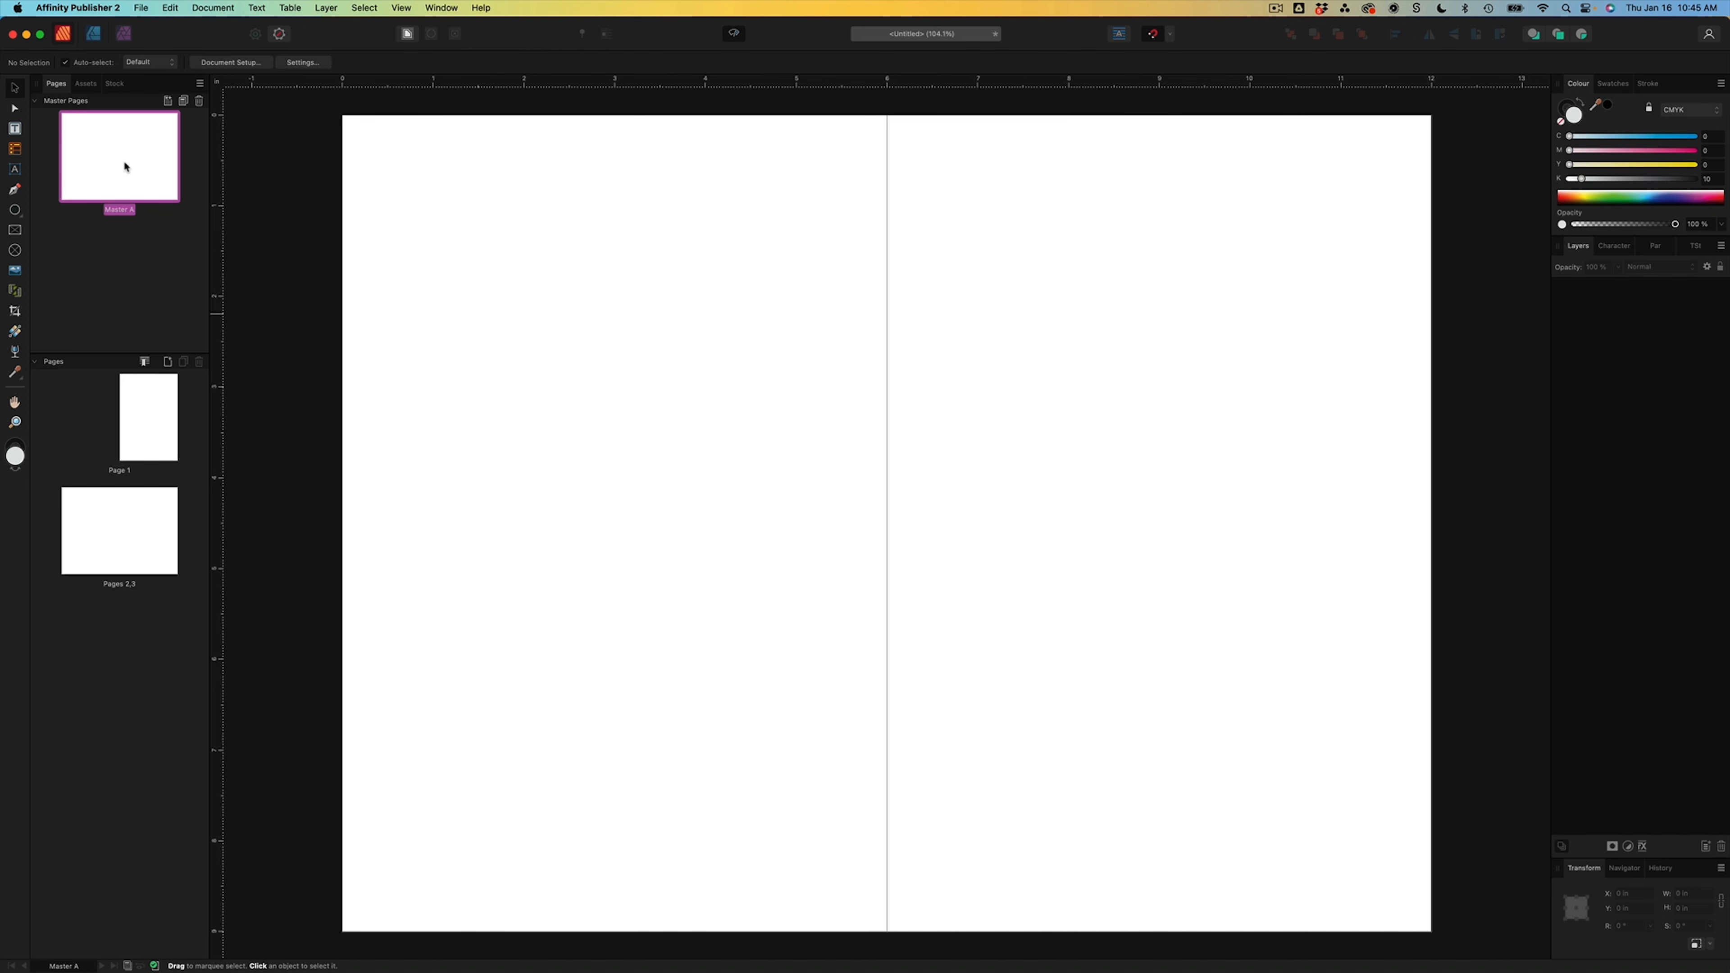
- Leave preview mode and set the master spread's column guides to 6 columns
key(ctrl+w)
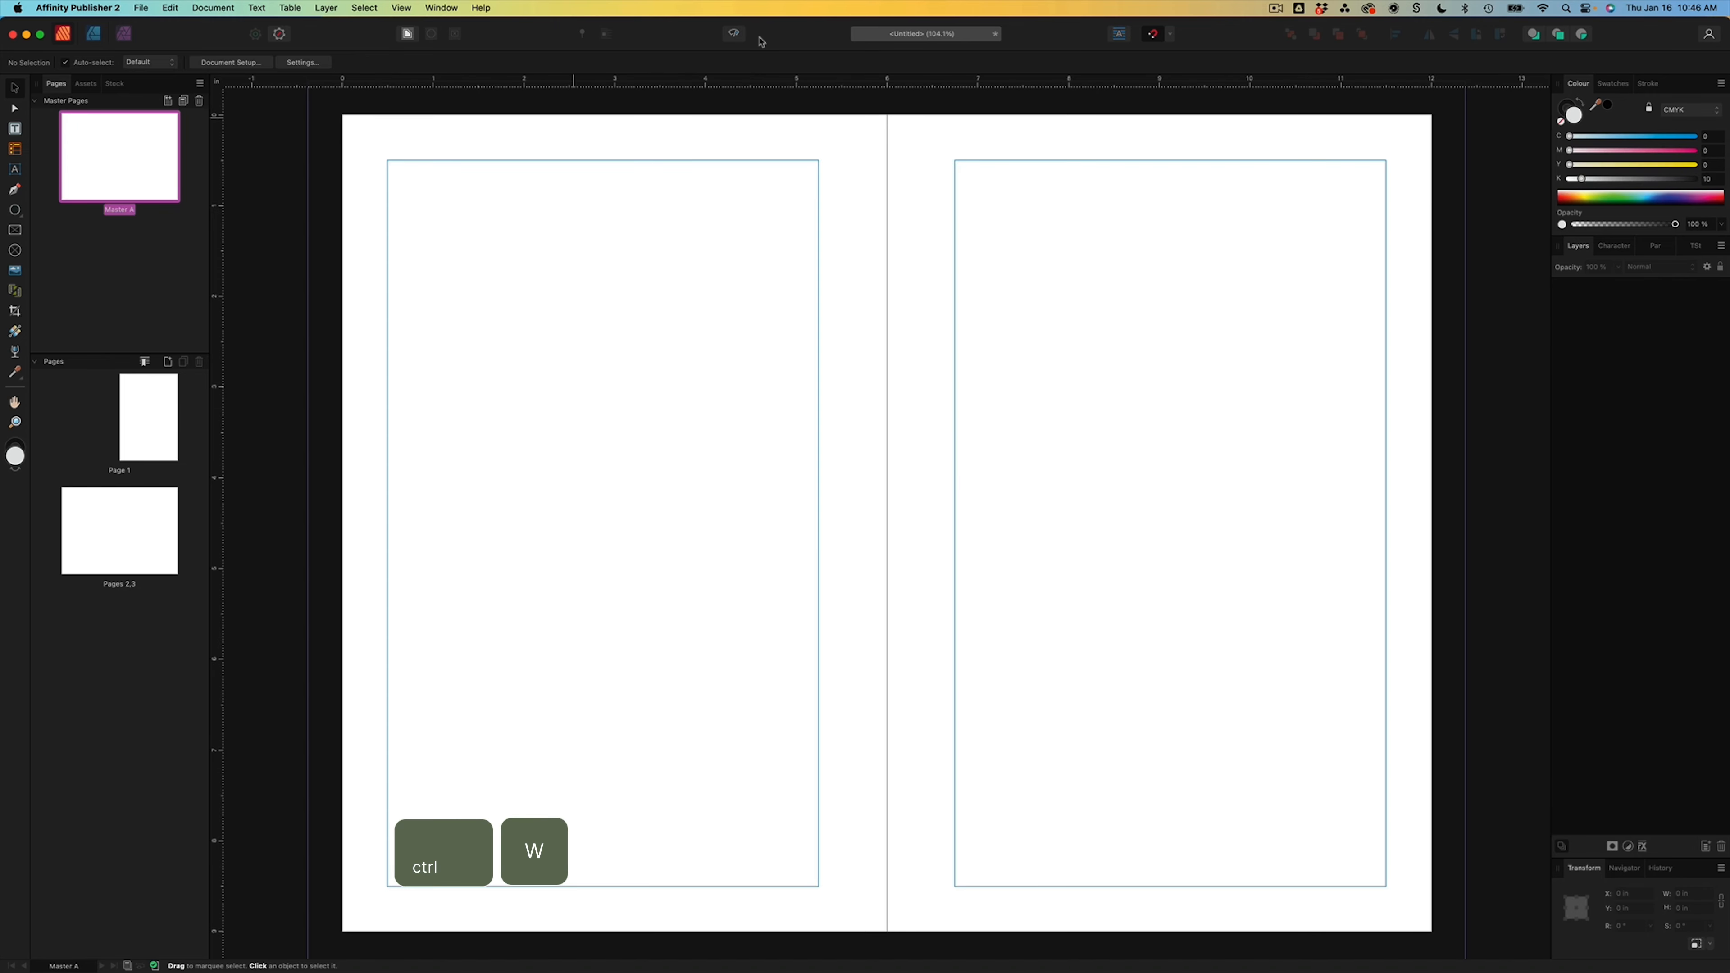
click(401, 7)
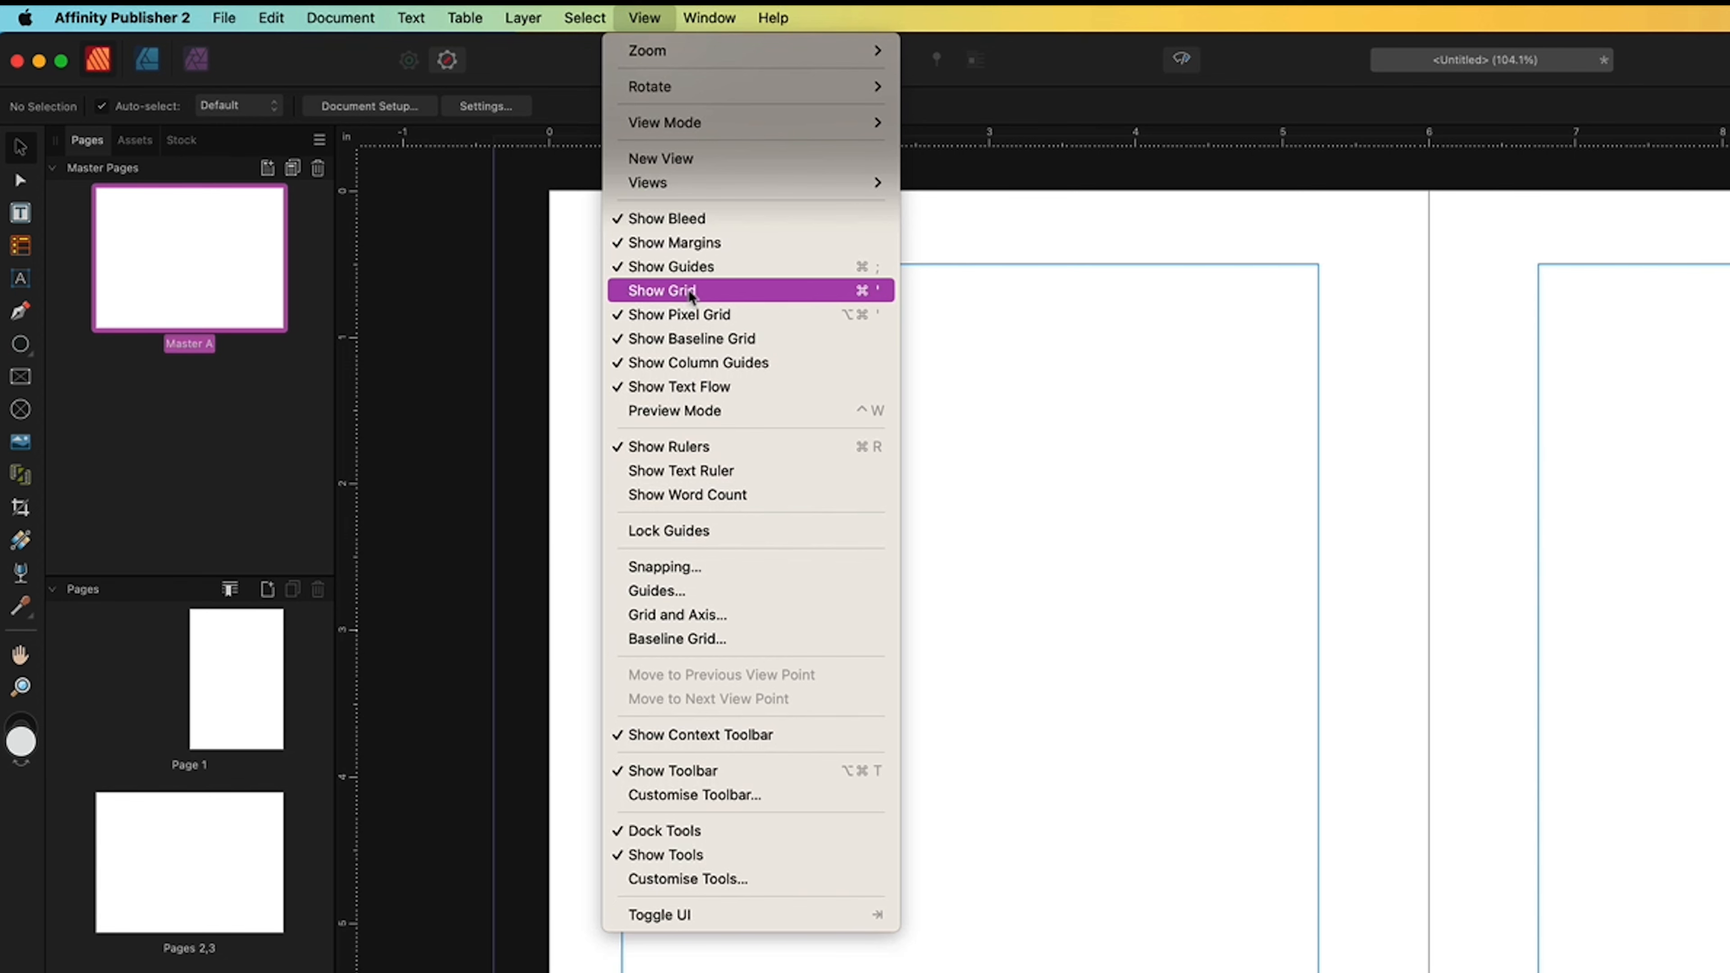
click(640, 598)
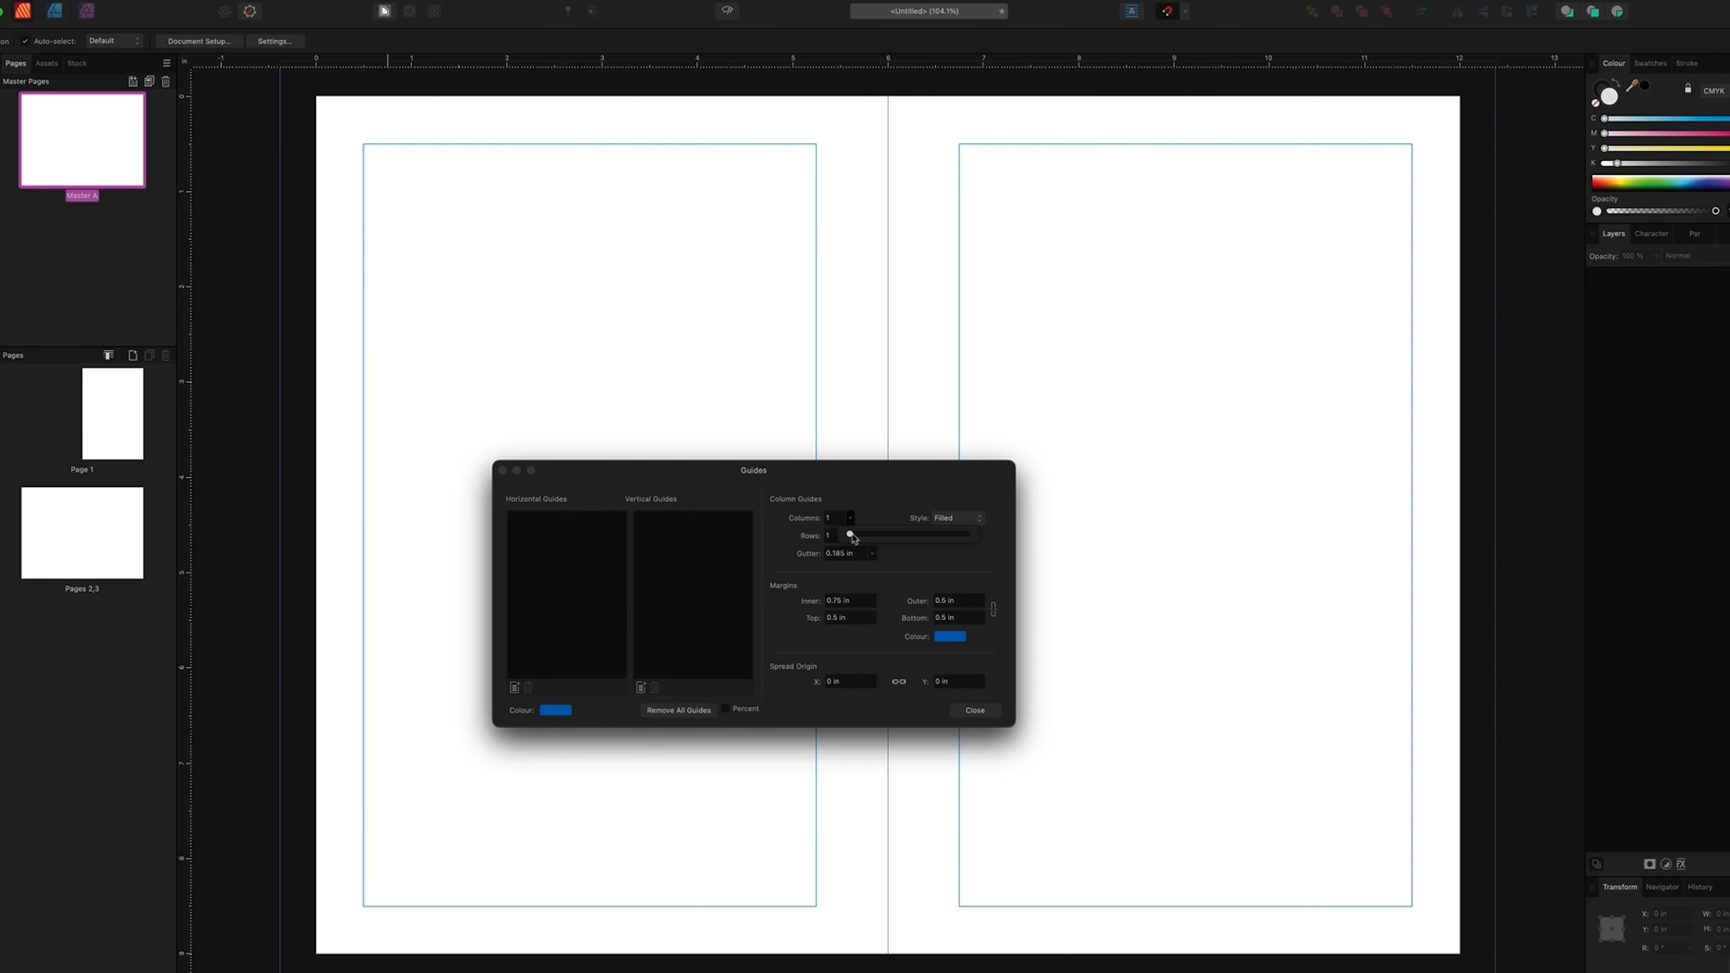
click(849, 519)
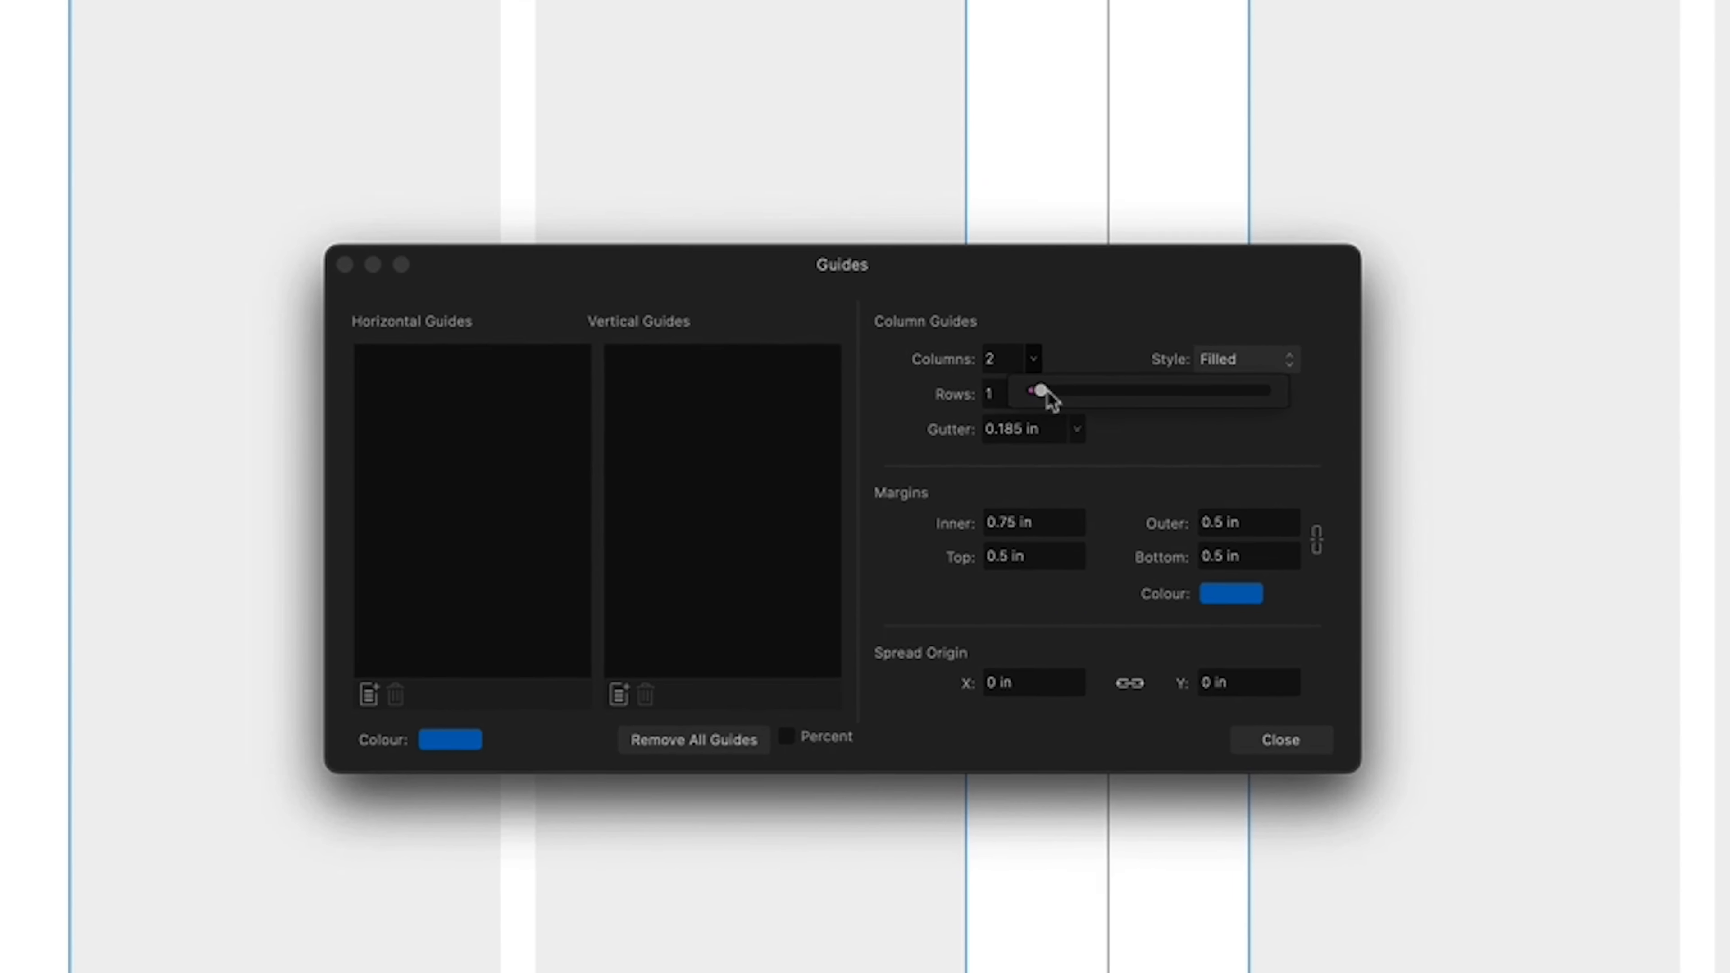
drag(1046, 393, 1072, 396)
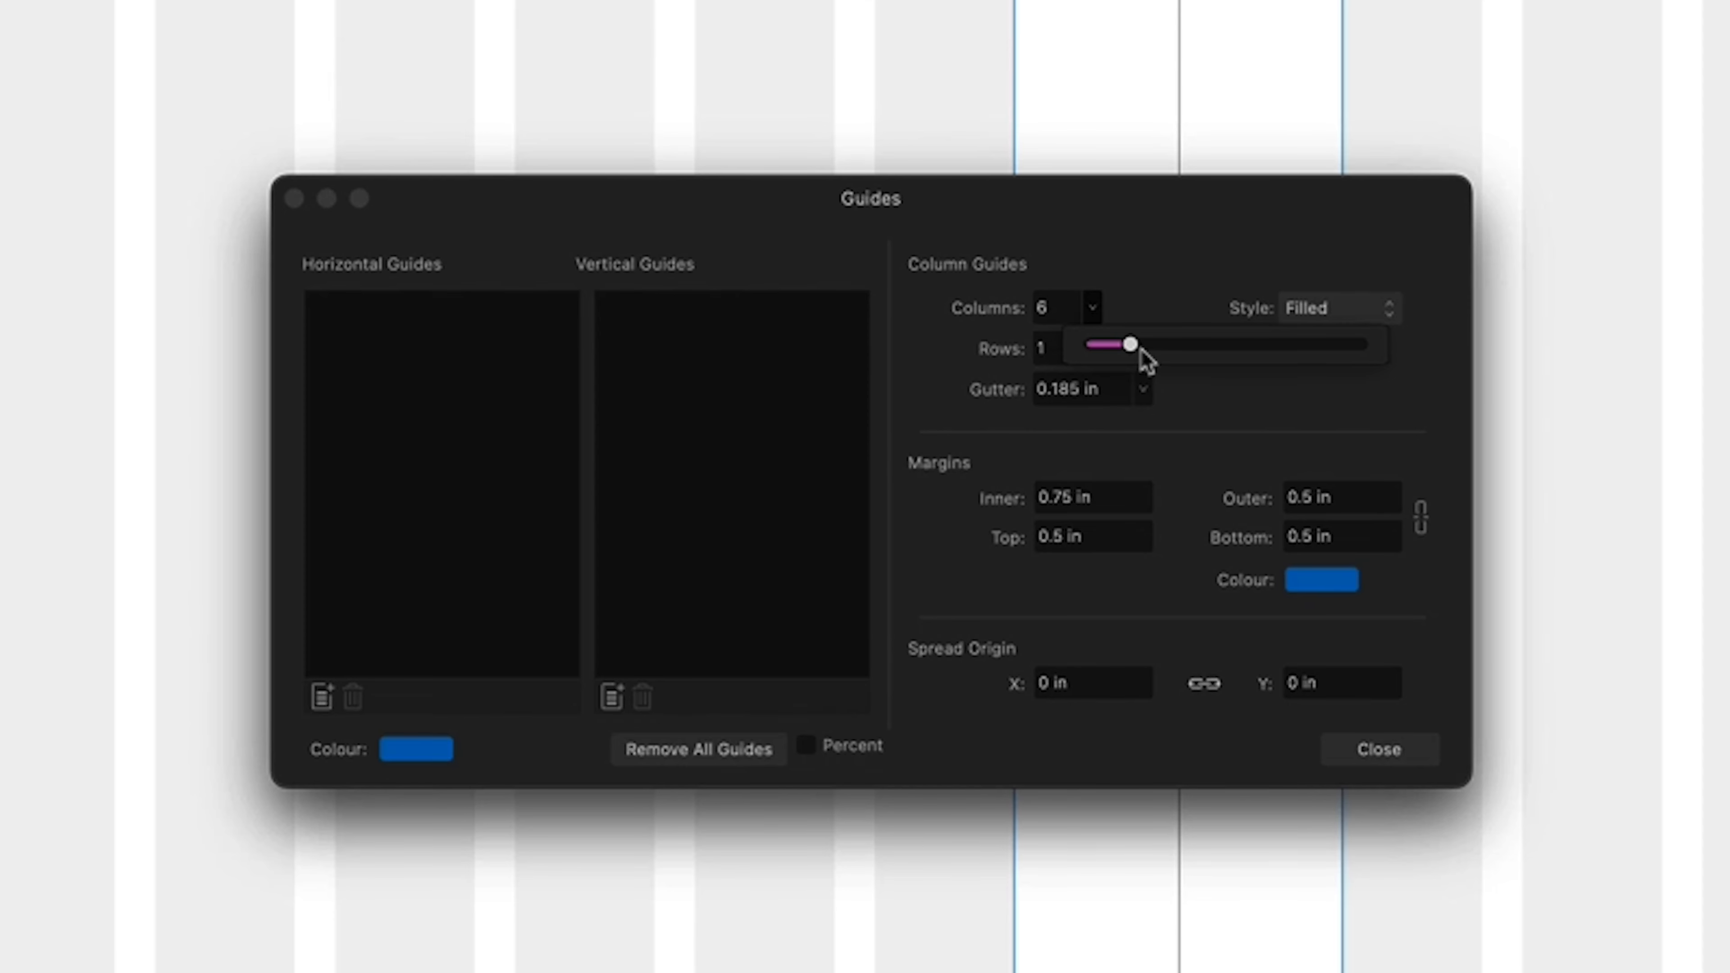
click(1181, 387)
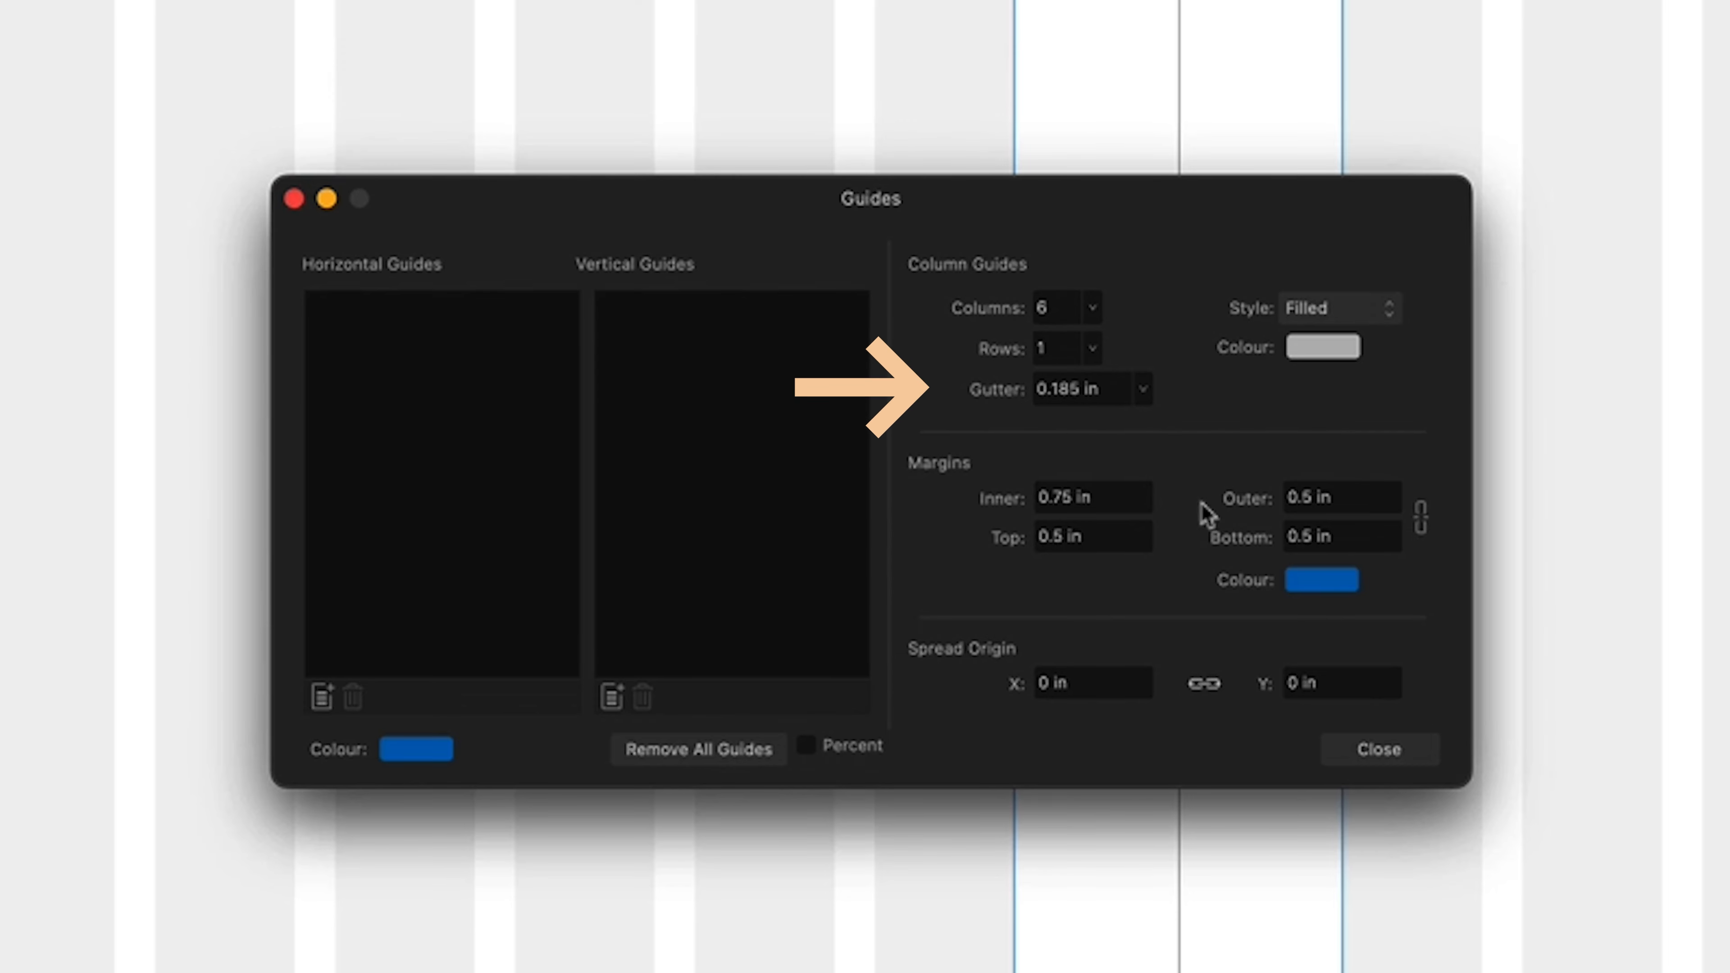
click(1370, 755)
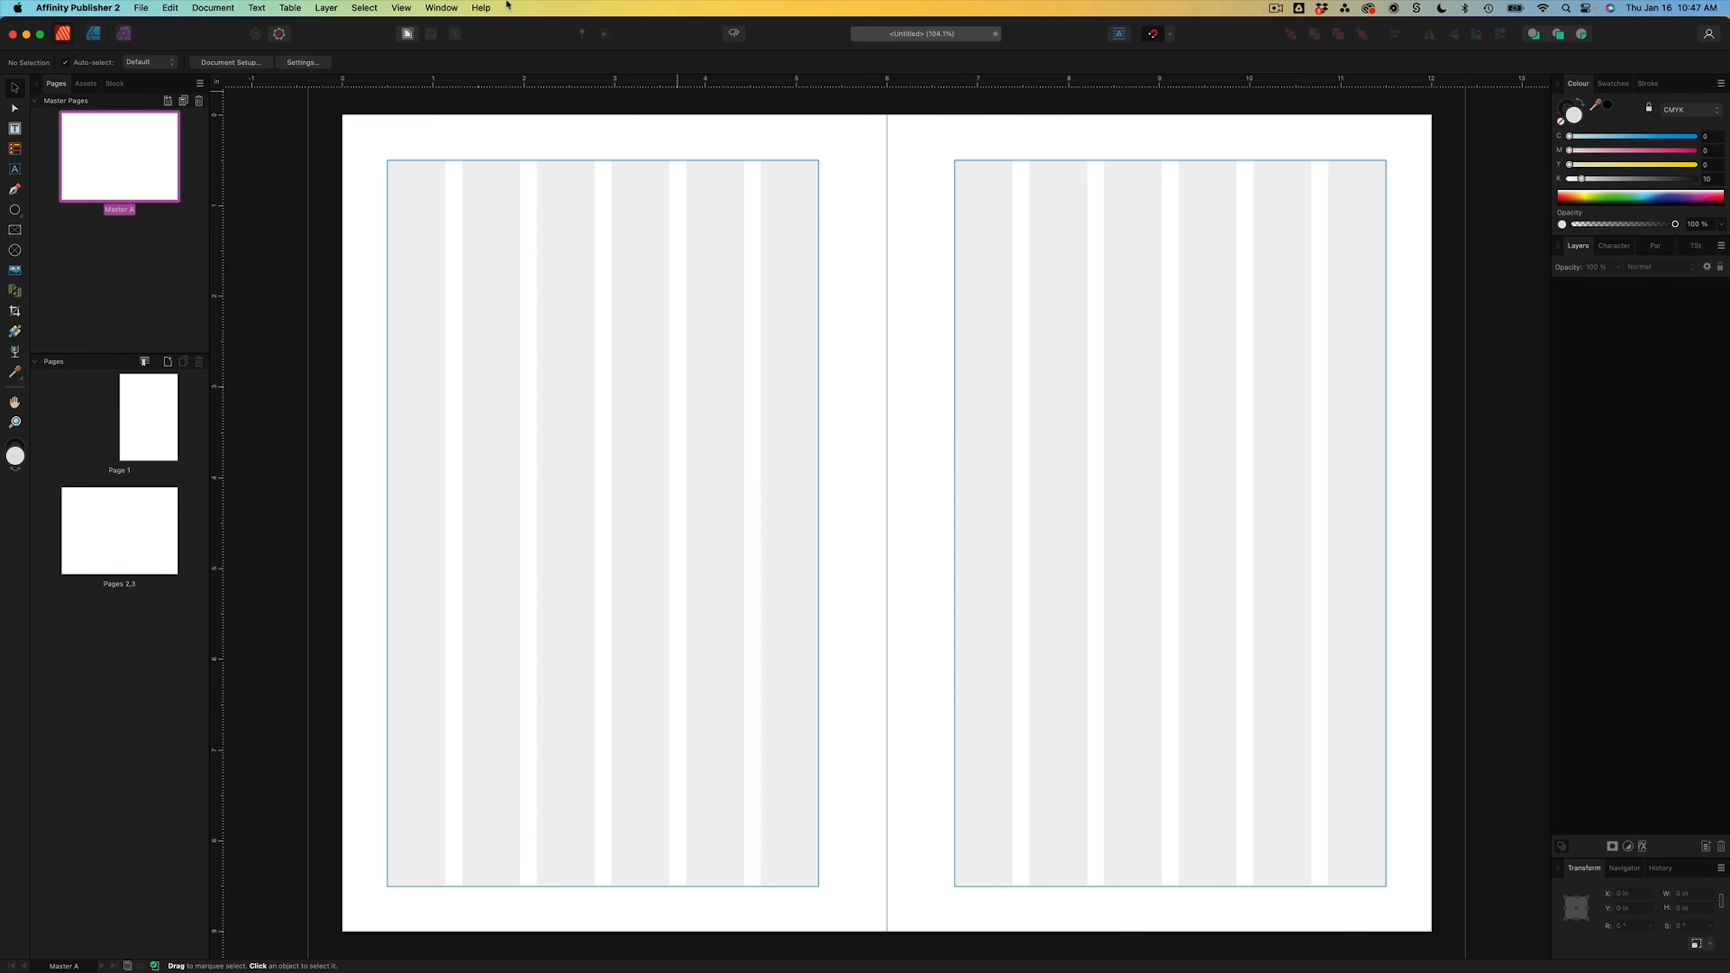
- Show the 1cm Square grid over the master spread and hide it again
click(395, 11)
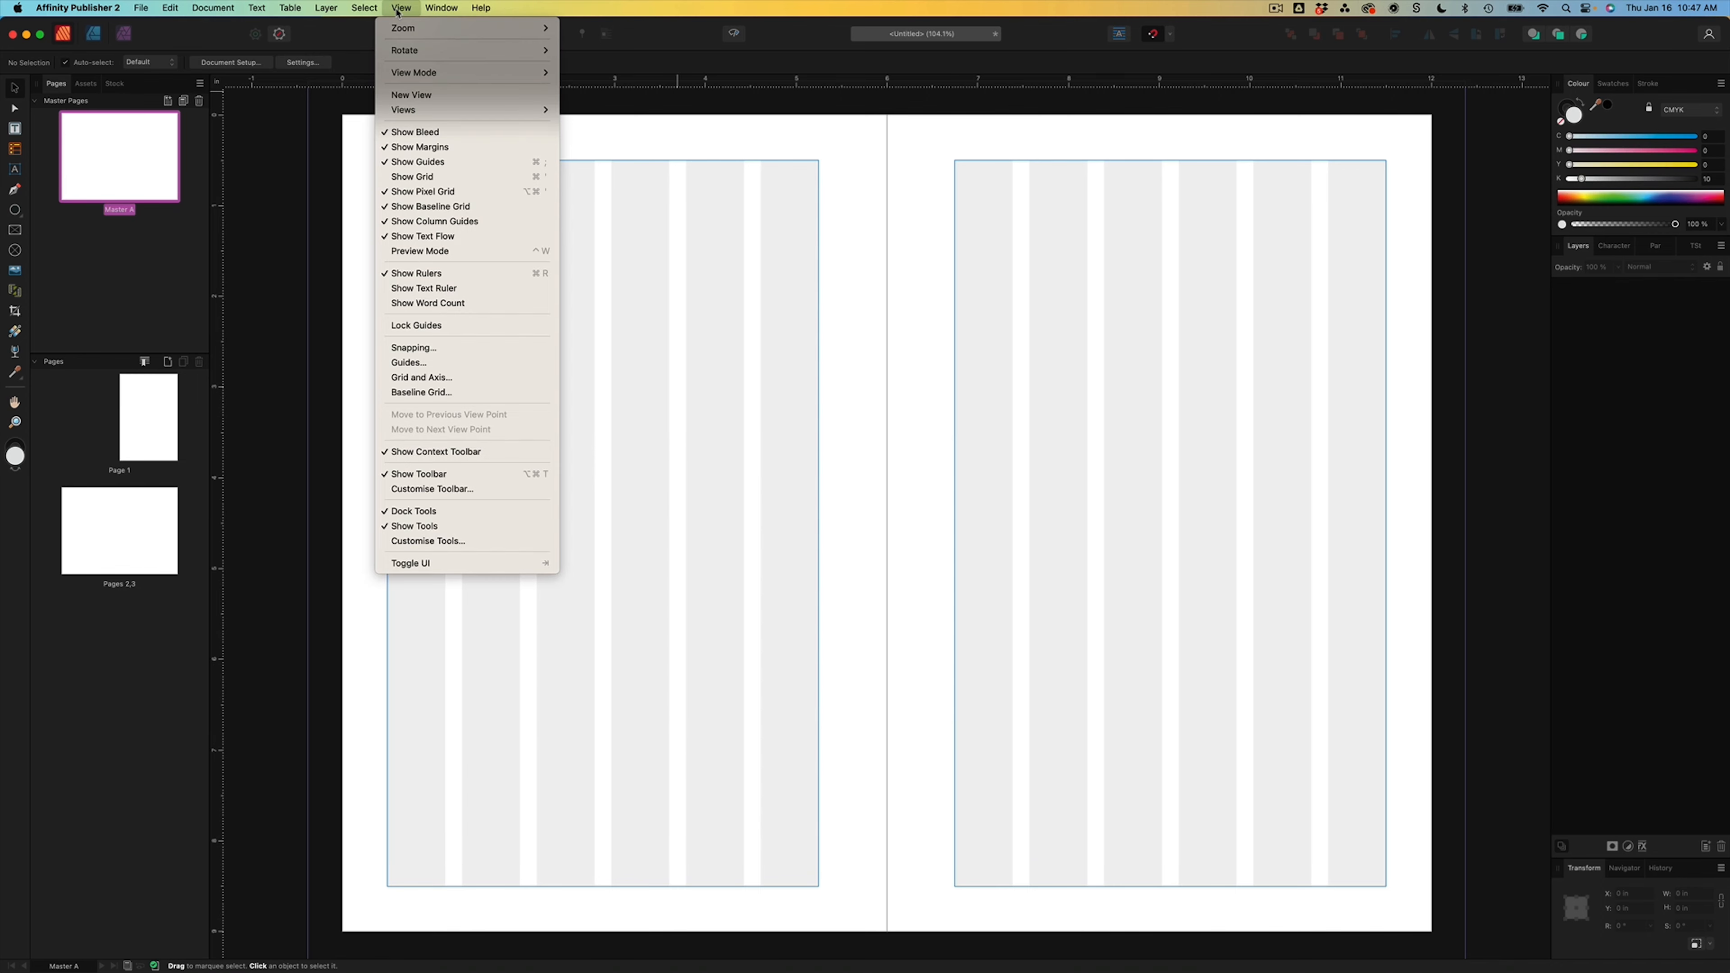
click(411, 379)
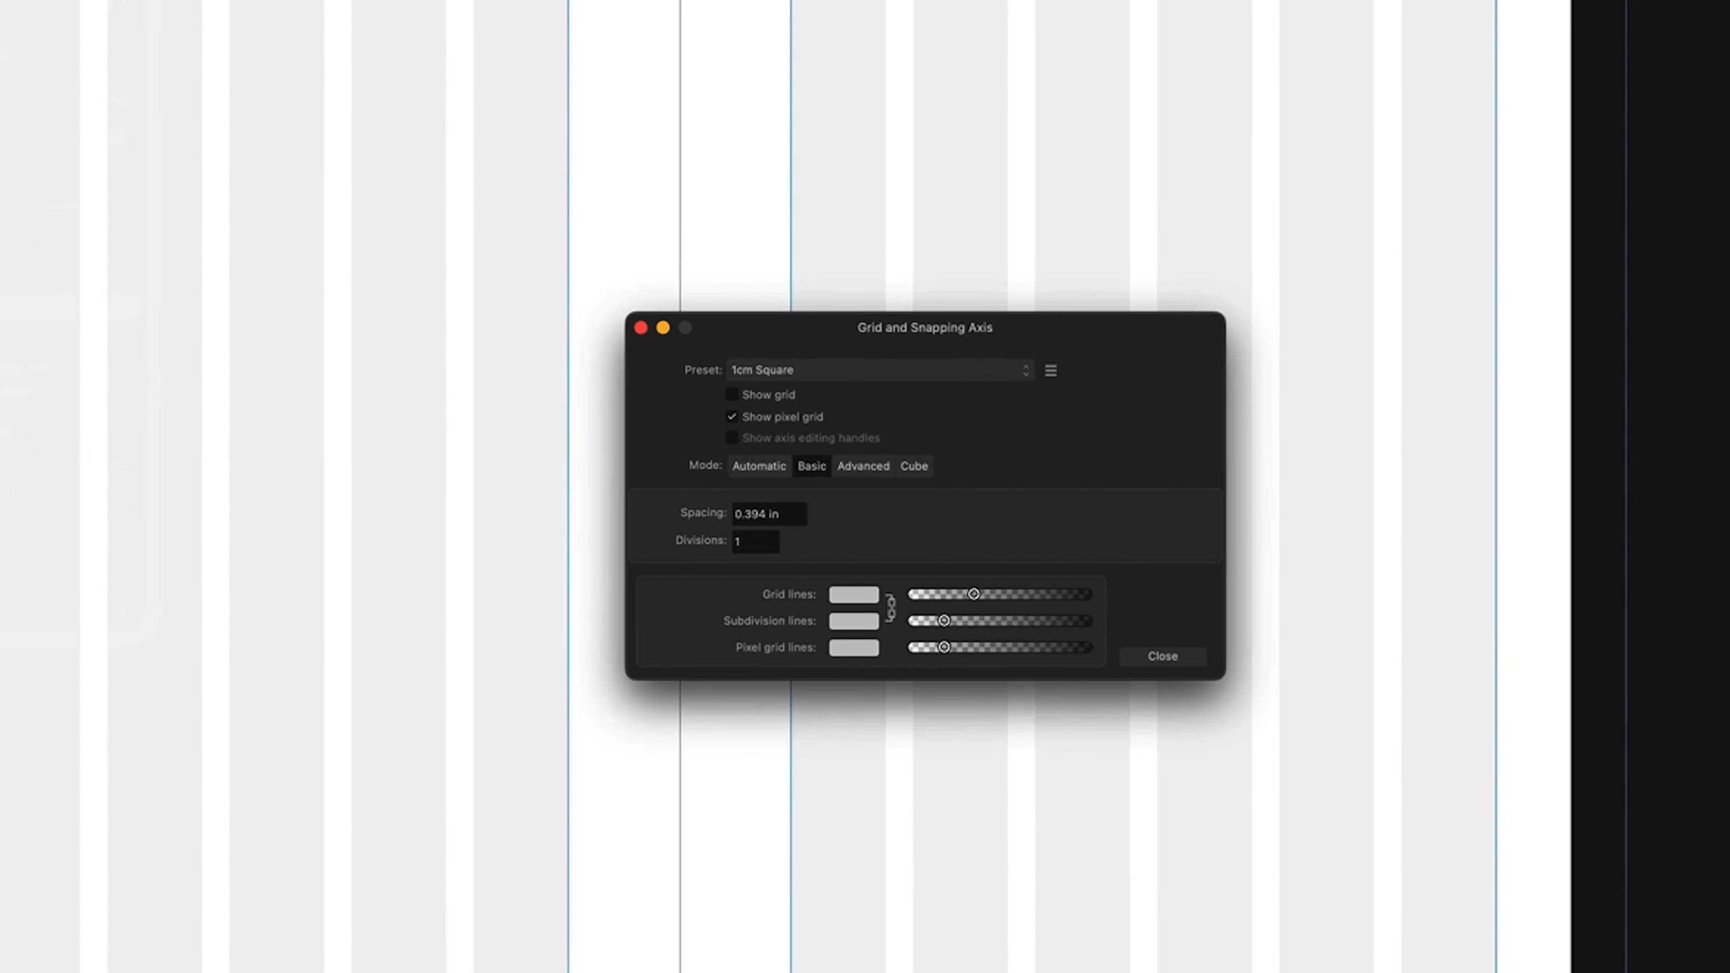
click(919, 429)
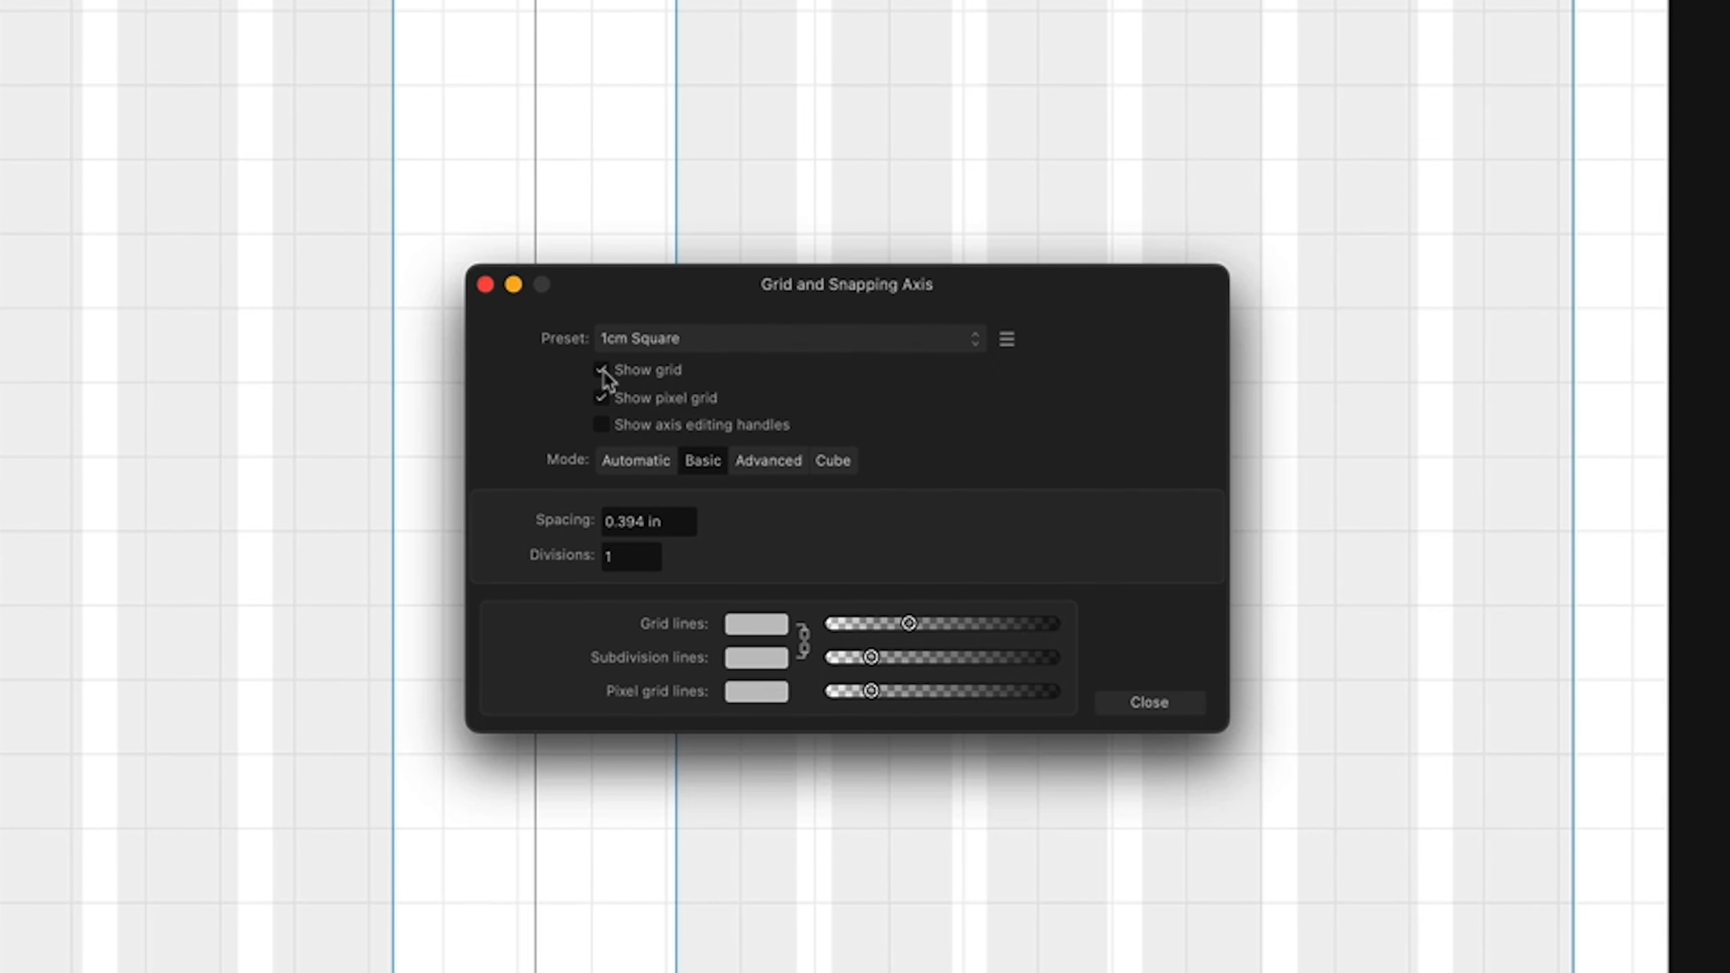
click(603, 374)
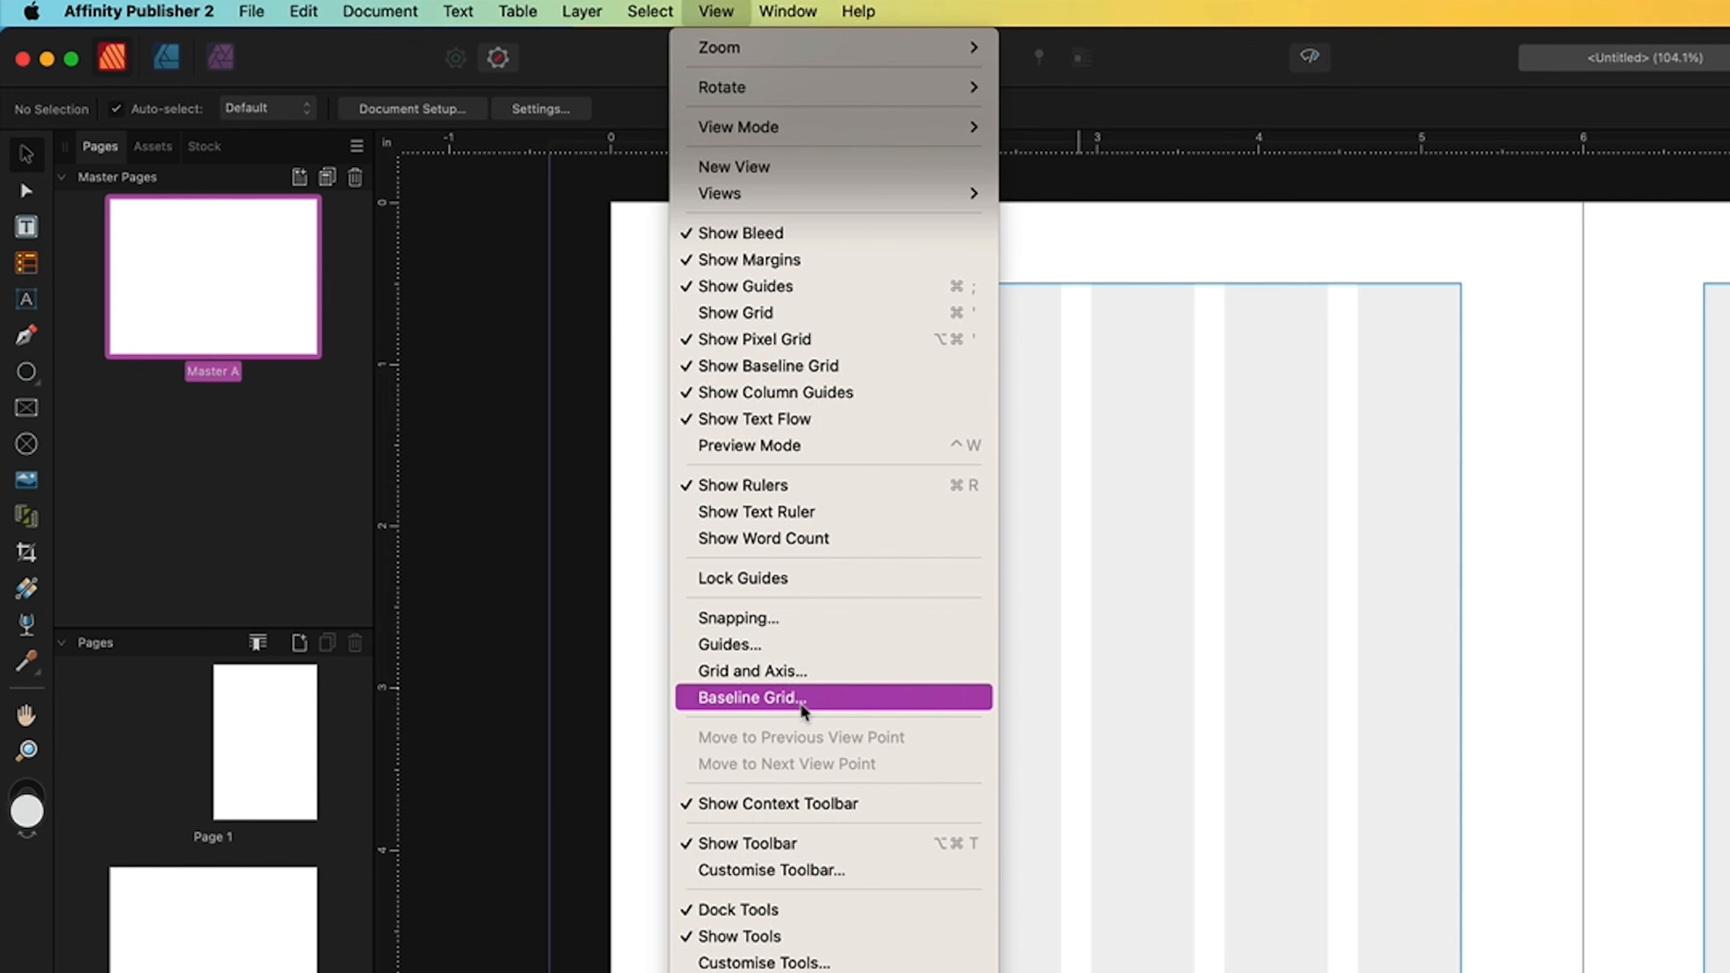
- Try the document's baseline grid on the master spread
click(800, 703)
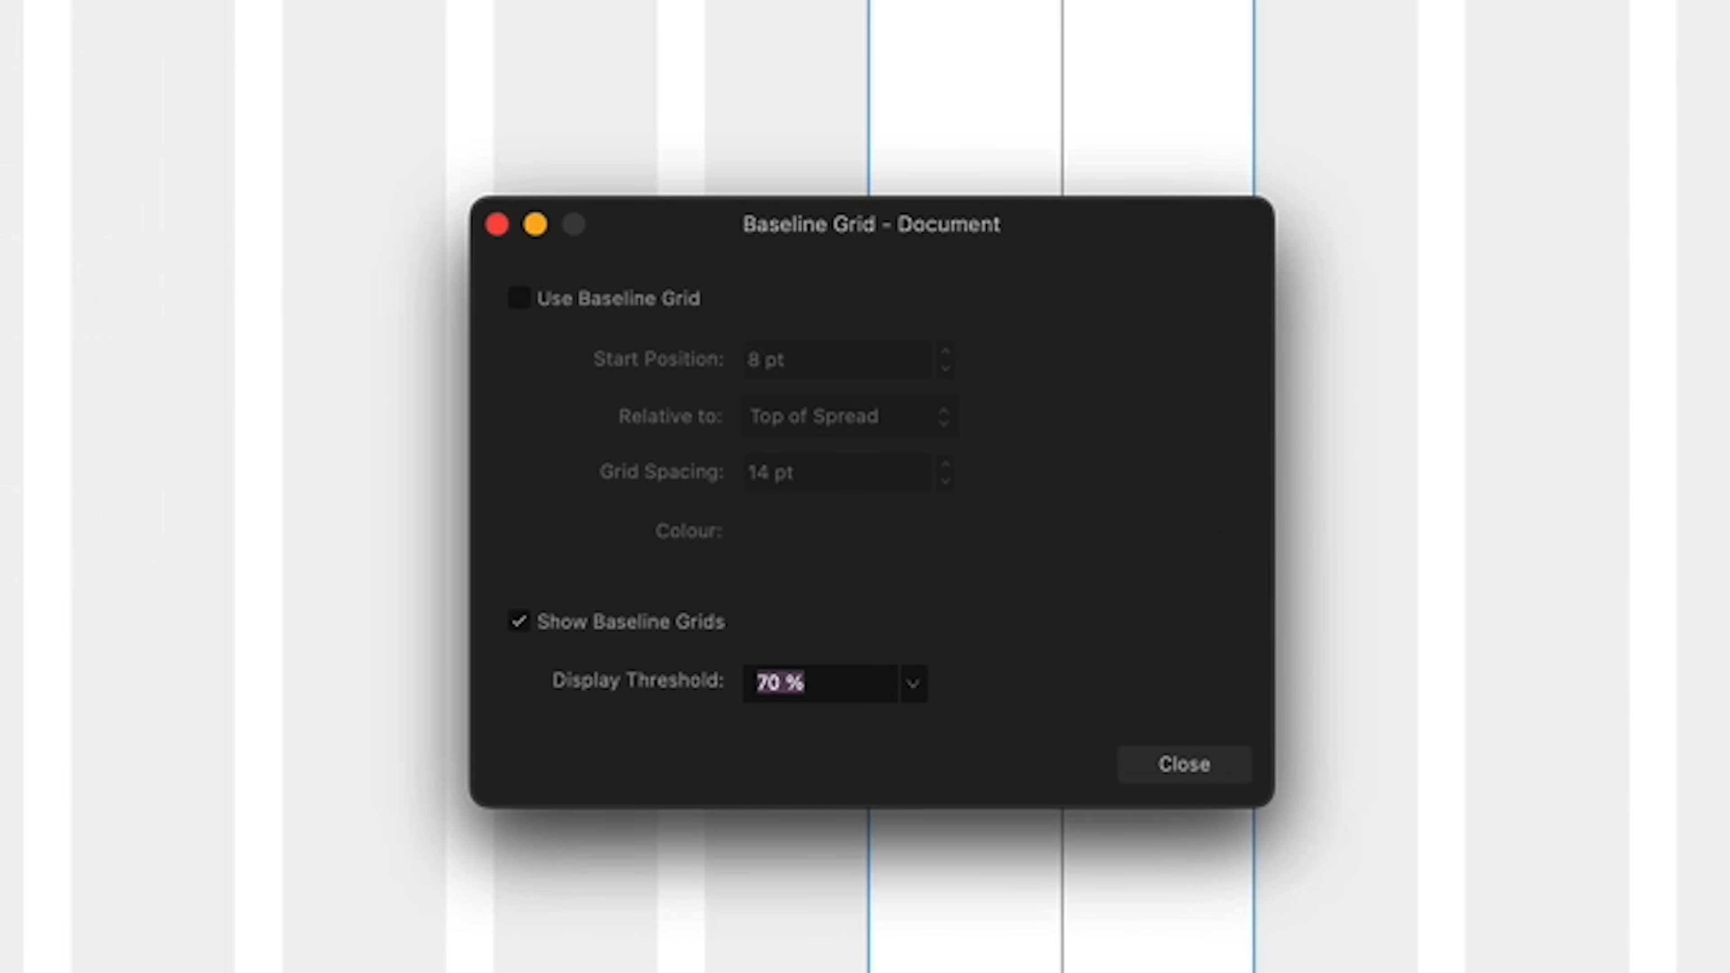
click(518, 300)
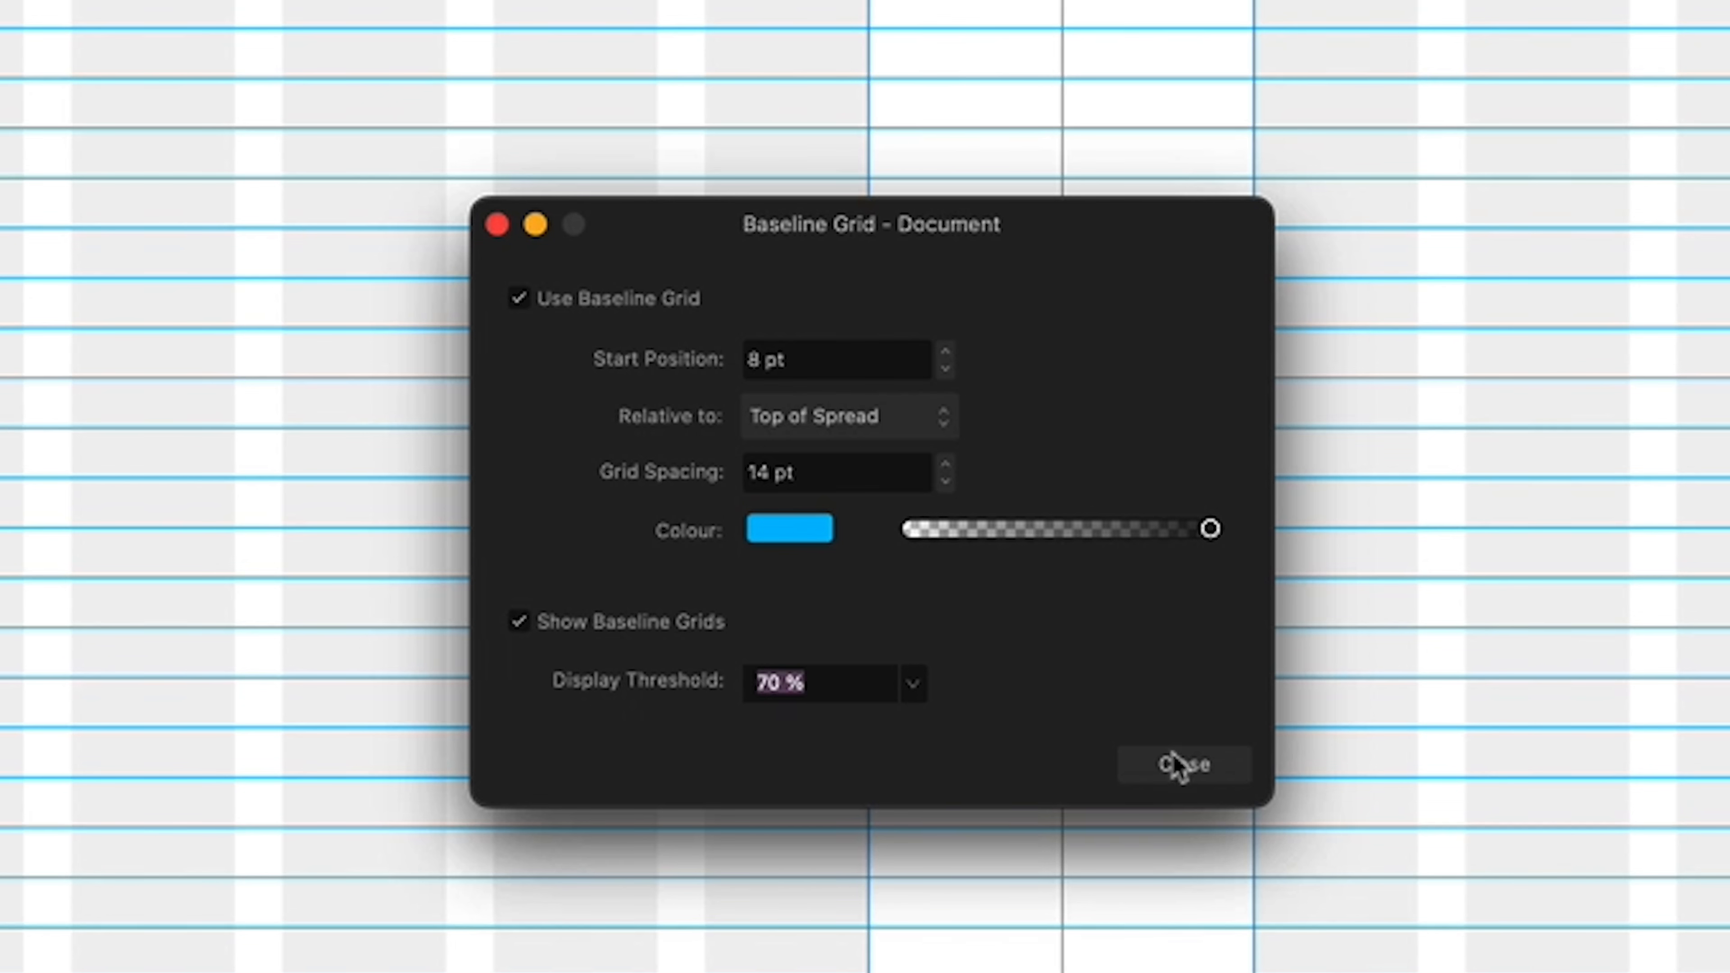
click(1189, 770)
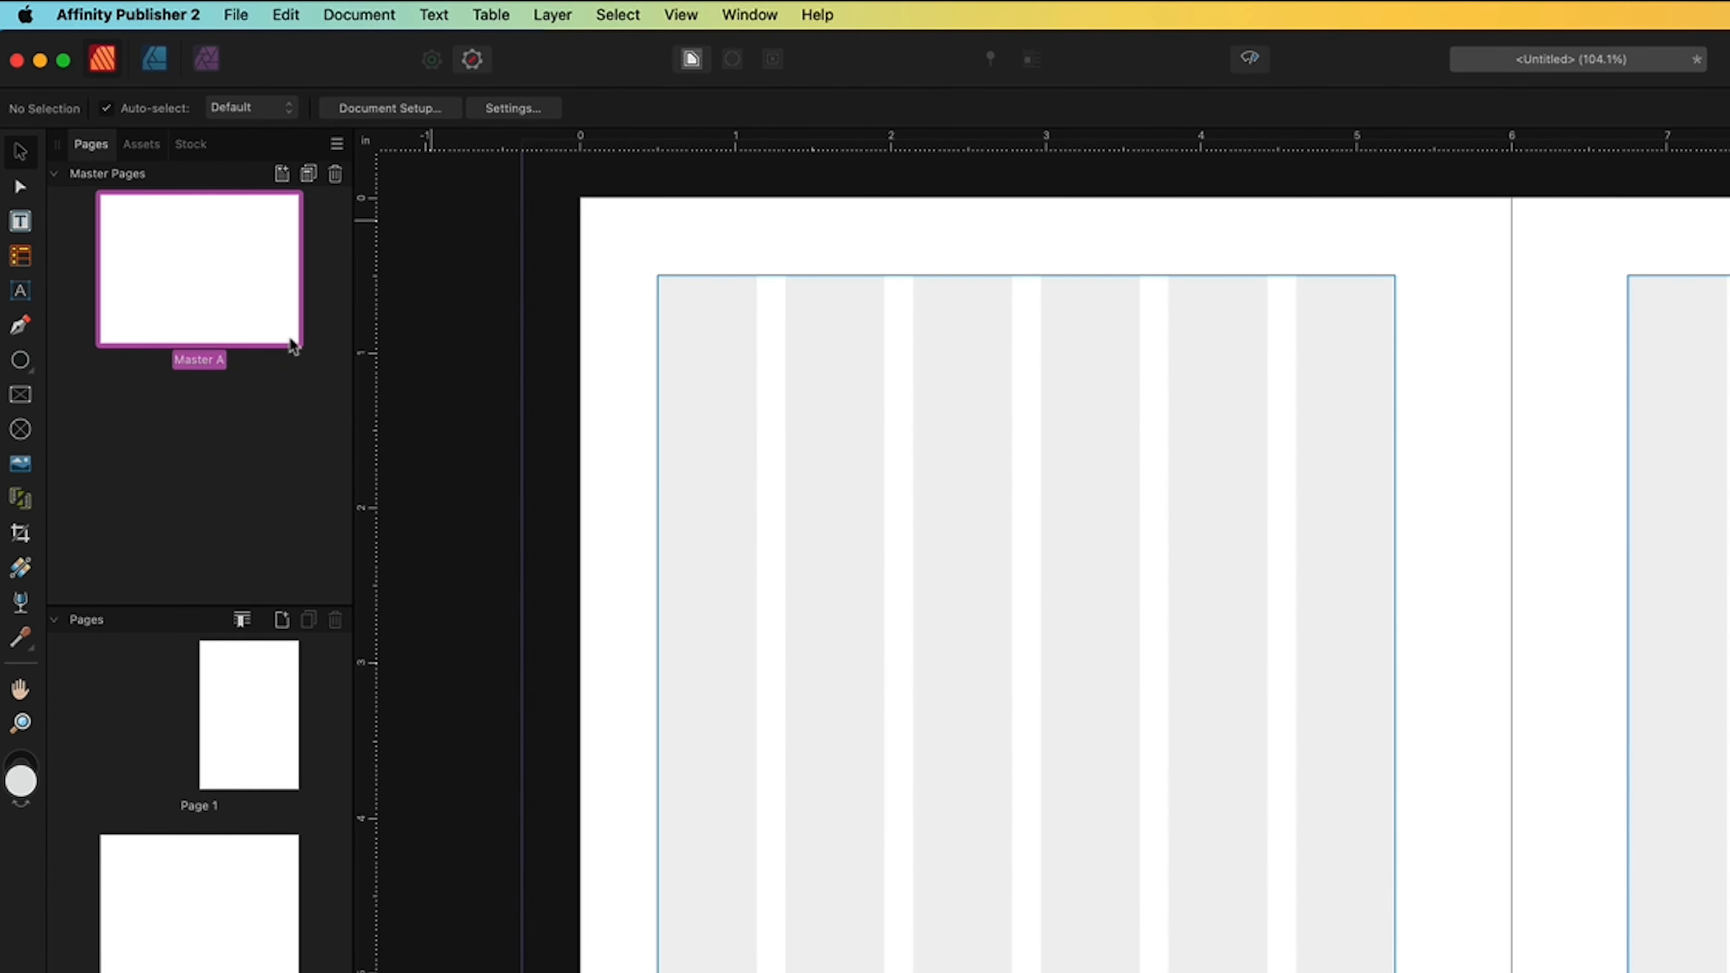
click(745, 15)
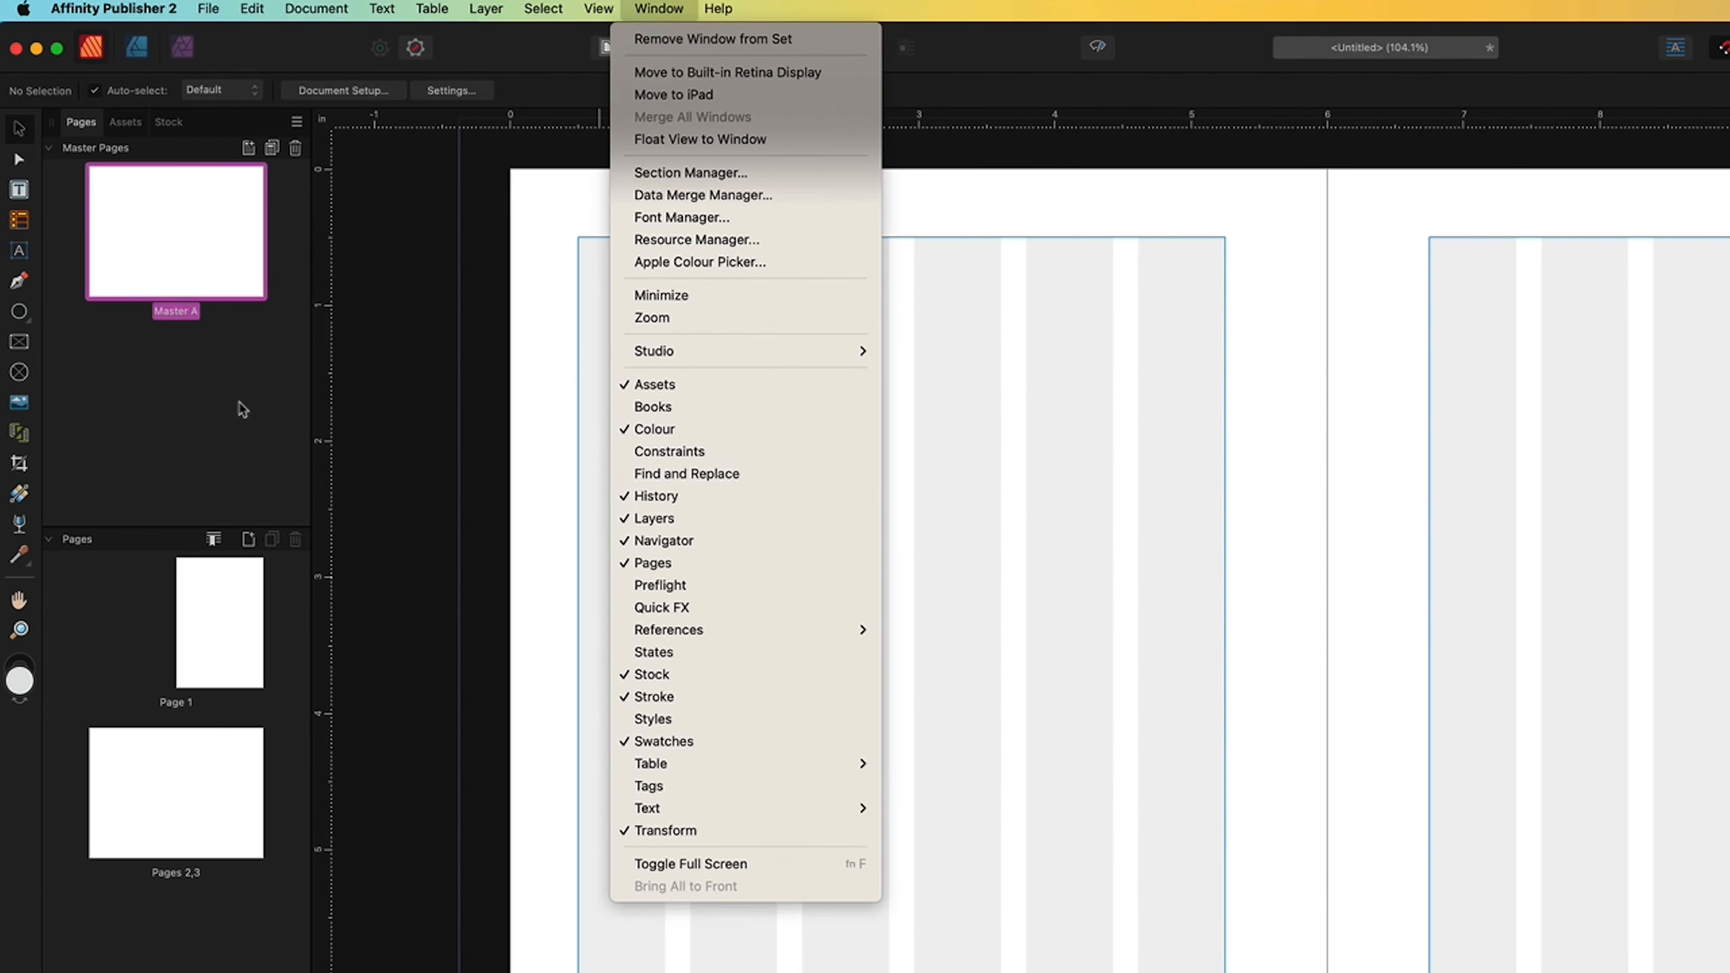
click(209, 445)
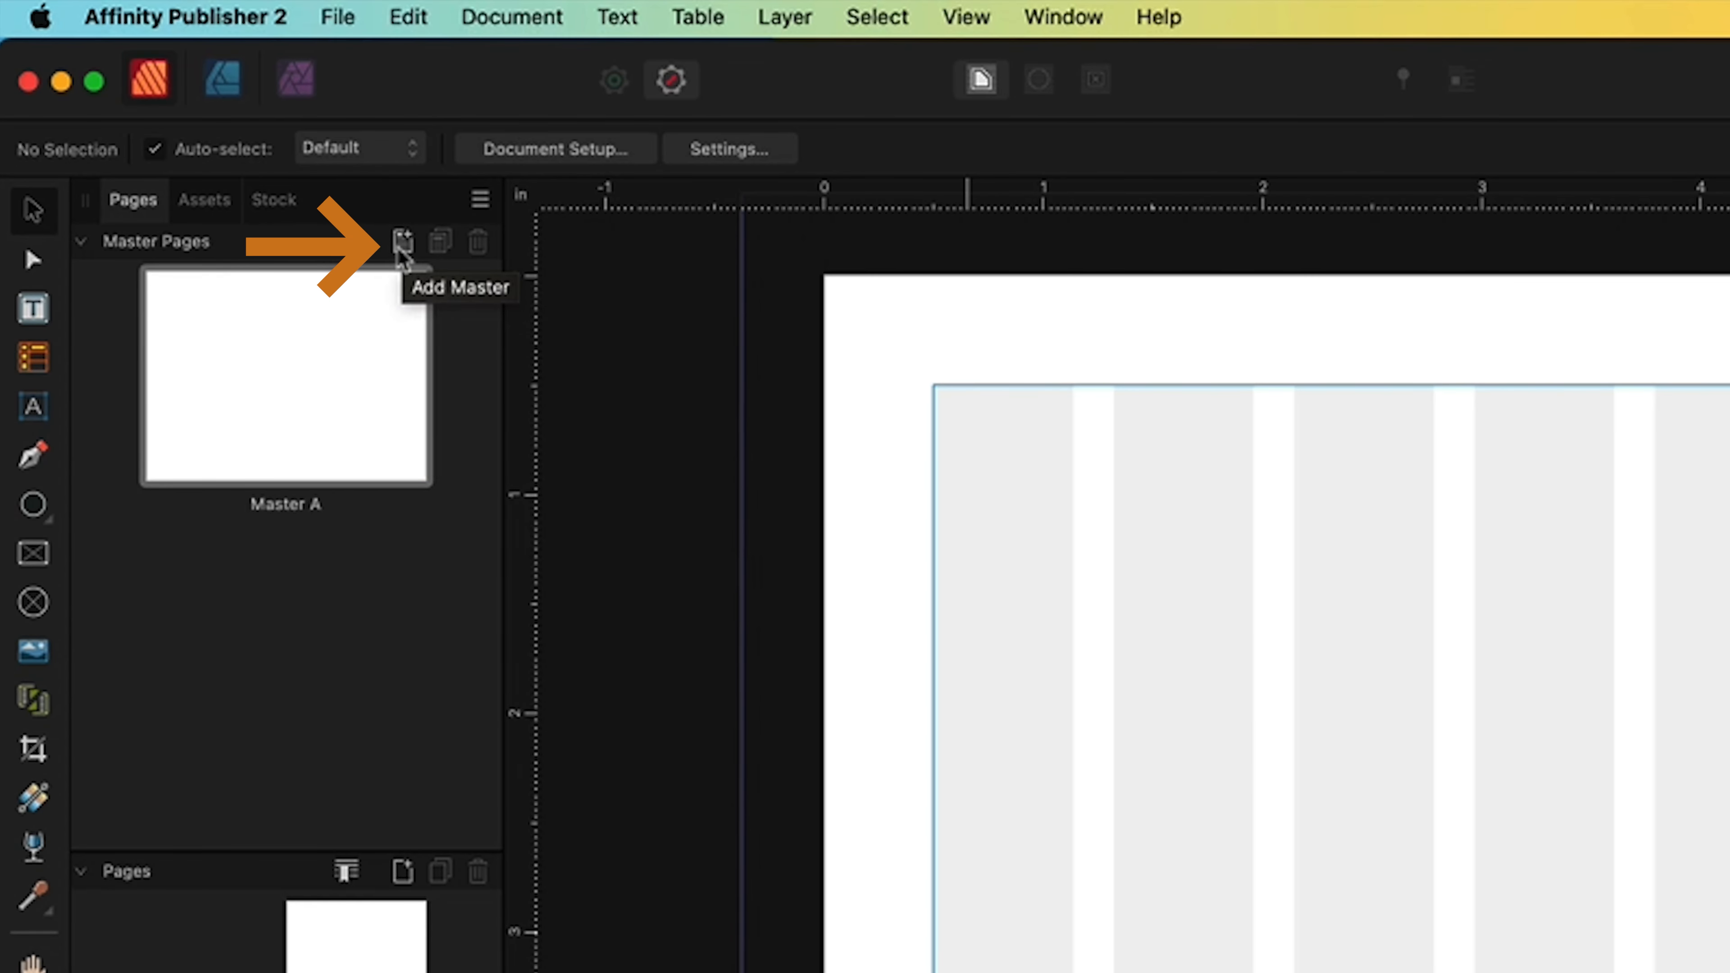
- Rename the Master A spread to Weekly Plan in its spread properties, reviewing its dimensions, scaling and margins
click(327, 410)
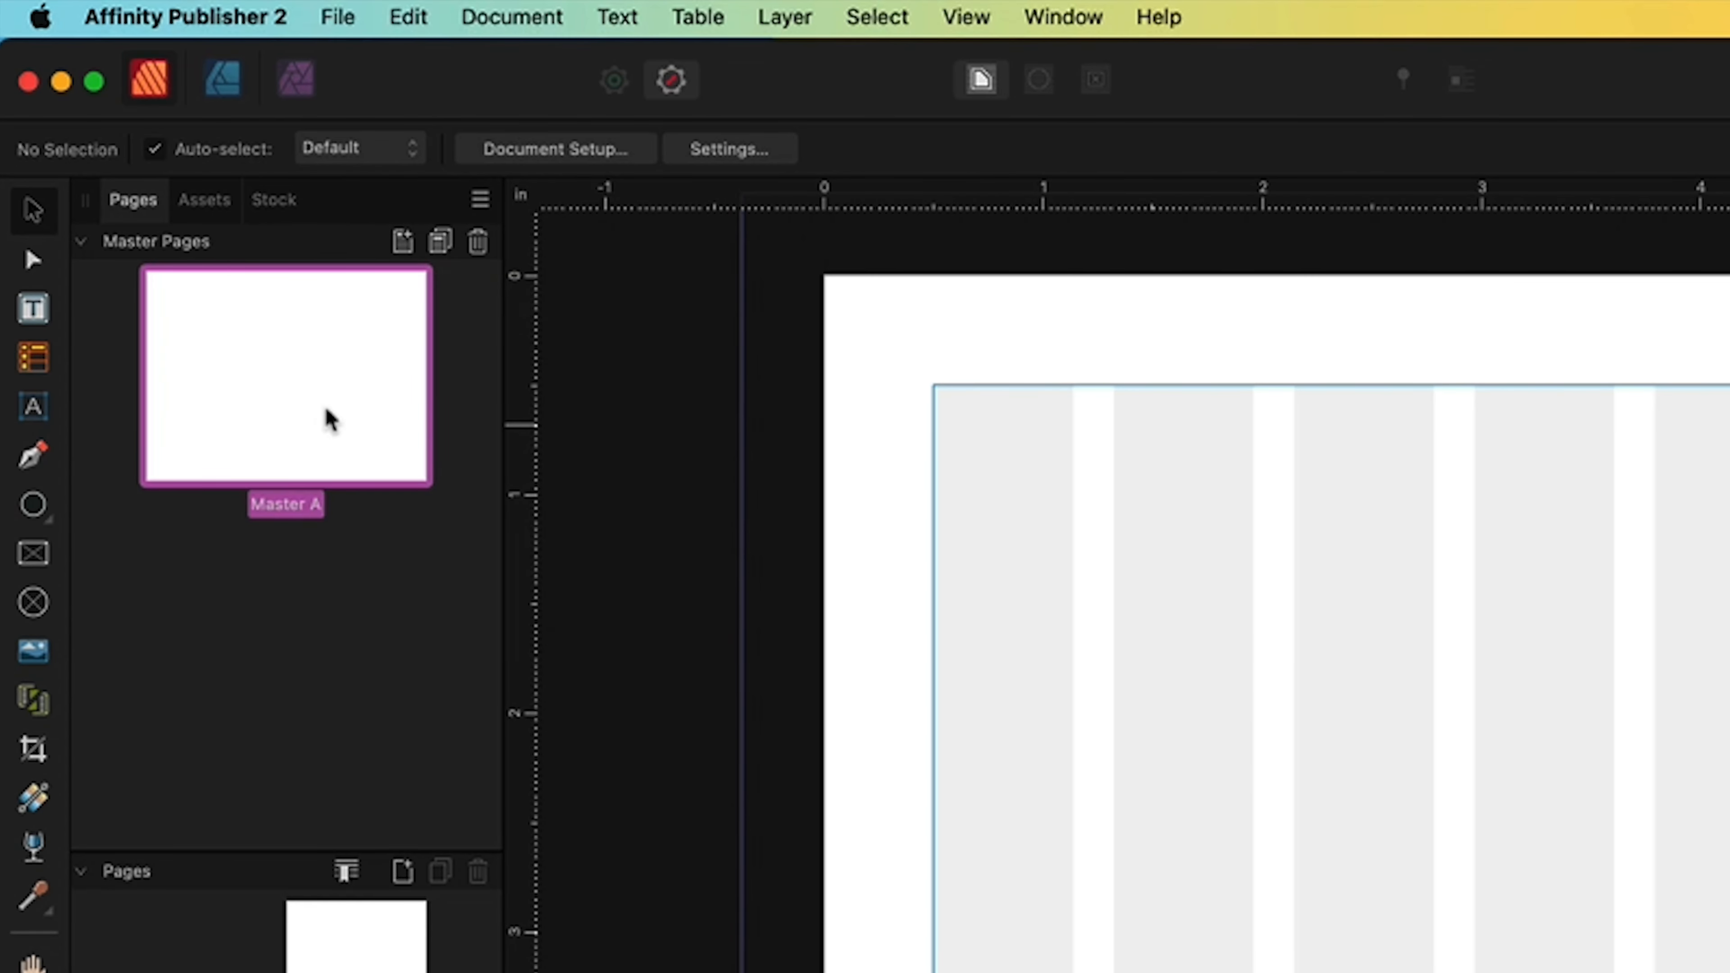
right_click(304, 414)
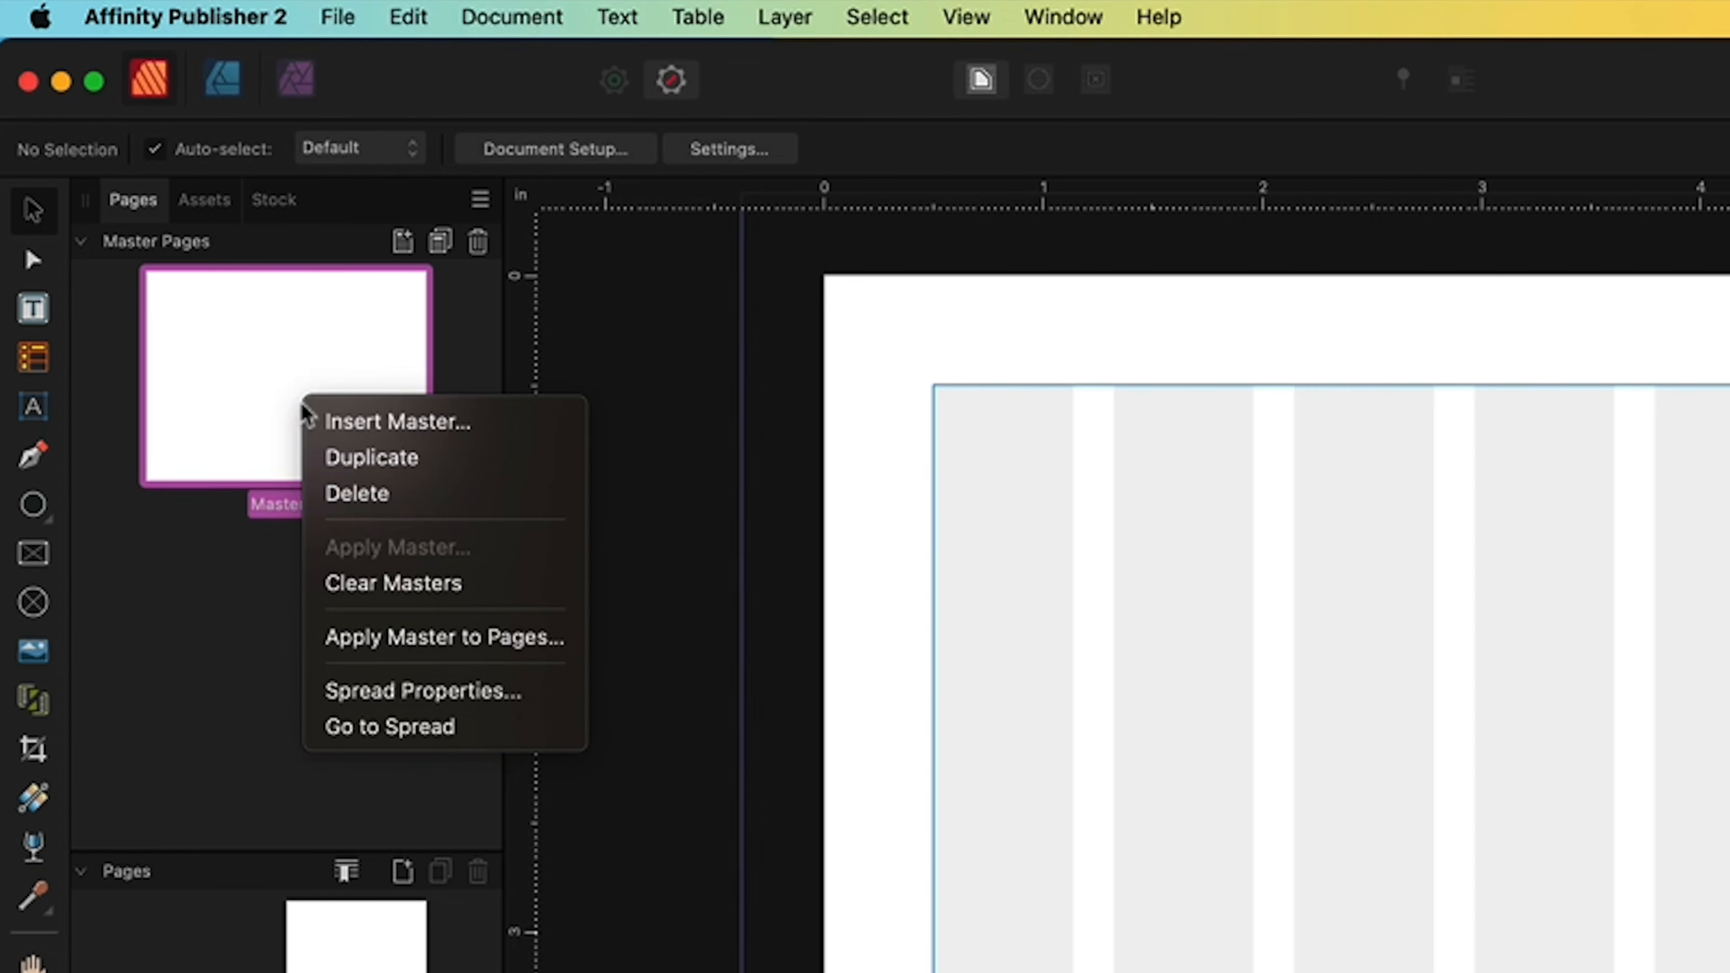
click(391, 695)
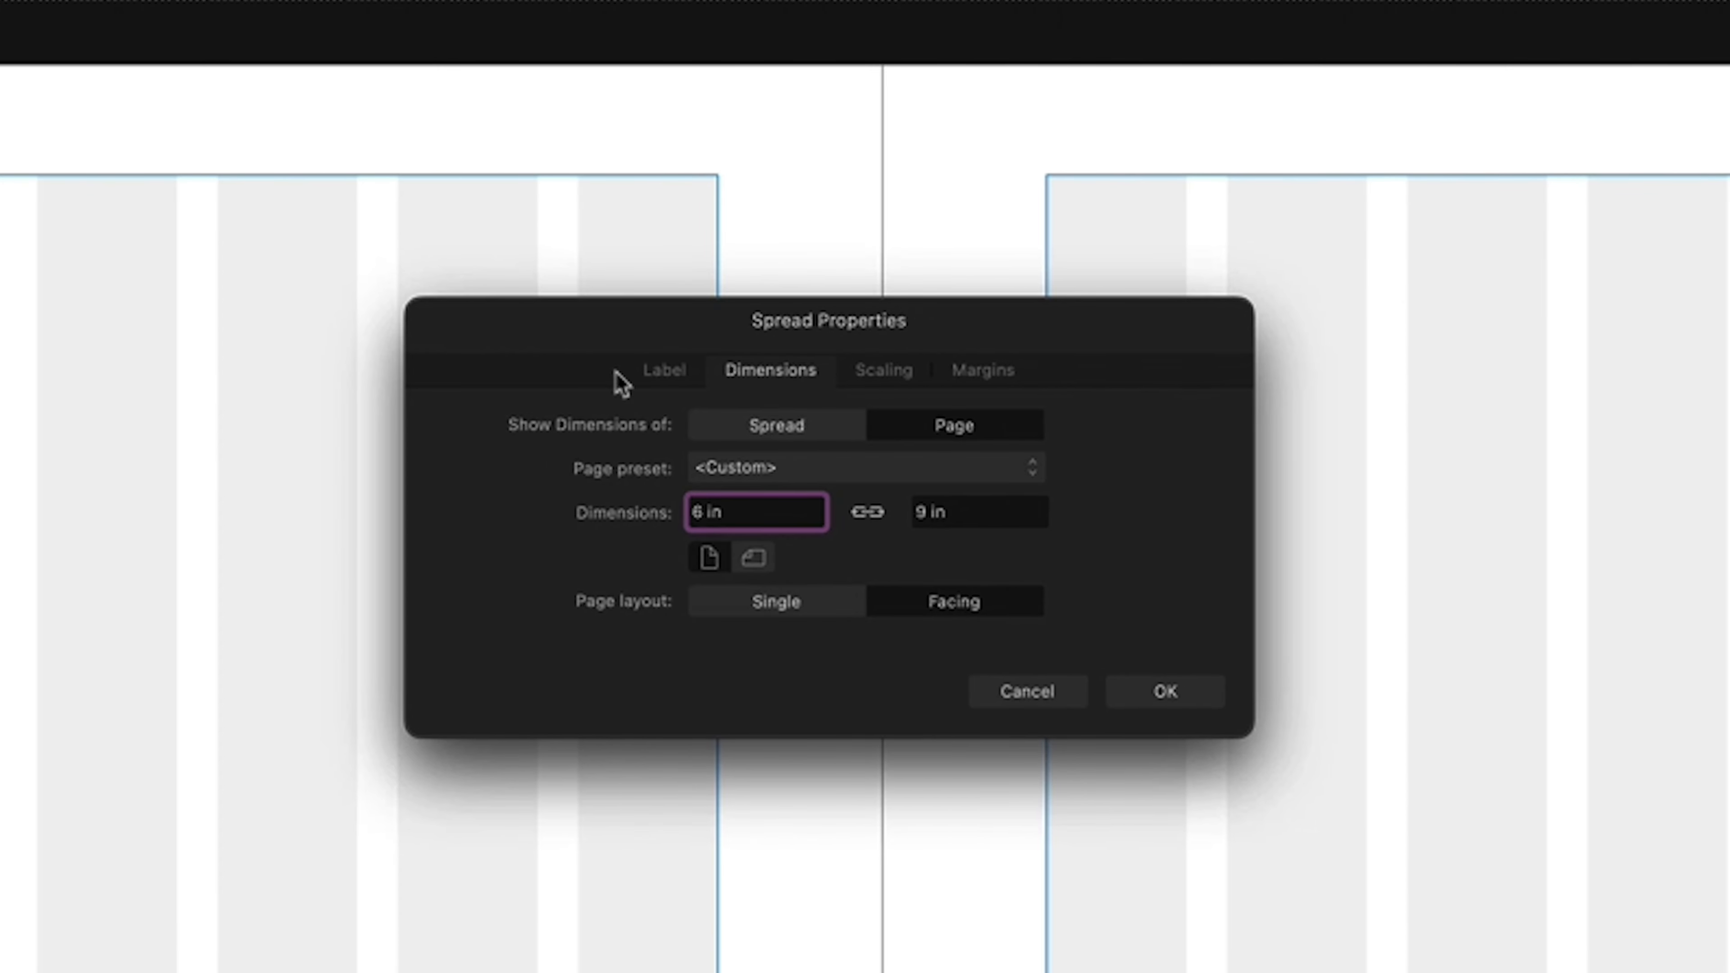
click(664, 372)
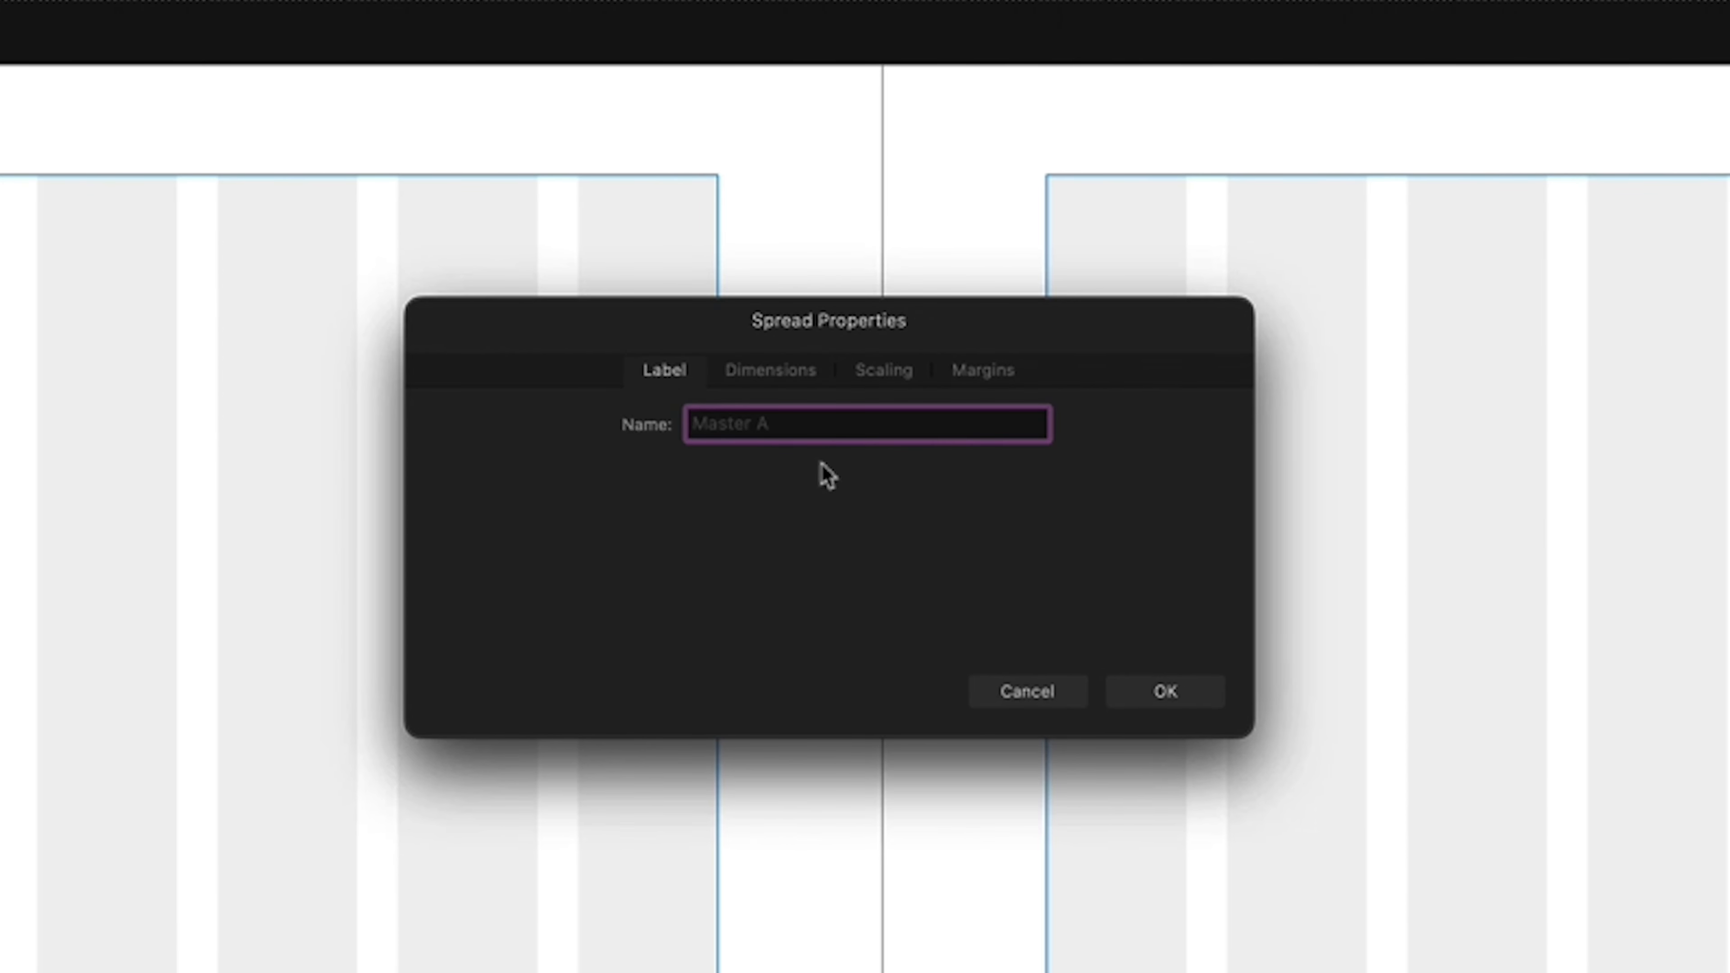
text(Weekly Plan)
click(766, 382)
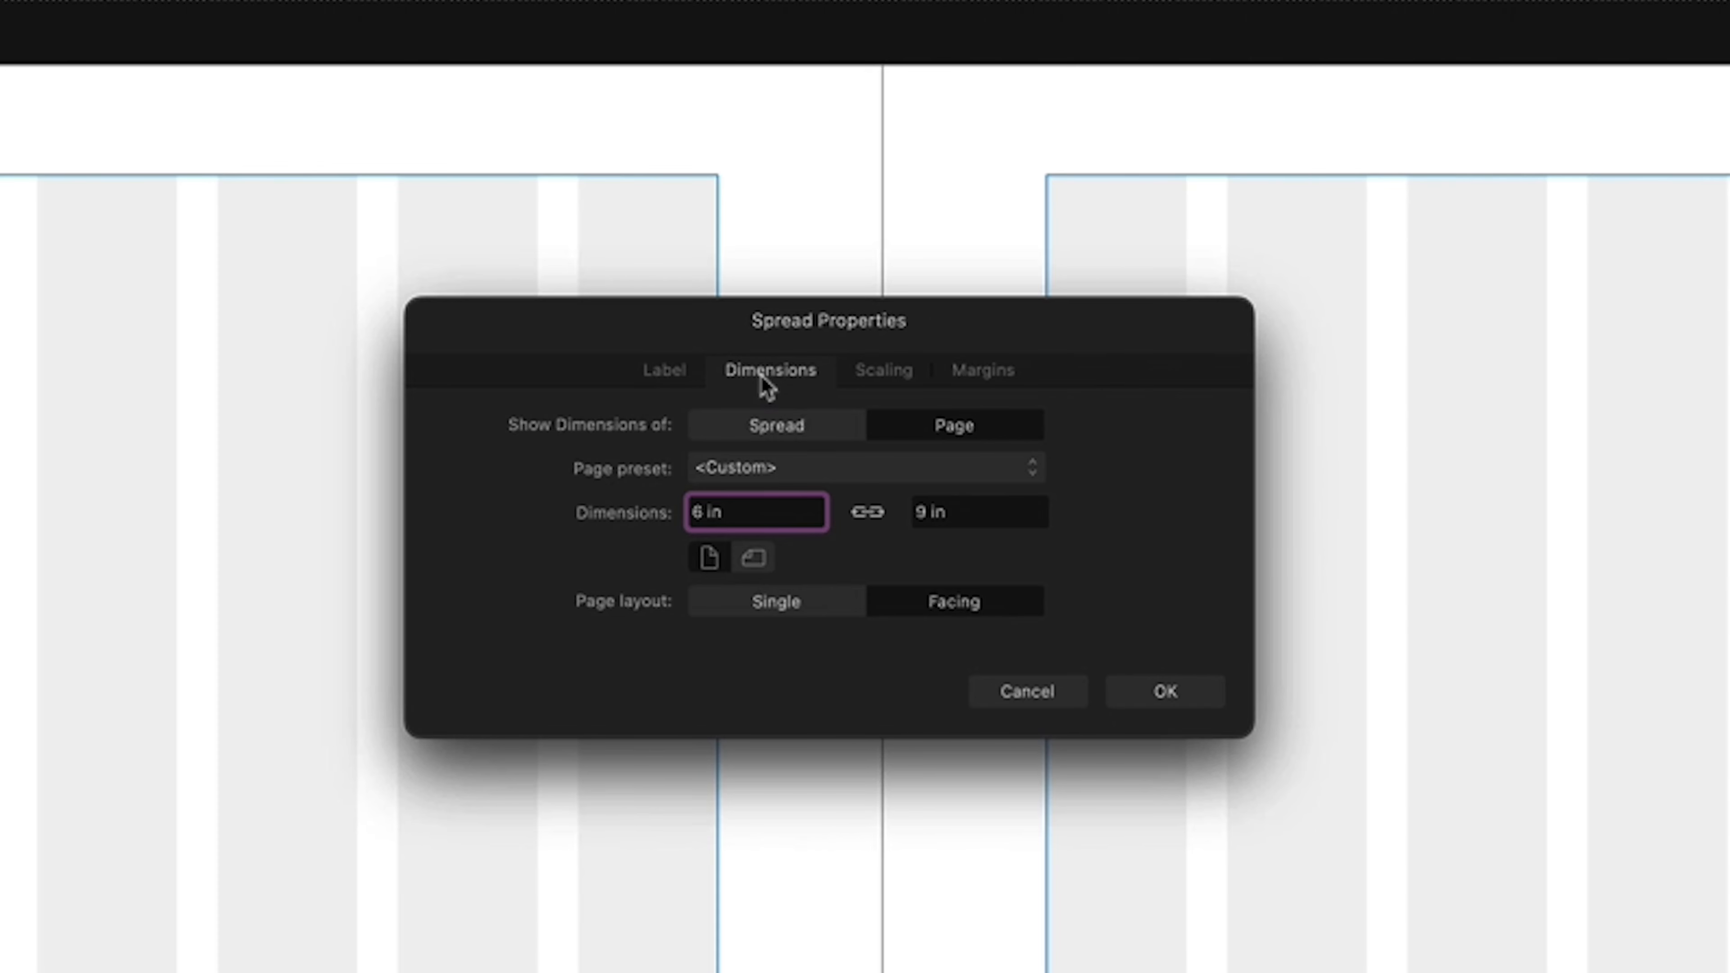
click(875, 375)
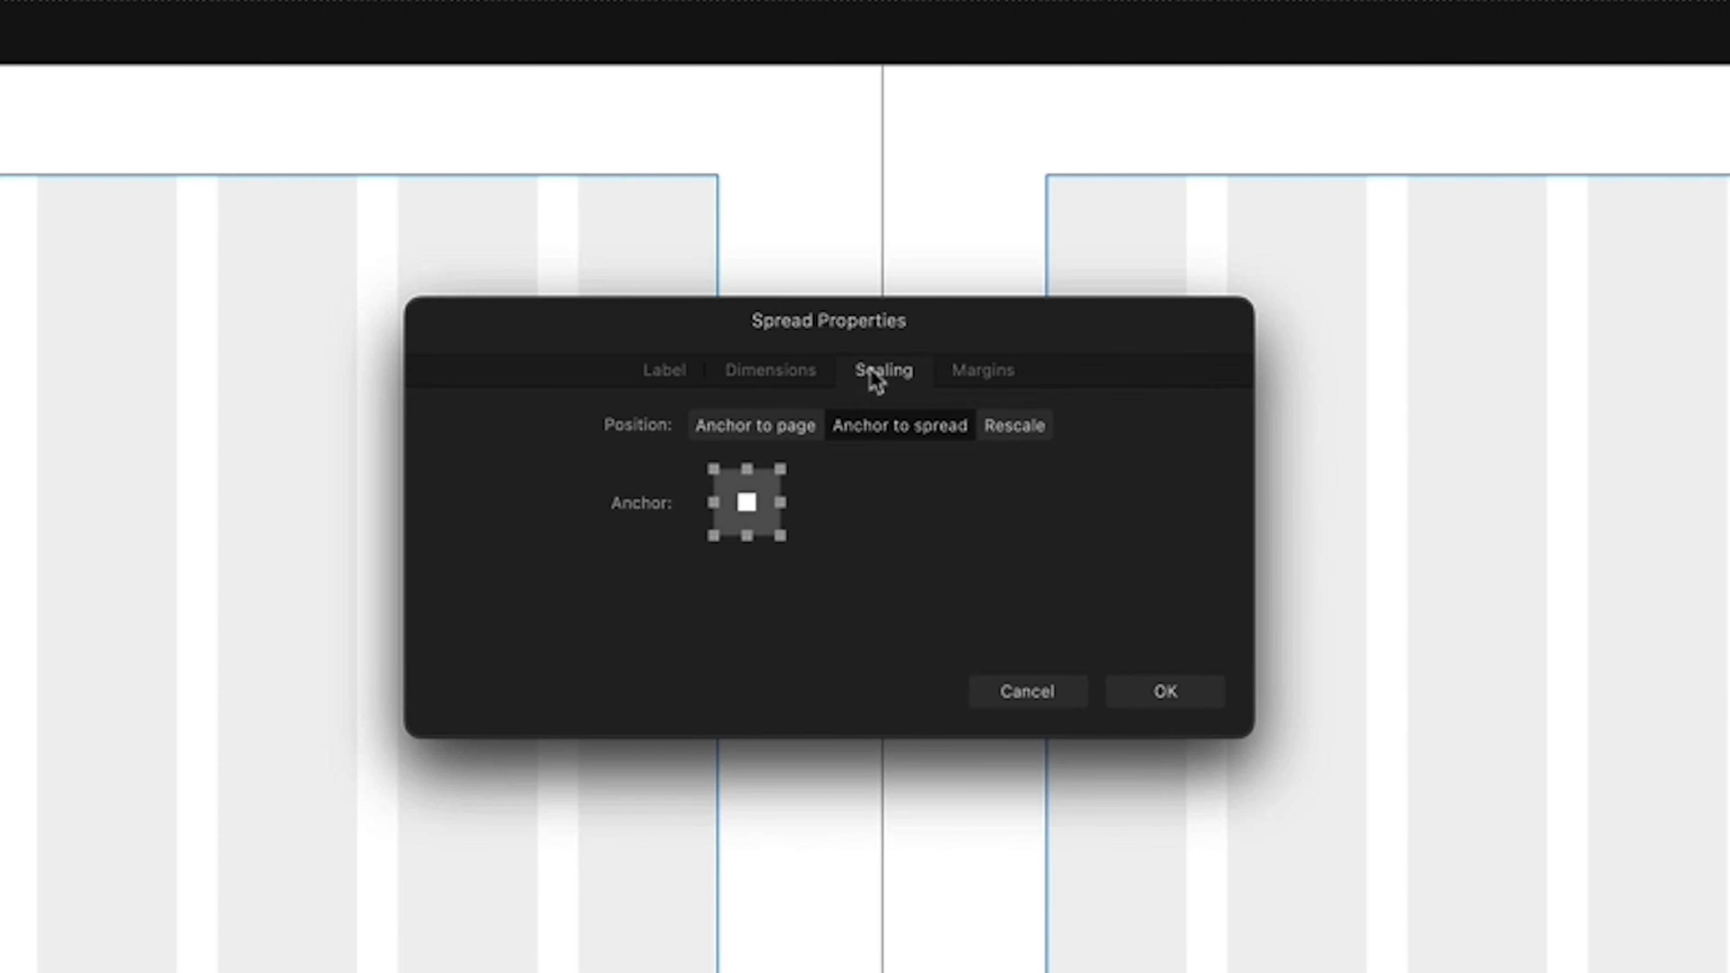
click(980, 376)
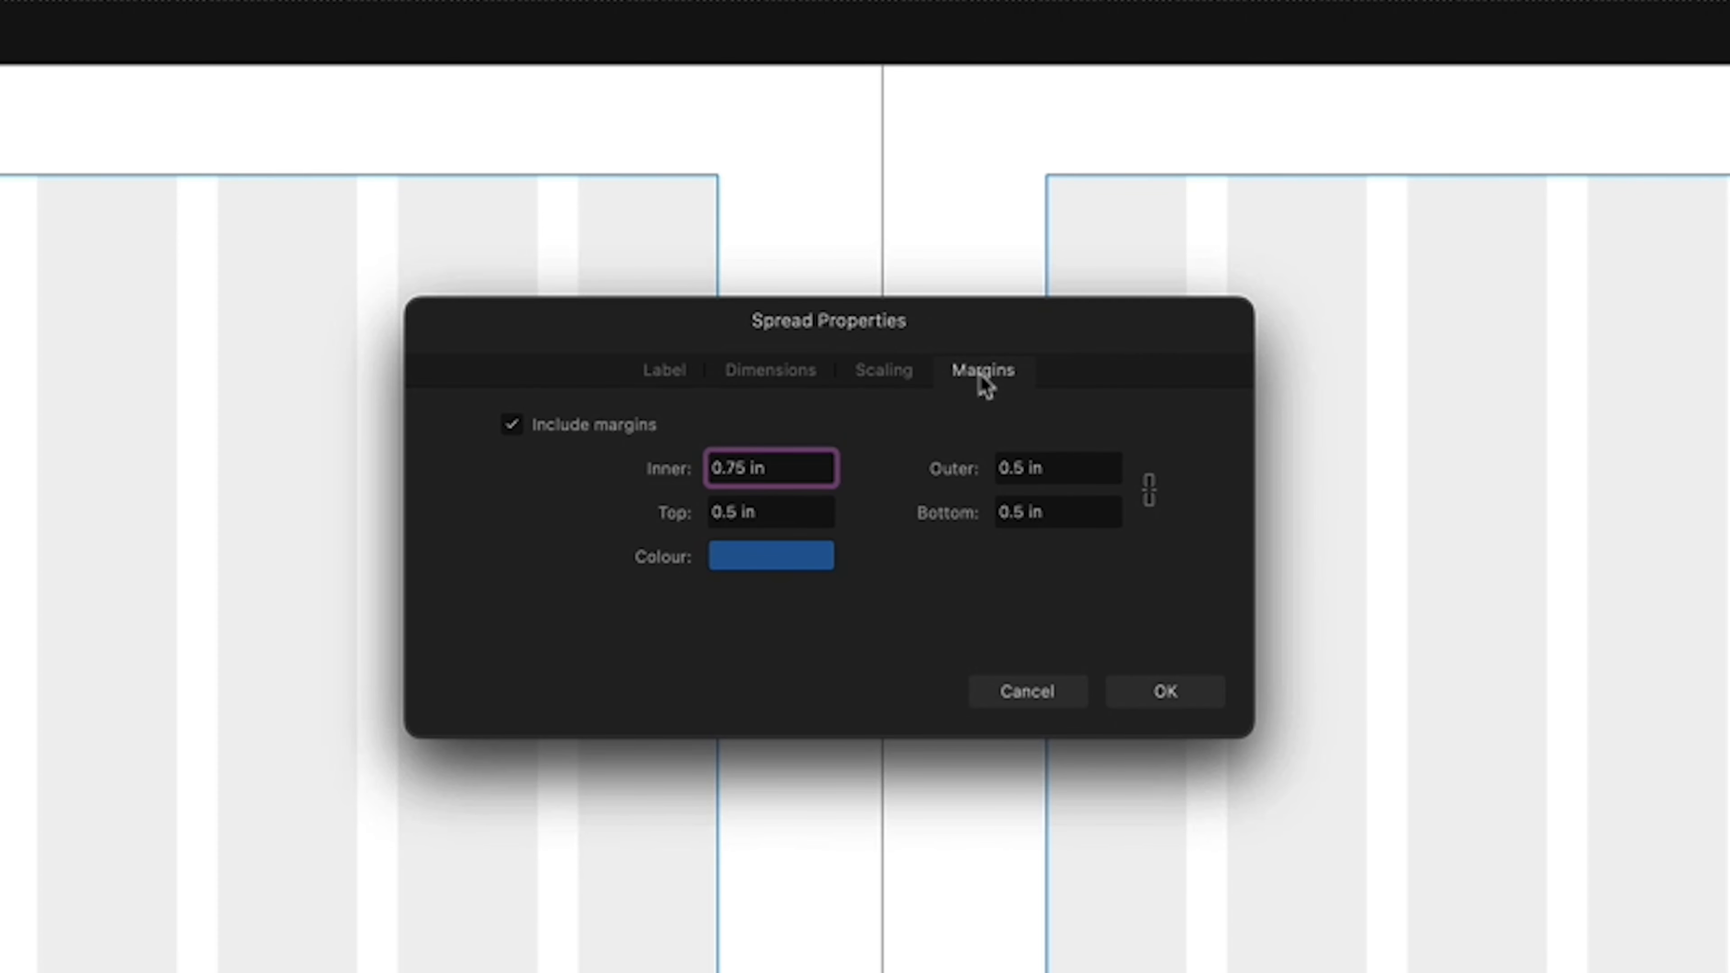
click(1189, 704)
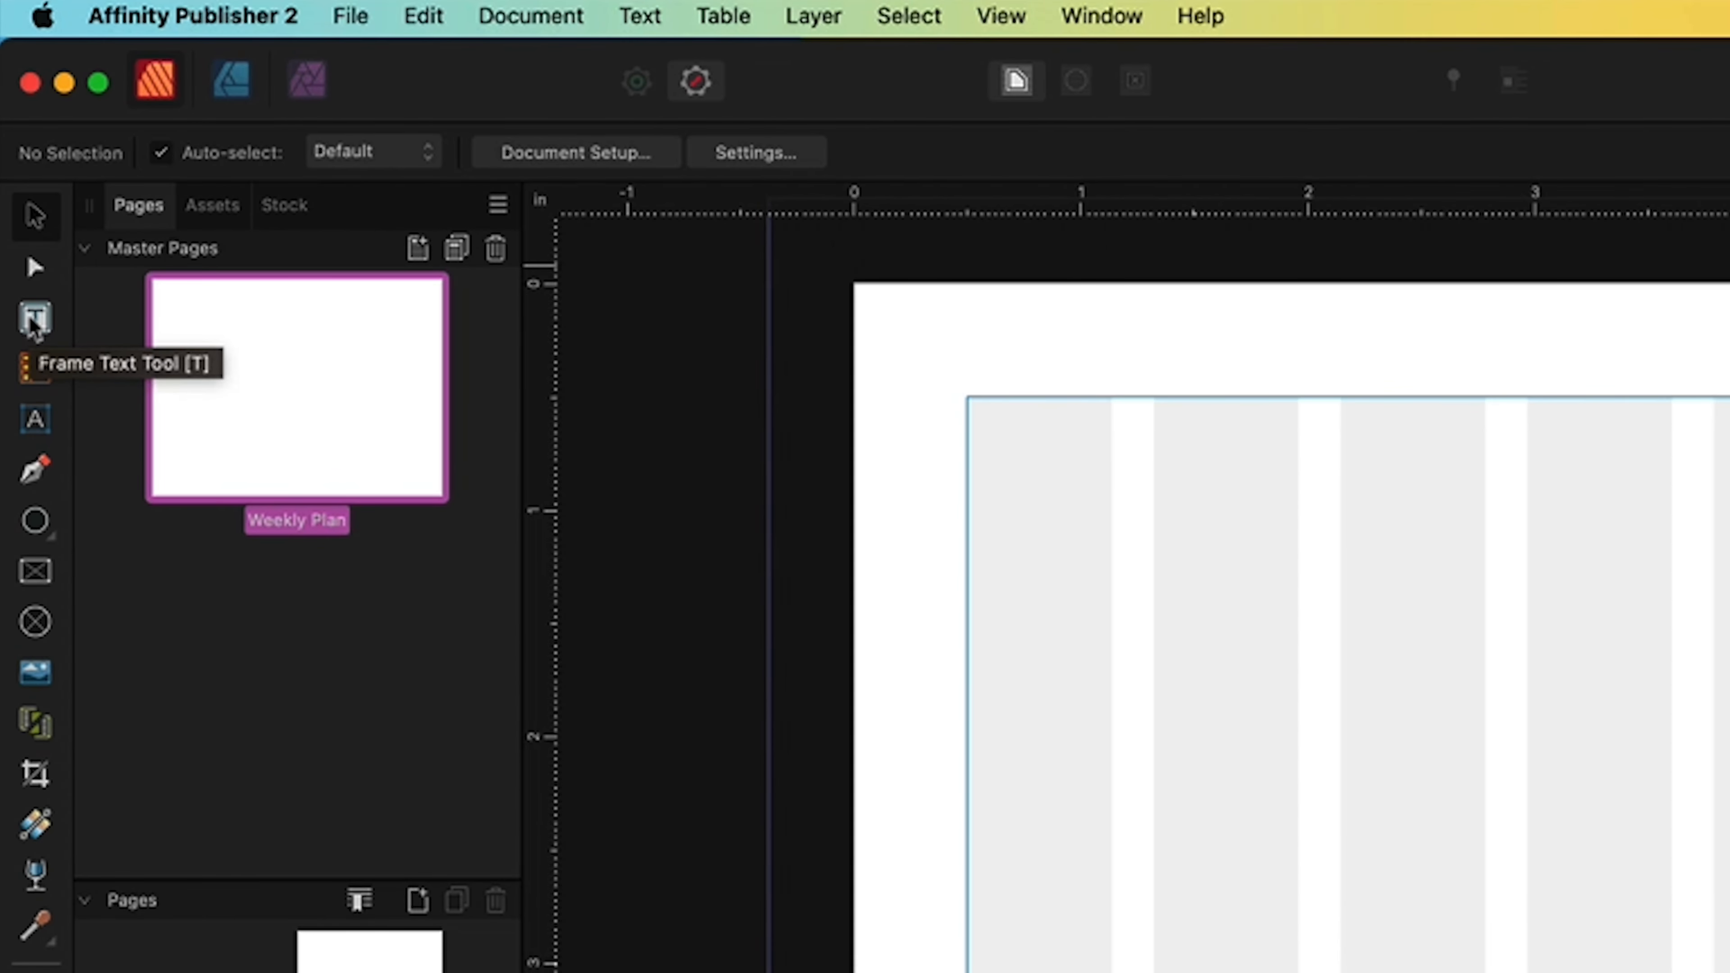
- Add a text frame about 4.75 by 0.79 in across the top of the left-hand page, containing "Week 1 Plan"
click(35, 320)
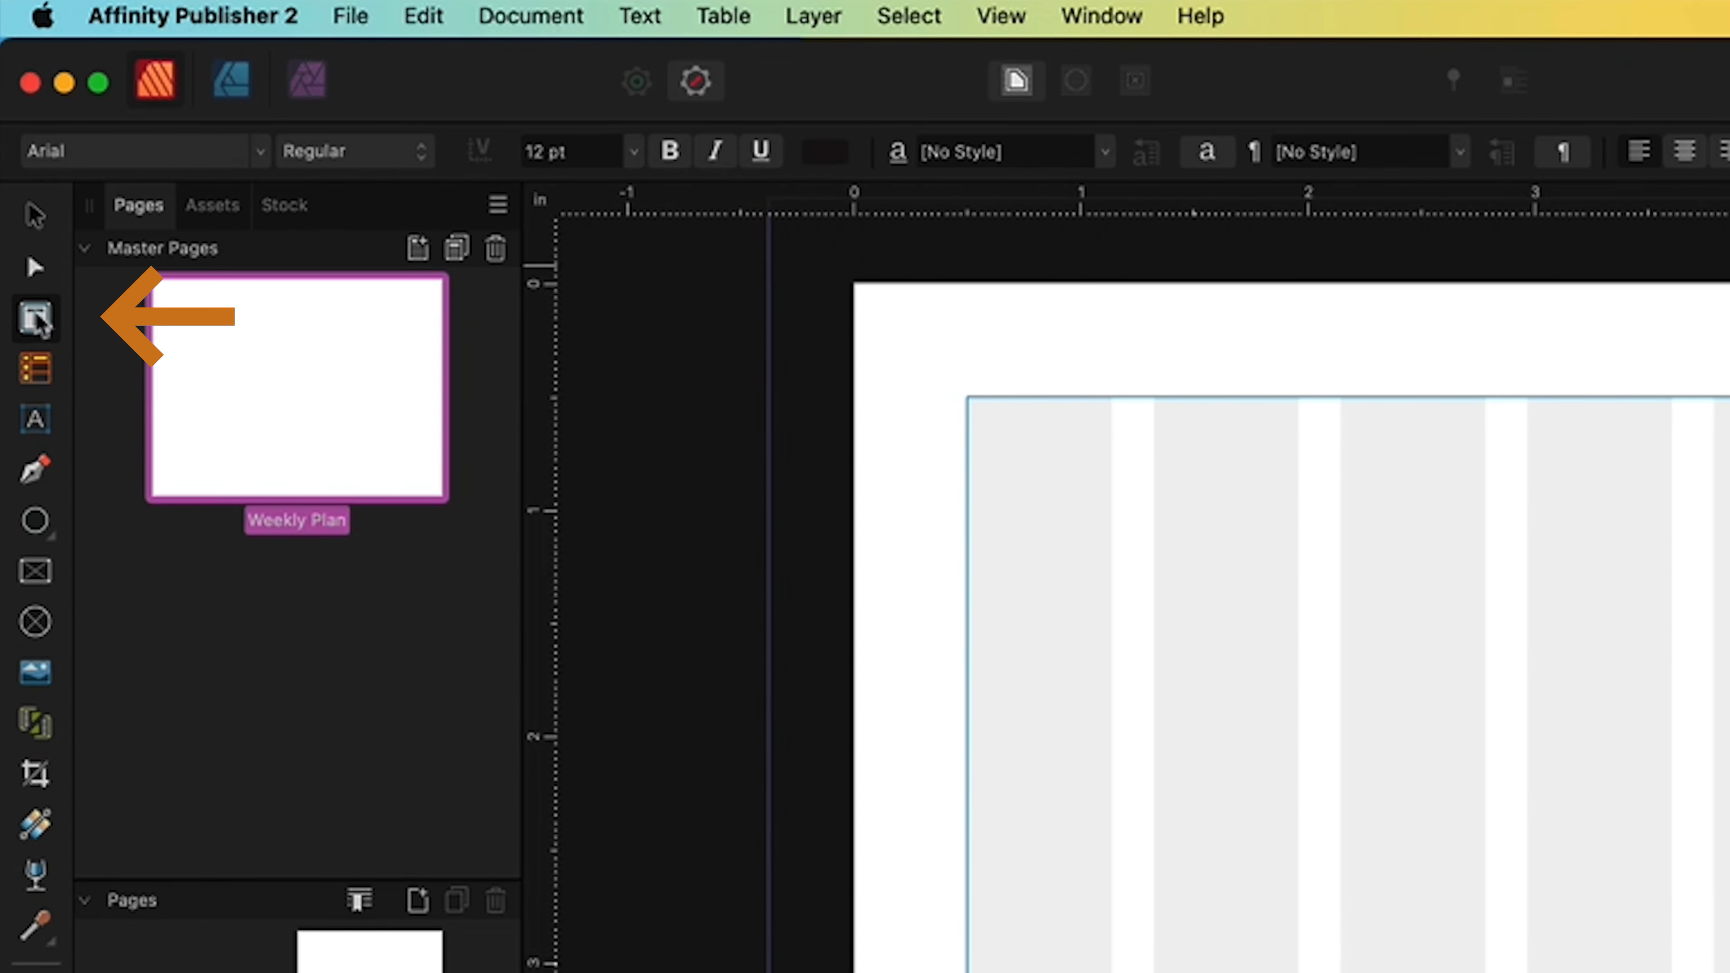
drag(387, 160, 820, 232)
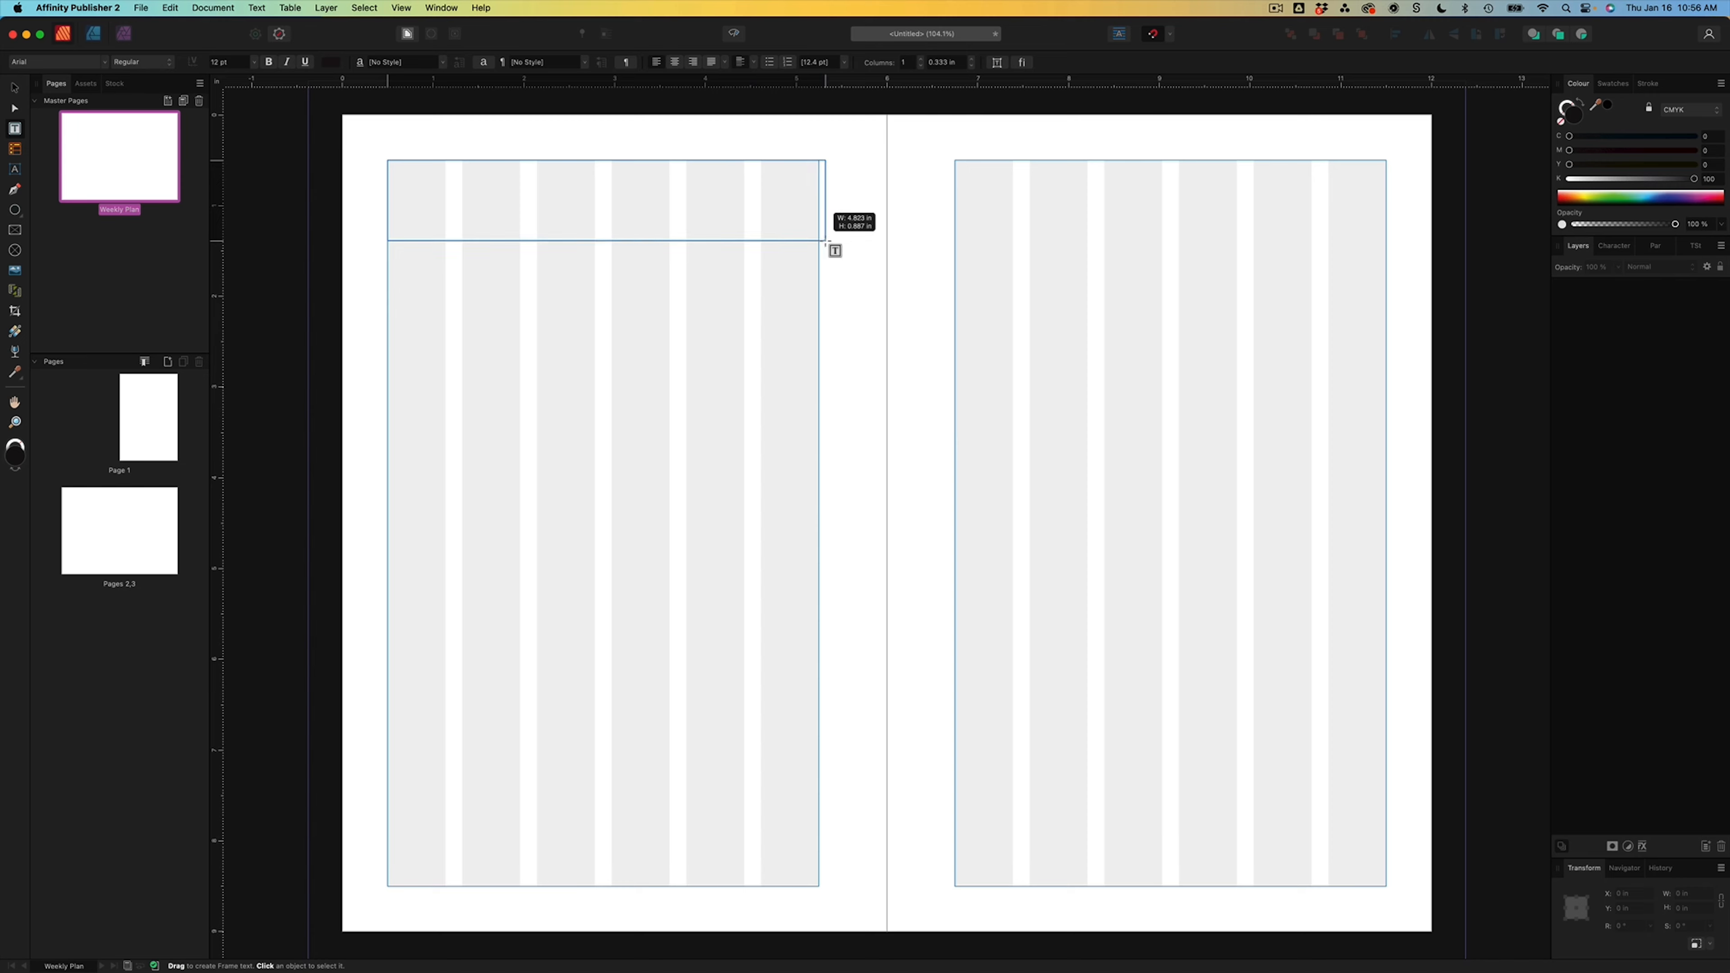
text(Week 1)
text(Plan)
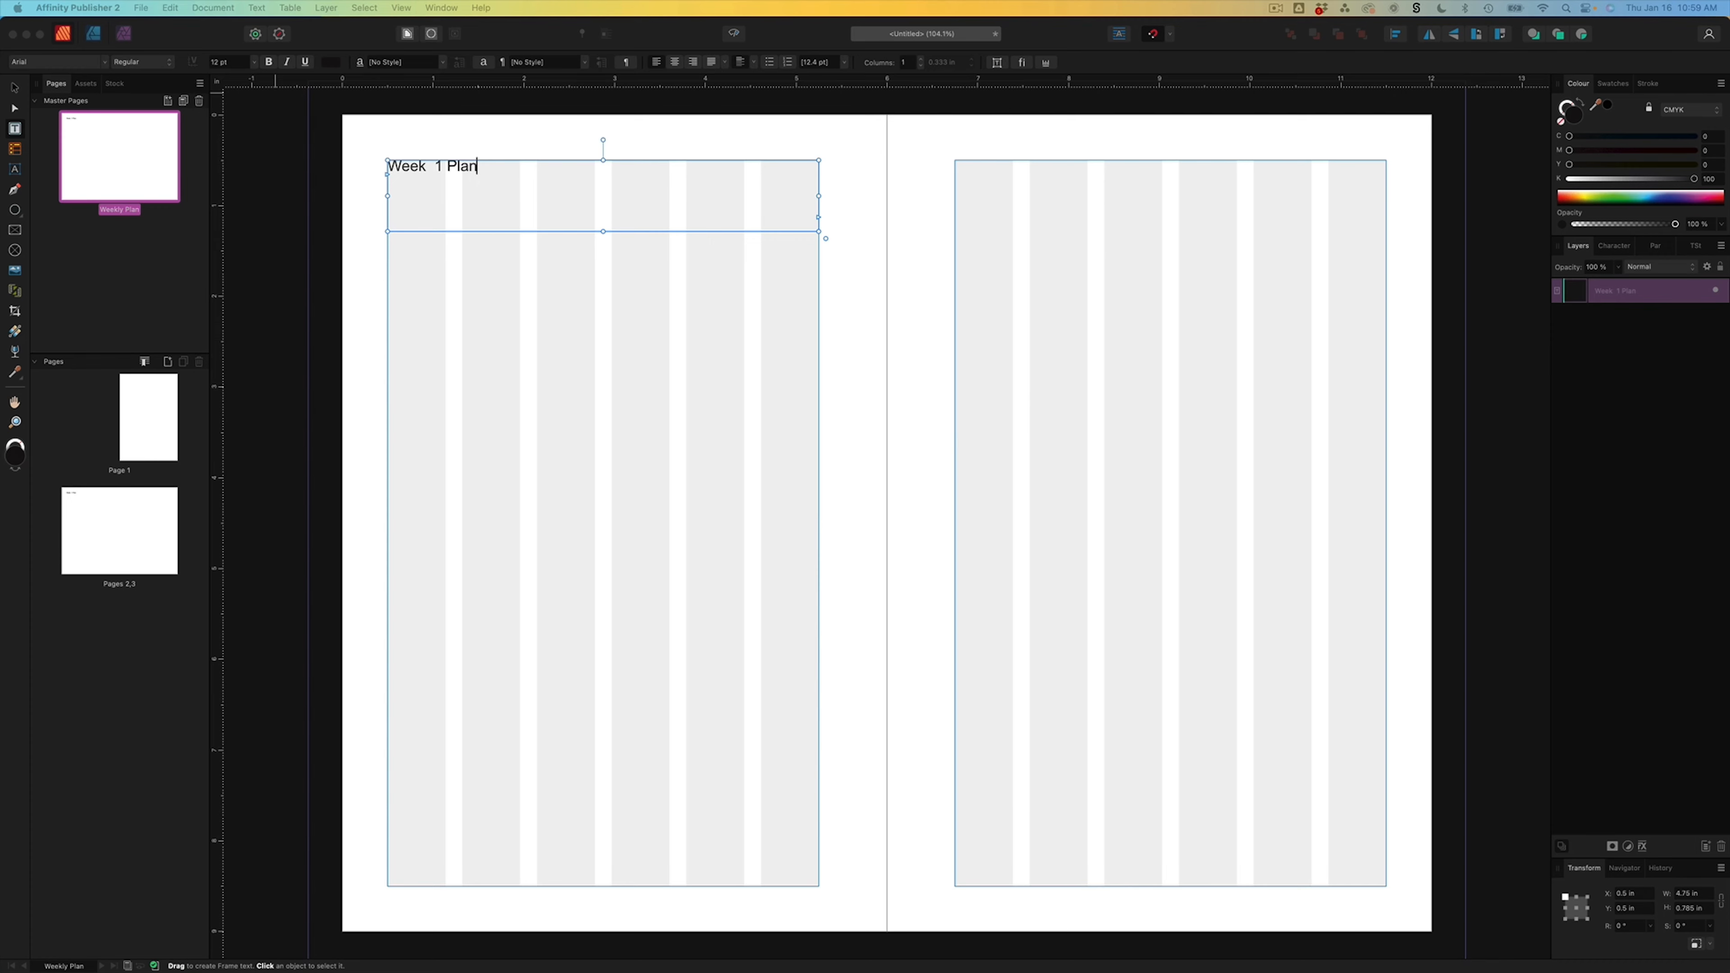
- Display the list of text styles for the document
click(442, 8)
mouse_move(470, 548)
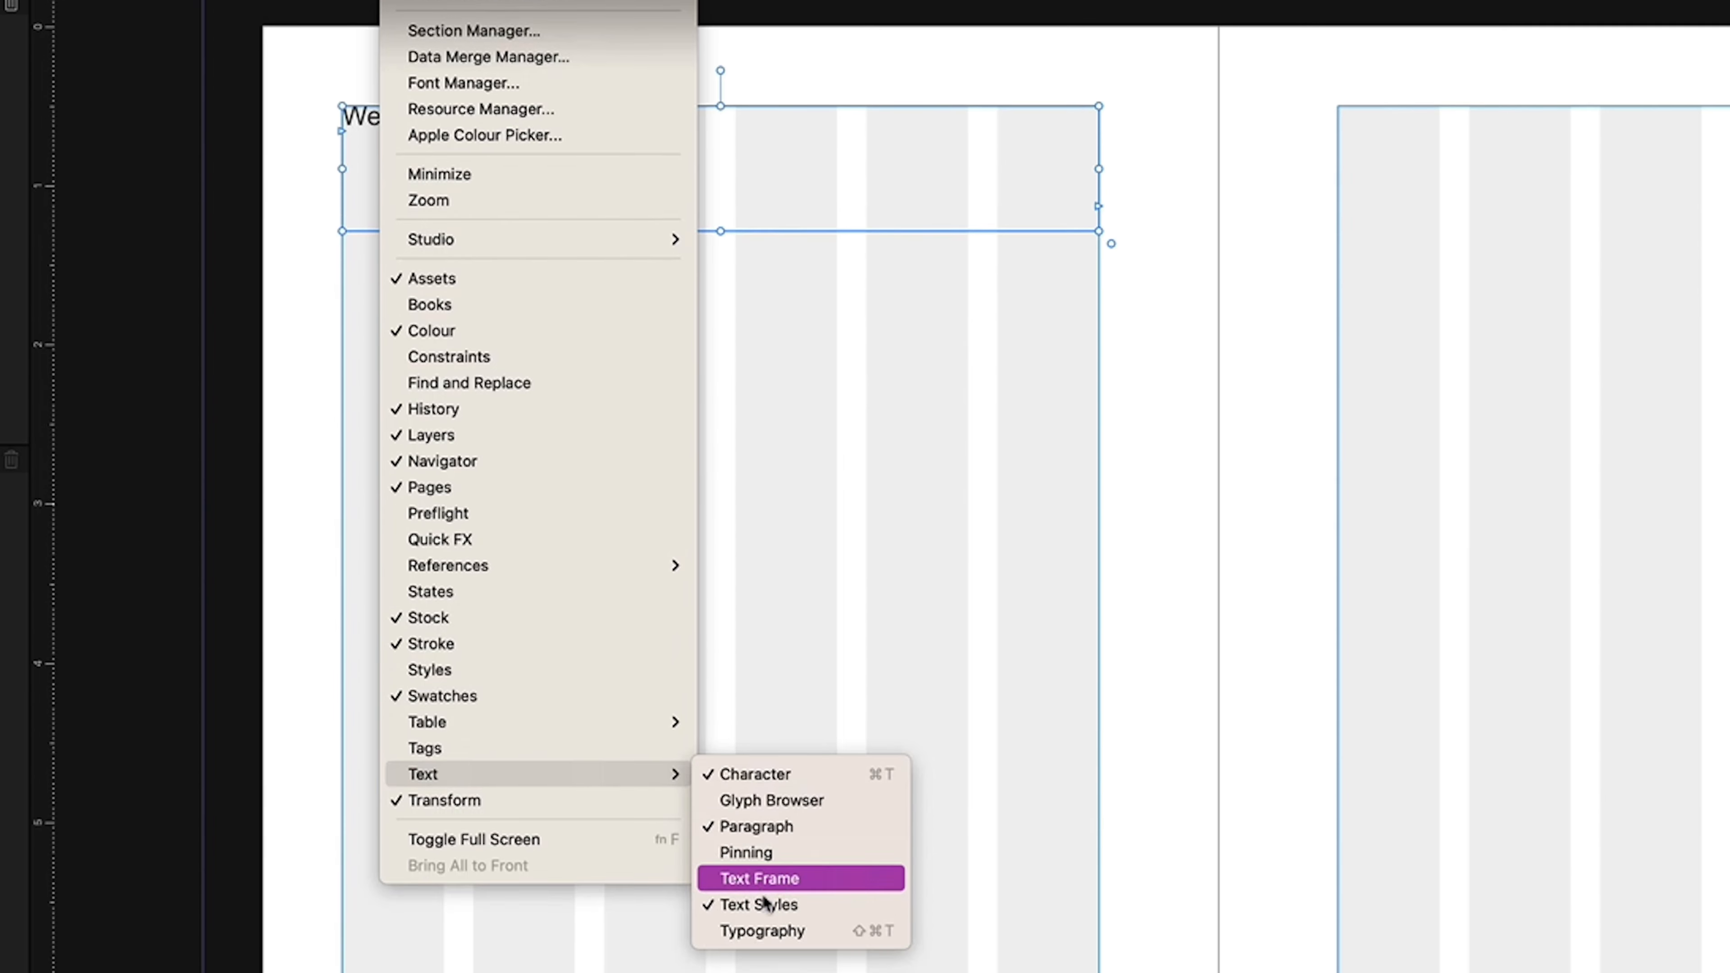
click(785, 619)
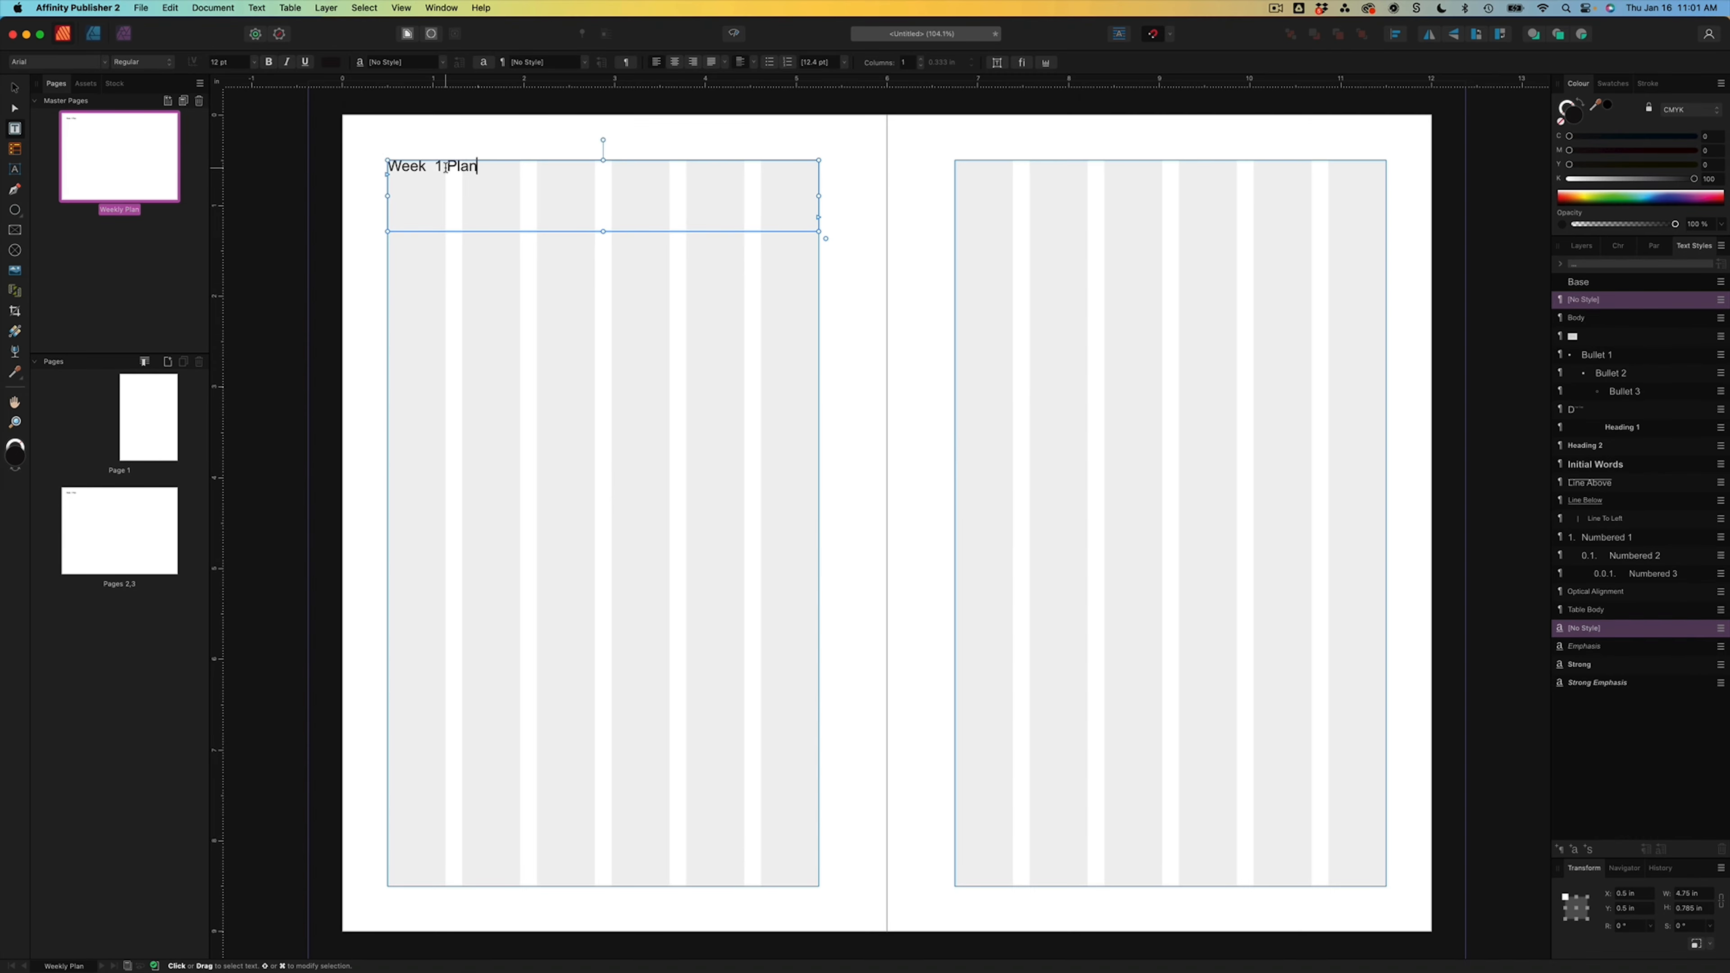
- Set the whole "Week 1 Plan" heading in Montserrat Bold
triple_click(446, 167)
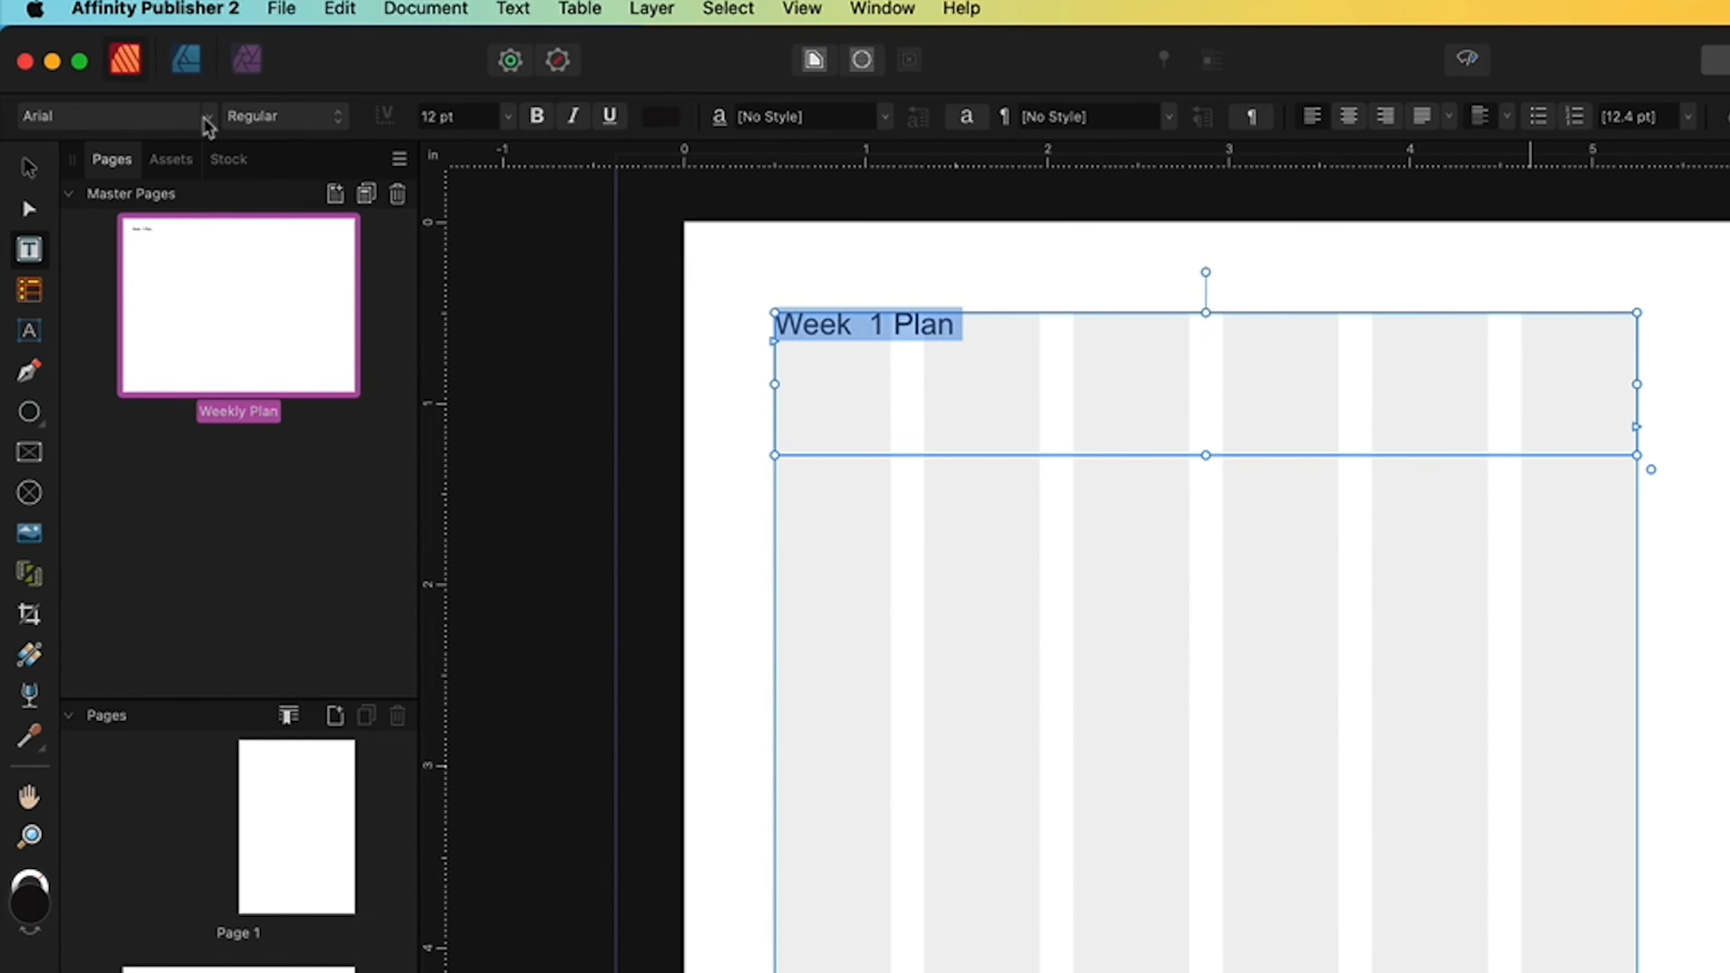
click(207, 117)
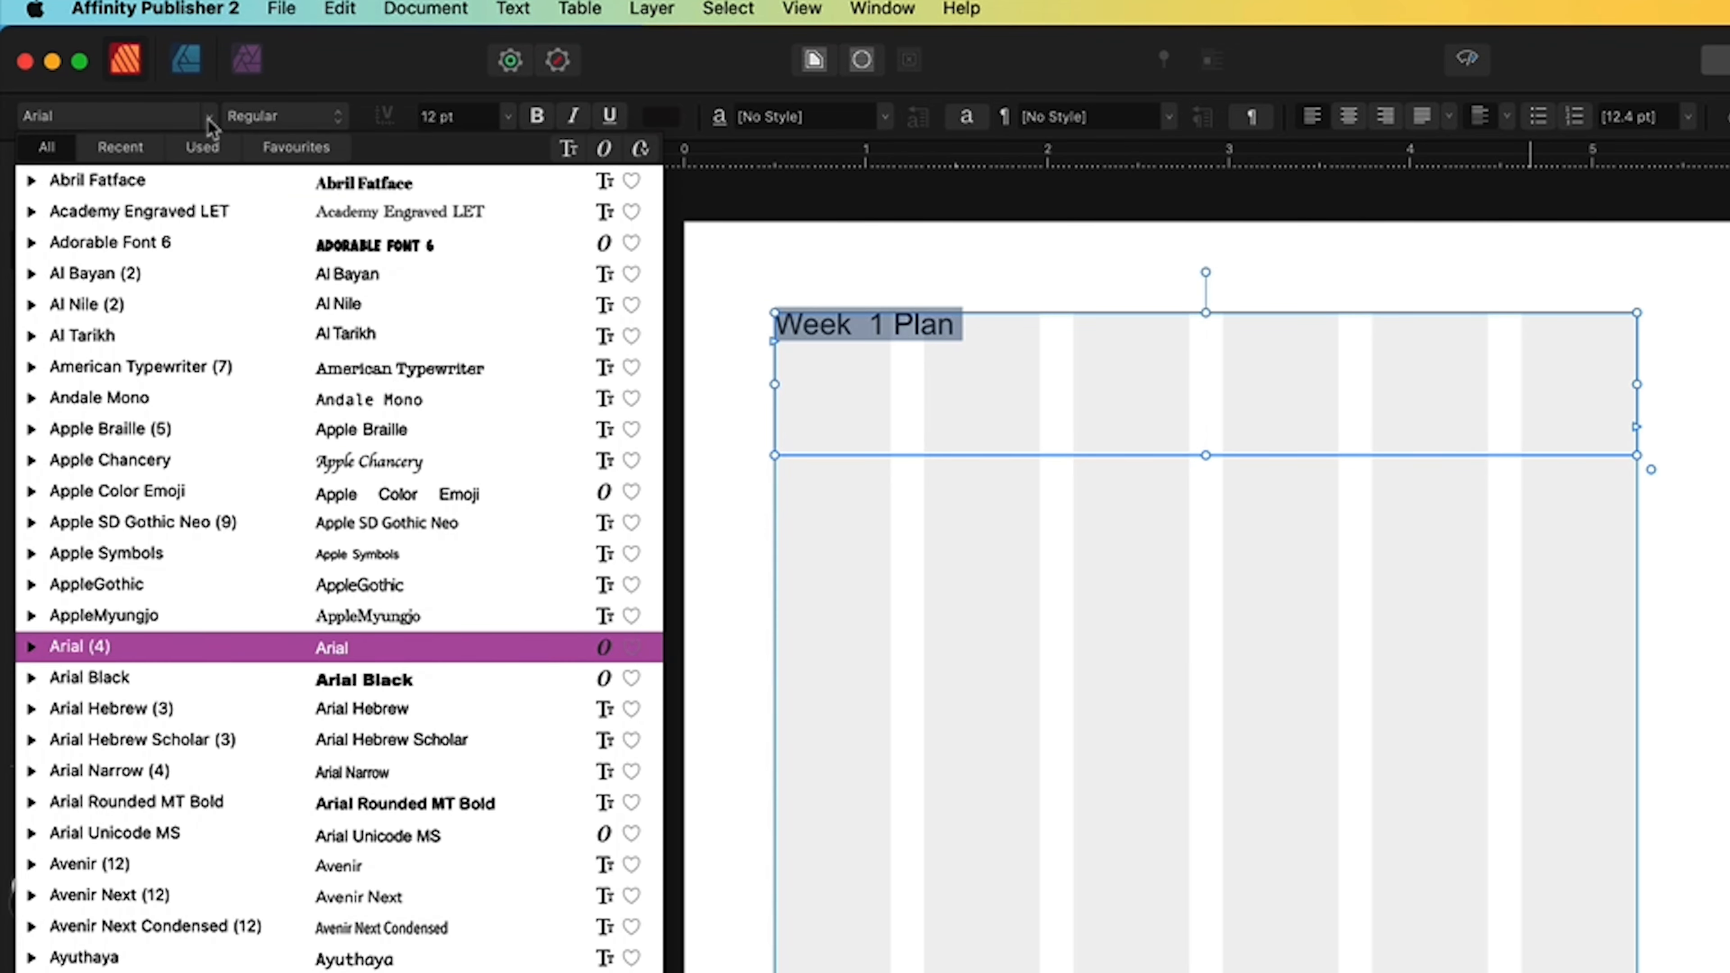
scroll(339, 568, down, 20)
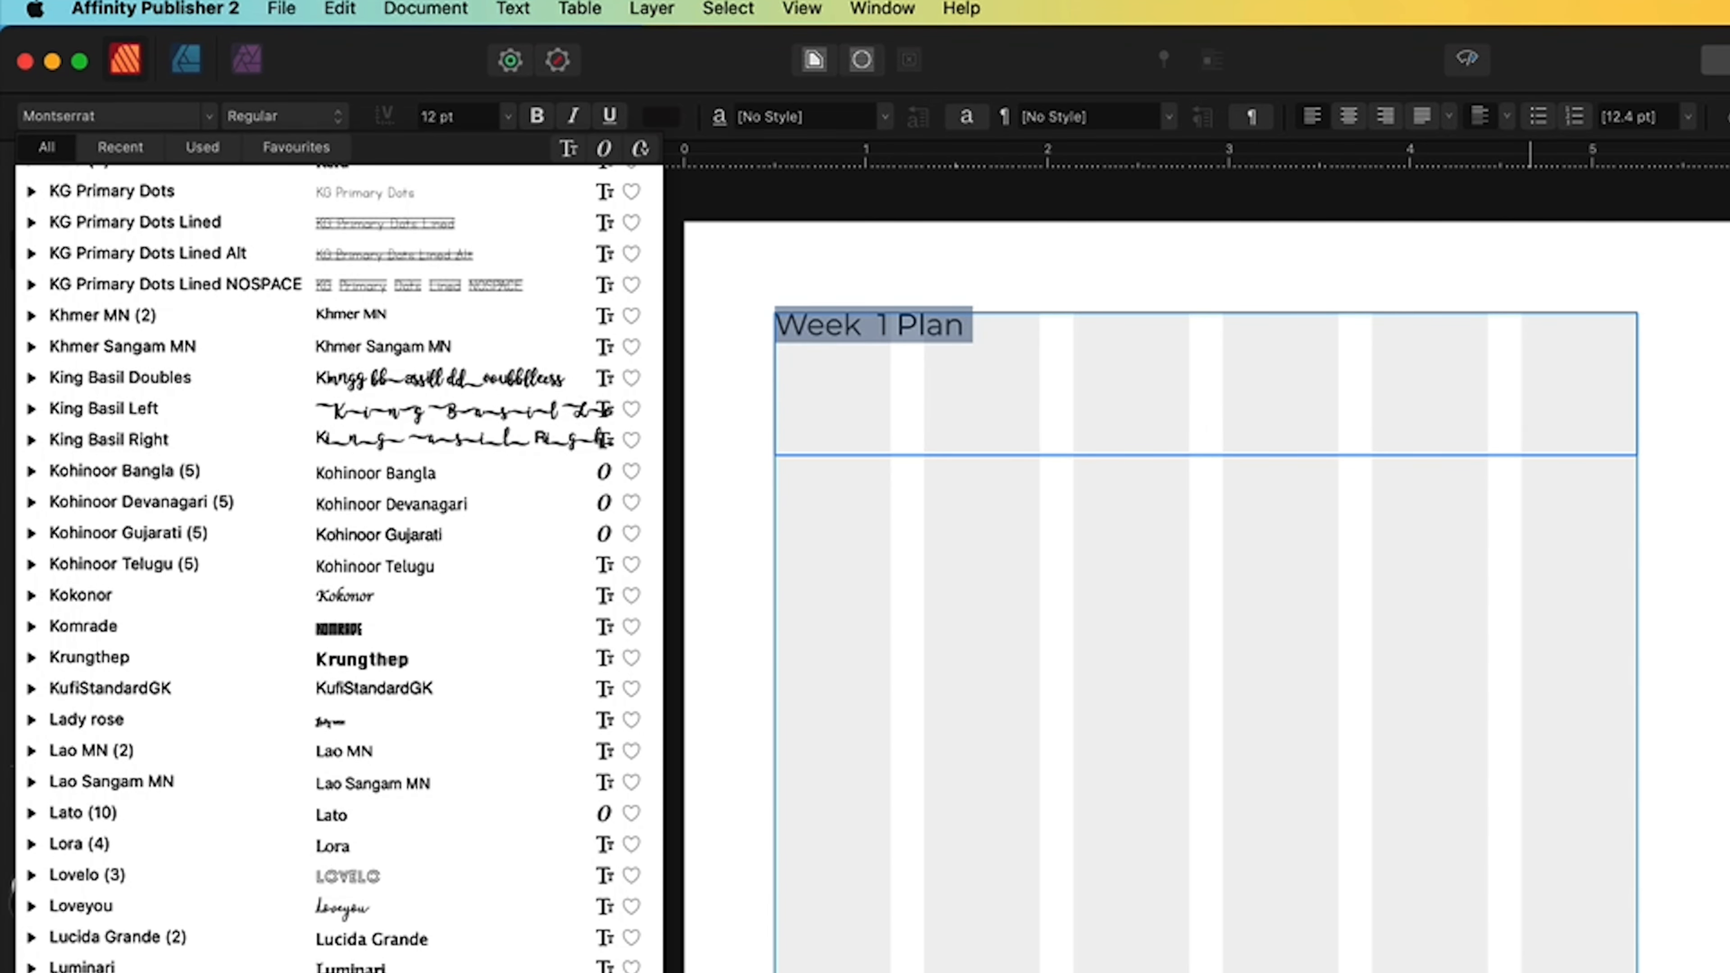
click(279, 117)
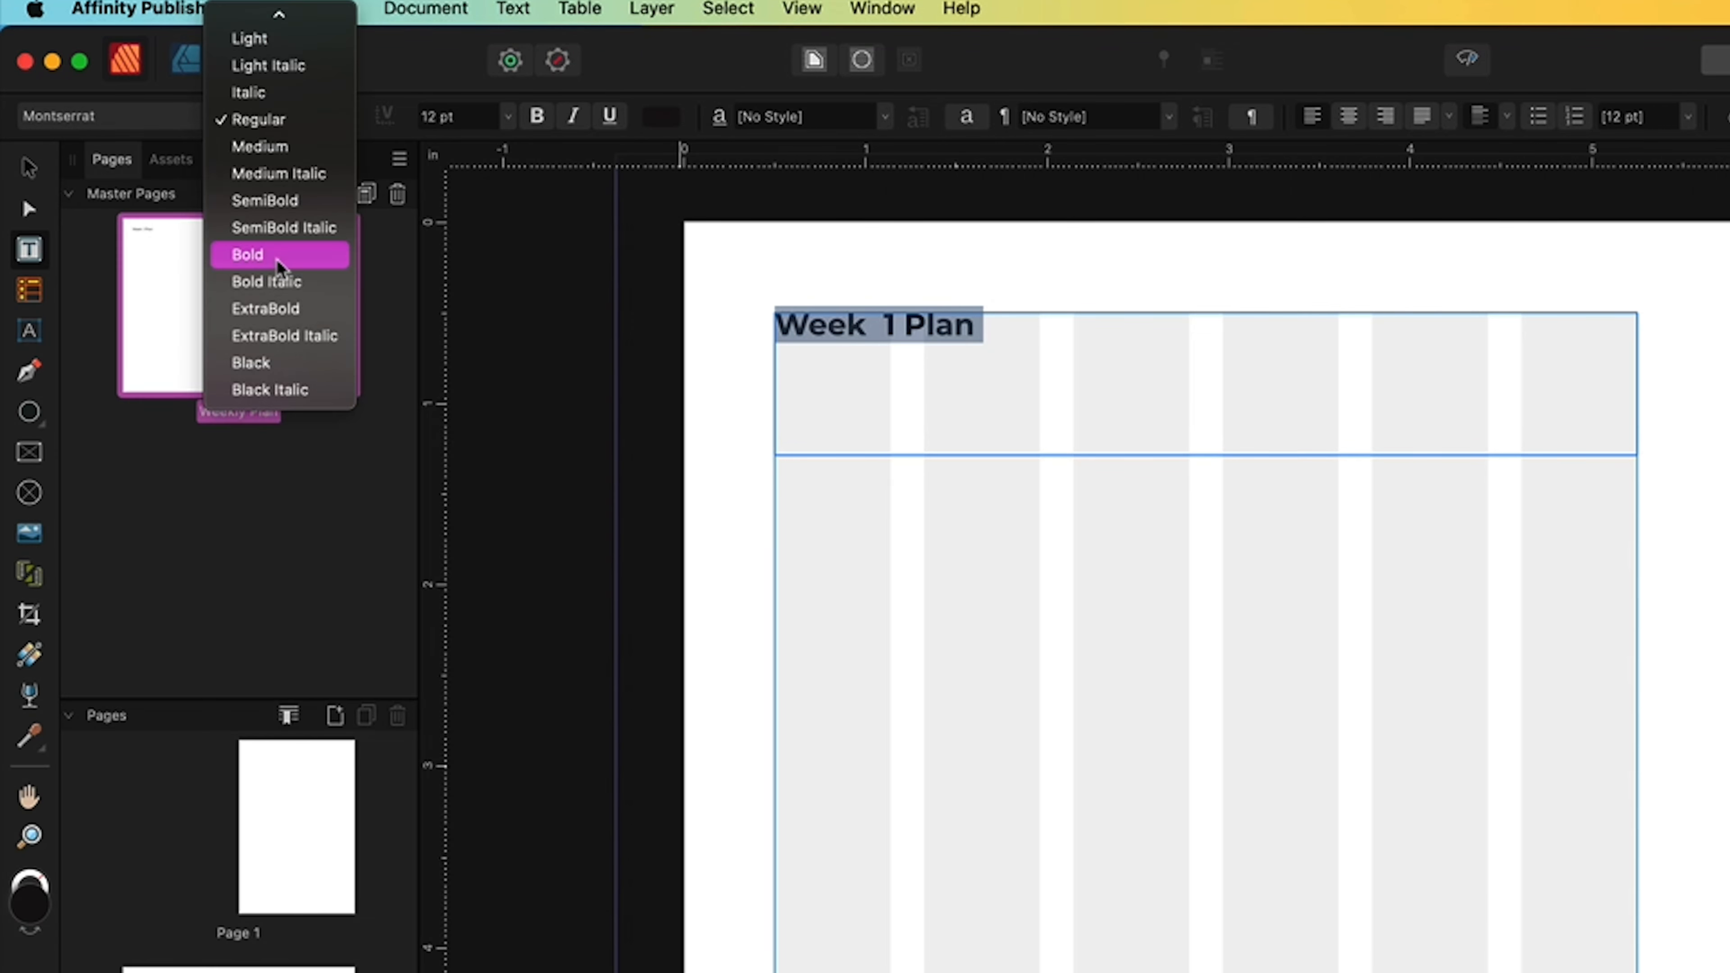
click(279, 258)
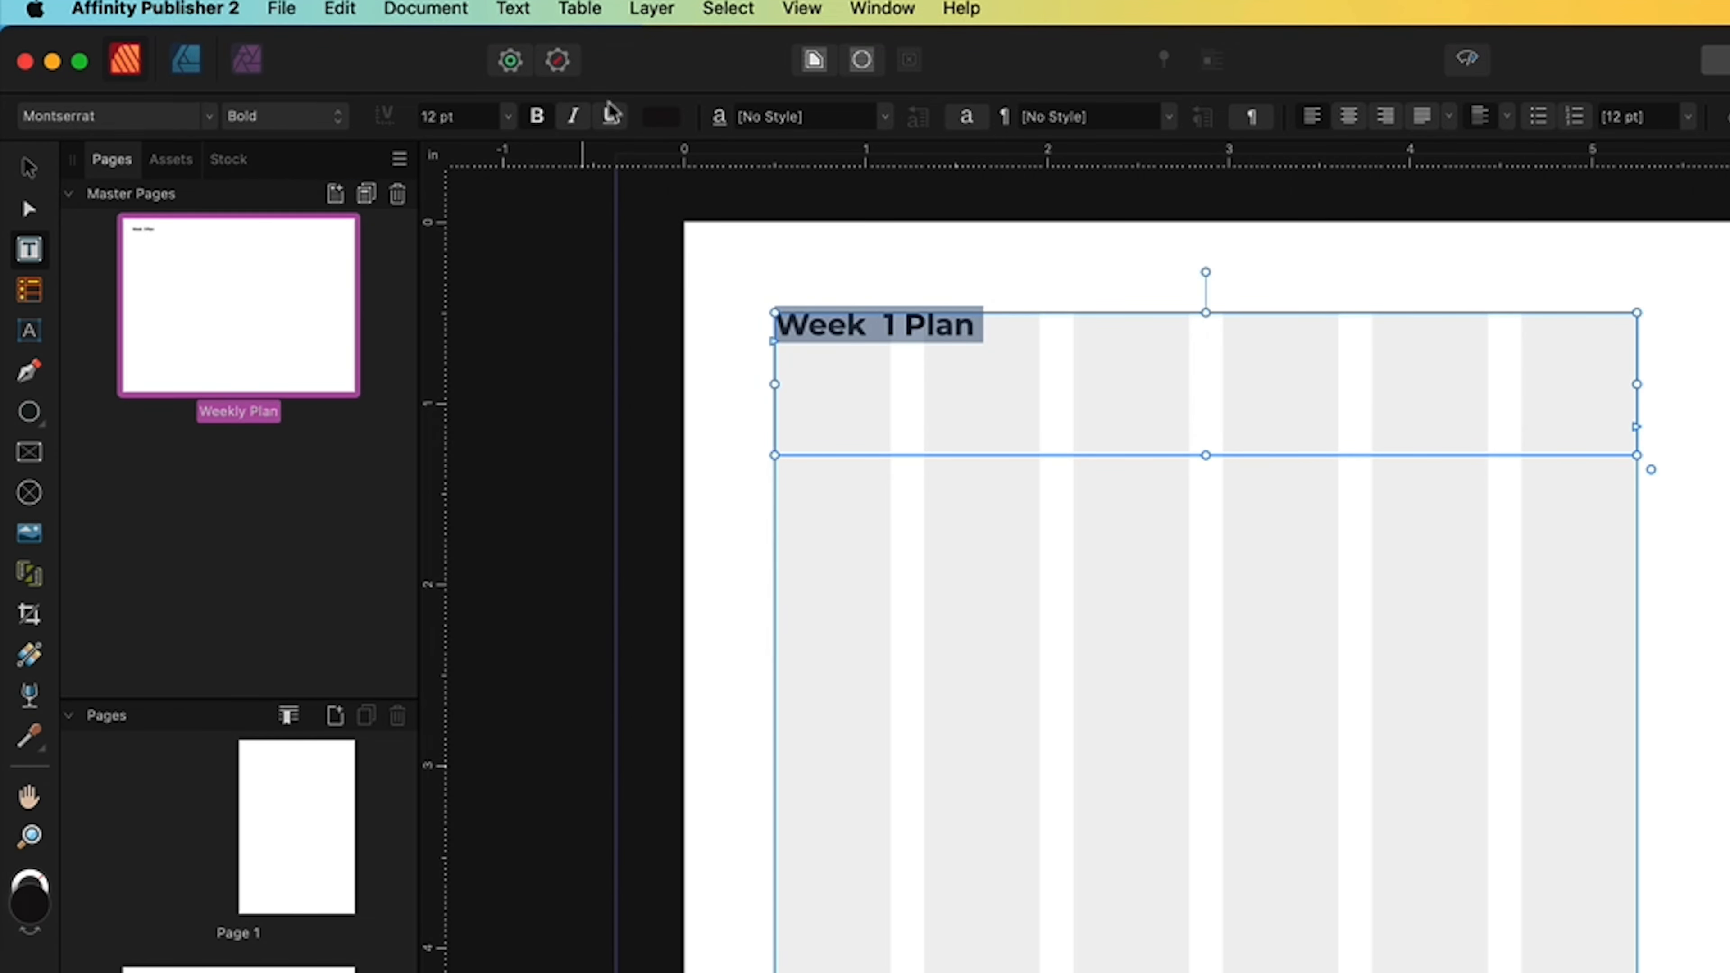
- Set the "Week 1 Plan" heading in All Caps at 16 pt
click(512, 9)
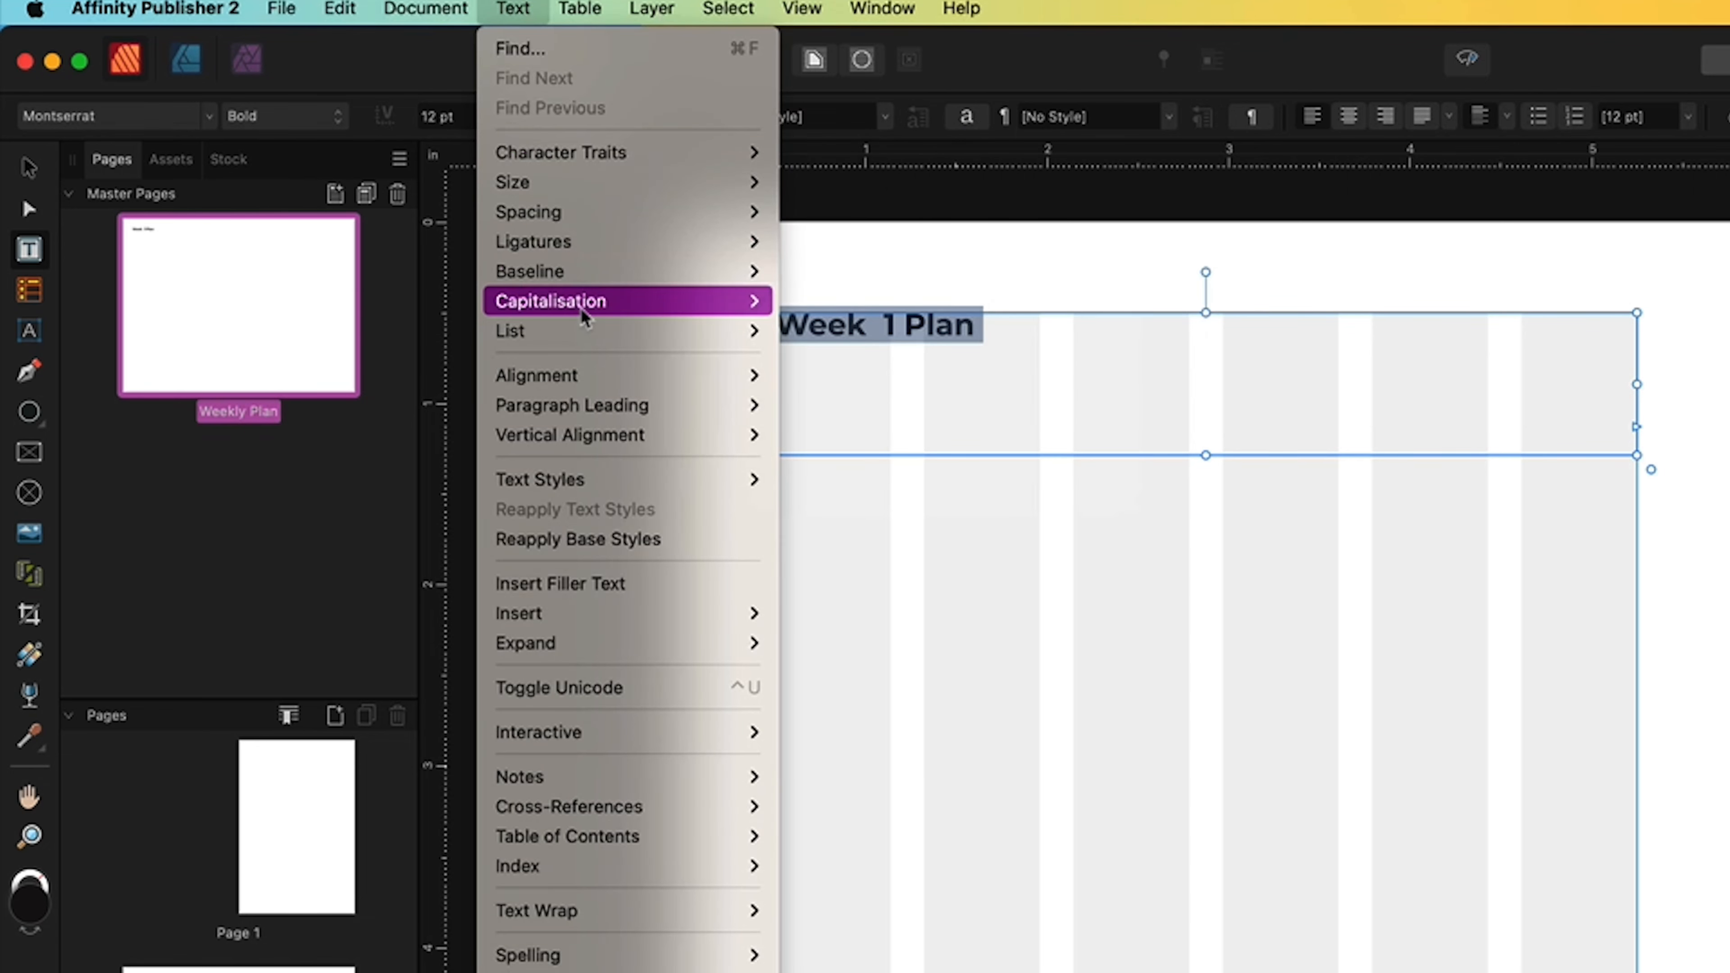
mouse_move(582, 316)
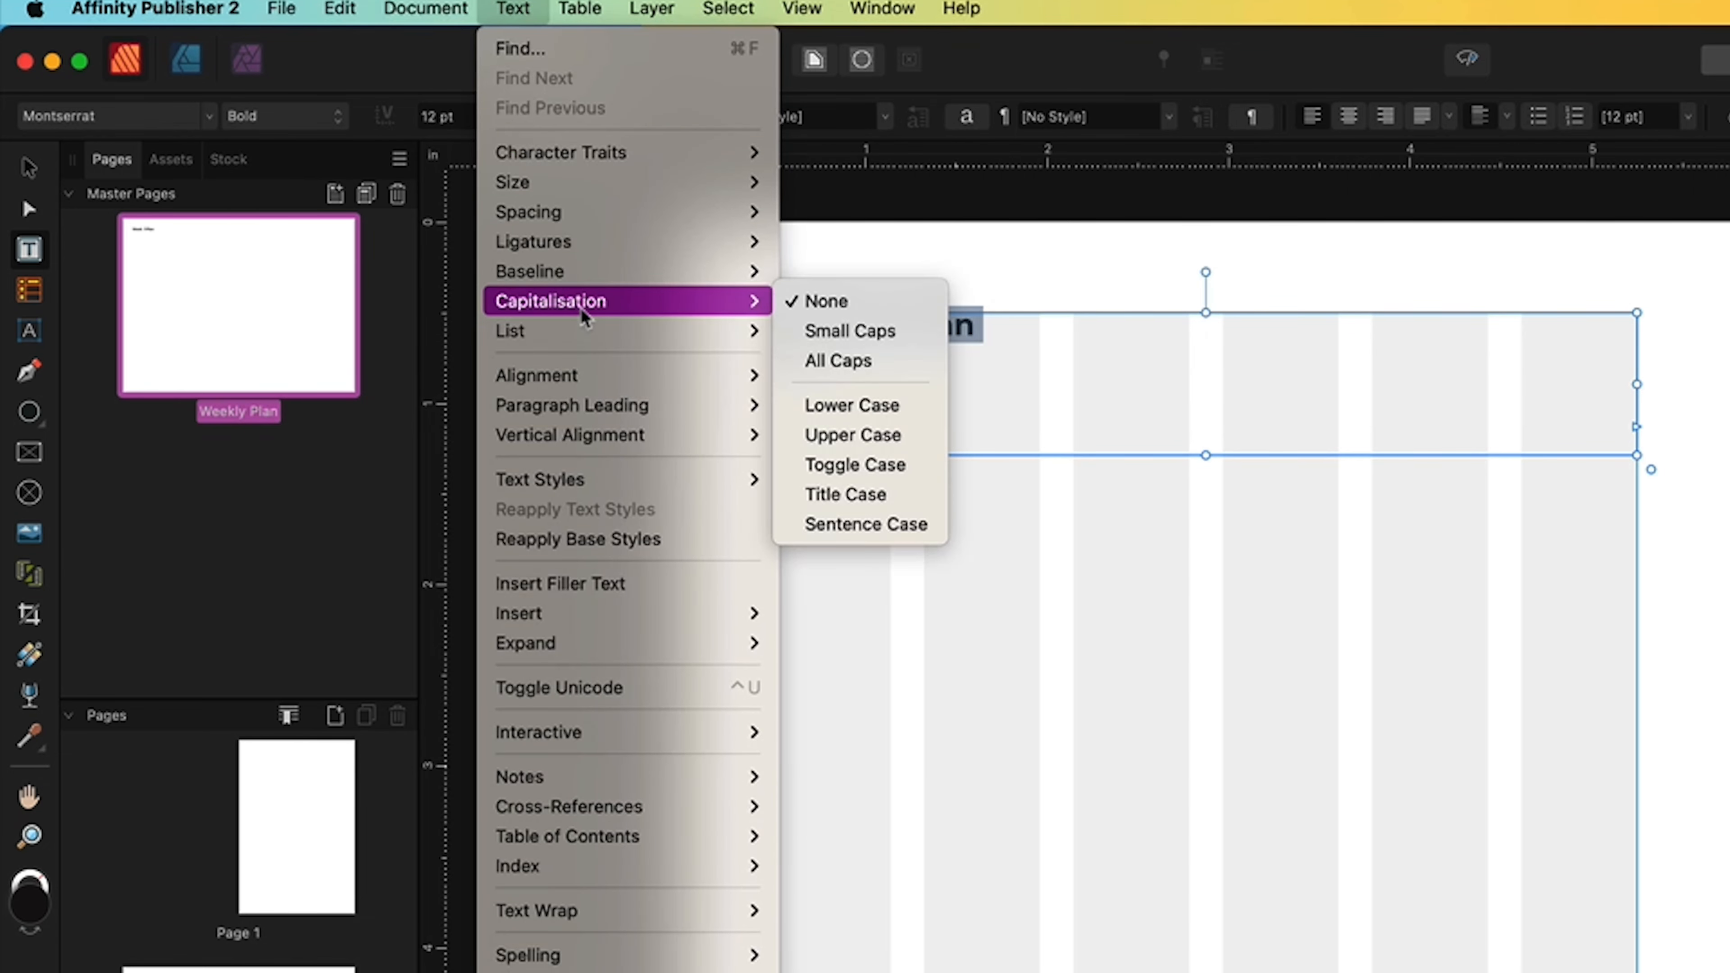
click(883, 361)
click(507, 116)
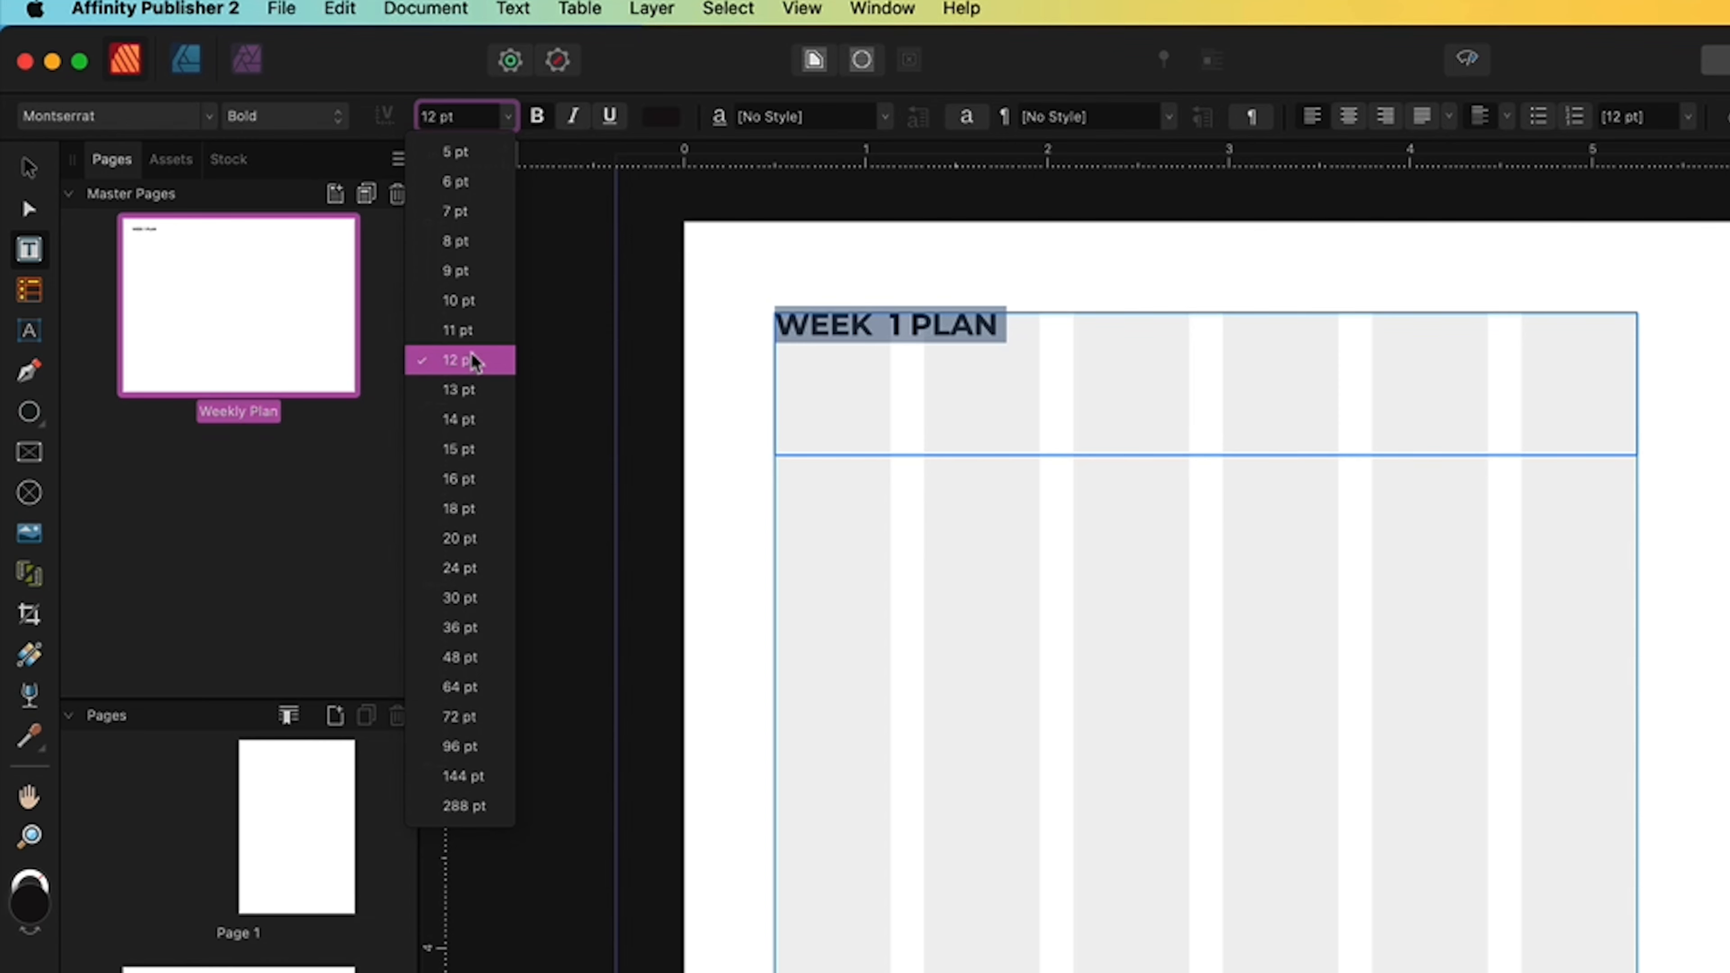
click(451, 480)
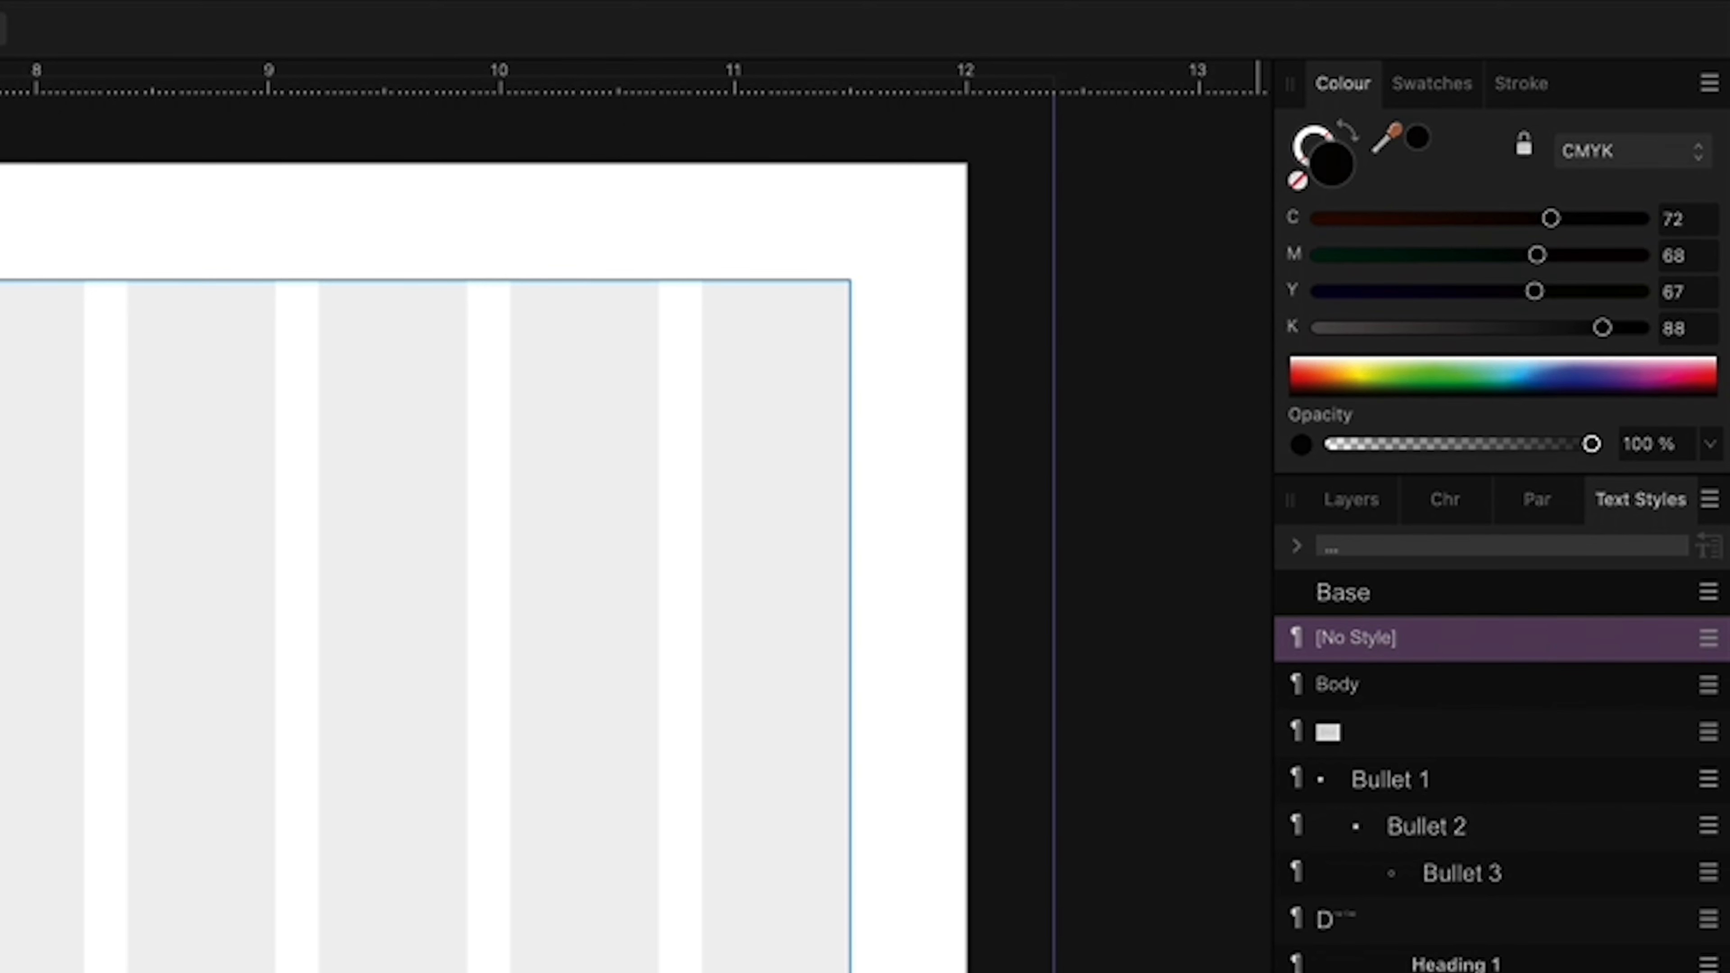
- Set the heading's text colour to a CMYK grey of C 0, M 0, Y 0, K 60
click(460, 627)
click(404, 624)
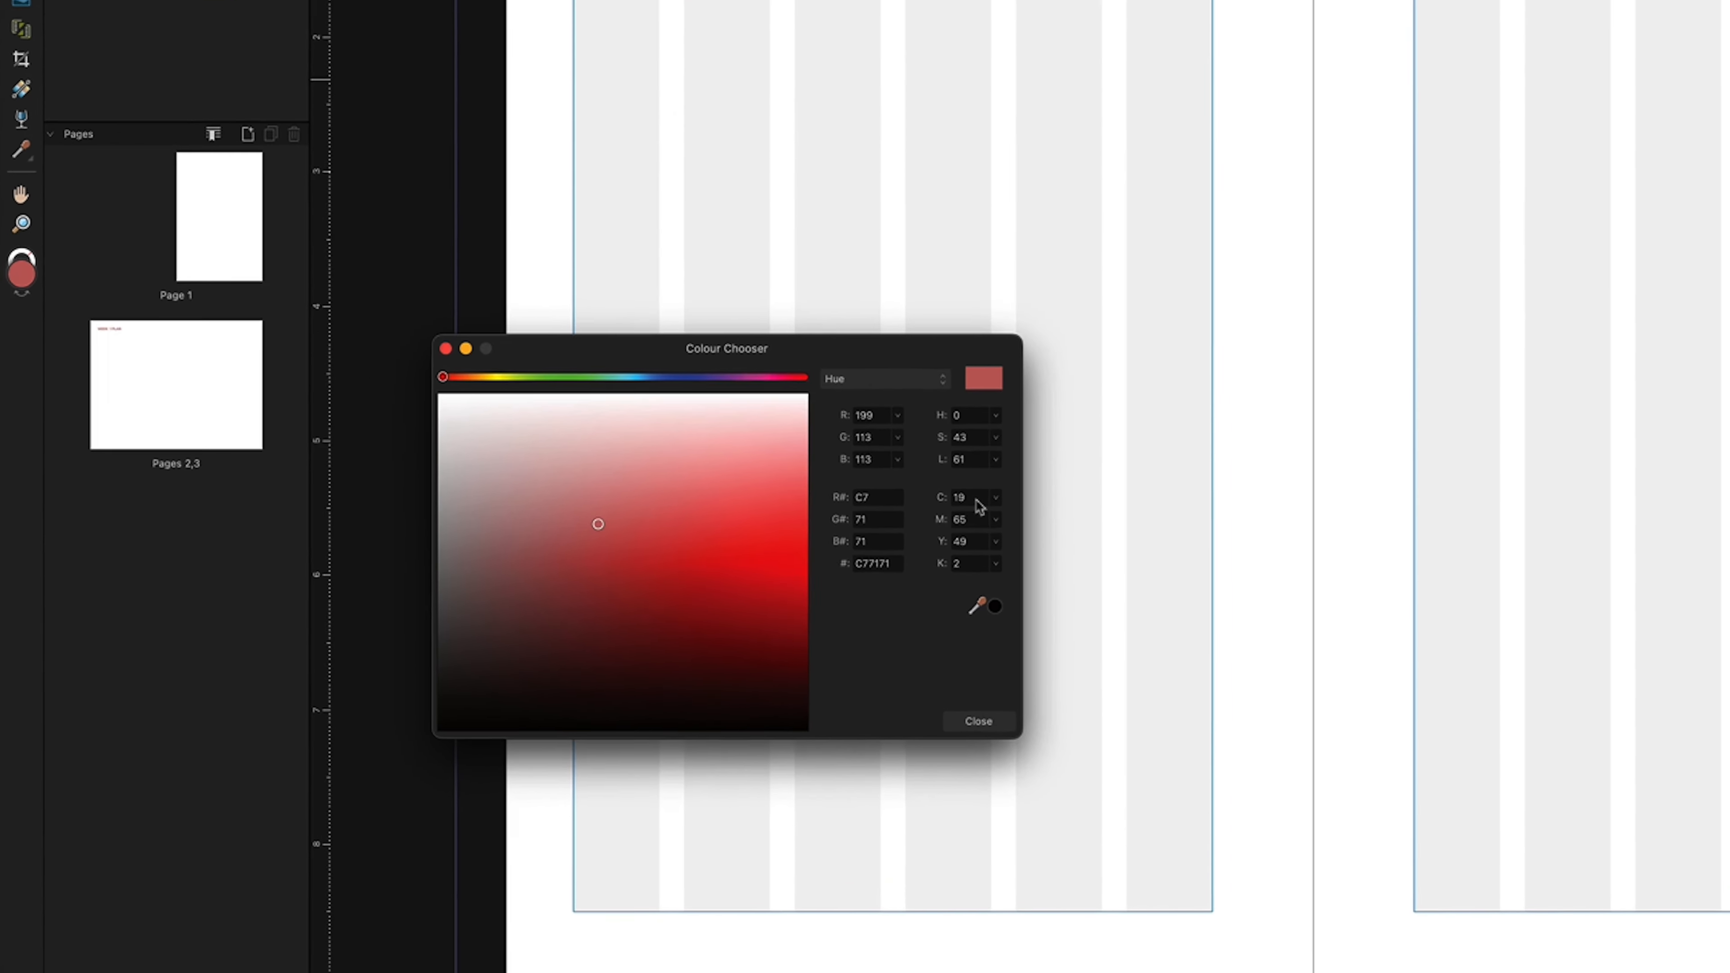
double_click(655, 606)
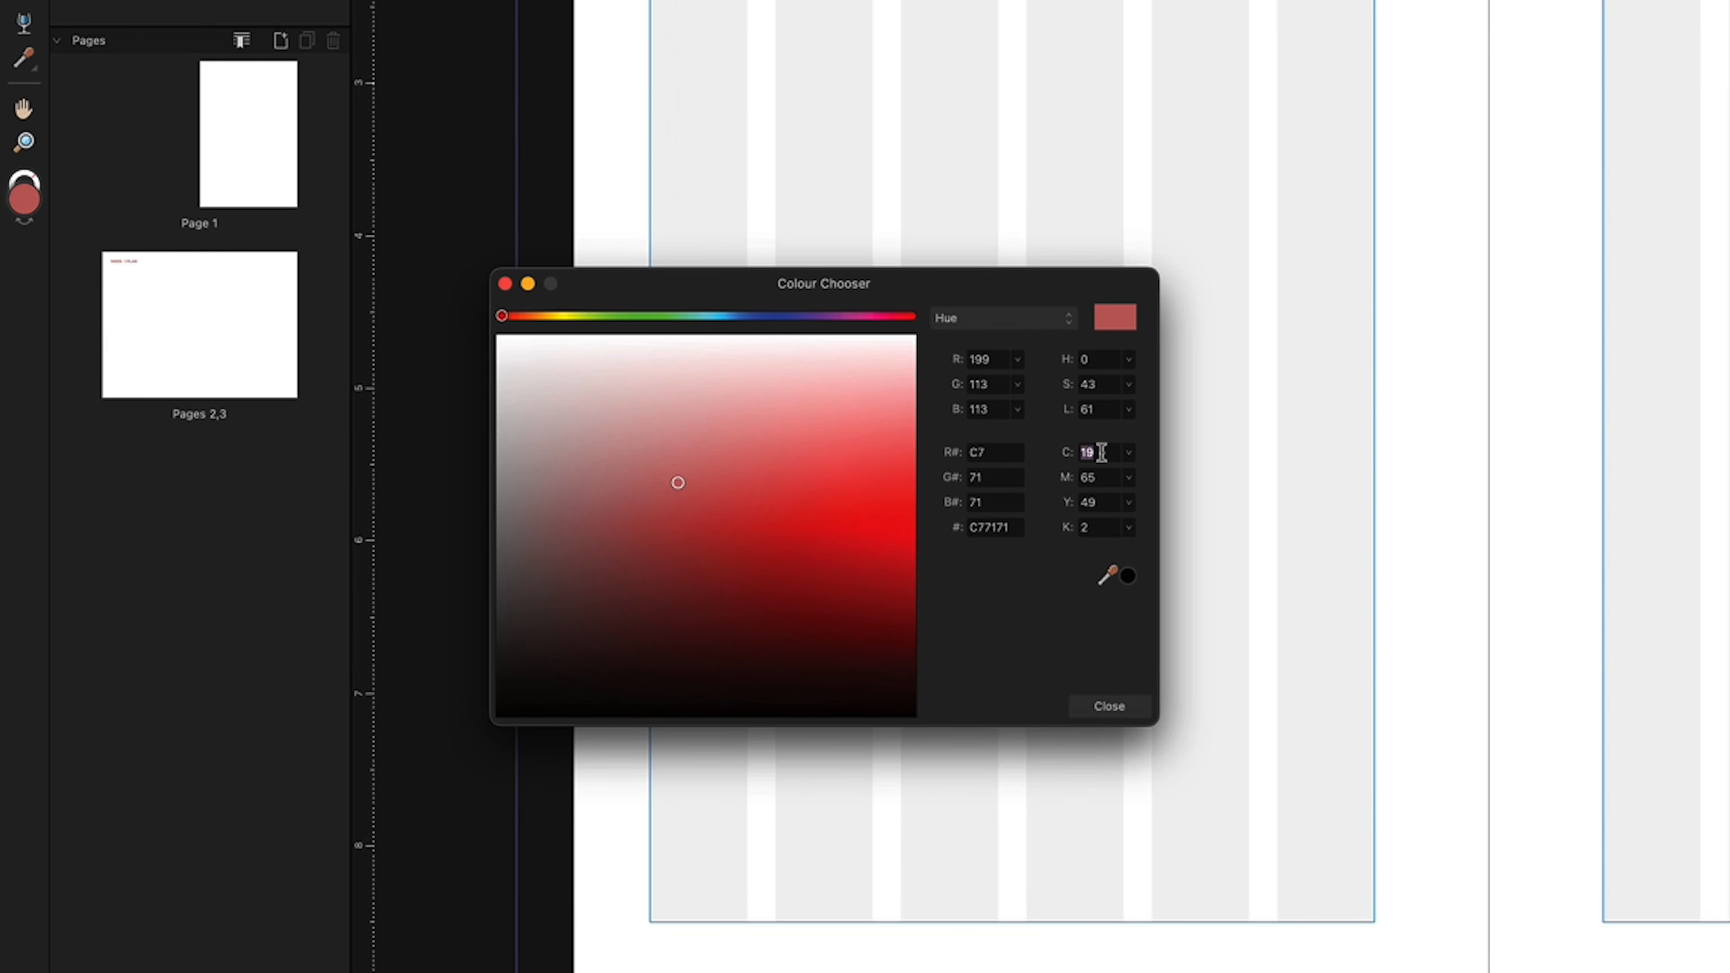
text(0)
key(Tab)
text(0)
key(Tab)
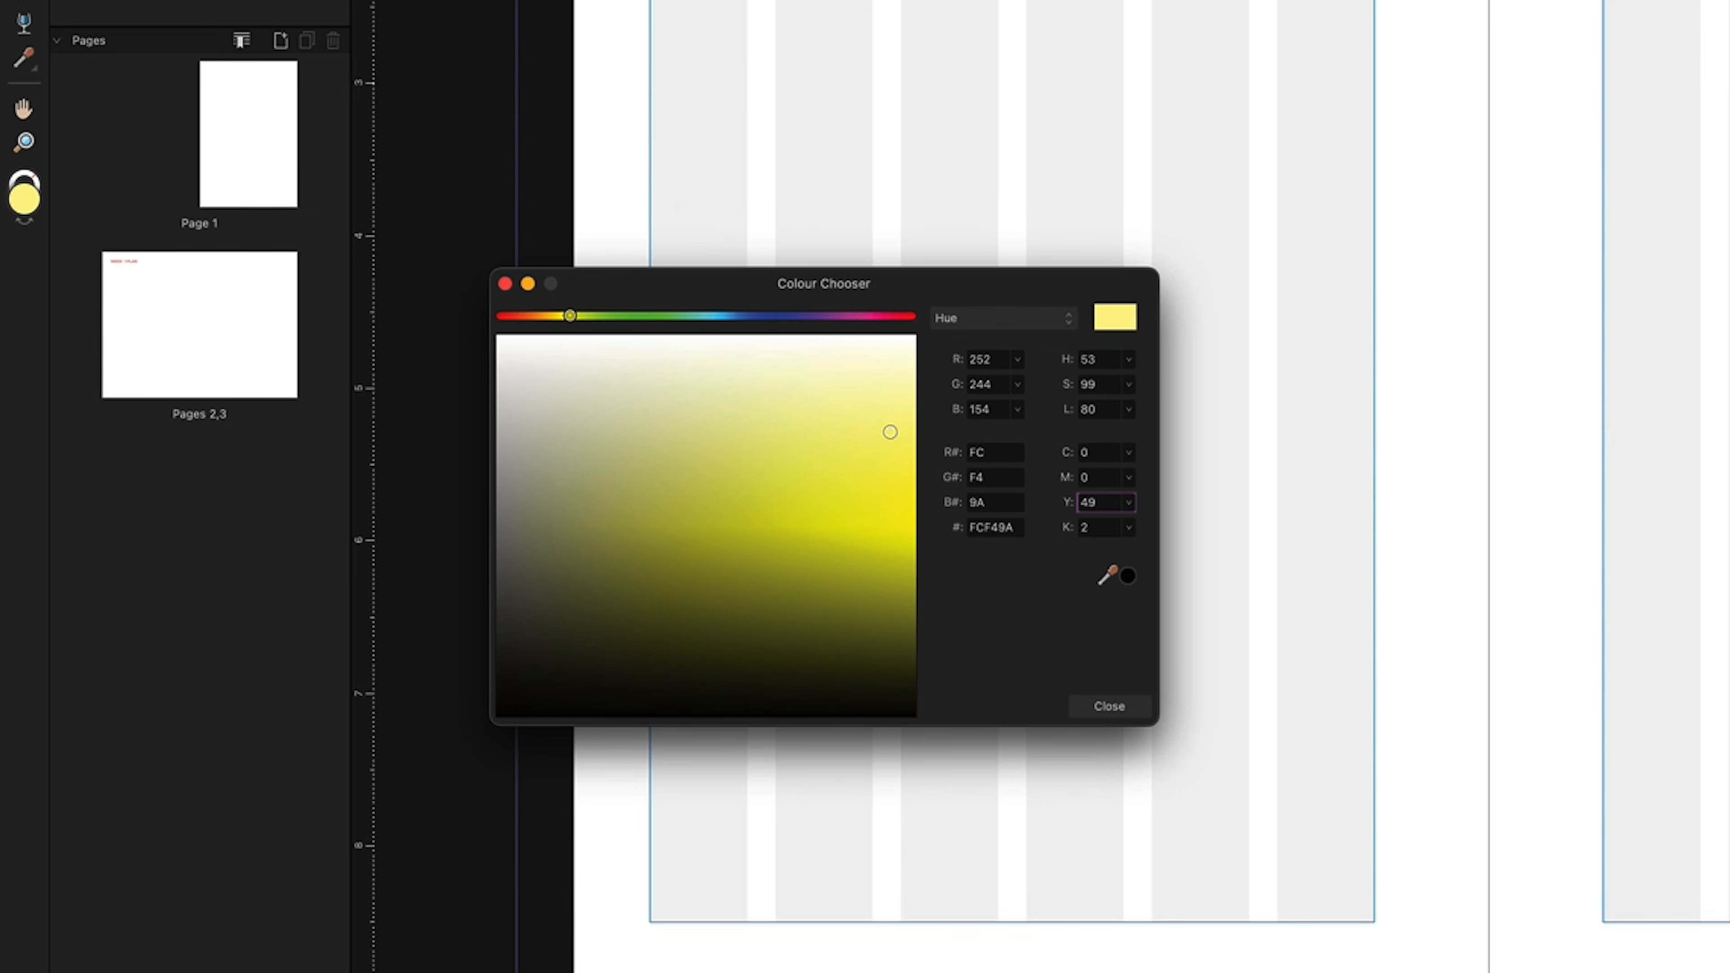
text(0)
key(Tab)
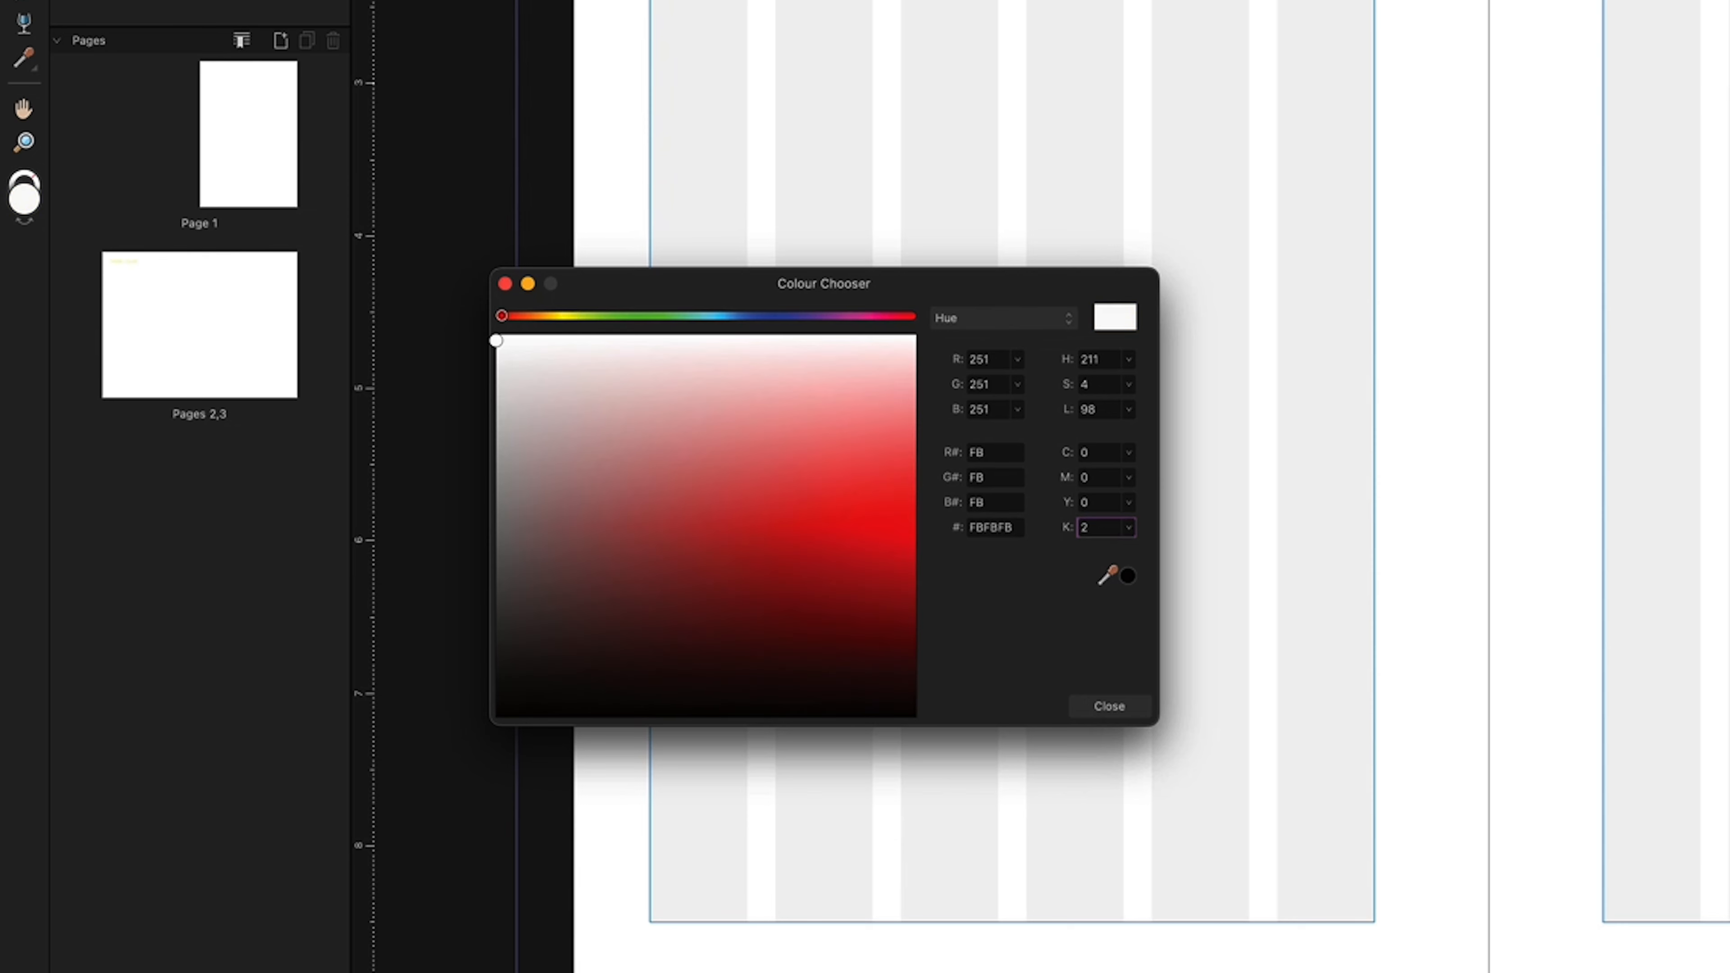
double_click(1098, 532)
text(60)
key(Tab)
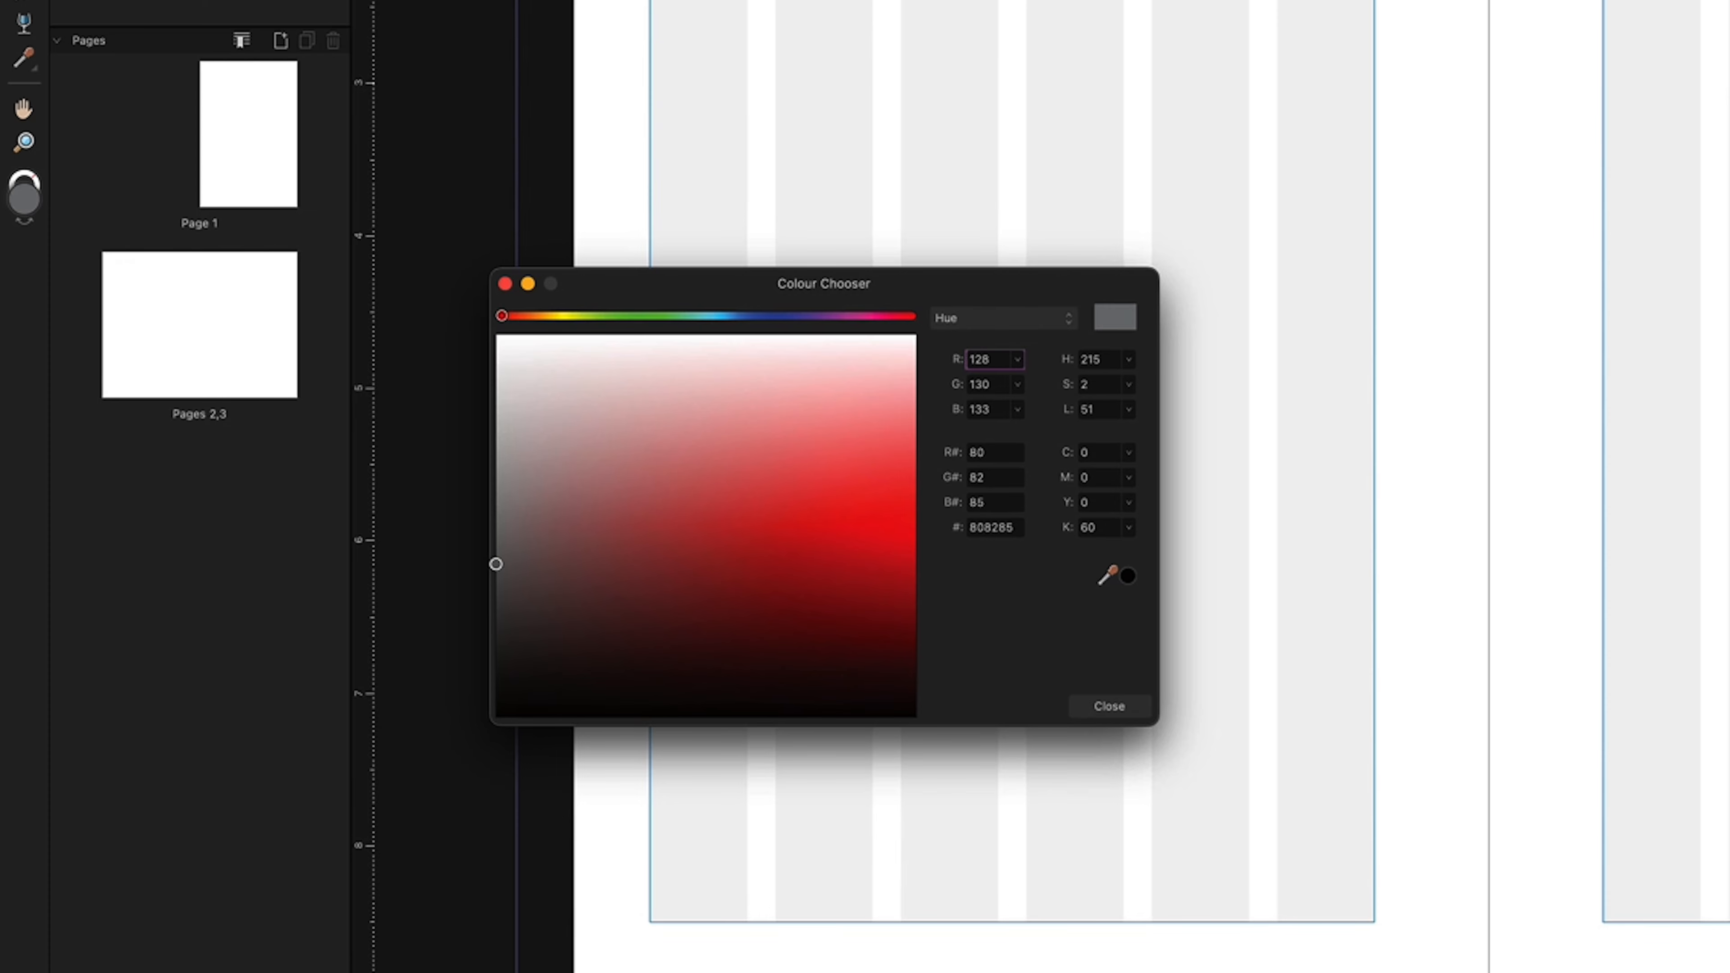
double_click(1092, 527)
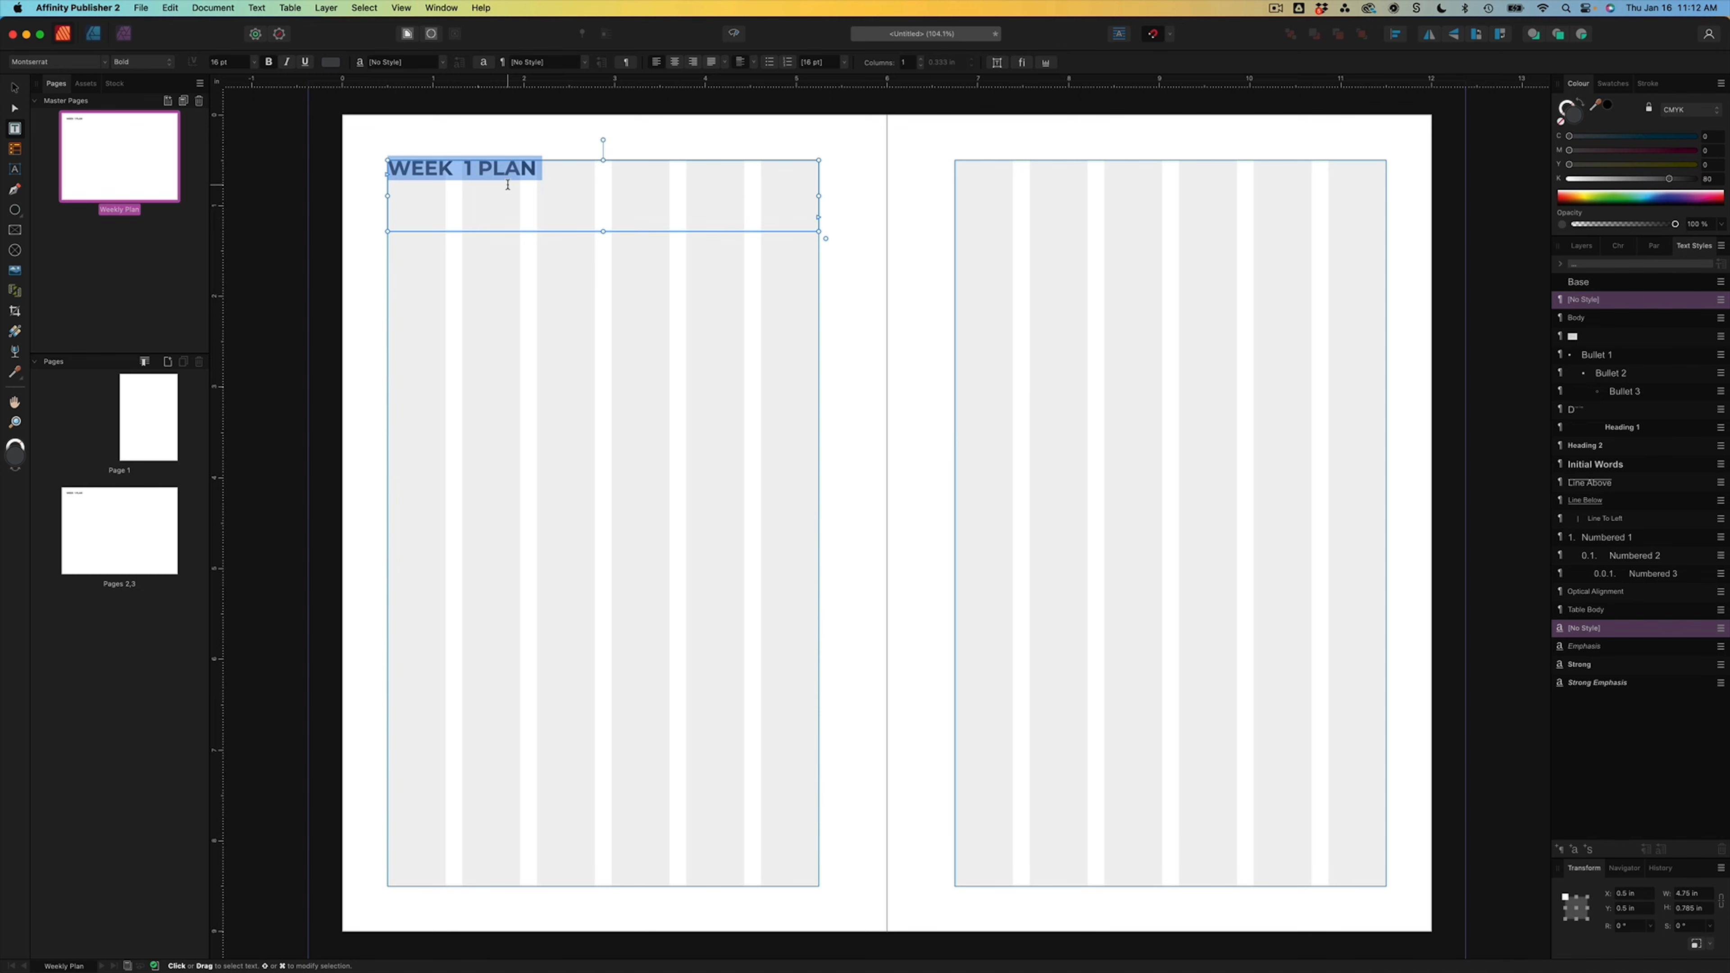
- Start a paragraph style named "Weekly Plan Header" from the whole heading, based on [No Style]
triple_click(495, 171)
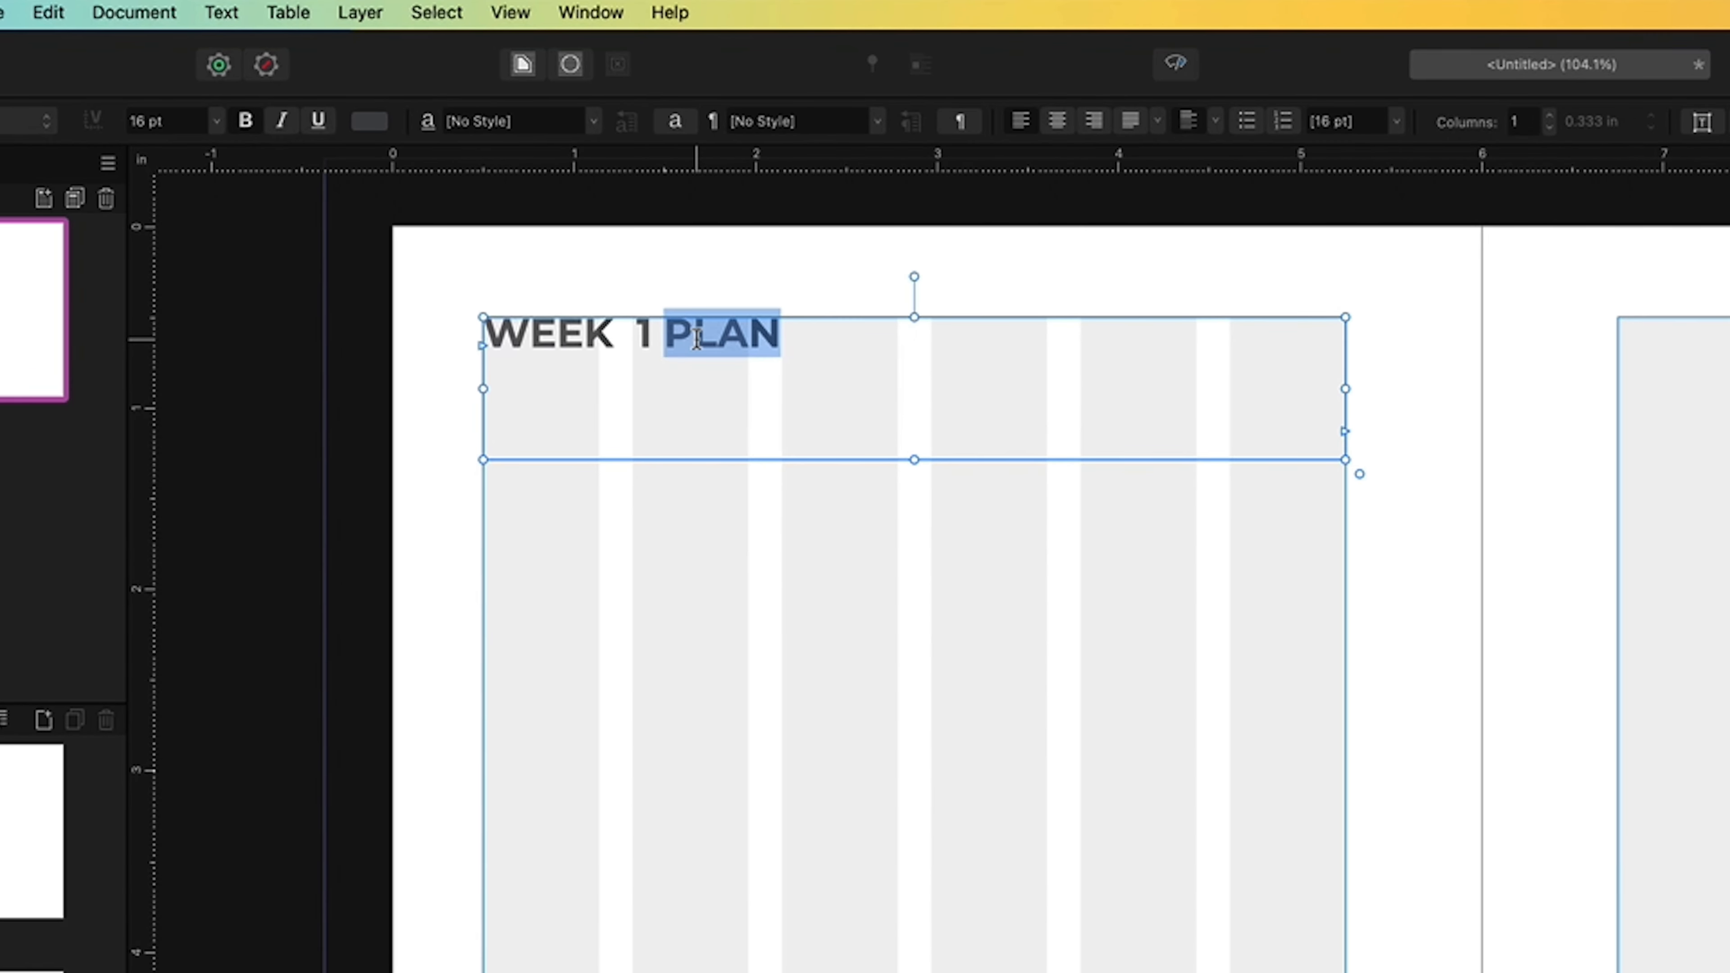
click(830, 629)
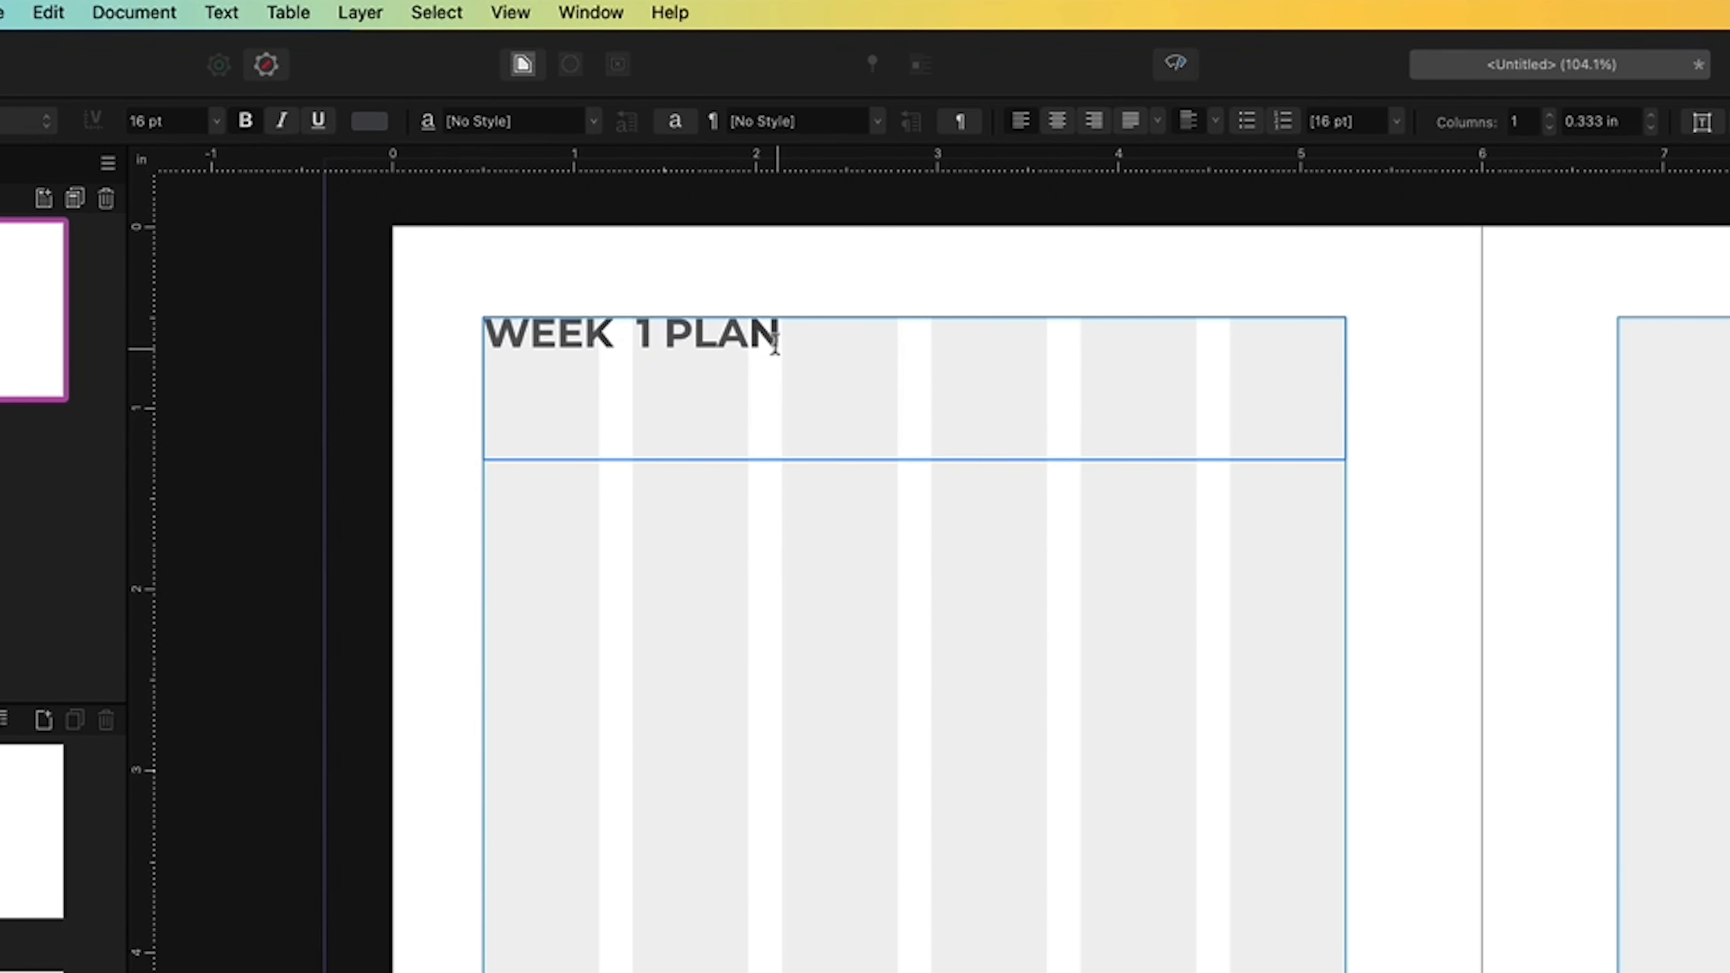
triple_click(775, 341)
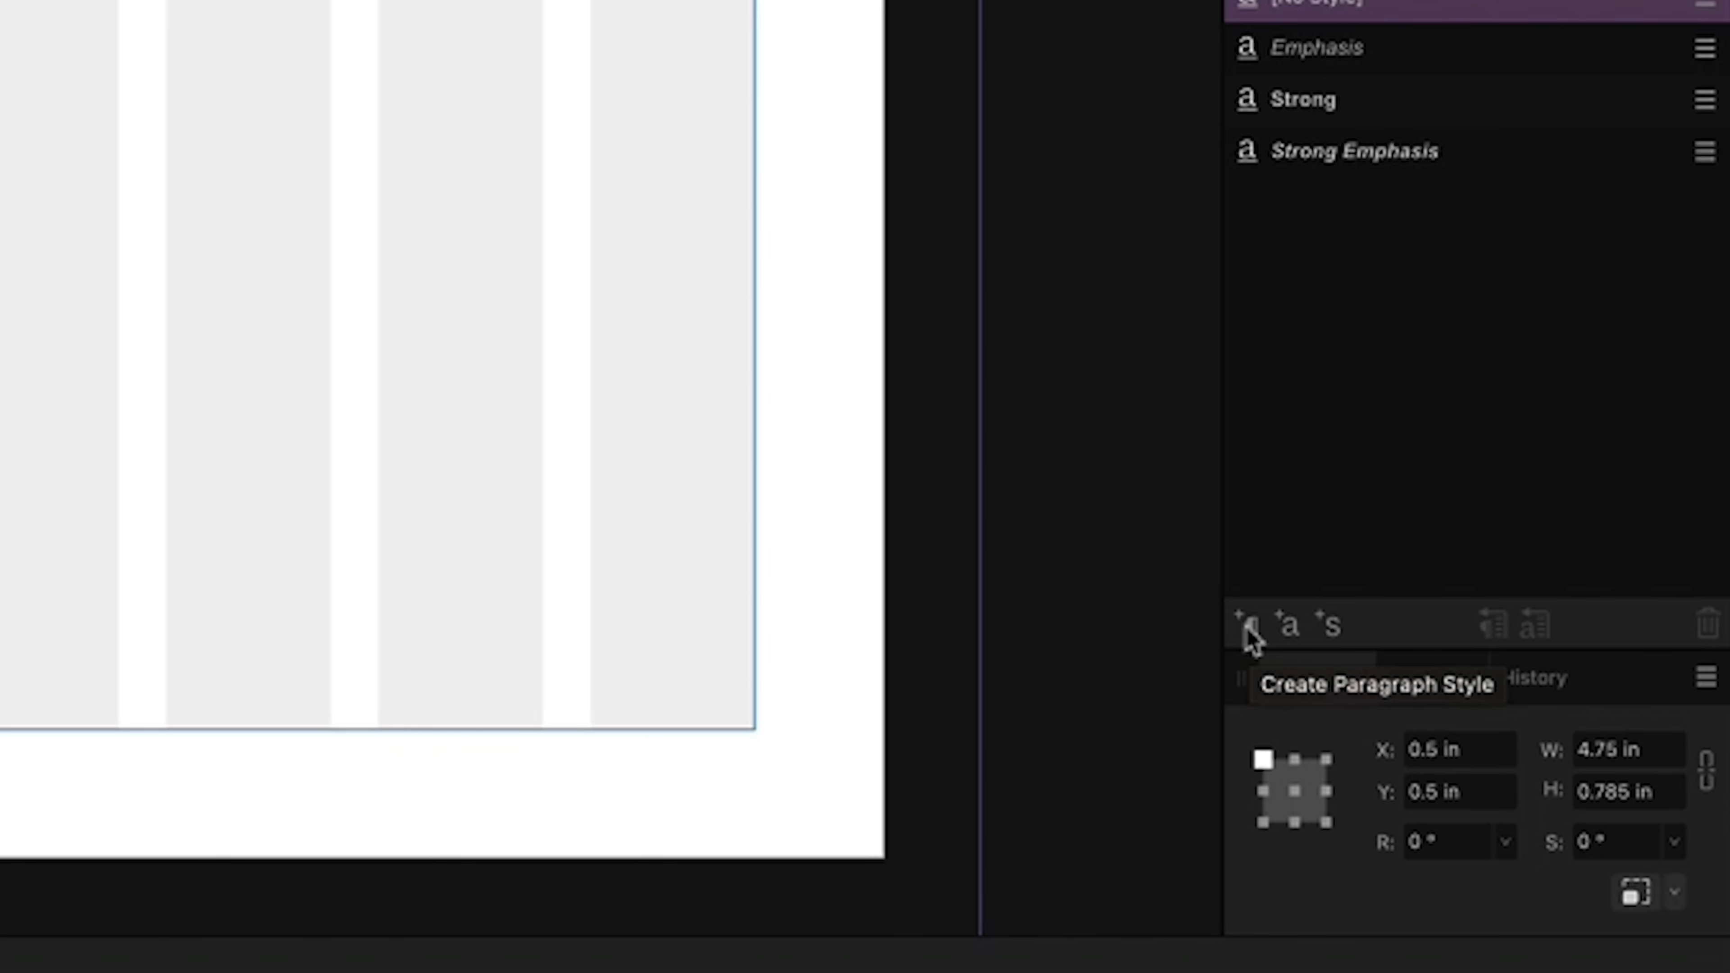
click(1250, 627)
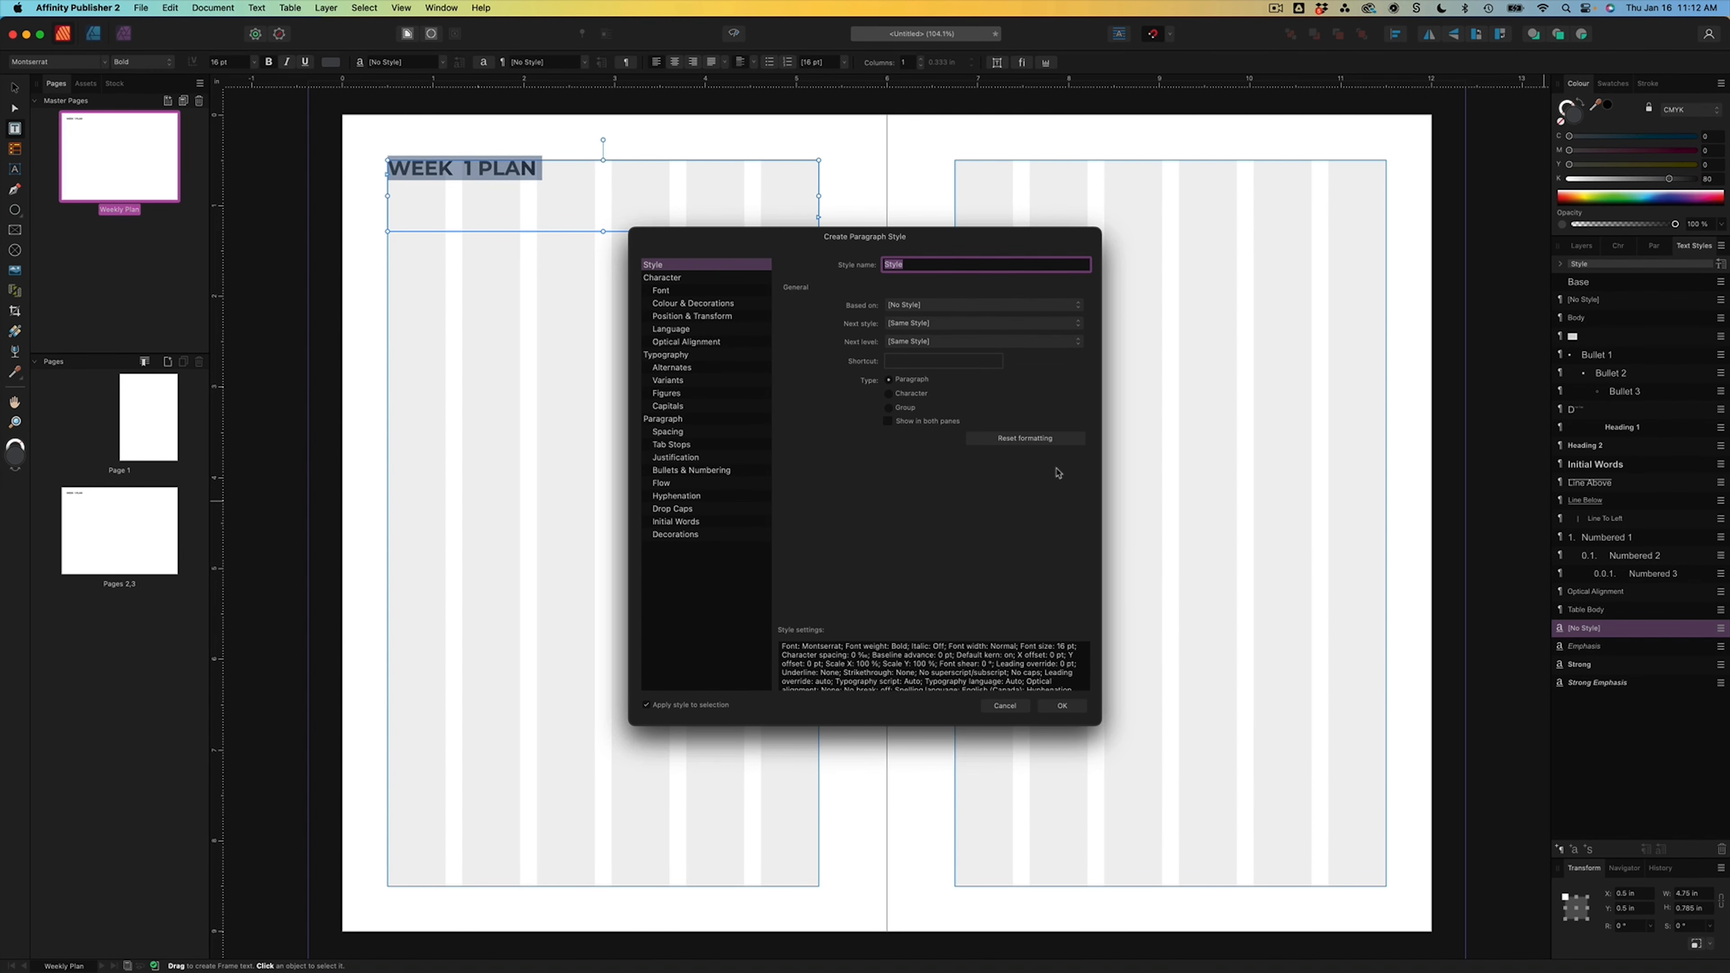
text(Weekly Plan Hear)
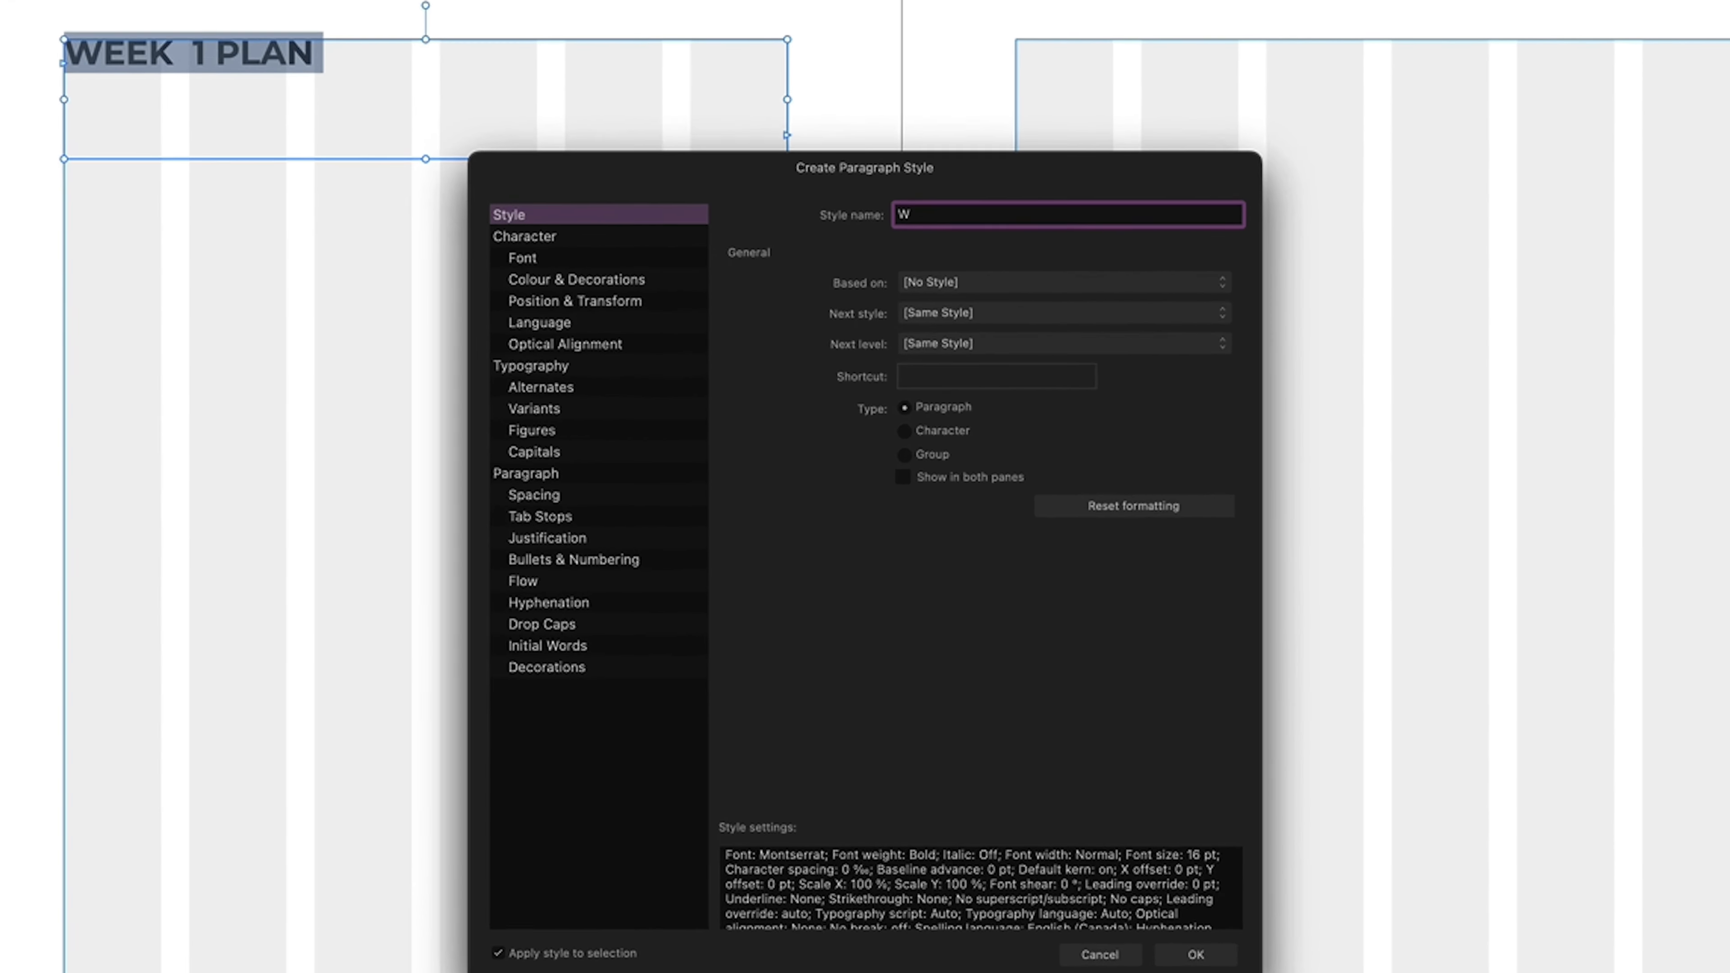
text(er)
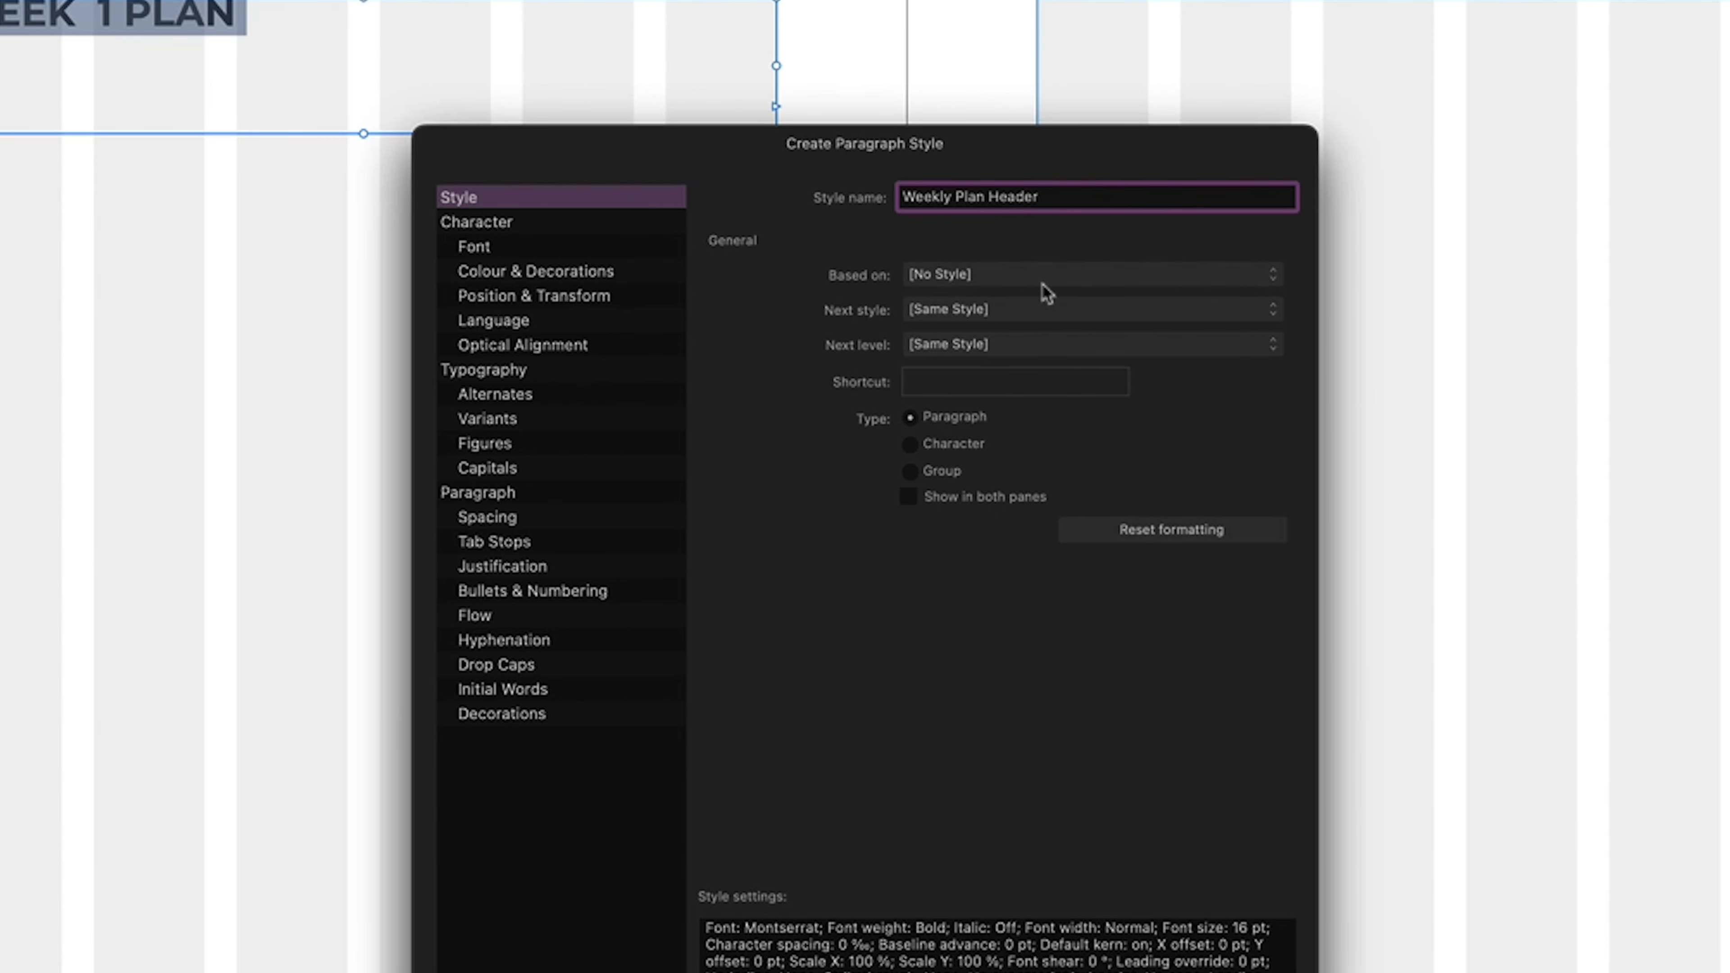
click(1015, 280)
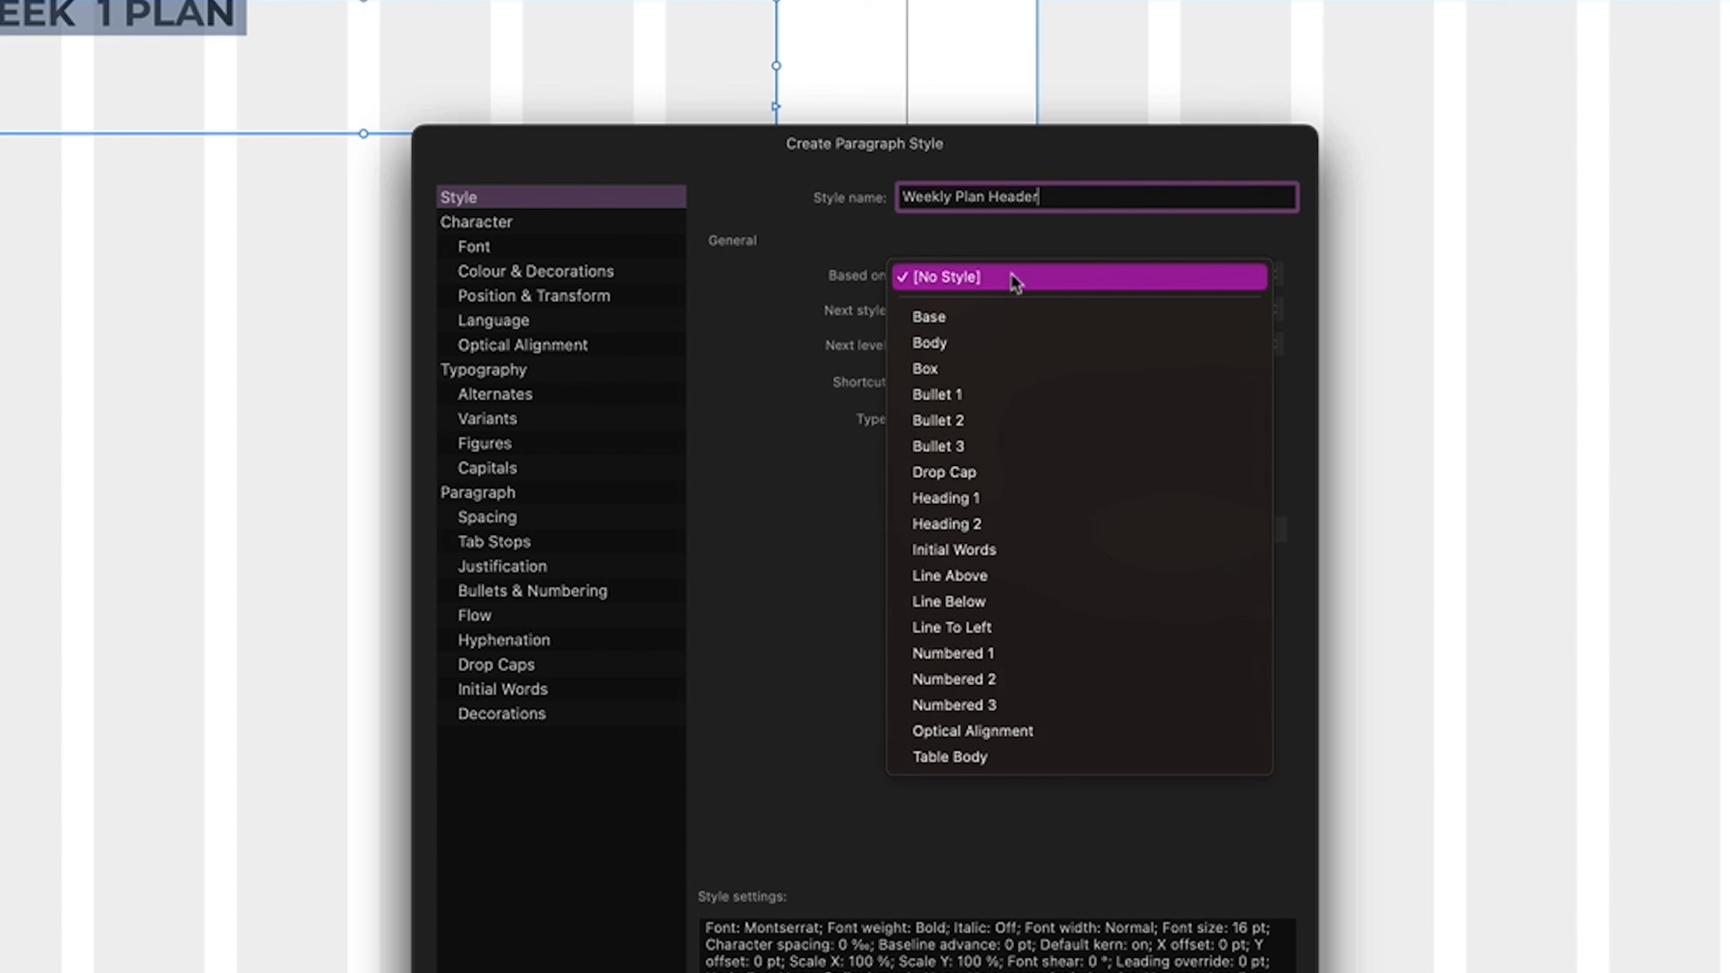
click(1015, 279)
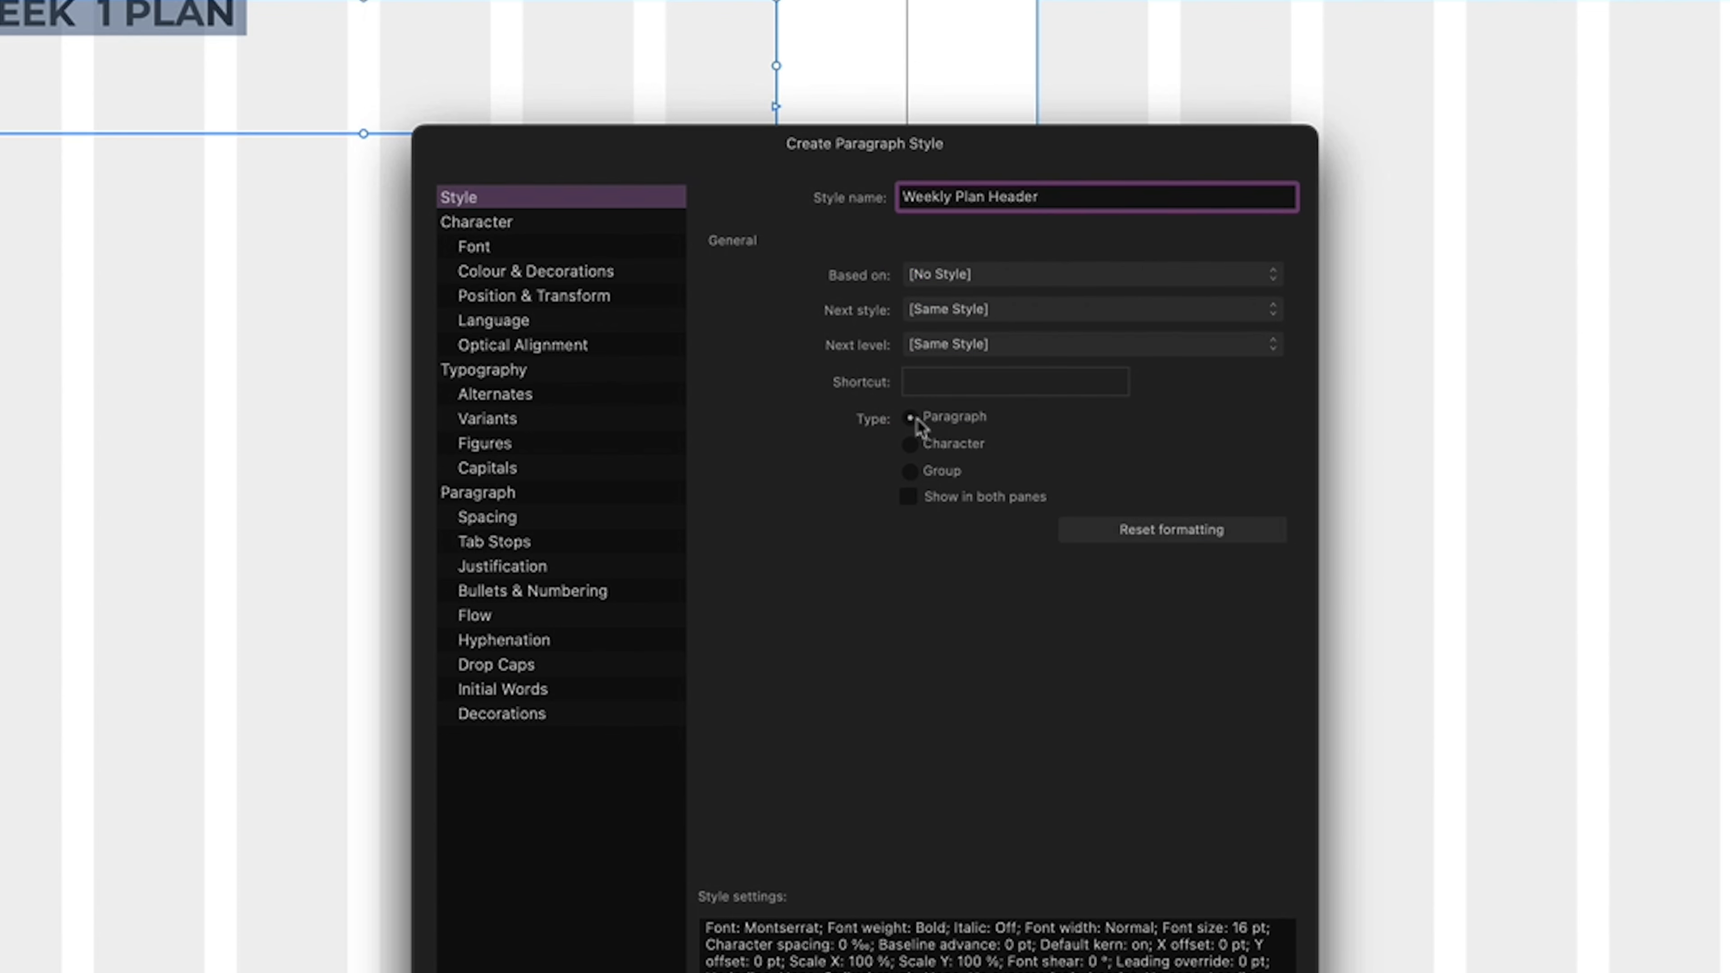
- Review the new style's character, colour and paragraph spacing settings and accept it, applied to the heading
click(504, 209)
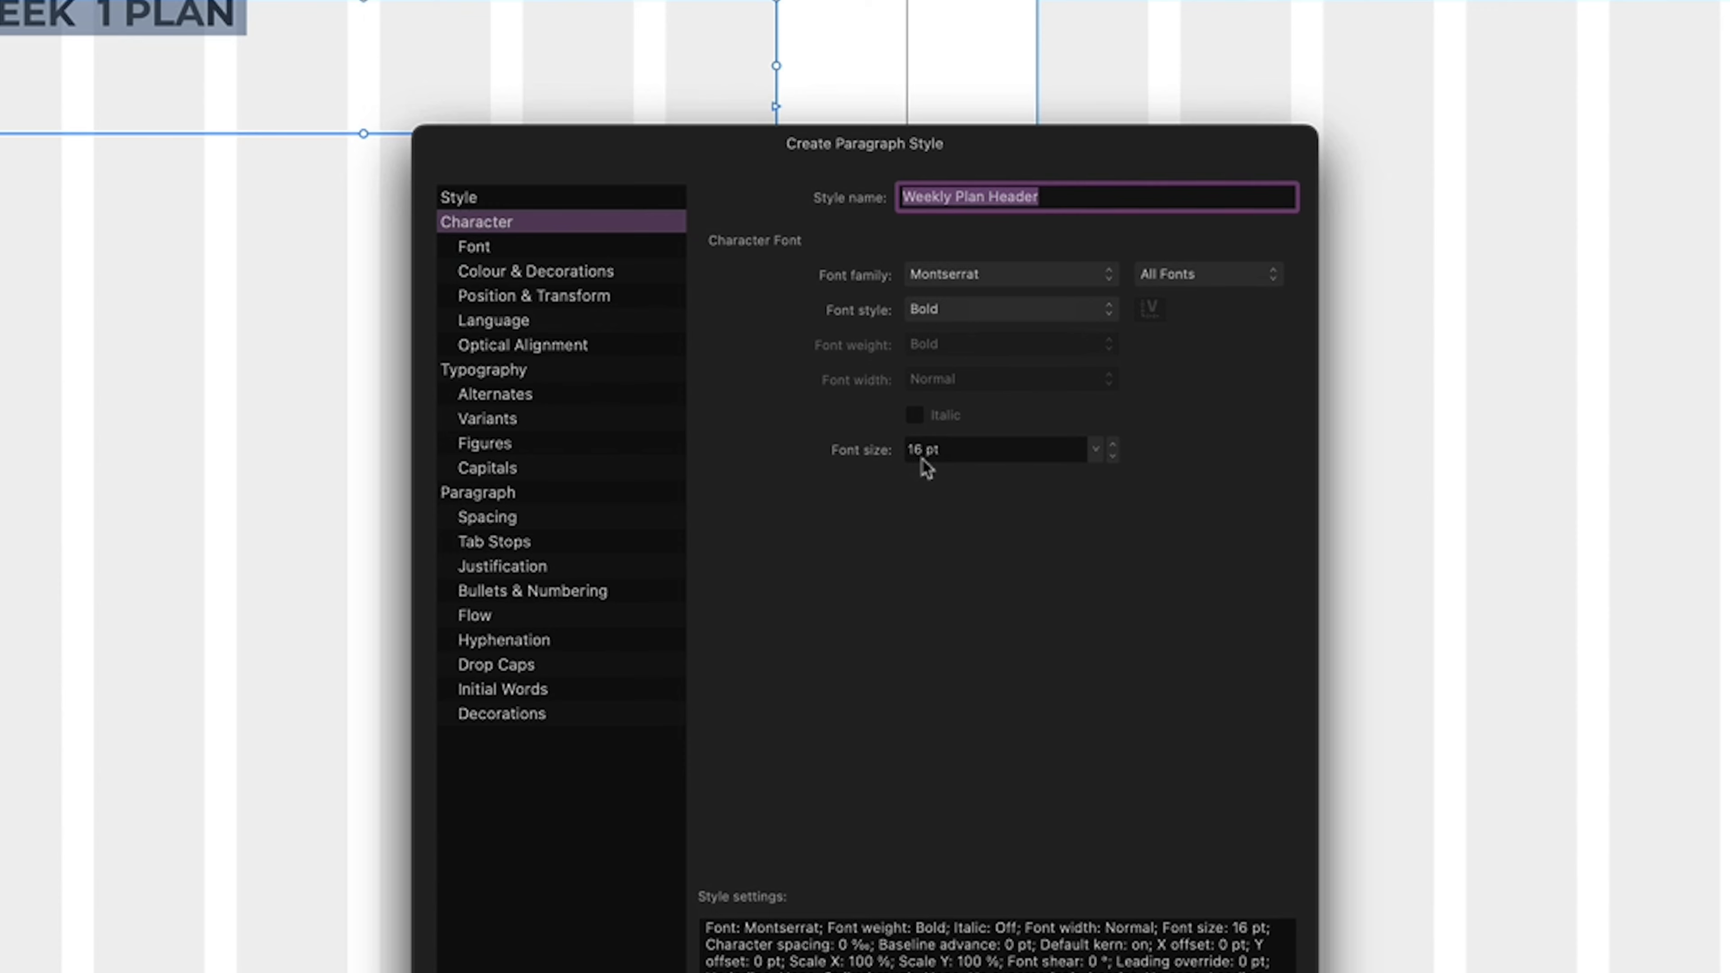
click(494, 271)
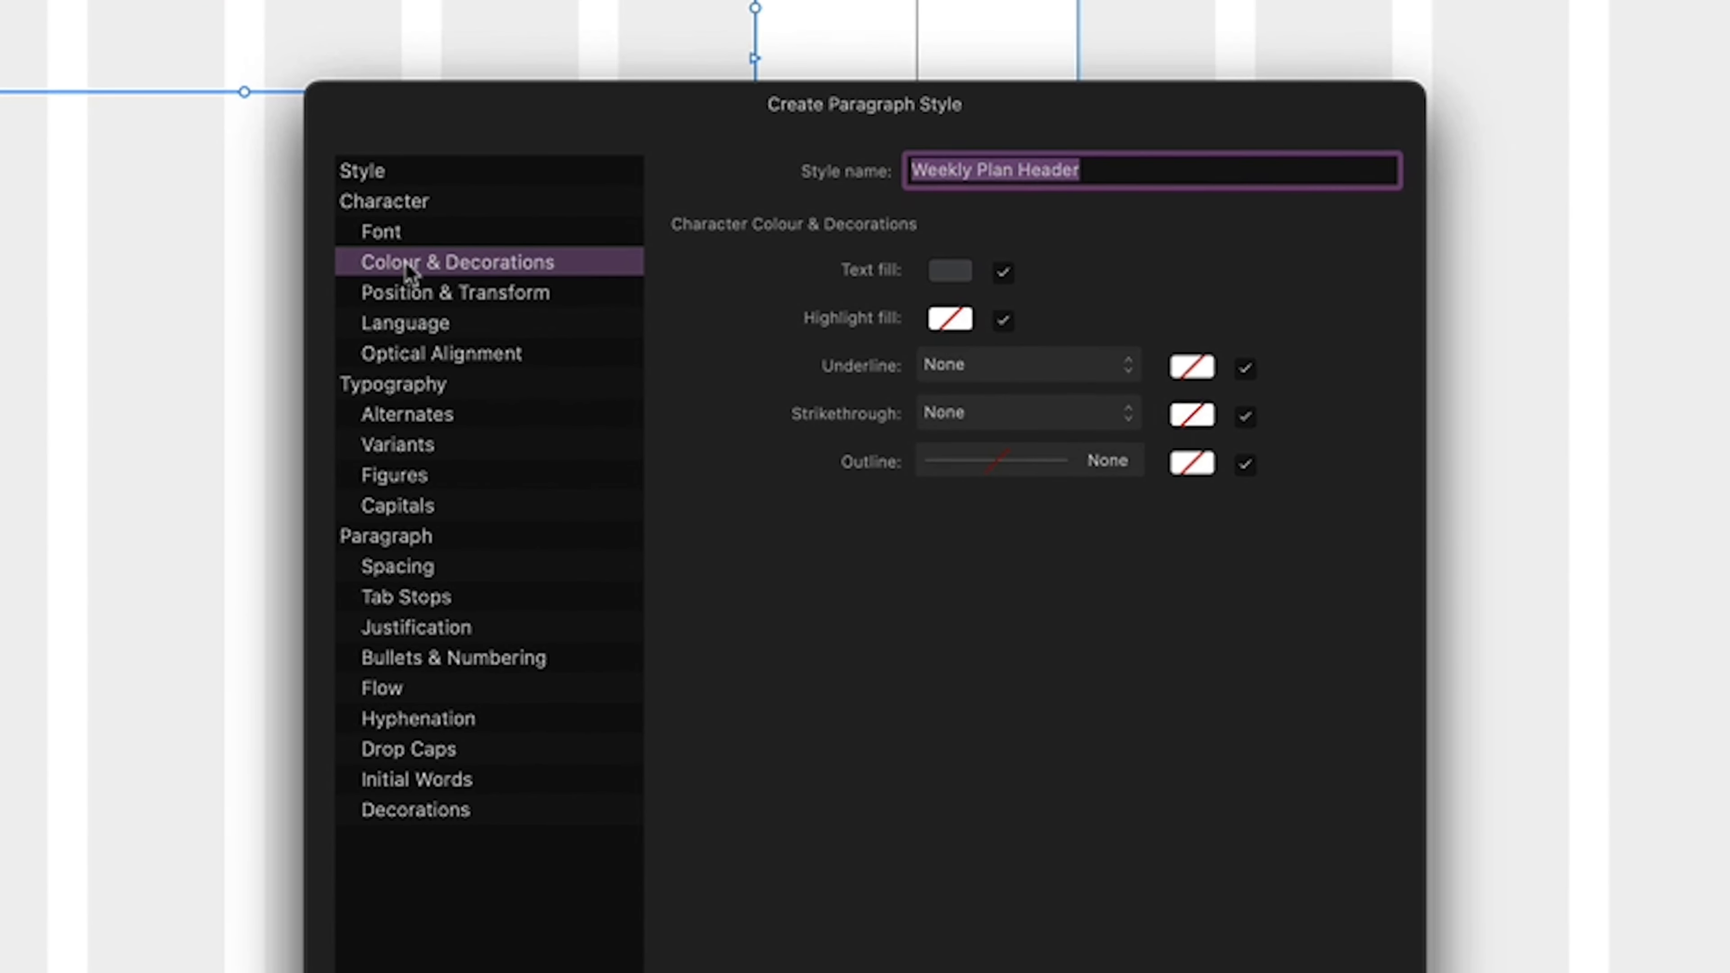
click(414, 566)
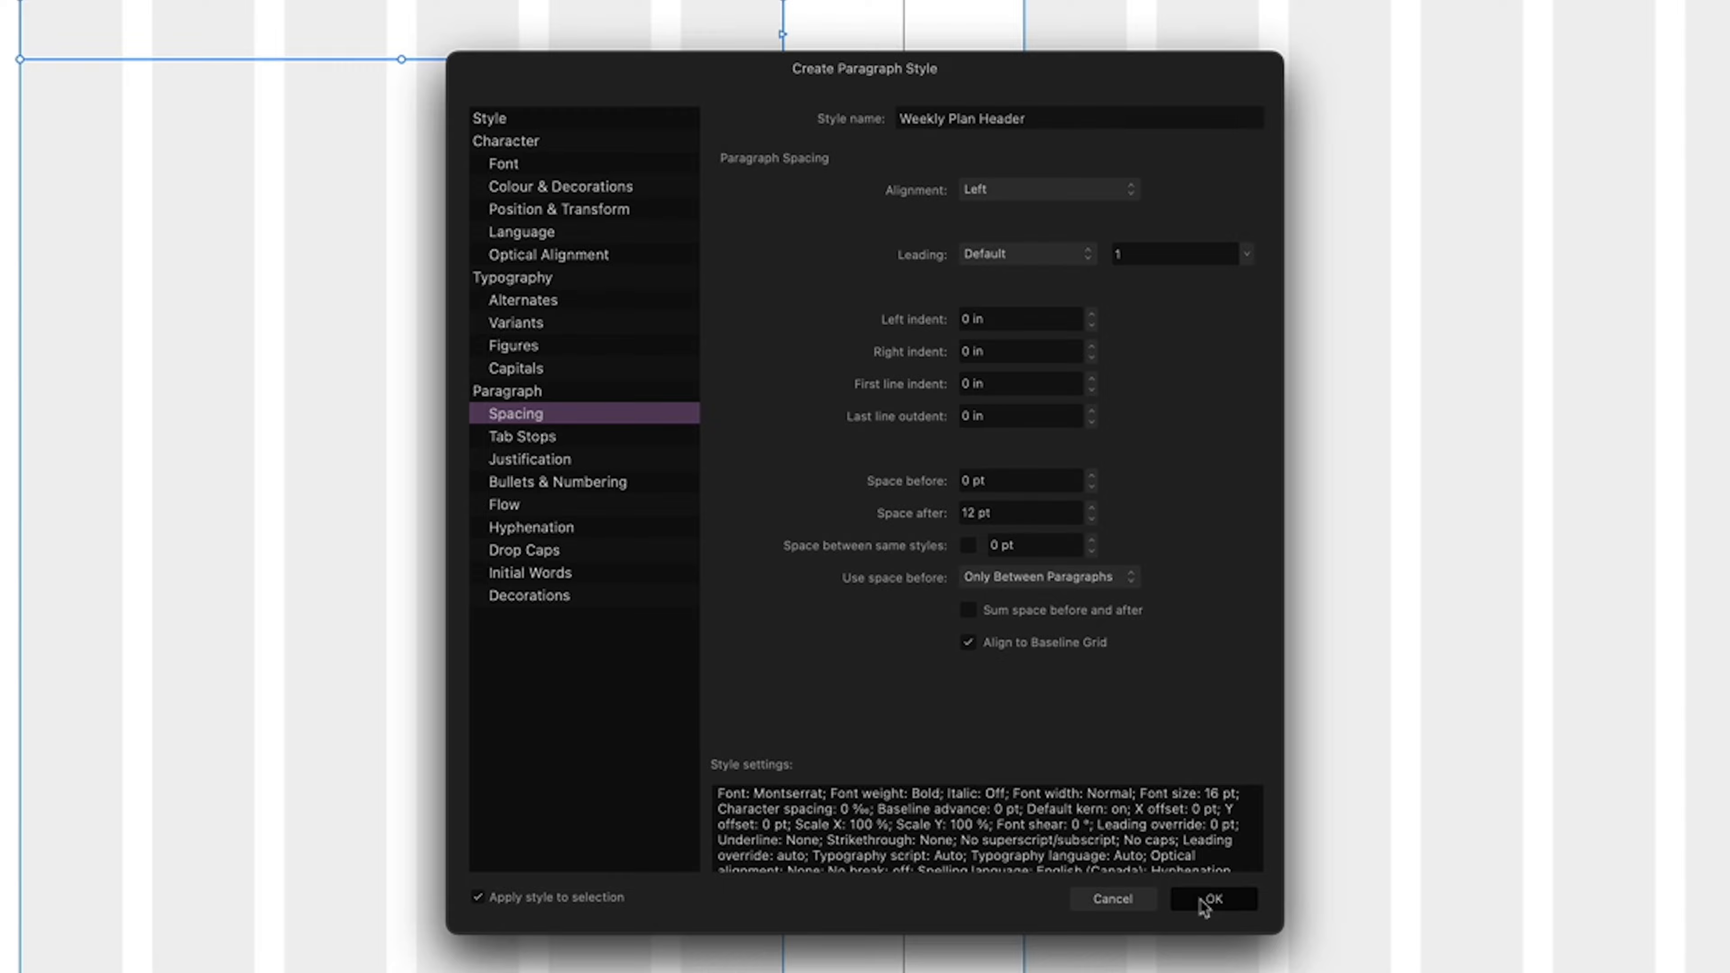
click(1211, 899)
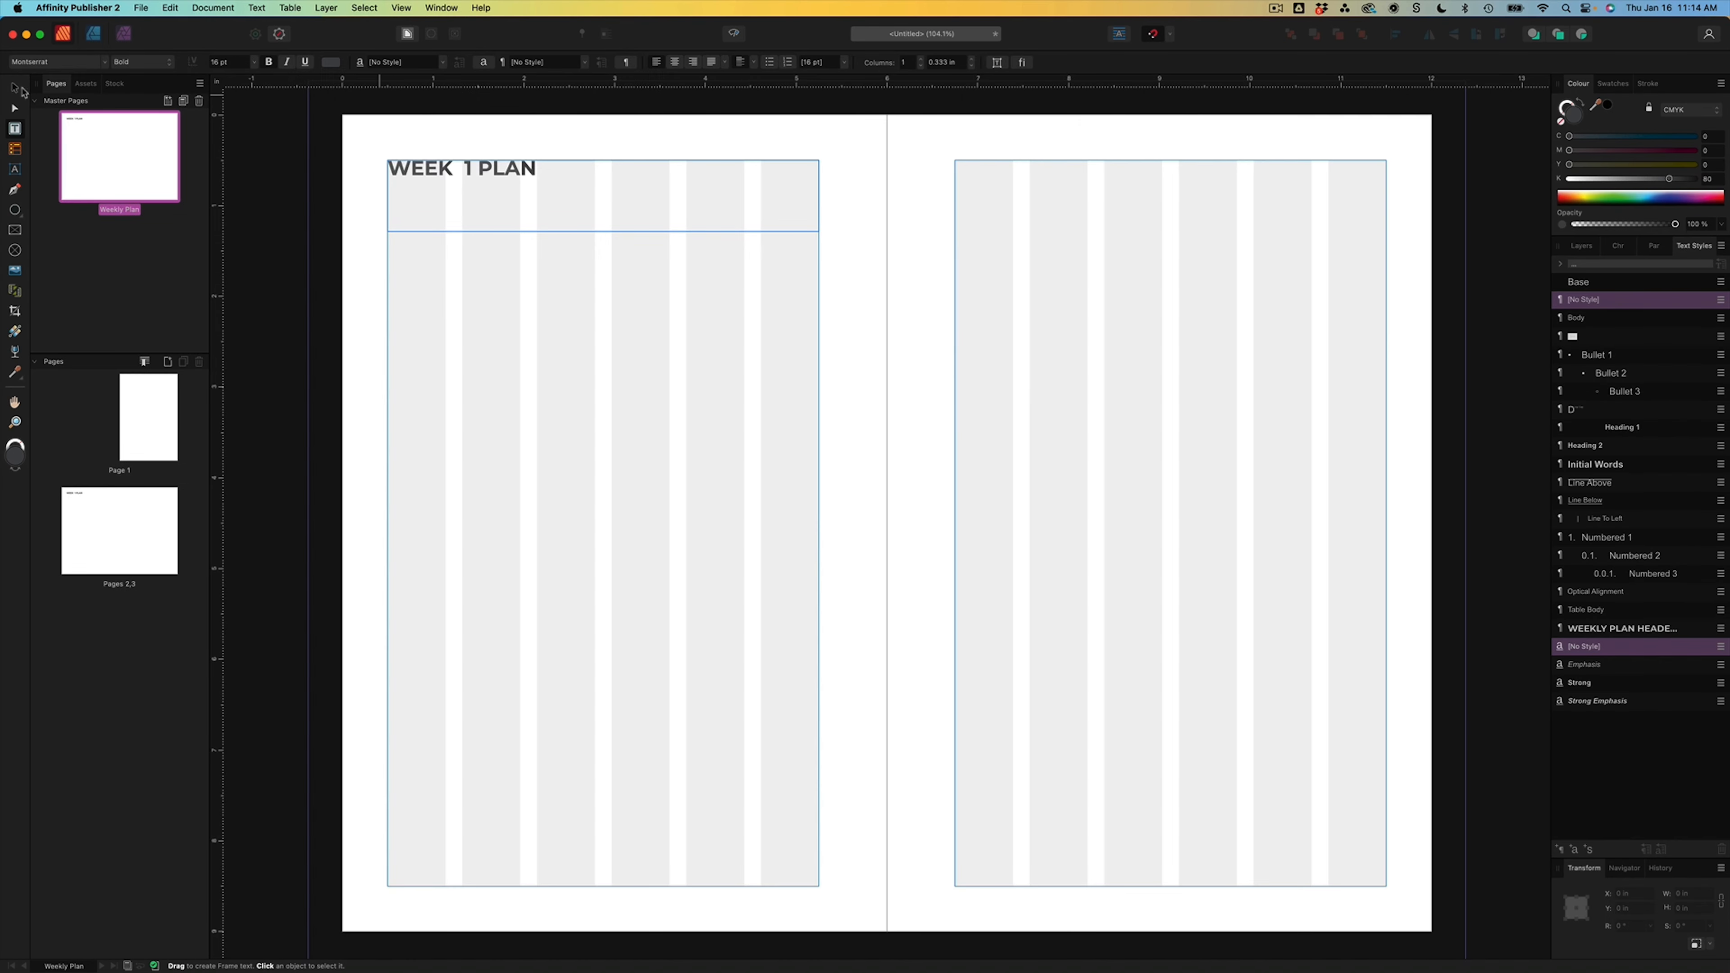
- Shorten the heading's text frame from its lower edge to about 0.27 in high
click(20, 87)
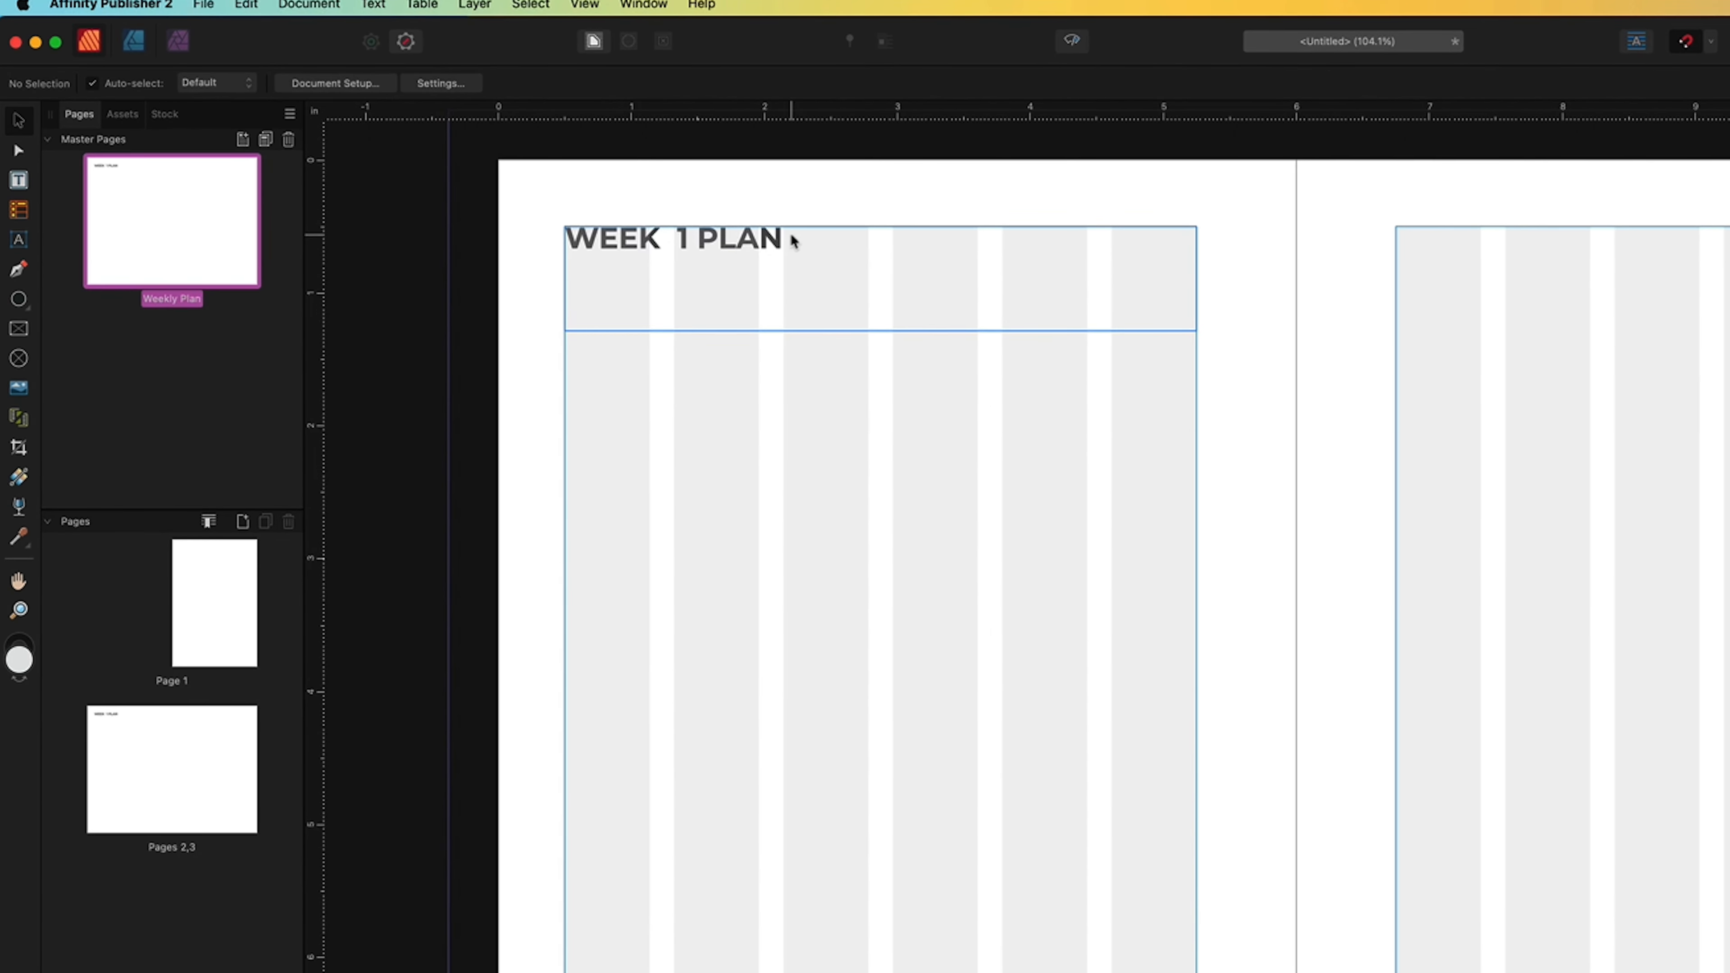
click(791, 232)
drag(880, 331, 879, 262)
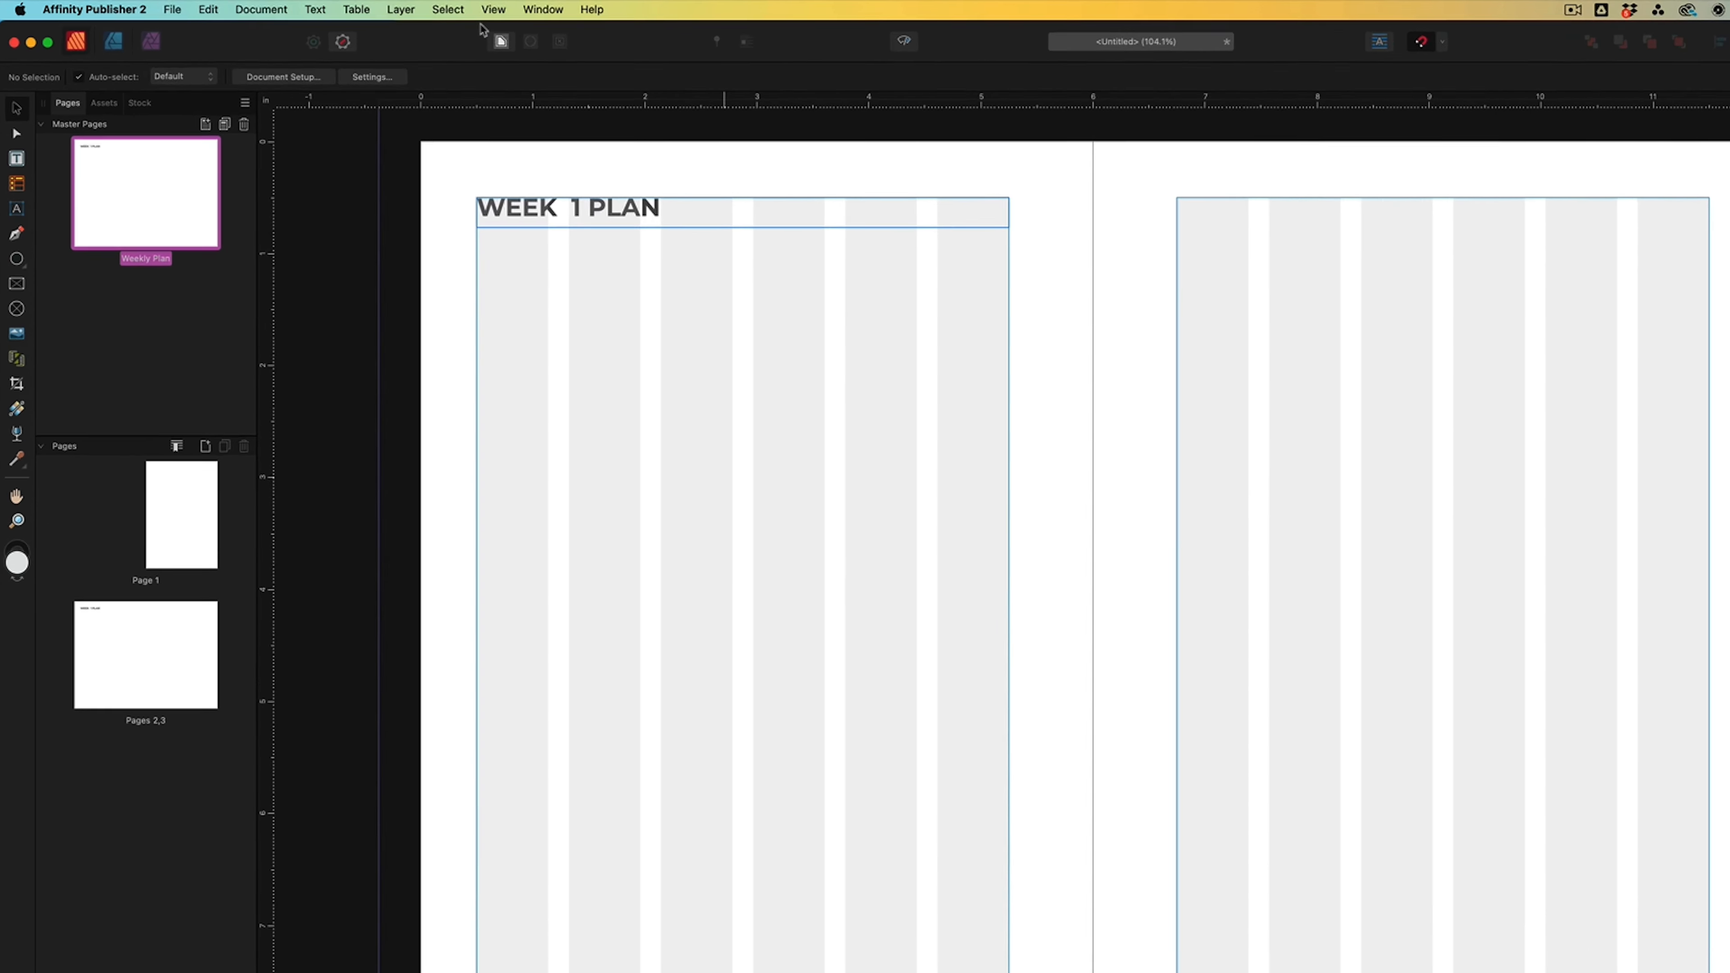
- Enable the document's baseline grid and set its grid spacing to 8 mm
click(402, 7)
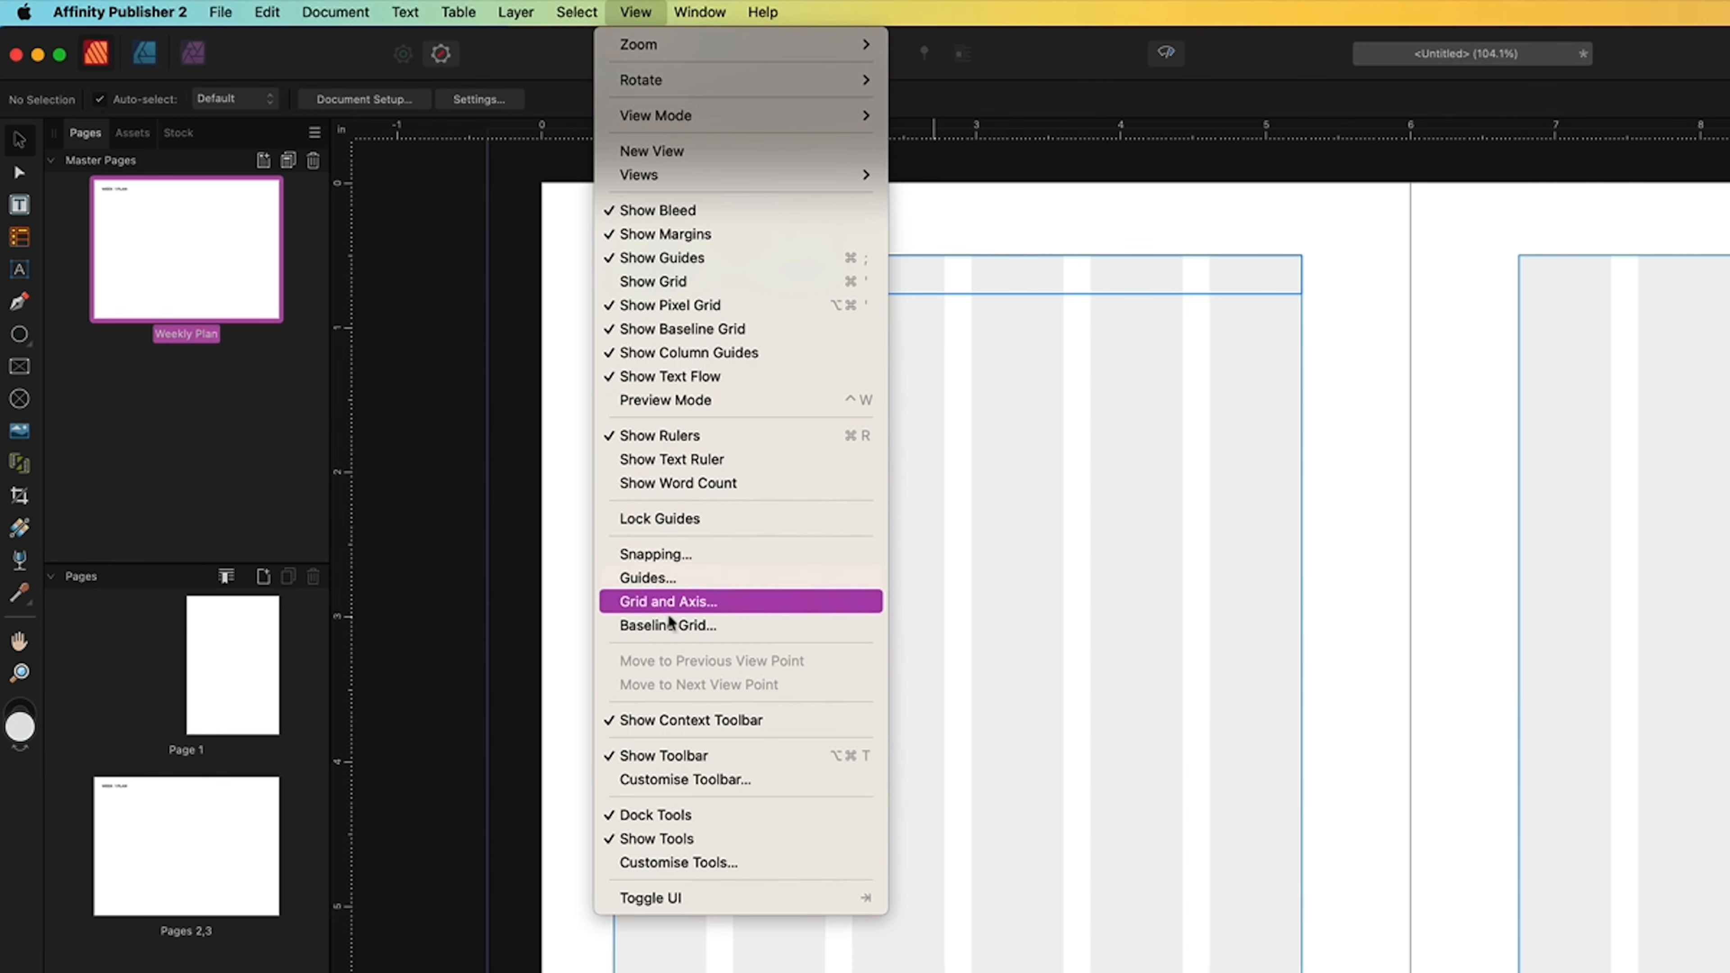
click(678, 627)
click(1103, 774)
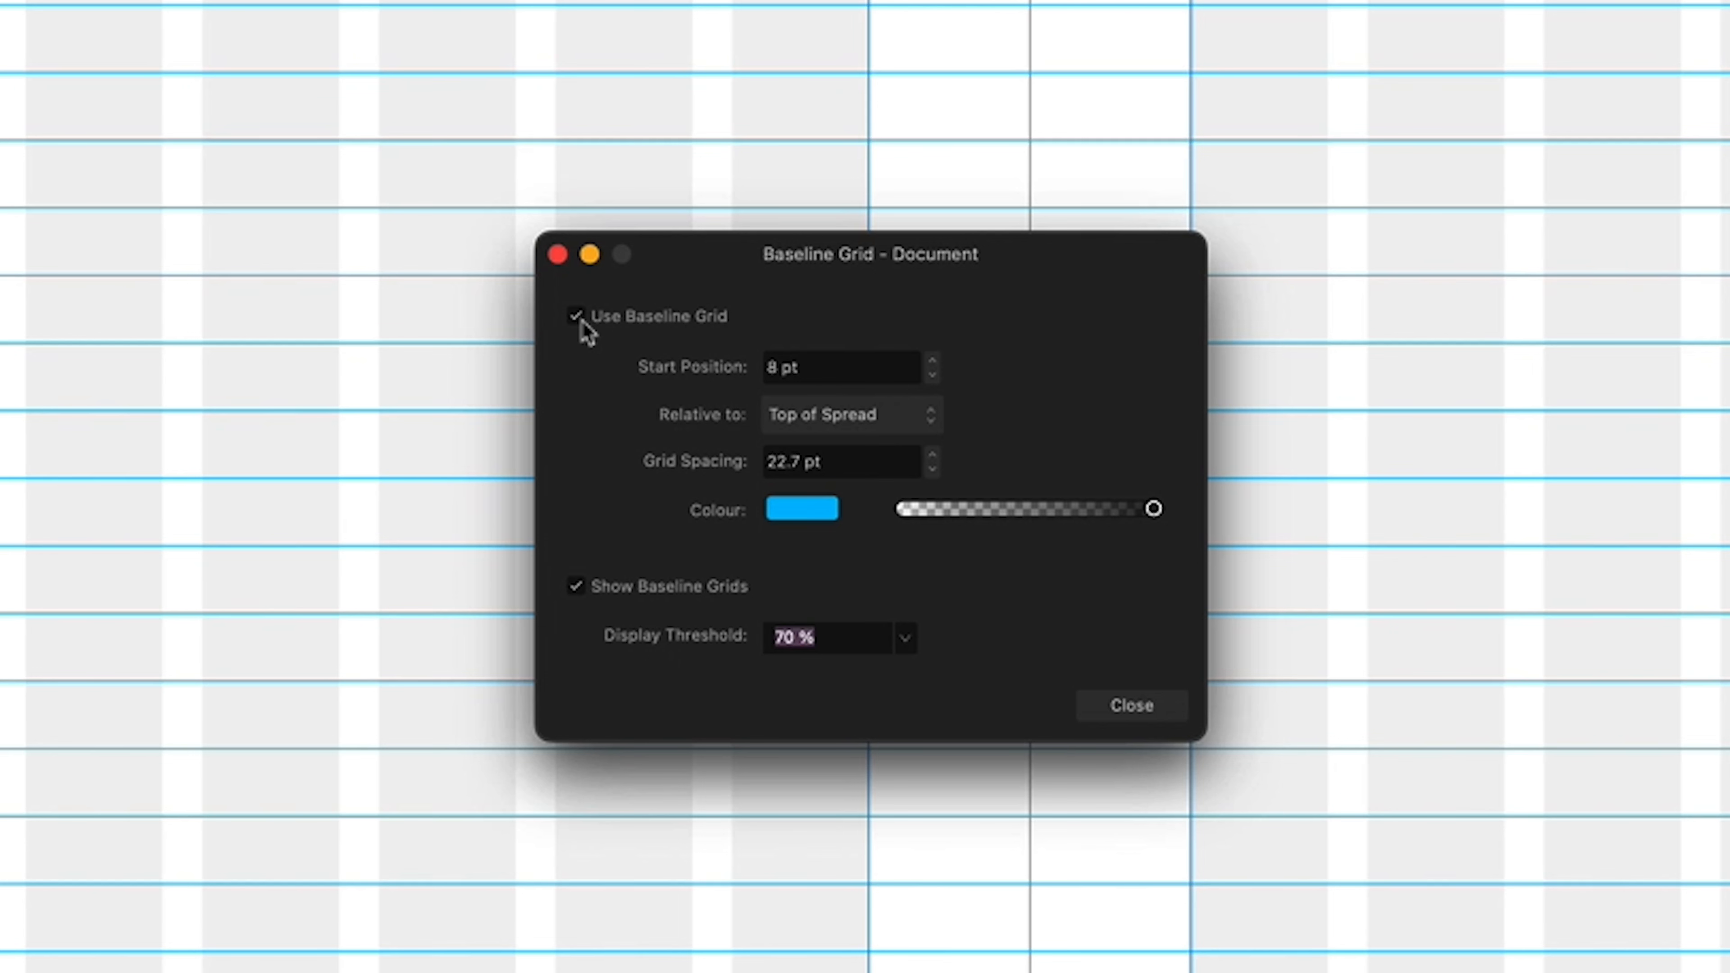
click(850, 461)
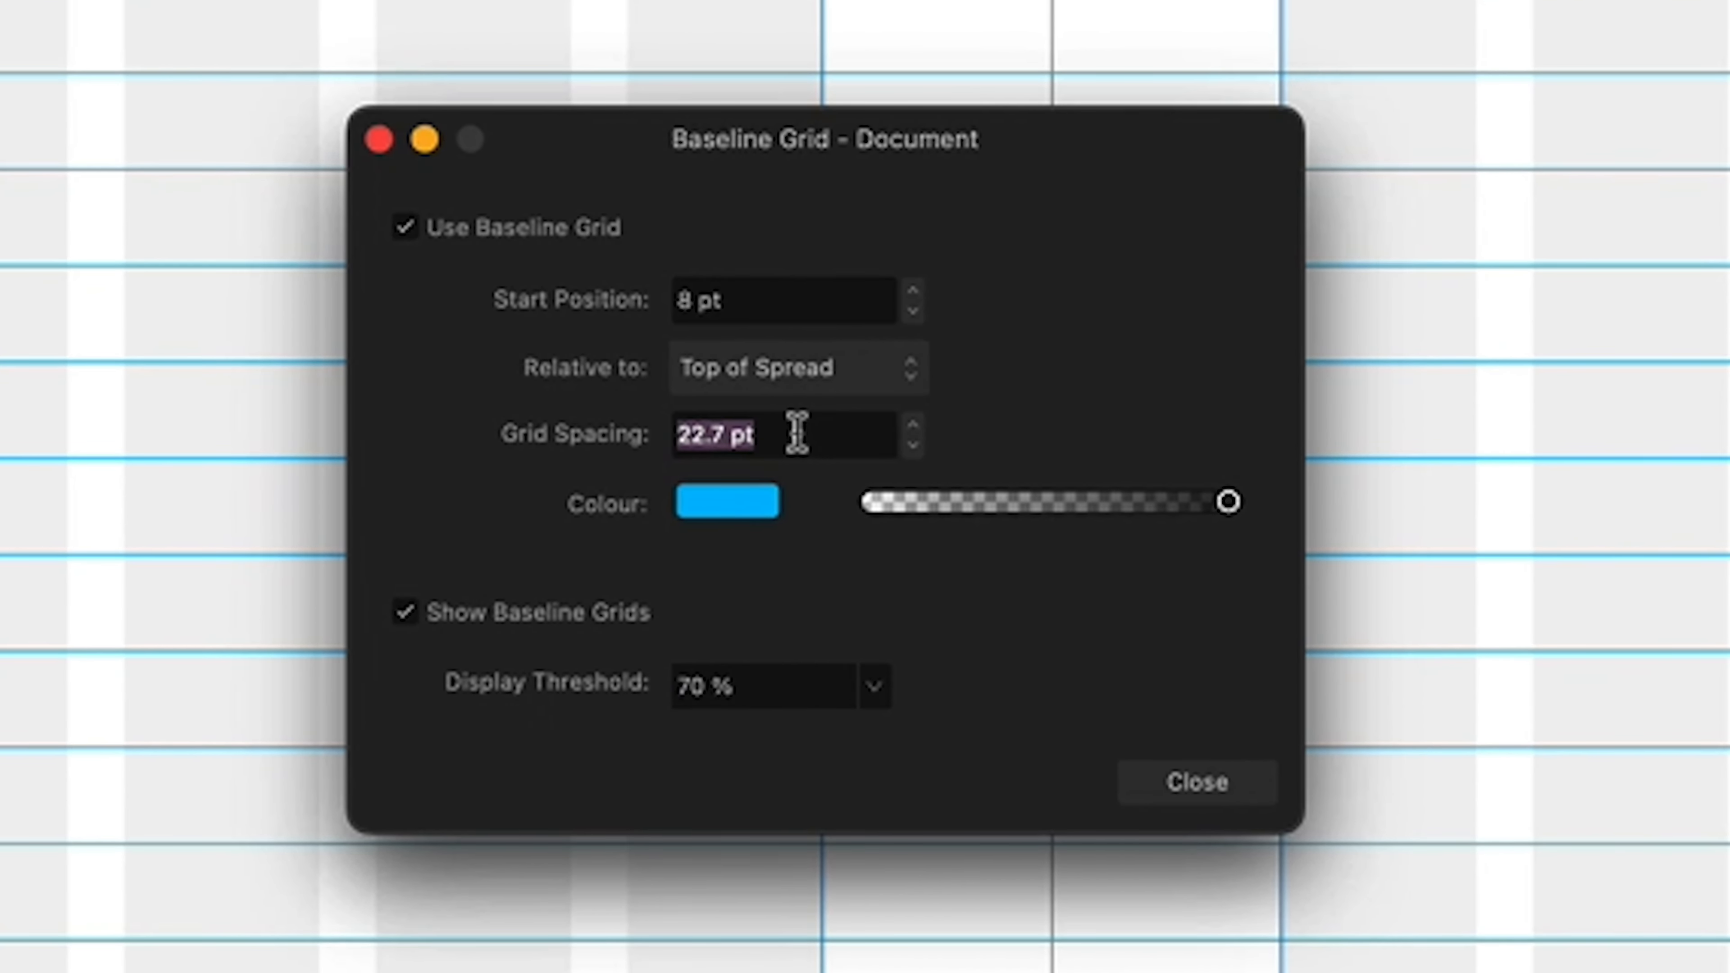
text(8mm)
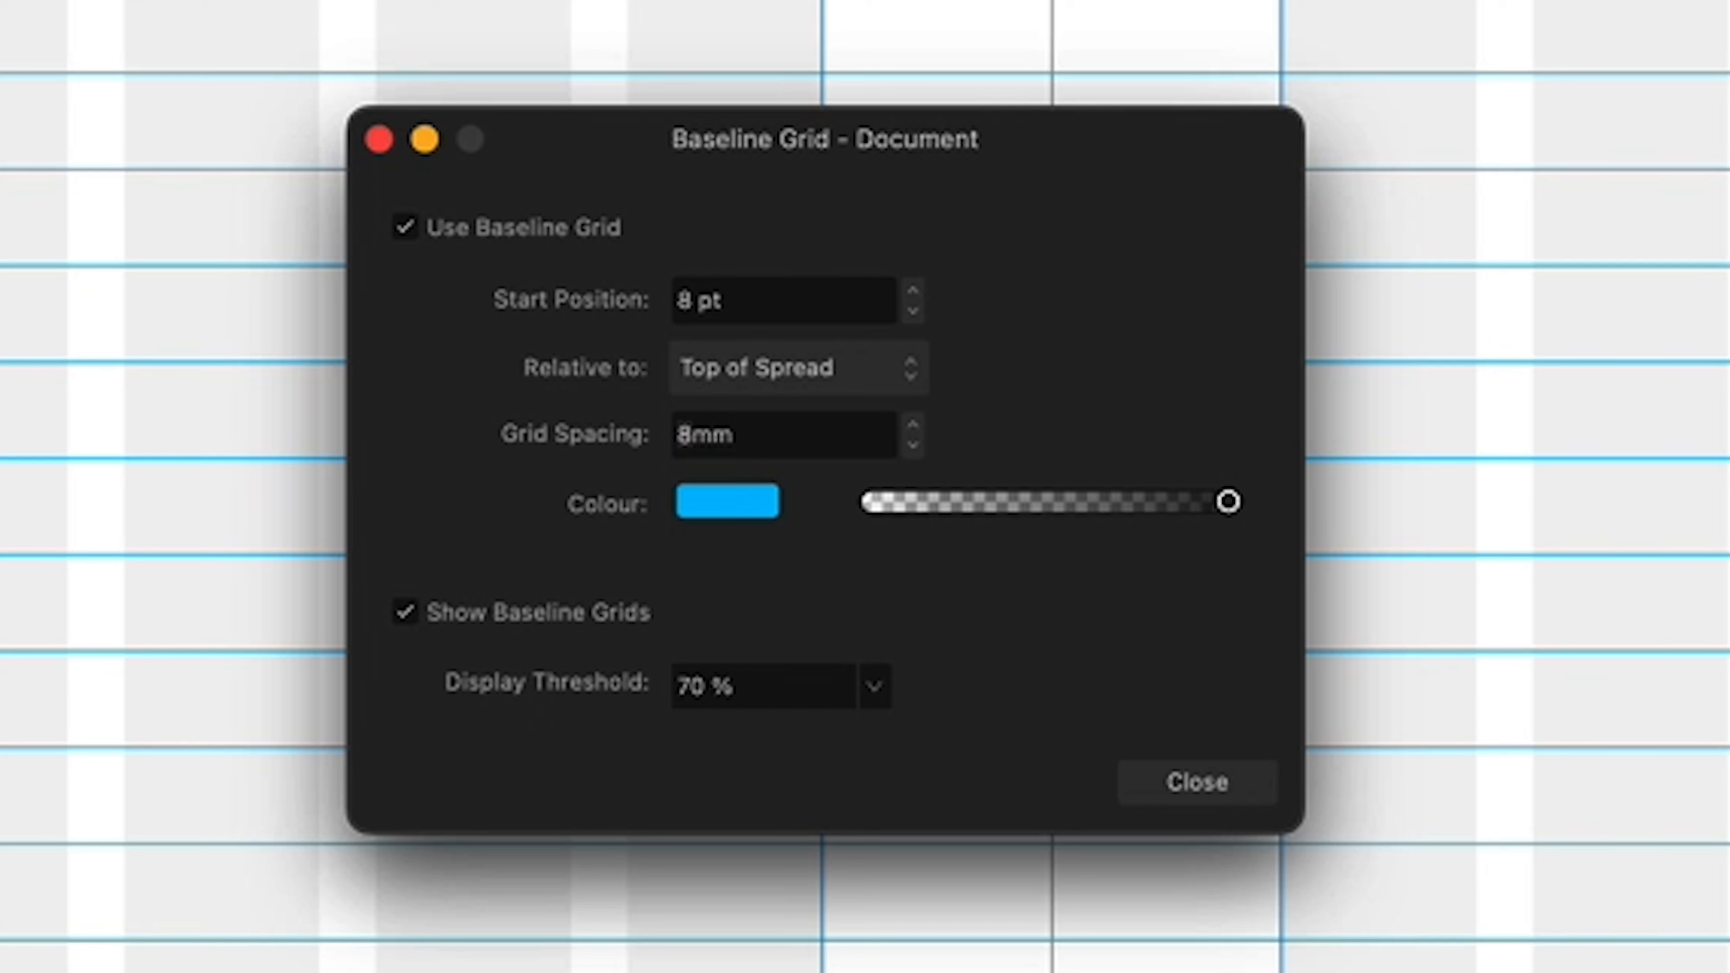
key(Tab)
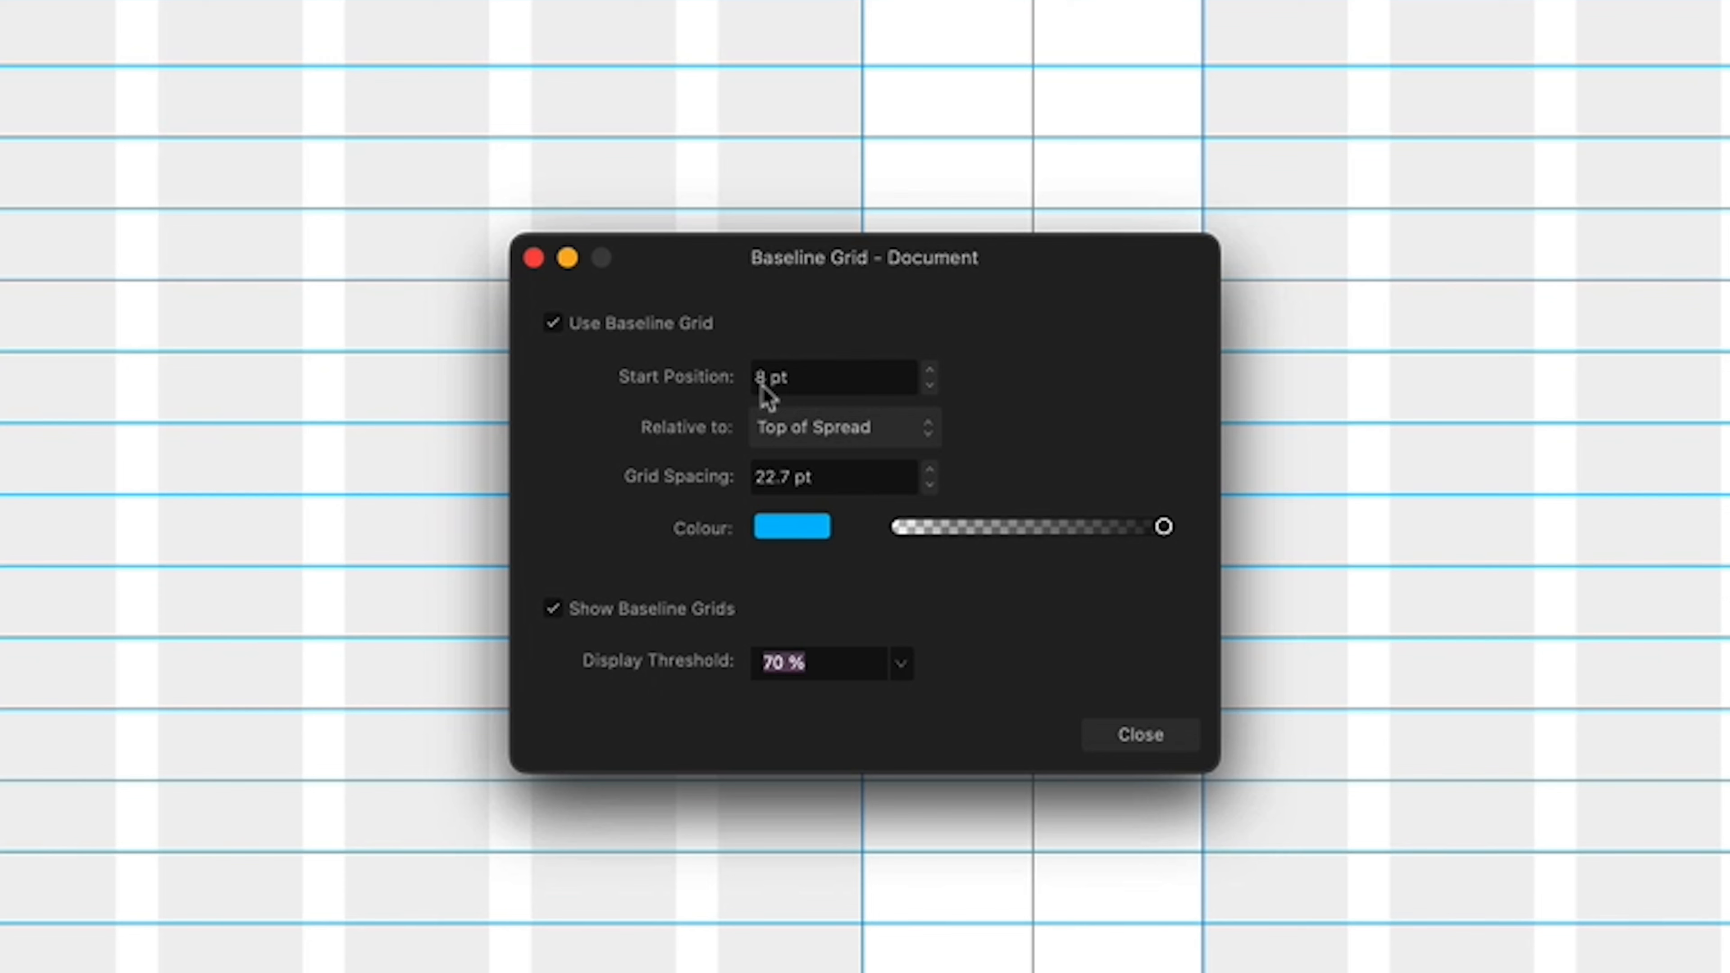
- Set the baseline grid's start position to 0 pt relative to Top of Spread and close its settings
click(769, 379)
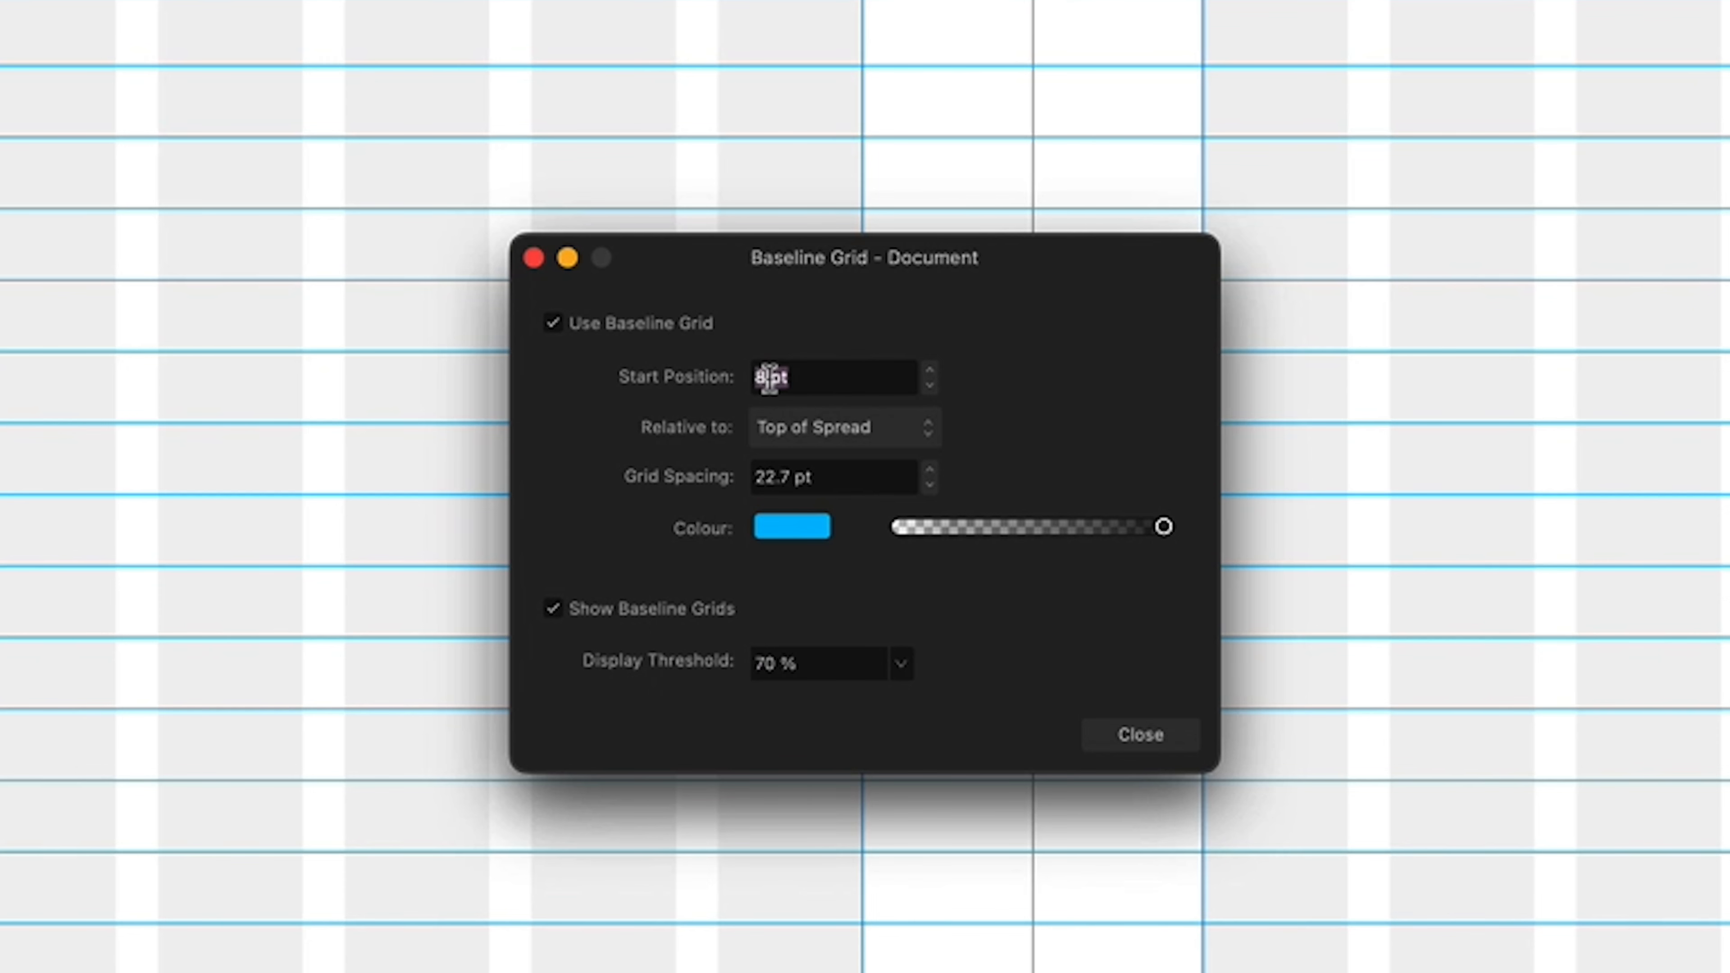
text(0)
key(Tab)
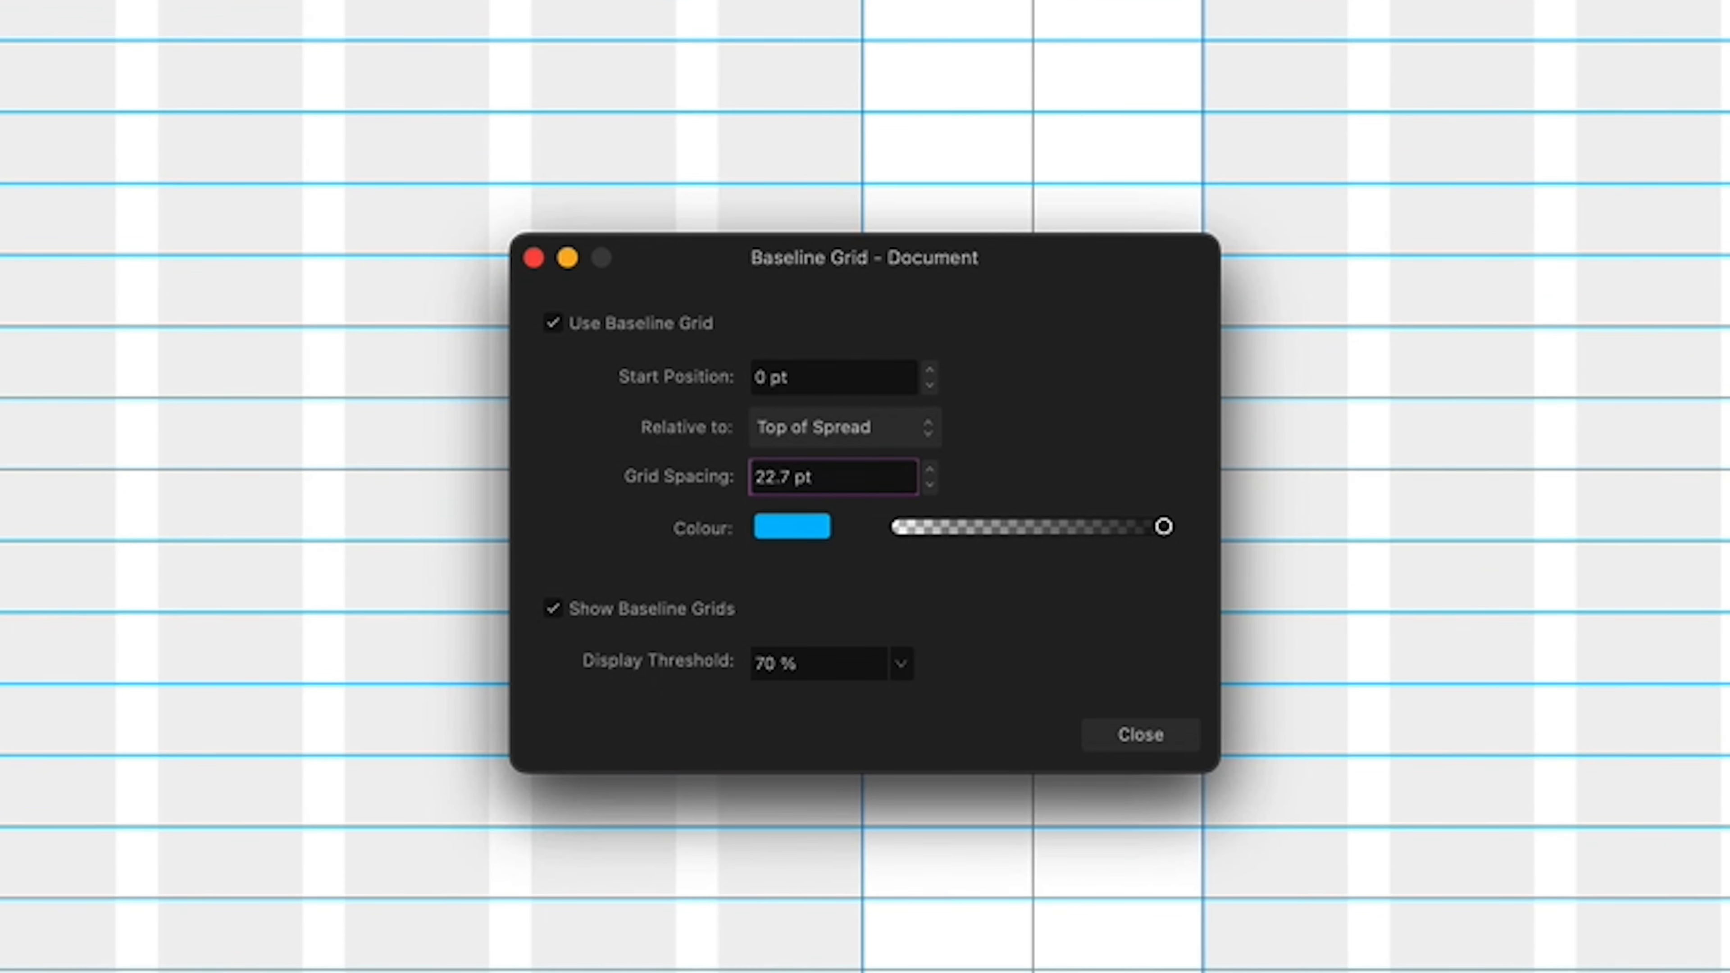
click(926, 432)
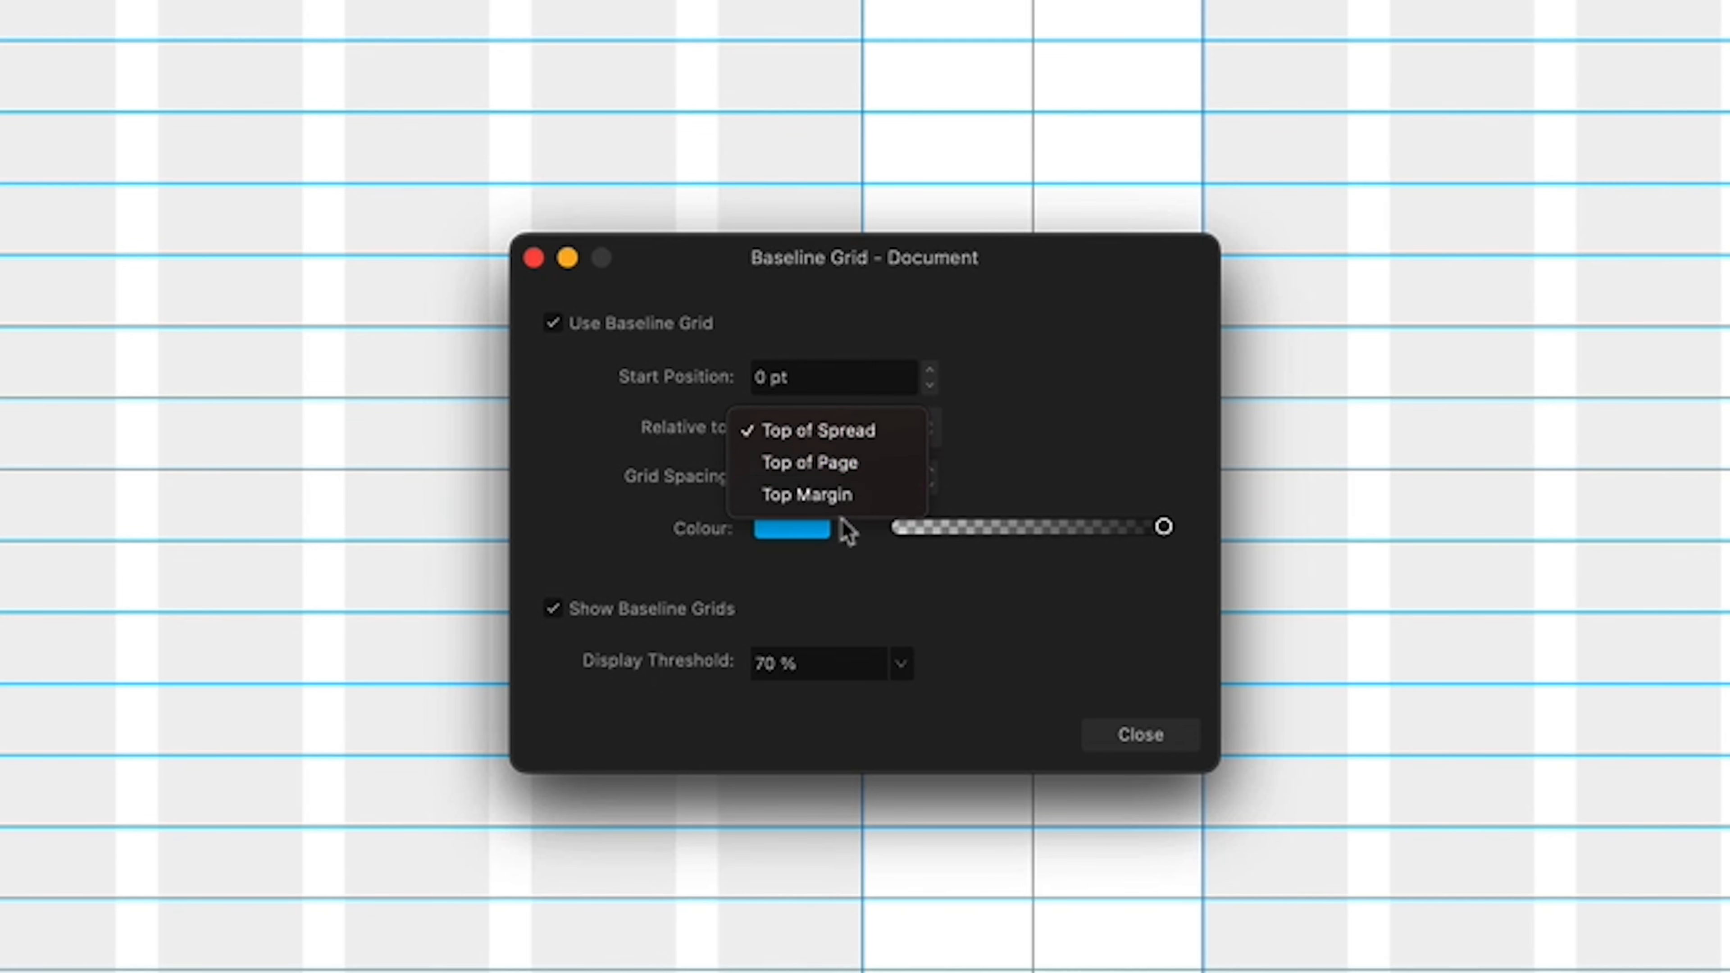
click(845, 504)
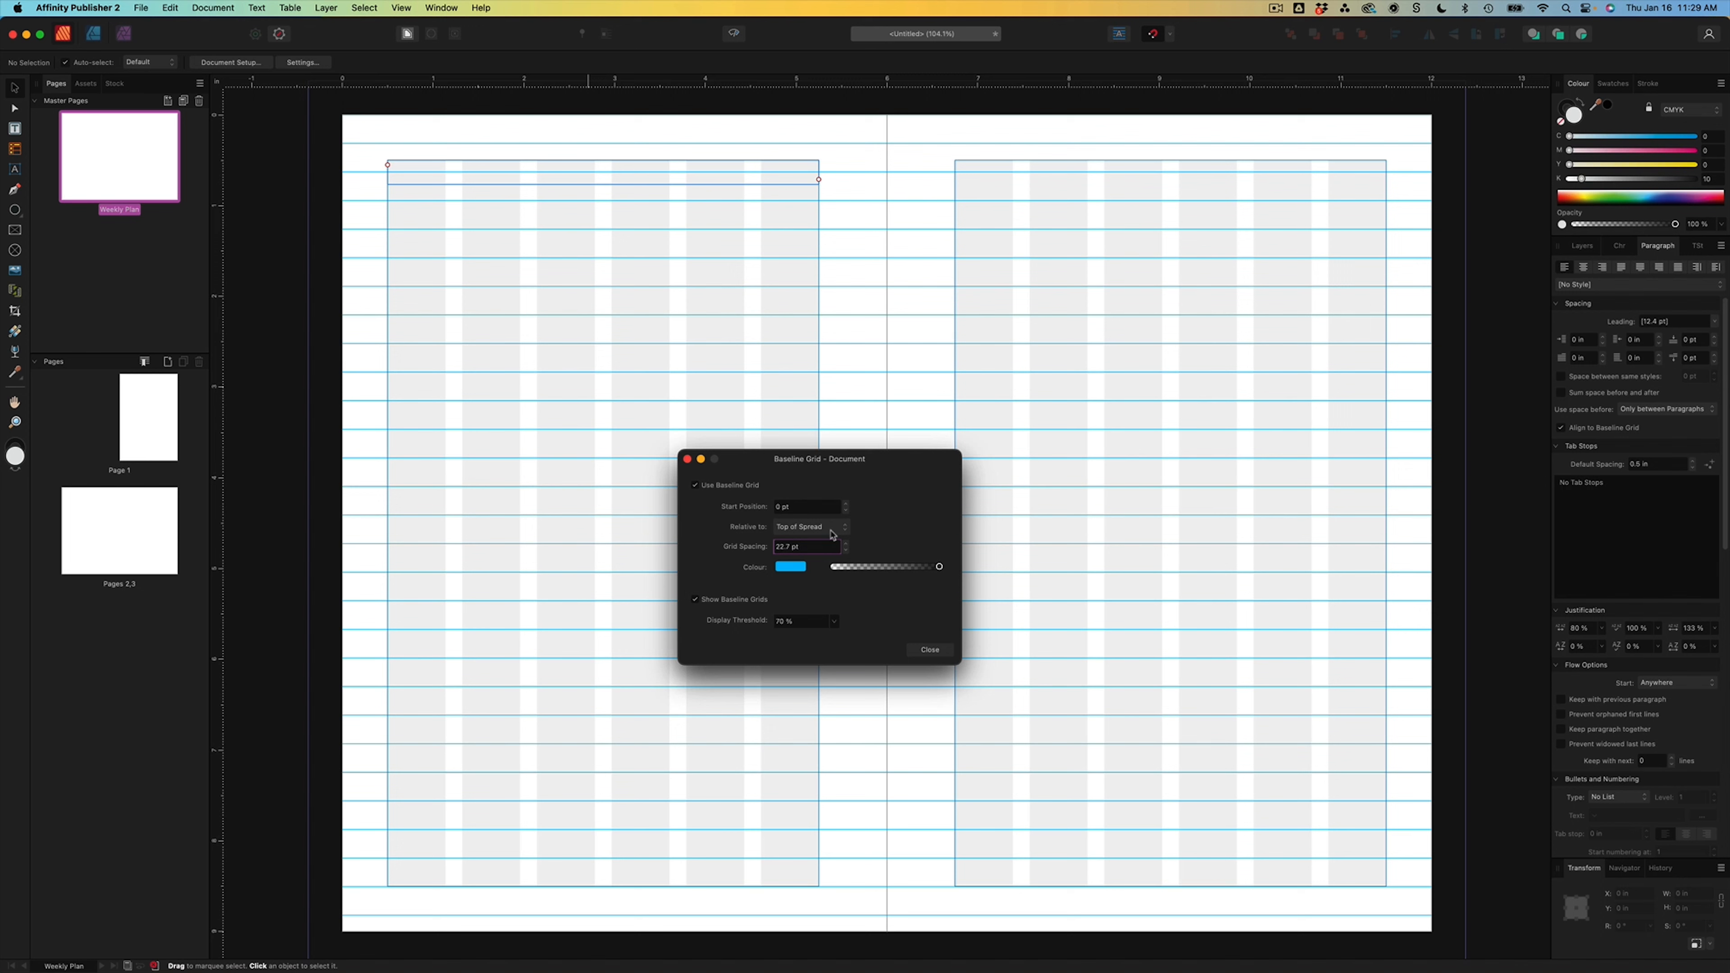
click(927, 651)
- Extend the heading's text frame downward to about 0.63 in high
click(672, 178)
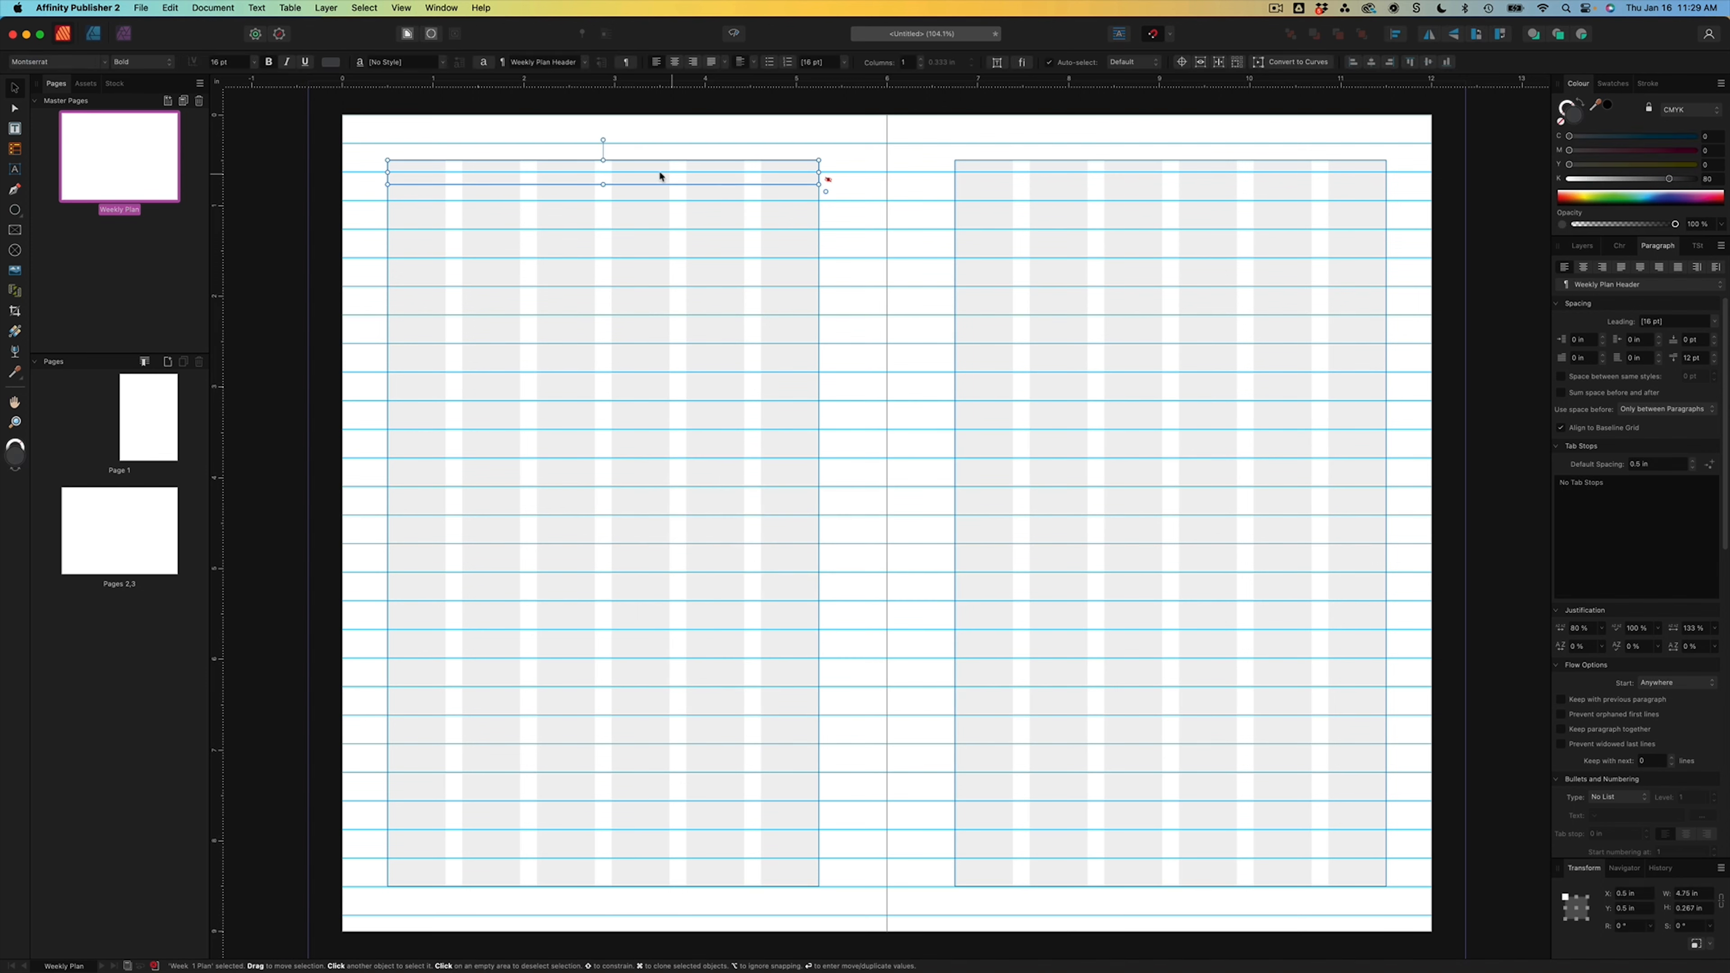
drag(602, 184, 601, 210)
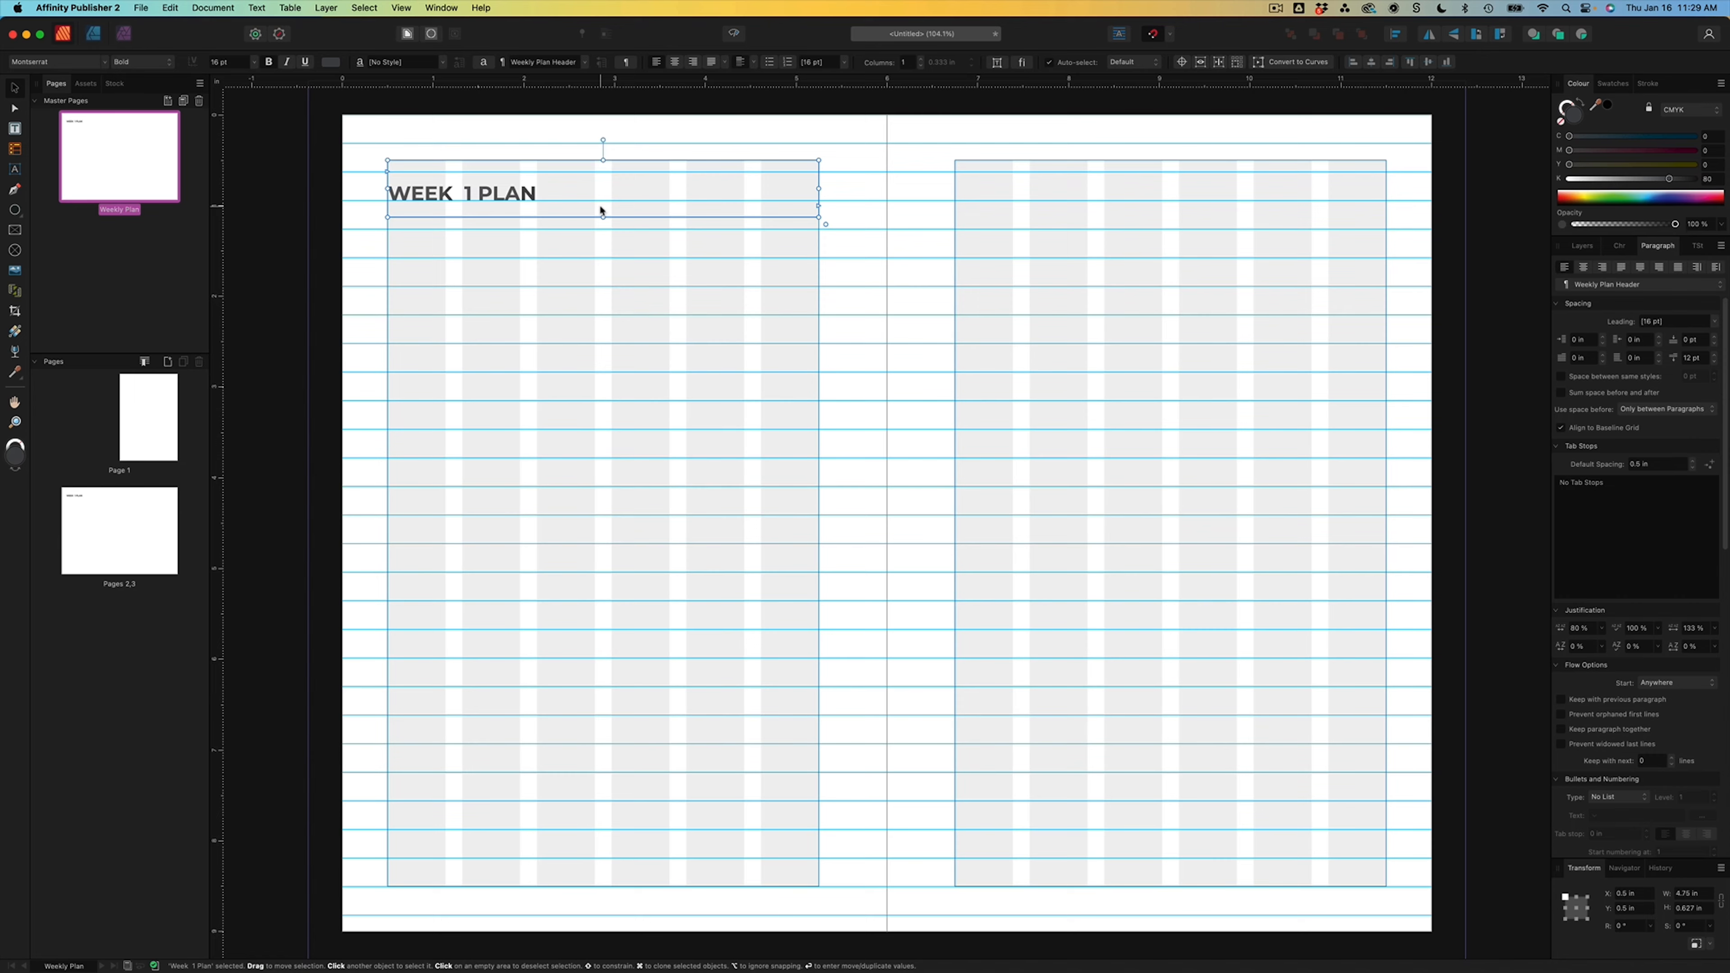
- Try moving the heading's text frame up and back down against the baseline grid, and open the snapping settings
drag(520, 192, 519, 182)
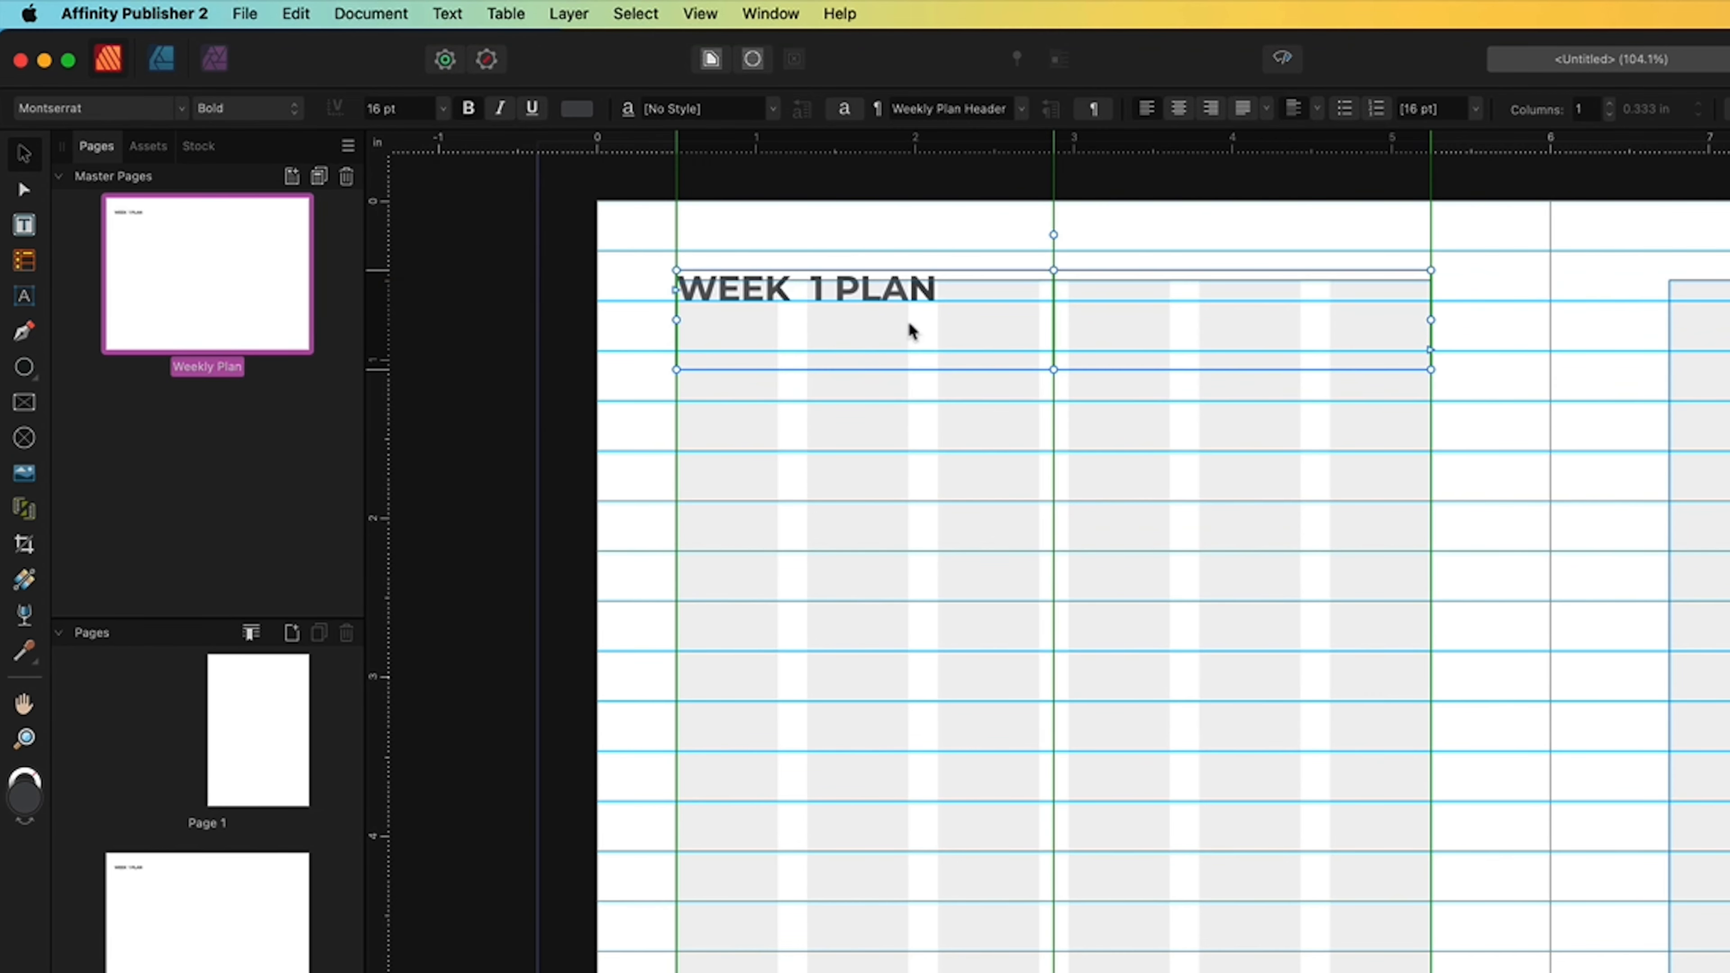
drag(908, 322, 843, 294)
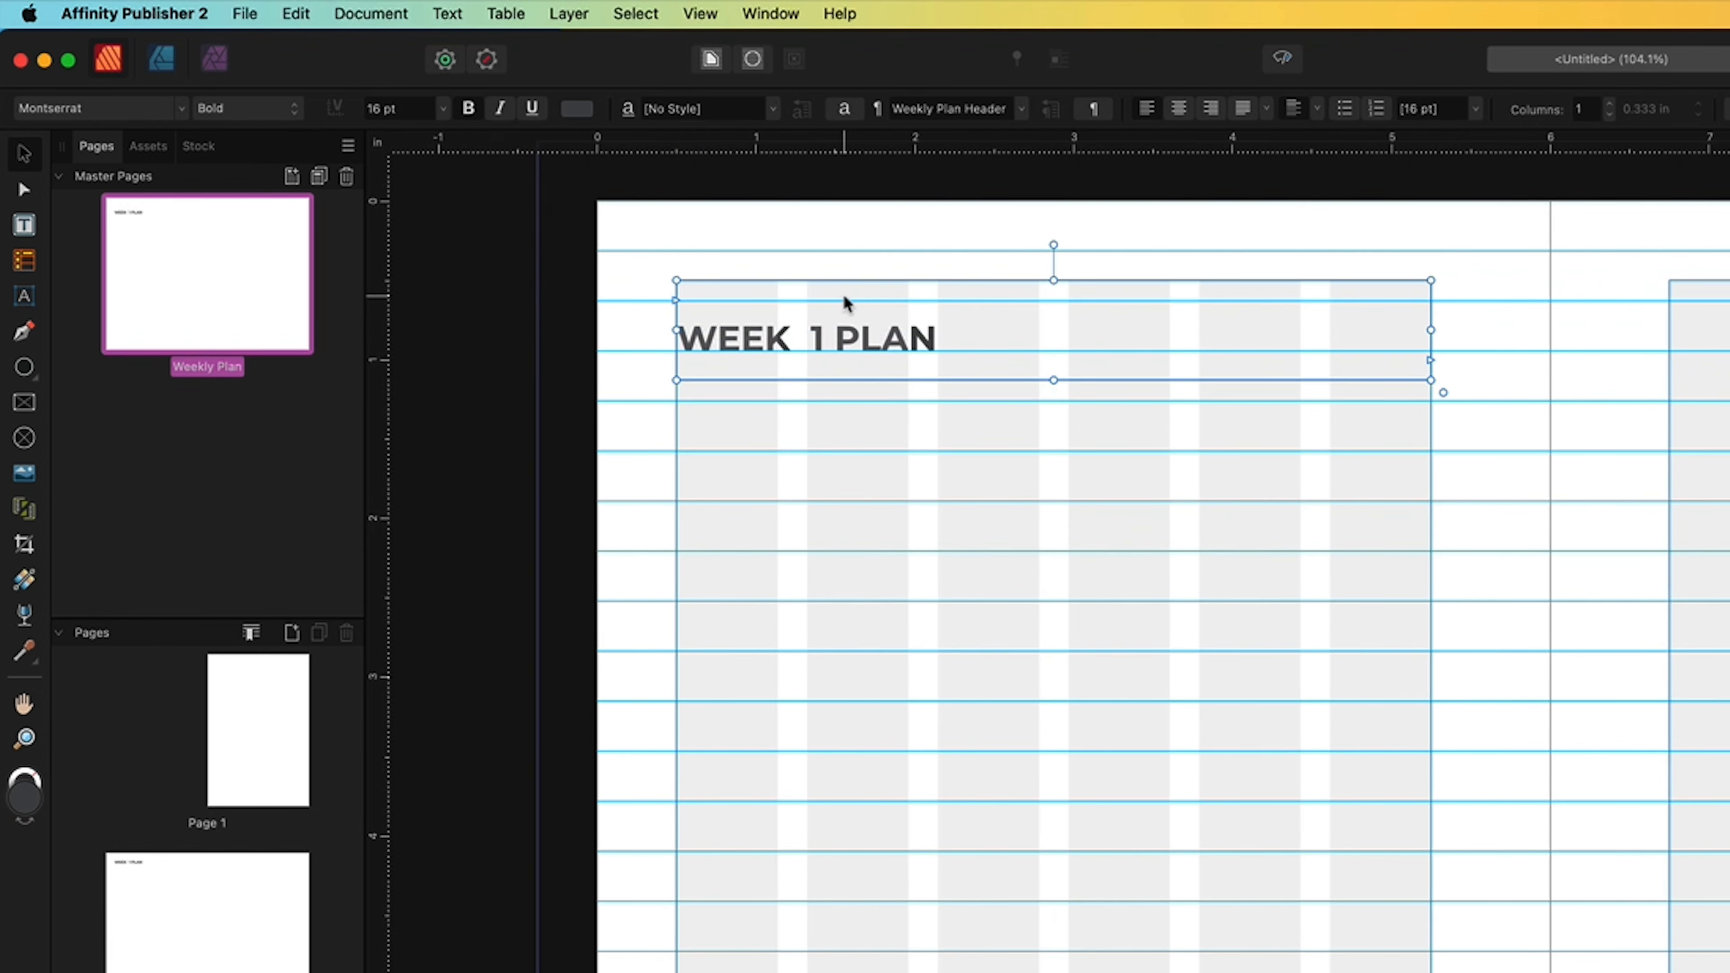
click(701, 14)
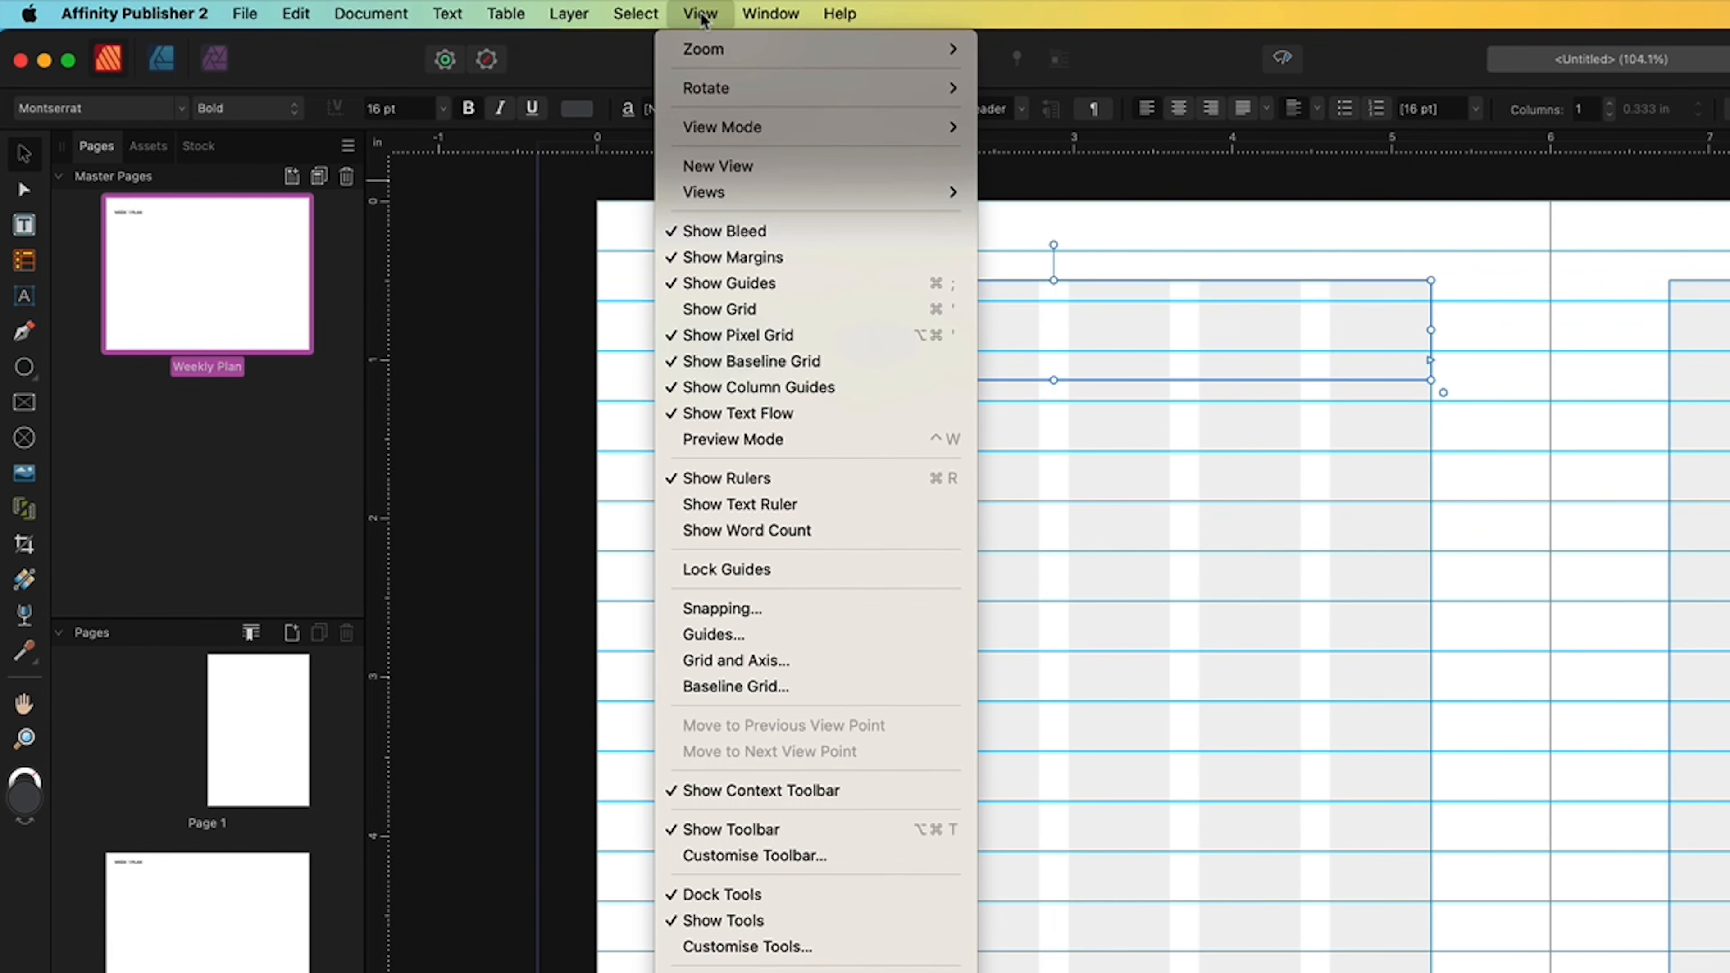
click(702, 609)
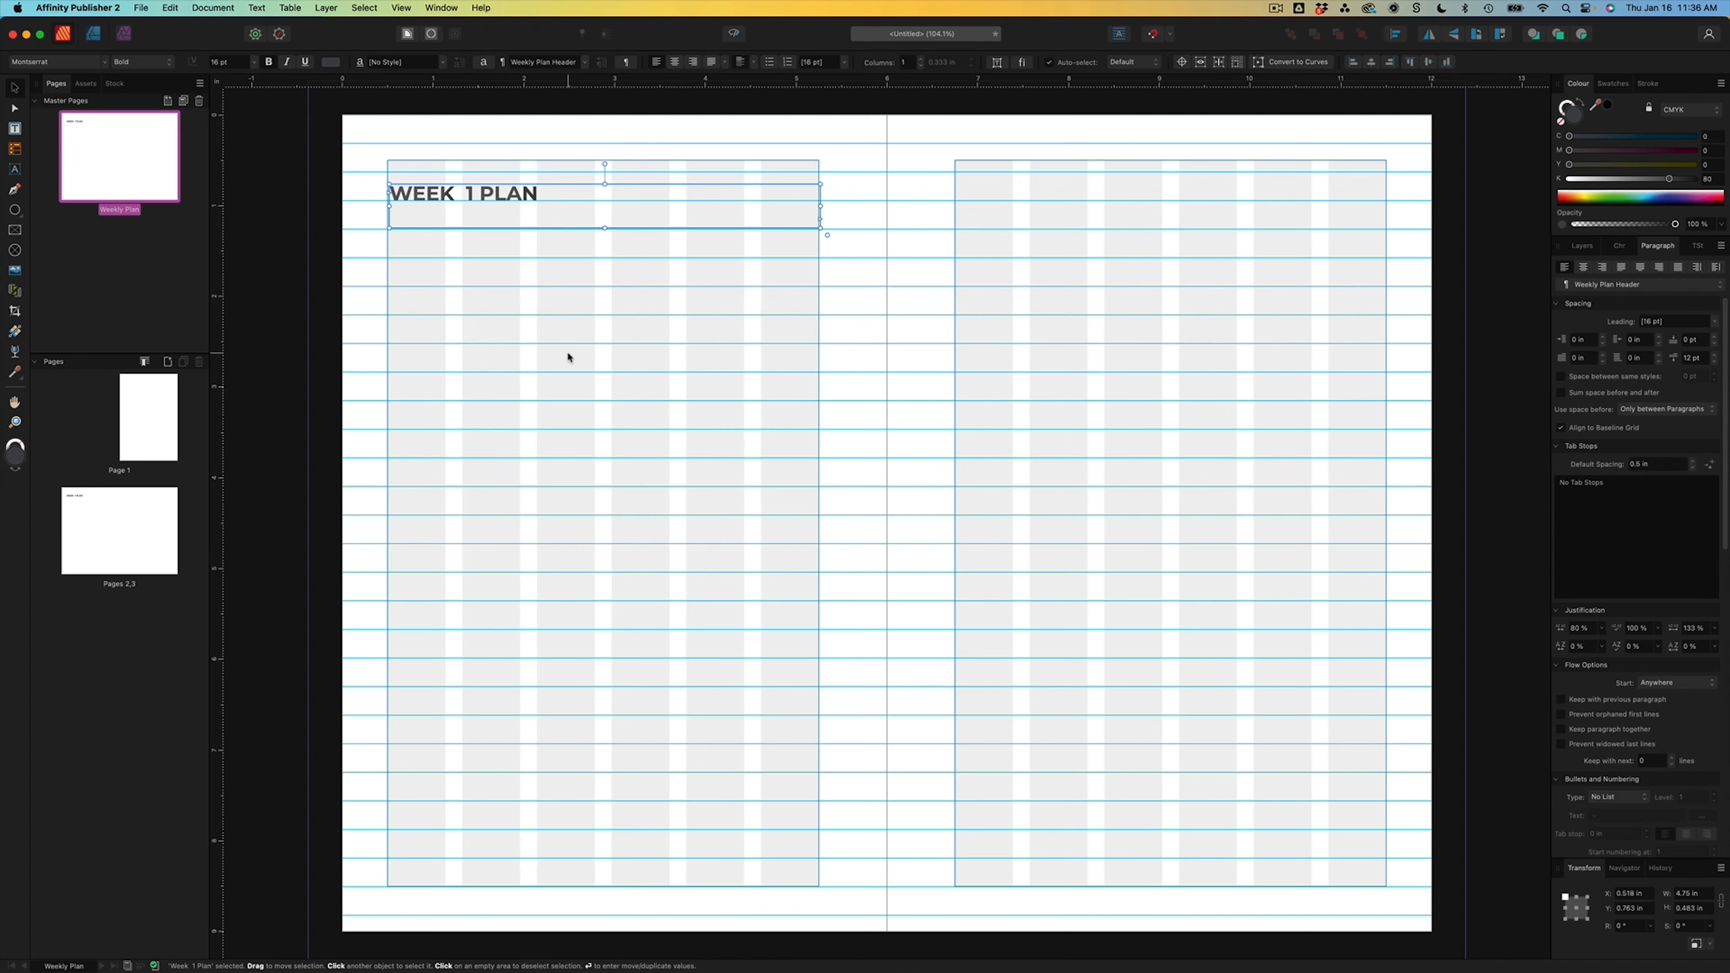
- Turn off Align to Baseline Grid for the heading and move its frame up to the top margin
click(501, 211)
drag(500, 213, 503, 174)
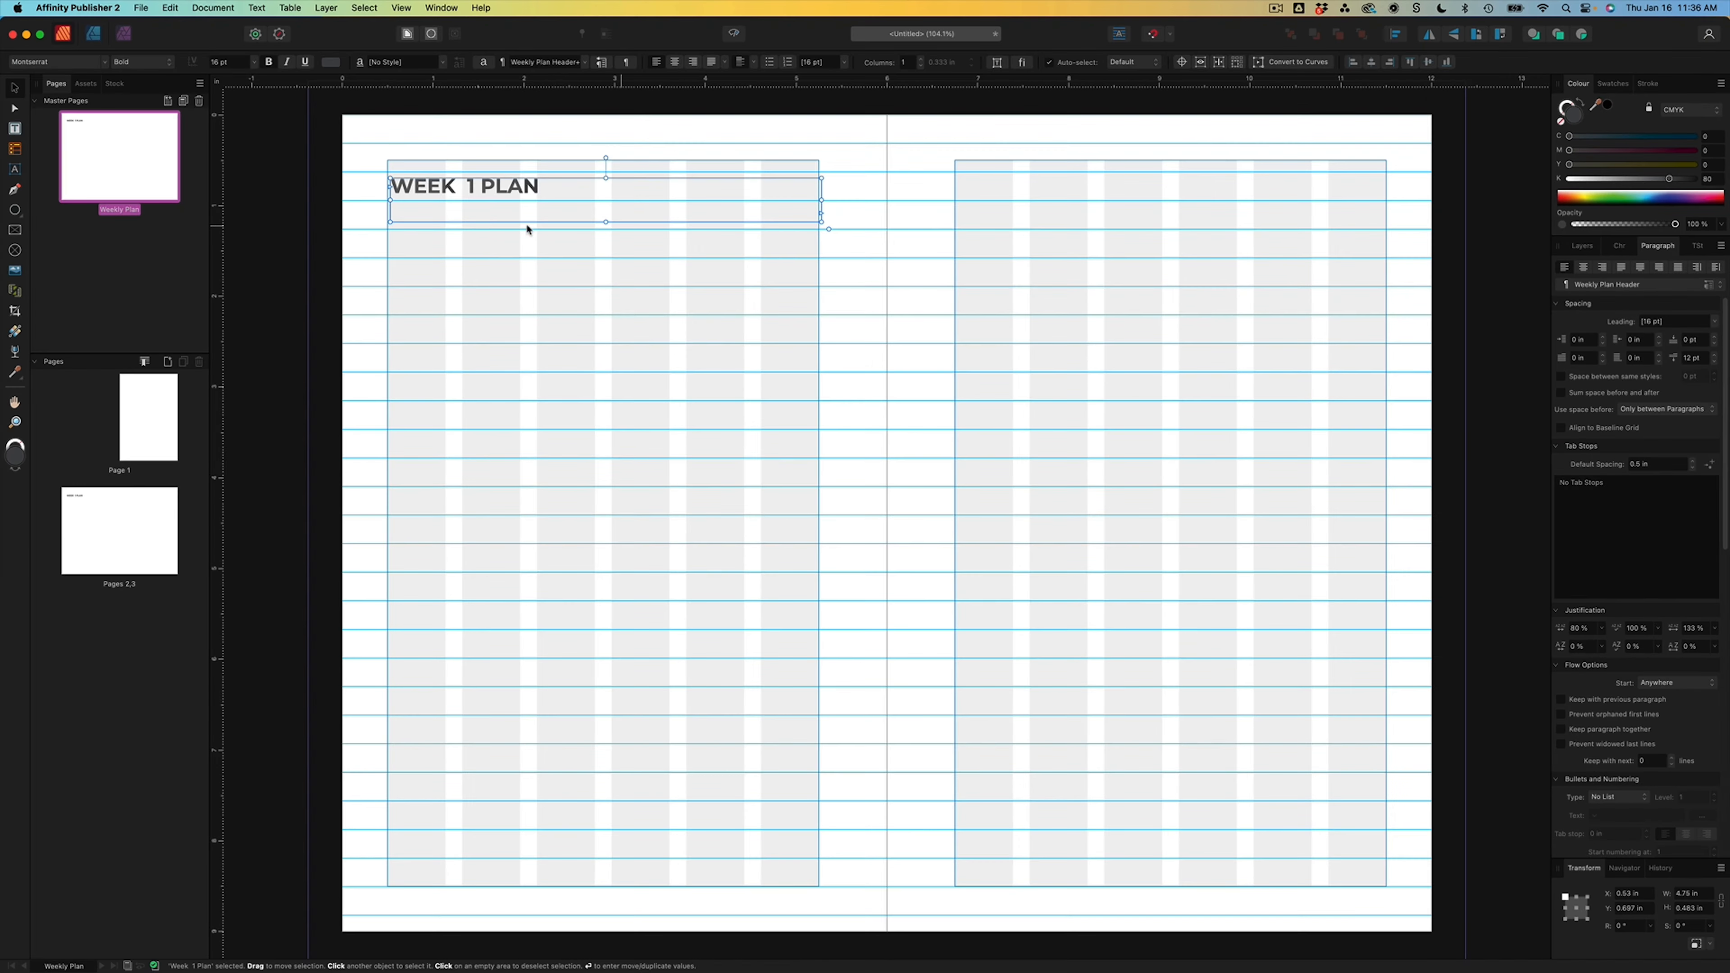
mouse_move(491, 192)
mouse_down()
mouse_move(491, 208)
mouse_move(489, 173)
mouse_up()
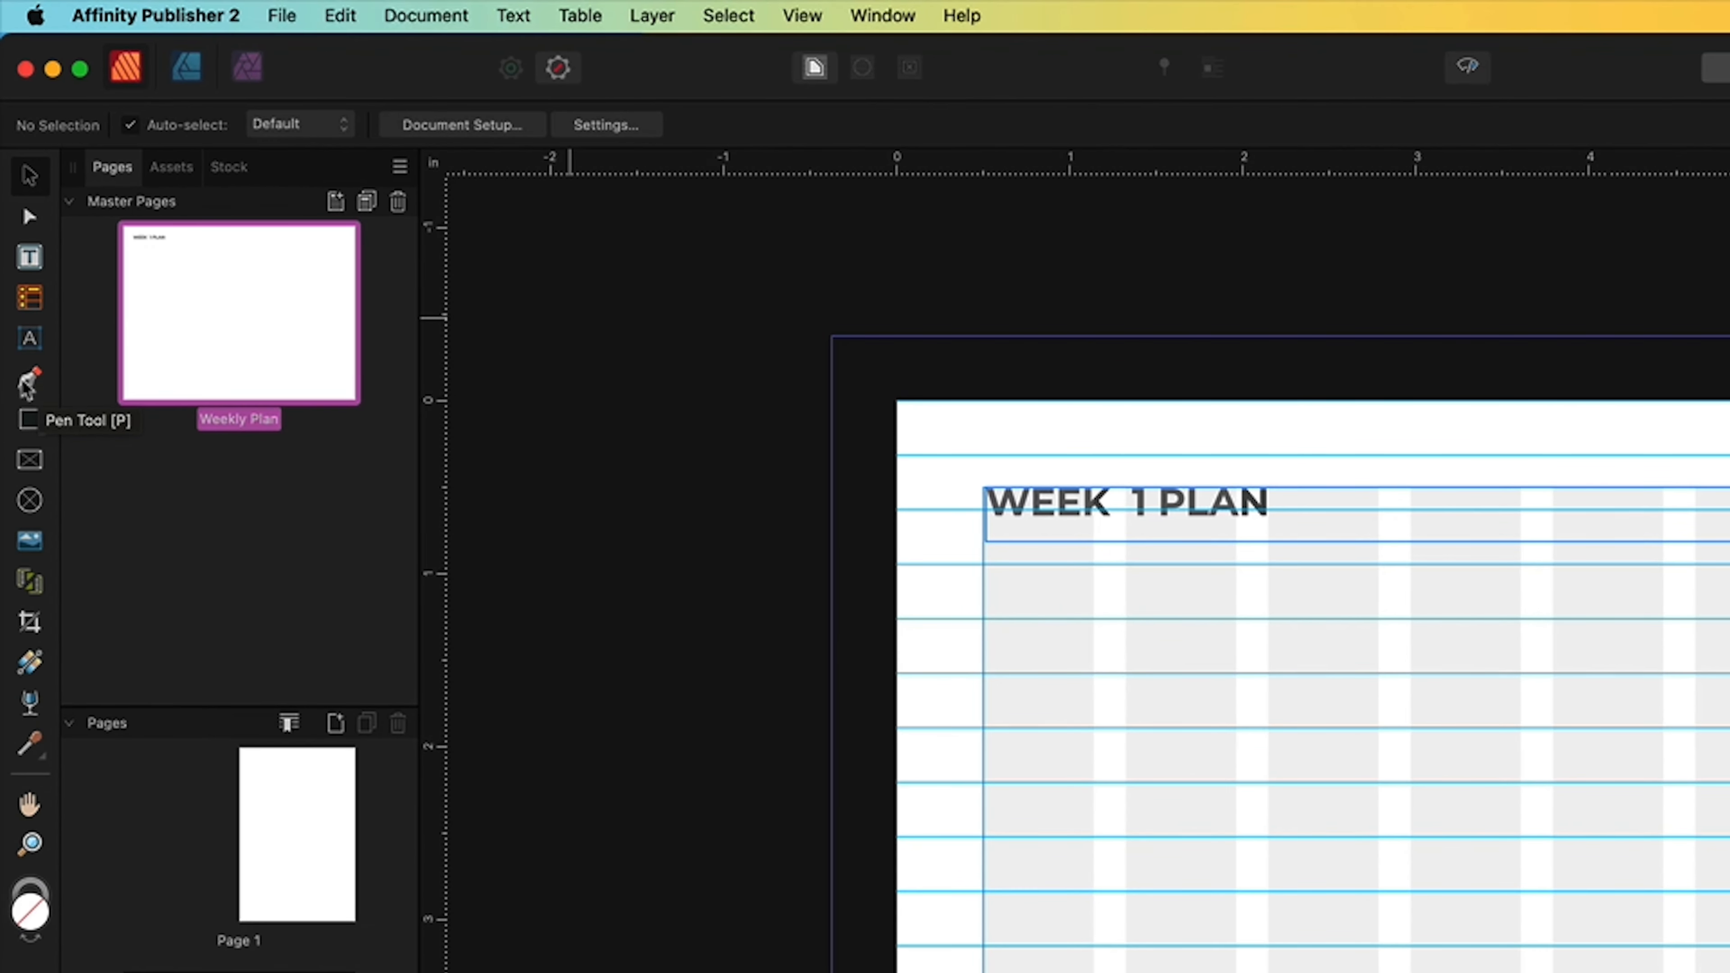
- With the Pen tool, draw a 0.5 pt horizontal line in 40% black, about 1.9 in long, on a baseline below the heading
click(27, 341)
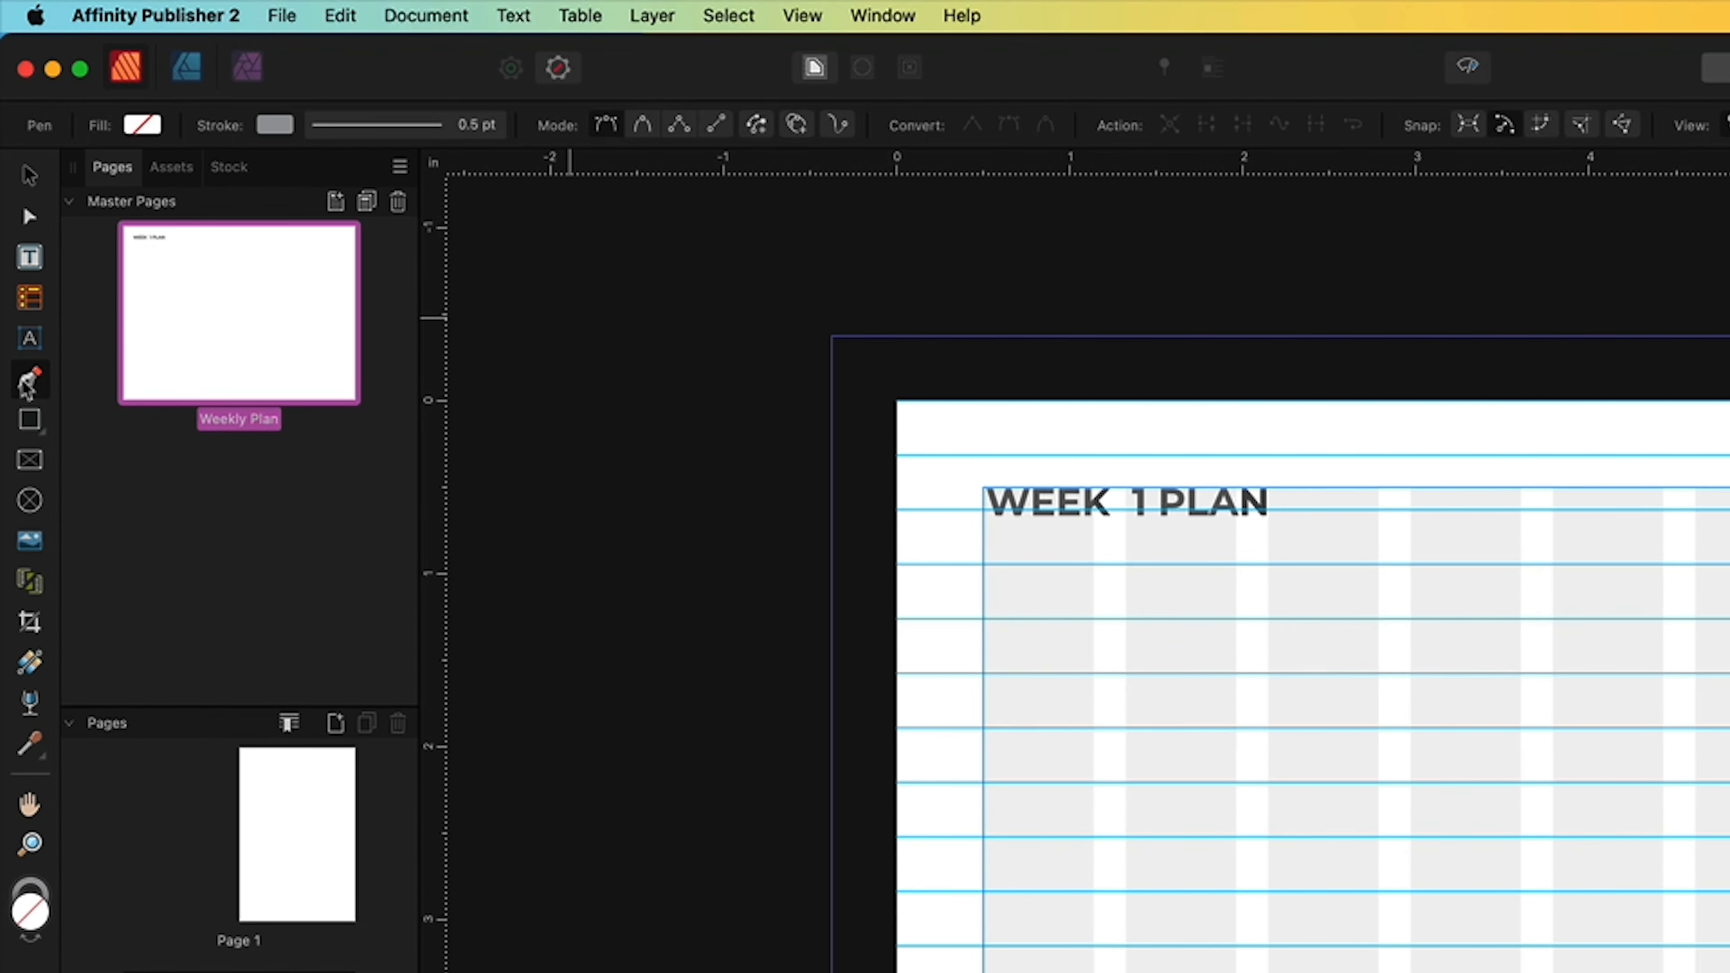
click(276, 125)
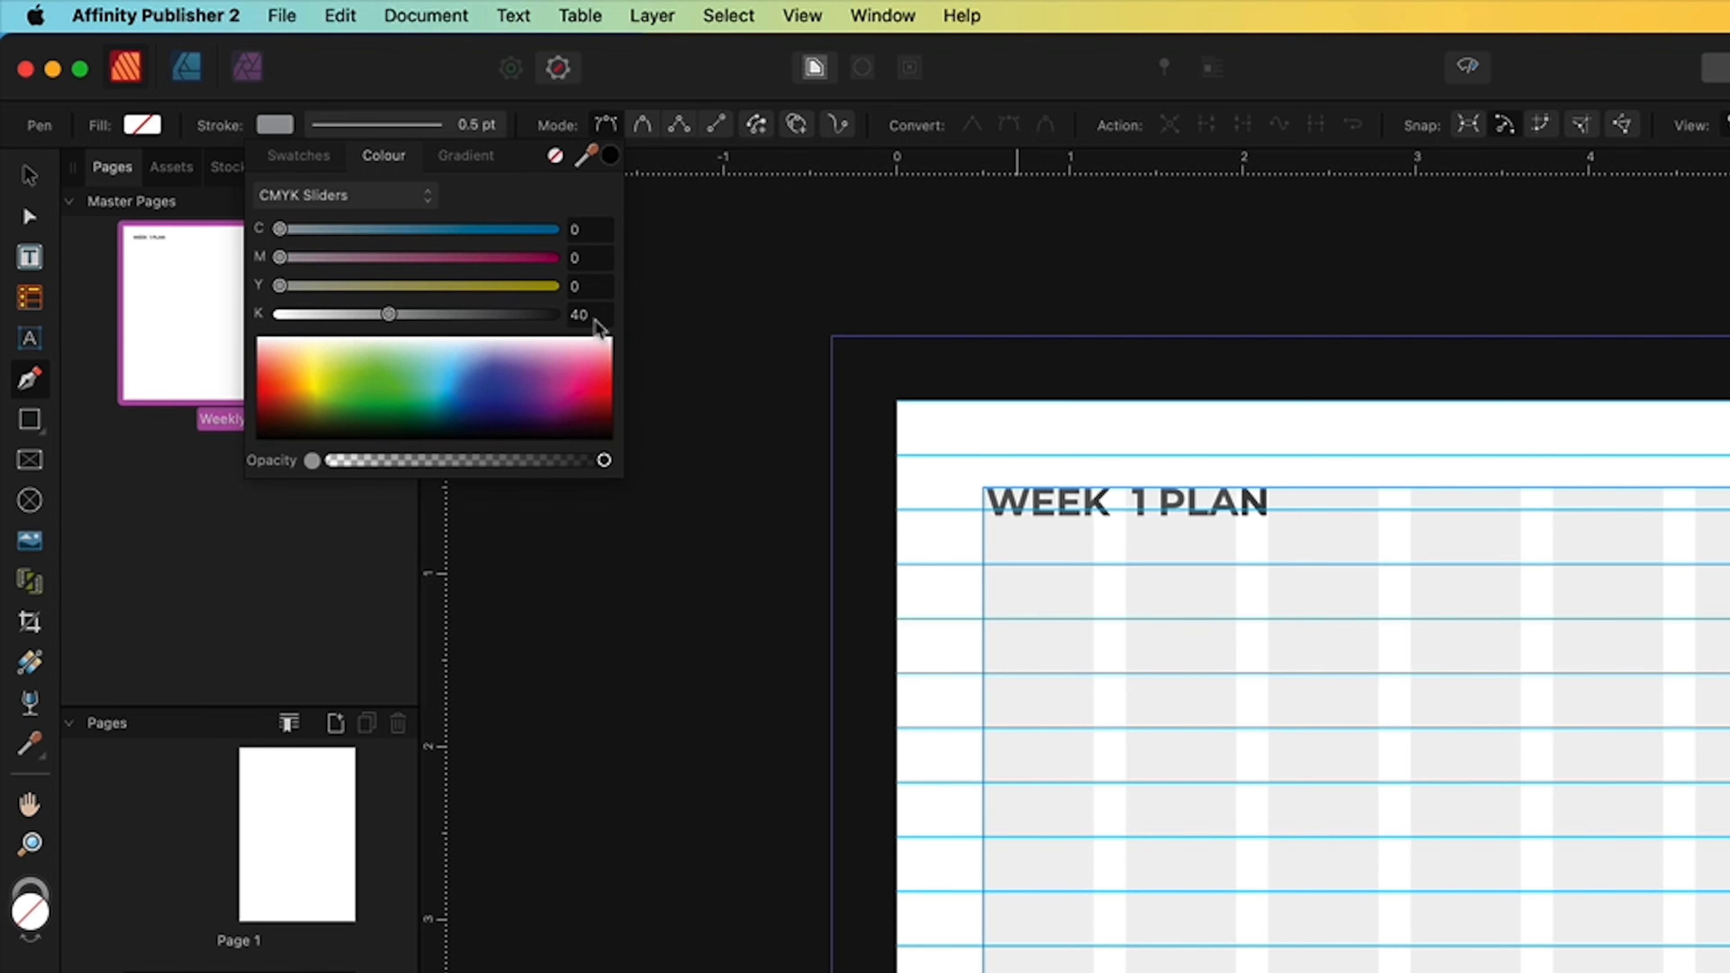
click(460, 135)
click(460, 135)
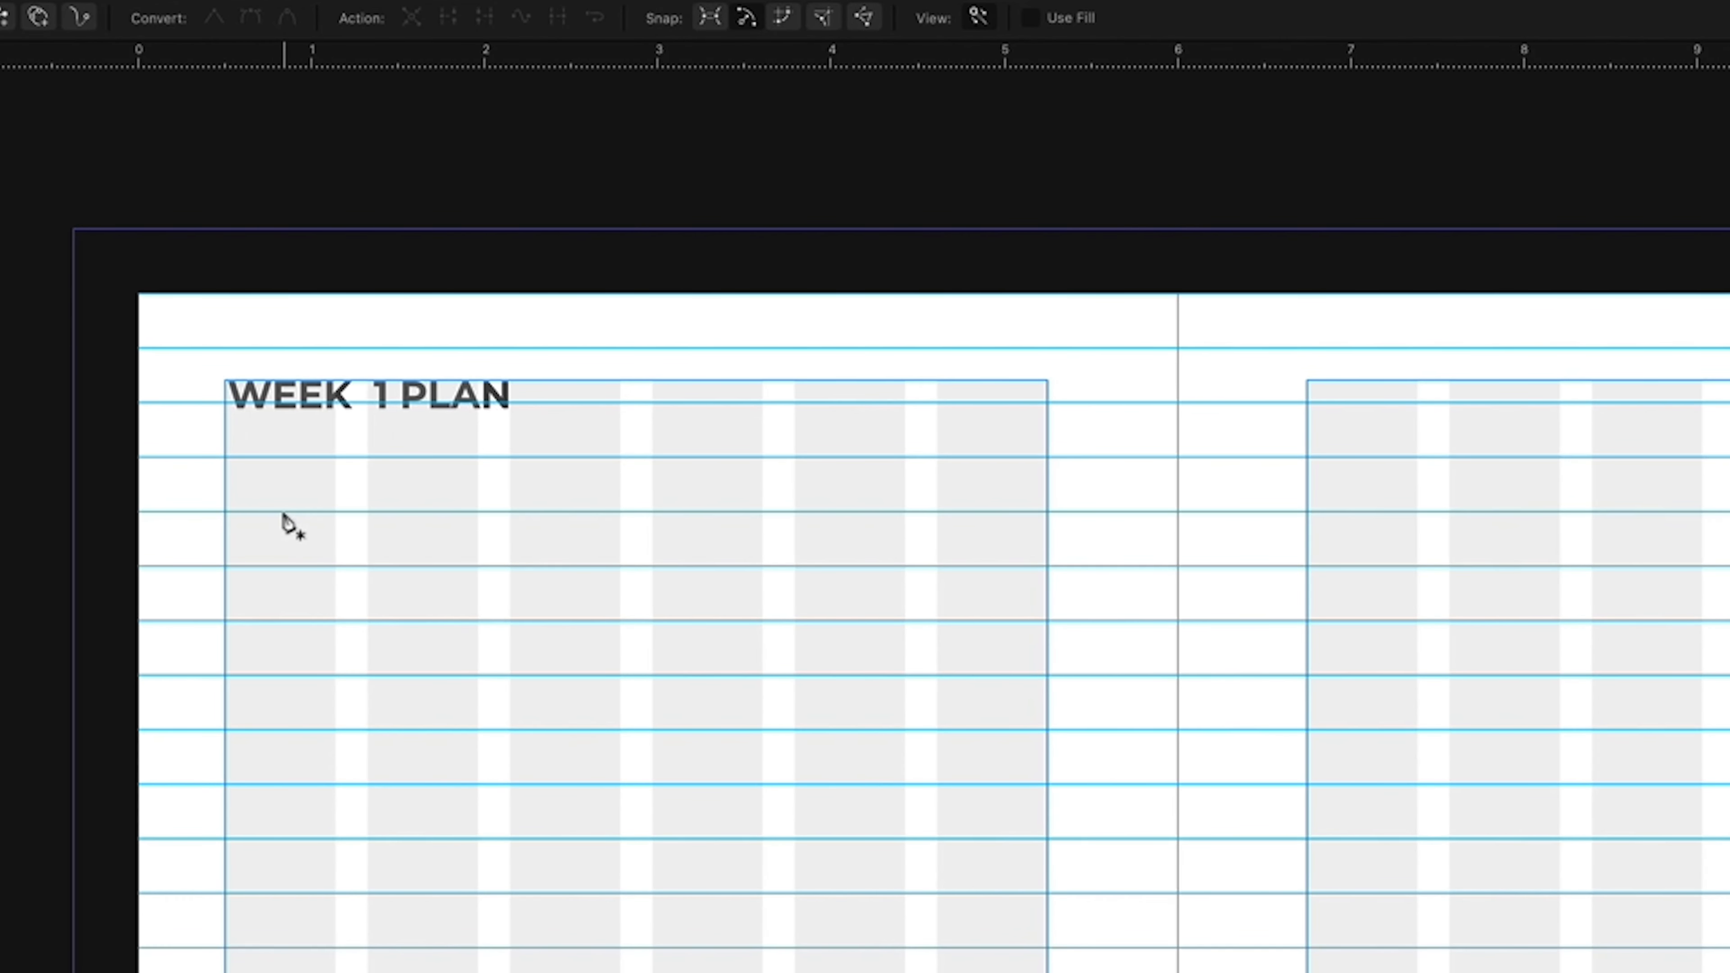
click(284, 512)
key(shift)
click(618, 513)
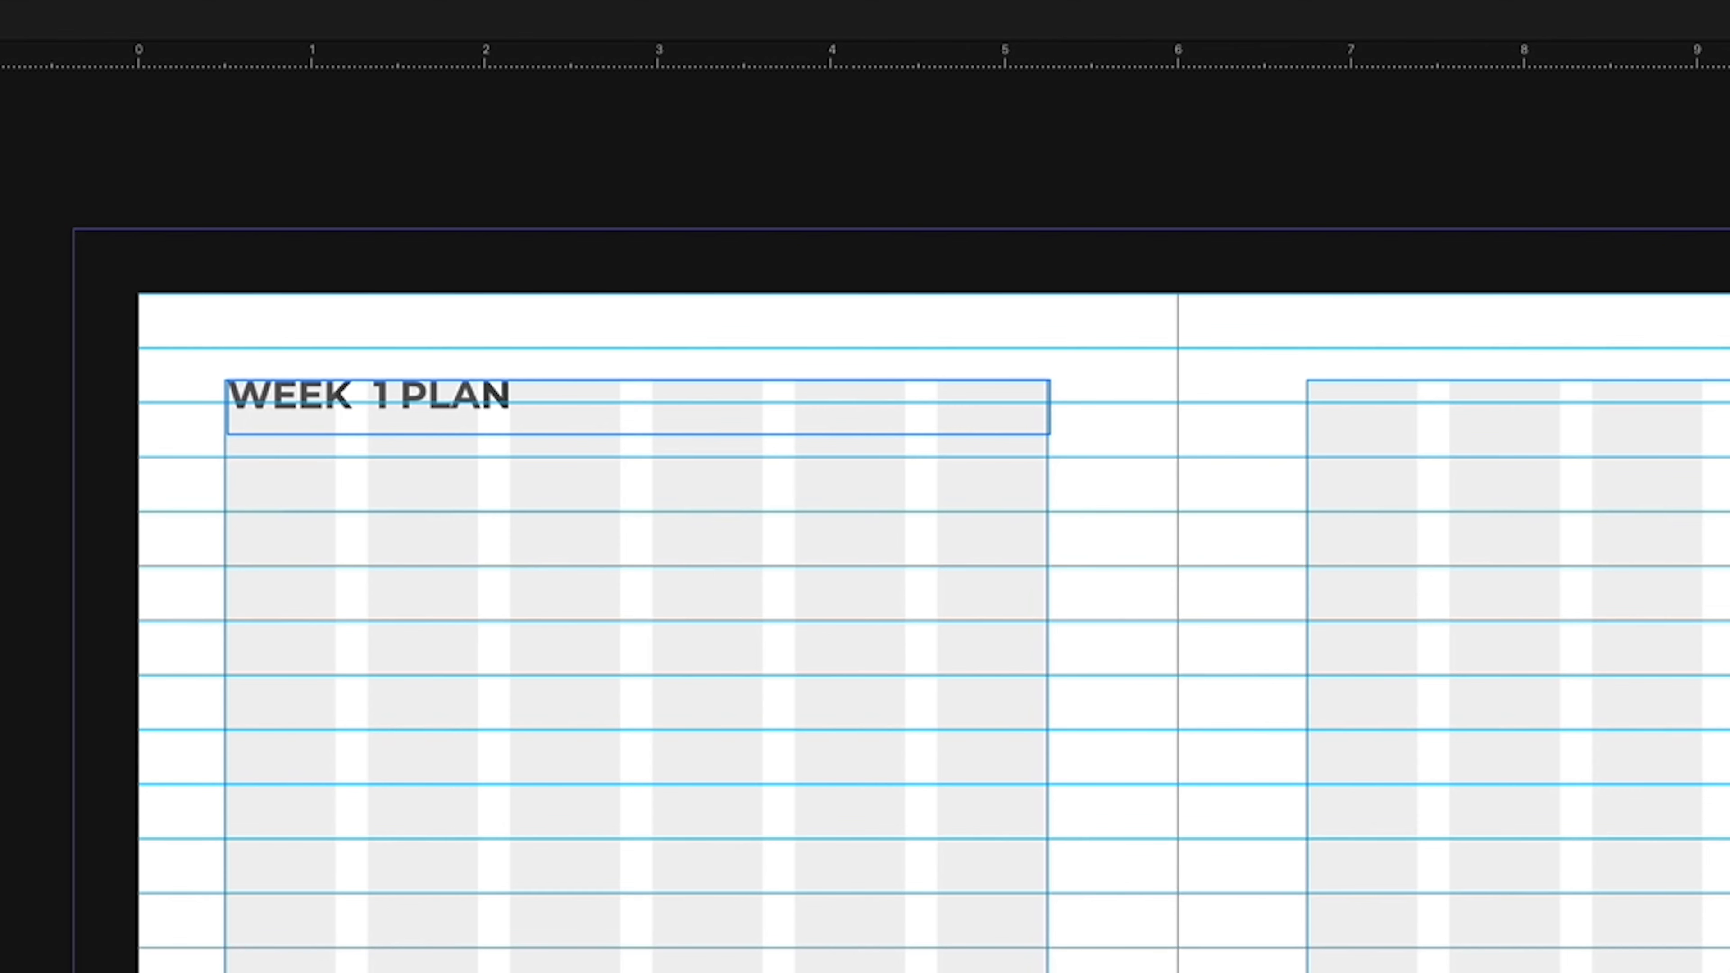
key(w)
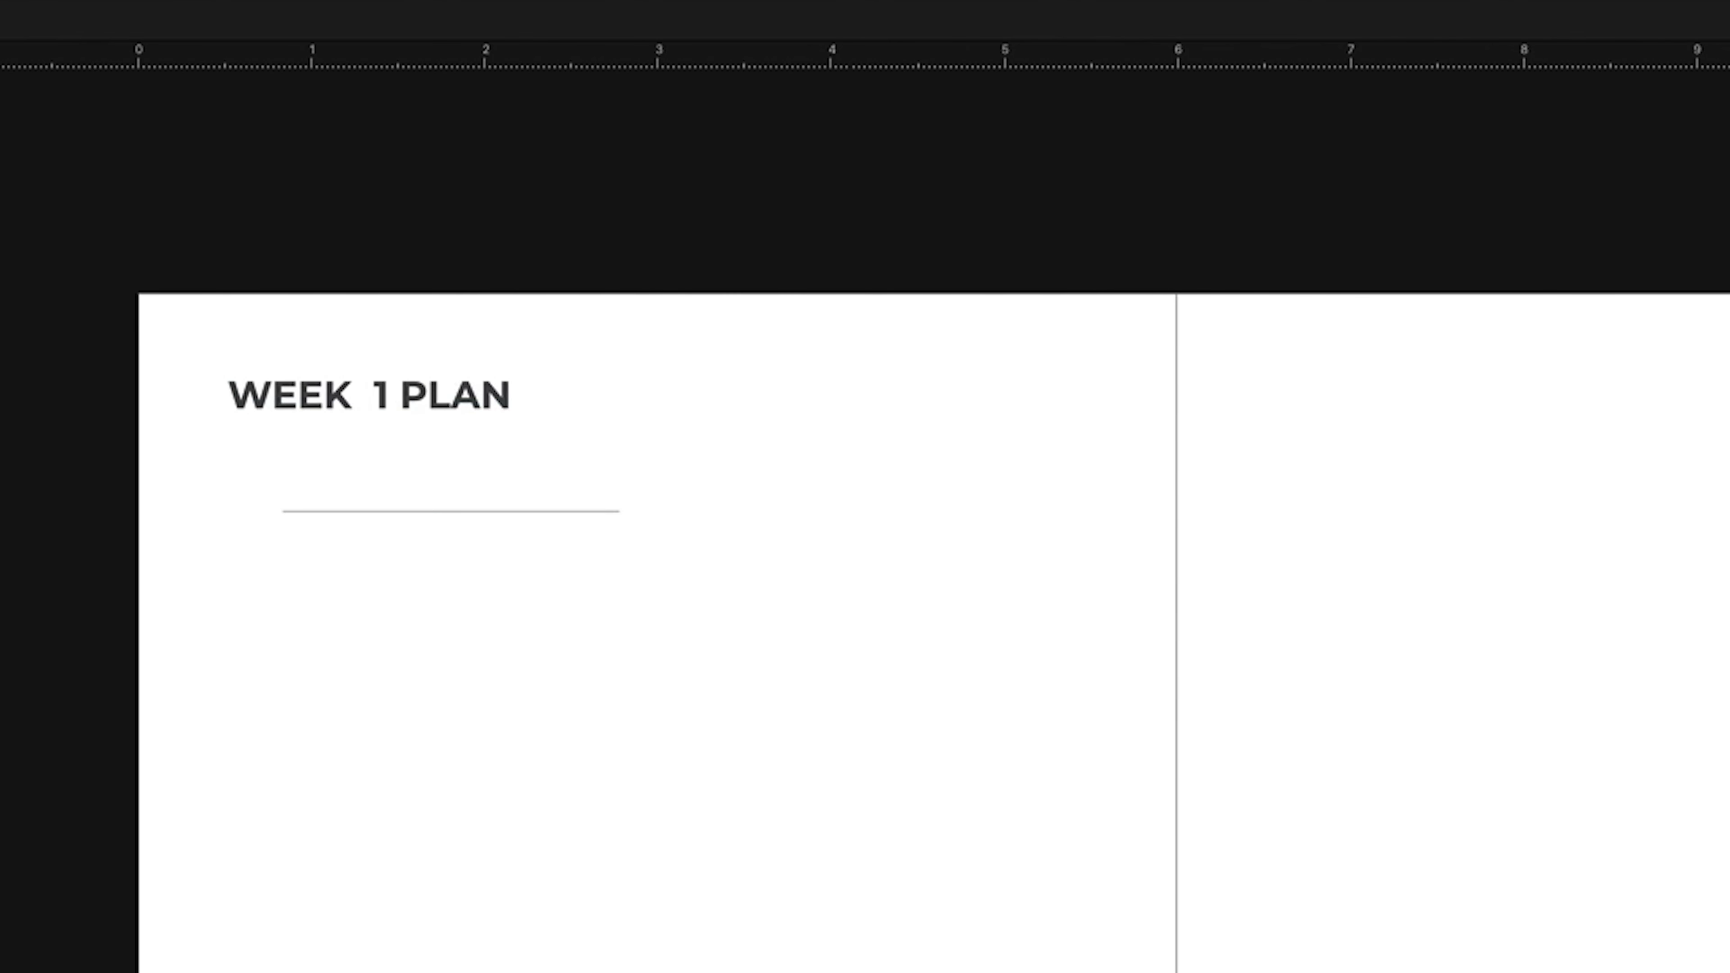
key(w)
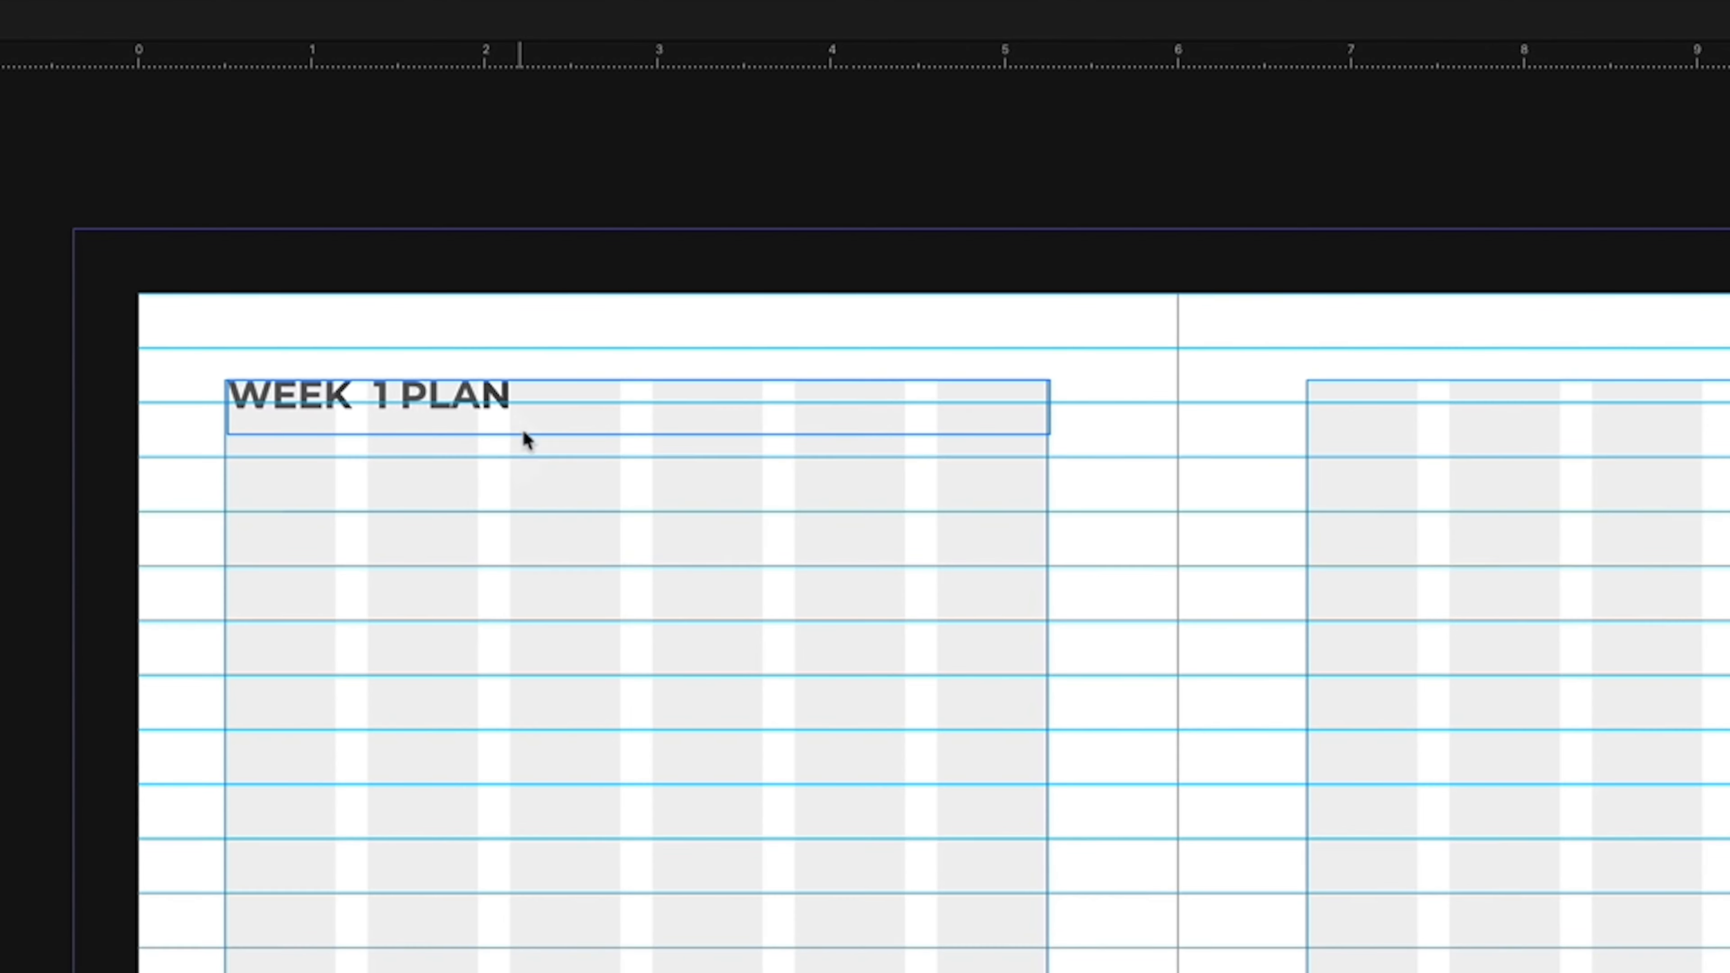
- Duplicate the line horizontally to its right and shorten the copy to the fourth column's width, about 0.6 in
click(563, 512)
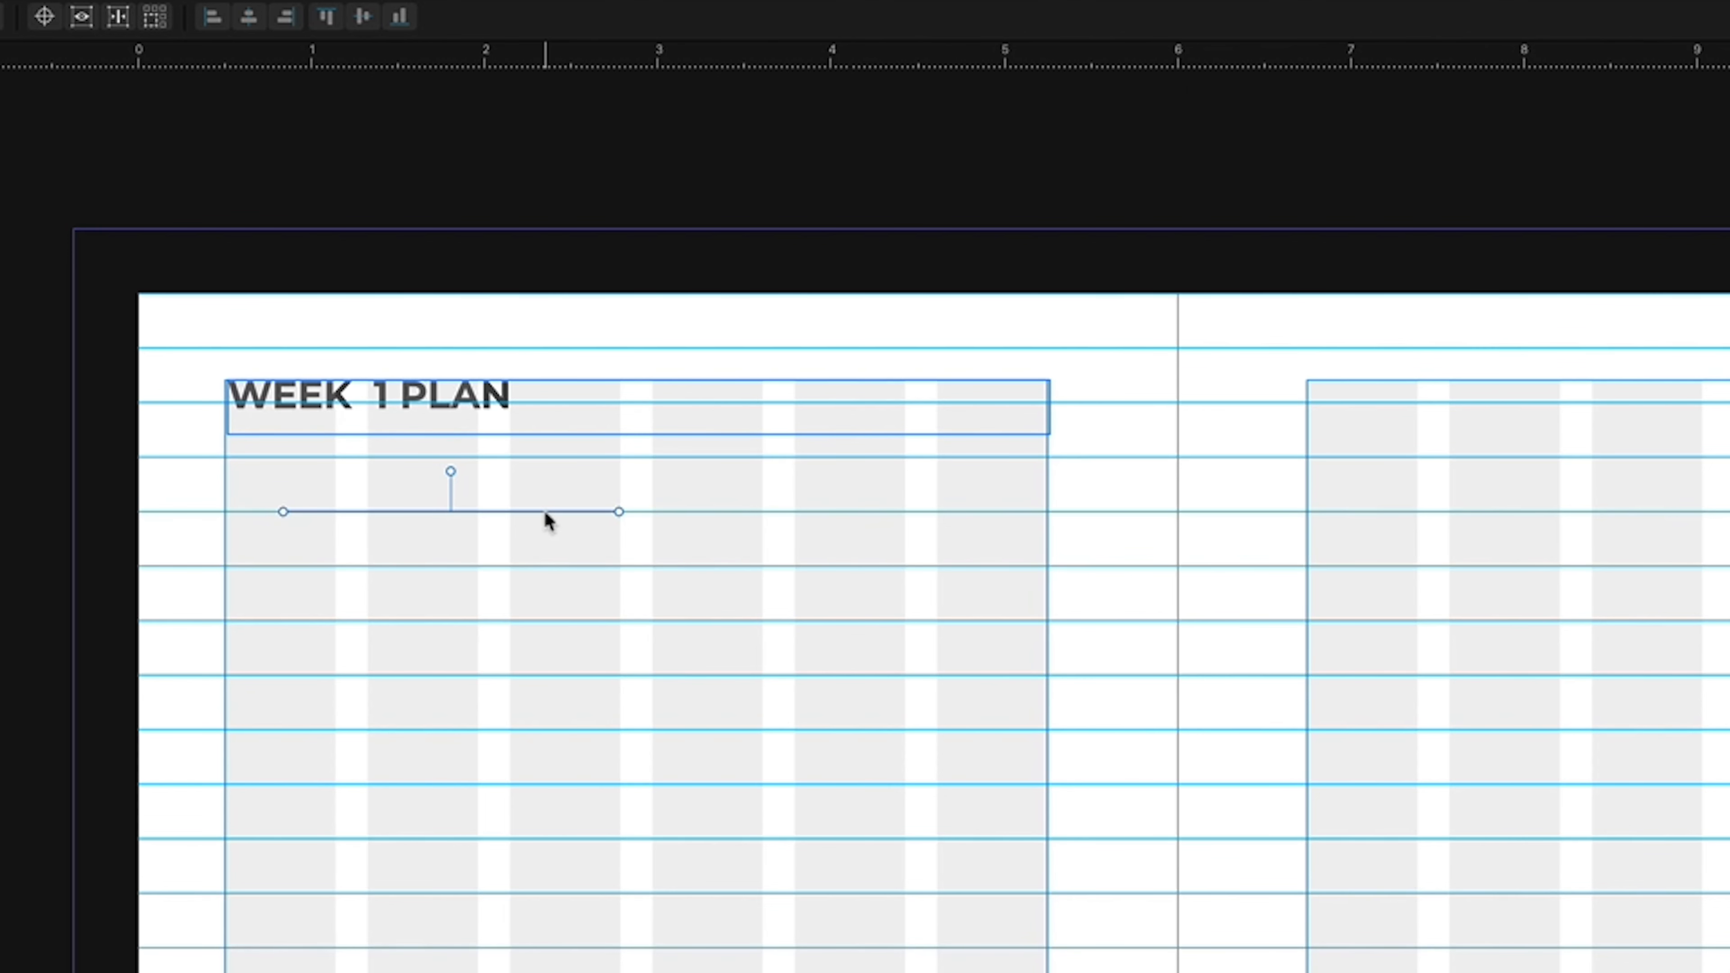
key(alt)
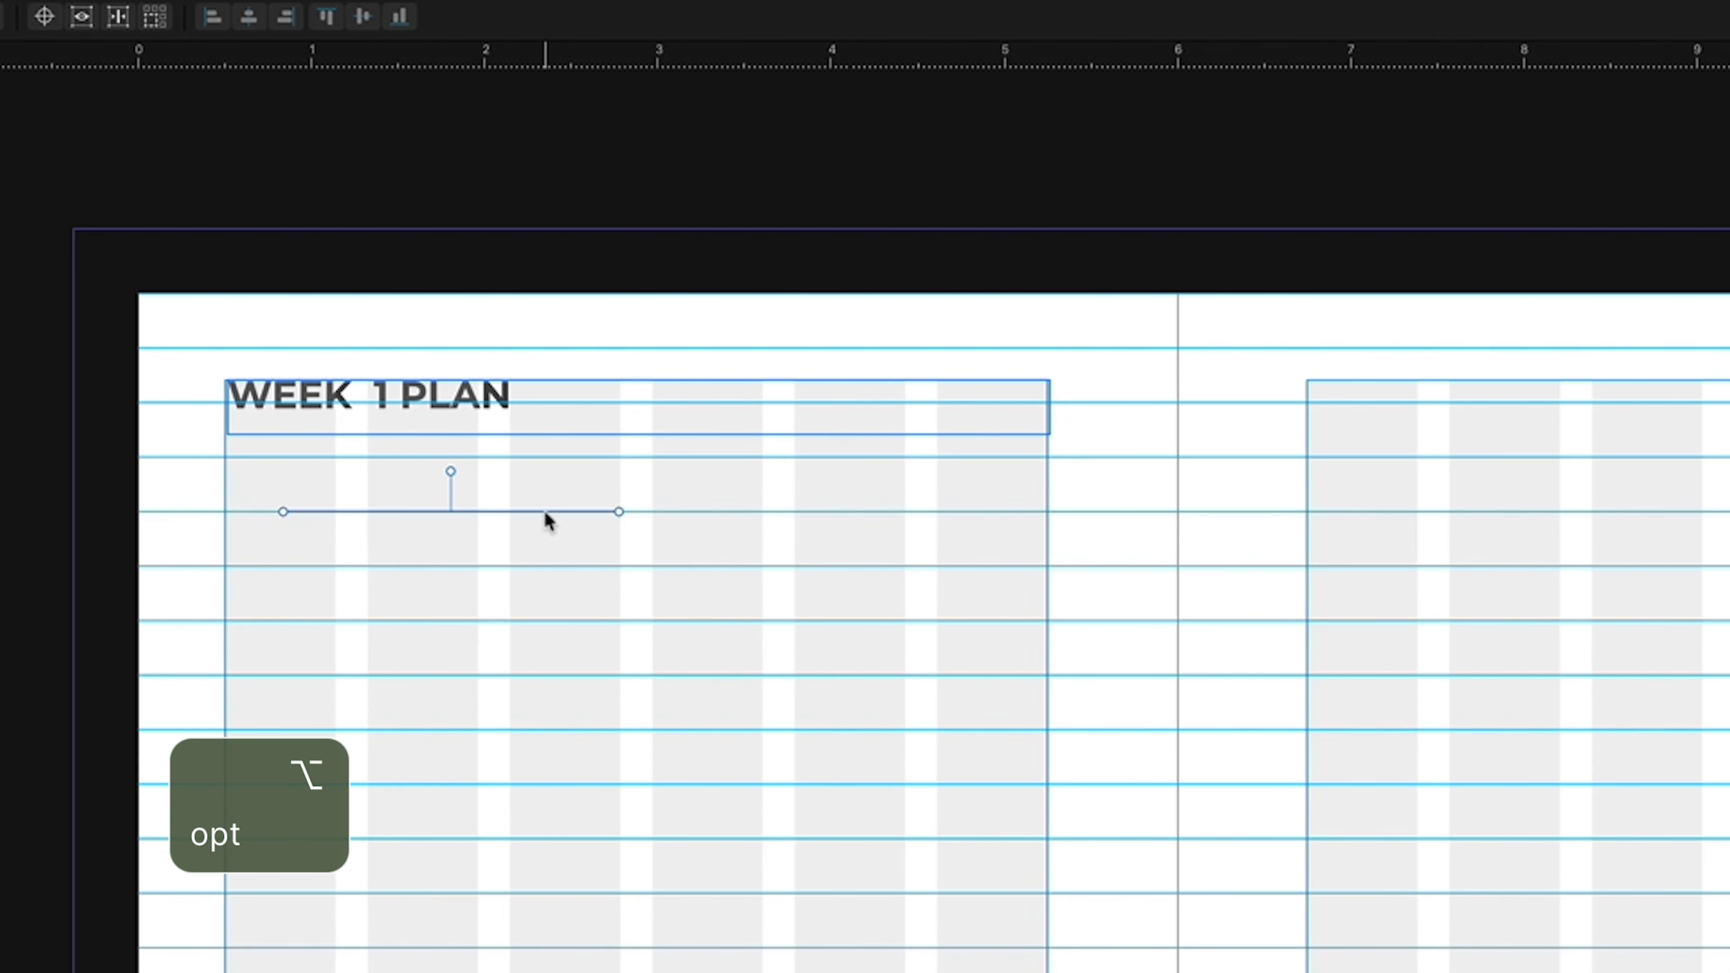
key(shift)
drag(544, 514, 913, 529)
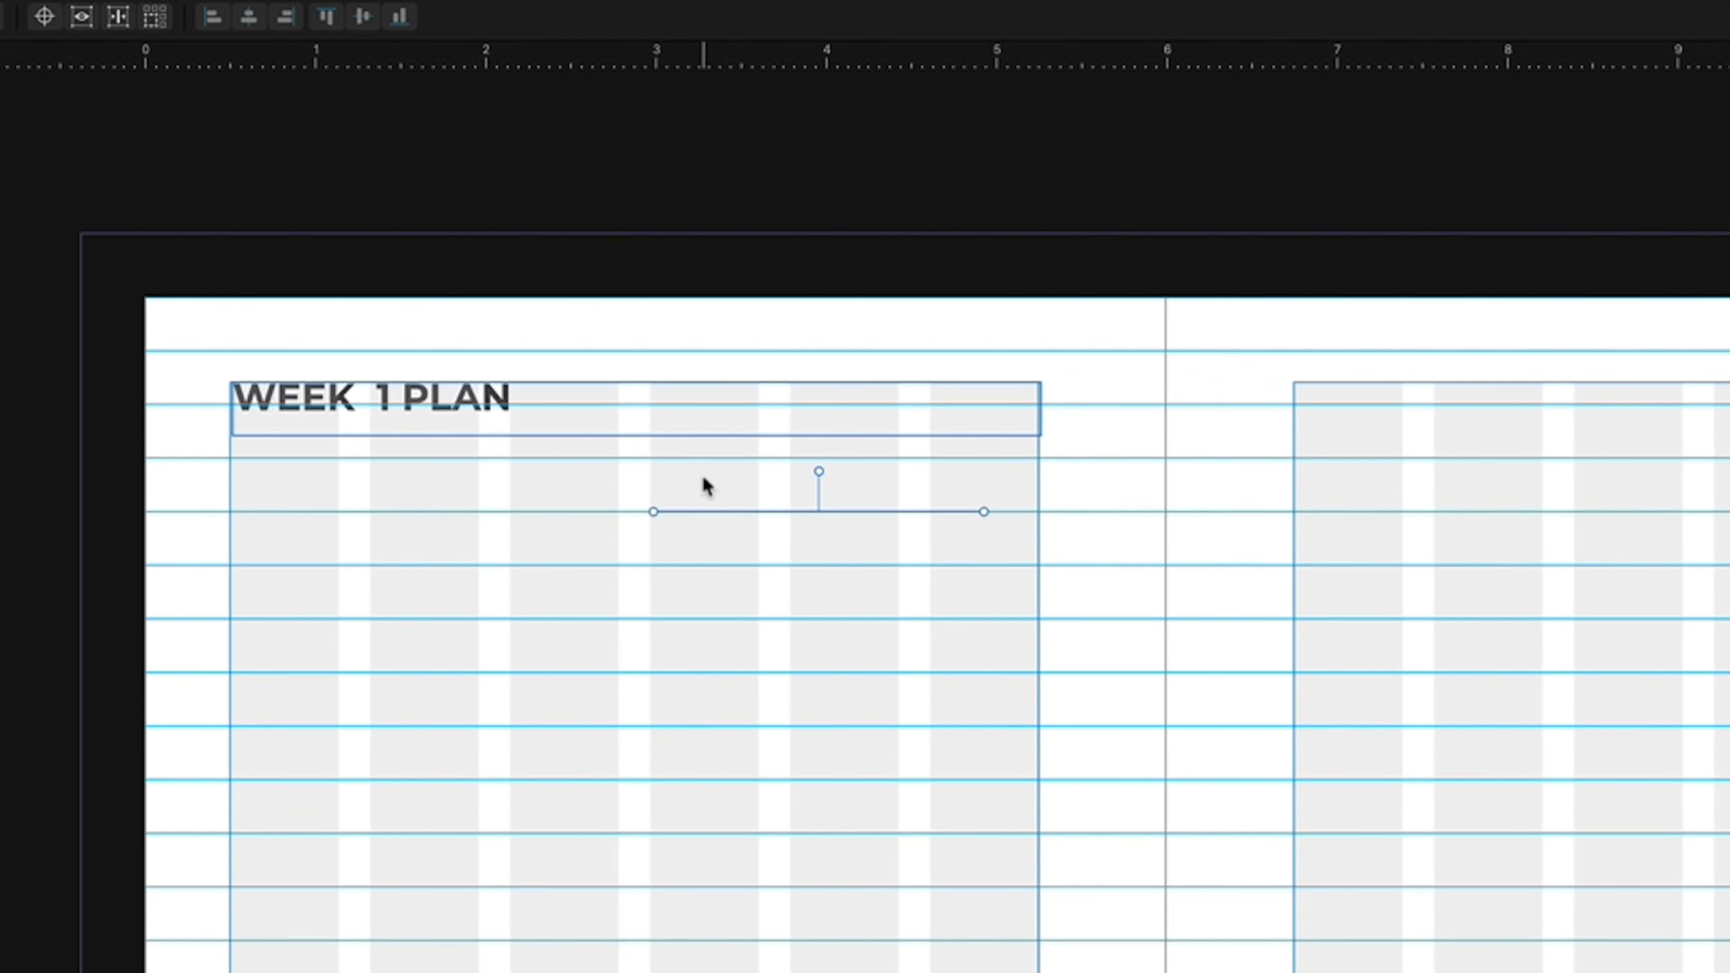
drag(982, 512, 754, 525)
- Duplicate the short line twice along the same baseline, into the fifth and sixth columns
click(703, 589)
drag(641, 487, 807, 544)
drag(675, 512, 954, 518)
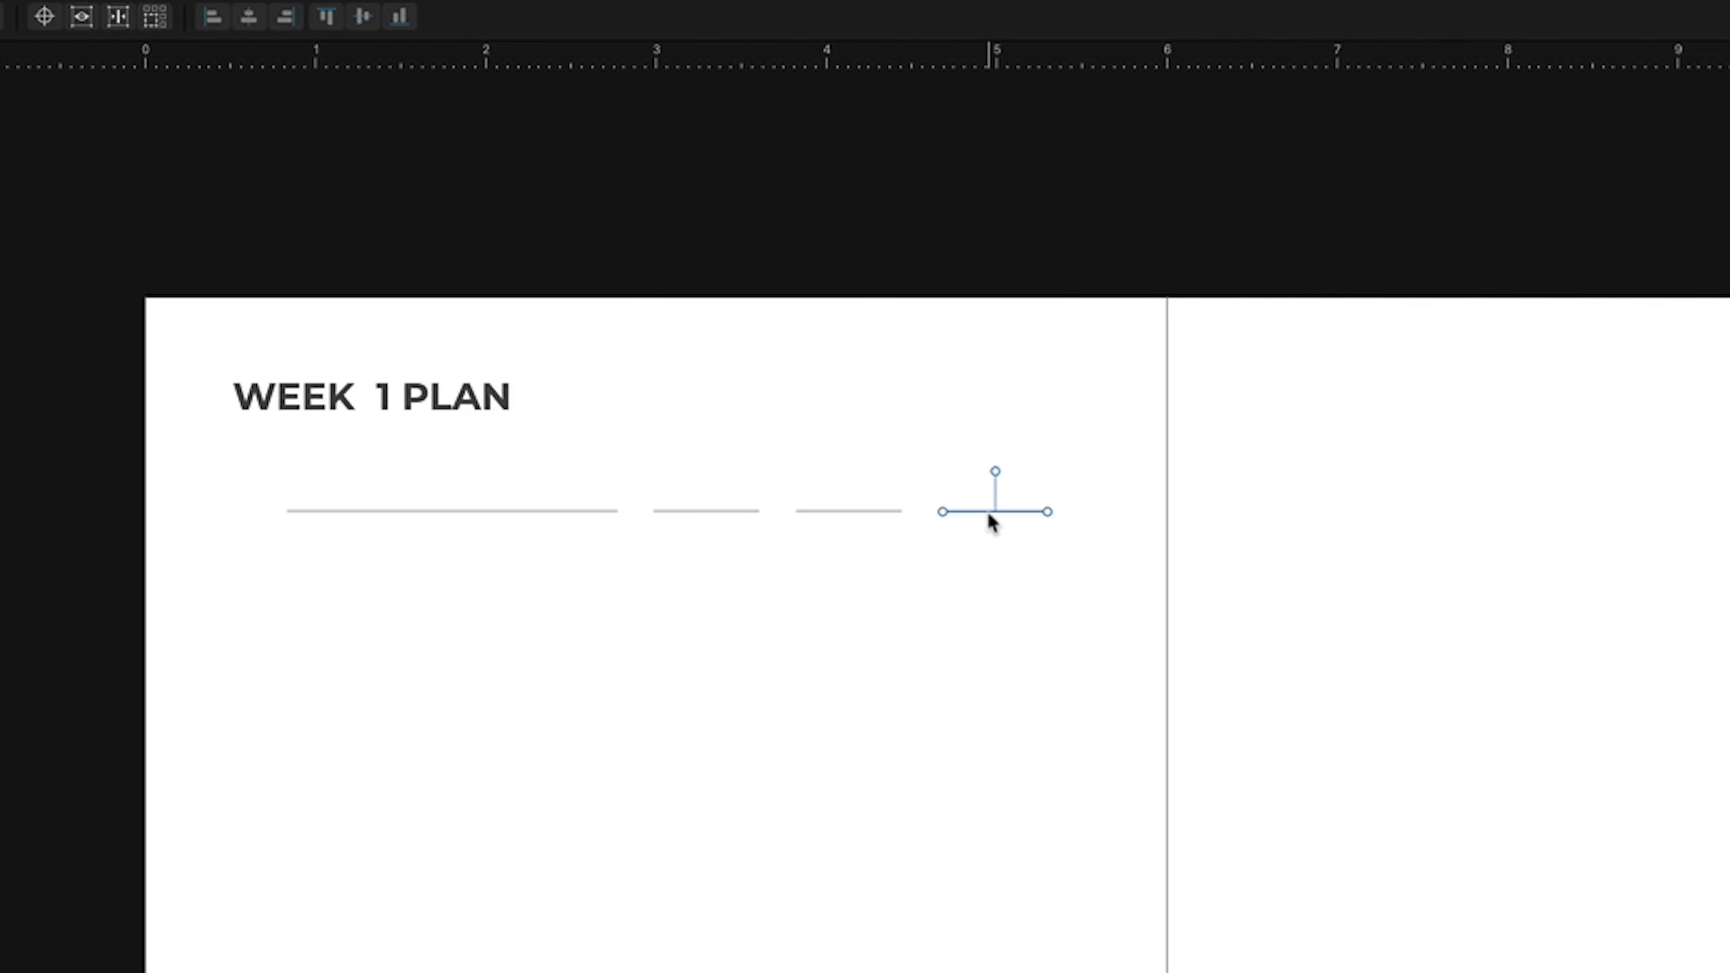
- Nudge the last short line left so it ends at the margin, and preview the page without guides
key(ctrl+w)
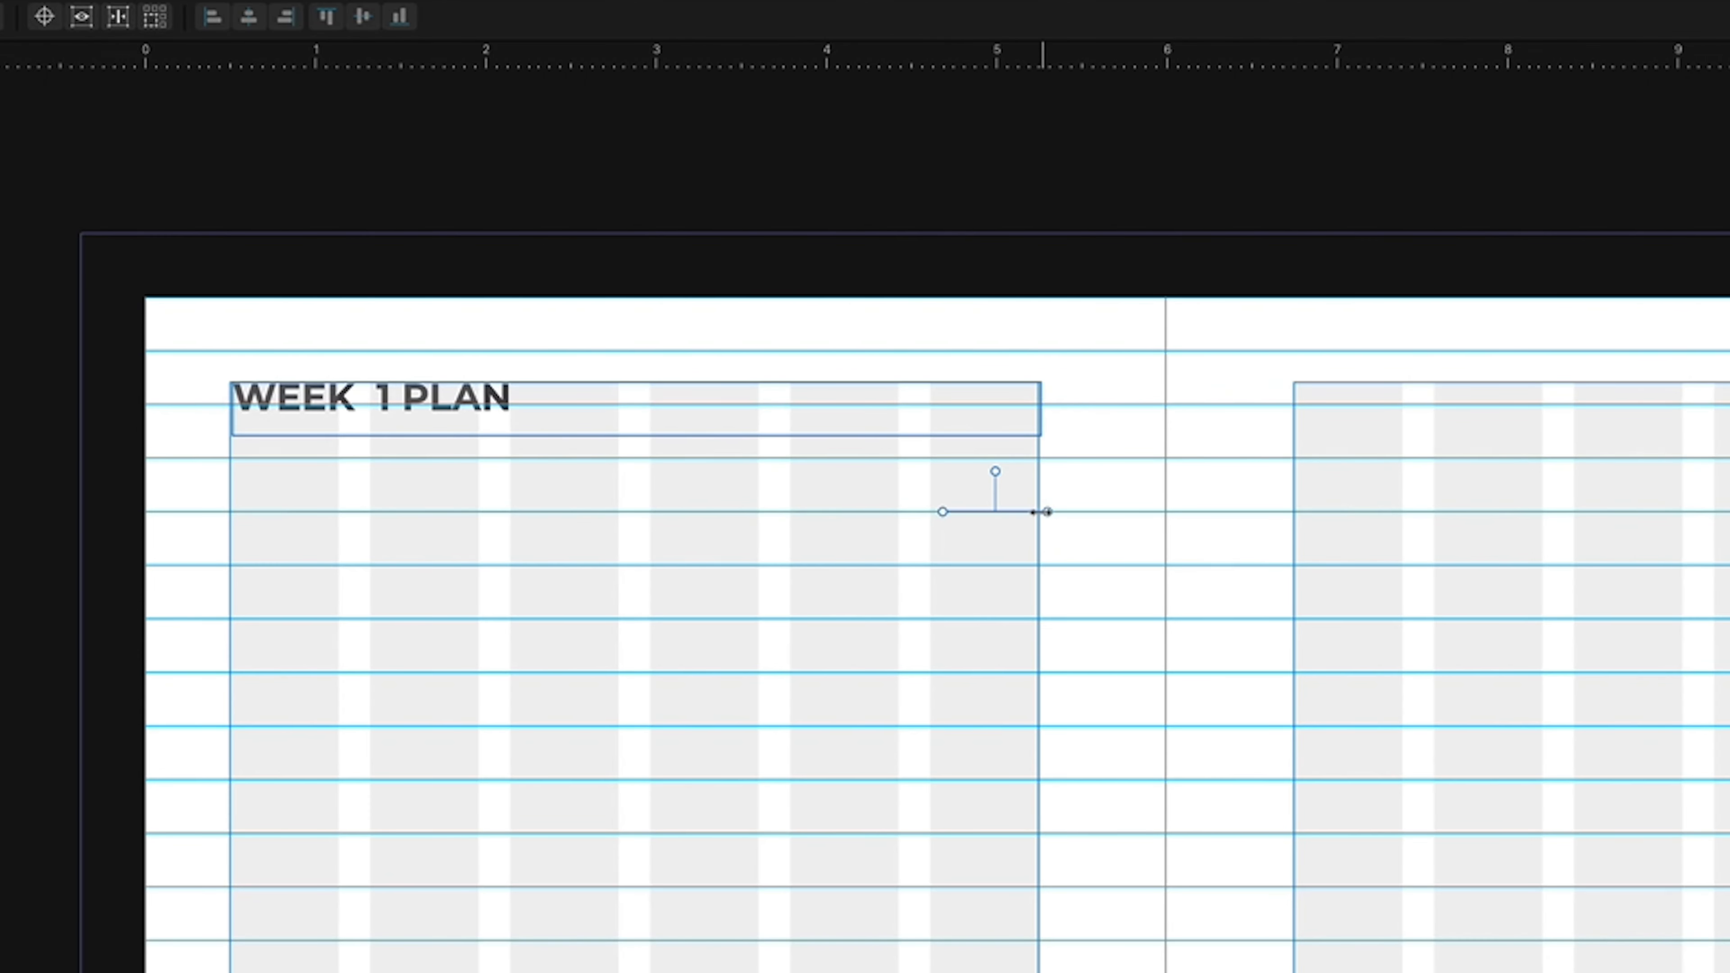
key(Left)
key(Left)
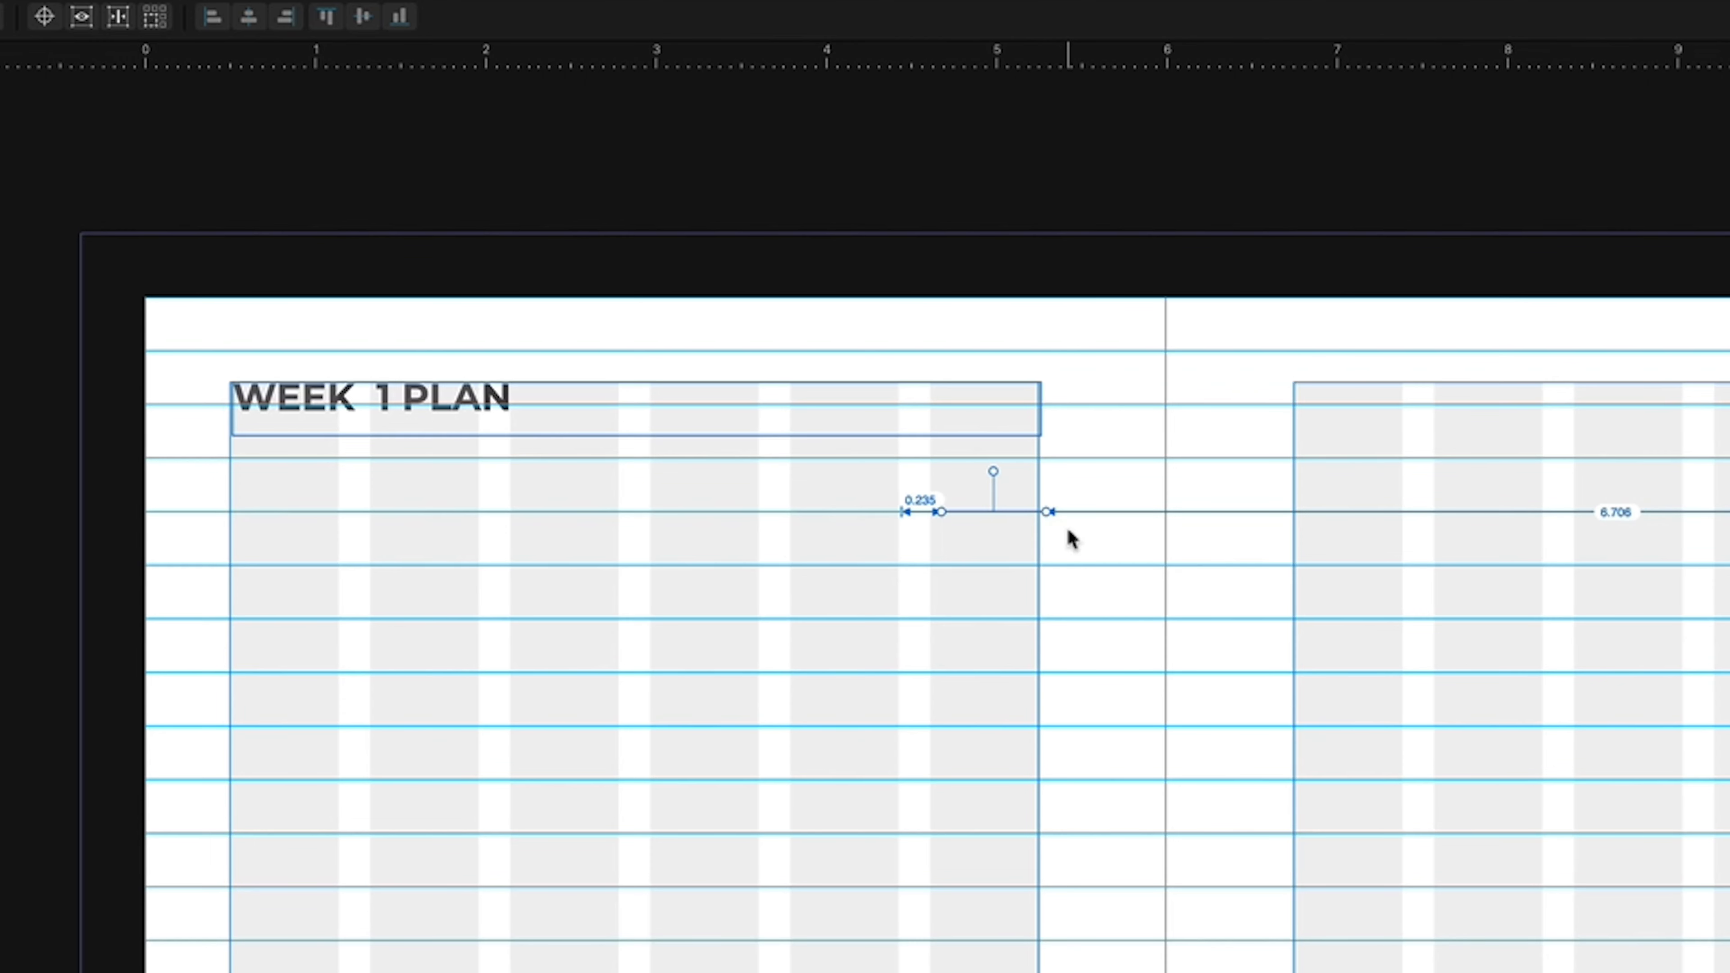
key(Left)
key(Left)
key(Left)
key(Left)
key(w)
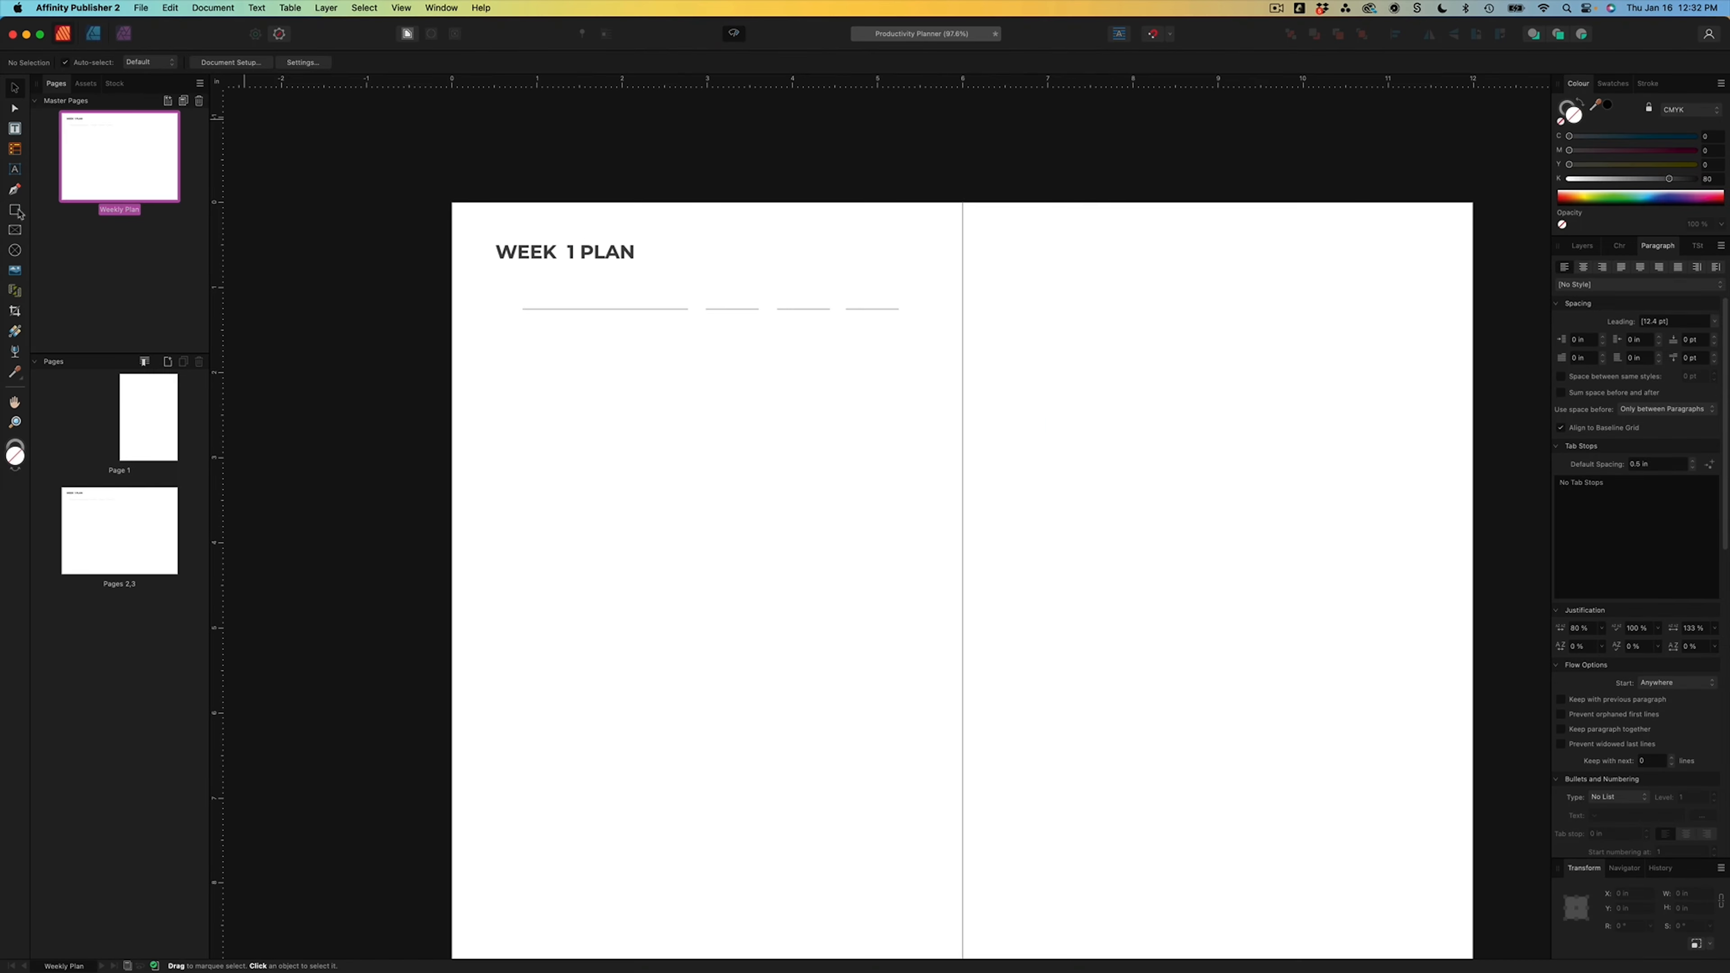
- Draw an unfilled checkbox square about 0.19 in wide with a 0.5 pt stroke at the left margin, resting on the lines' baseline
click(16, 211)
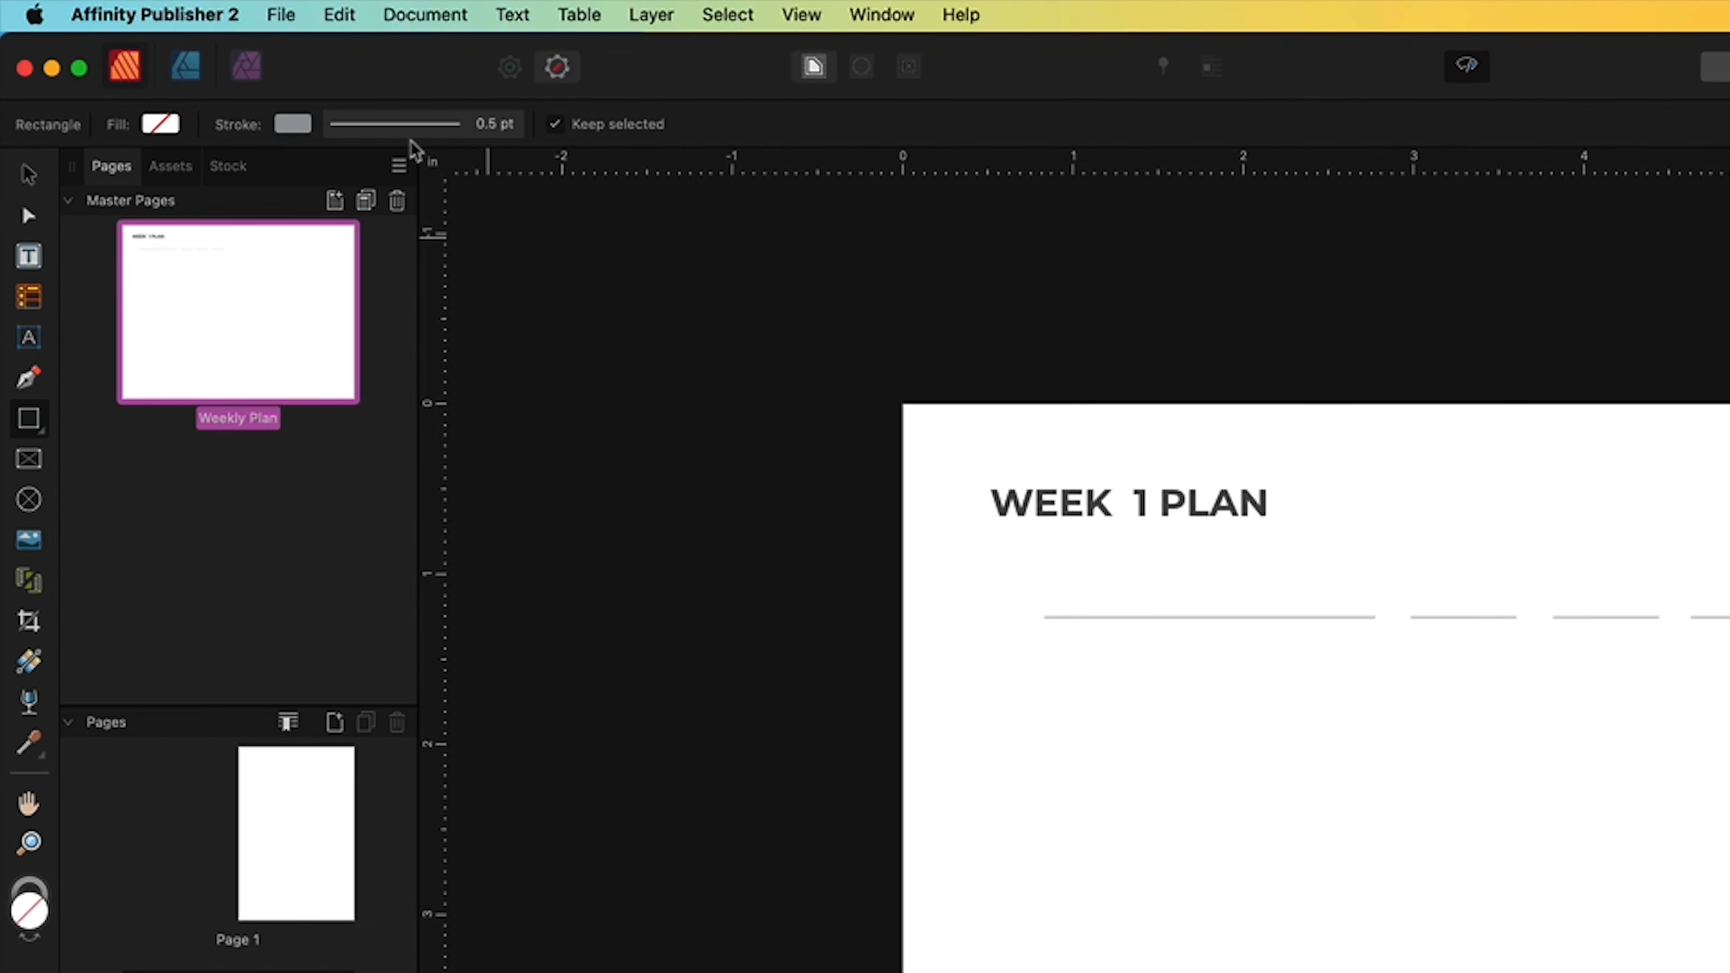
key(ctrl+w)
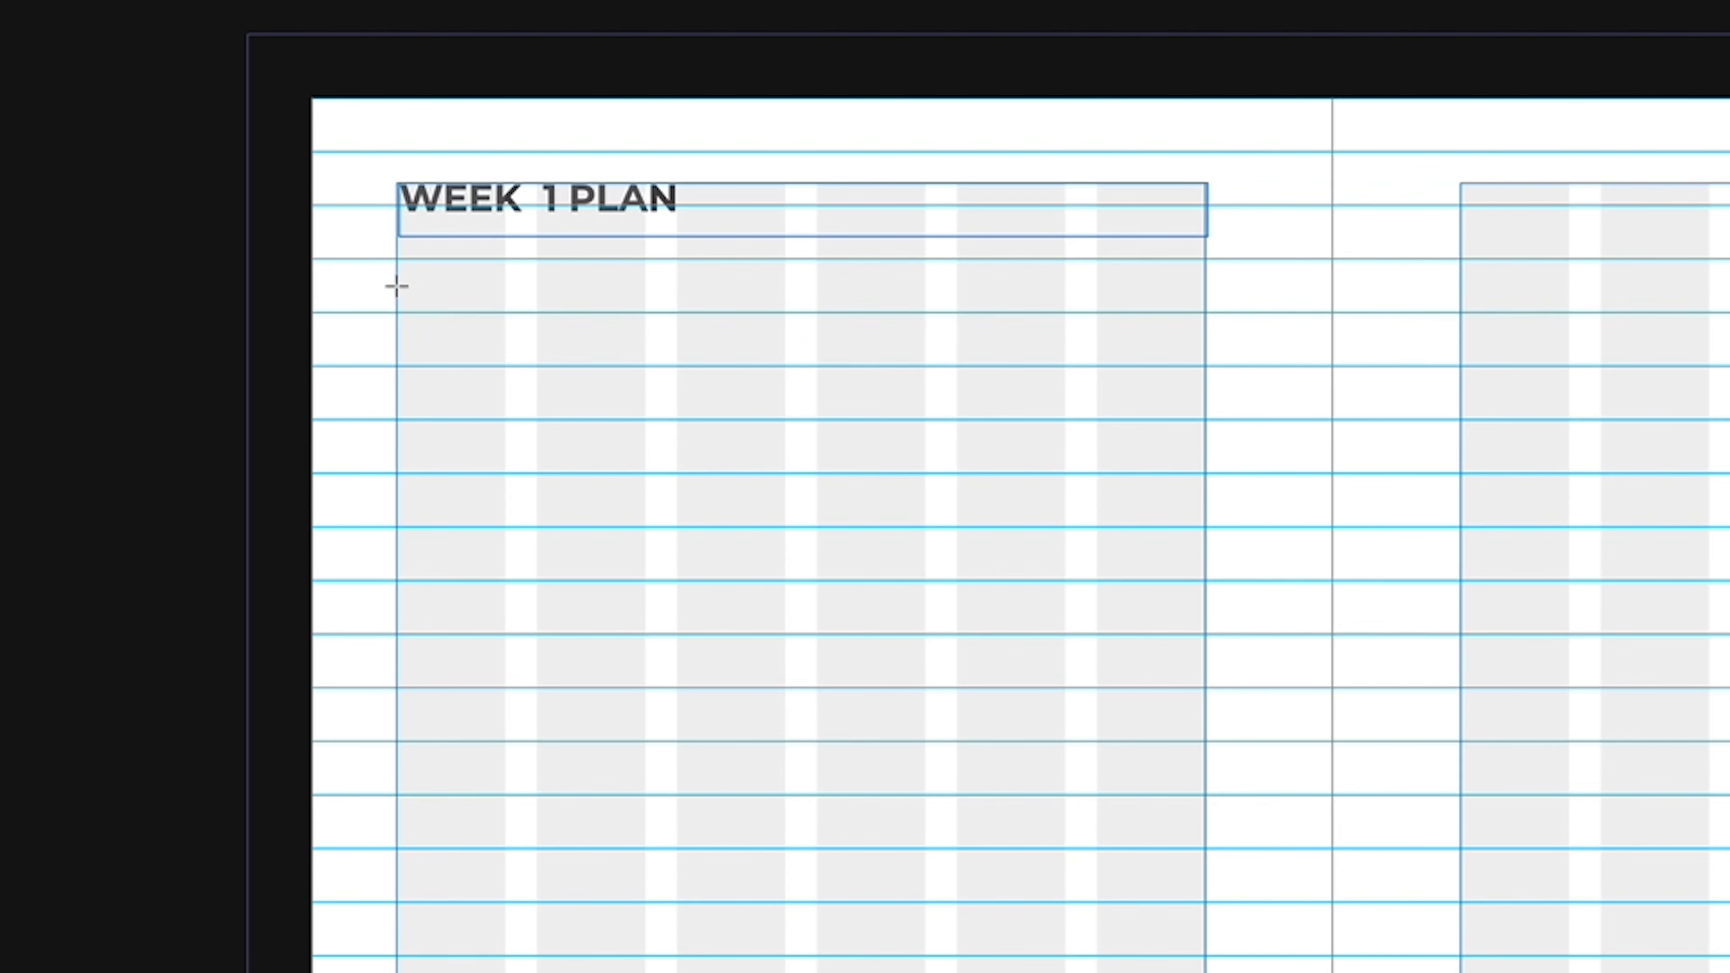
key(shift)
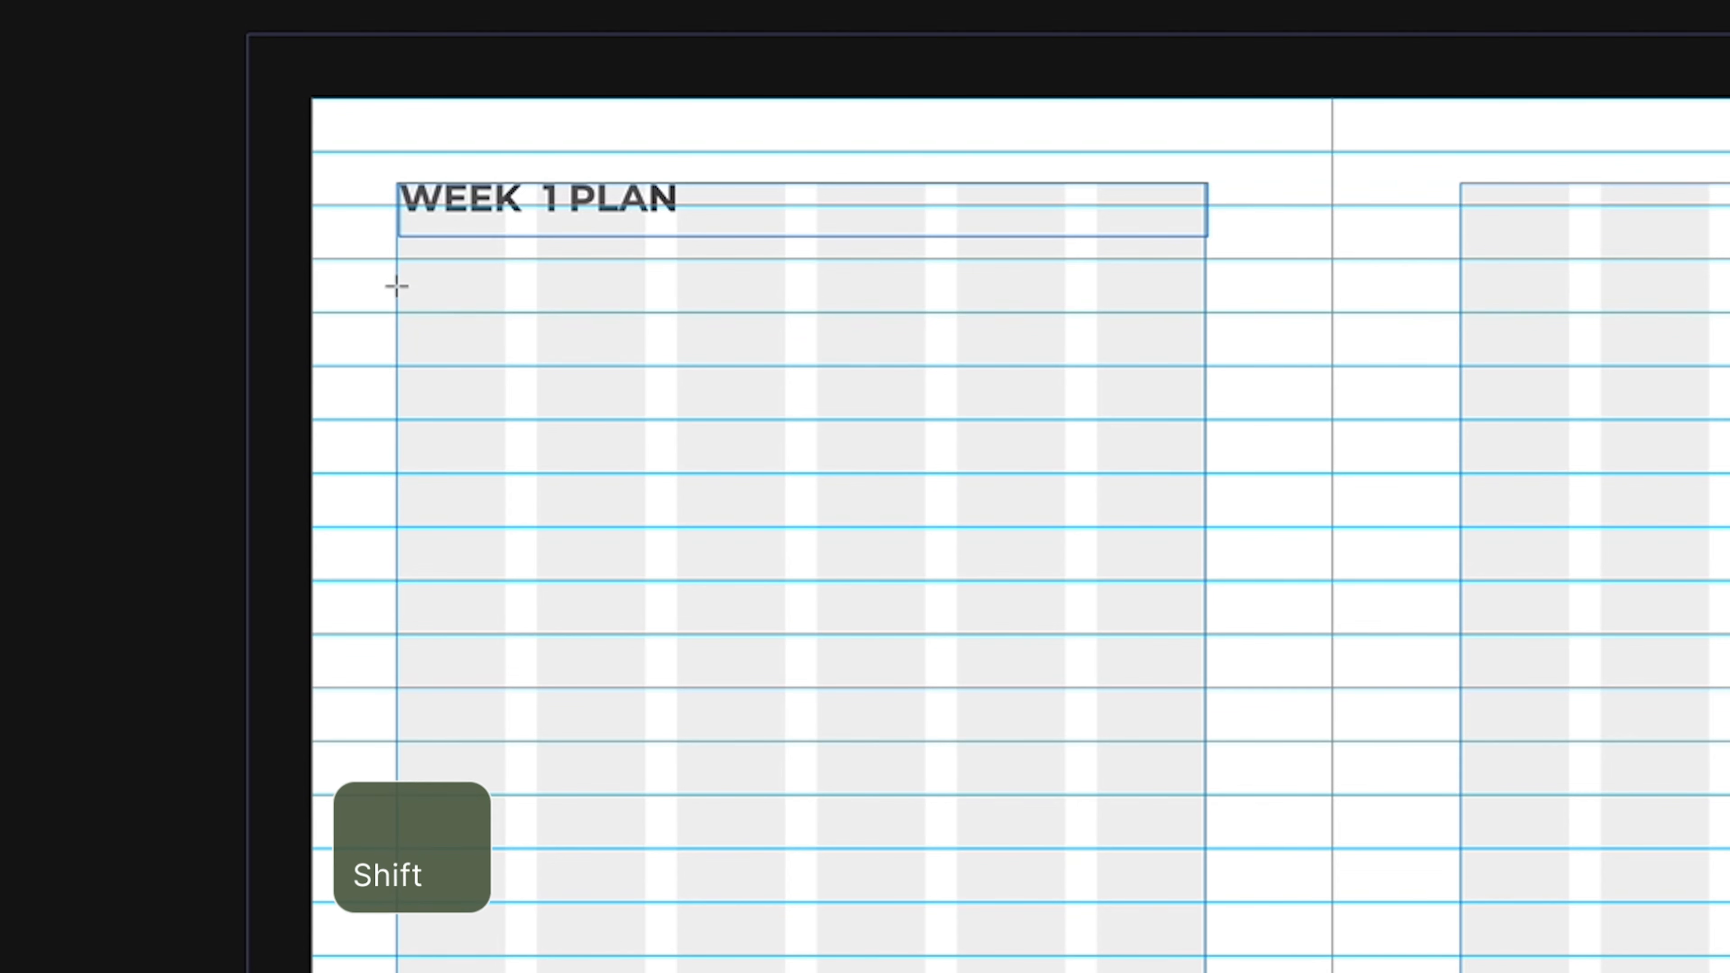
drag(397, 286, 429, 312)
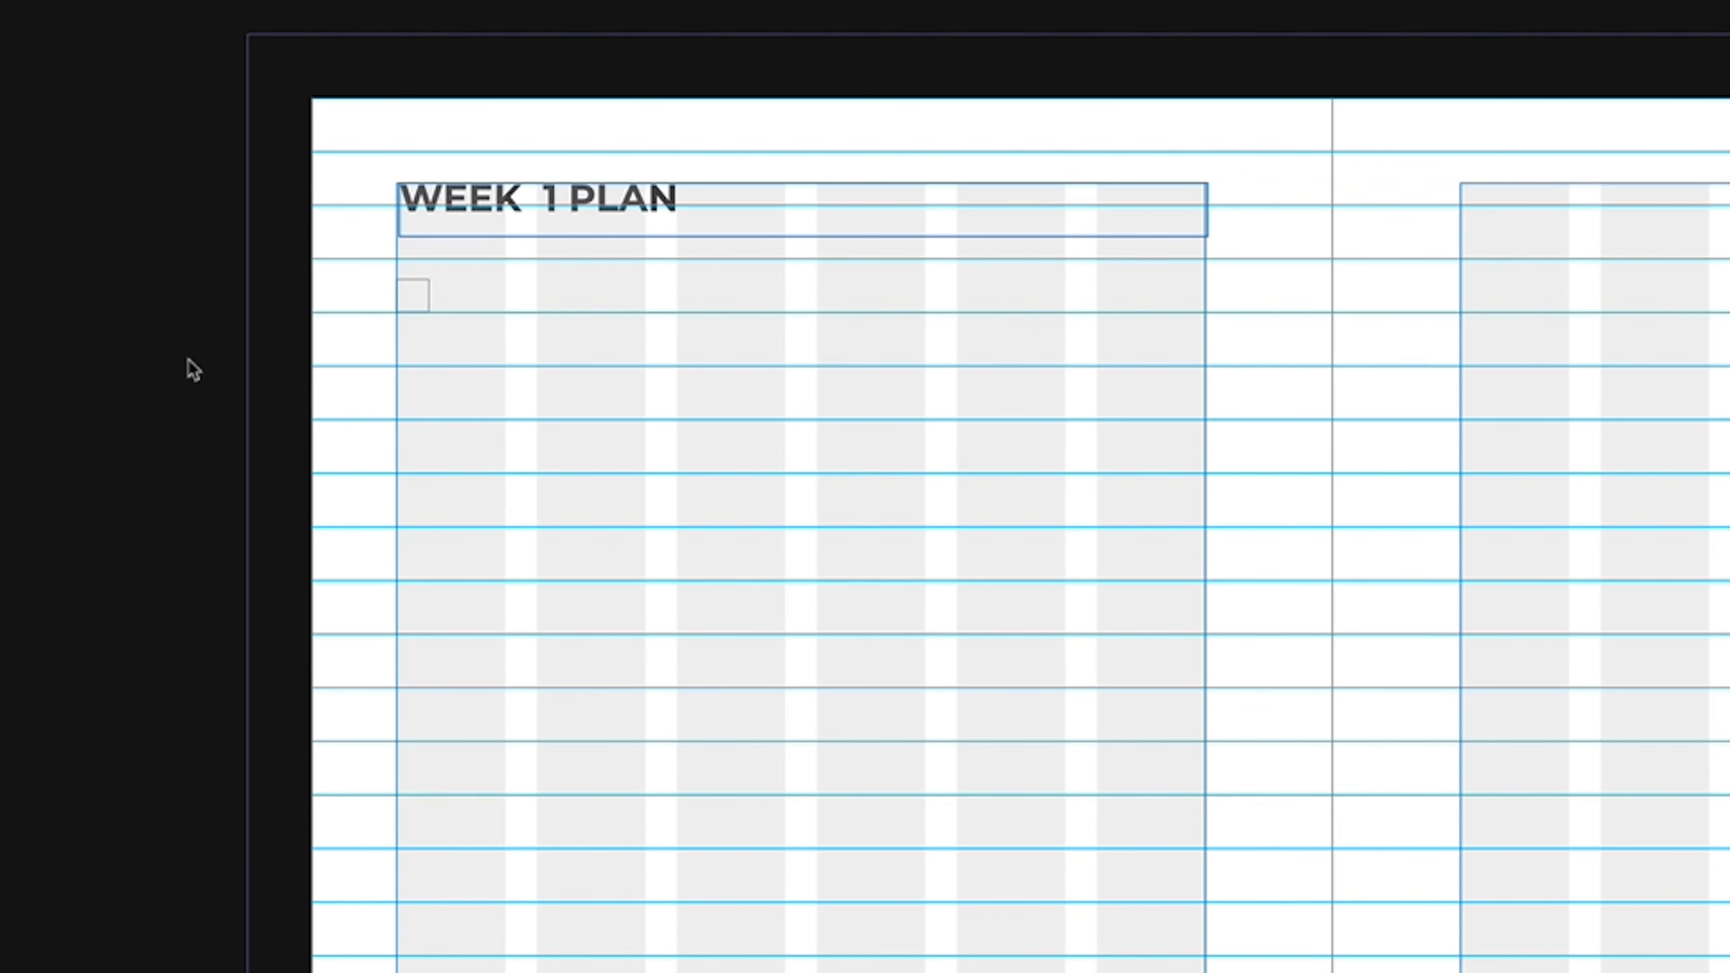
key(w)
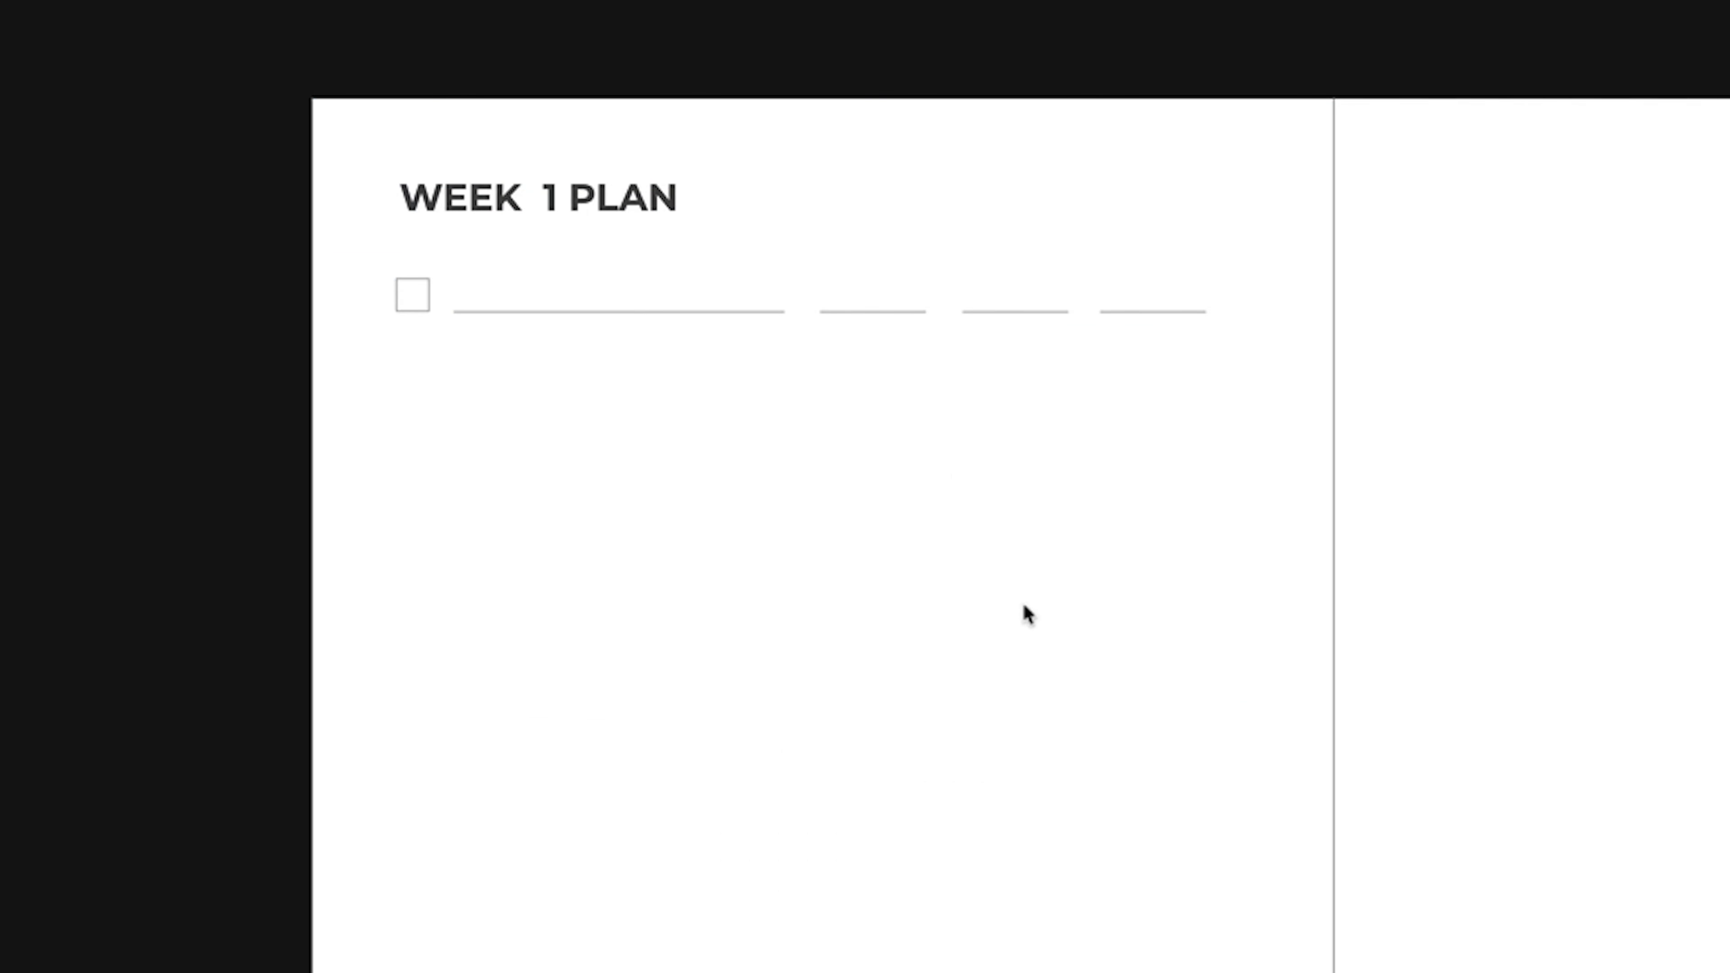
- Select the checkbox and all four lines and move them down by one baseline grid row
drag(359, 257, 1280, 441)
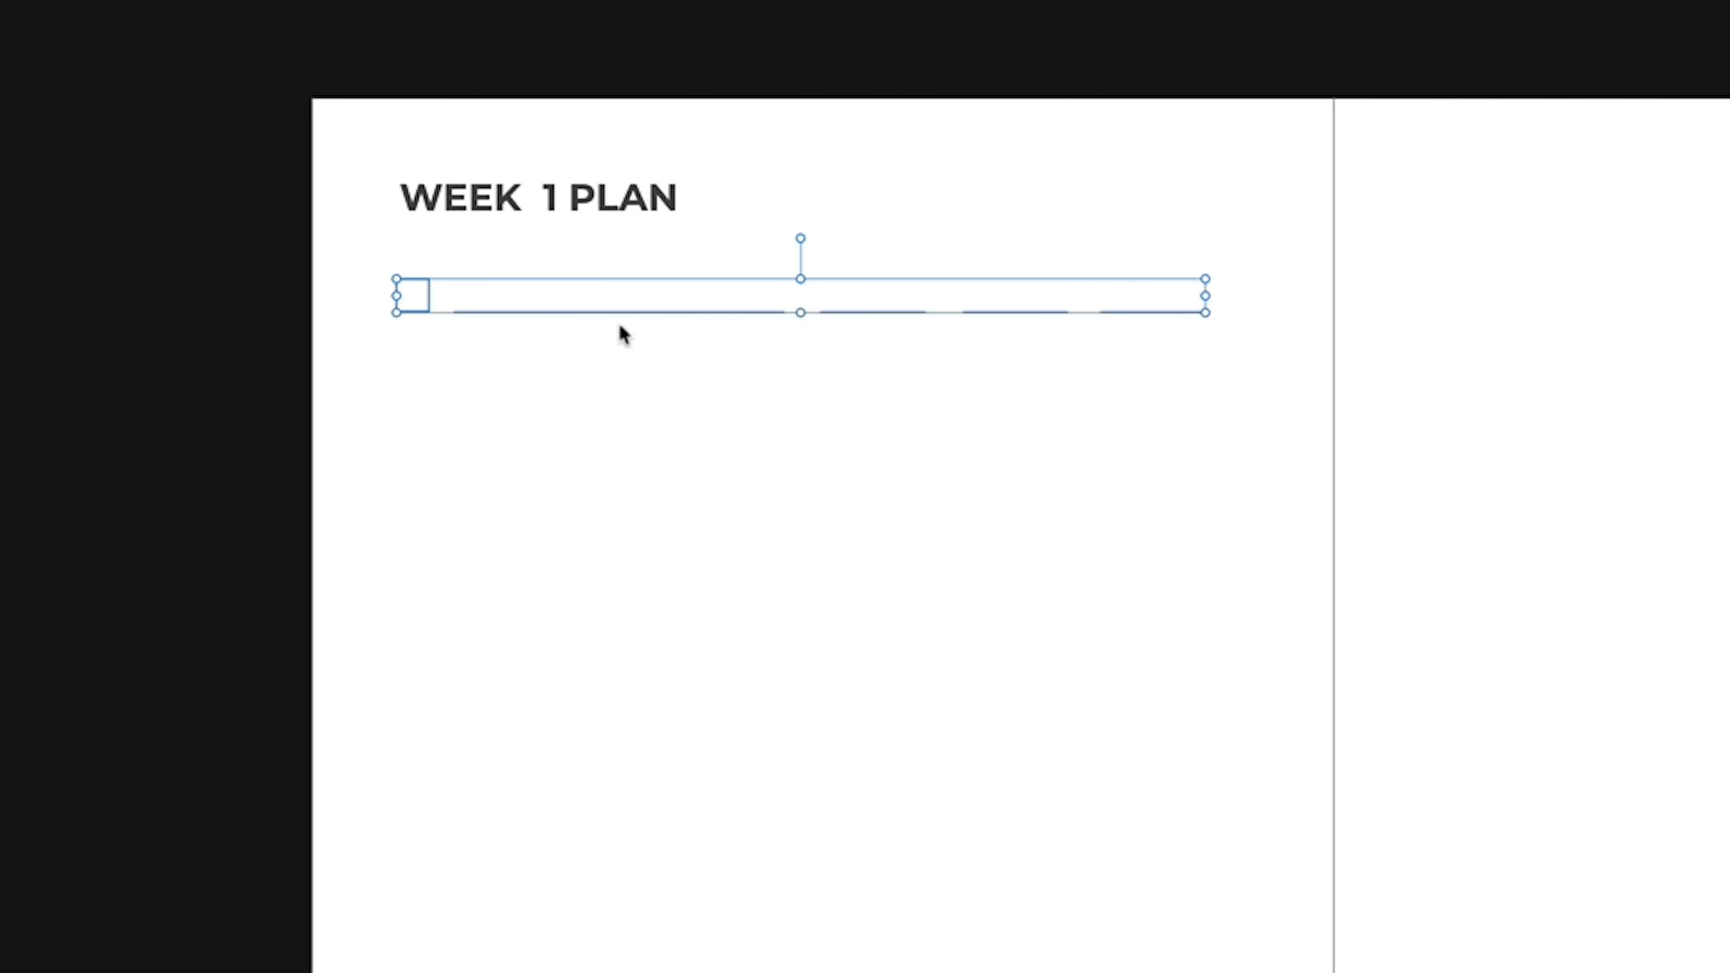
key(w)
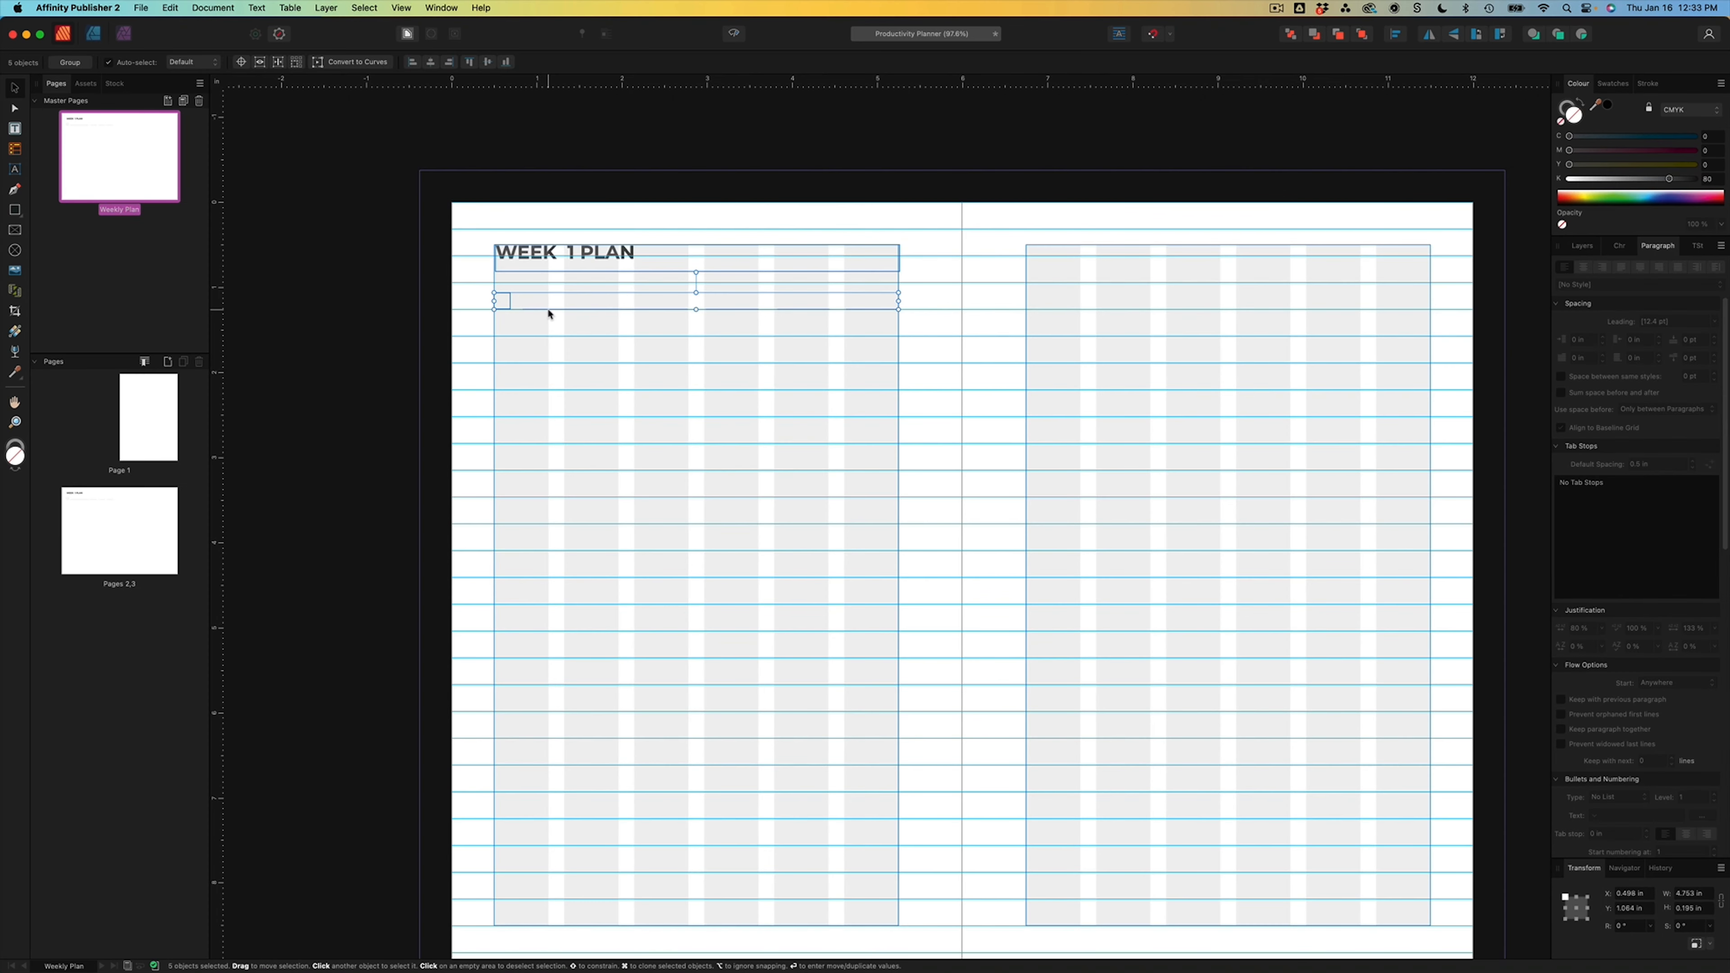
mouse_move(548, 313)
mouse_down()
mouse_move(545, 346)
mouse_move(571, 340)
mouse_move(498, 340)
mouse_move(726, 468)
mouse_move(579, 386)
mouse_move(550, 339)
mouse_up()
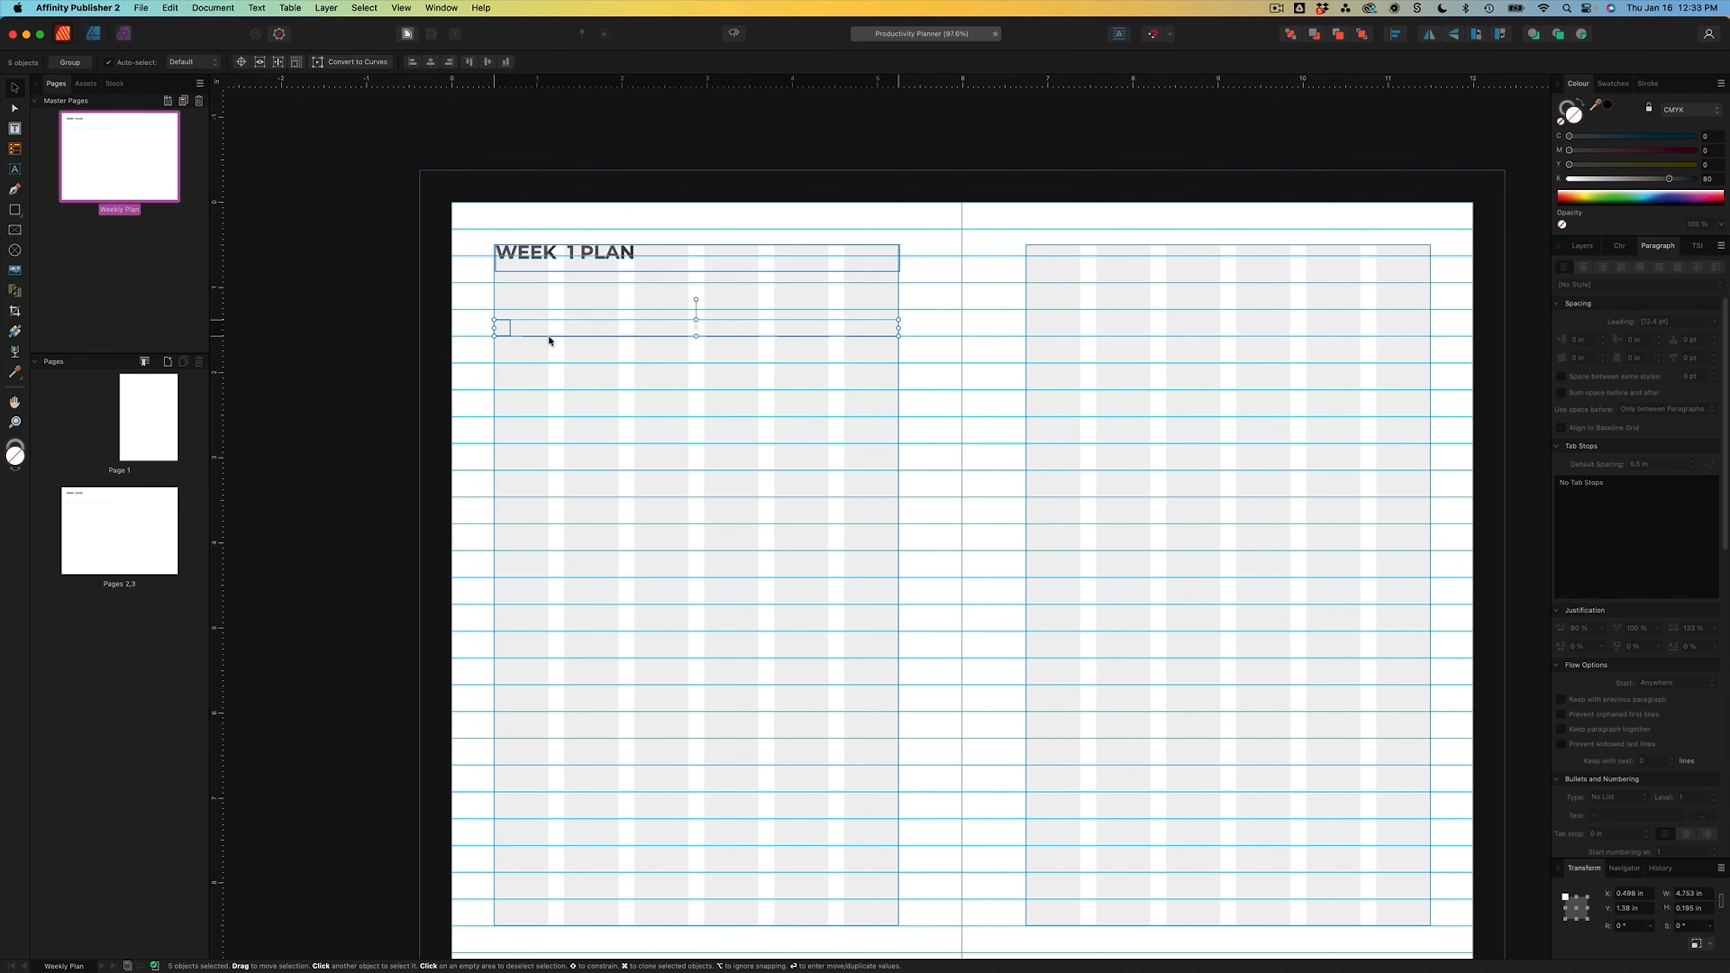
click(486, 409)
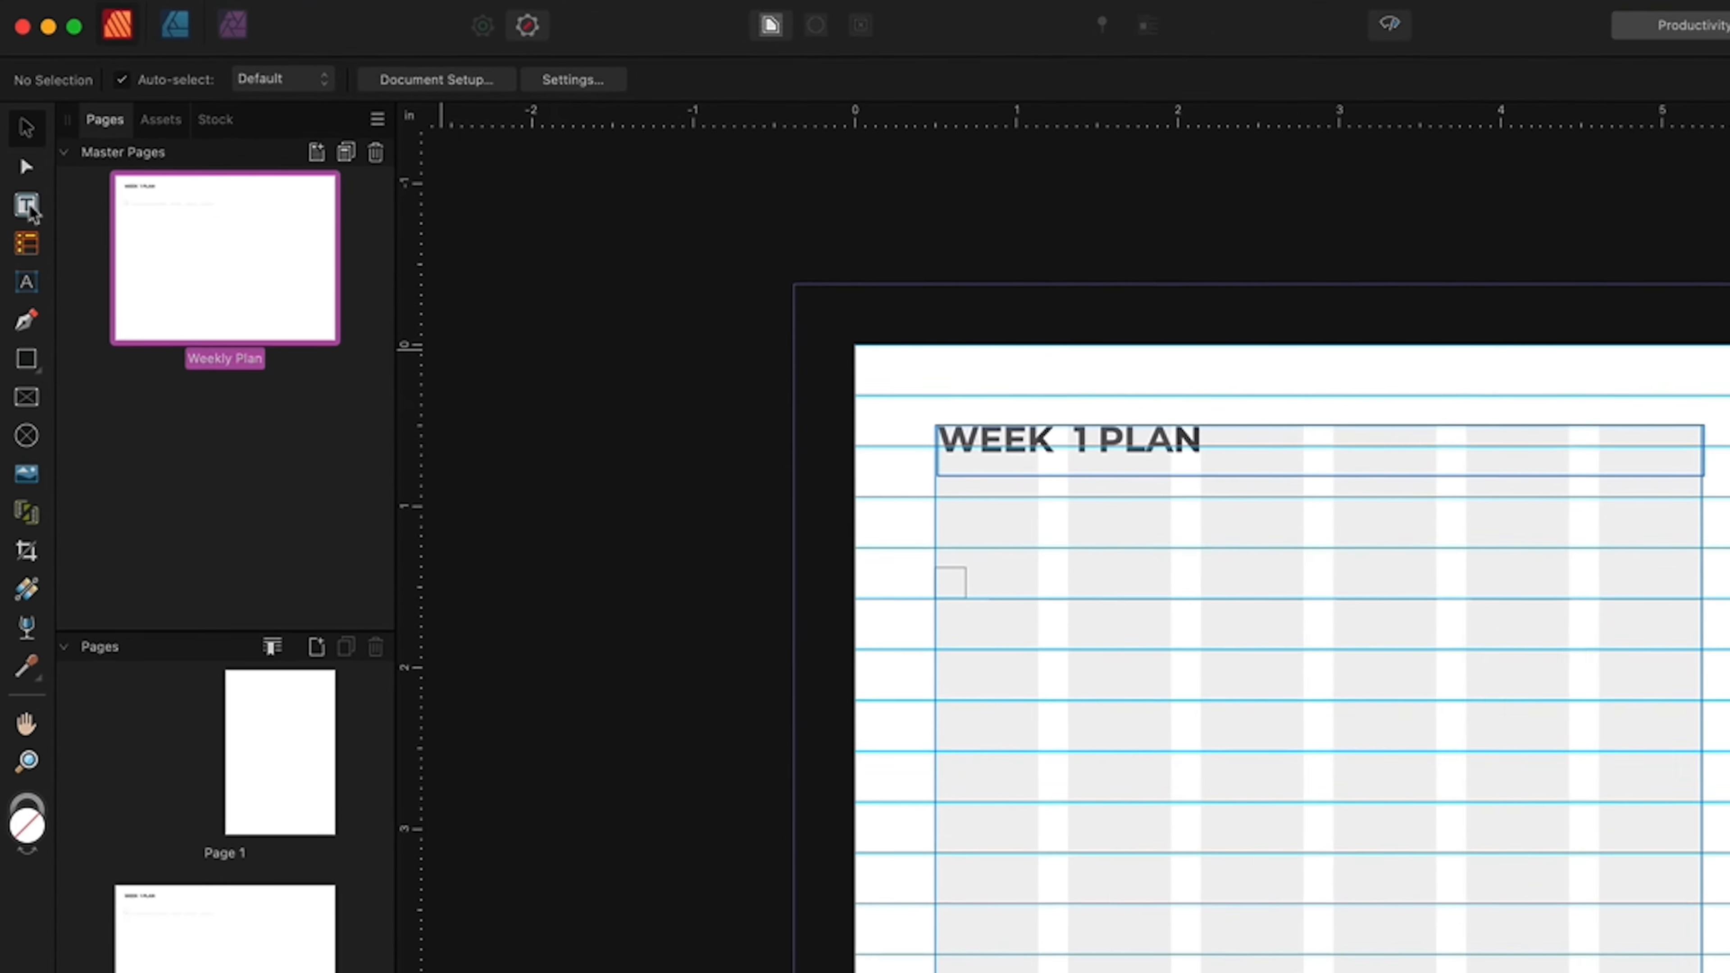
- Add a text frame about 1.6 in wide below the heading at the left margin, enter TASK and select all its text
click(15, 128)
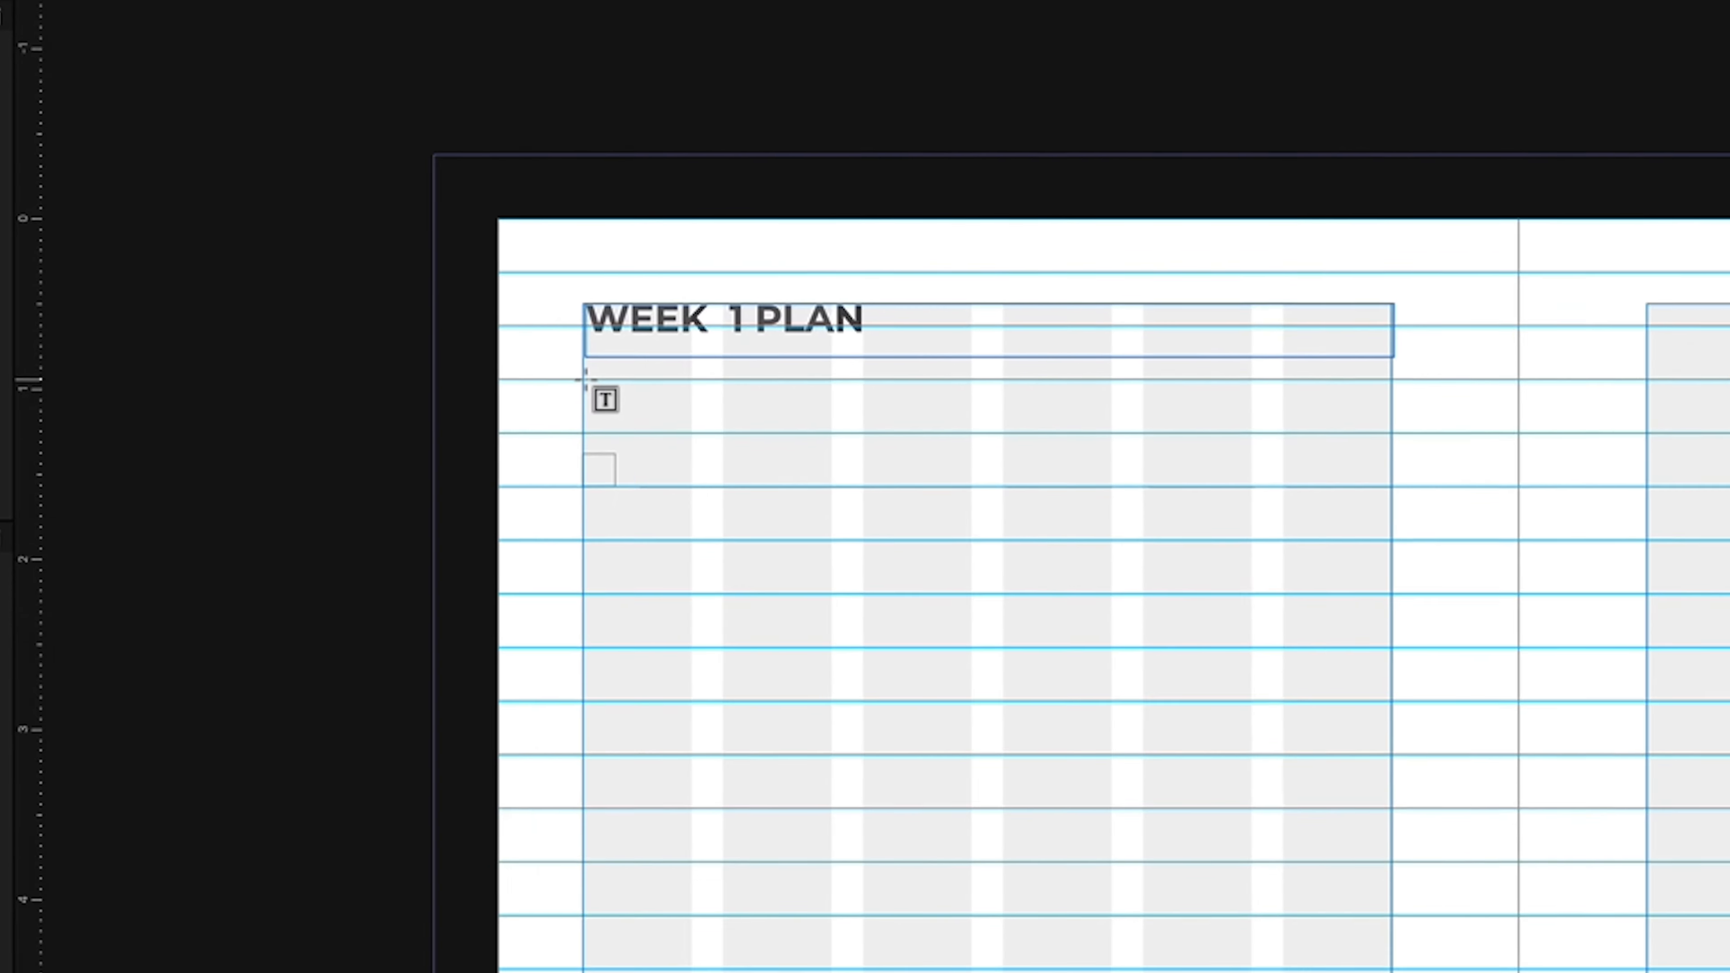
drag(988, 522, 1254, 545)
drag(710, 352, 715, 360)
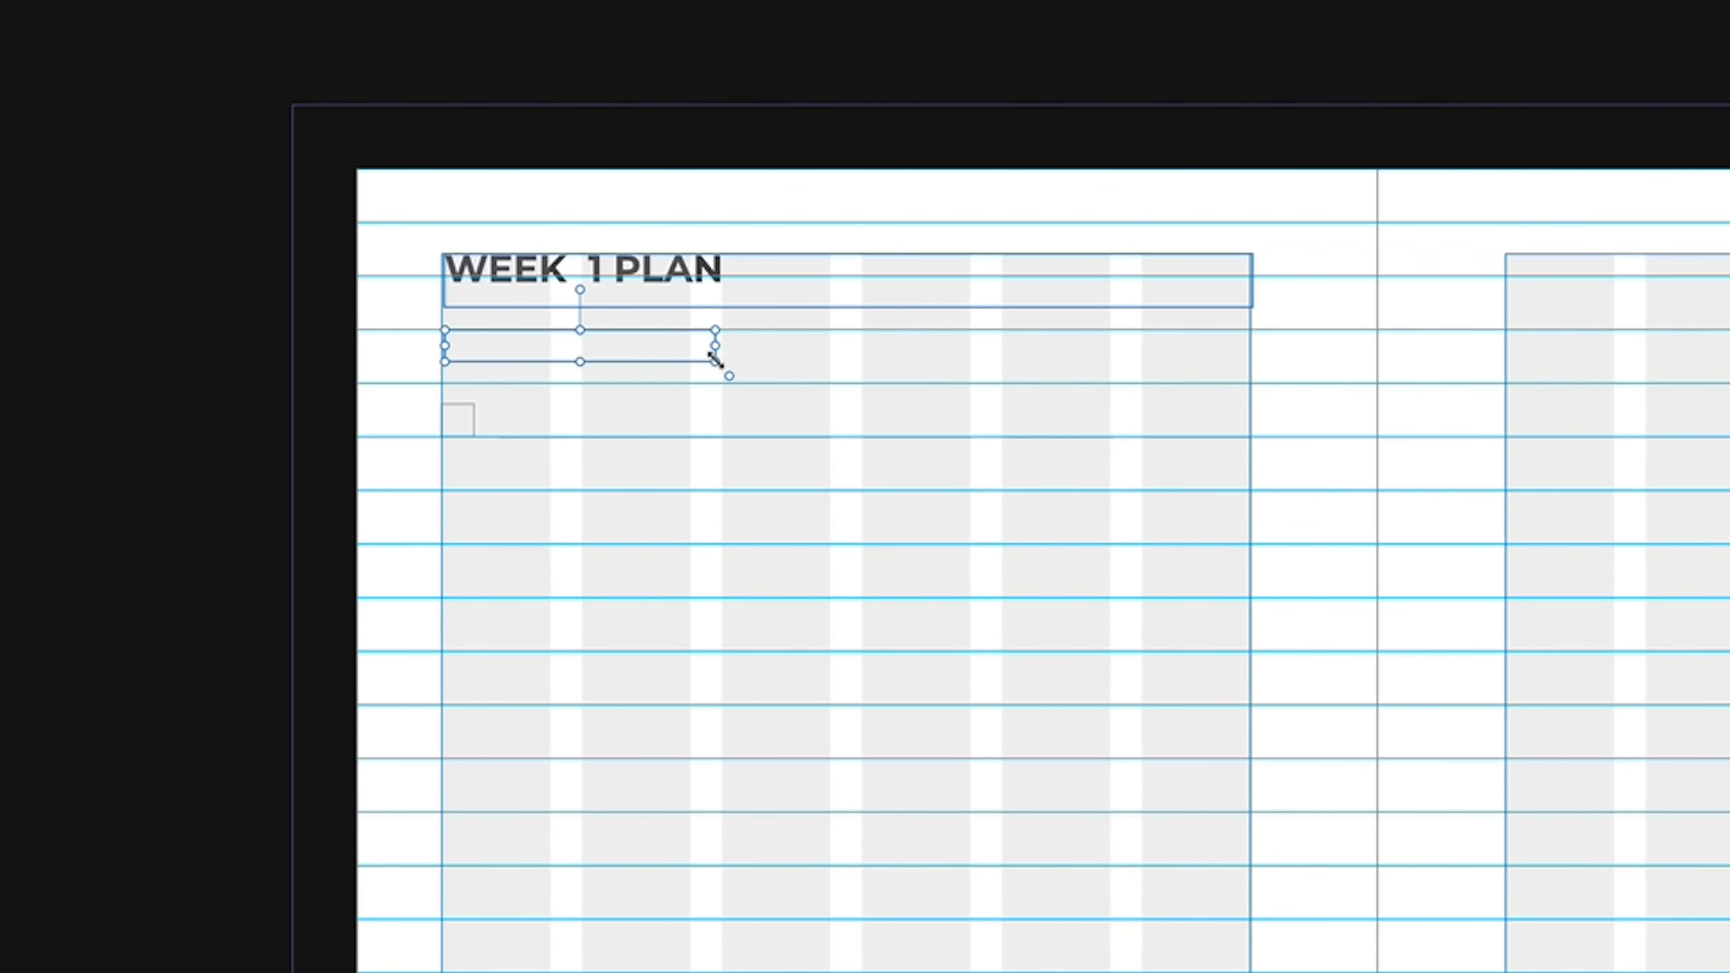
text(TASK)
key(ctrl+a)
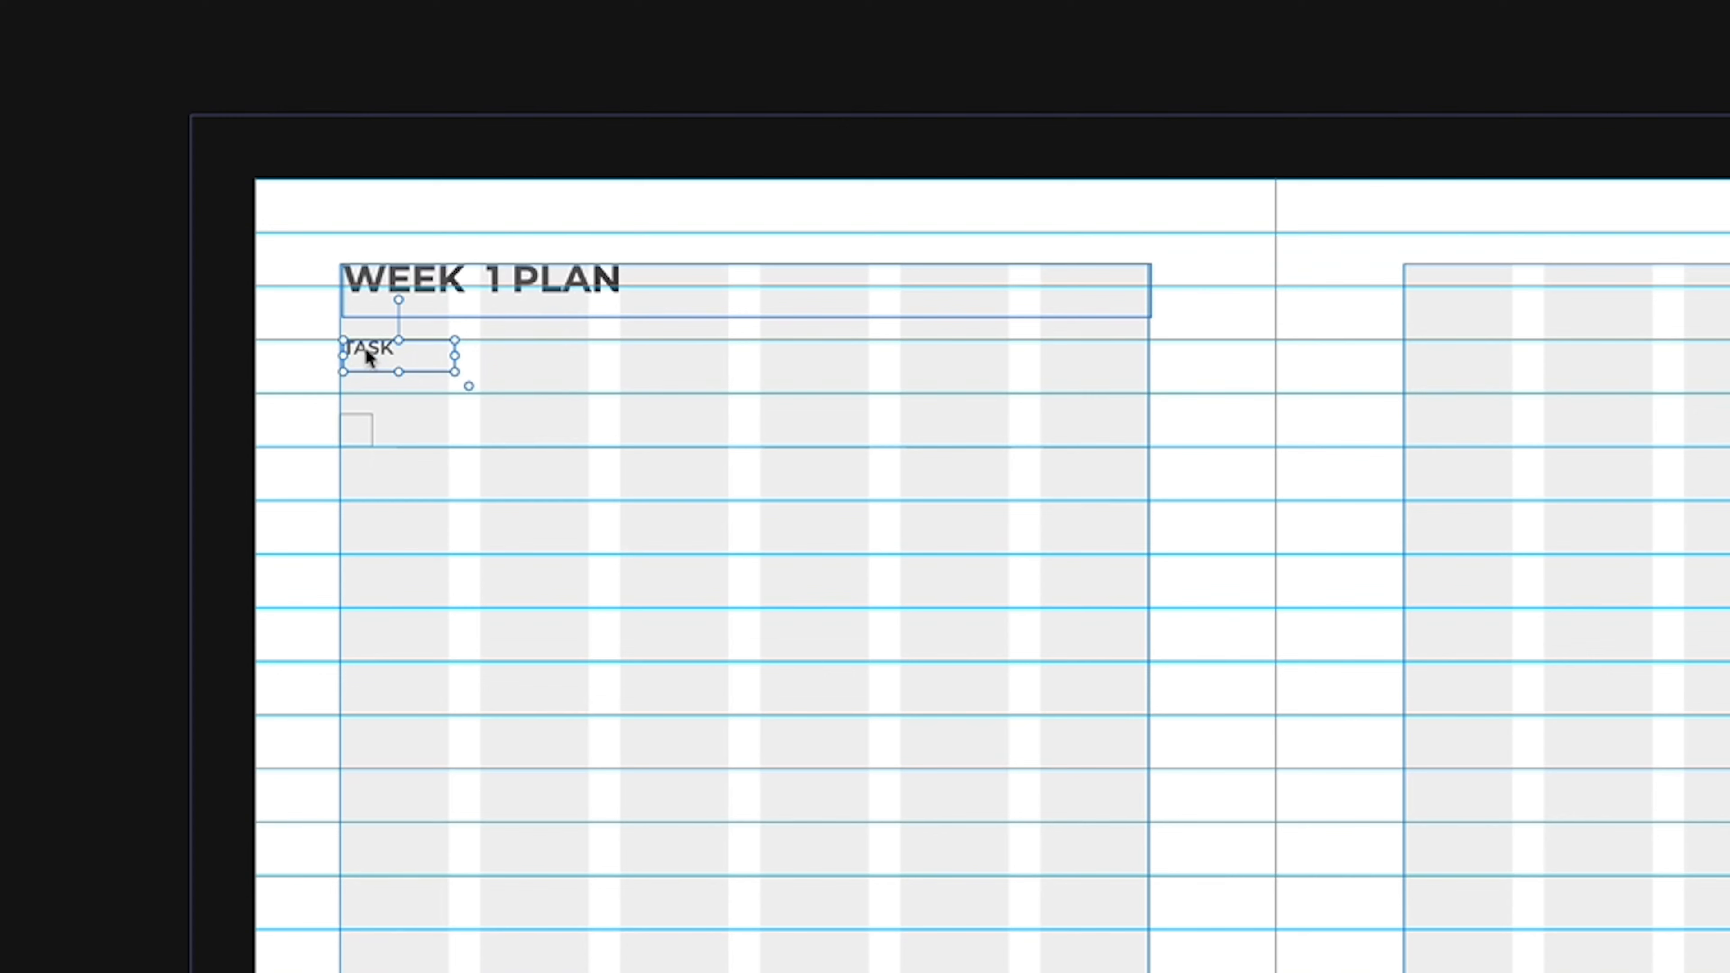
- Duplicate the TASK label horizontally into the fourth column and narrow the copy's frame to fit, about 0.6 in wide
drag(366, 350, 781, 392)
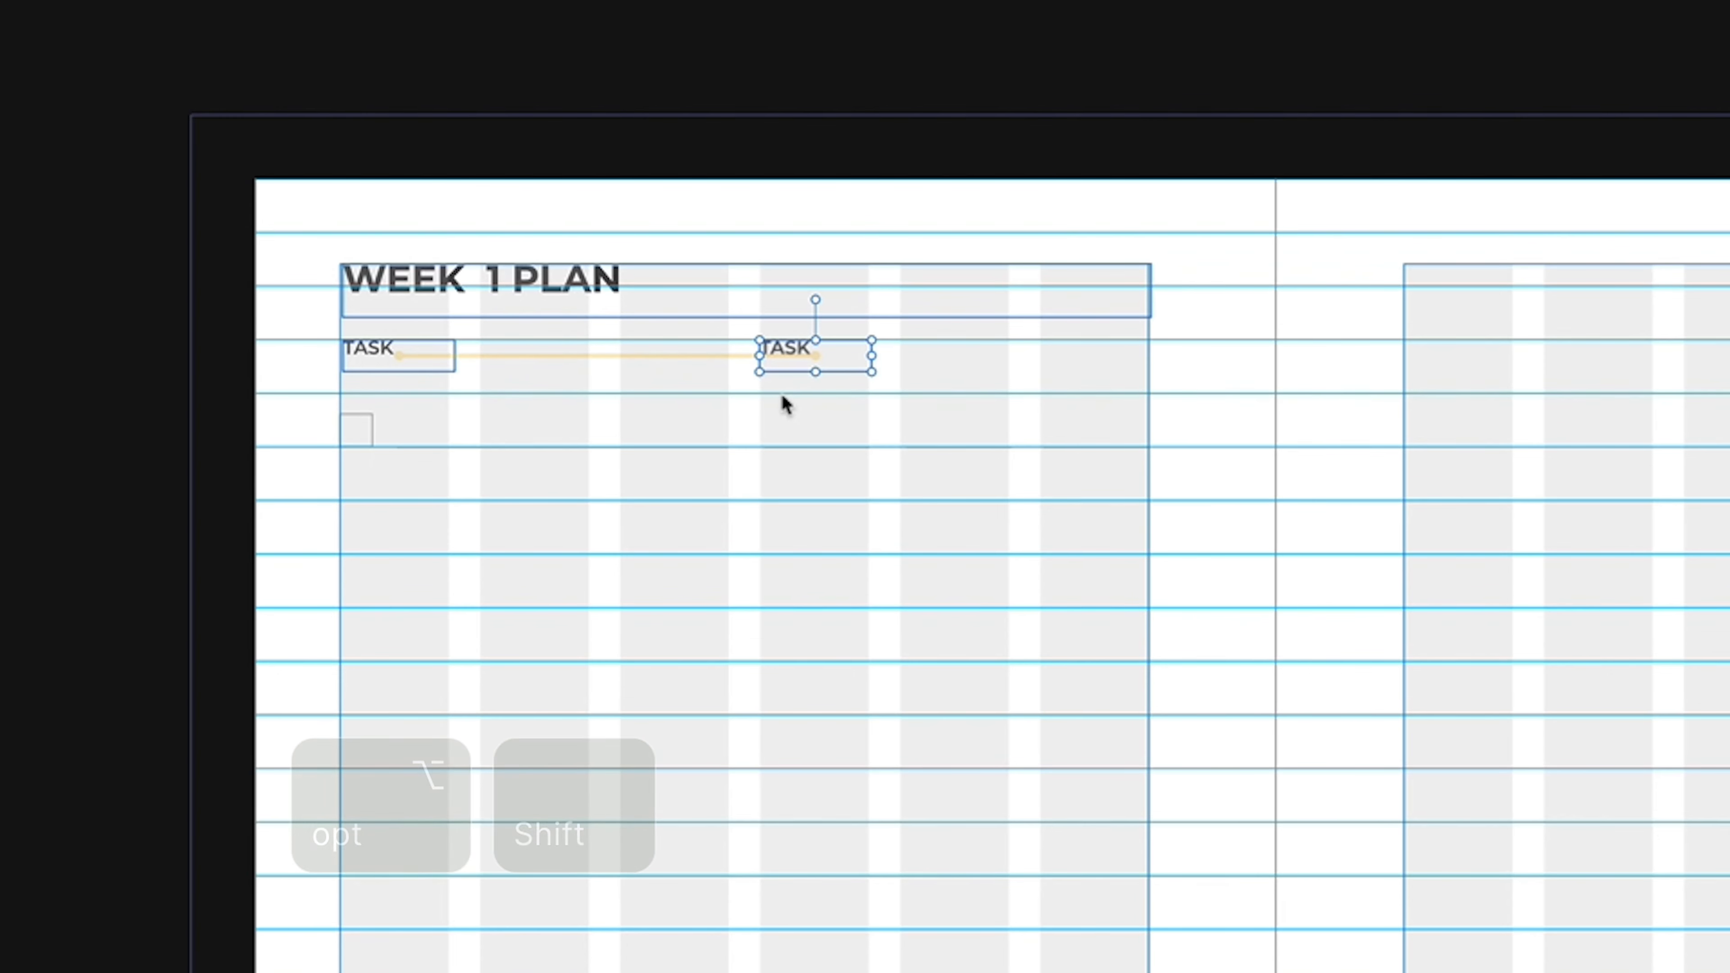
drag(872, 355, 869, 364)
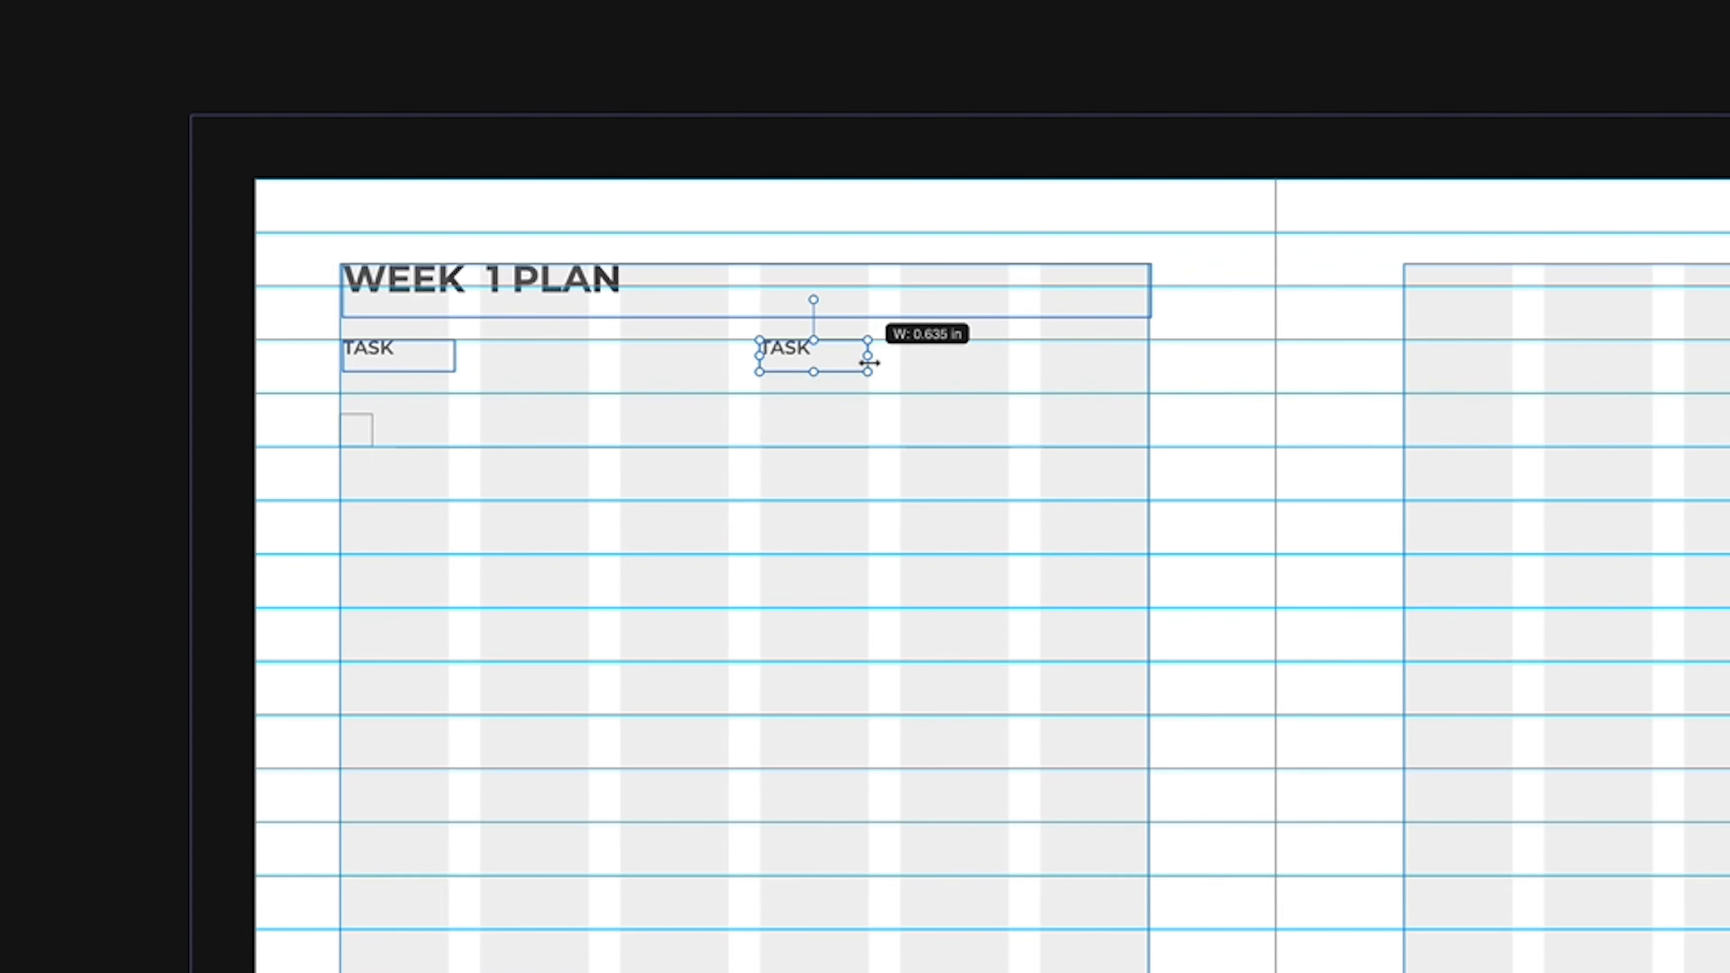
mouse_move(759, 355)
mouse_down()
mouse_move(775, 355)
mouse_move(761, 353)
mouse_up()
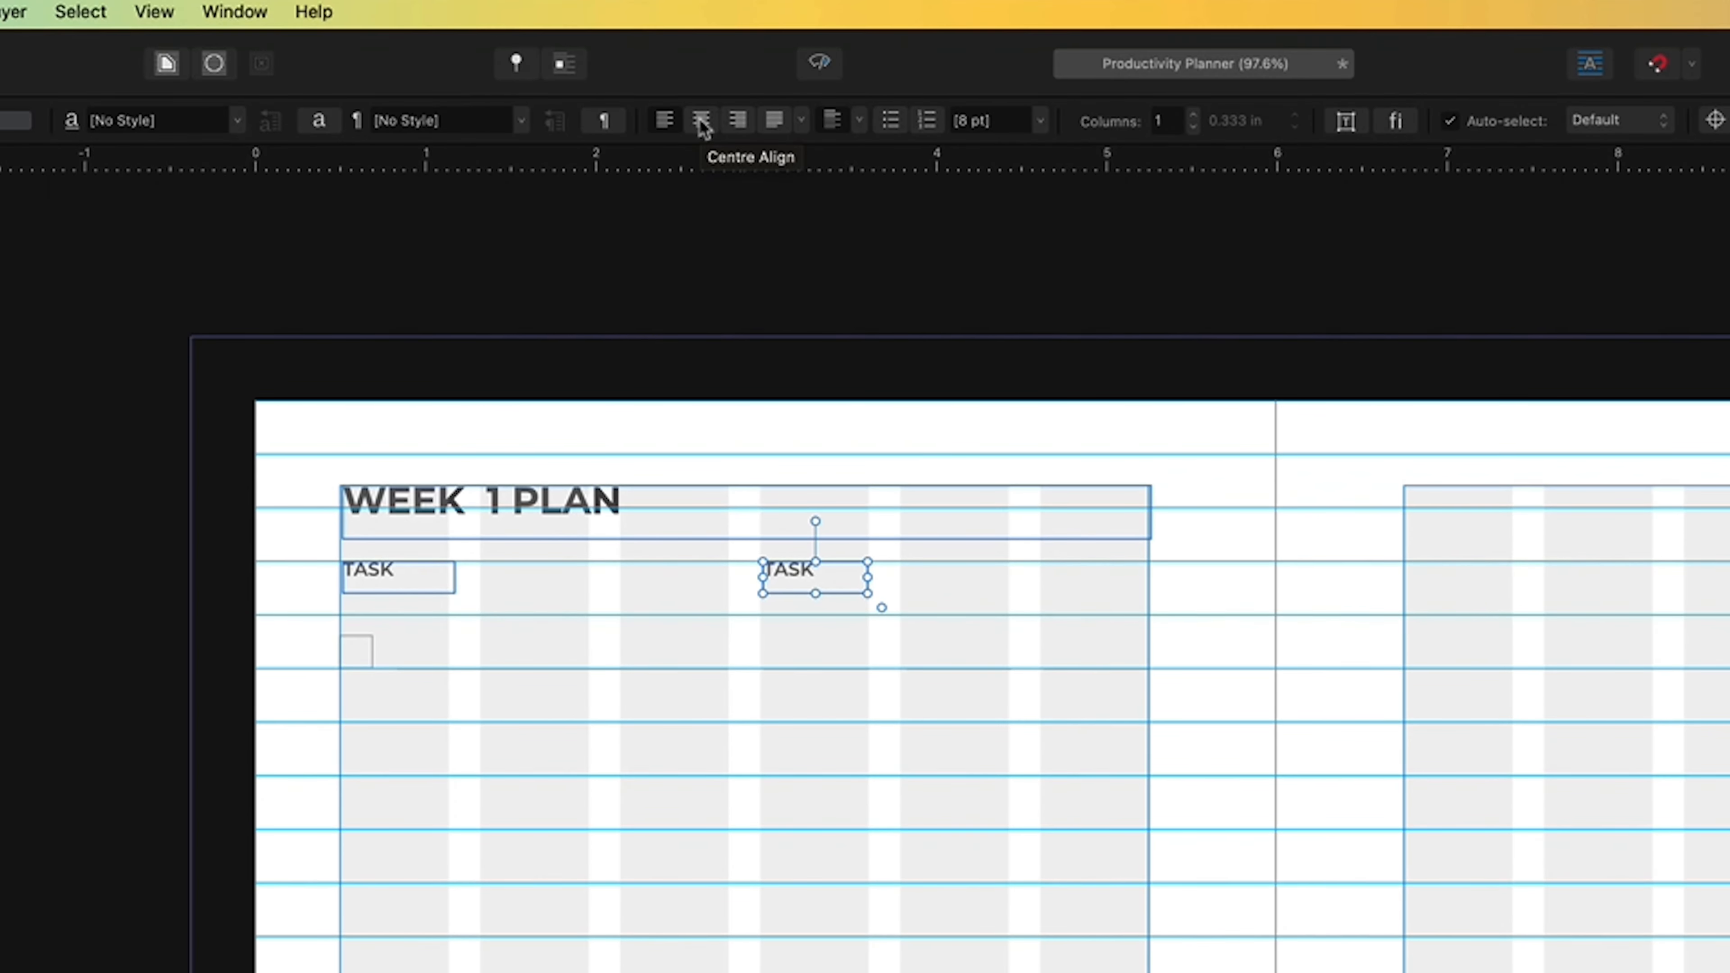
- Centre-align the TASK copy in the fourth column and change its text to GOAL #
click(702, 124)
double_click(832, 573)
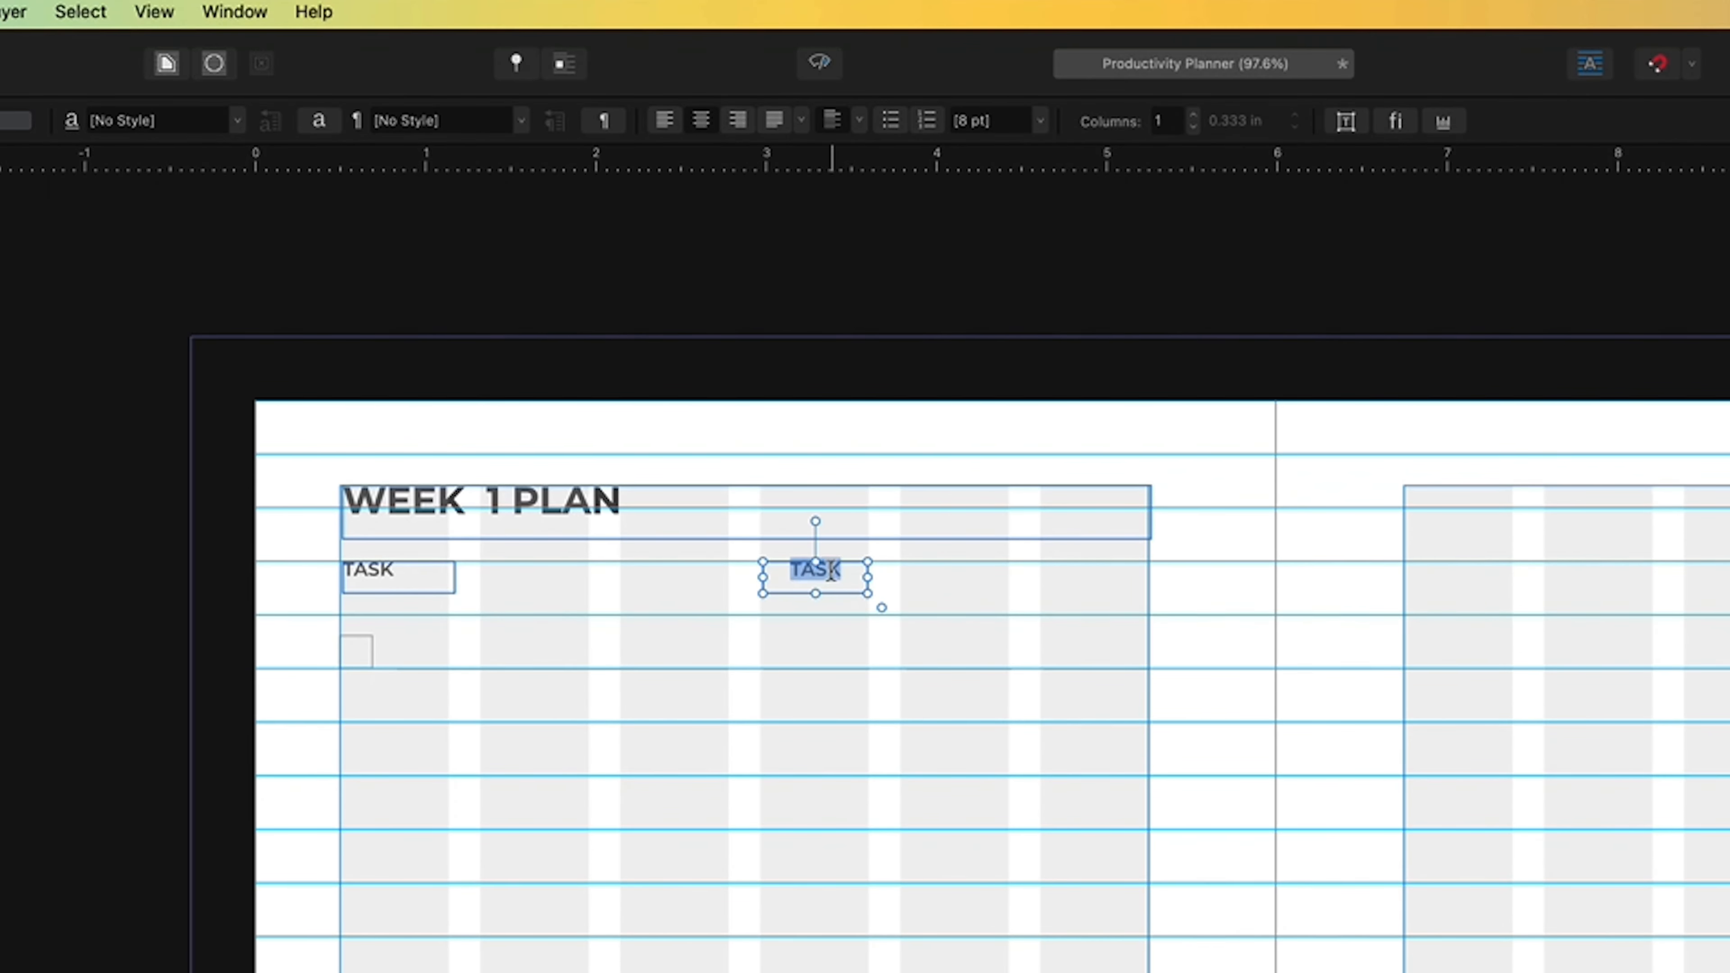
text(GOAL #)
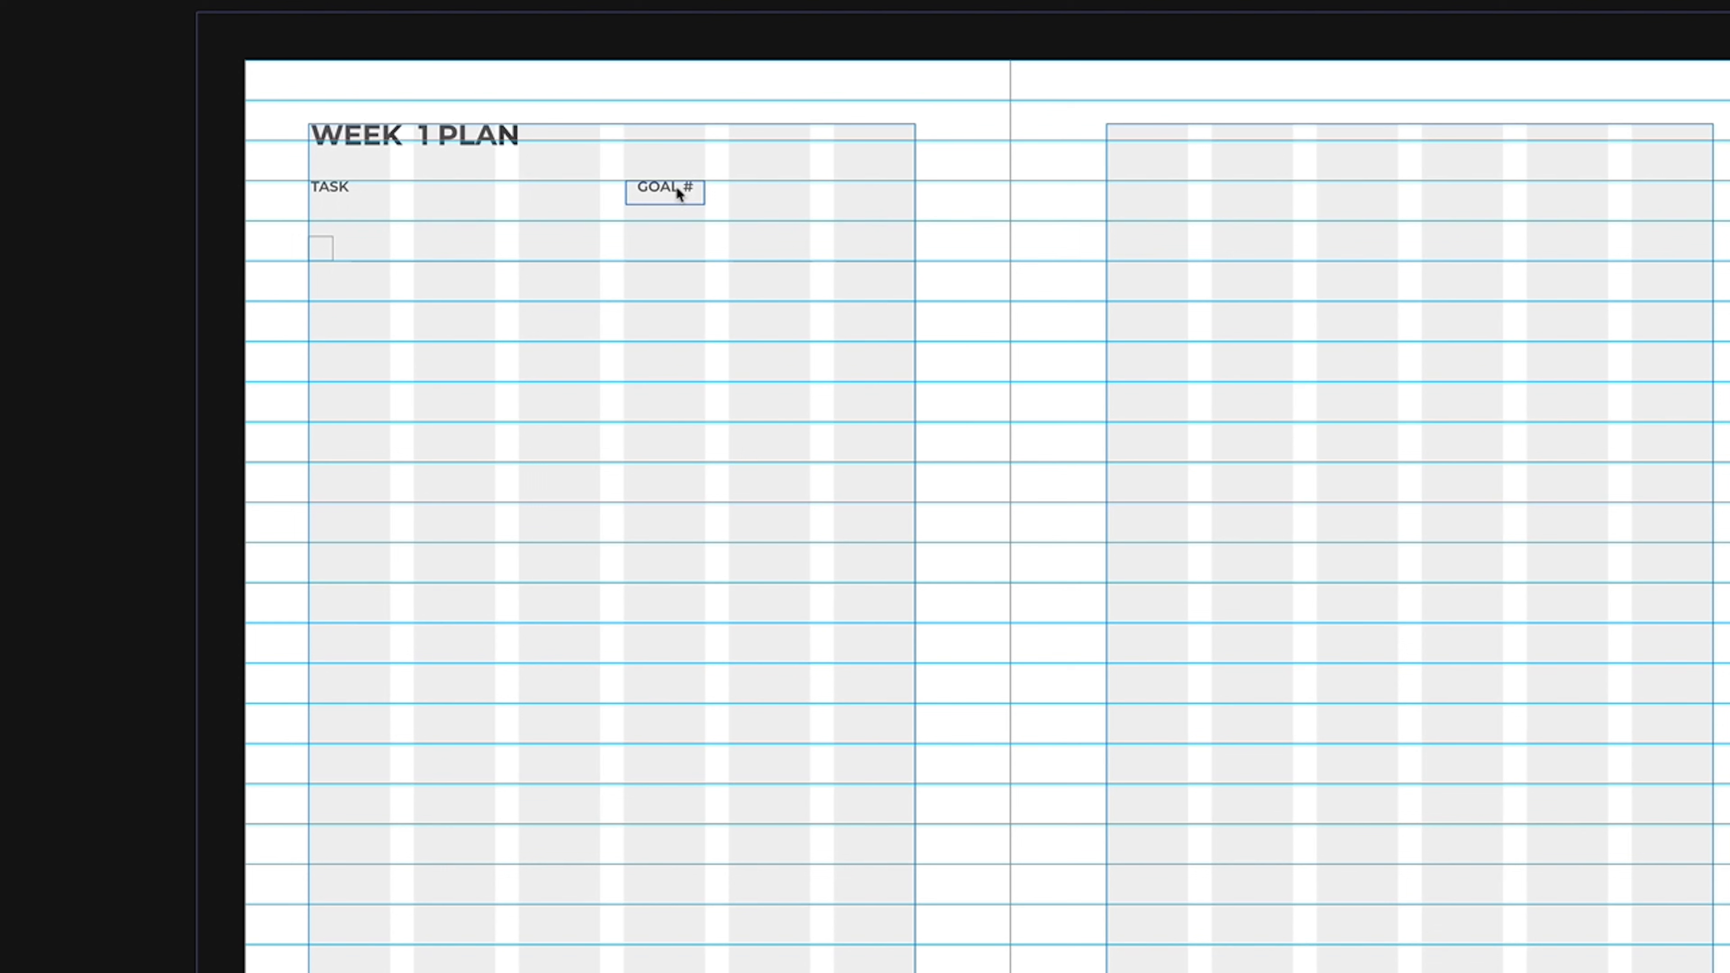
- Duplicate the GOAL # label into the fifth and sixth columns and change the copies to EST. TIME and ACT. TIME
drag(647, 196, 752, 195)
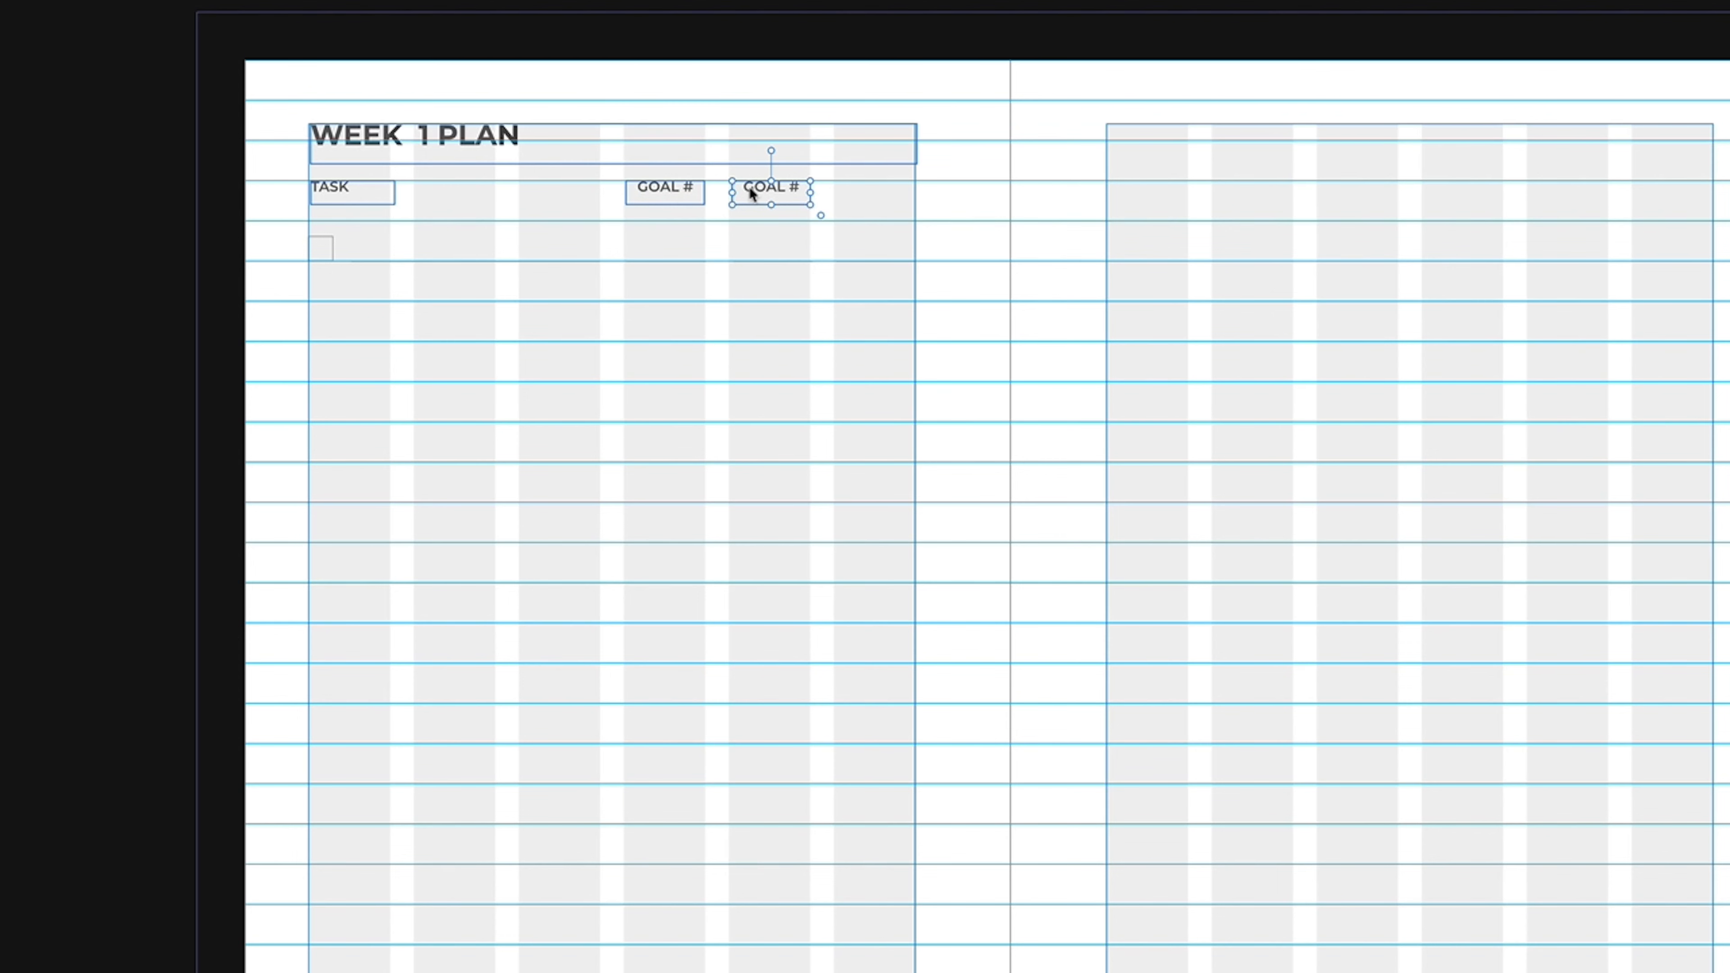
triple_click(750, 193)
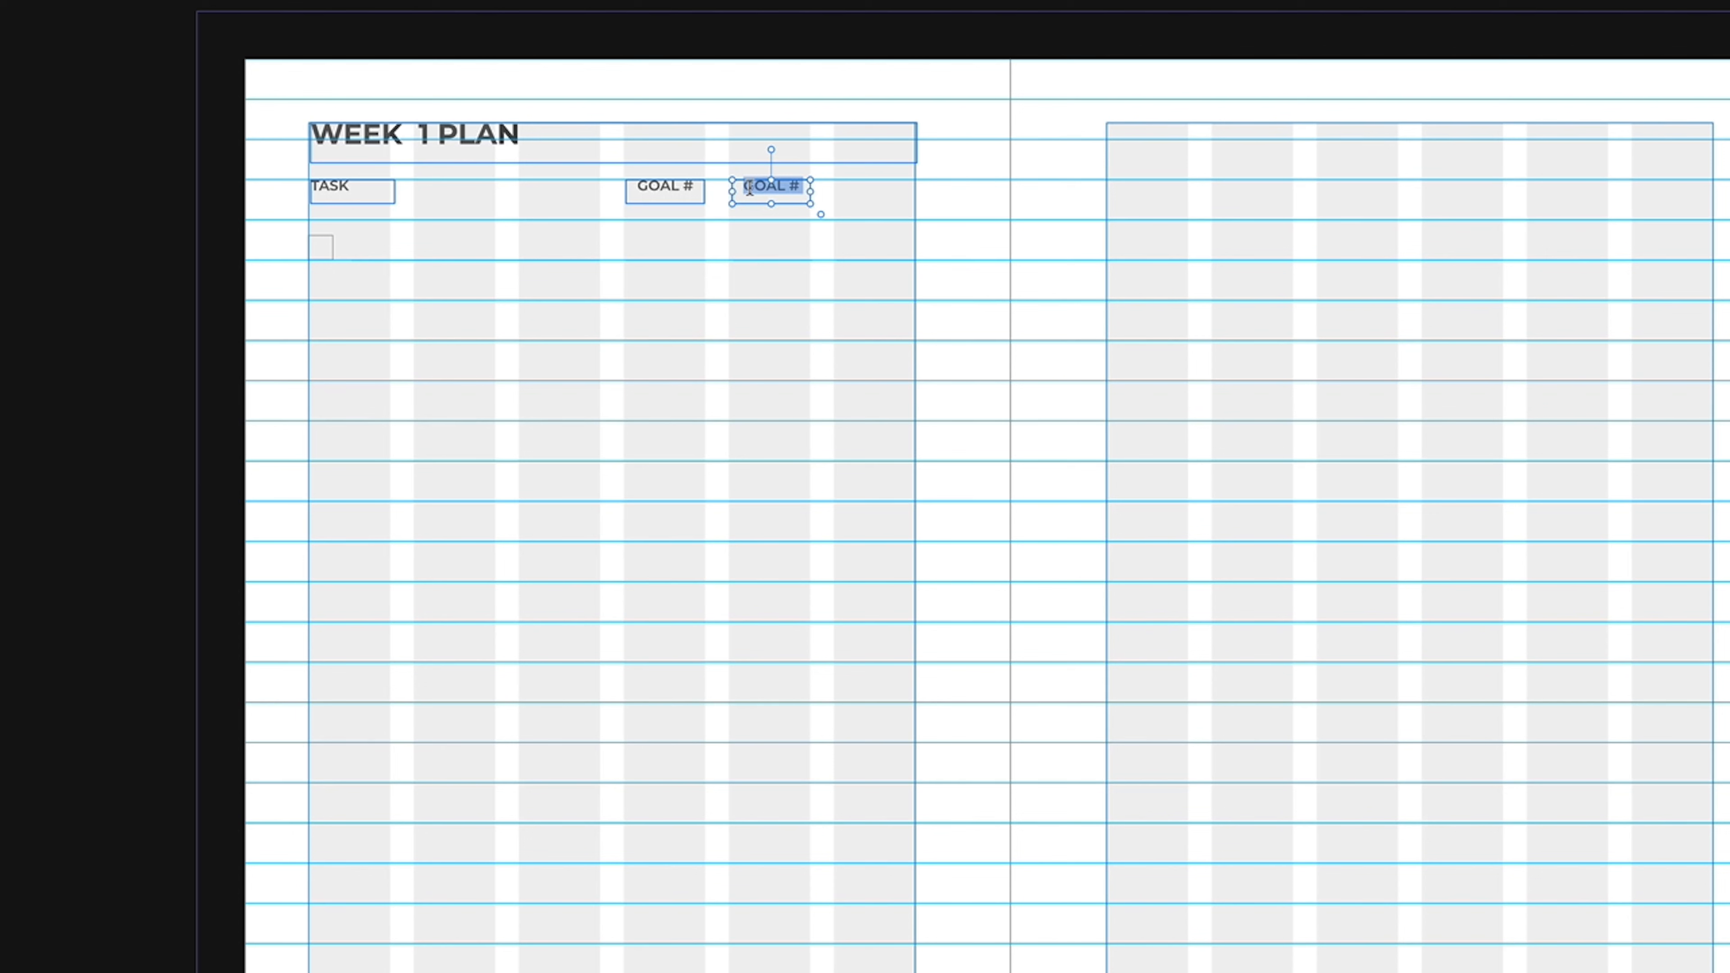
text(EST. TIME)
key(Escape)
drag(741, 185, 845, 191)
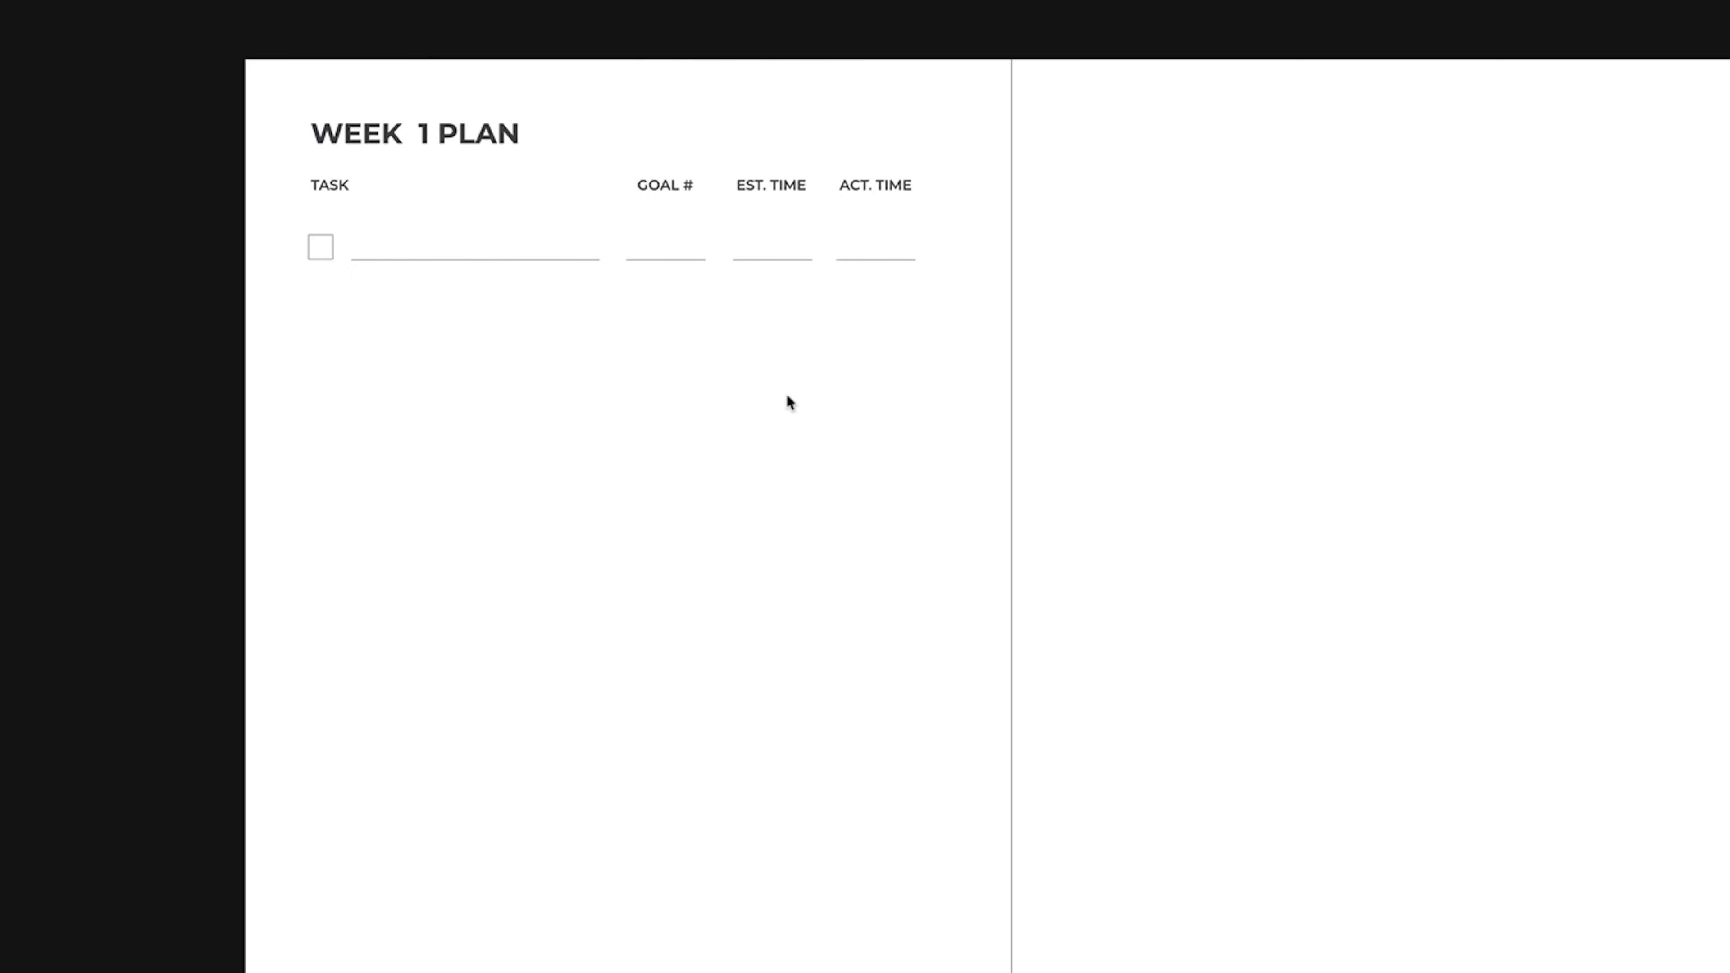
key(w)
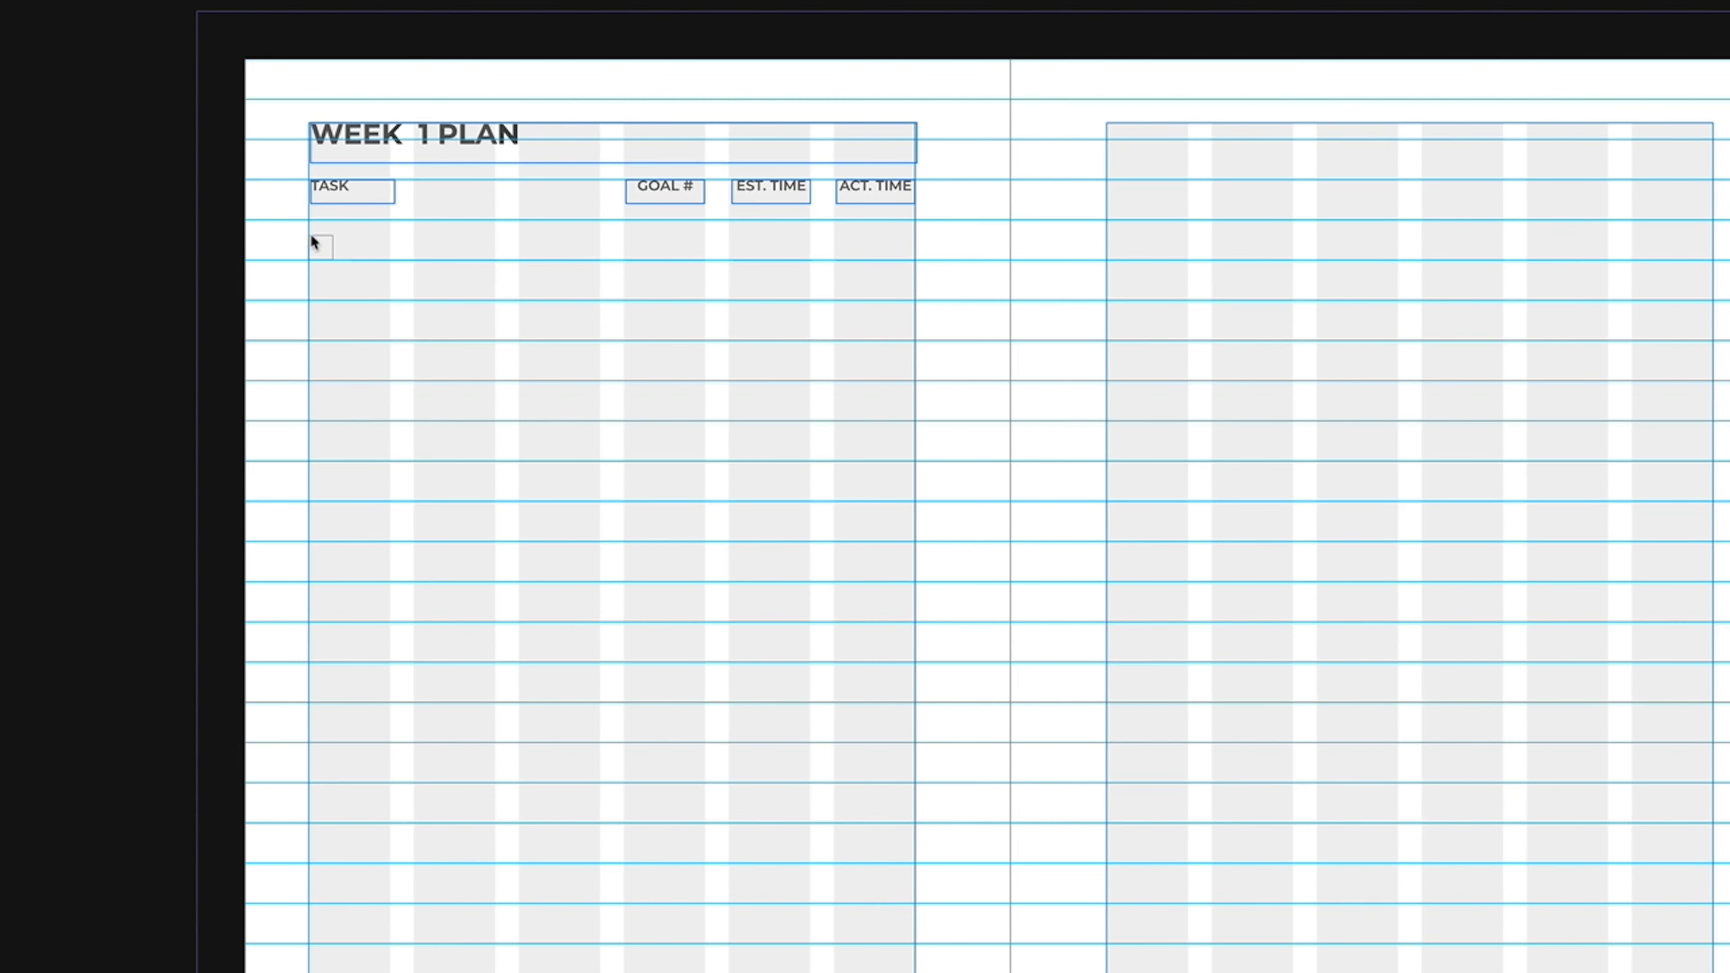
- Duplicate the checkbox row with its lines down the baseline grid, doubling the set repeatedly to make 16 task rows
drag(277, 222, 946, 309)
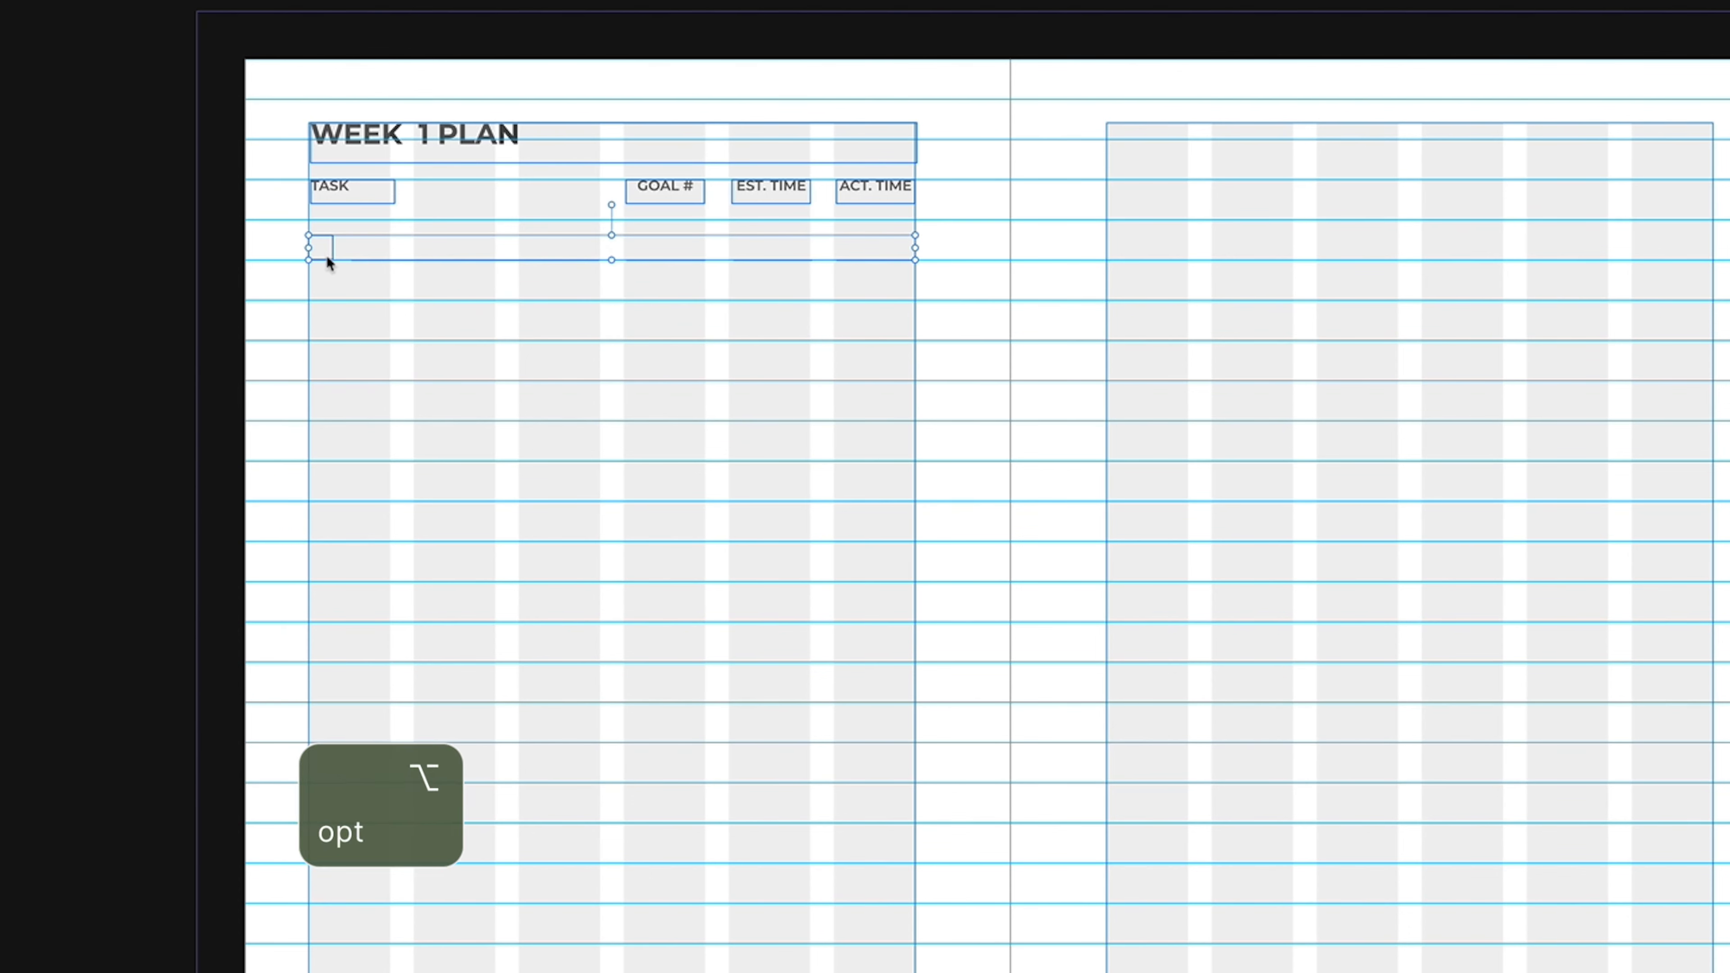
drag(327, 258, 327, 304)
drag(267, 226, 994, 334)
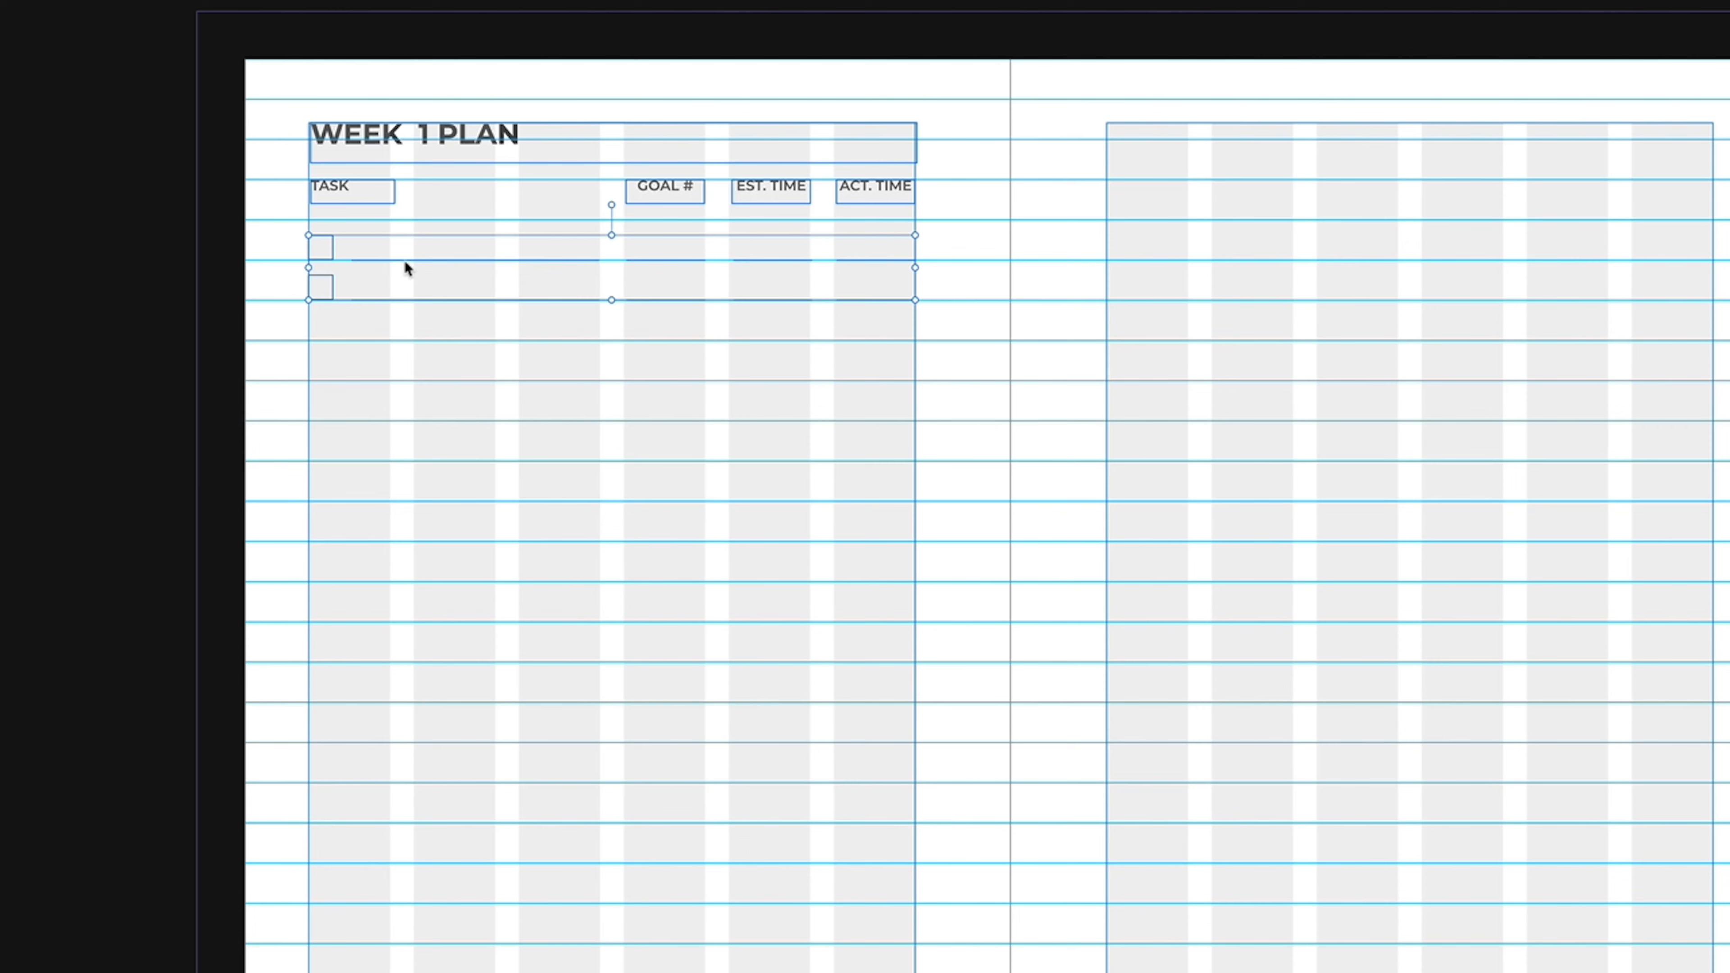
drag(405, 262, 411, 341)
drag(266, 222, 954, 491)
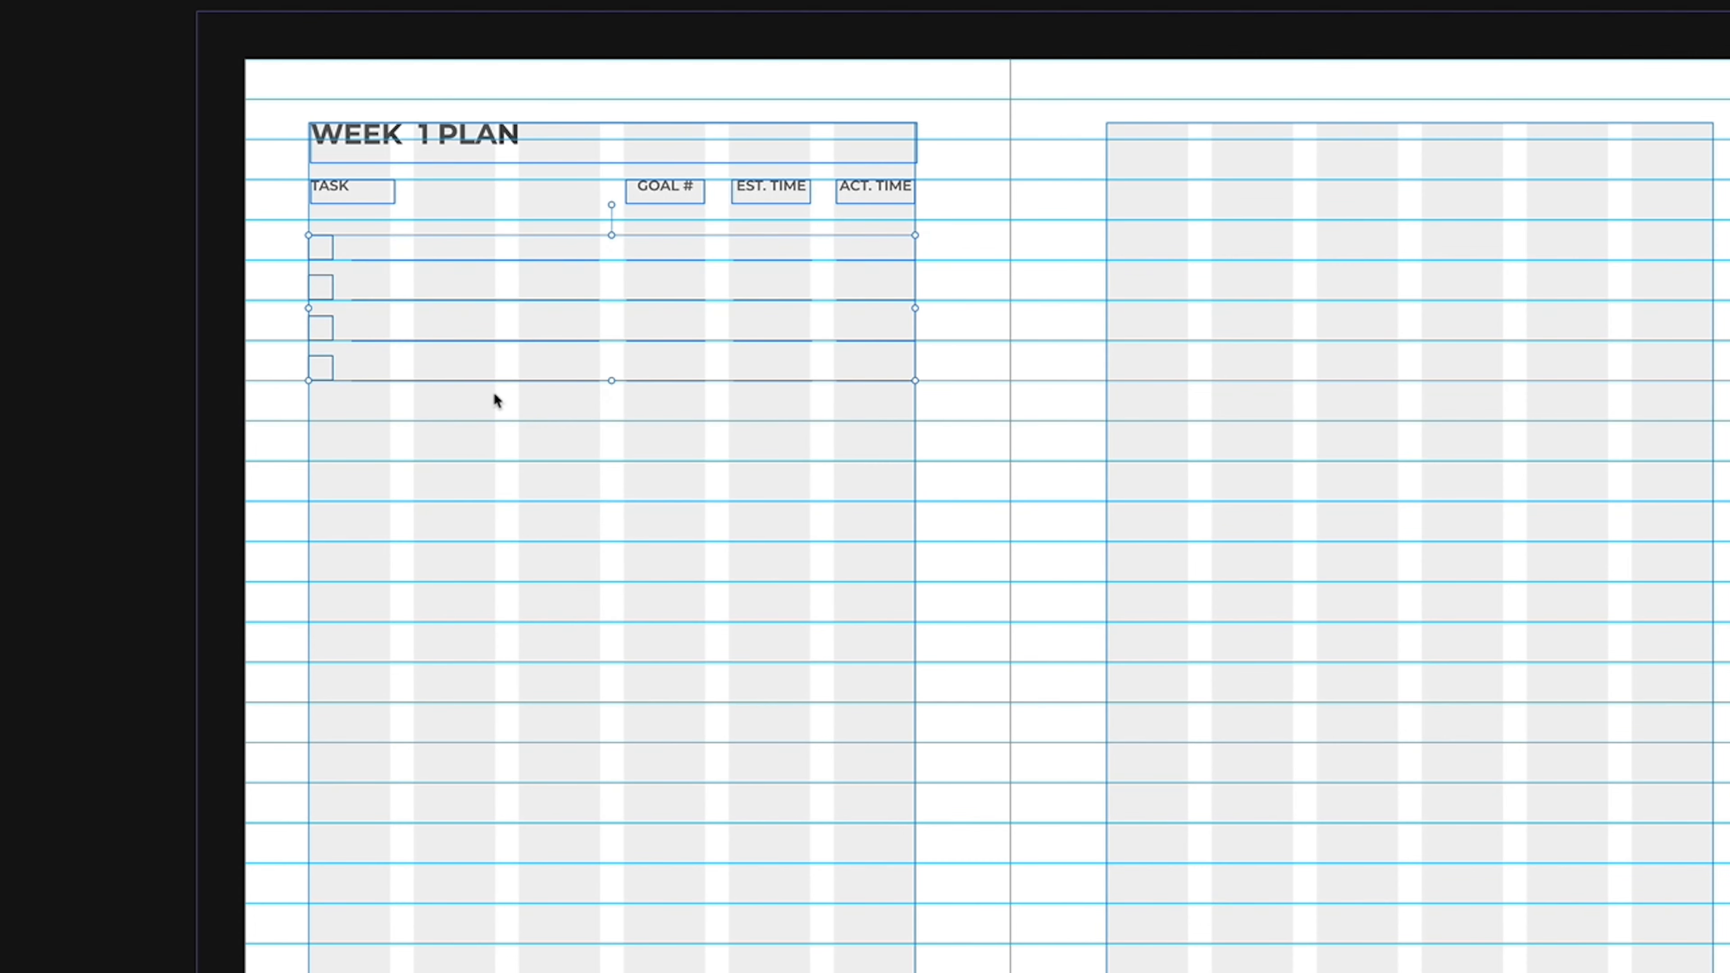
drag(475, 382, 475, 493)
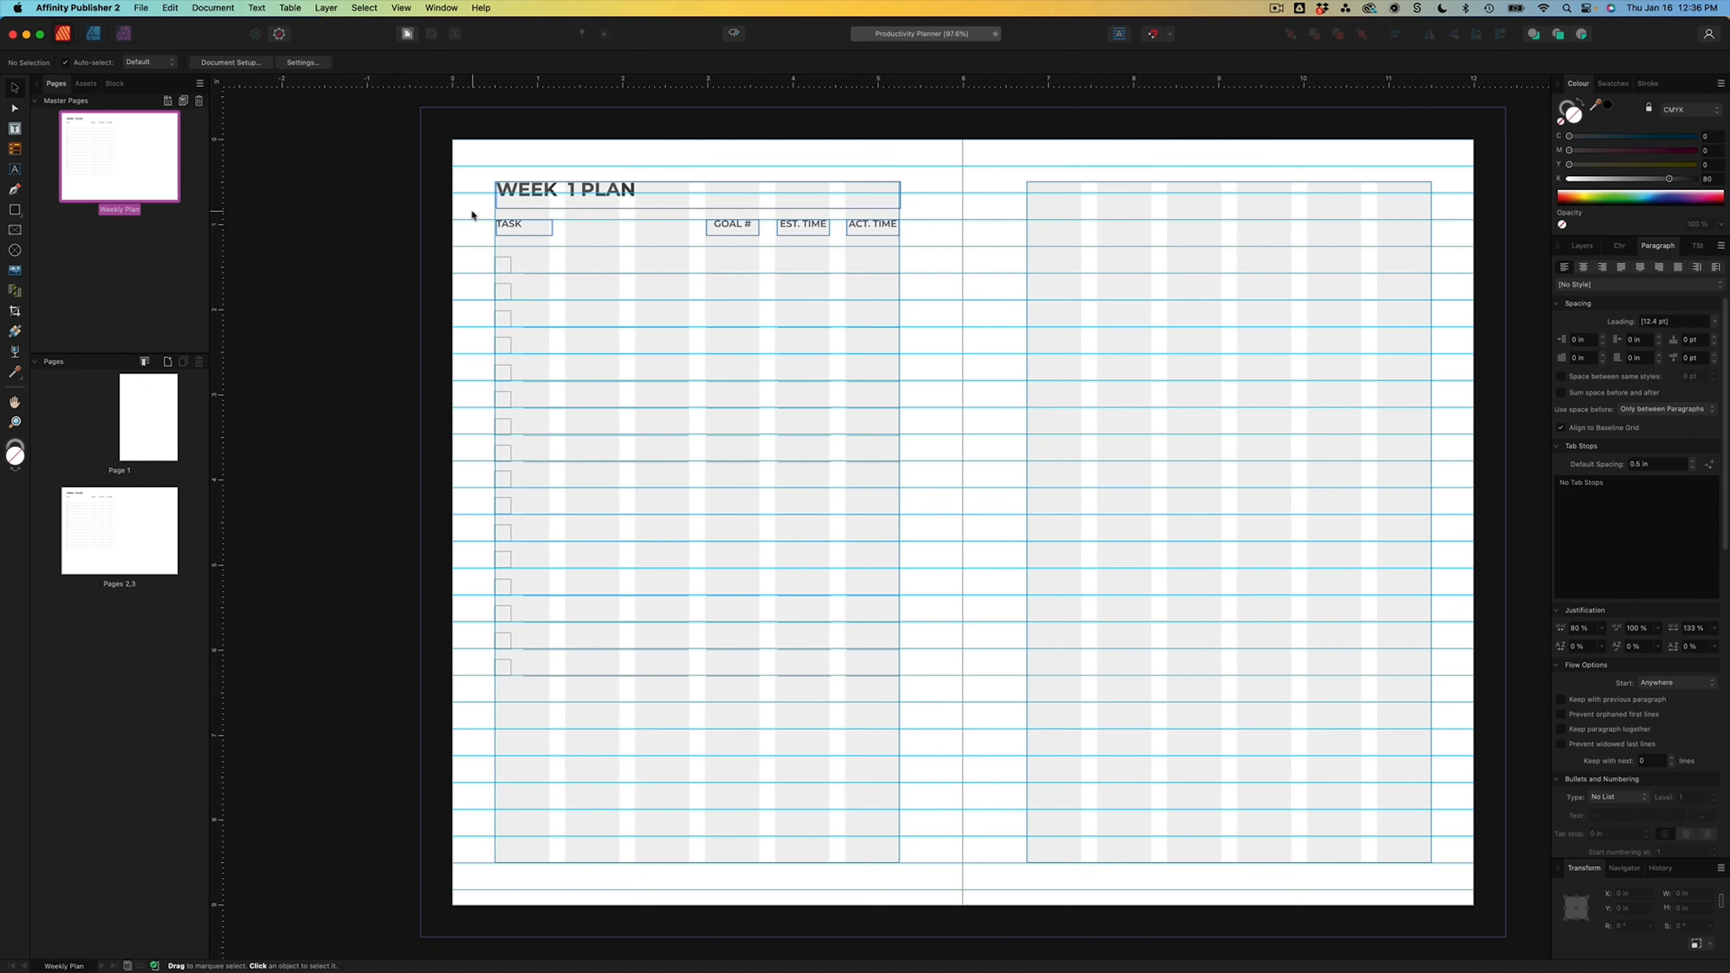
- Select the four column labels and all task rows and move them down by one baseline grid row
drag(271, 169, 526, 228)
drag(640, 252, 912, 762)
drag(522, 235, 519, 257)
click(469, 624)
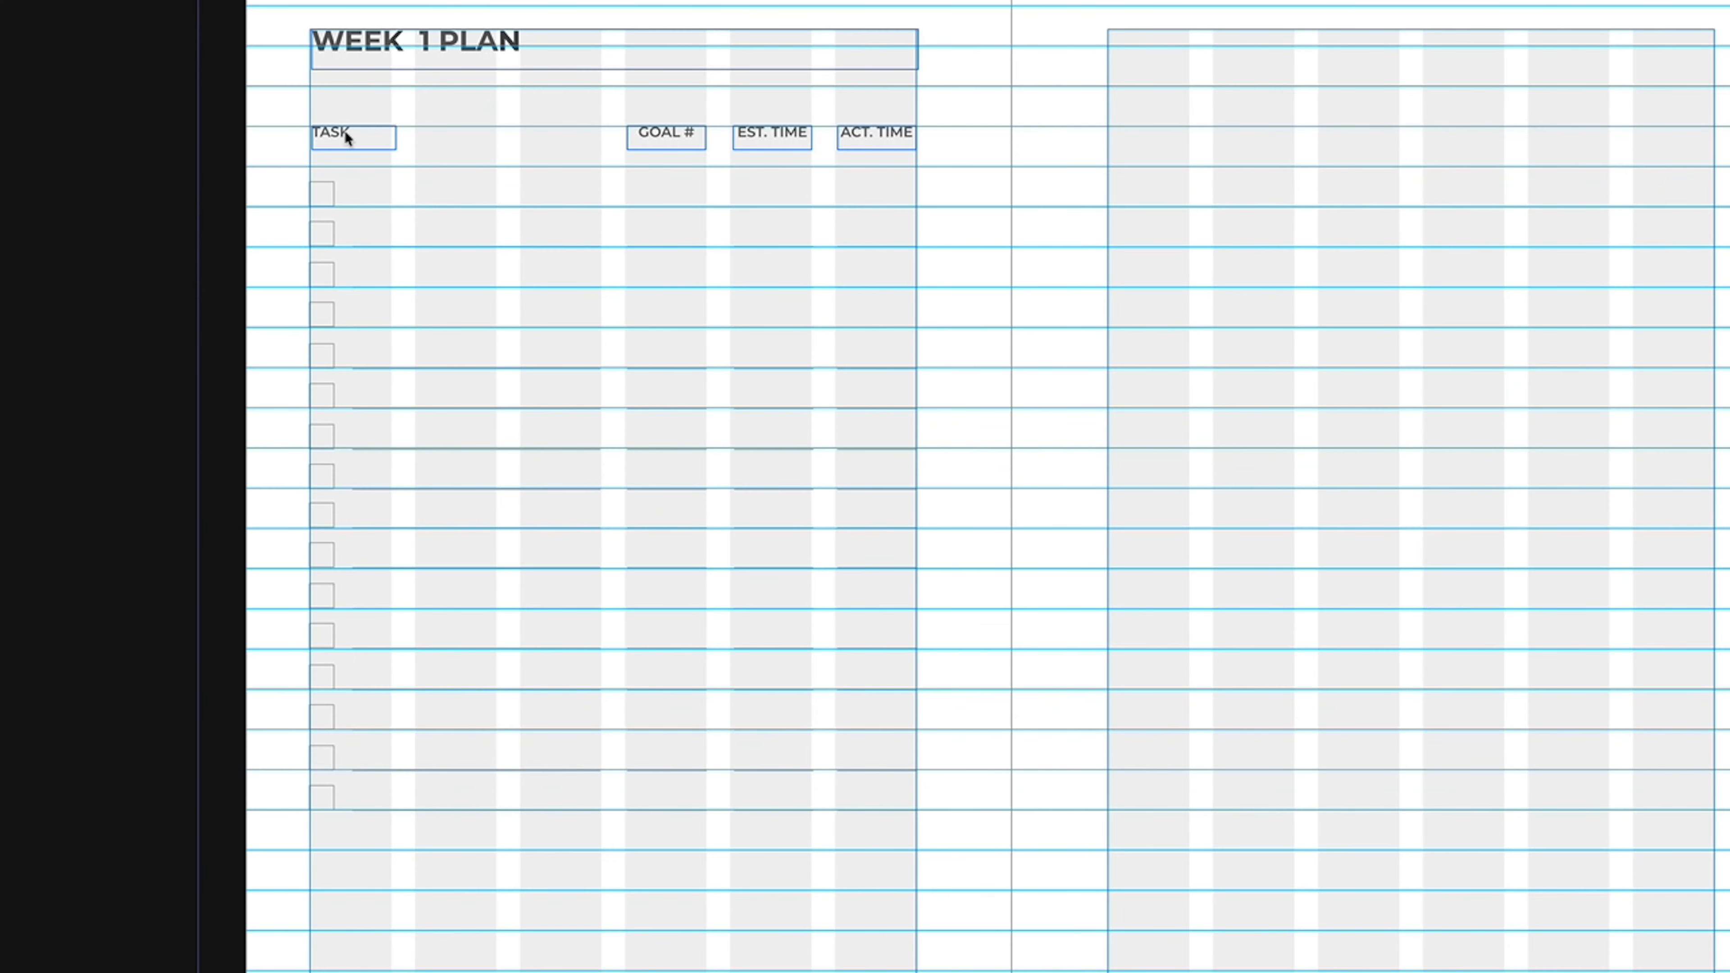
- Add a WEEKLY REVIEW label below the last task row from a TASK copy, with four full-width writing lines beneath it
drag(344, 134, 315, 861)
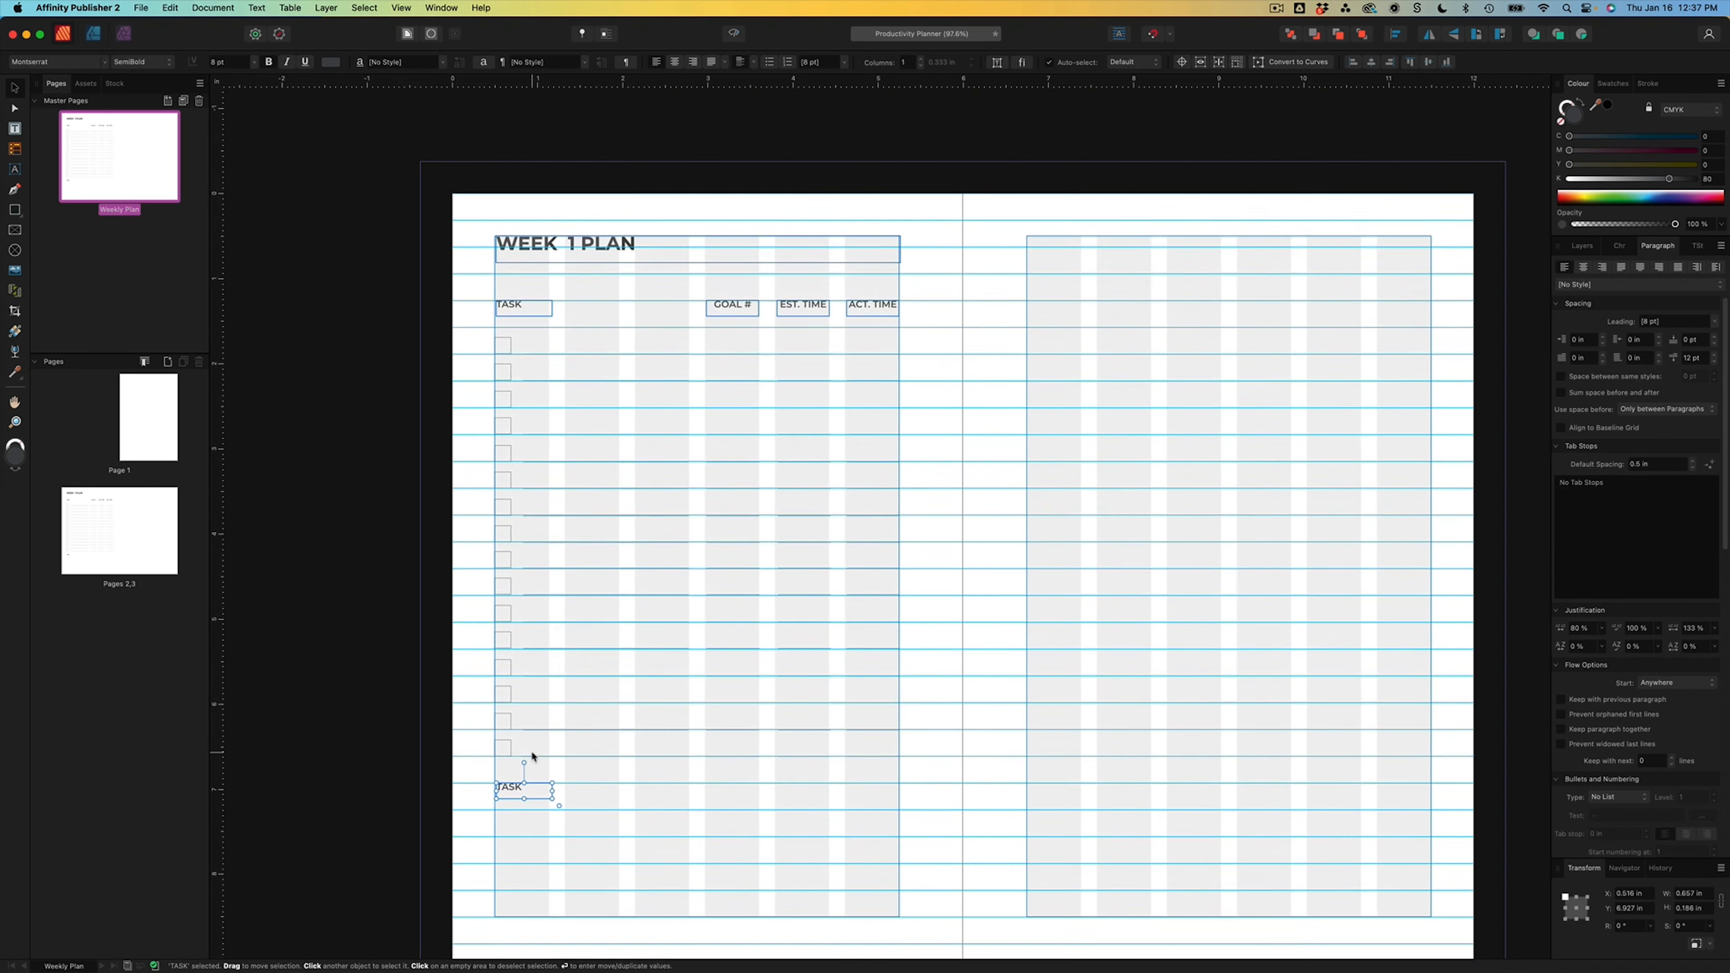
scroll(314, 856, down, 3)
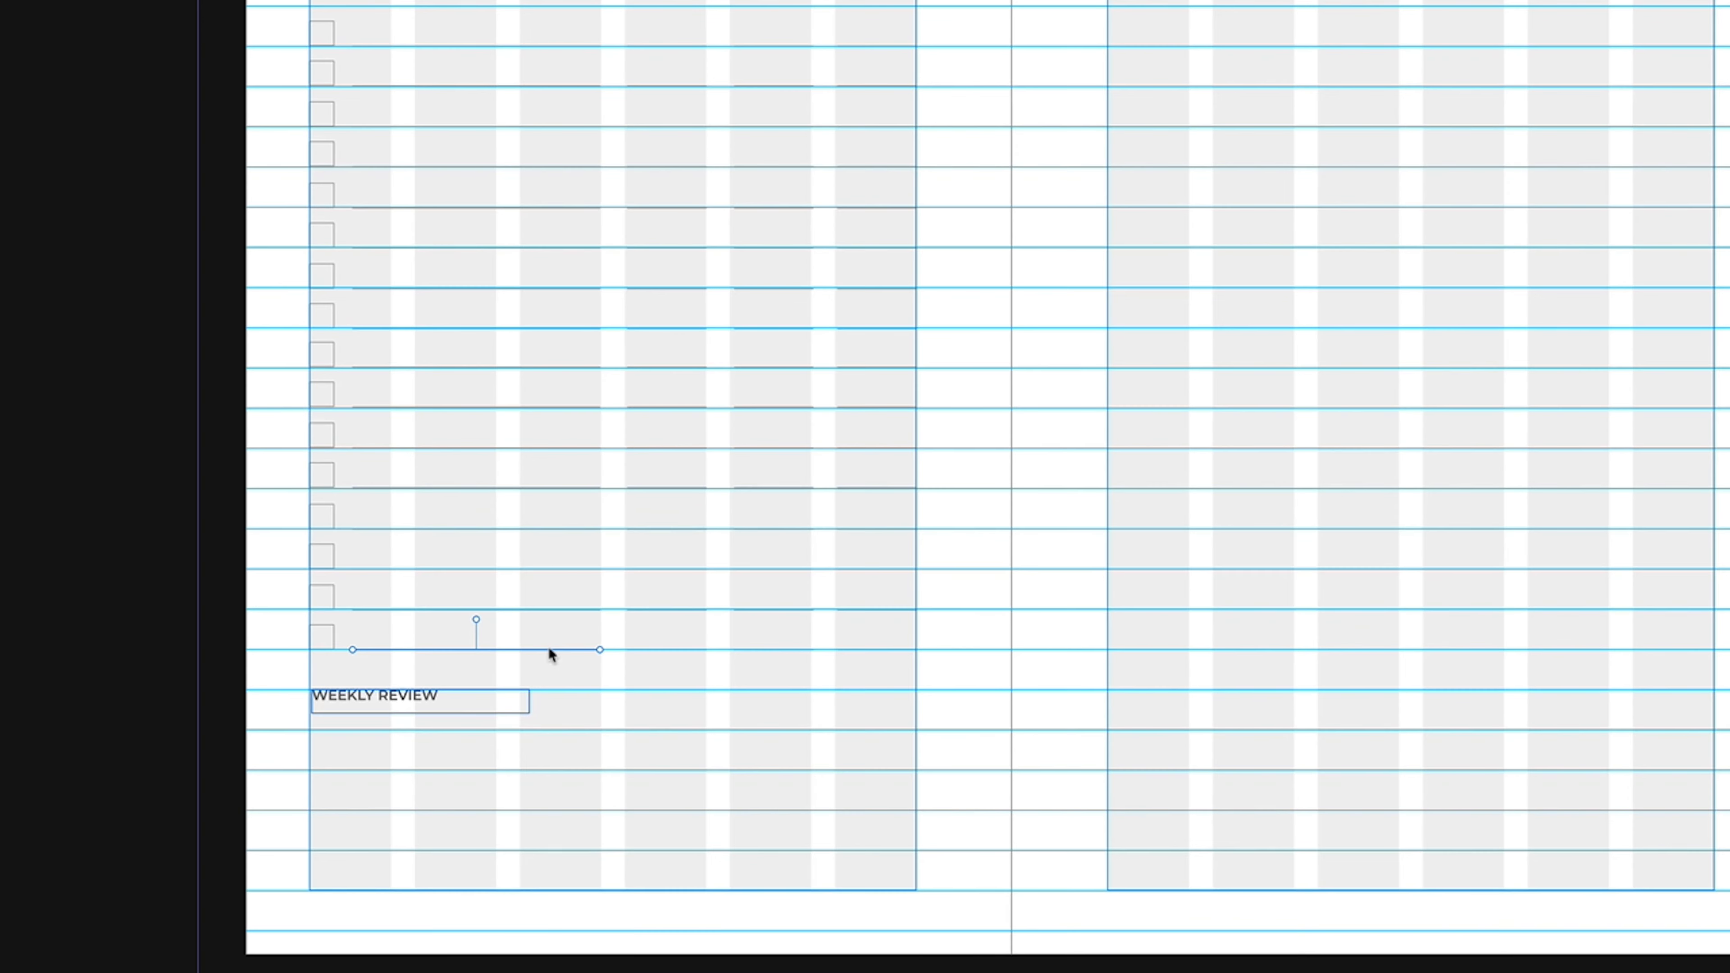
drag(654, 600, 653, 647)
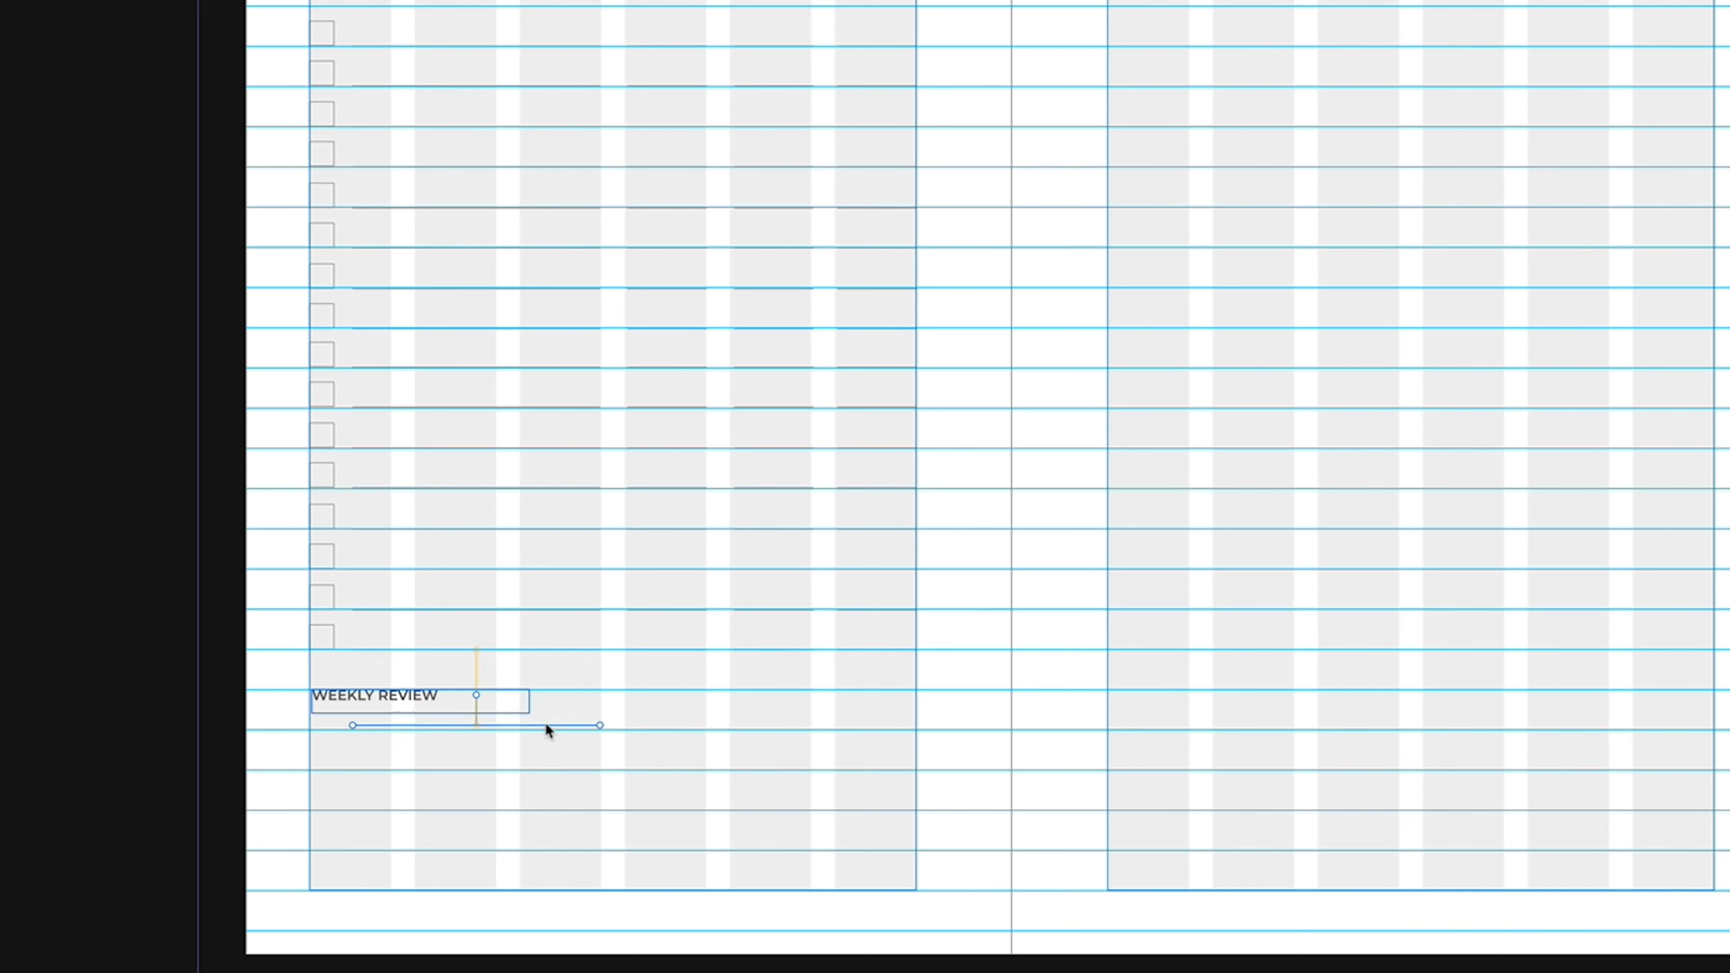
drag(547, 728, 655, 771)
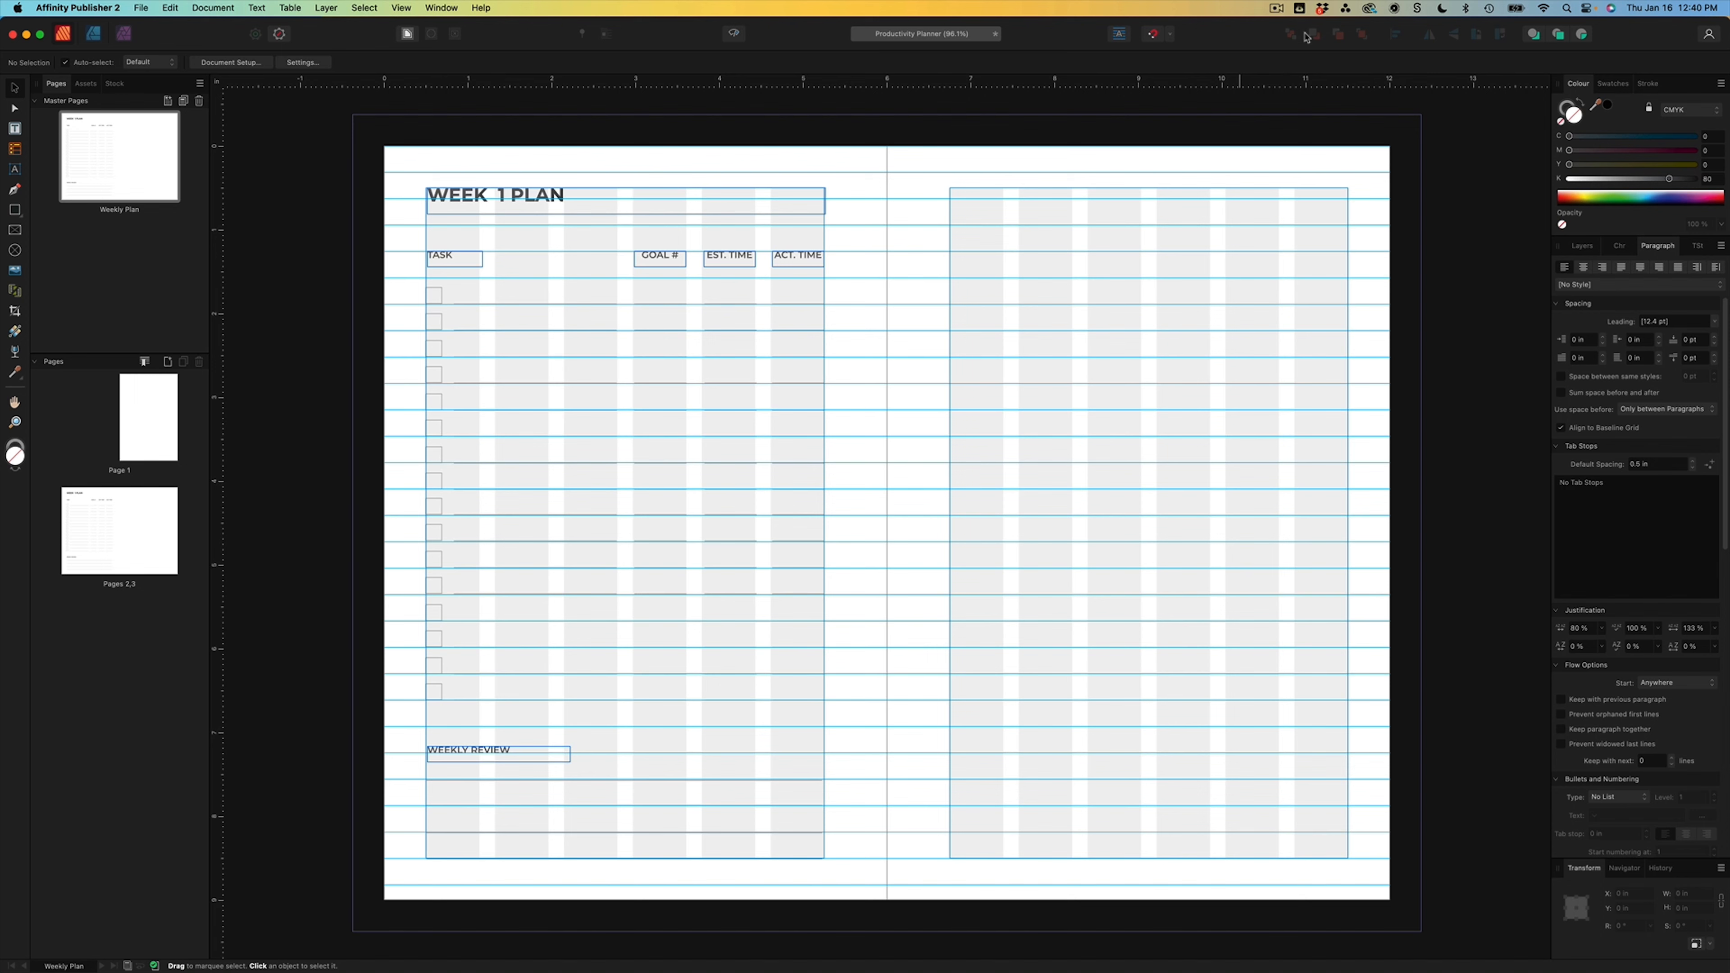
- Change the Weekly Plan master's spread properties from facing pages to a single page layout
click(131, 163)
right_click(131, 165)
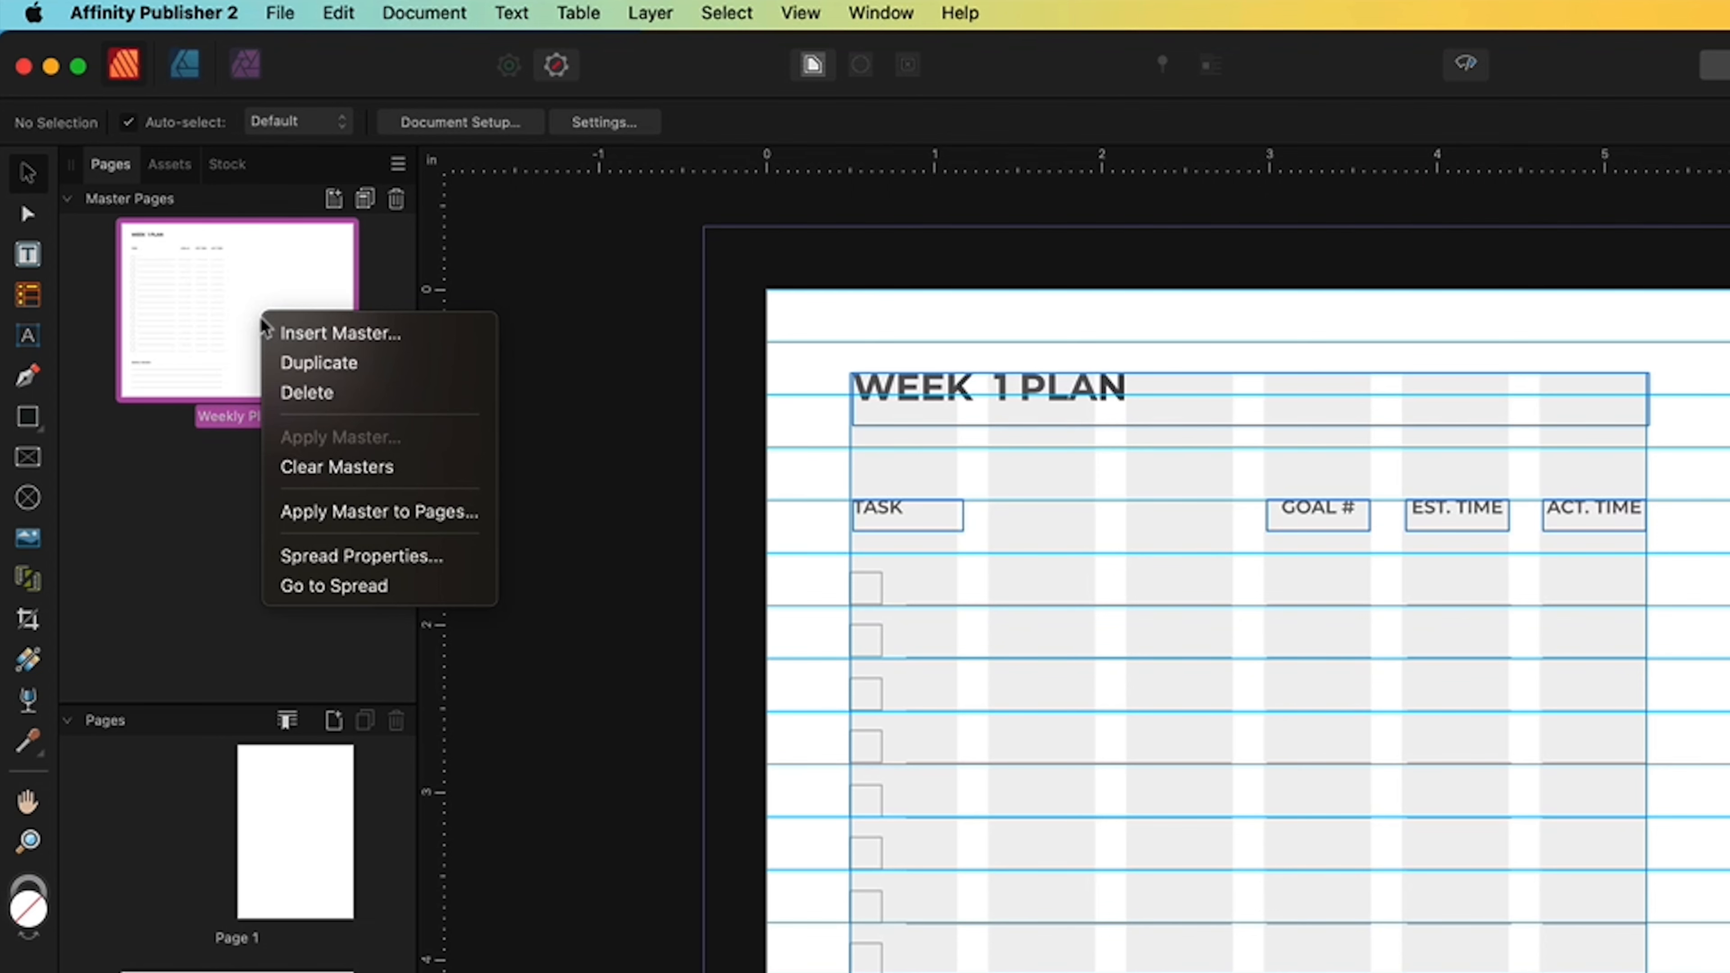
click(290, 555)
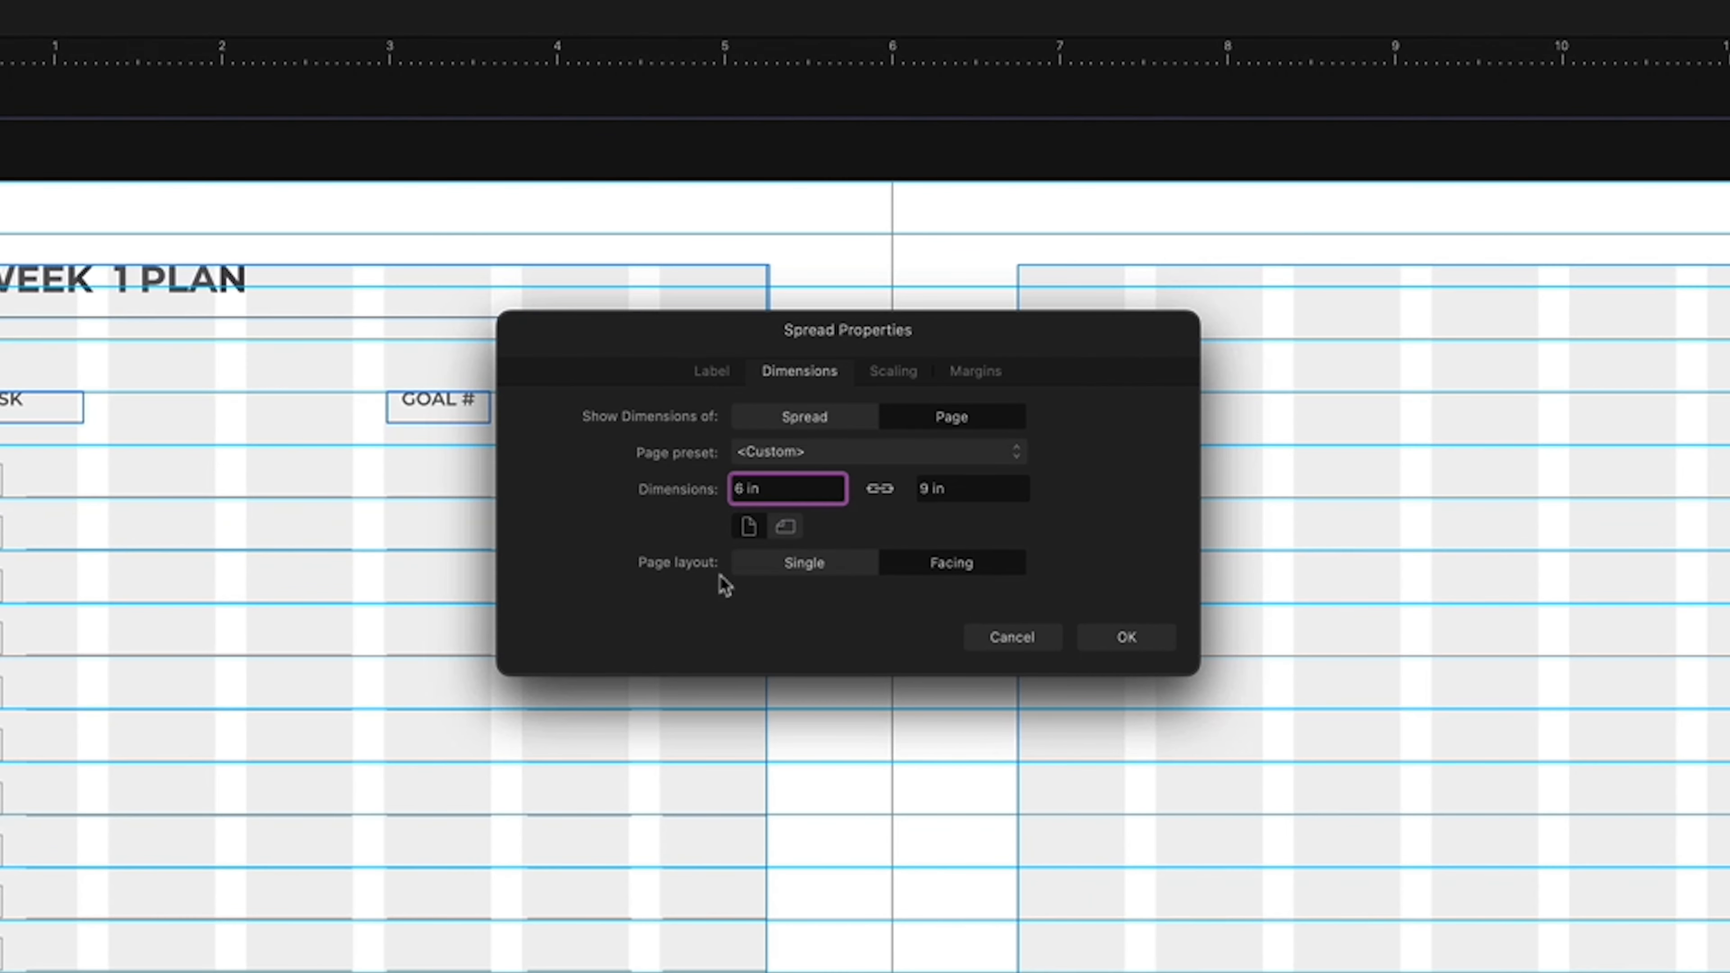
click(1461, 646)
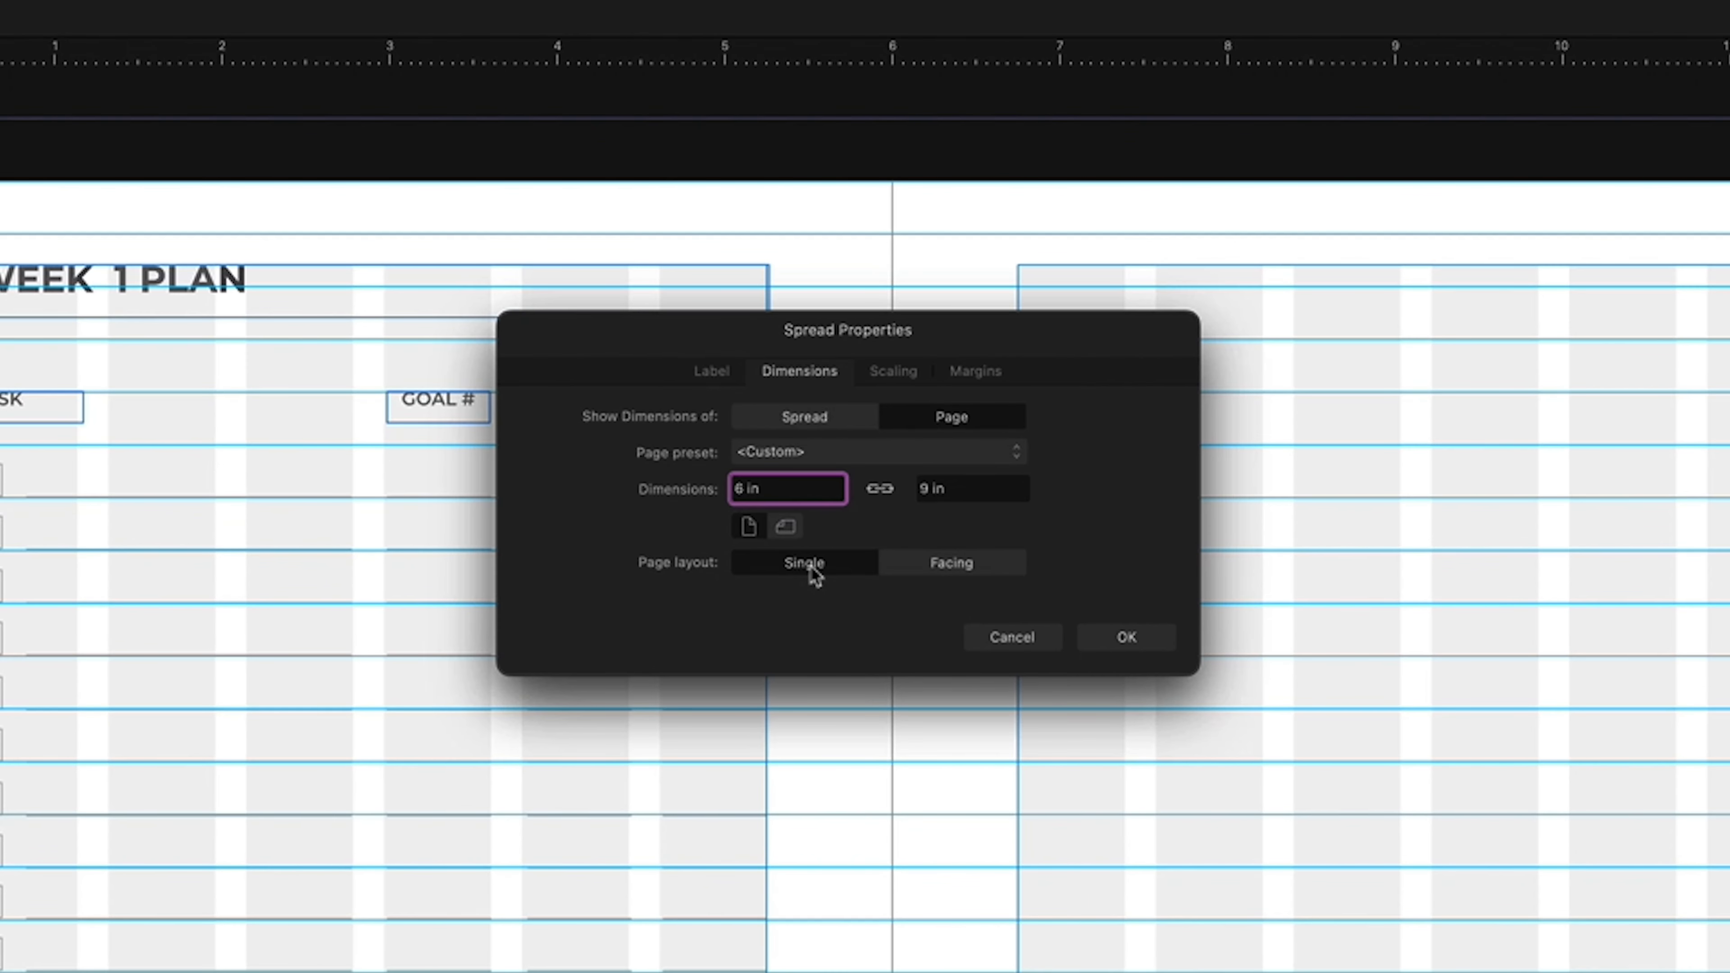
click(1126, 637)
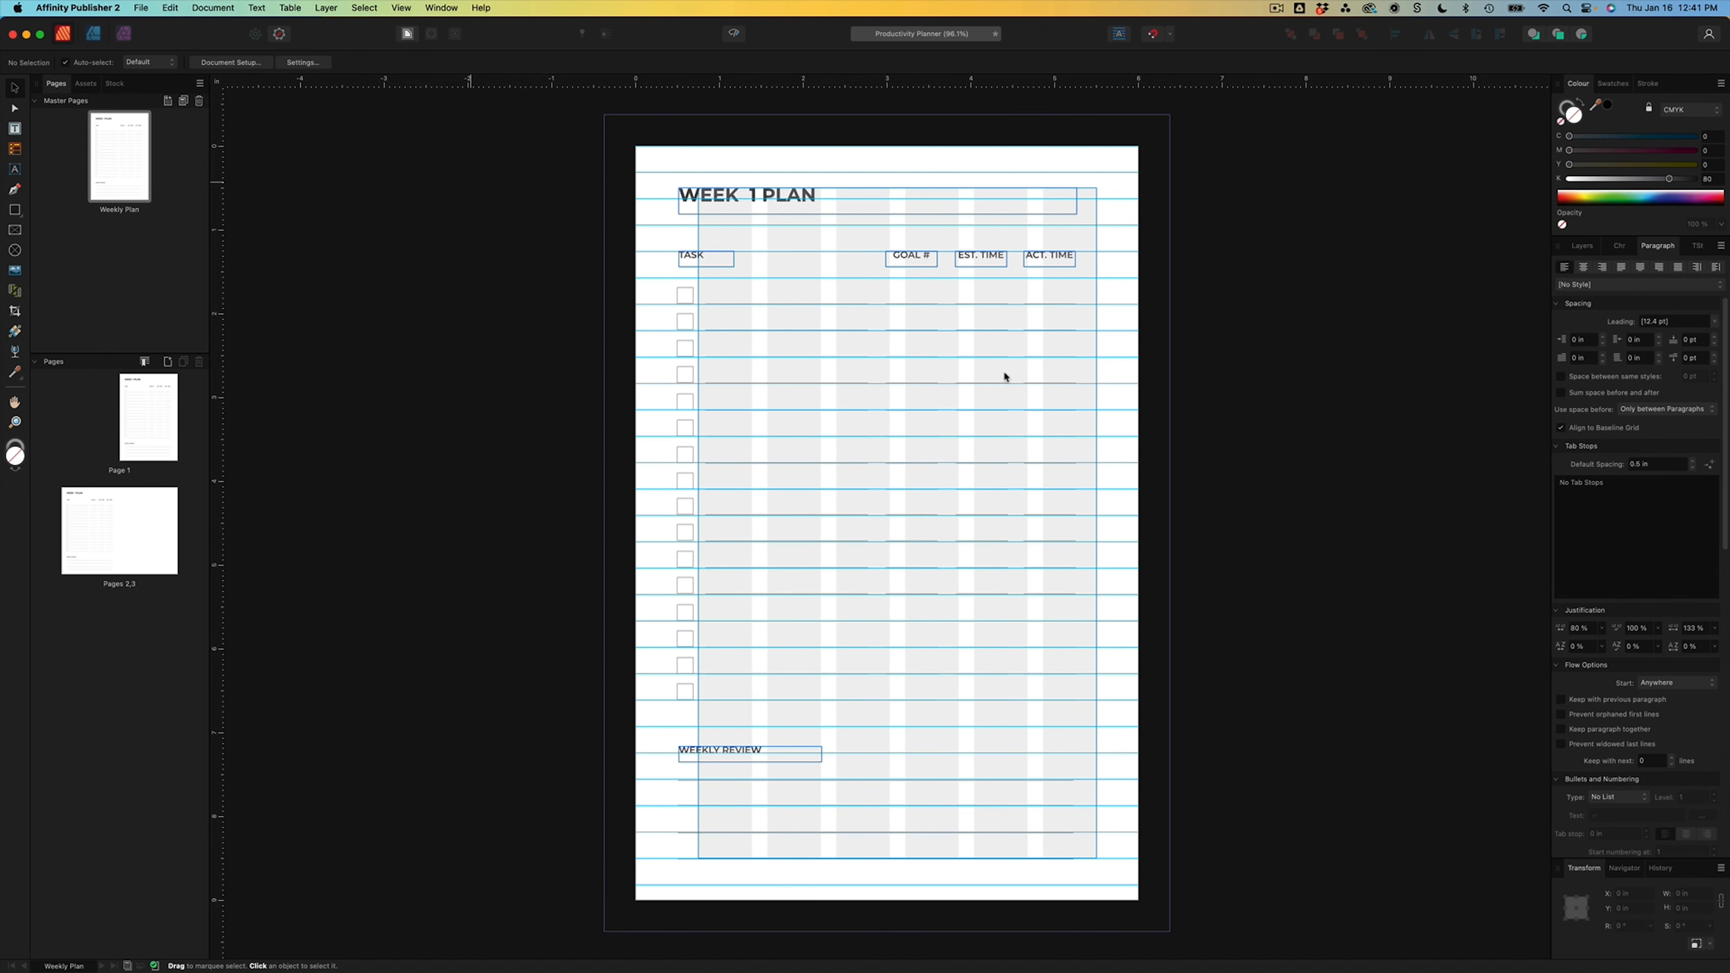
- Select all objects on the master, move them horizontally onto the left margin guide and preview the page
drag(643, 157, 1146, 894)
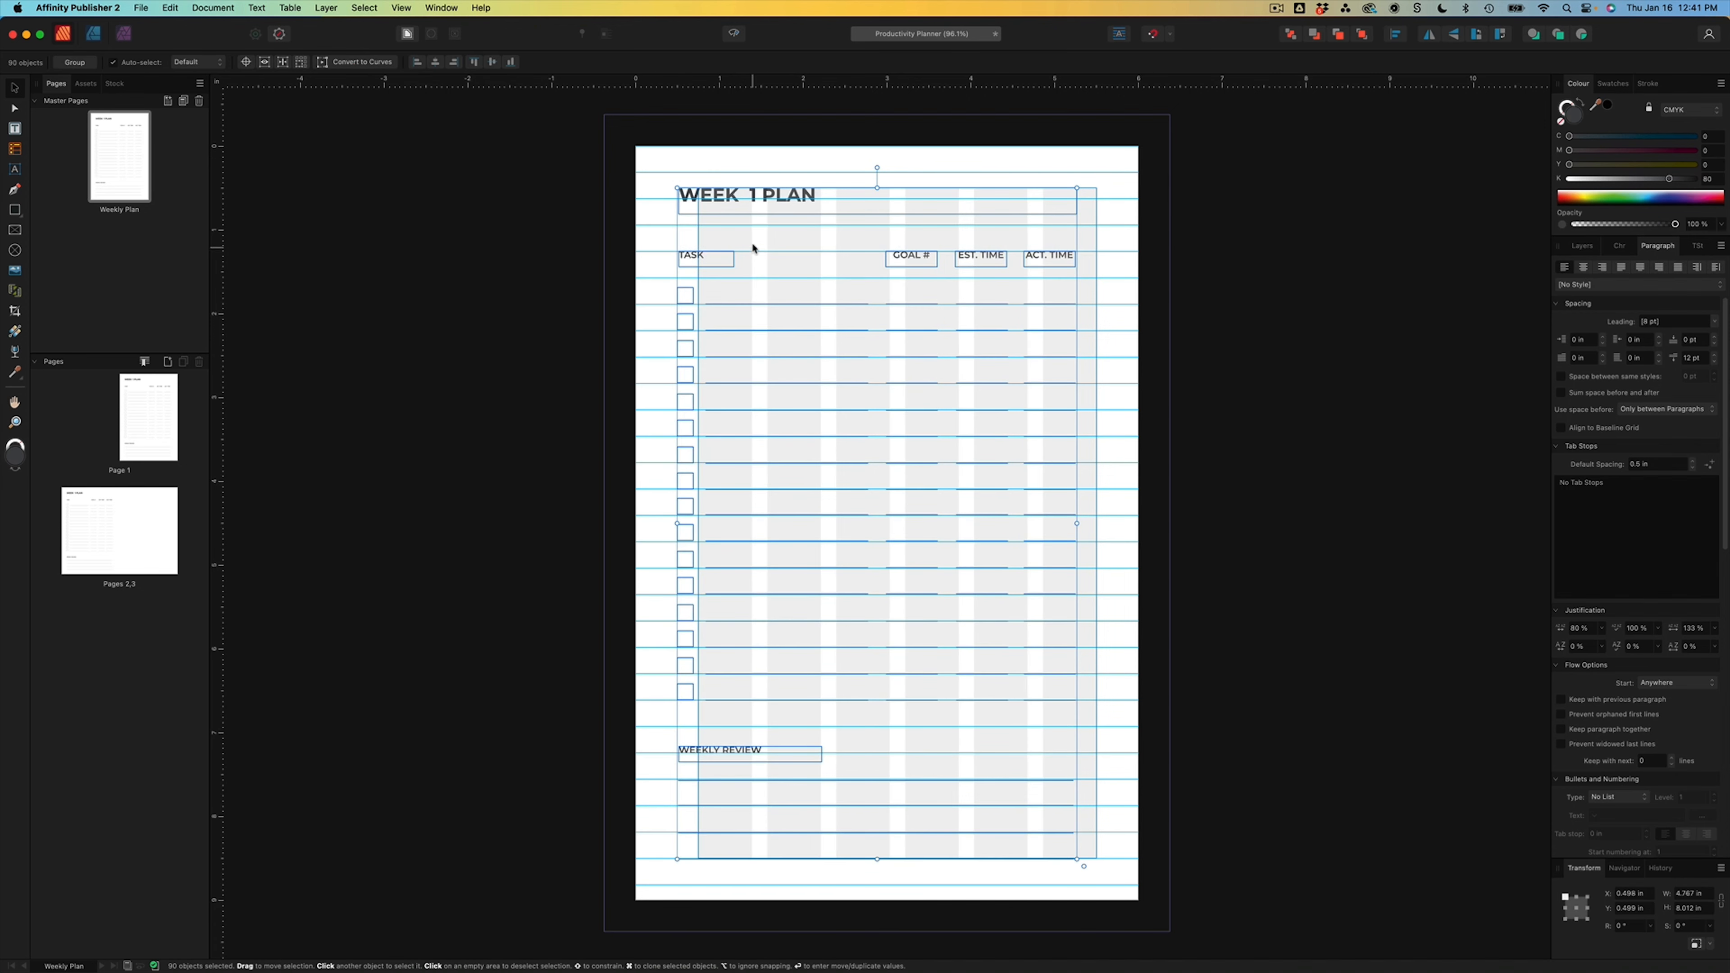
drag(749, 196, 769, 196)
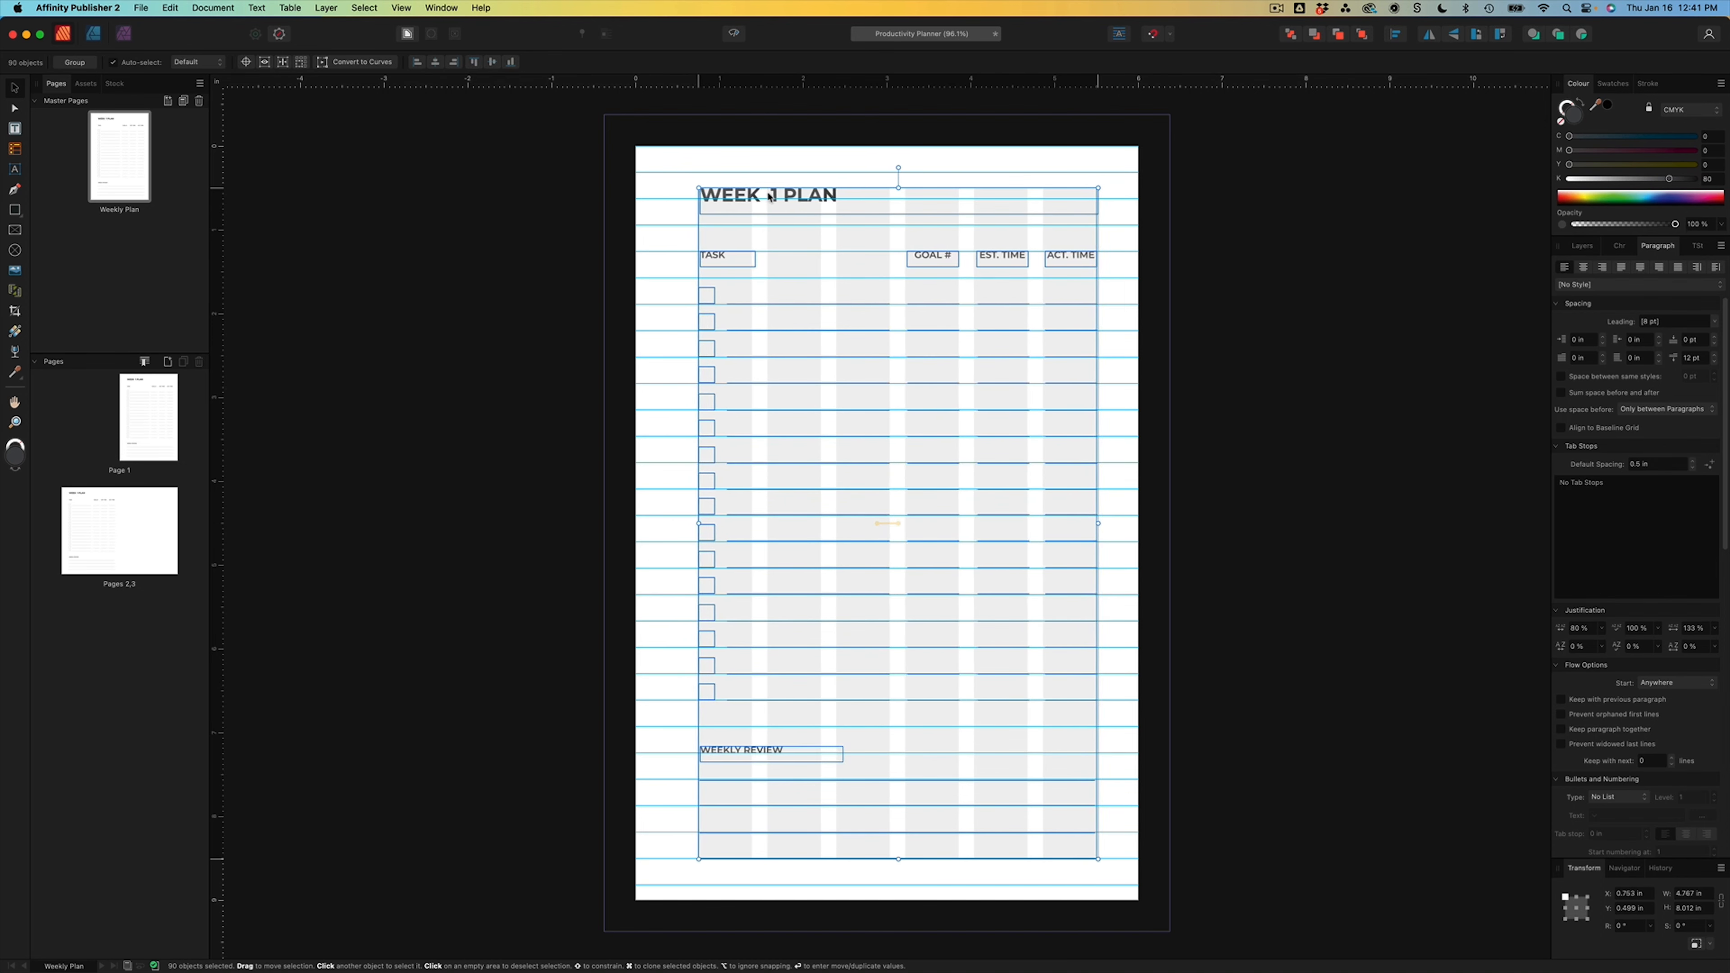
click(1191, 188)
key(ctrl+w)
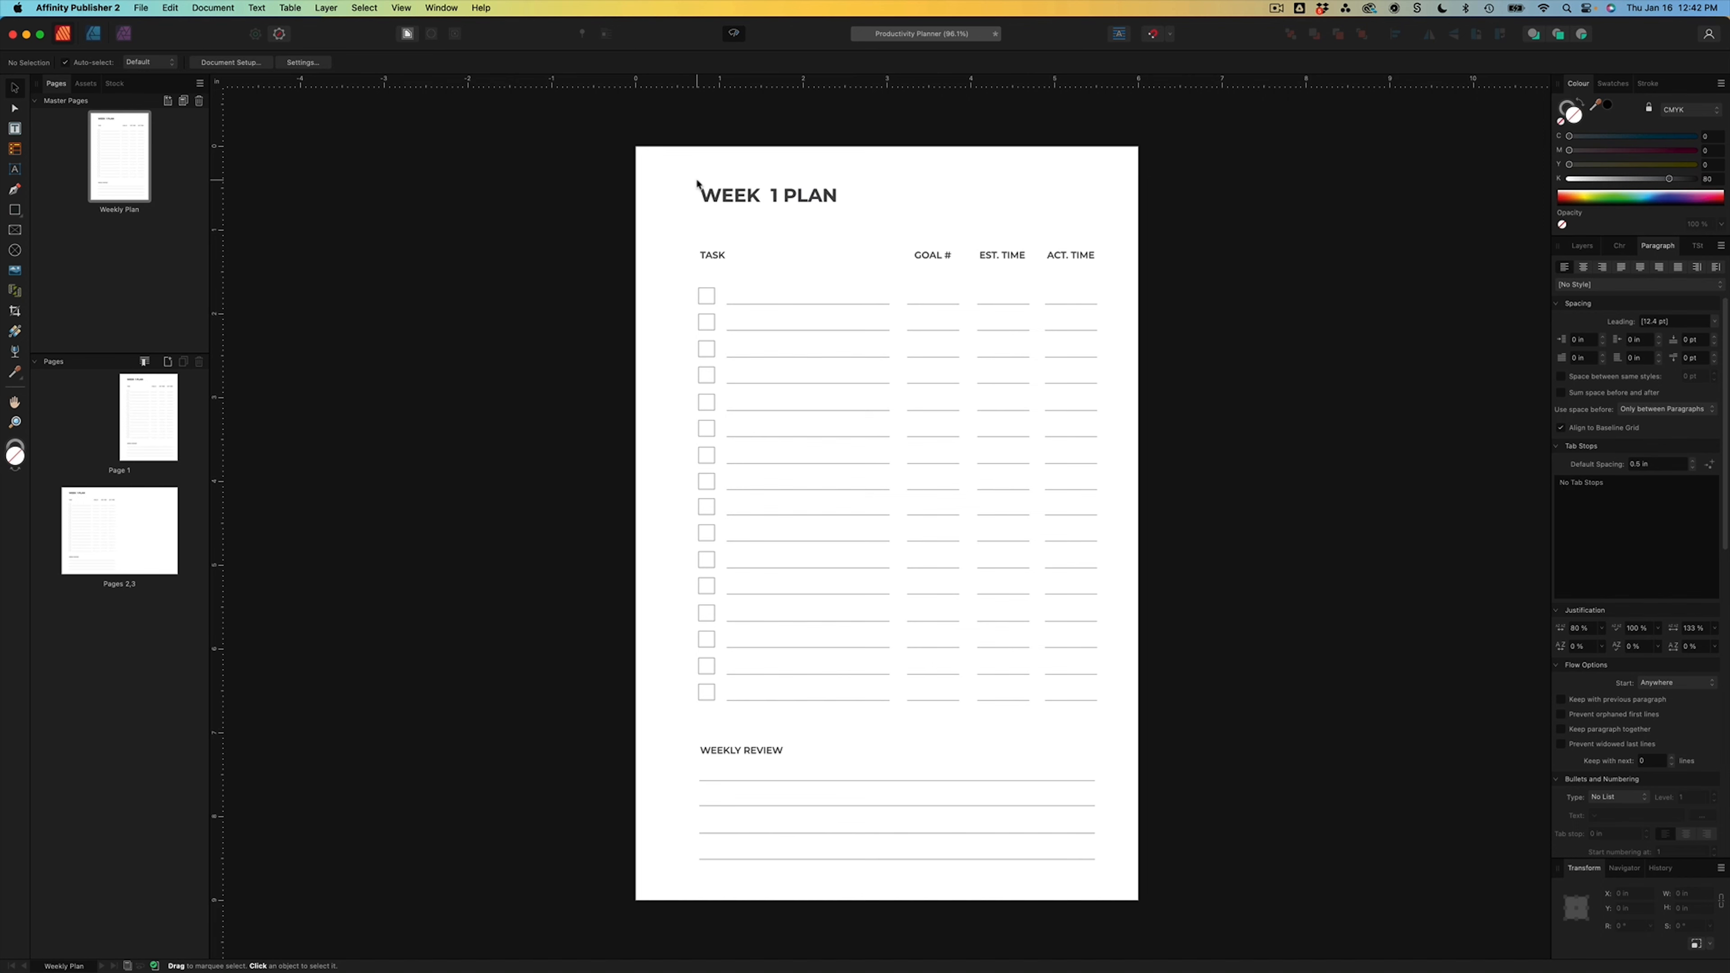
- Set up the Rectangle tool with a 20% black fill and no stroke
scroll(768, 139, right, 1)
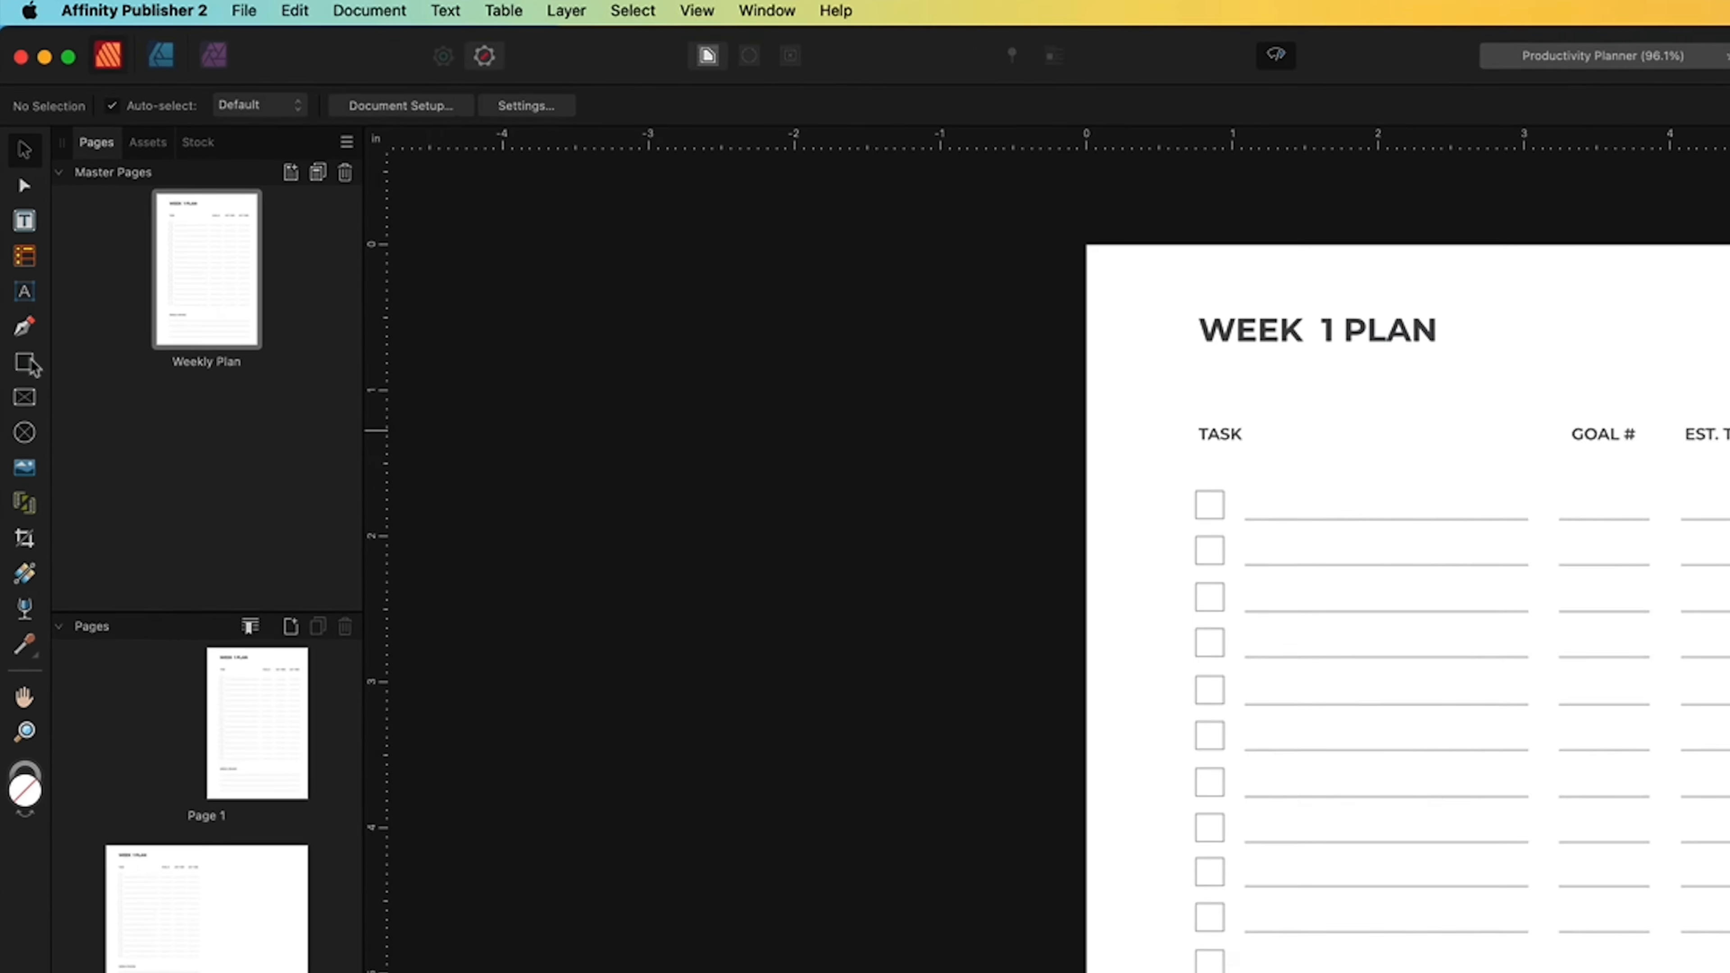
click(31, 367)
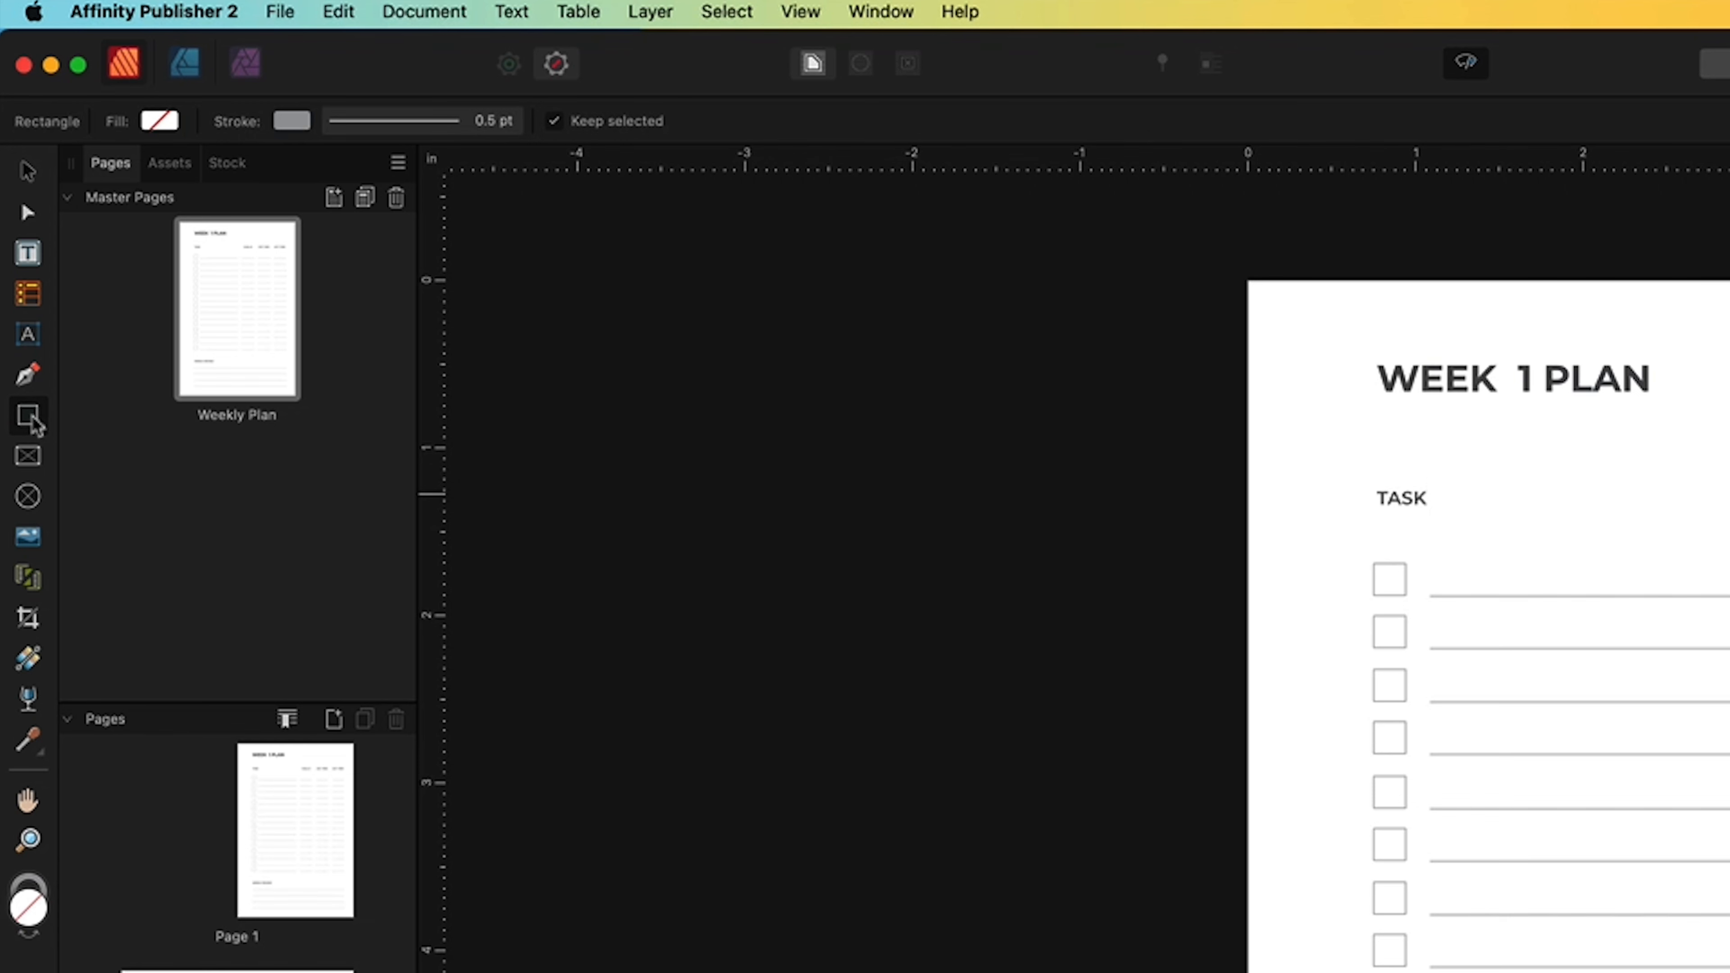
click(159, 121)
click(491, 225)
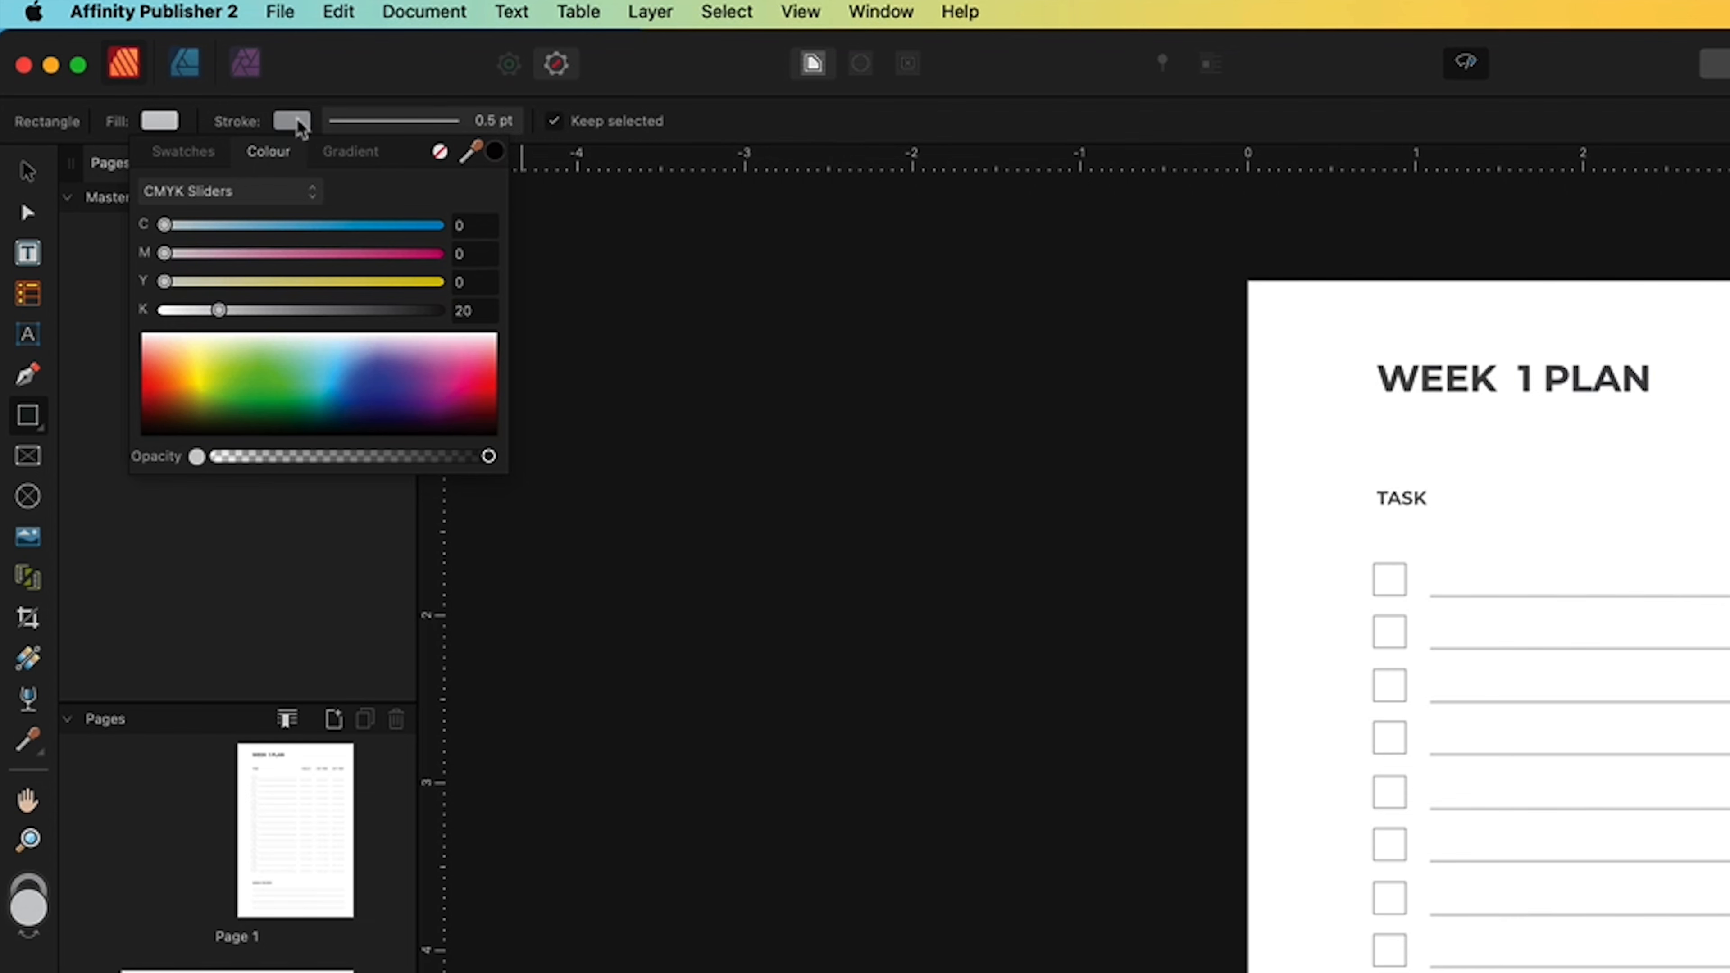
click(297, 121)
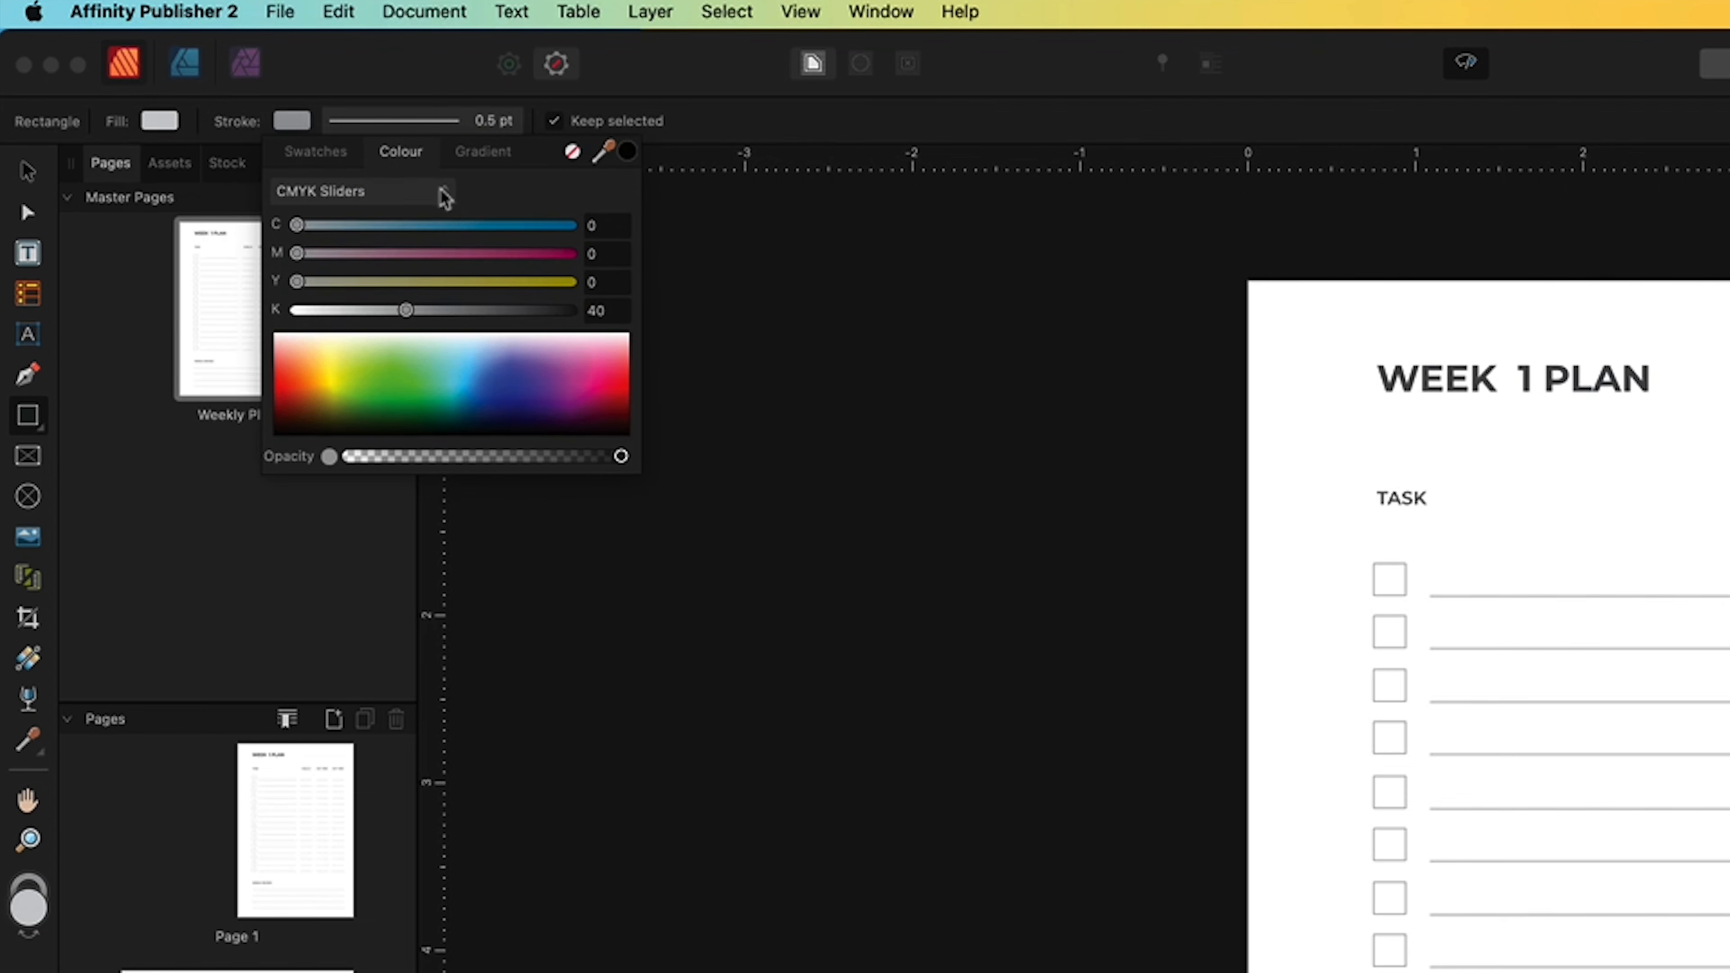
click(572, 158)
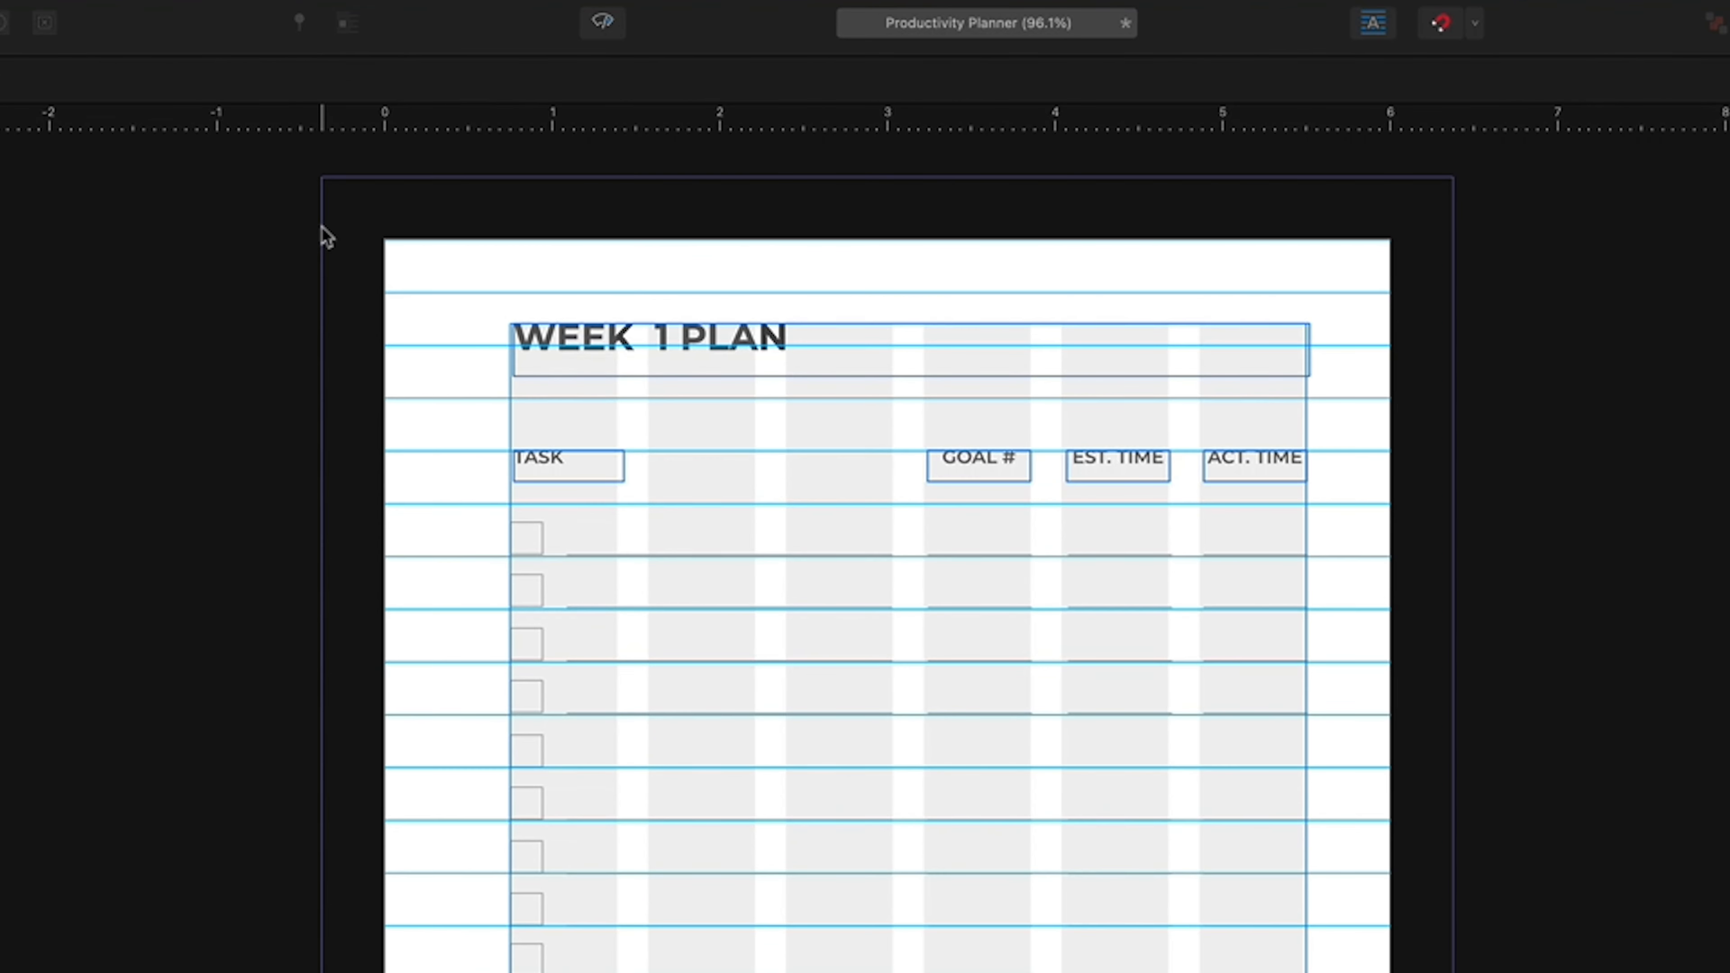
- Draw a grey band about 0.47 in tall across the WEEK 1 PLAN heading, spanning from bleed edge to bleed edge
drag(320, 327, 452, 354)
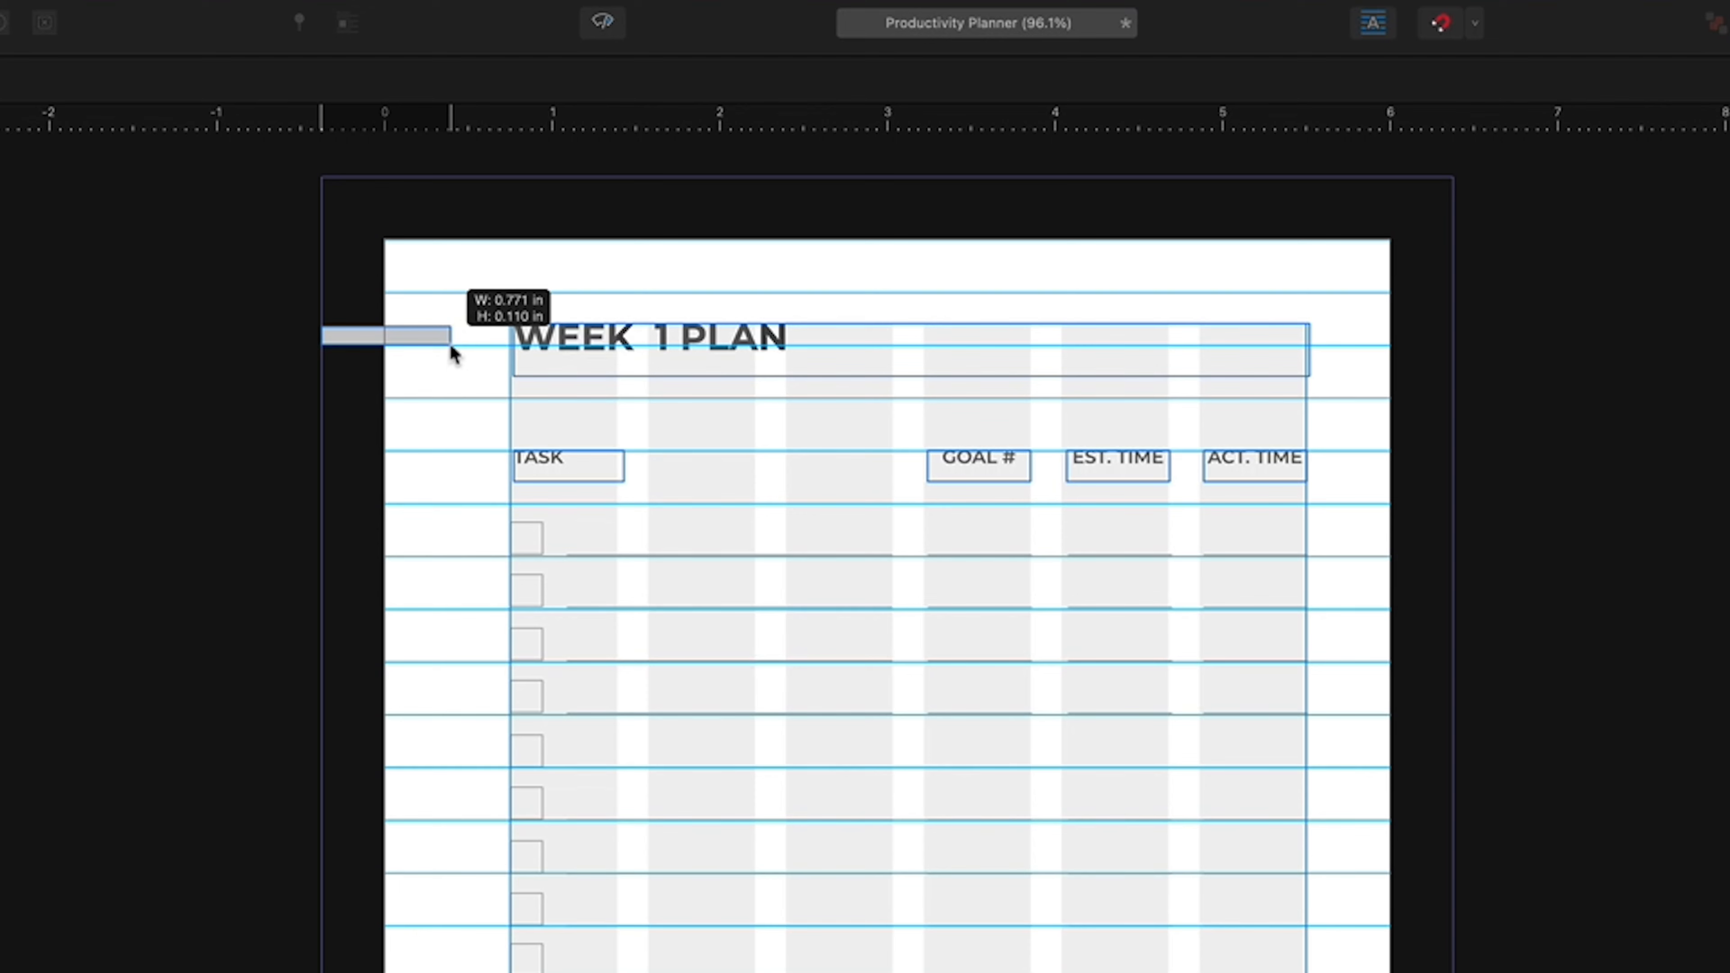
mouse_move(453, 355)
mouse_down()
mouse_move(1363, 391)
mouse_move(1379, 326)
mouse_move(1405, 367)
mouse_move(1455, 379)
mouse_up()
drag(887, 327, 890, 293)
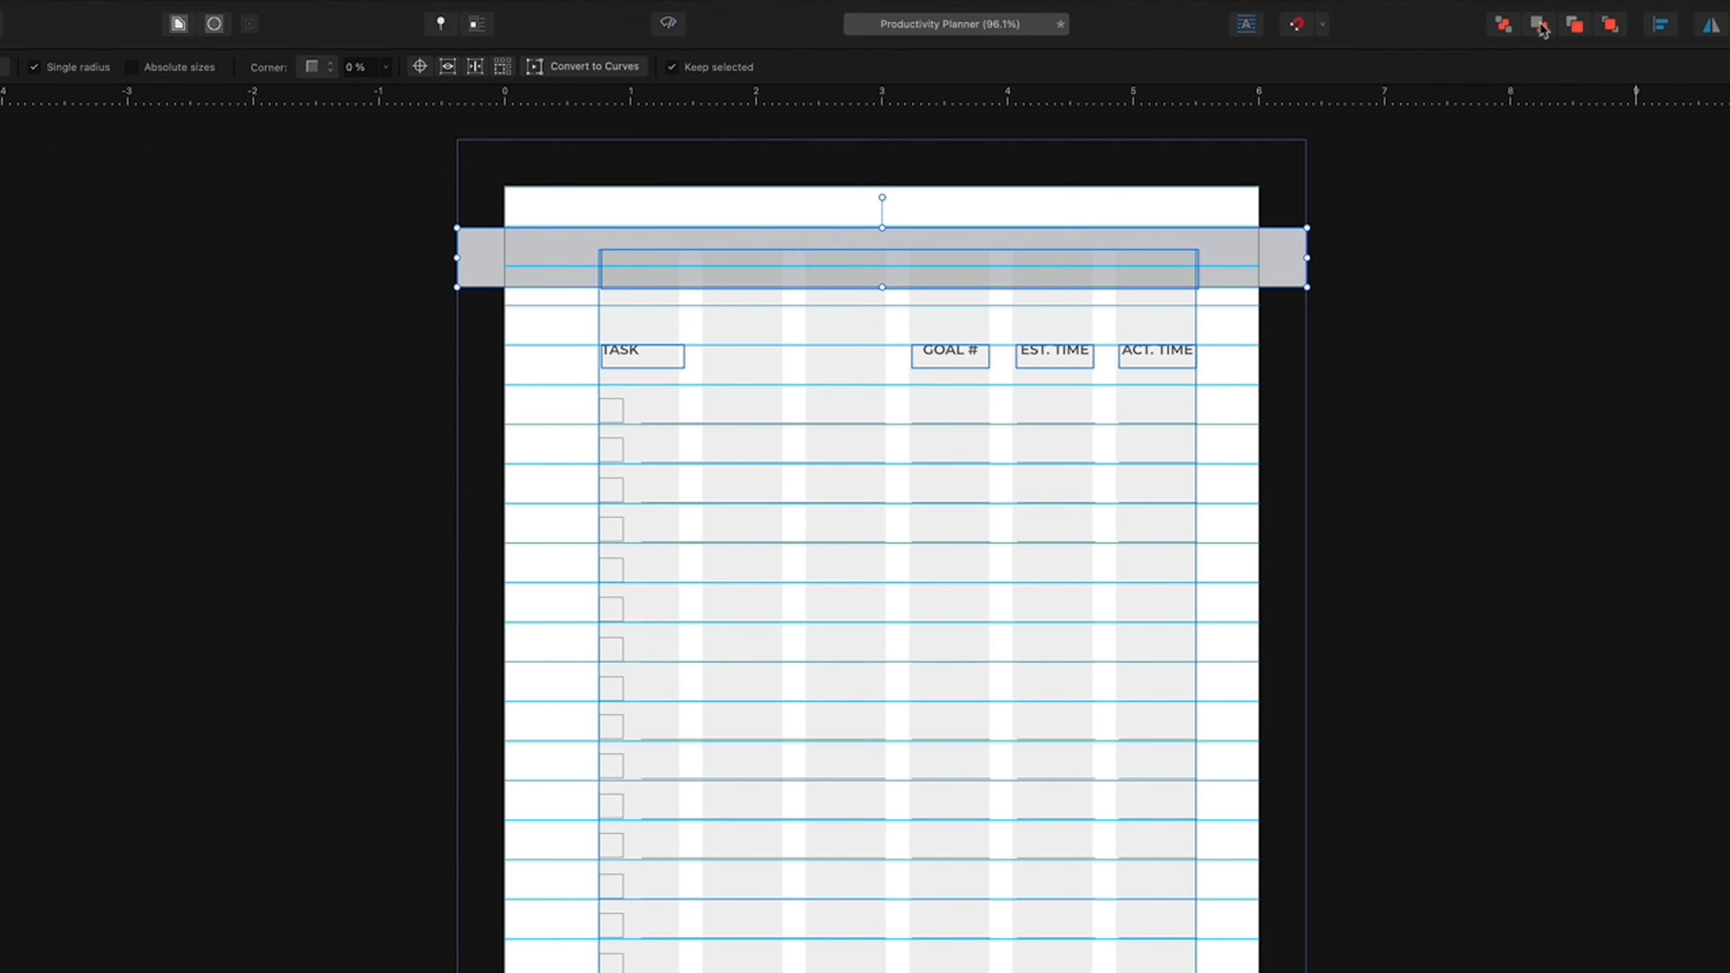
- Send the grey band to the back, behind the WEEK 1 PLAN heading
click(1541, 24)
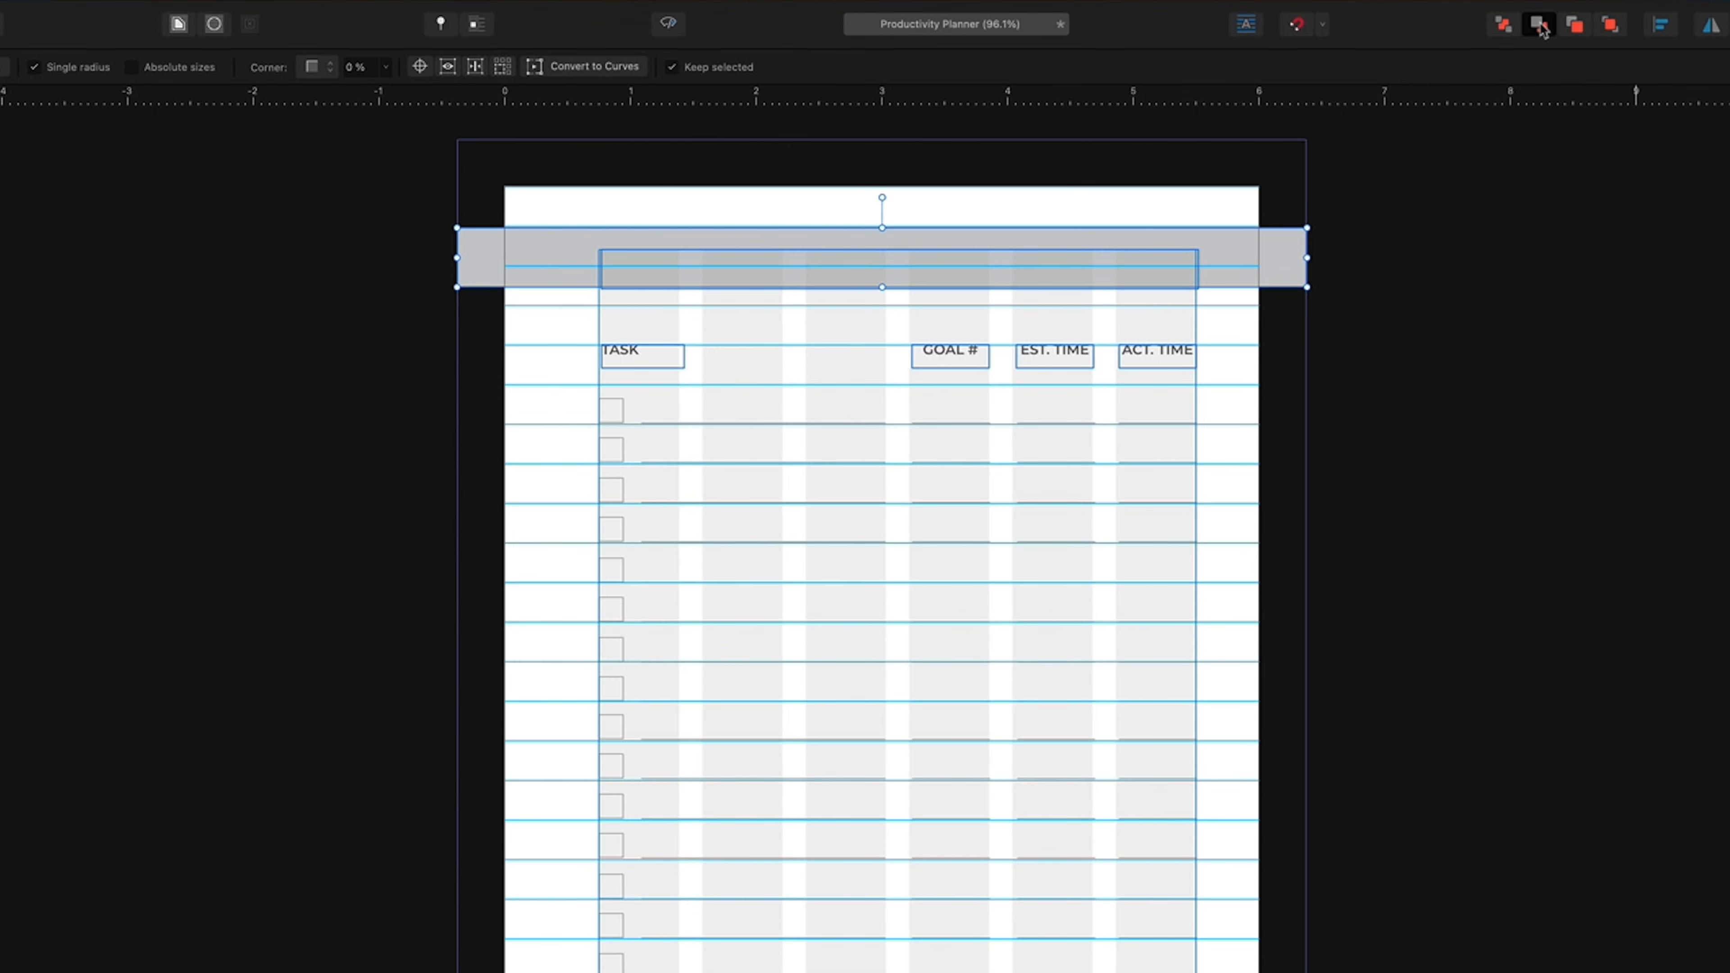
click(1504, 25)
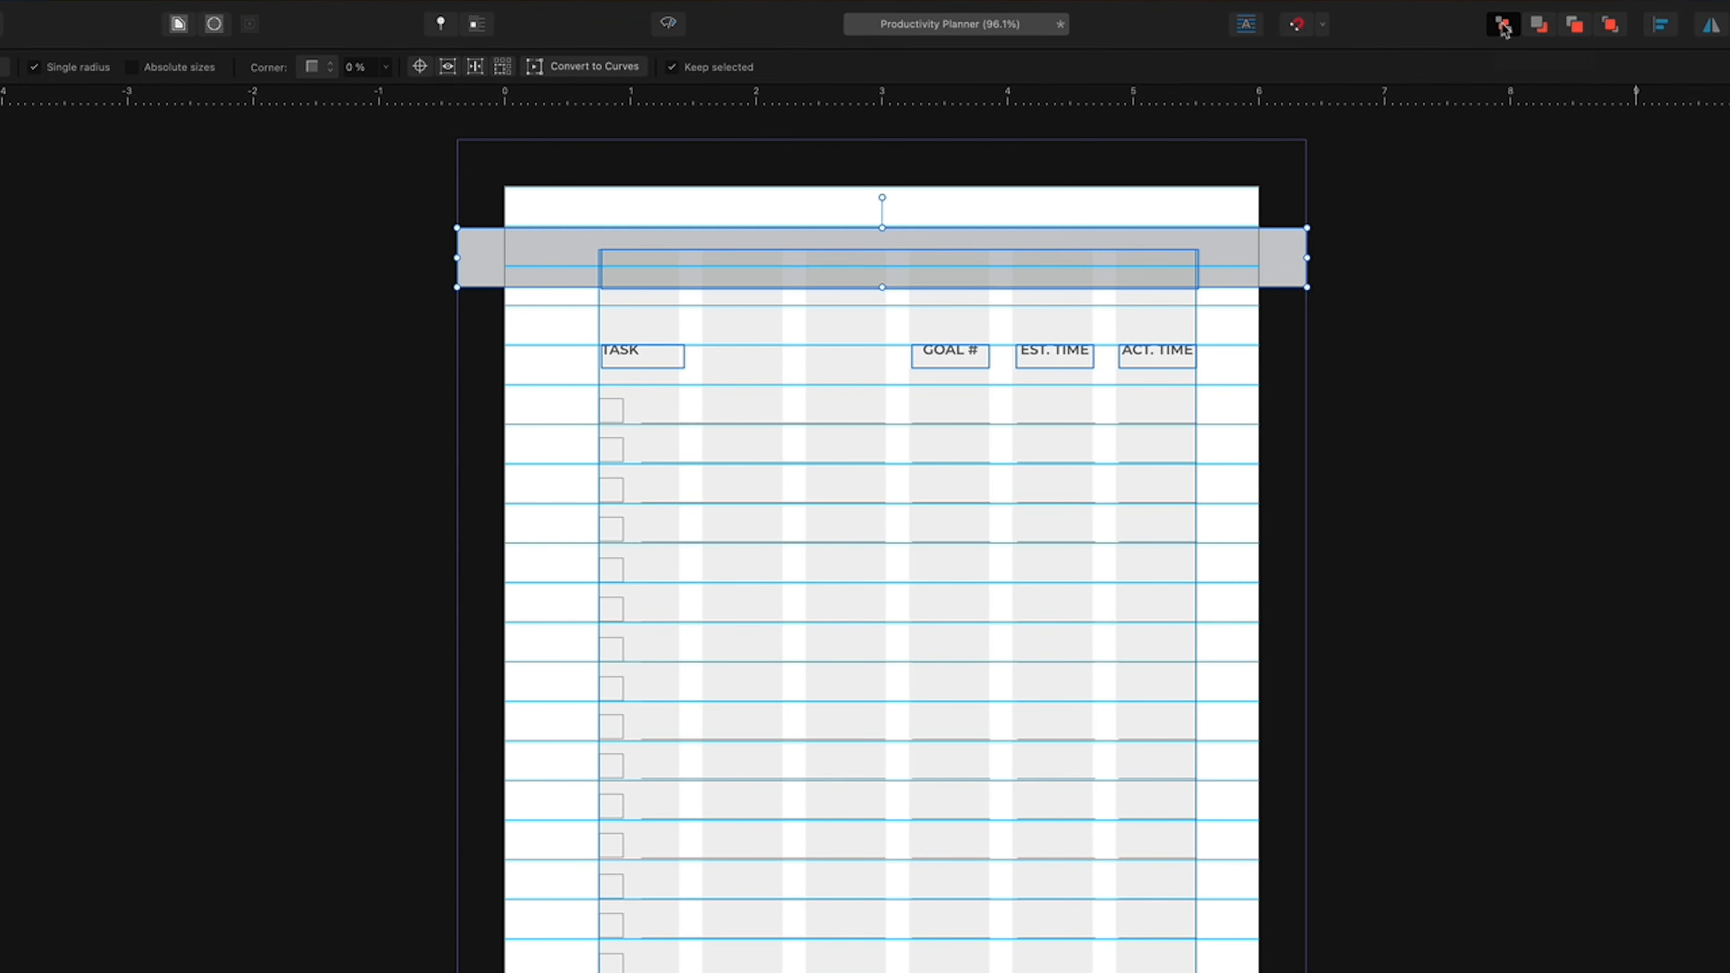
key(v)
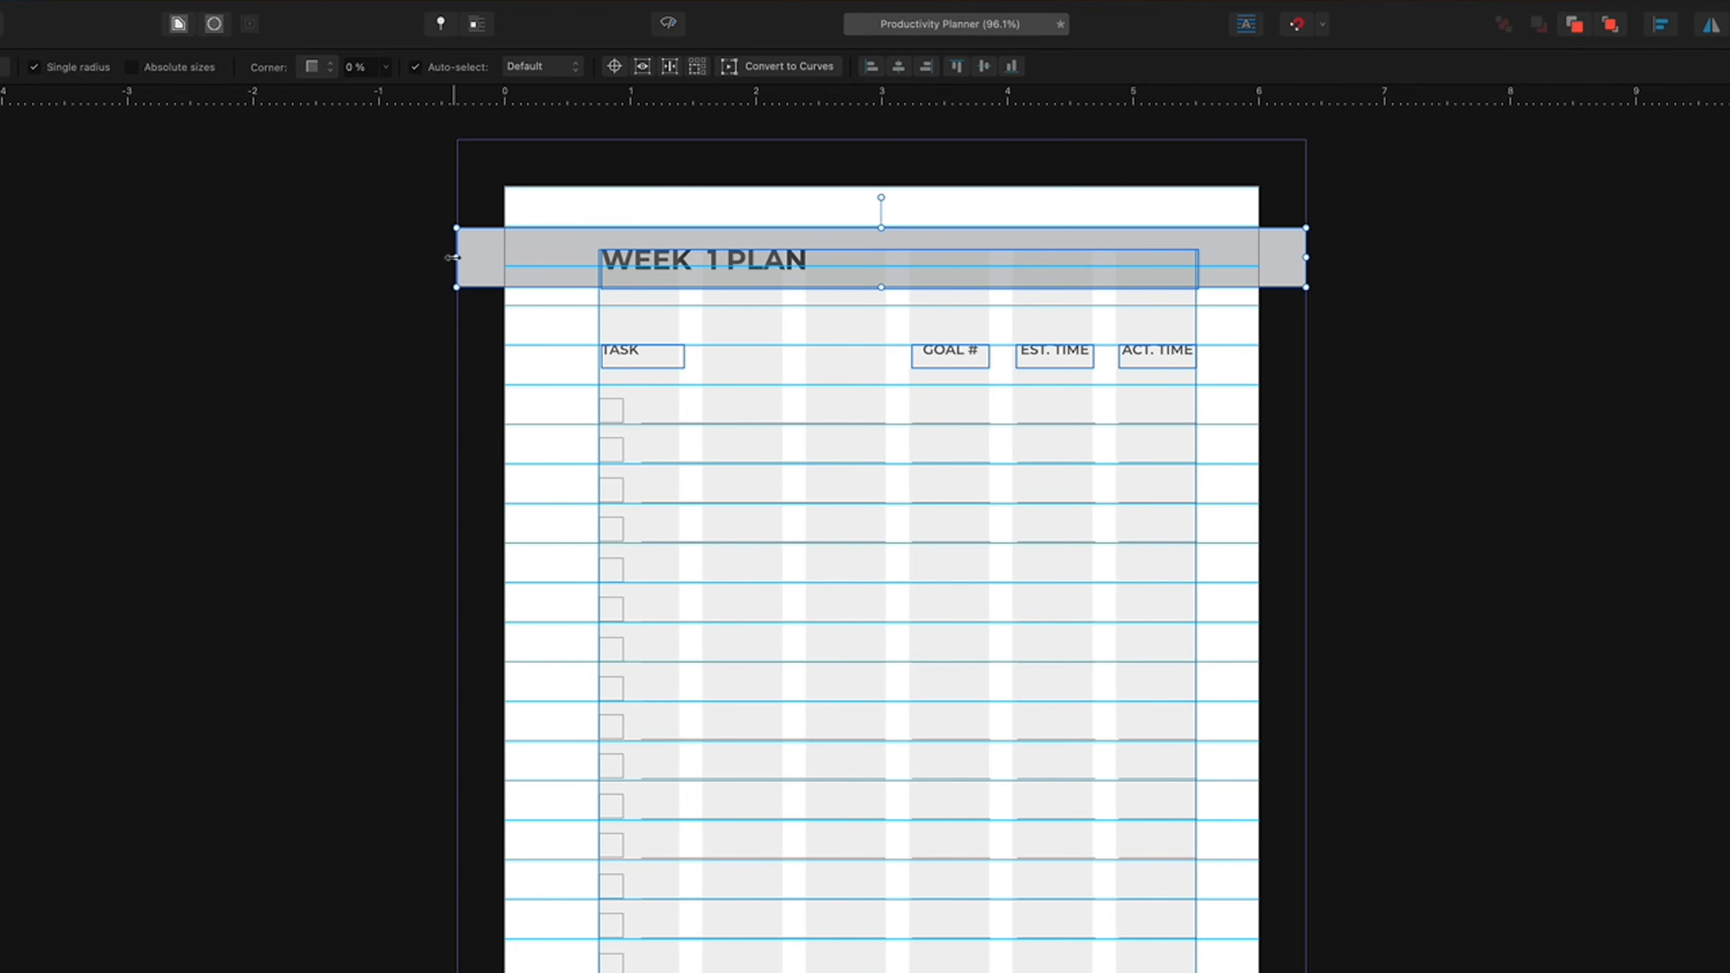
- Extend the grey band's left edge past the left bleed guide, to about 0.48 in outside the page
key(super+equal)
key(super+equal)
key(super+equal)
key(super+equal)
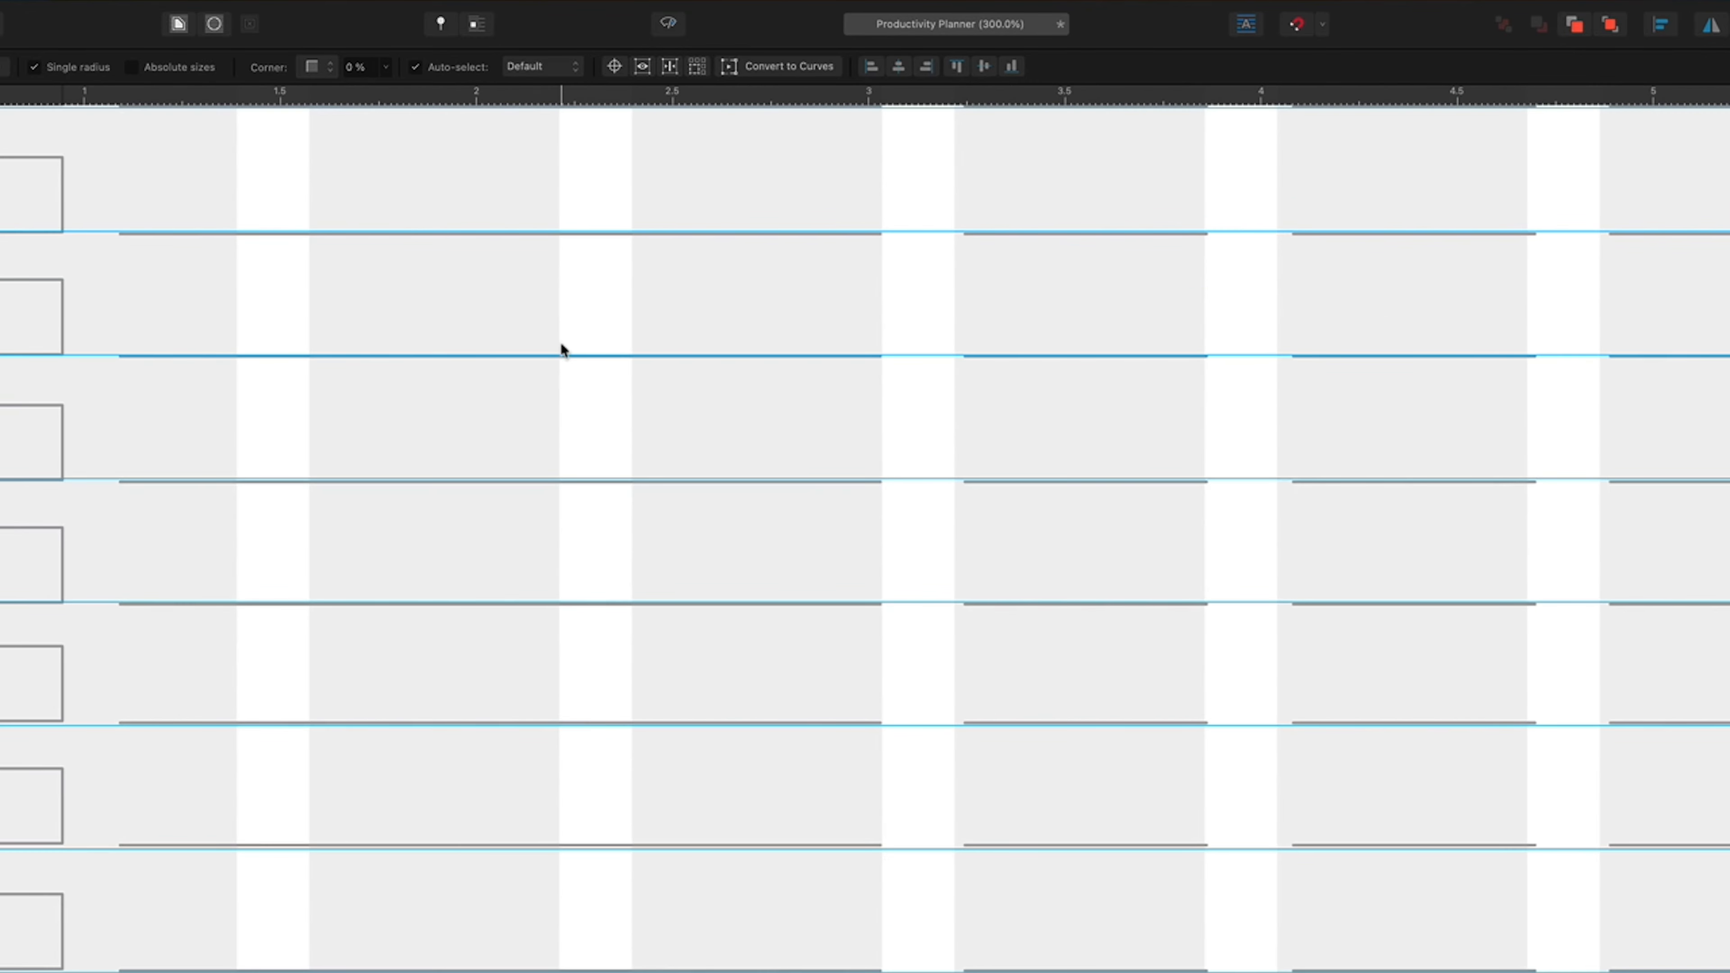
scroll(561, 342, left, 10)
scroll(561, 342, up, 10)
scroll(561, 341, up, 6)
scroll(561, 342, left, 2)
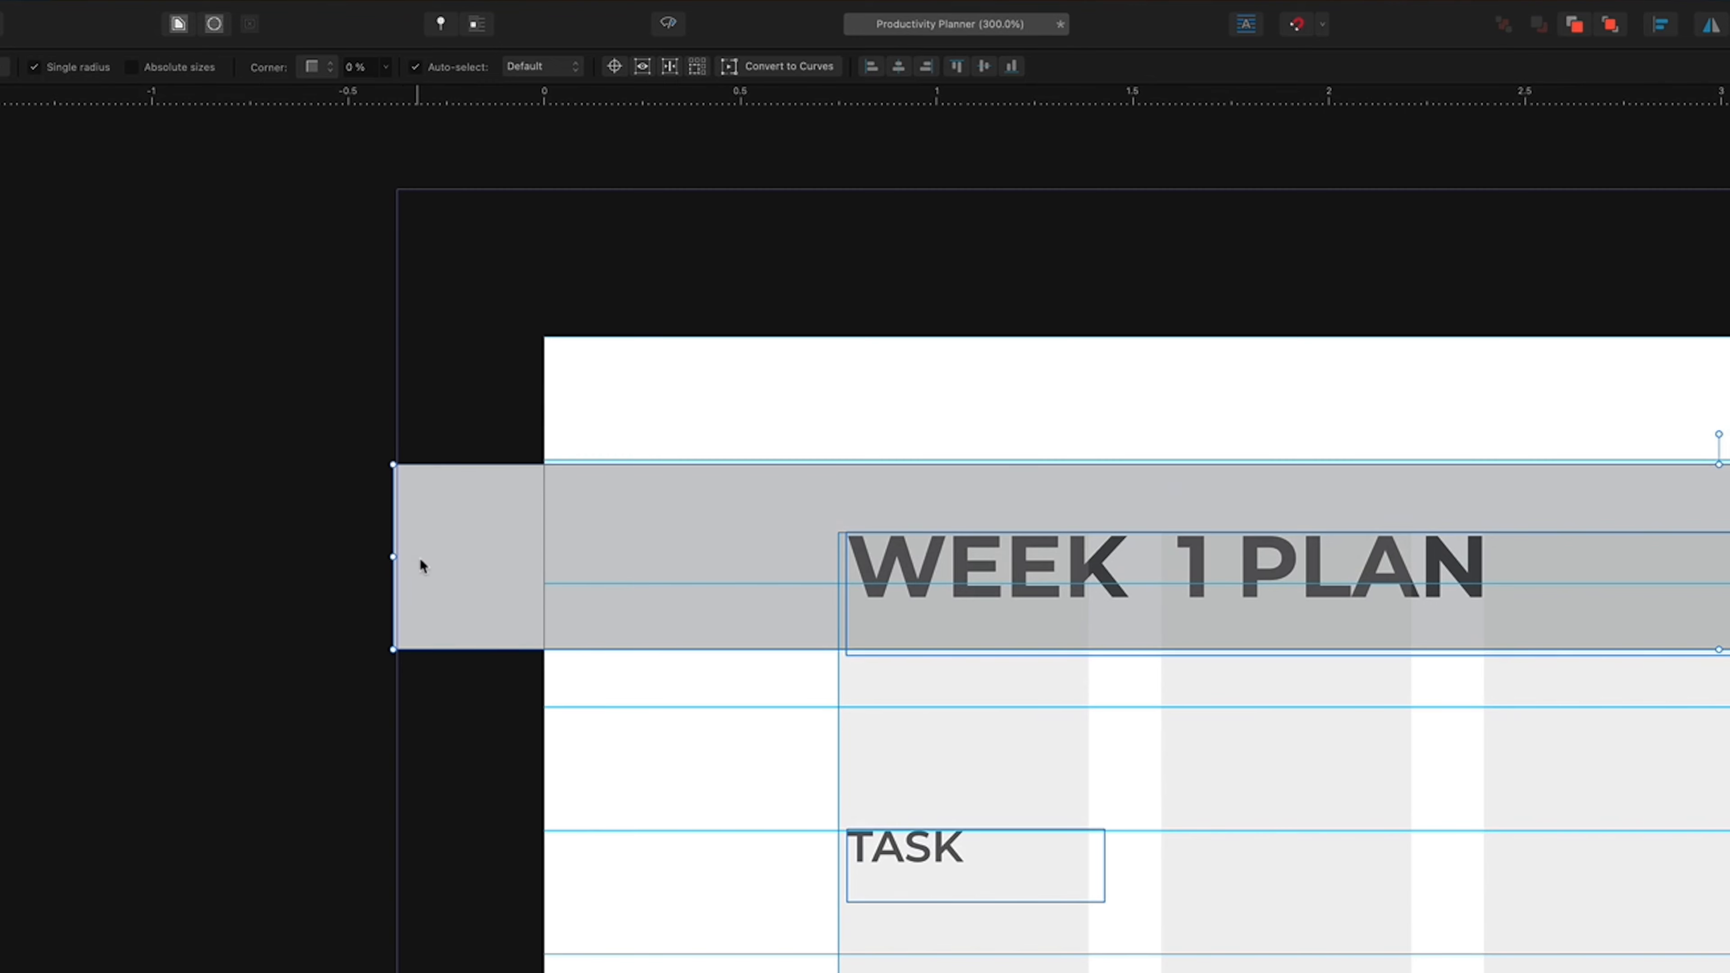
drag(406, 562, 411, 555)
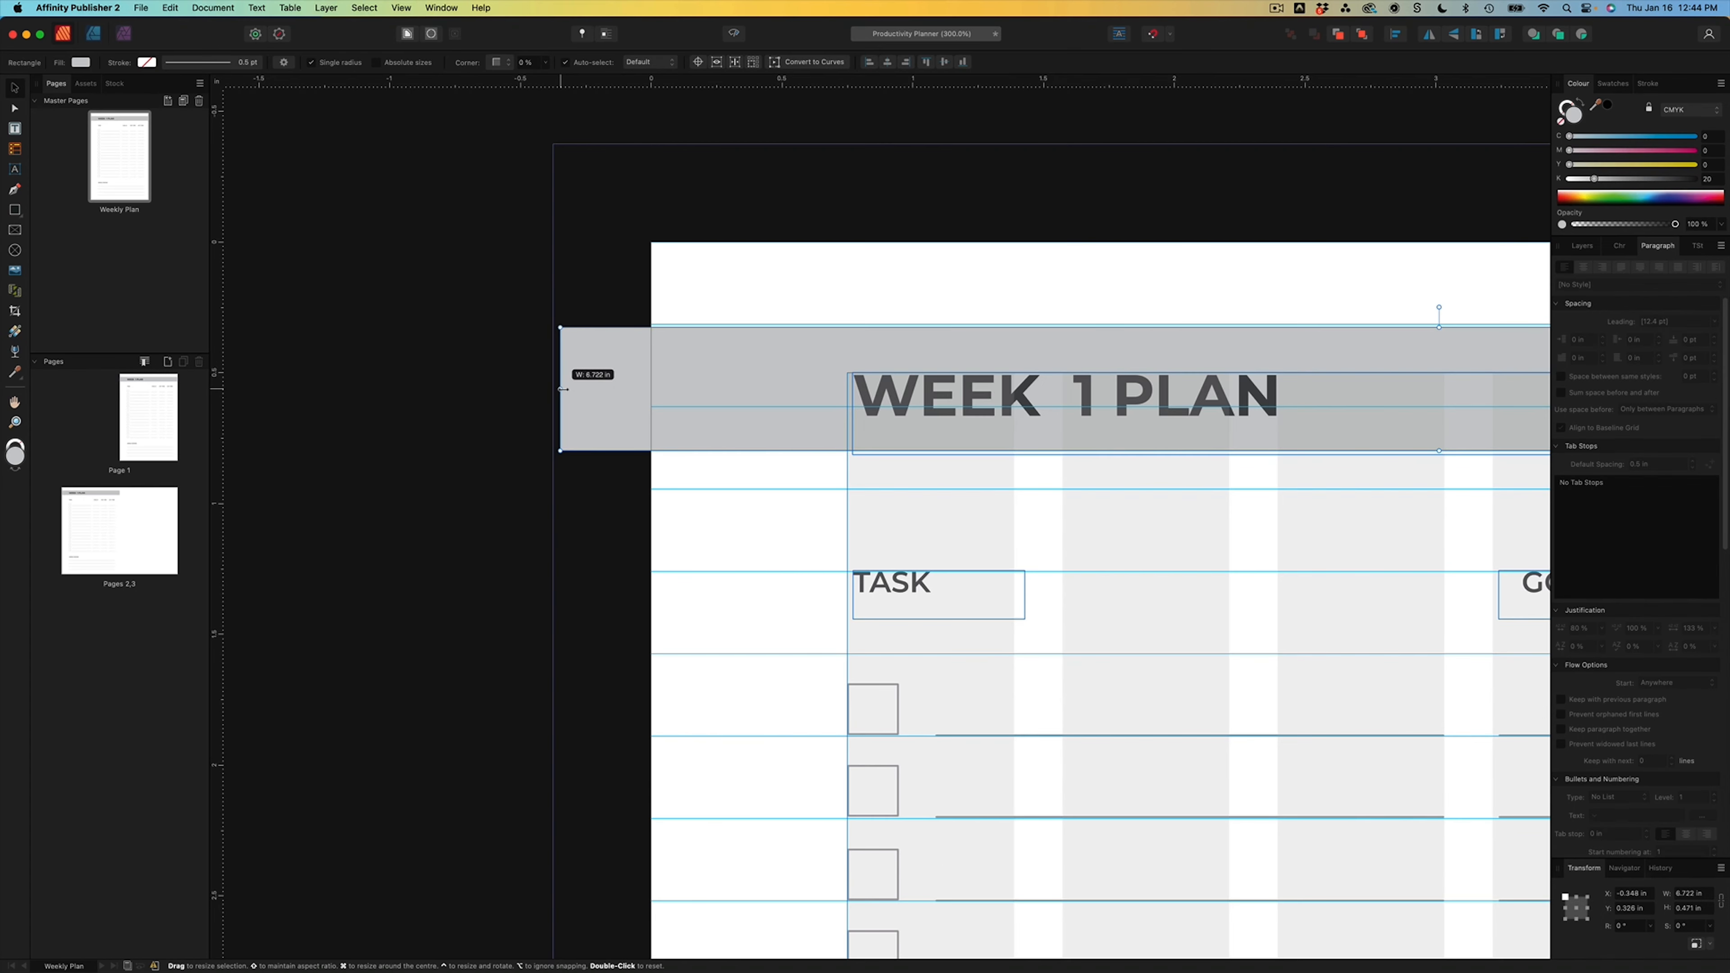
drag(563, 389, 560, 390)
key(super+equal)
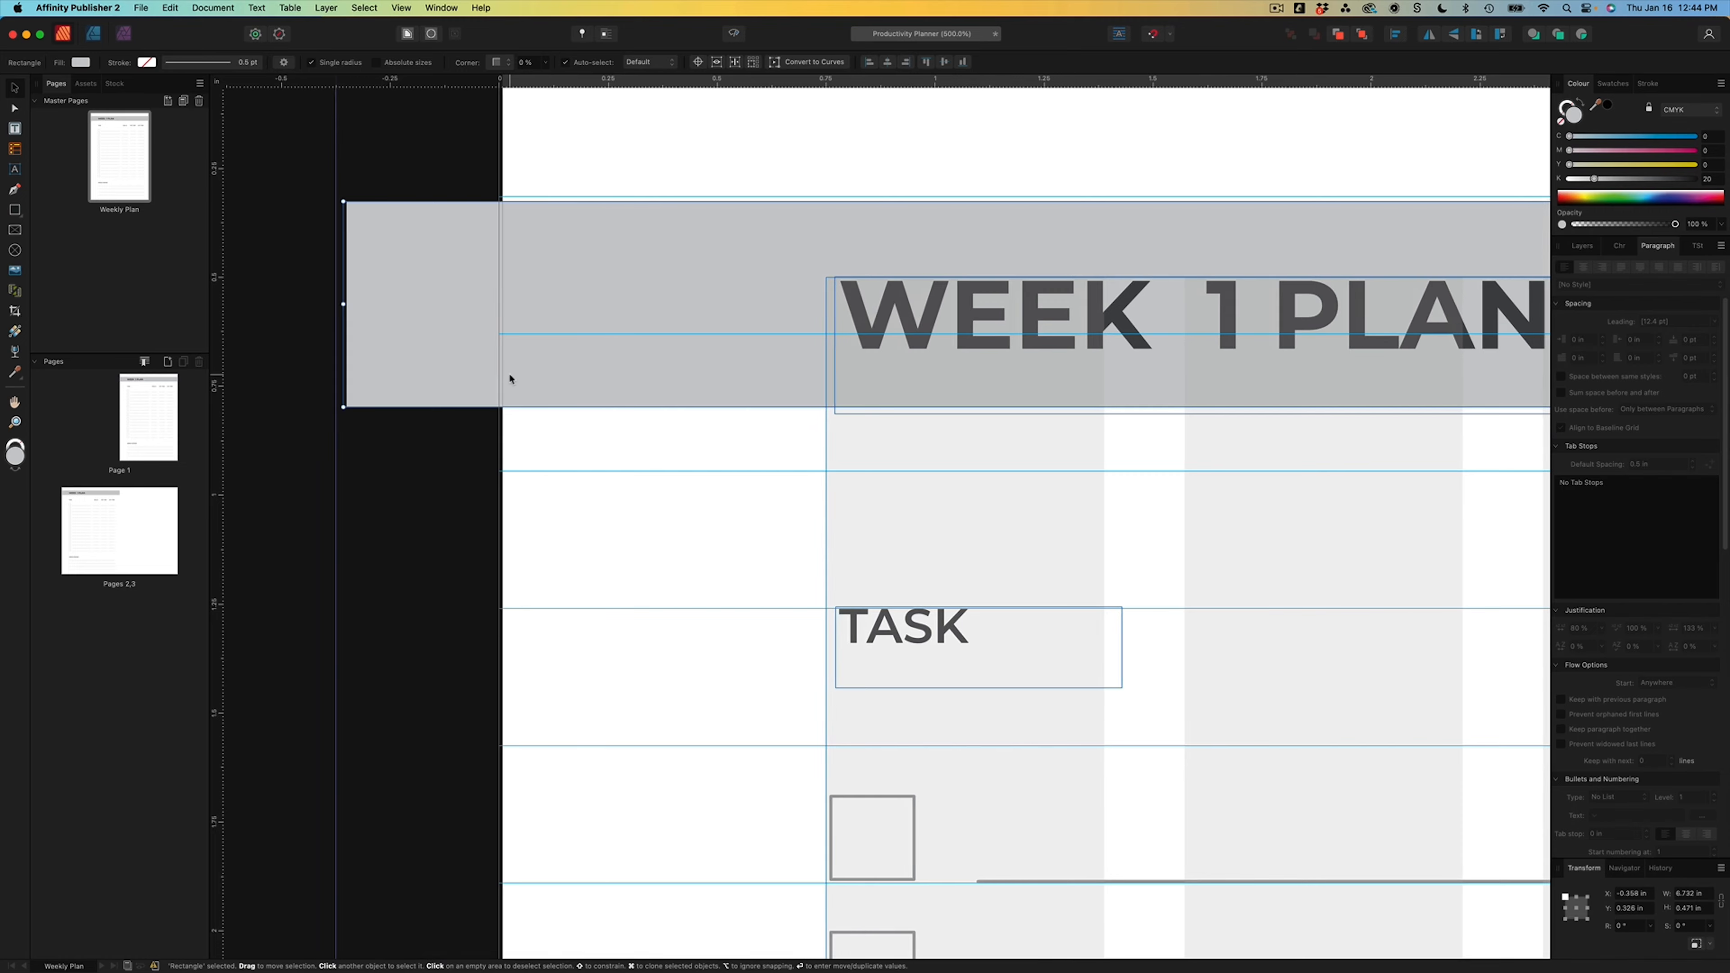
scroll(509, 375, up, 4)
scroll(509, 375, left, 5)
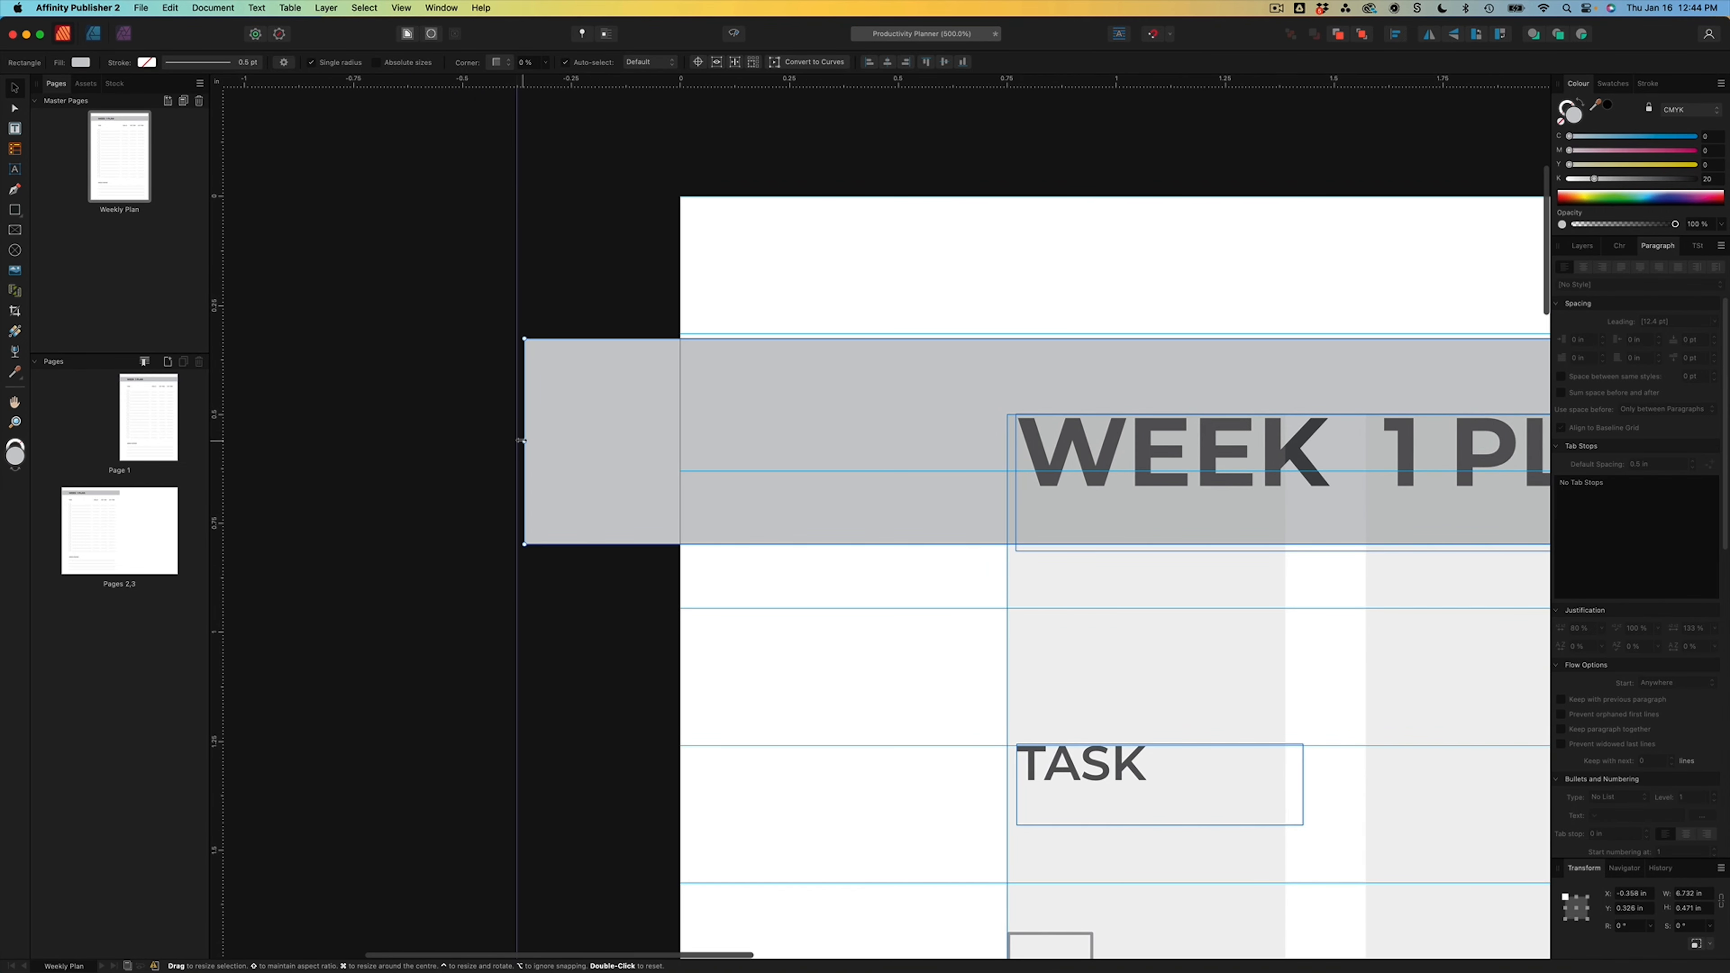
drag(524, 441, 468, 441)
- Extend the grey band's right edge past the right bleed guide, to about 0.48 in outside the page
scroll(1082, 576, right, 3)
scroll(1083, 579, right, 15)
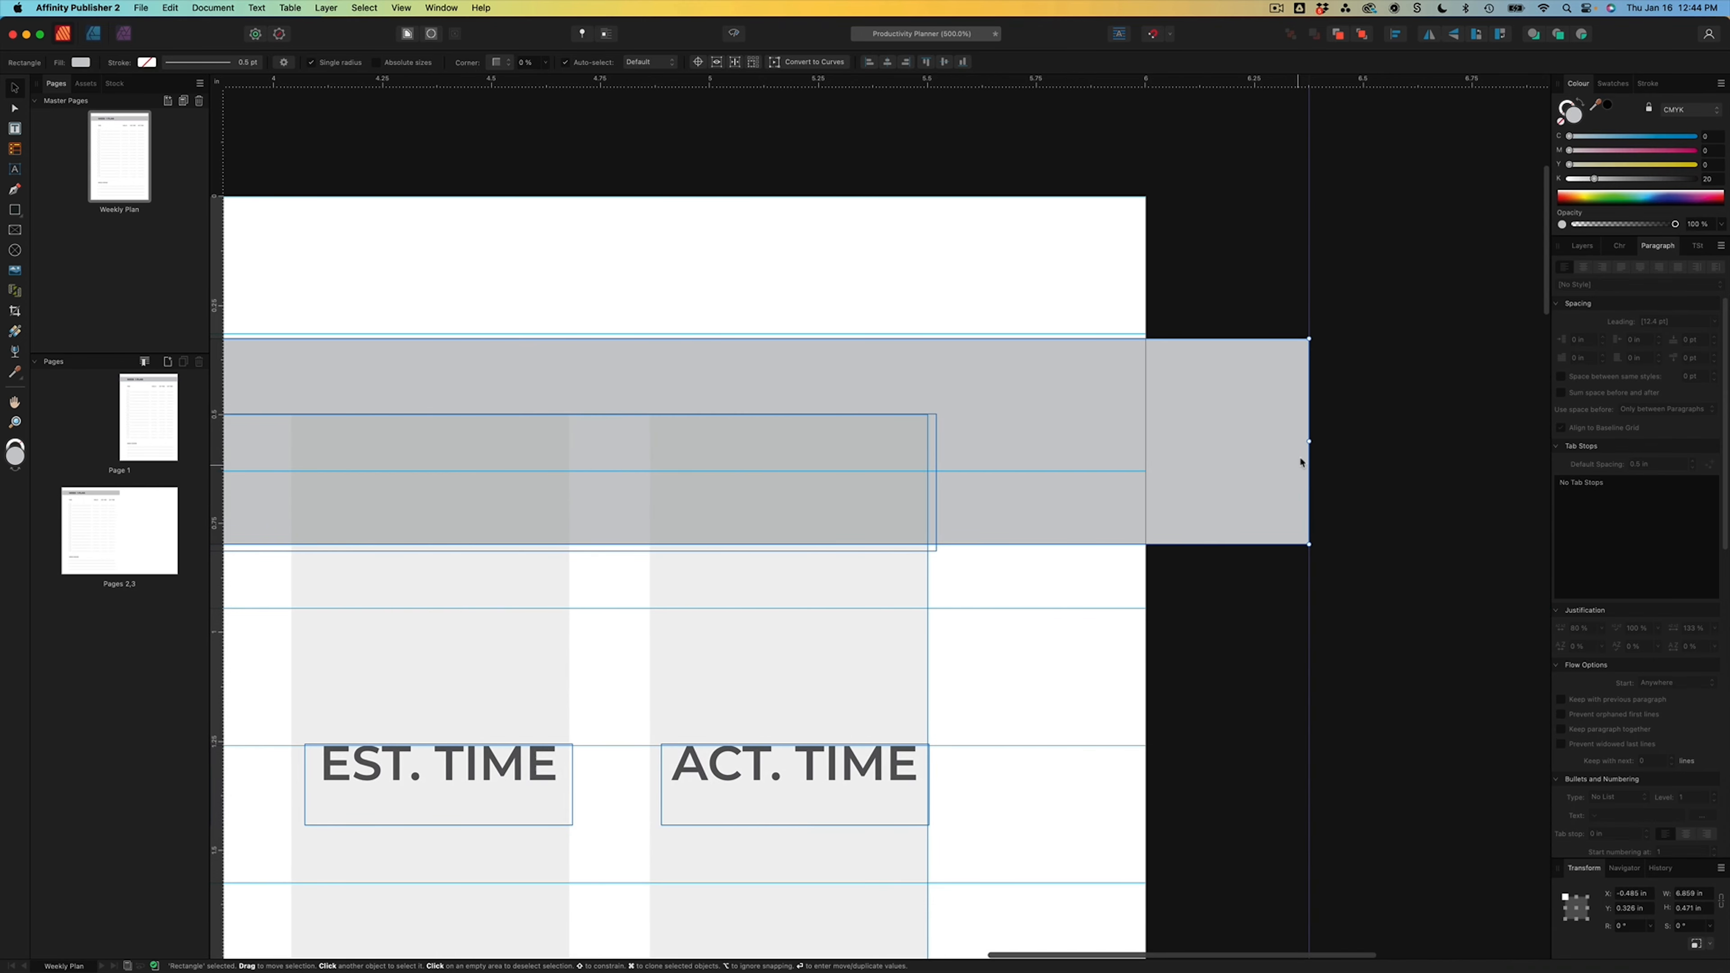
drag(1308, 441, 1353, 442)
- Snap the grey band's top edge to the baseline grid and extend its bottom edge to a grid line, about 0.63 in tall overall
drag(1030, 438, 1030, 432)
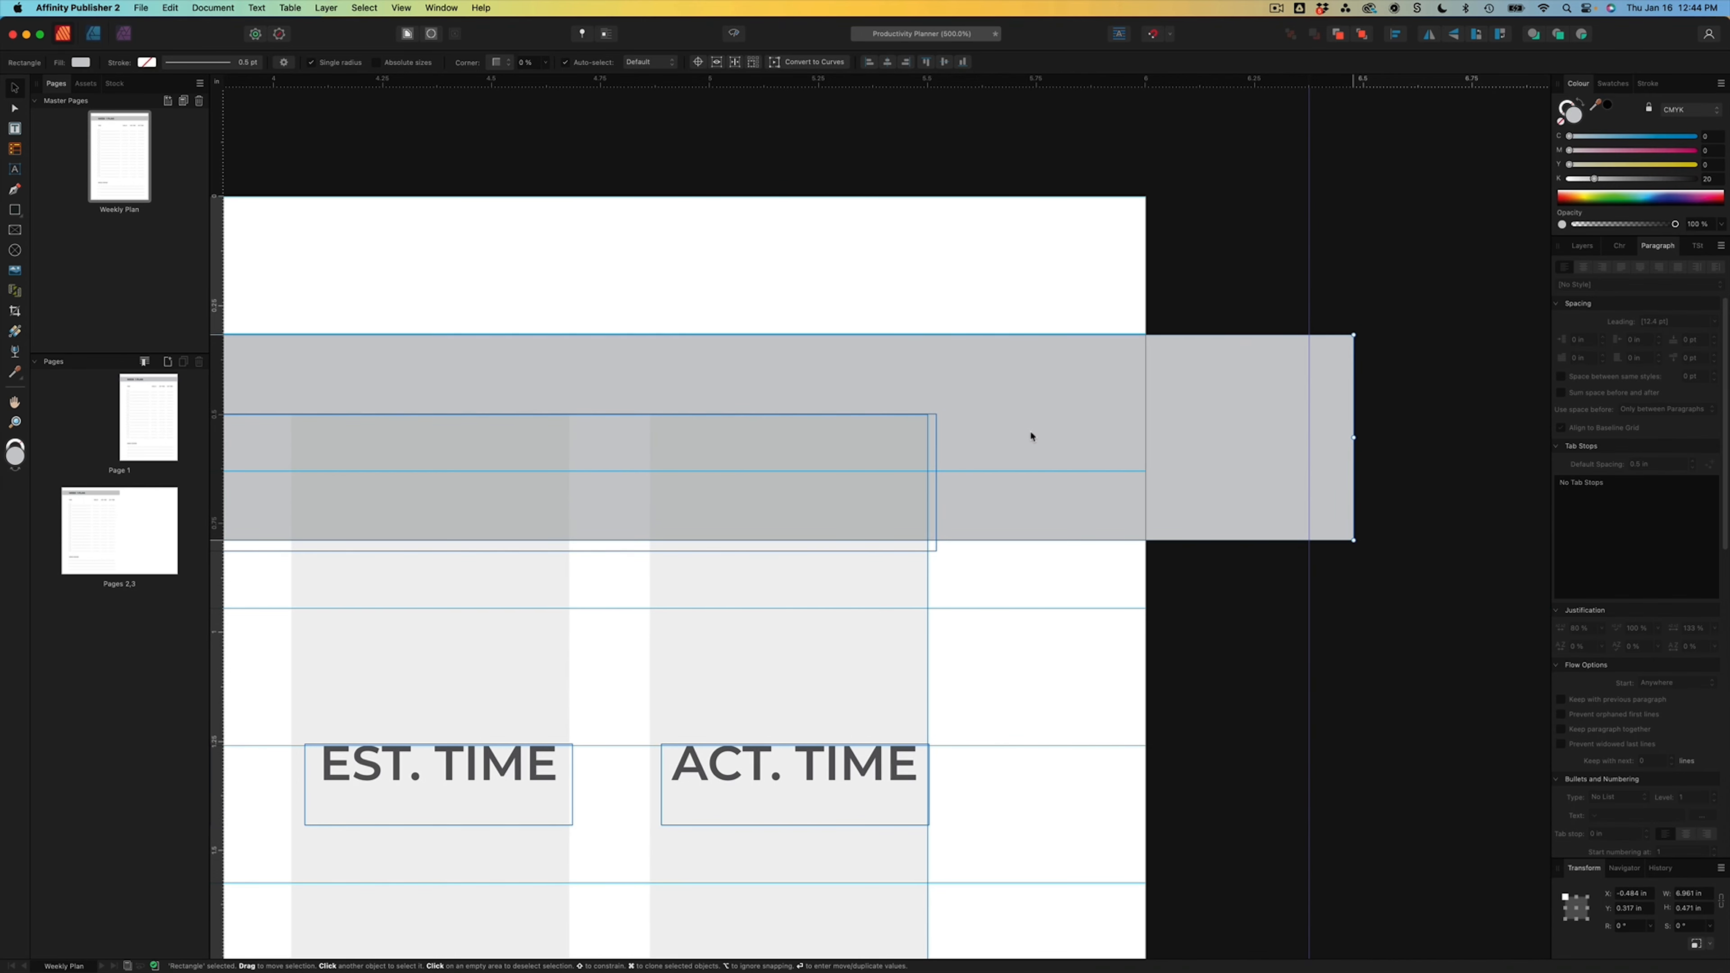
scroll(1031, 433, left, 15)
drag(396, 544, 388, 616)
key(super+minus)
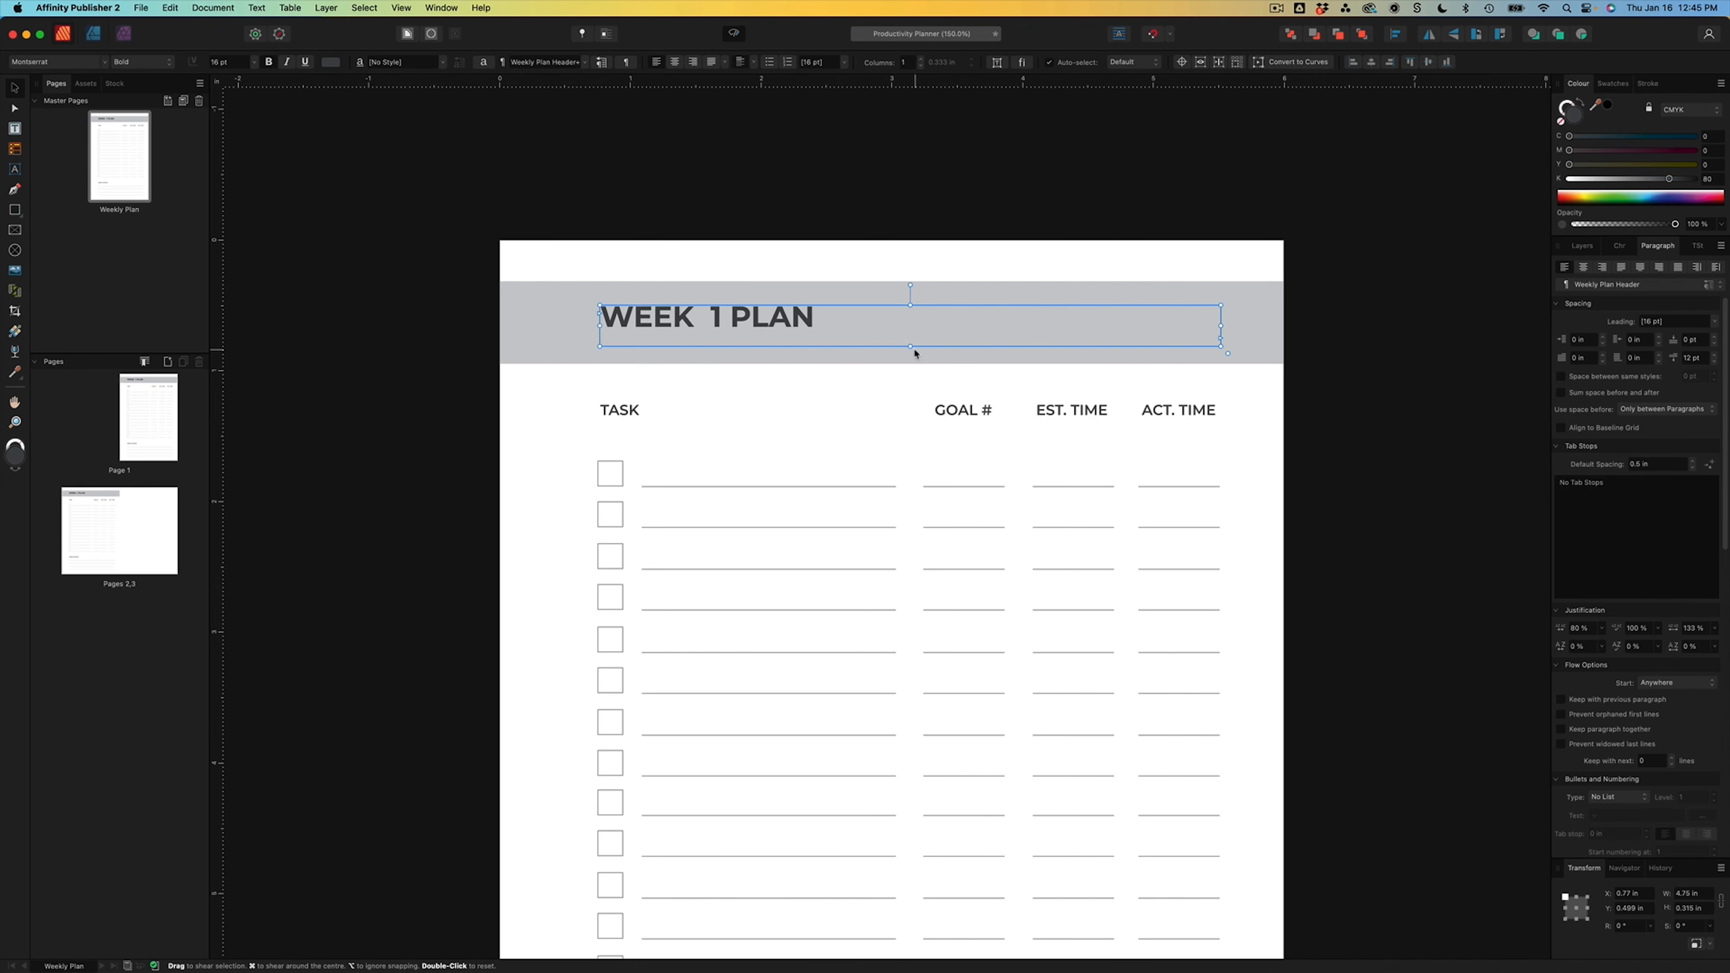
click(1151, 196)
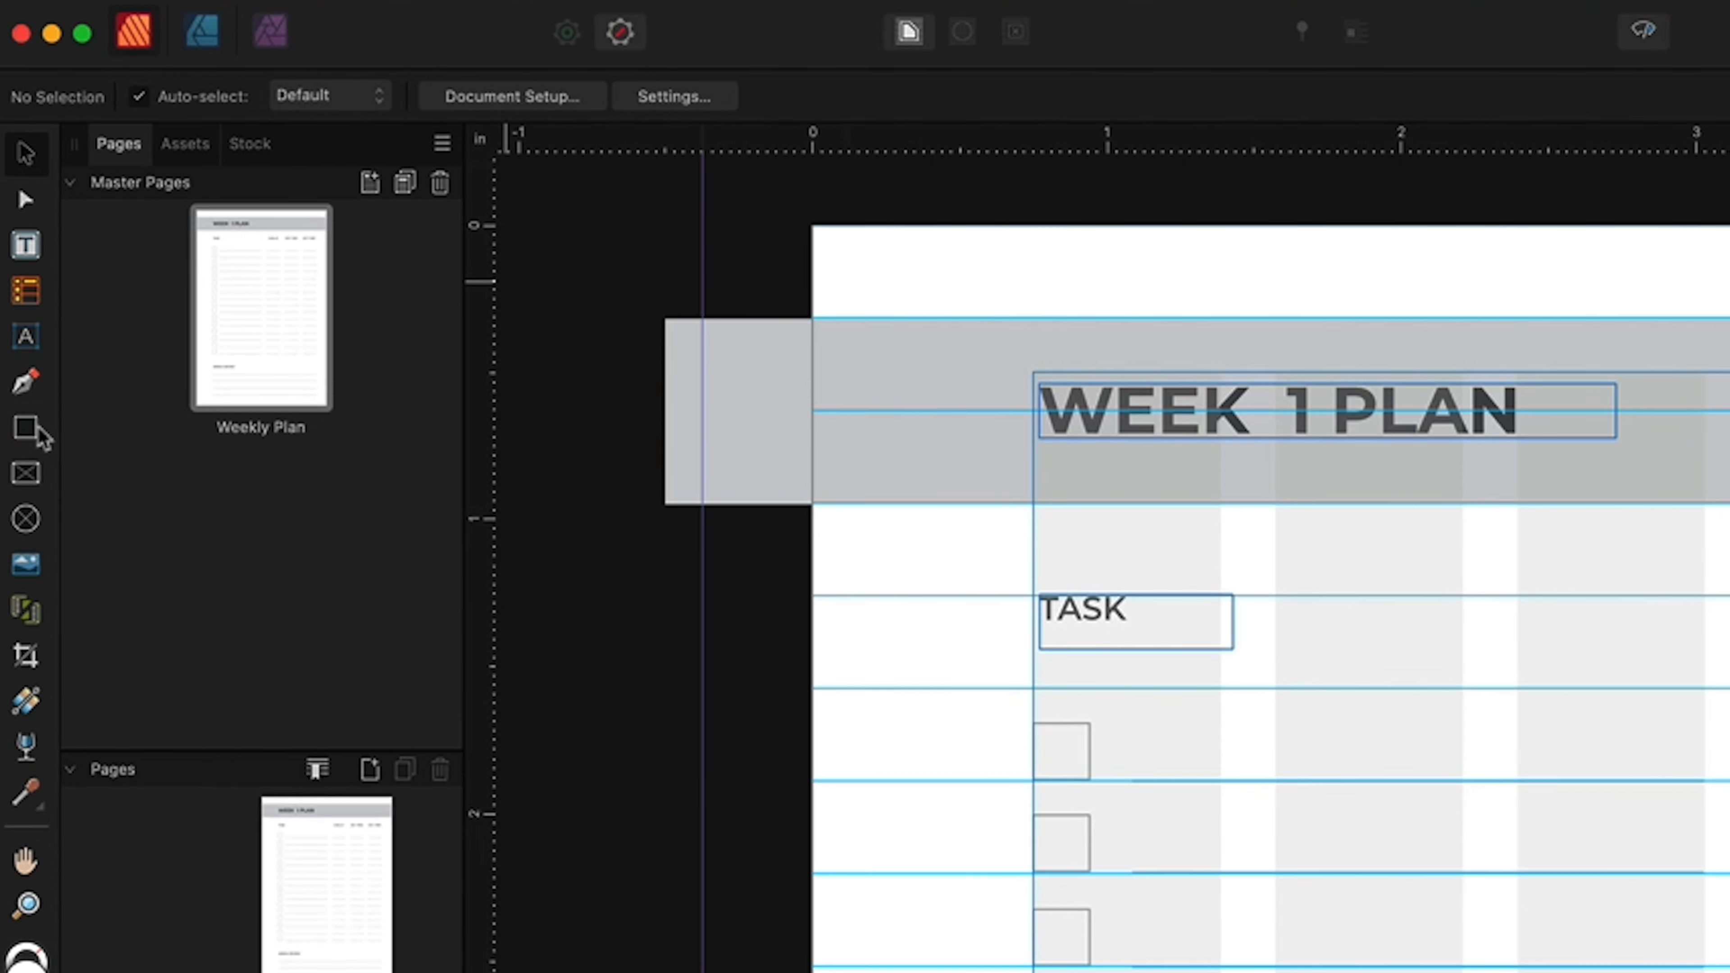
- Draw a white rectangle without stroke, about 0.62 x 0.23 in, inside the grey band above the ACT. TIME column
click(27, 428)
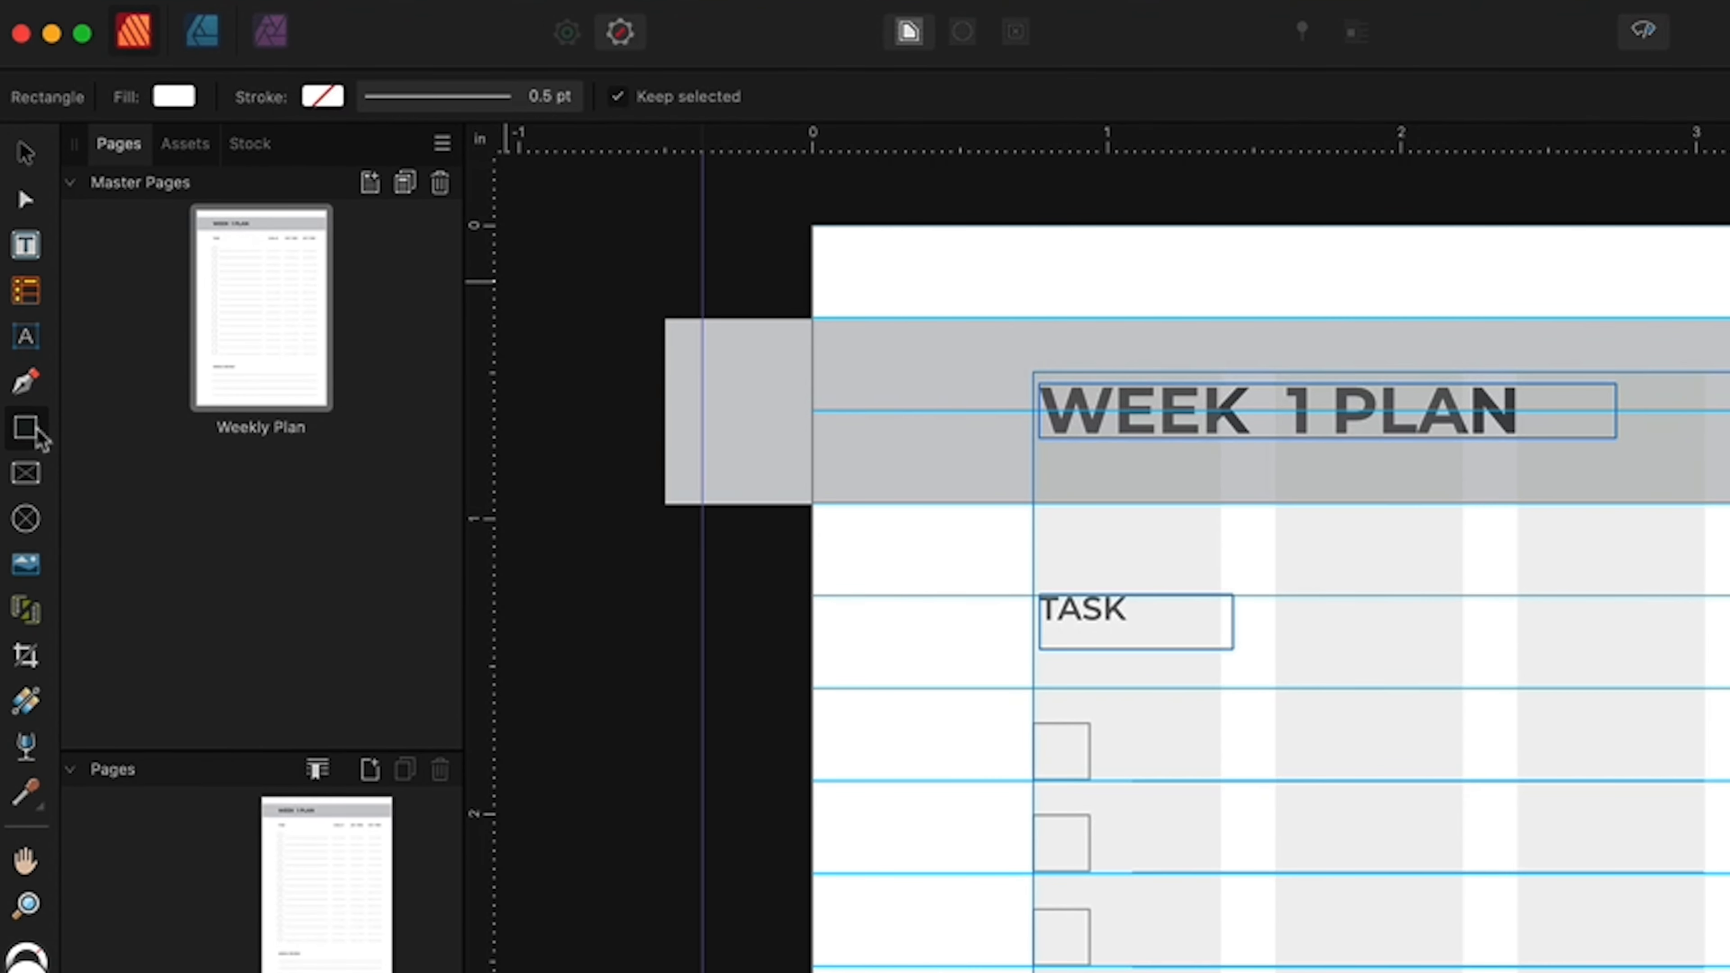
click(174, 97)
click(322, 96)
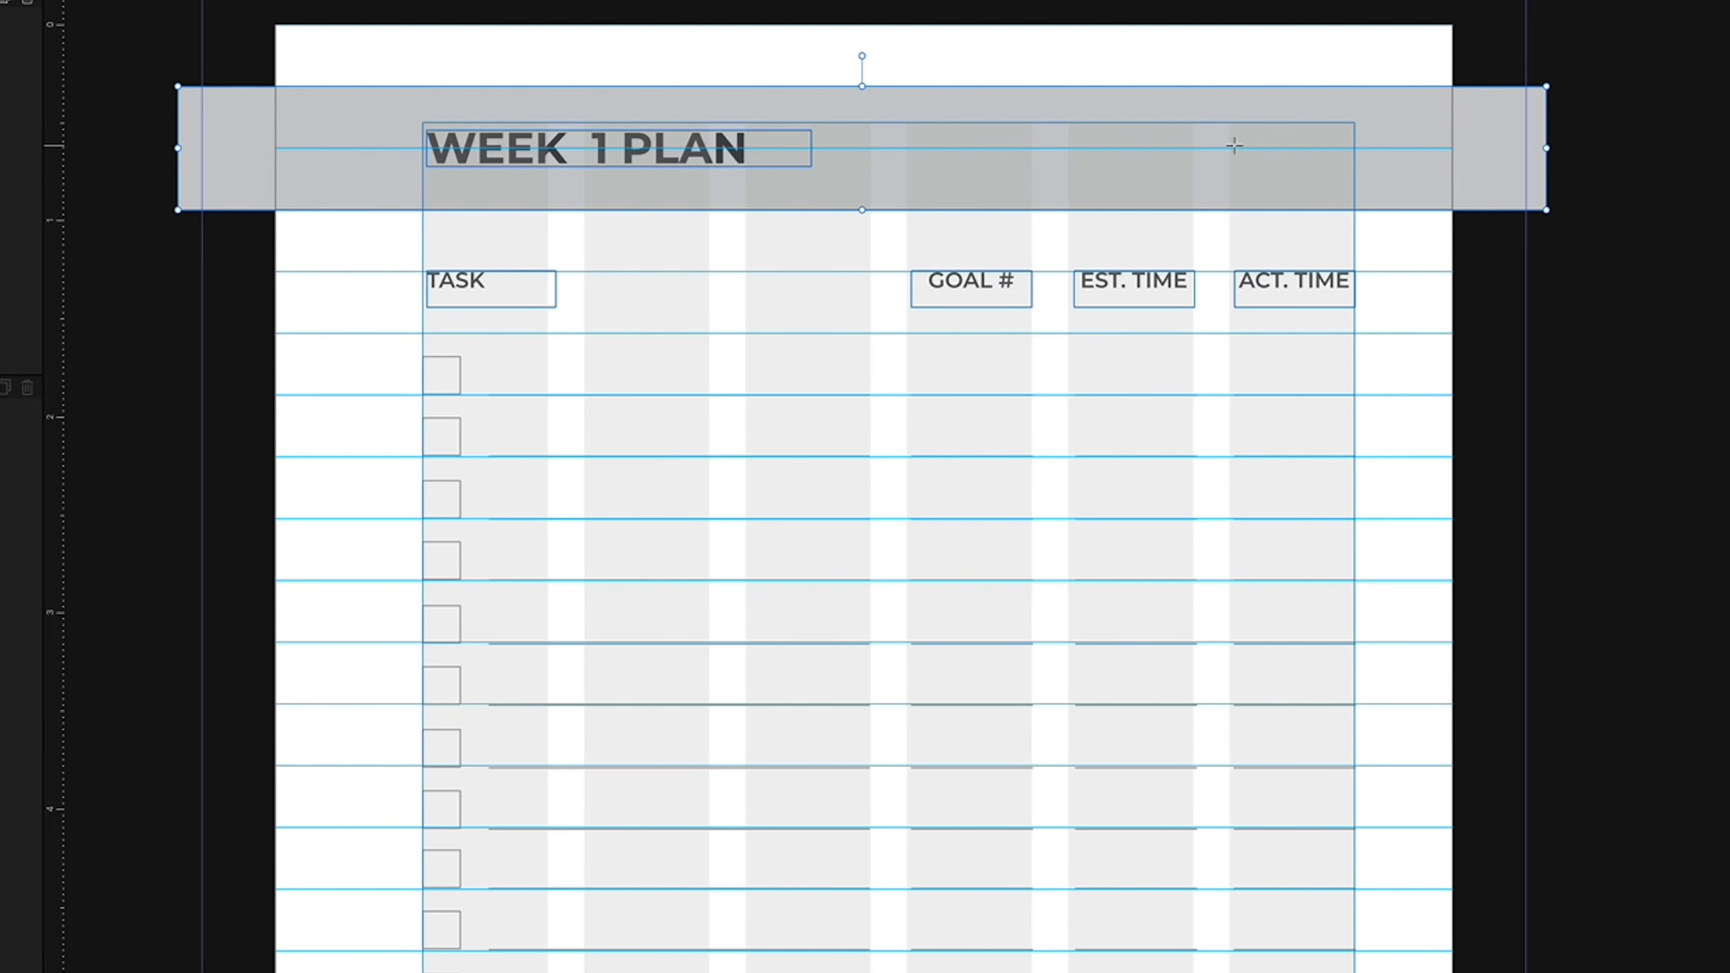
drag(1232, 143, 1353, 189)
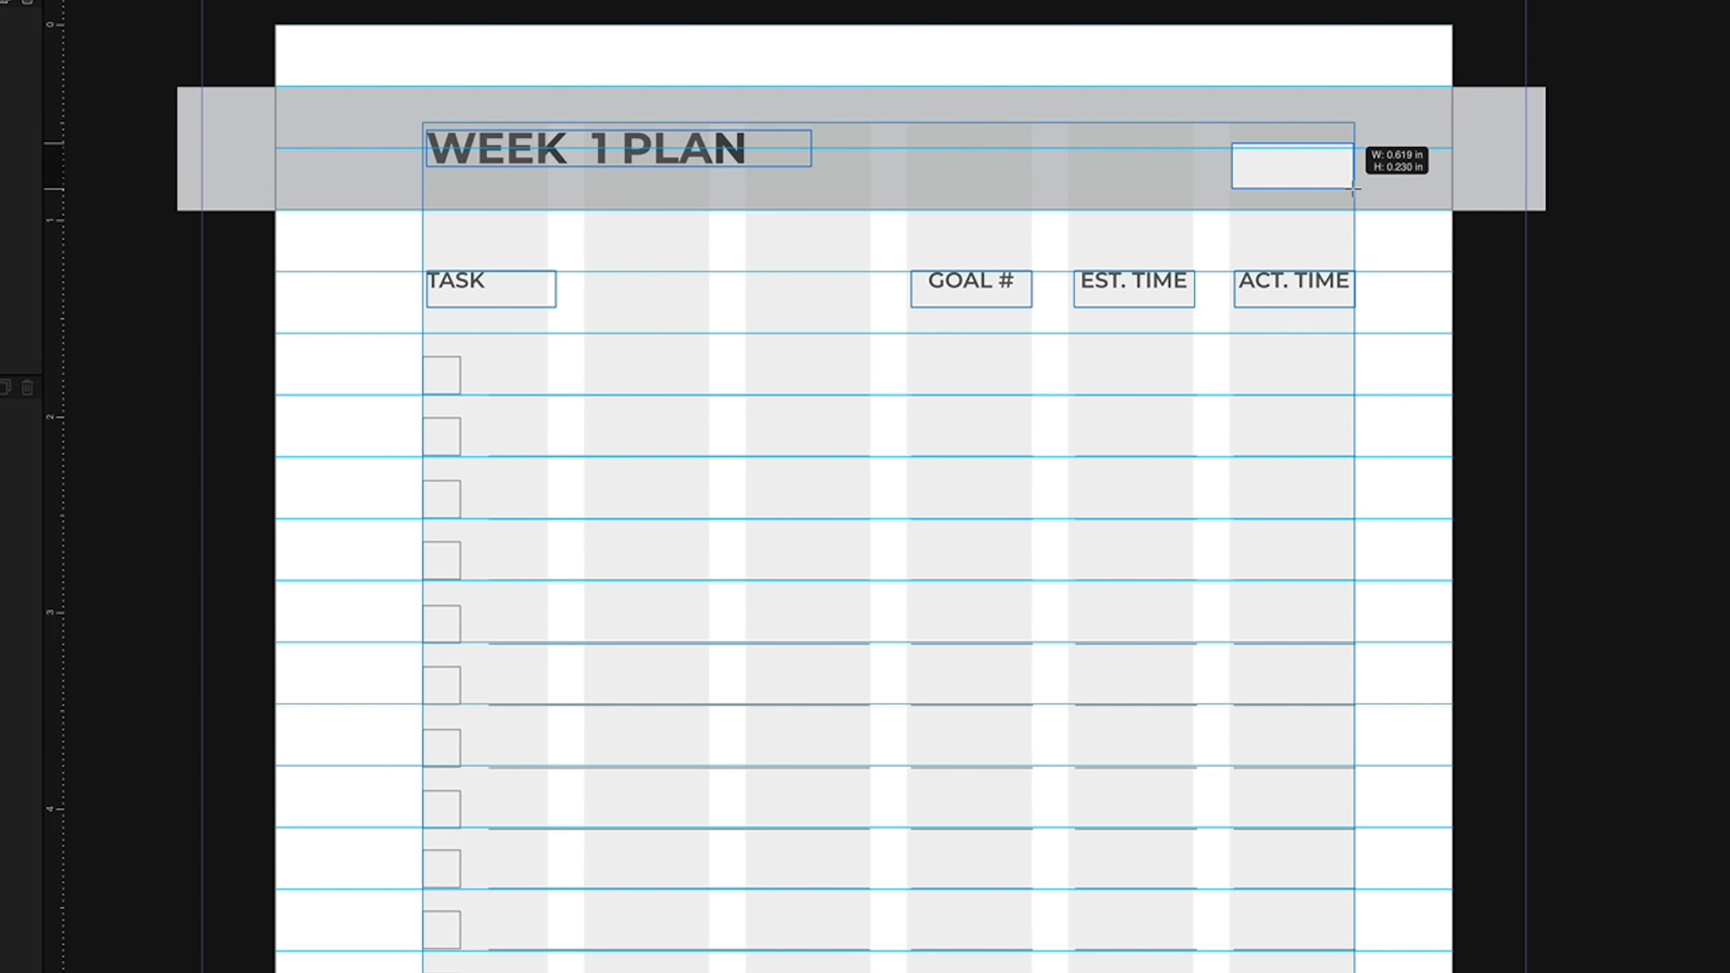
drag(1353, 189, 1353, 188)
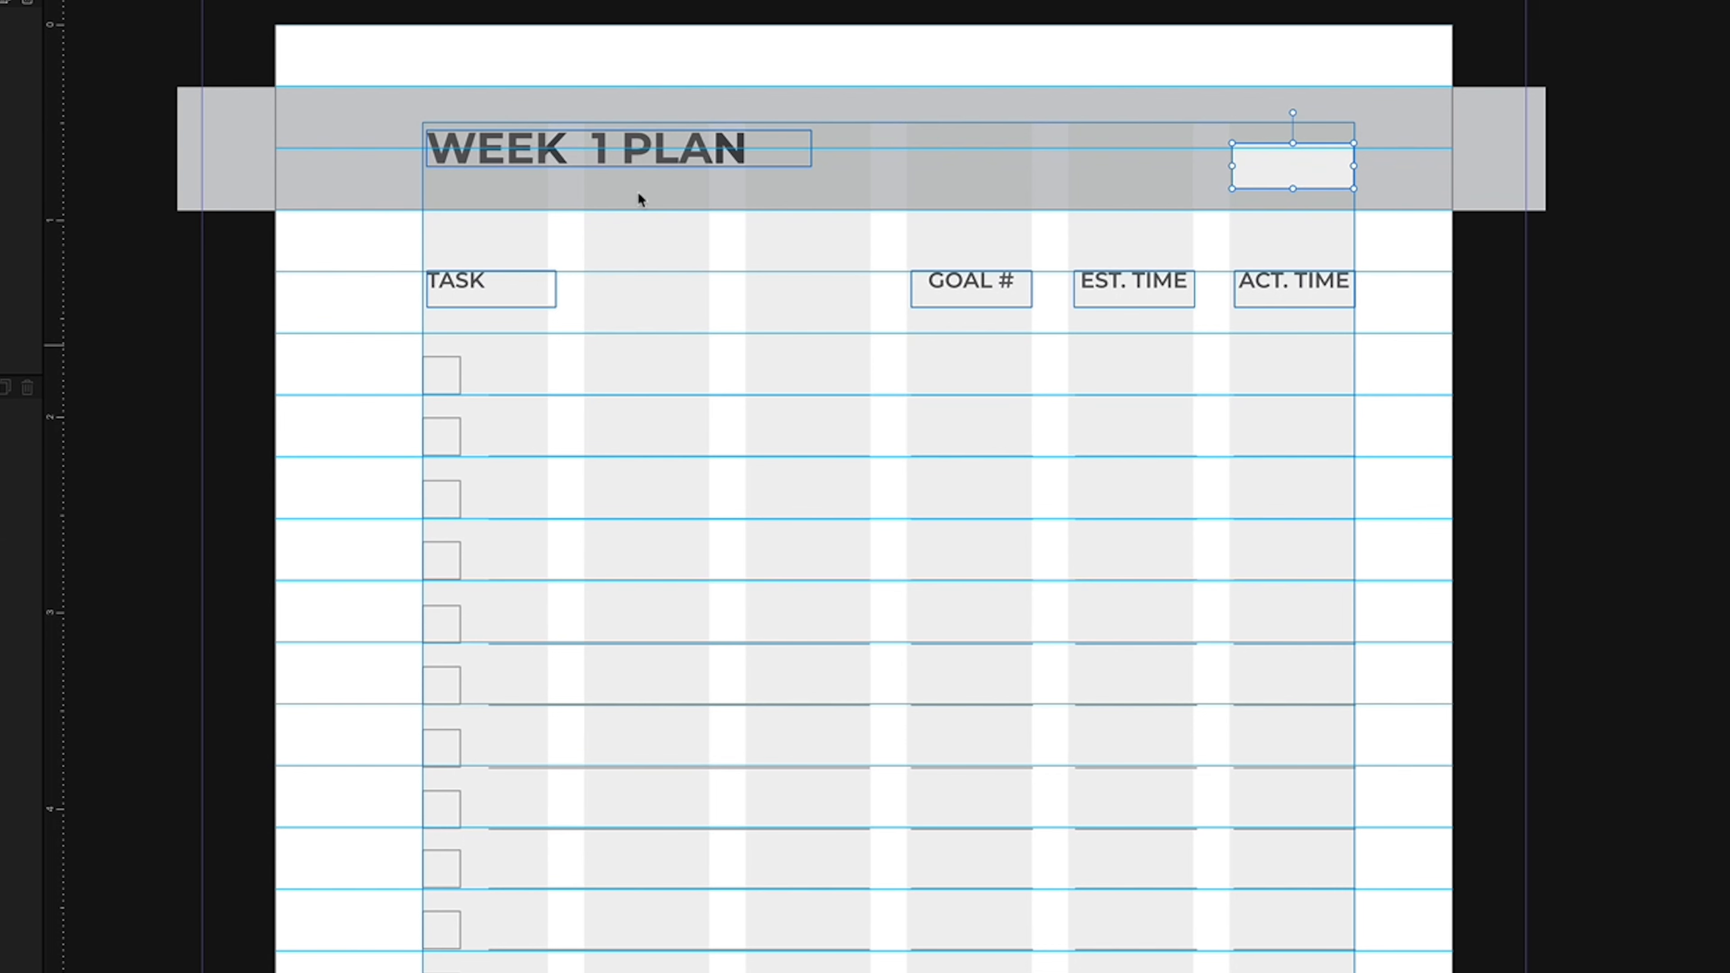
- Duplicate the WEEK 1 PLAN heading horizontally toward the white box and replace the copy's text with "% COMPLETE"
scroll(579, 198, up, 1)
click(529, 217)
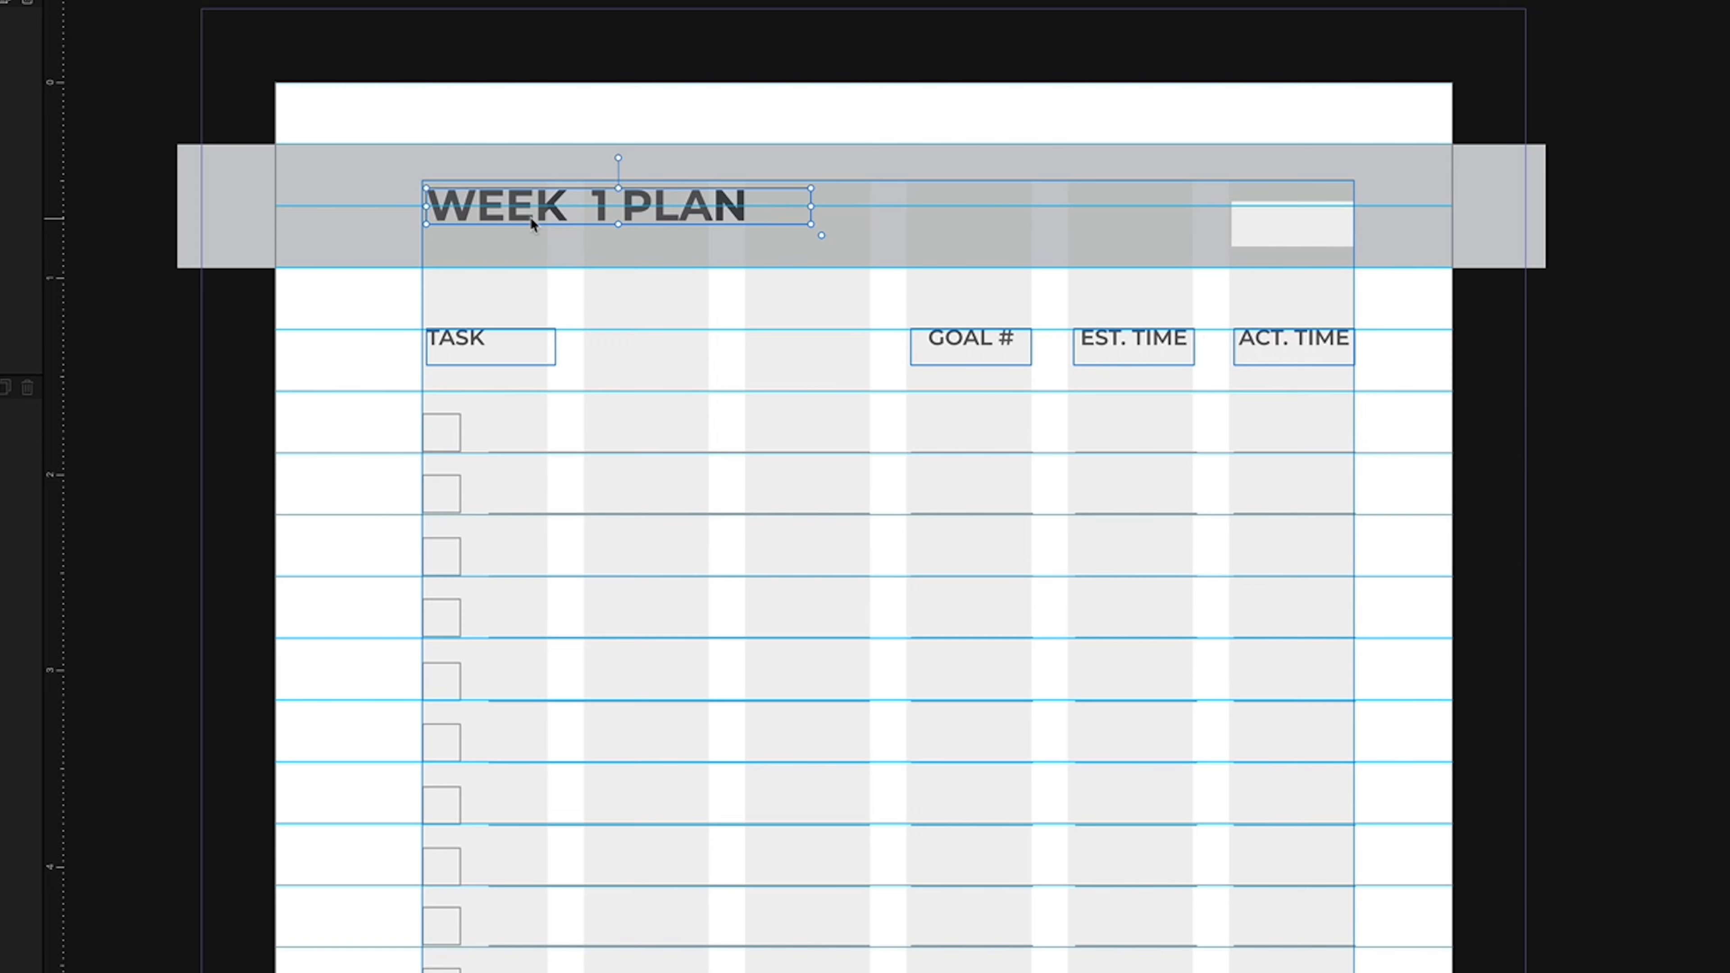
drag(530, 216, 929, 222)
scroll(831, 220, up, 1)
key(alt)
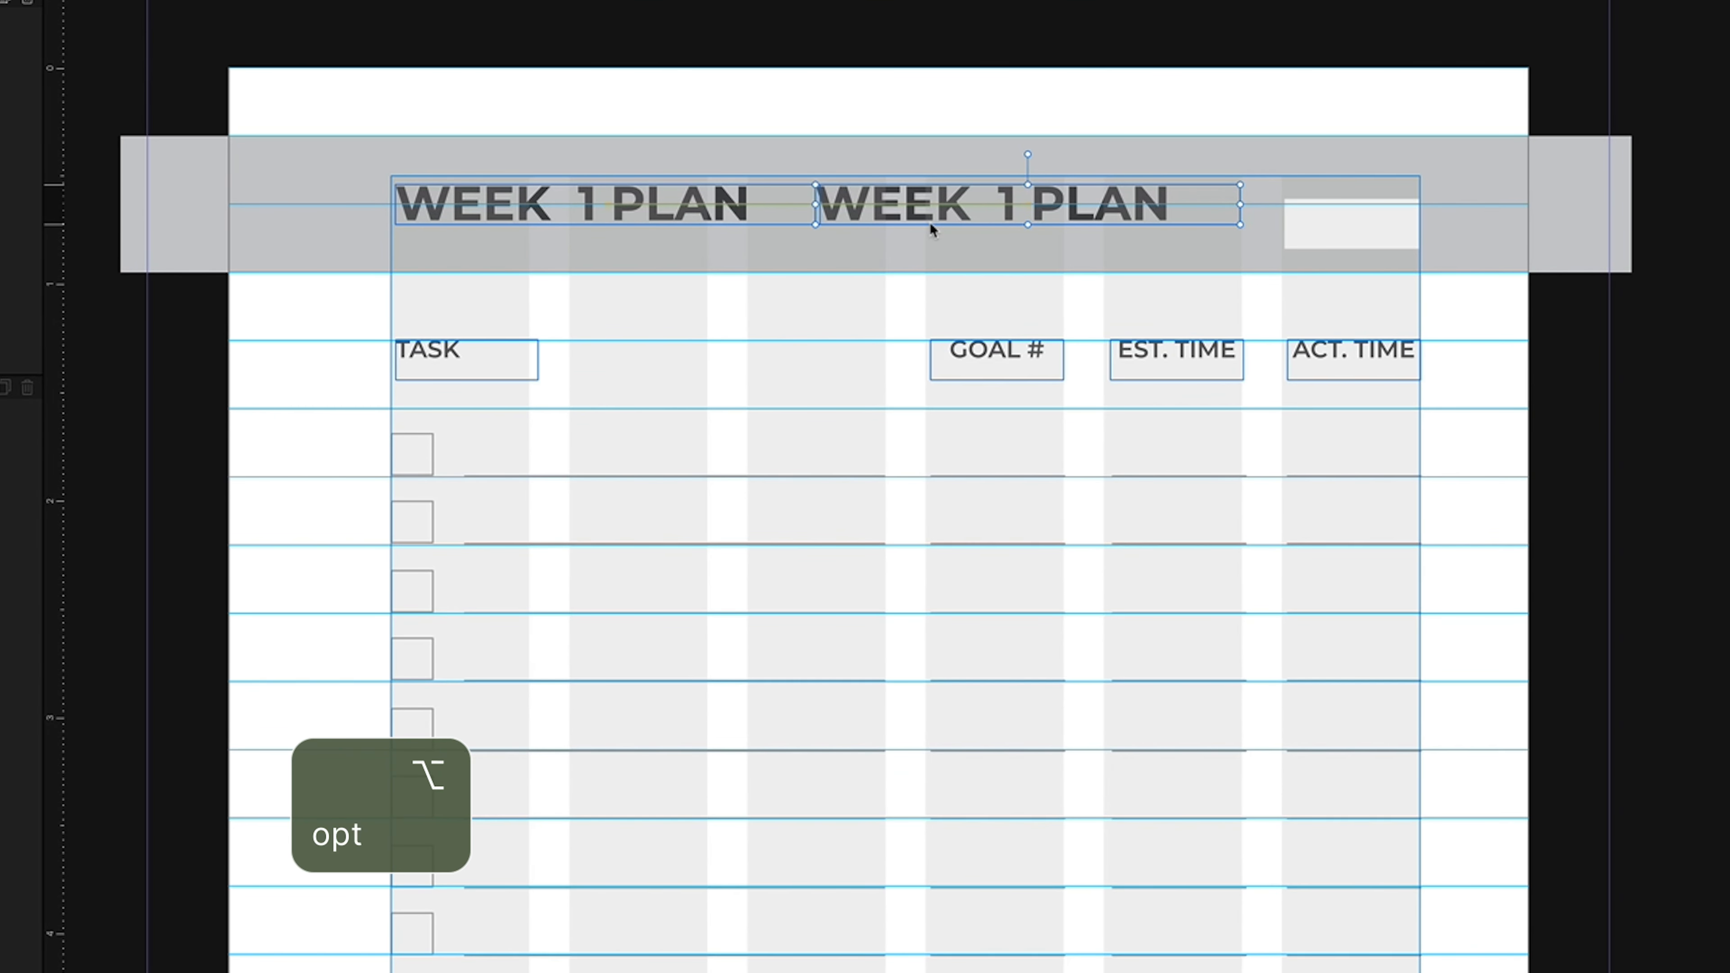
key(shift)
drag(930, 221, 962, 221)
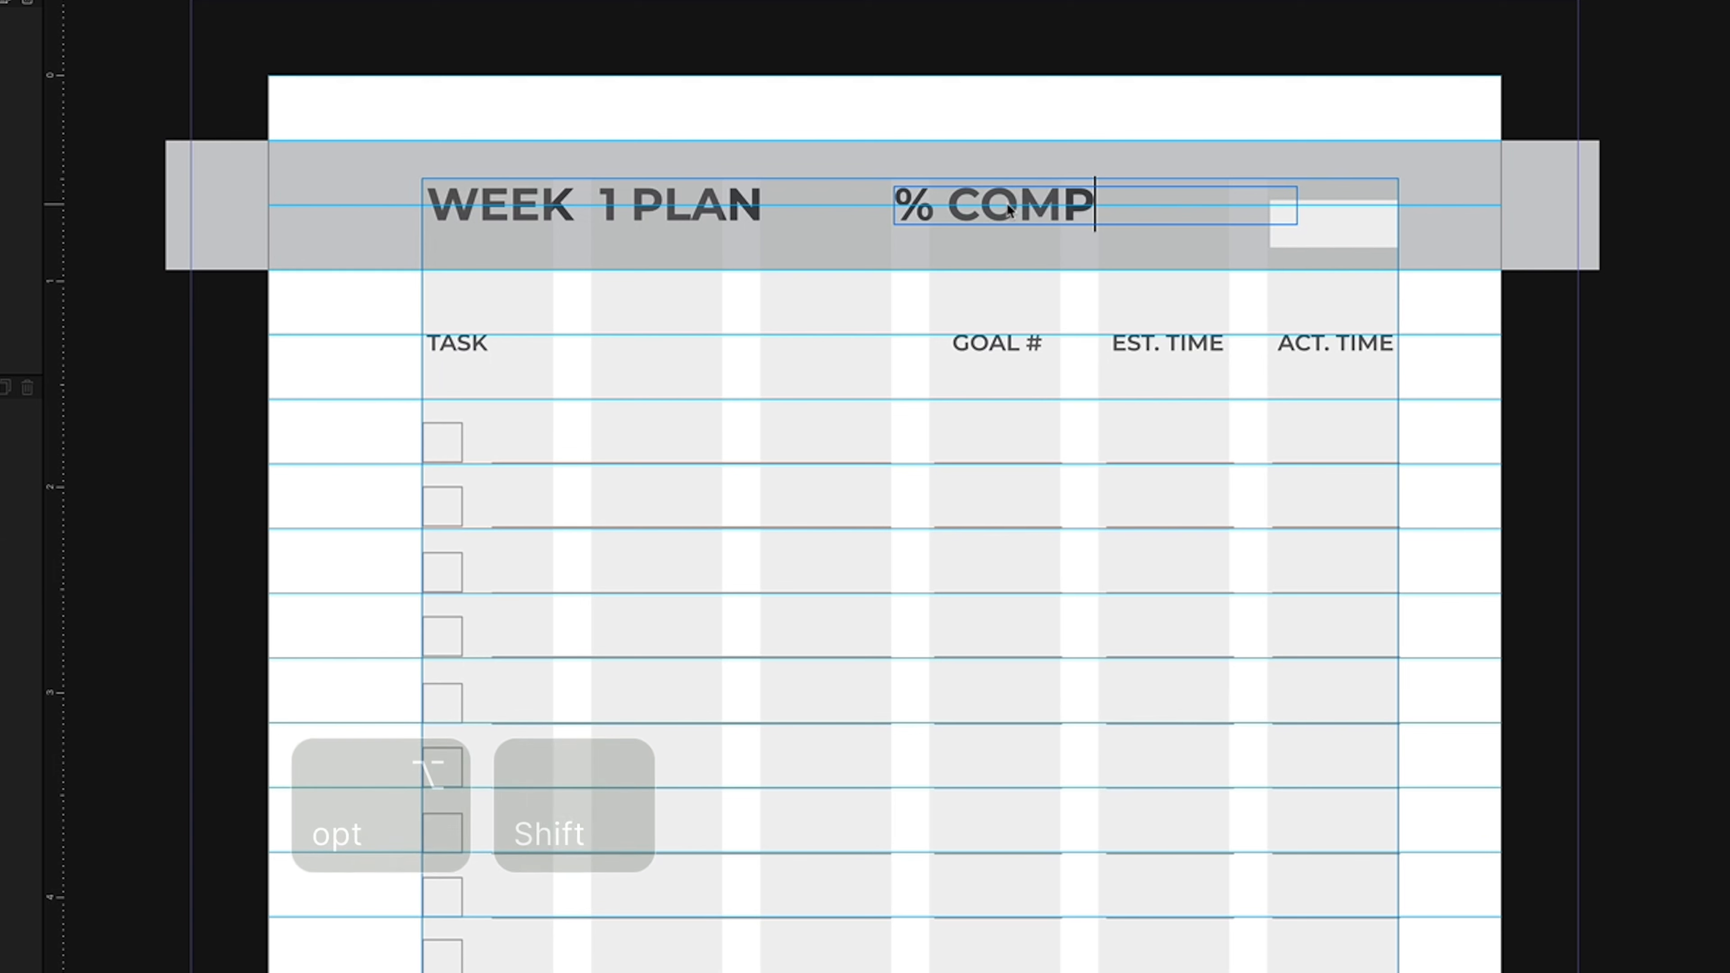
text(LETE)
- Change the font weight of the whole % COMPLETE text to Montserrat Thin
double_click(1045, 207)
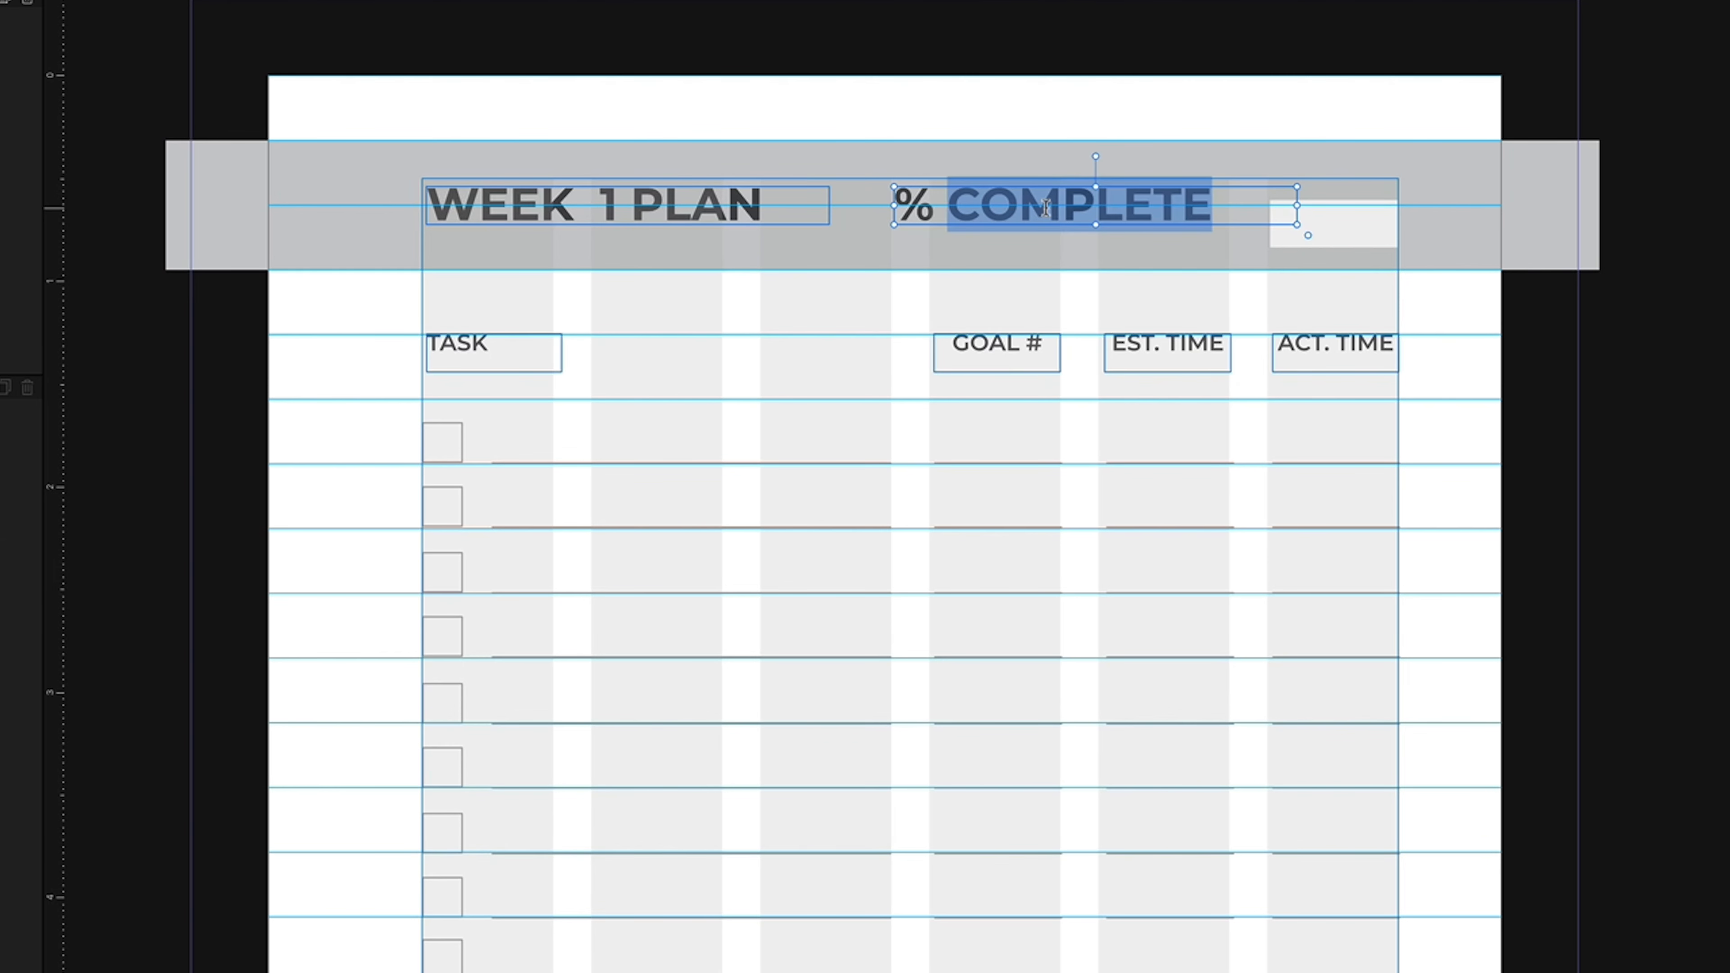
click(1045, 208)
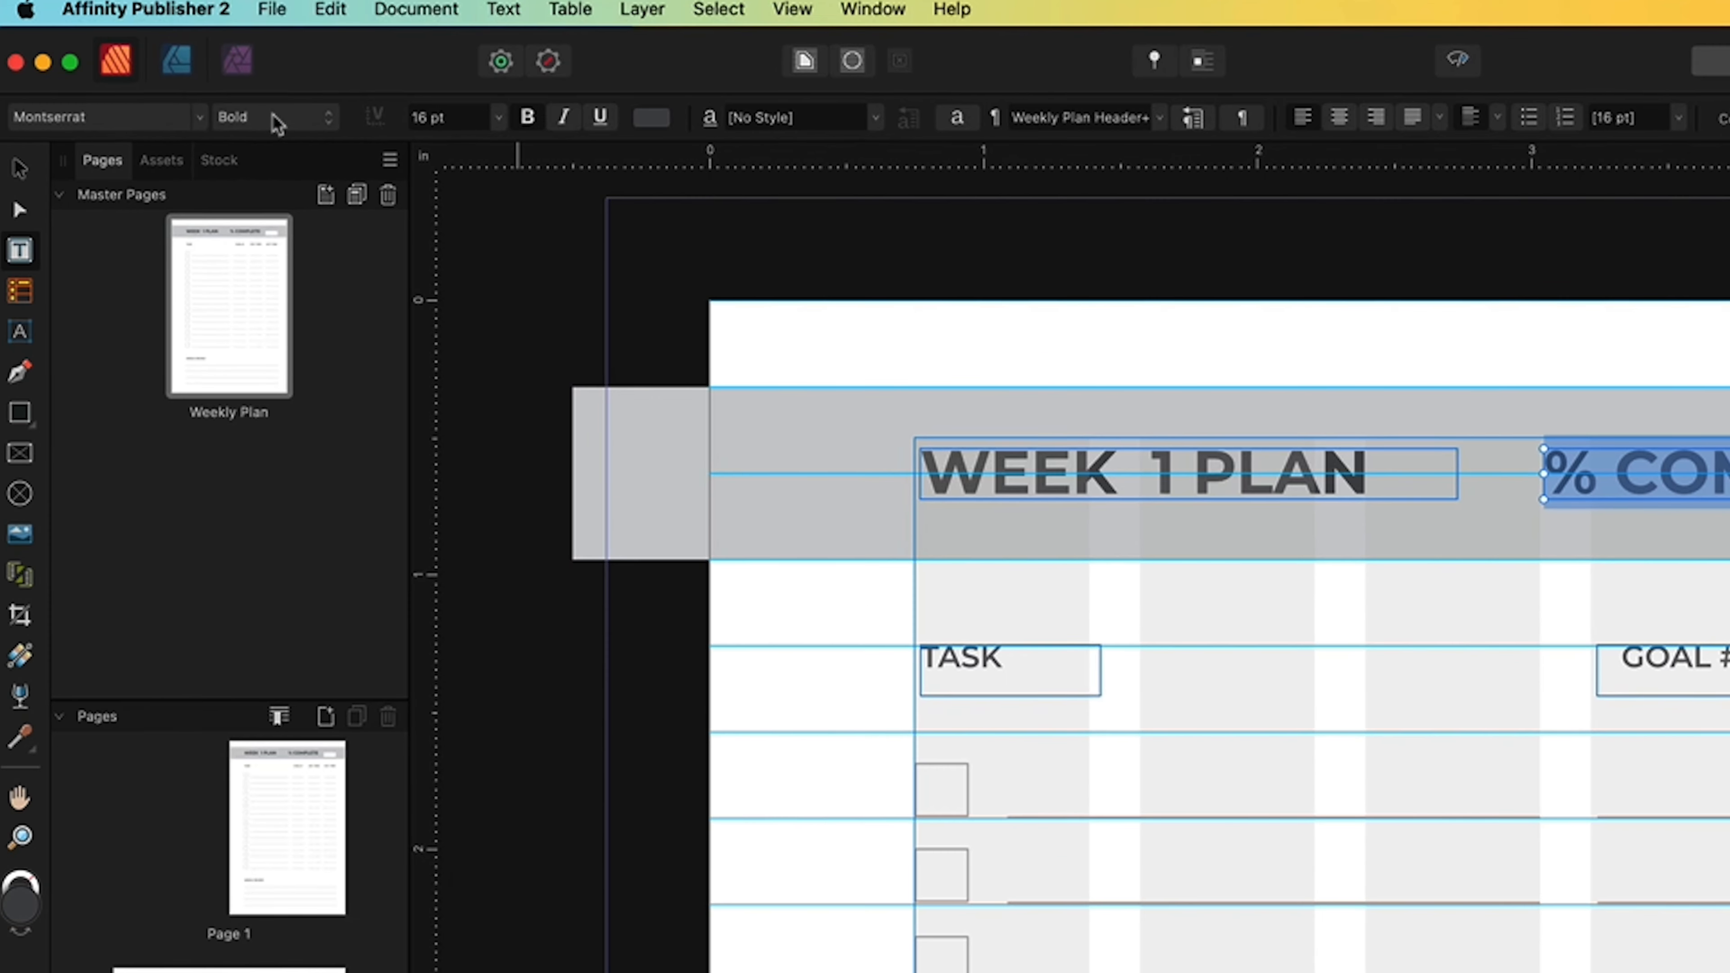
click(274, 120)
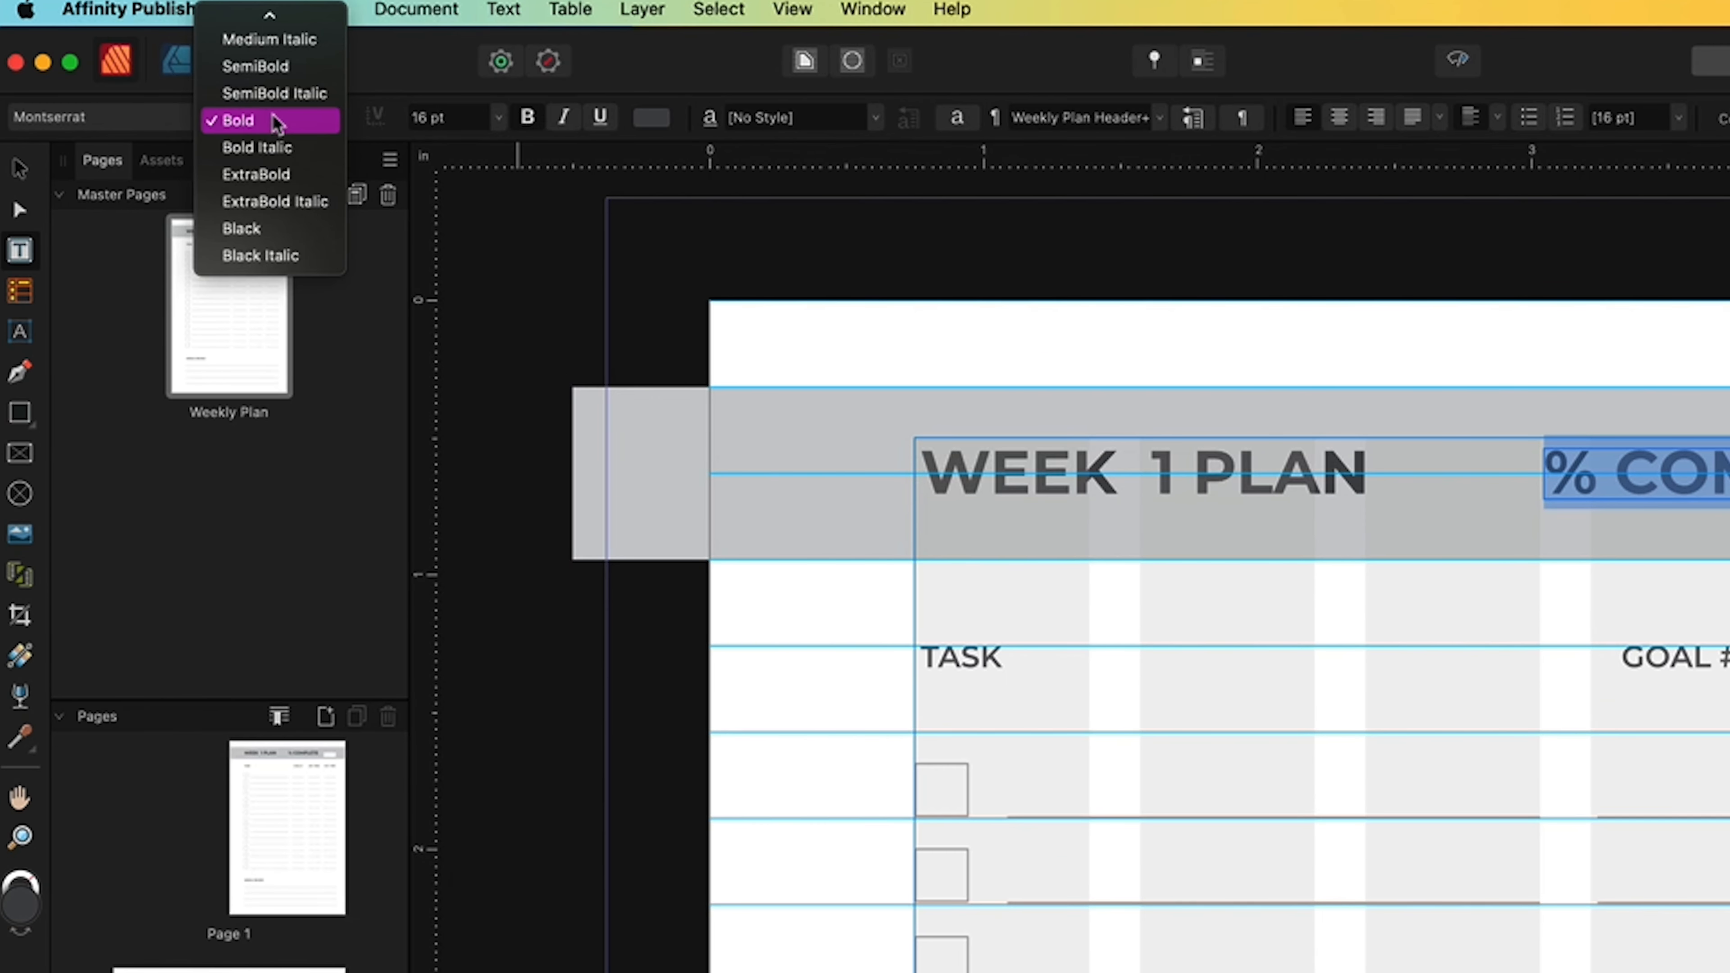
scroll(273, 120, up, 4)
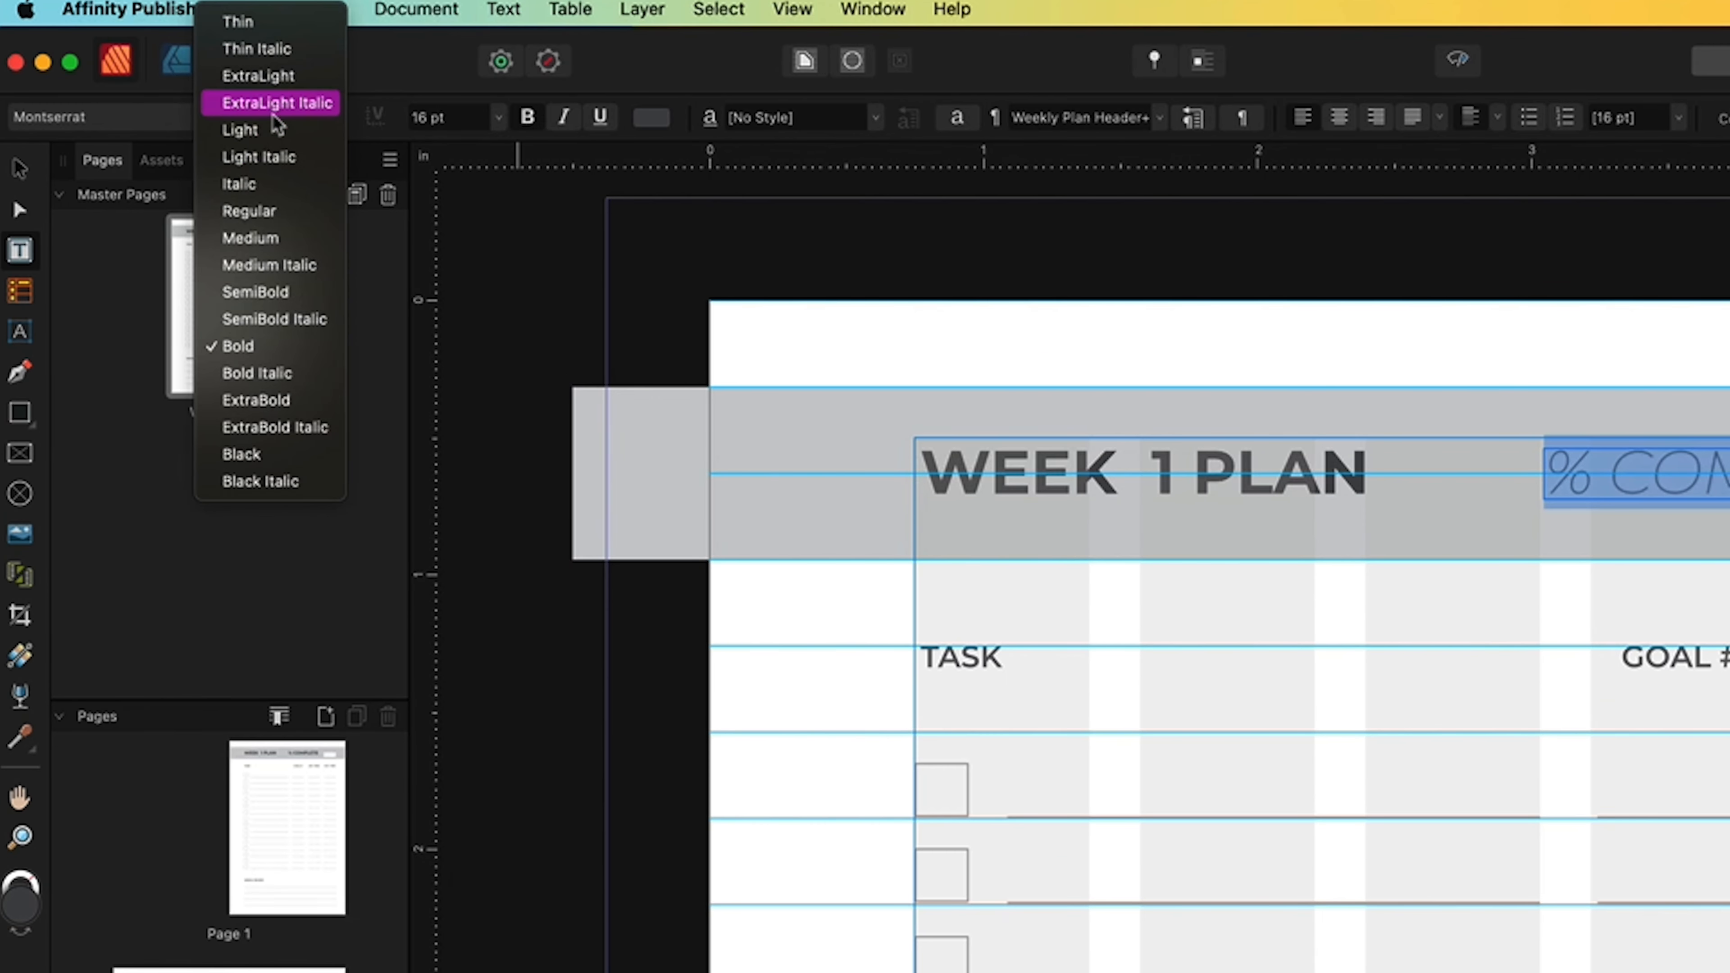
click(284, 28)
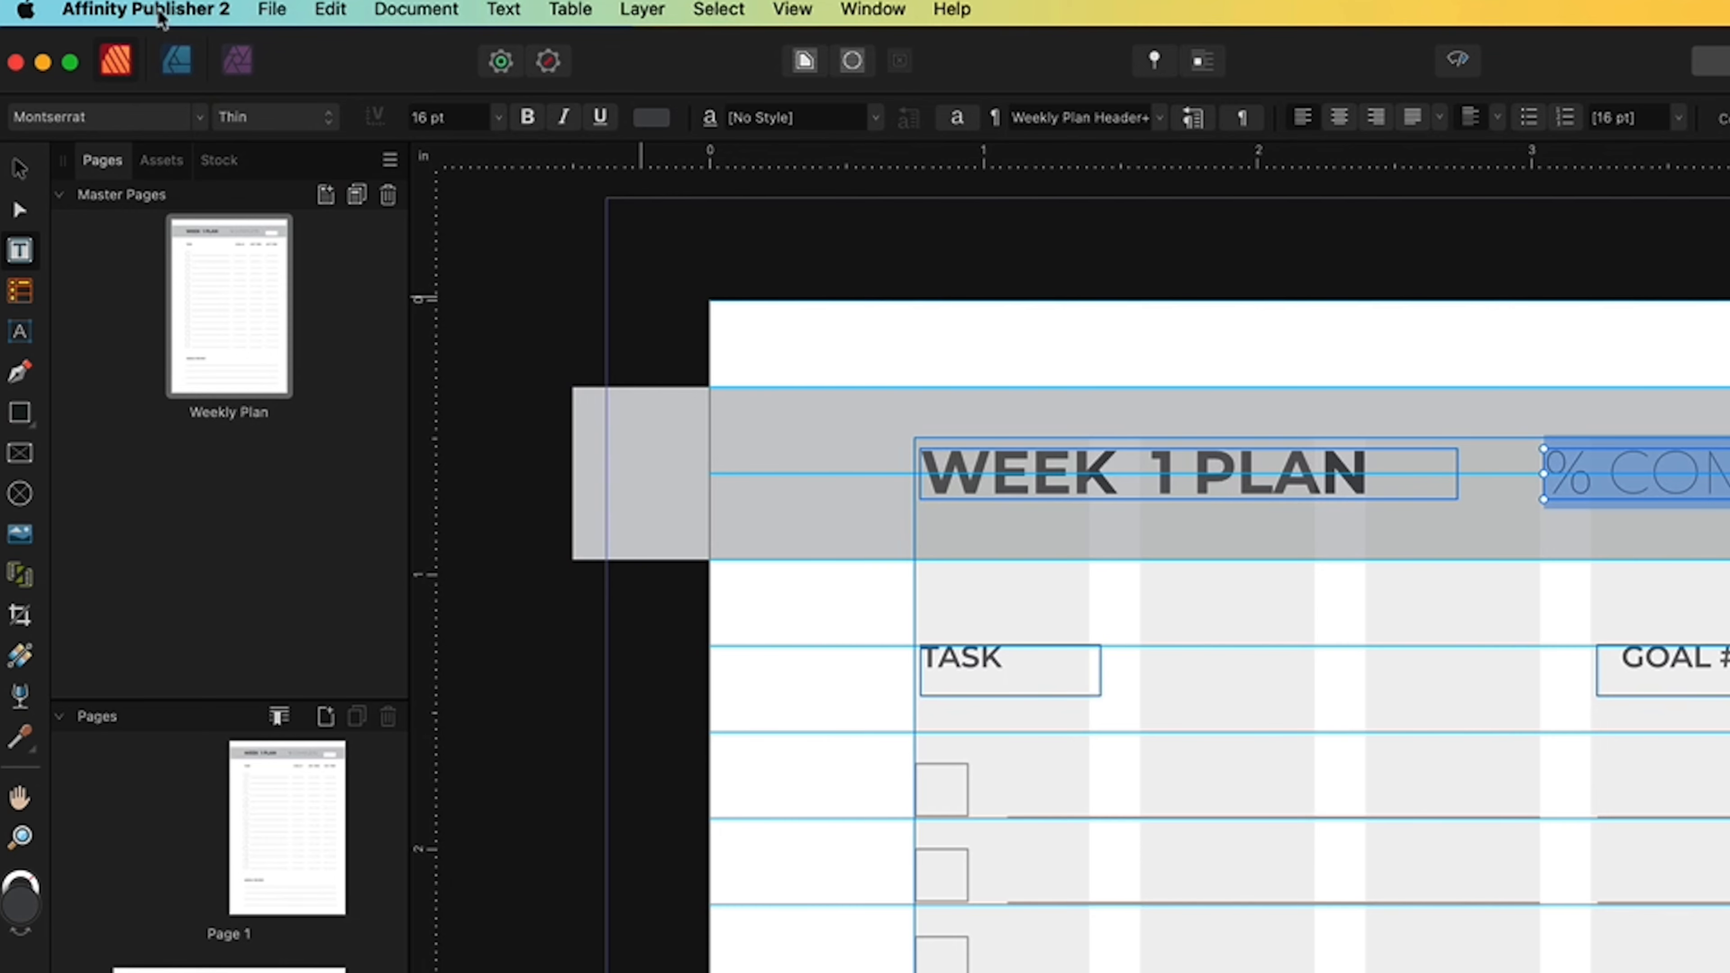
key(Escape)
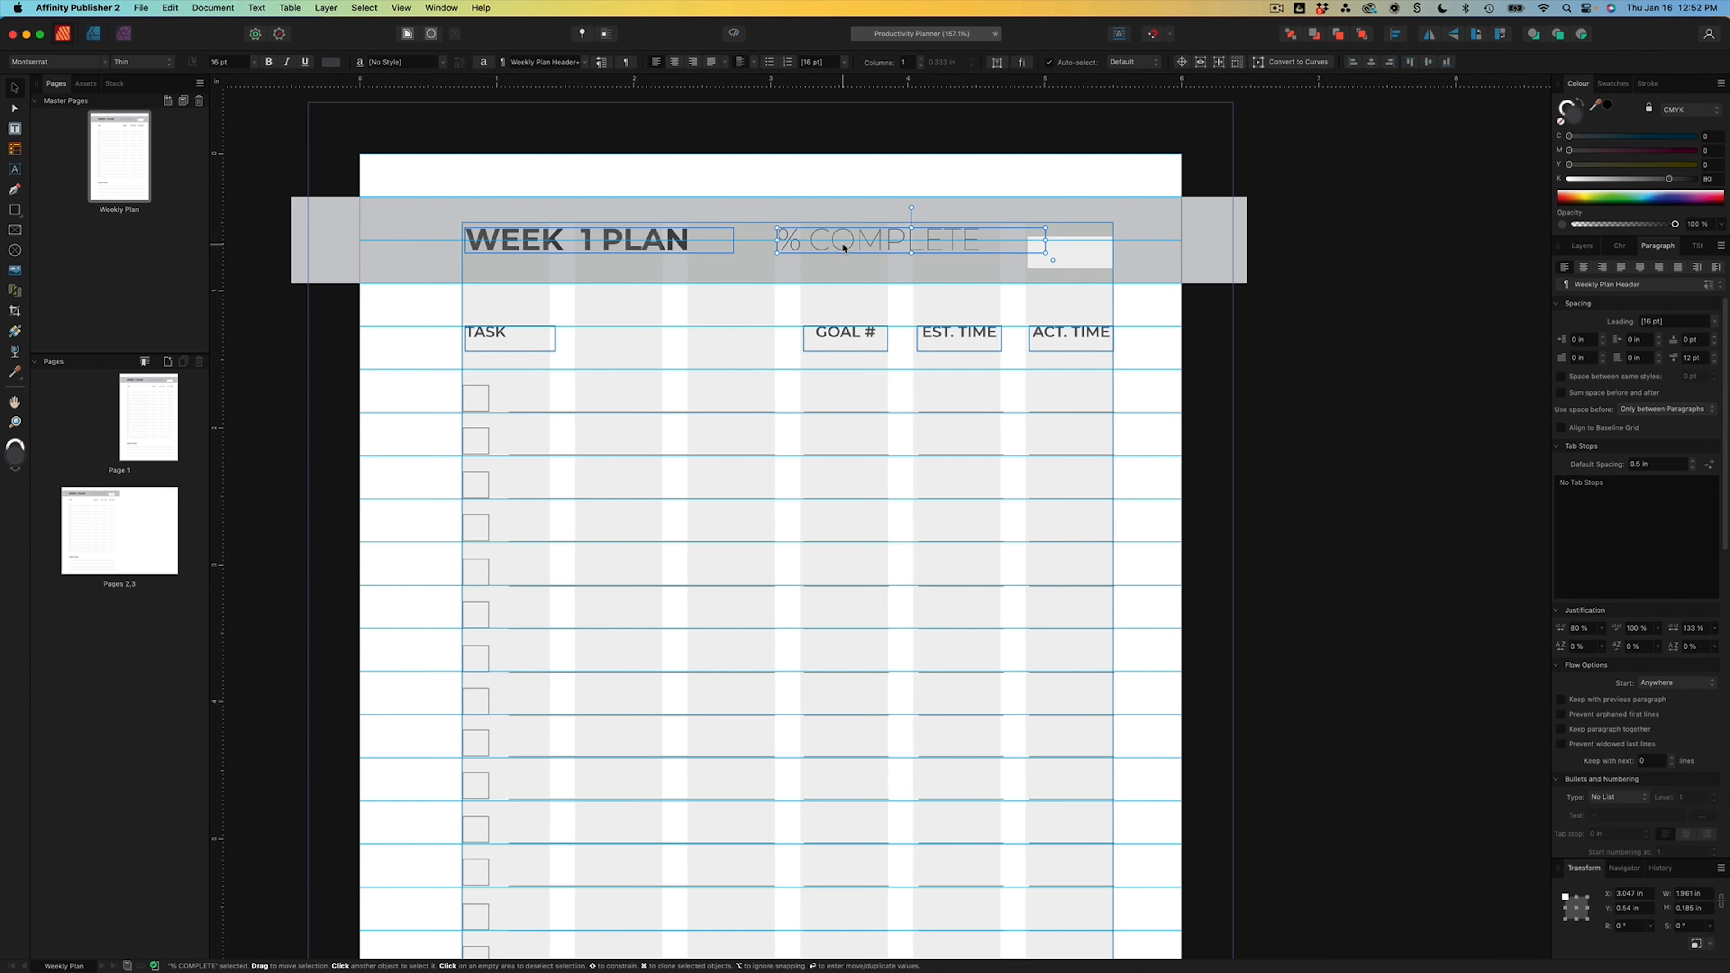
- Move the % COMPLETE text closer to the white box and, in preview, raise the box level with the text
drag(844, 247, 867, 247)
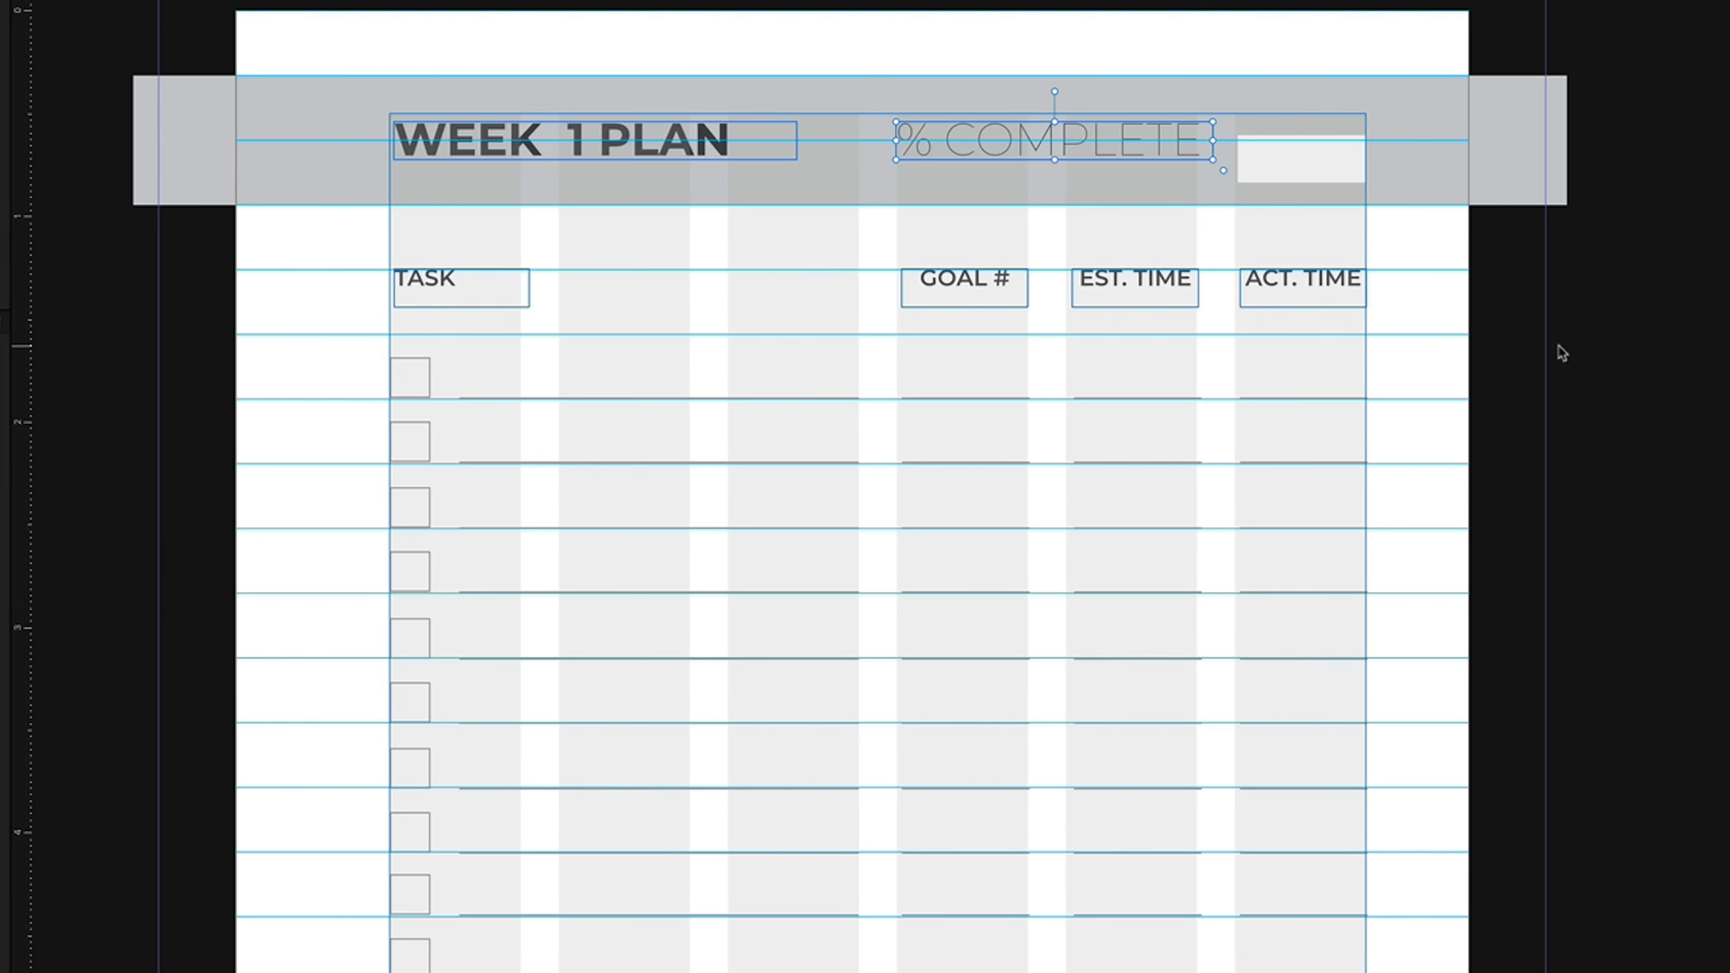
key(w)
click(1076, 258)
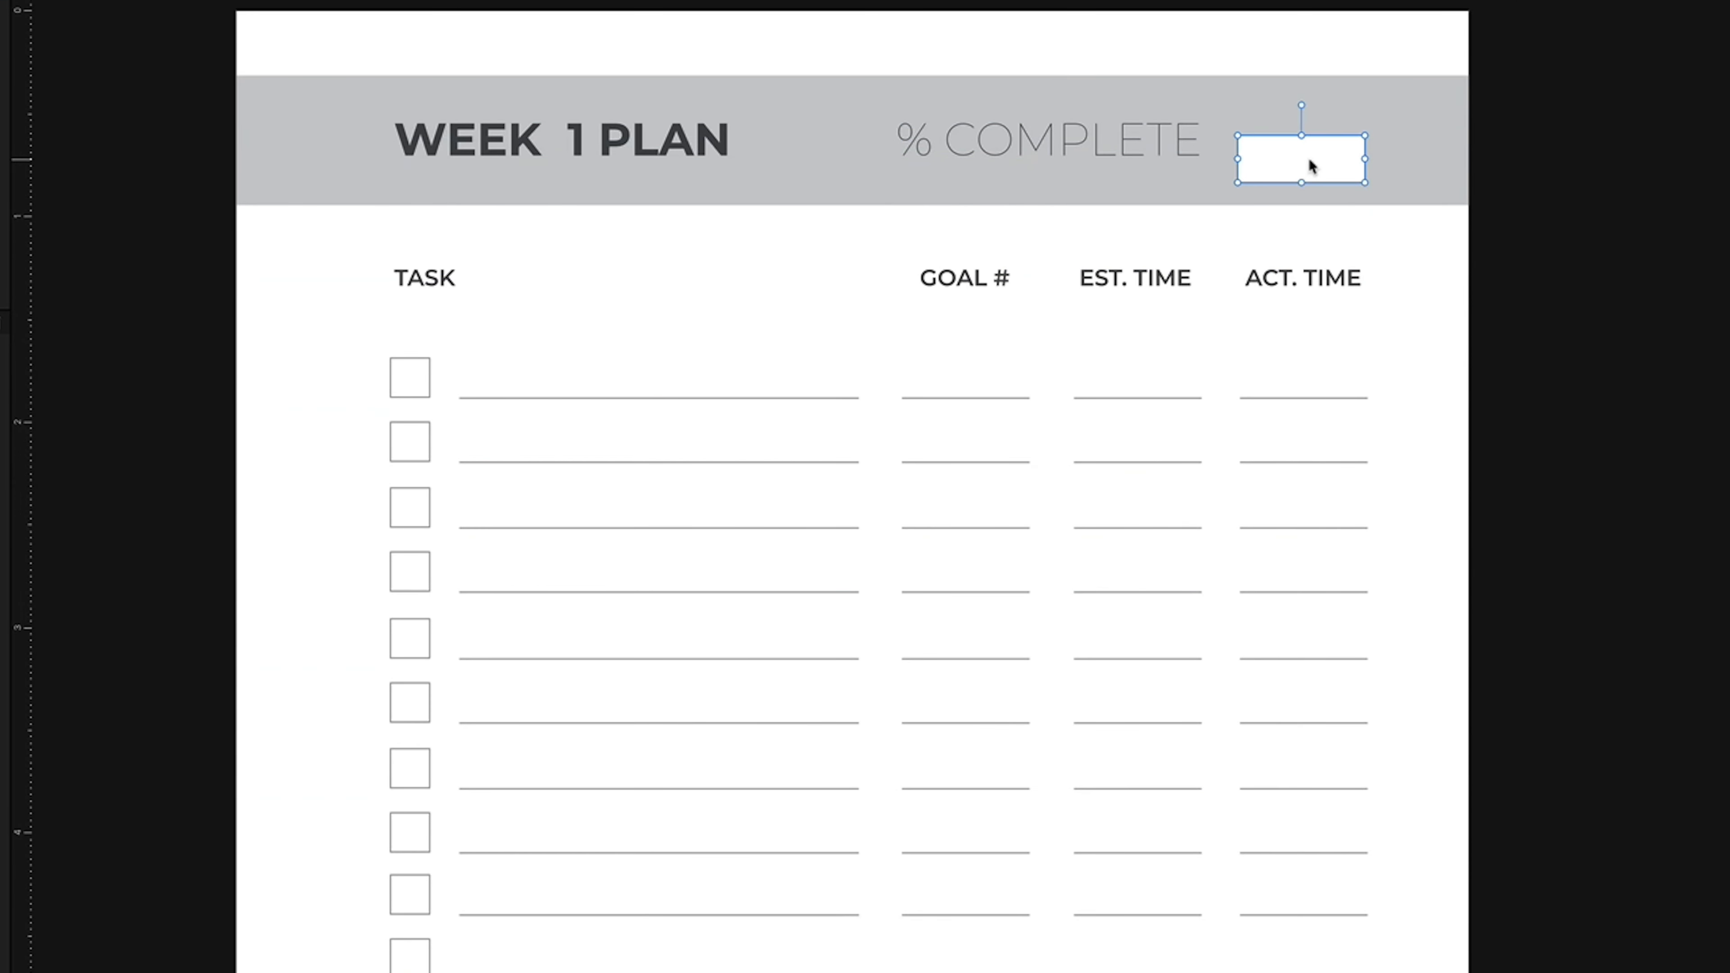
drag(1309, 159, 1306, 140)
click(1555, 230)
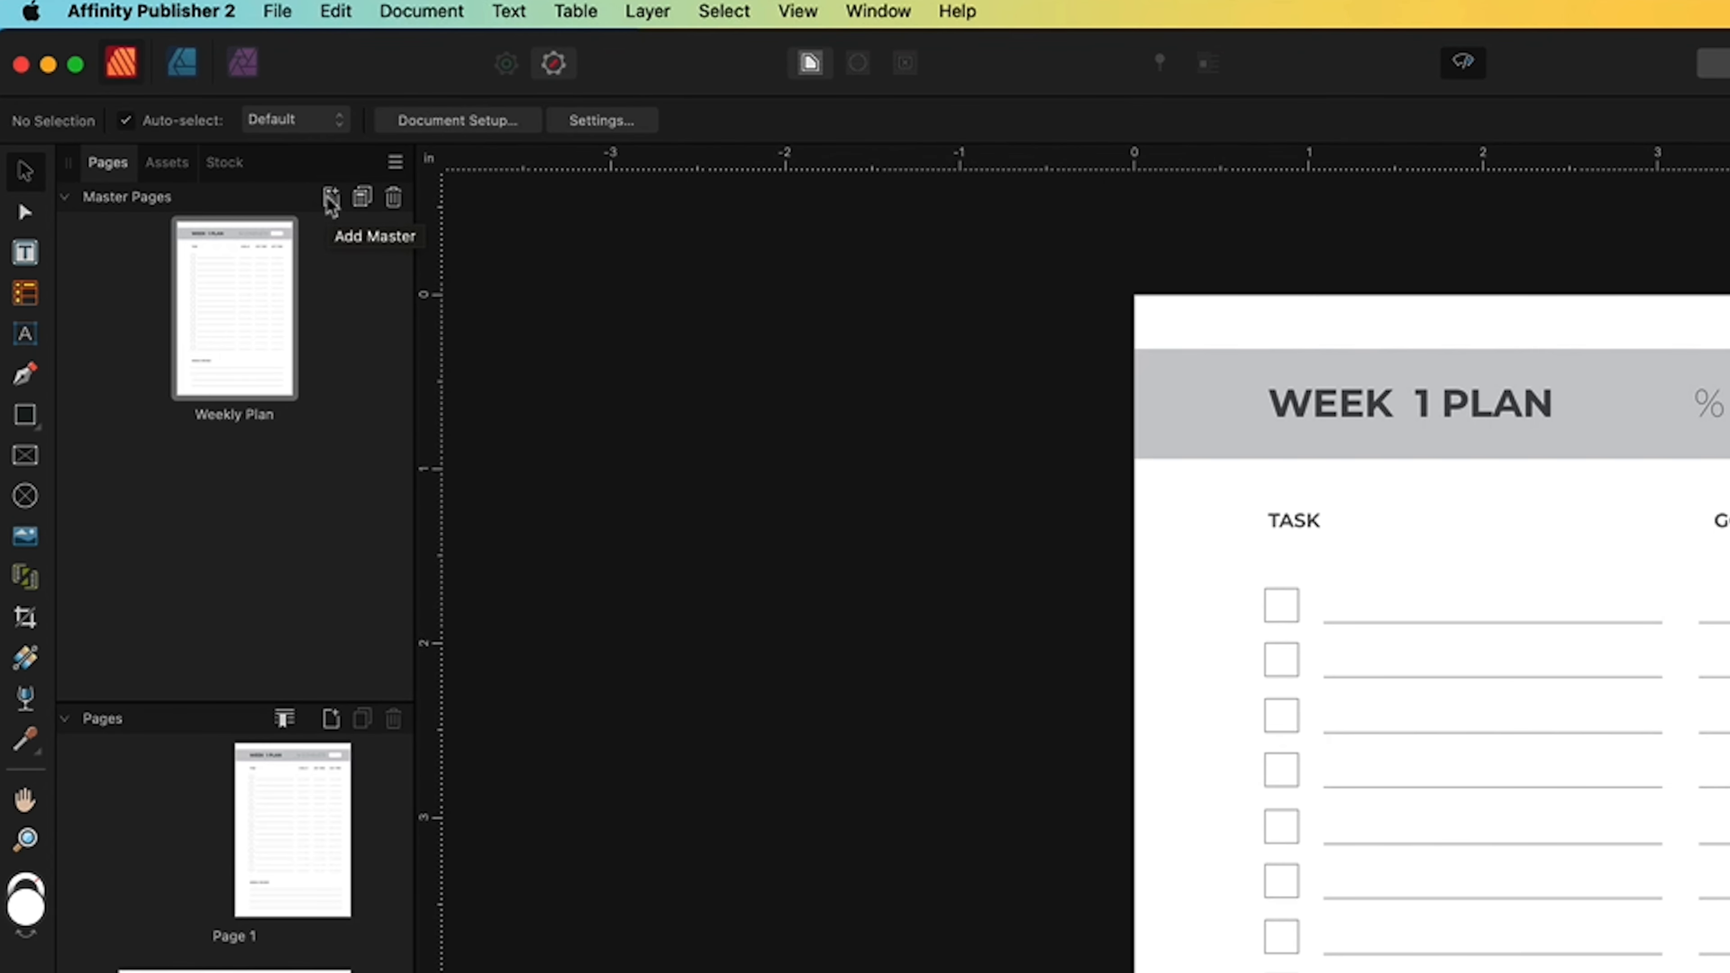
- Add a master named Daily Plan with a facing page layout, a 0.75 in inner margin and 0.5 in for the other margins
click(332, 199)
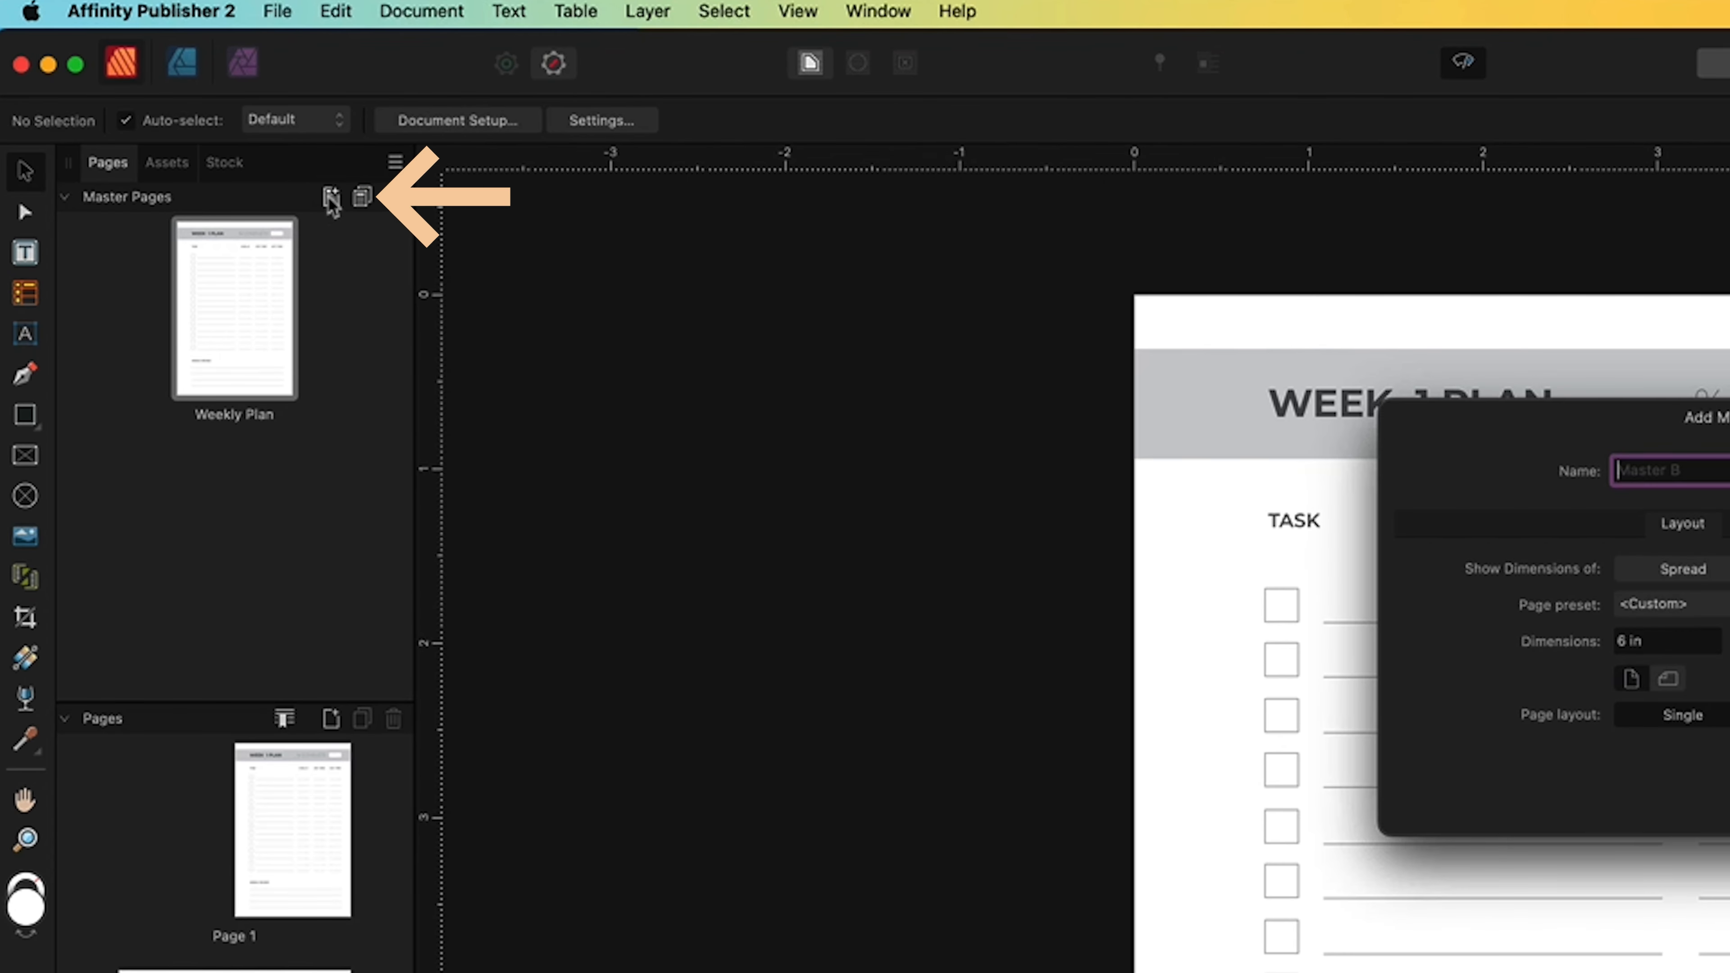
text(Daily Plan)
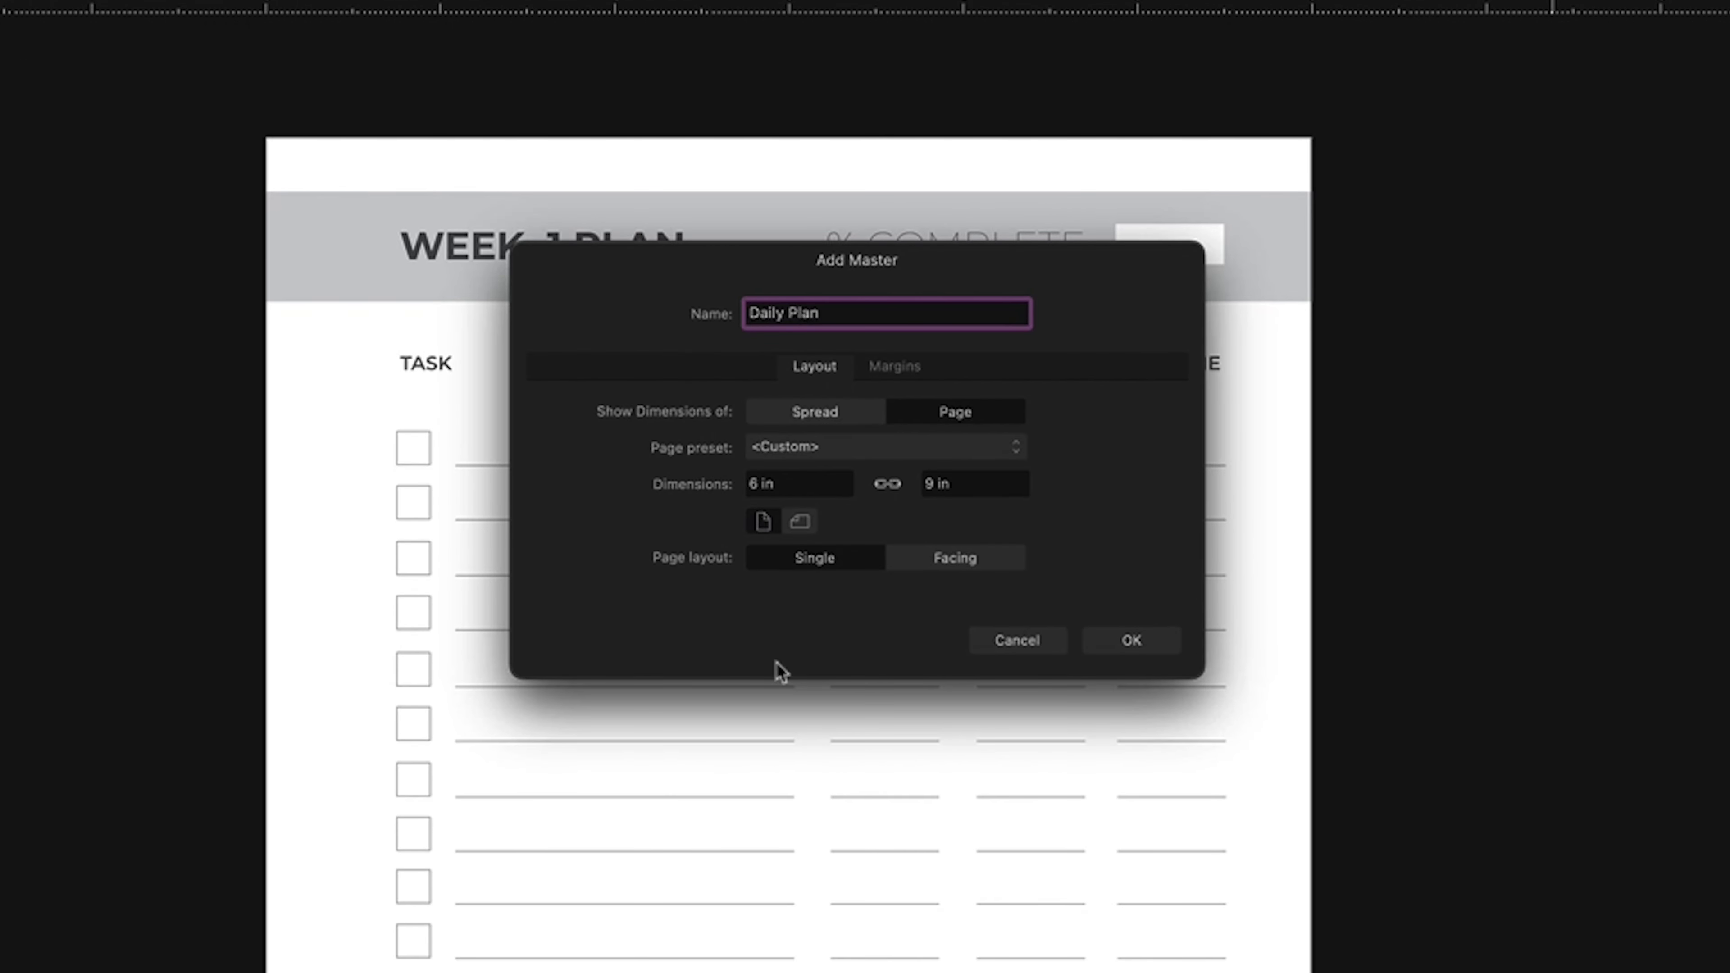
click(978, 573)
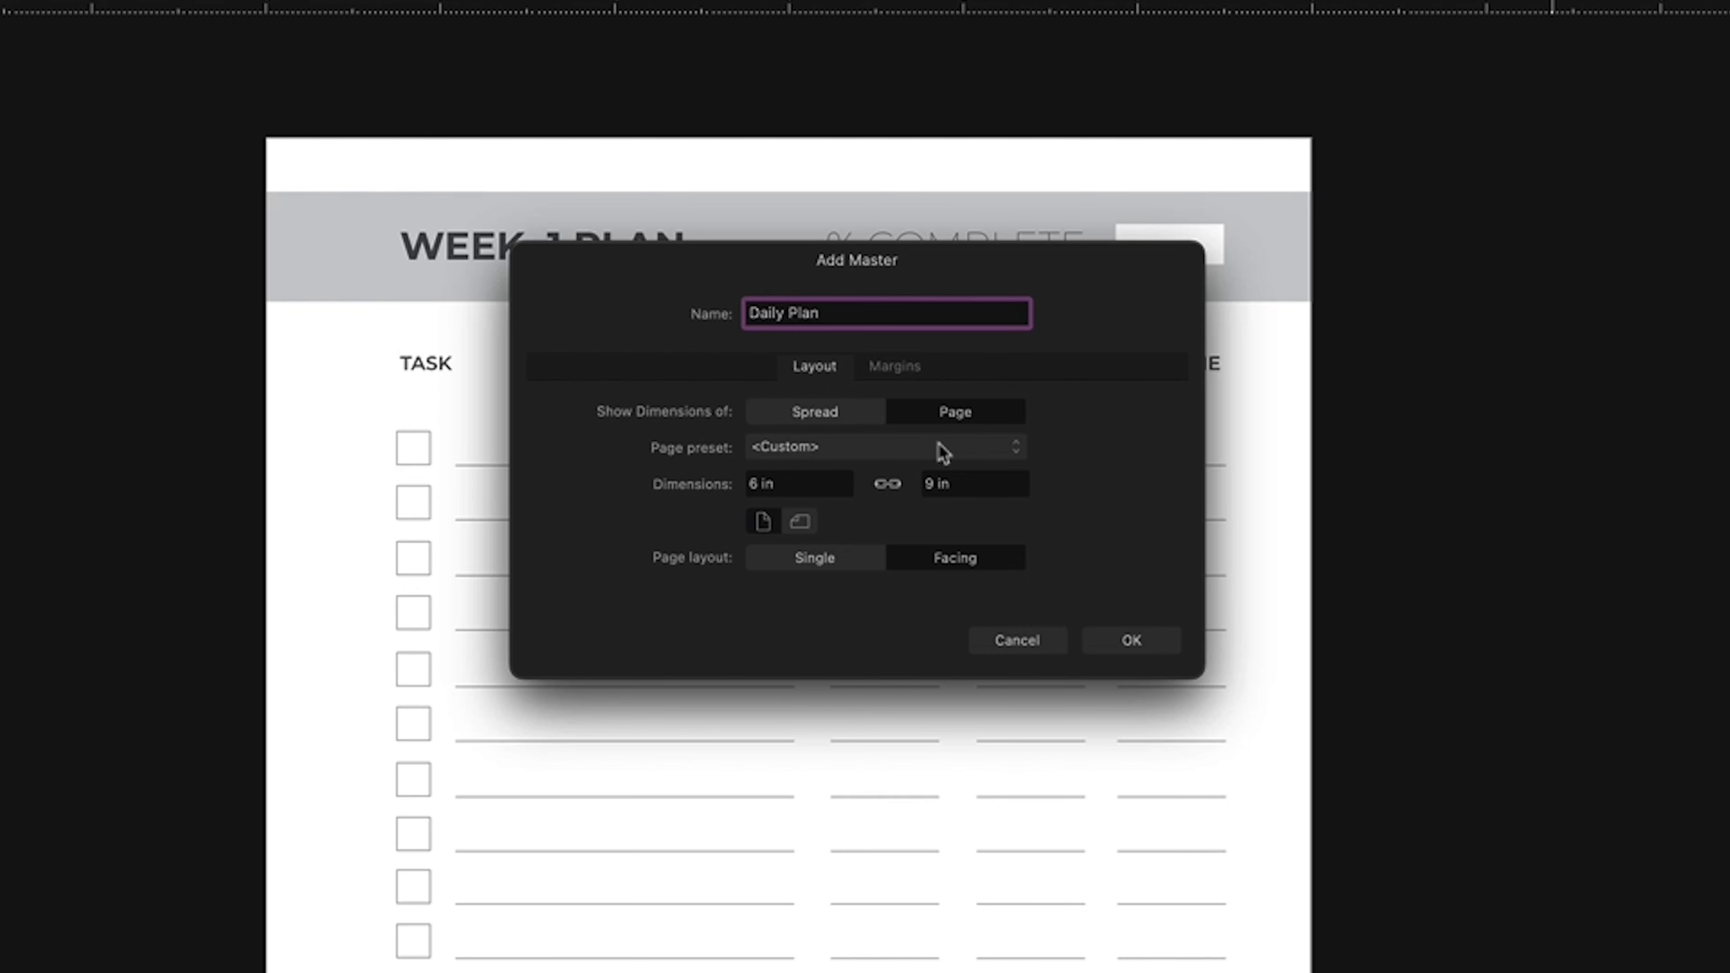
click(831, 418)
click(901, 374)
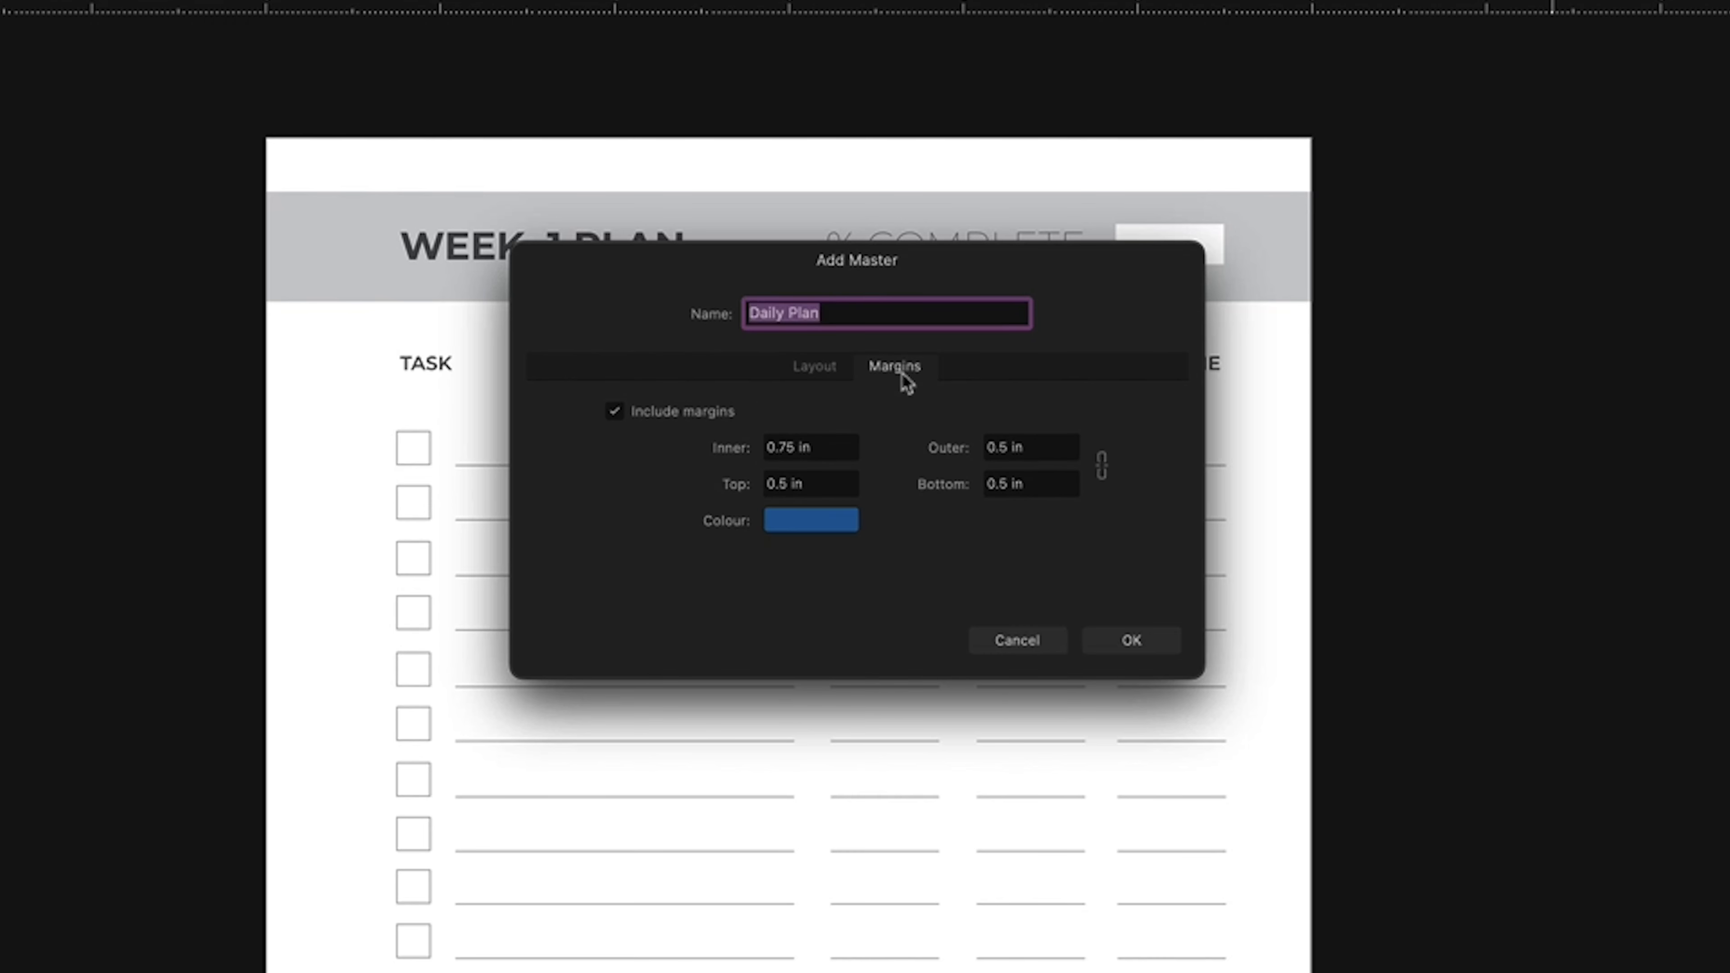
click(1139, 644)
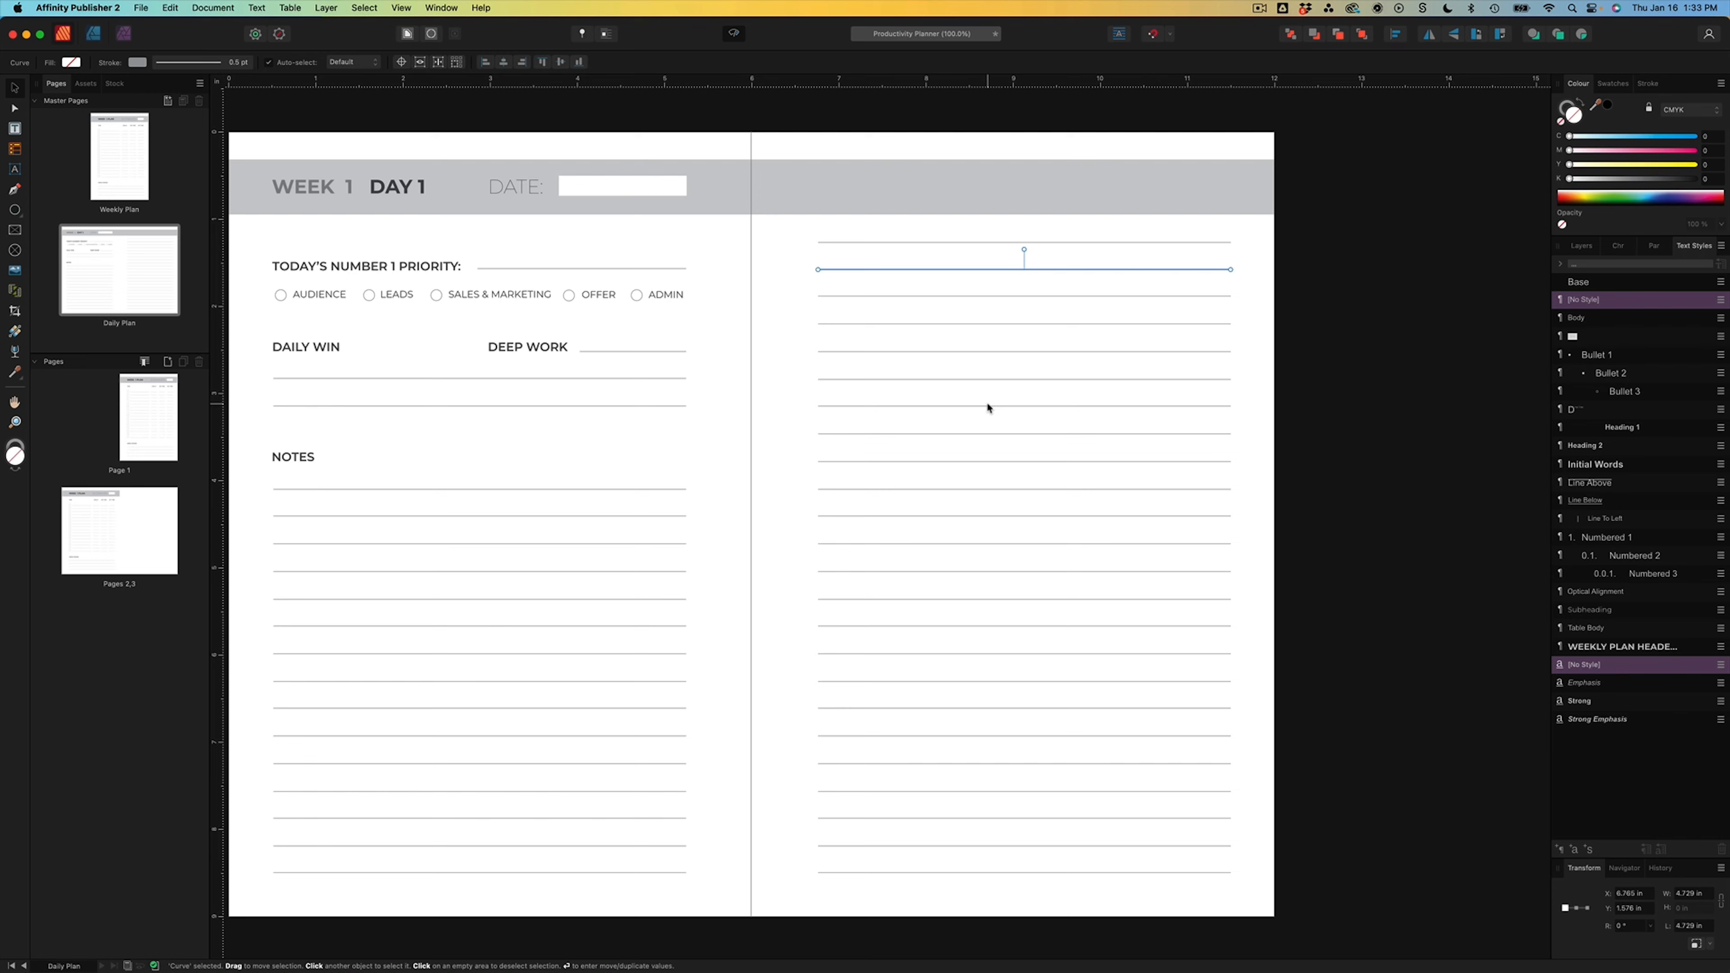
- Select the second writing line on the Daily Plan's right-hand page and give its 0.5 pt stroke the dashed line style
key(super+equal)
key(super+equal)
scroll(989, 408, up, 9)
scroll(987, 407, up, 3)
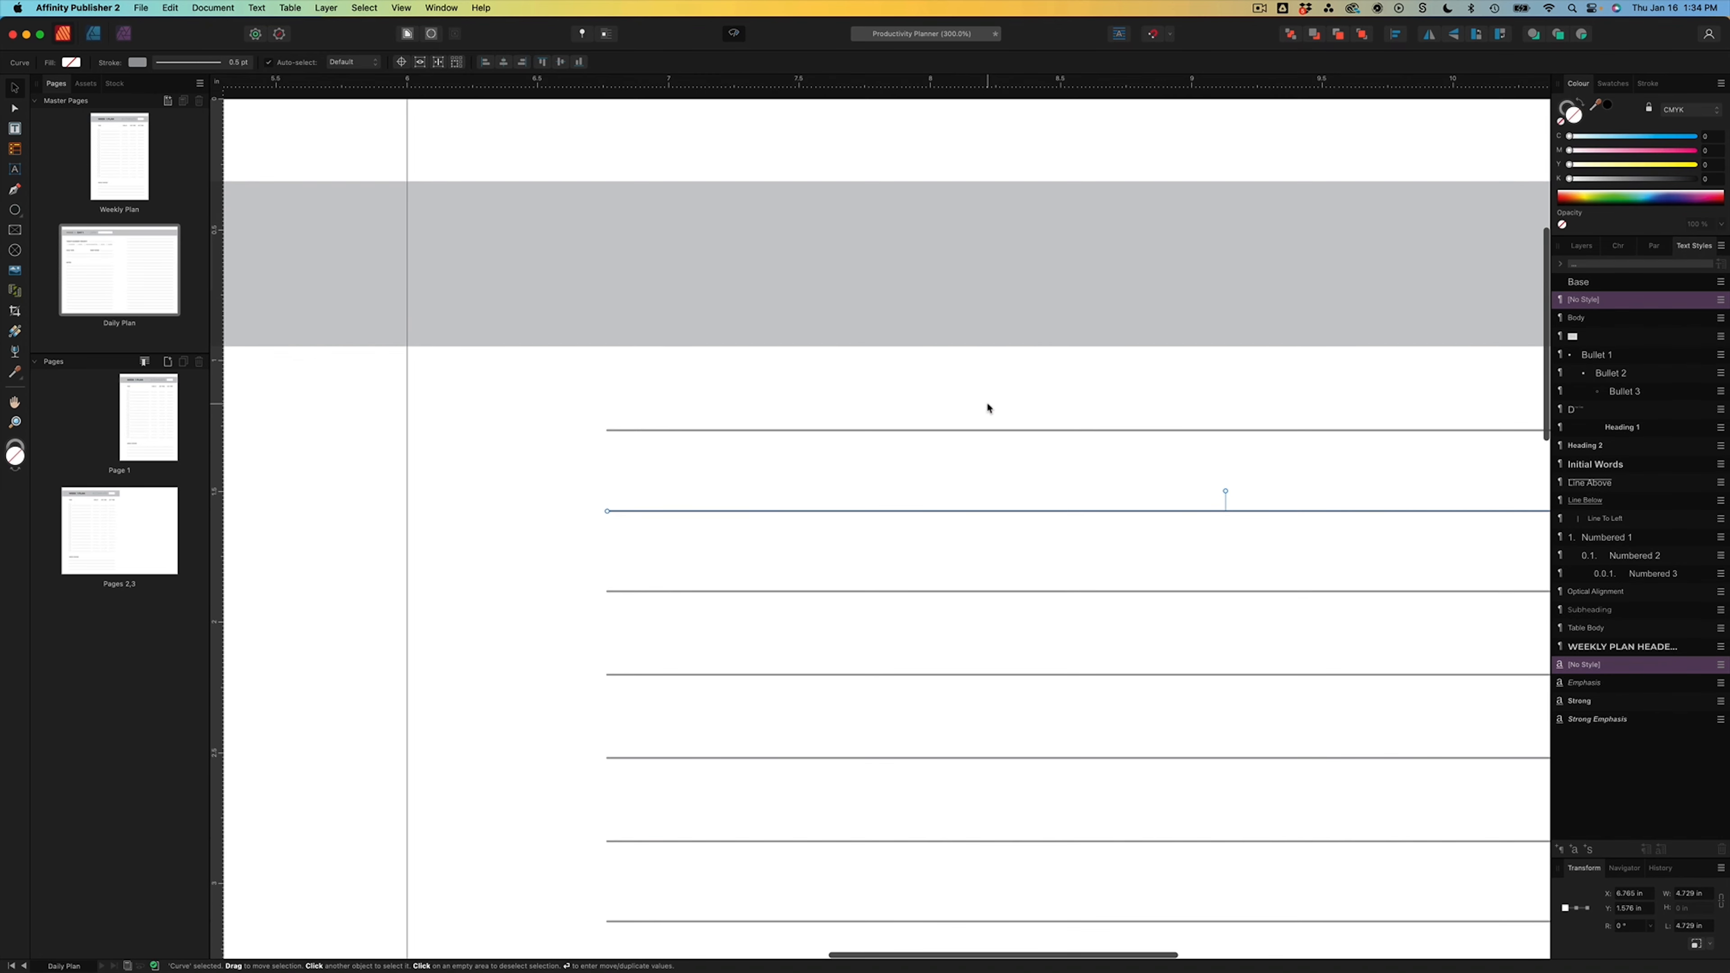
key(super+equal)
key(super+equal)
click(831, 506)
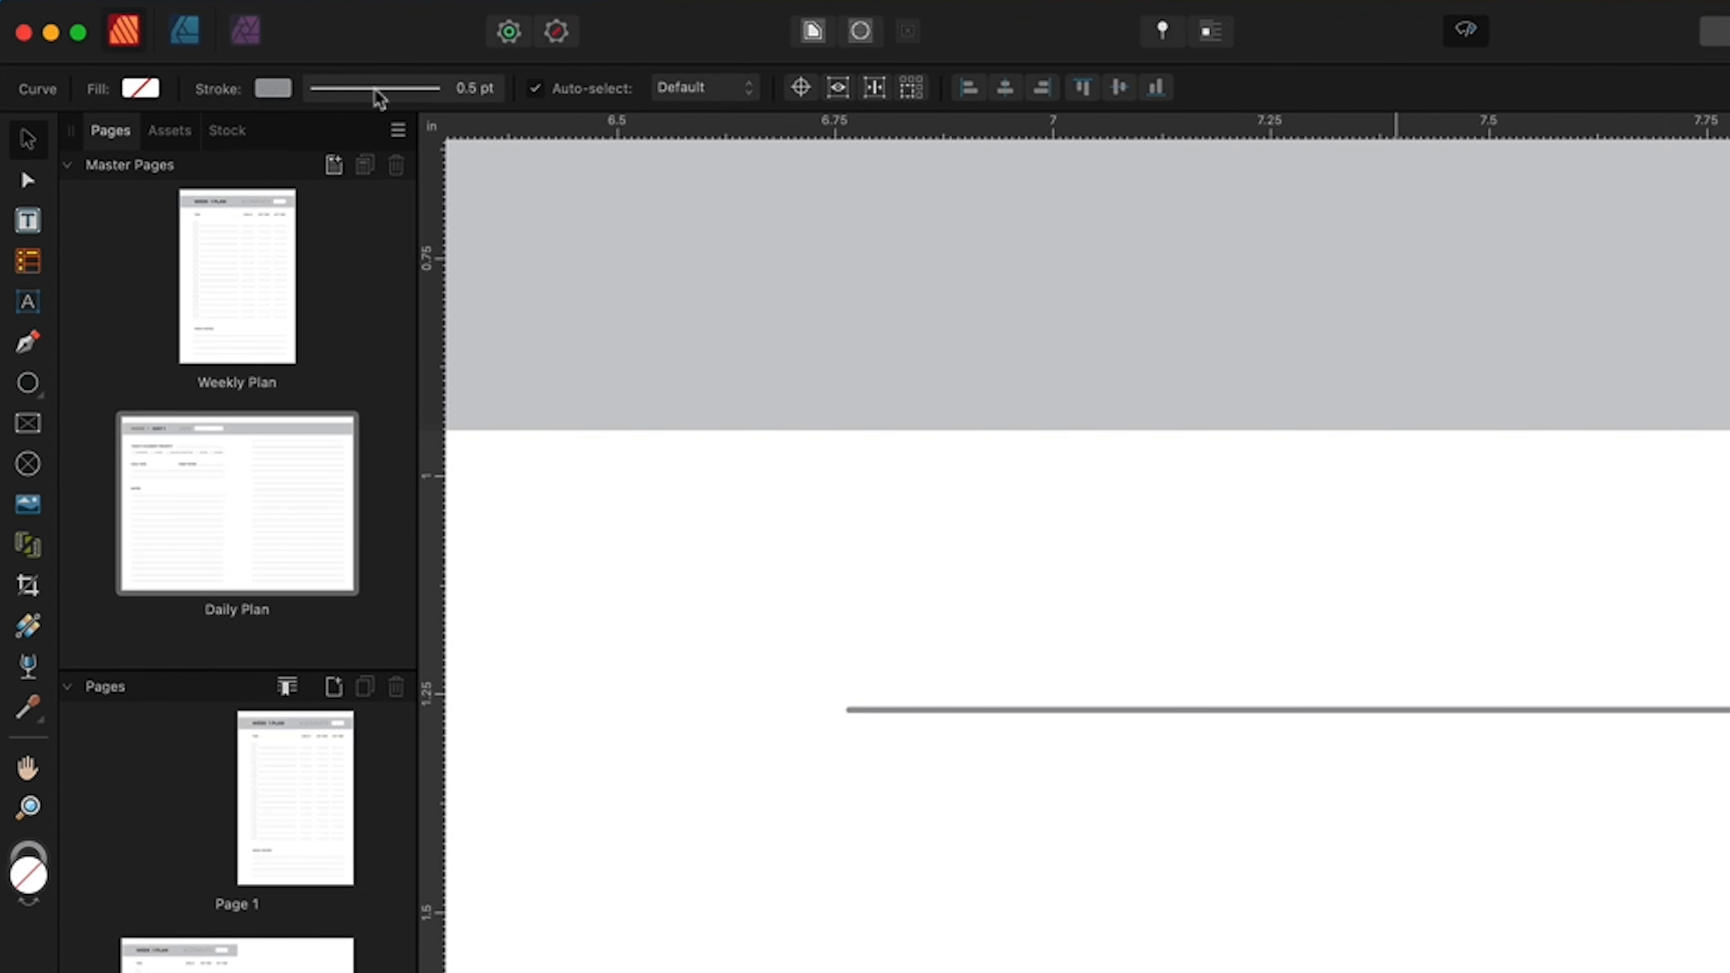
click(224, 69)
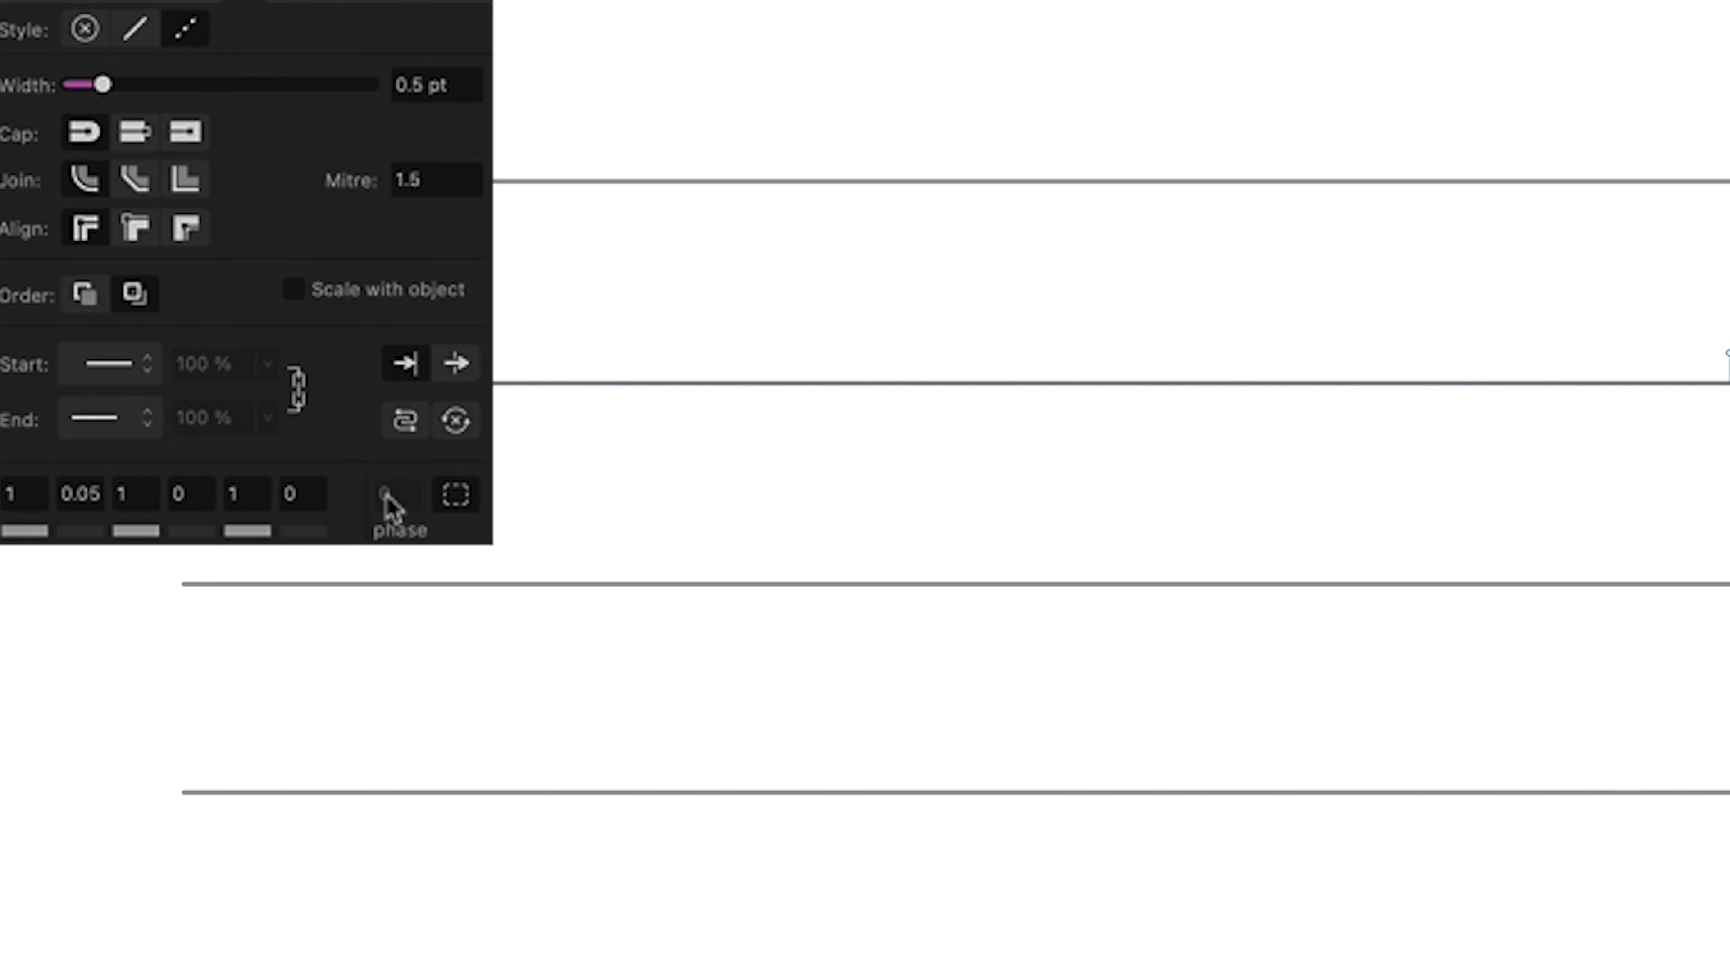
- Set the selected line's dash pattern to 2, 2, 0, 0, 0, 0
click(23, 494)
text(2)
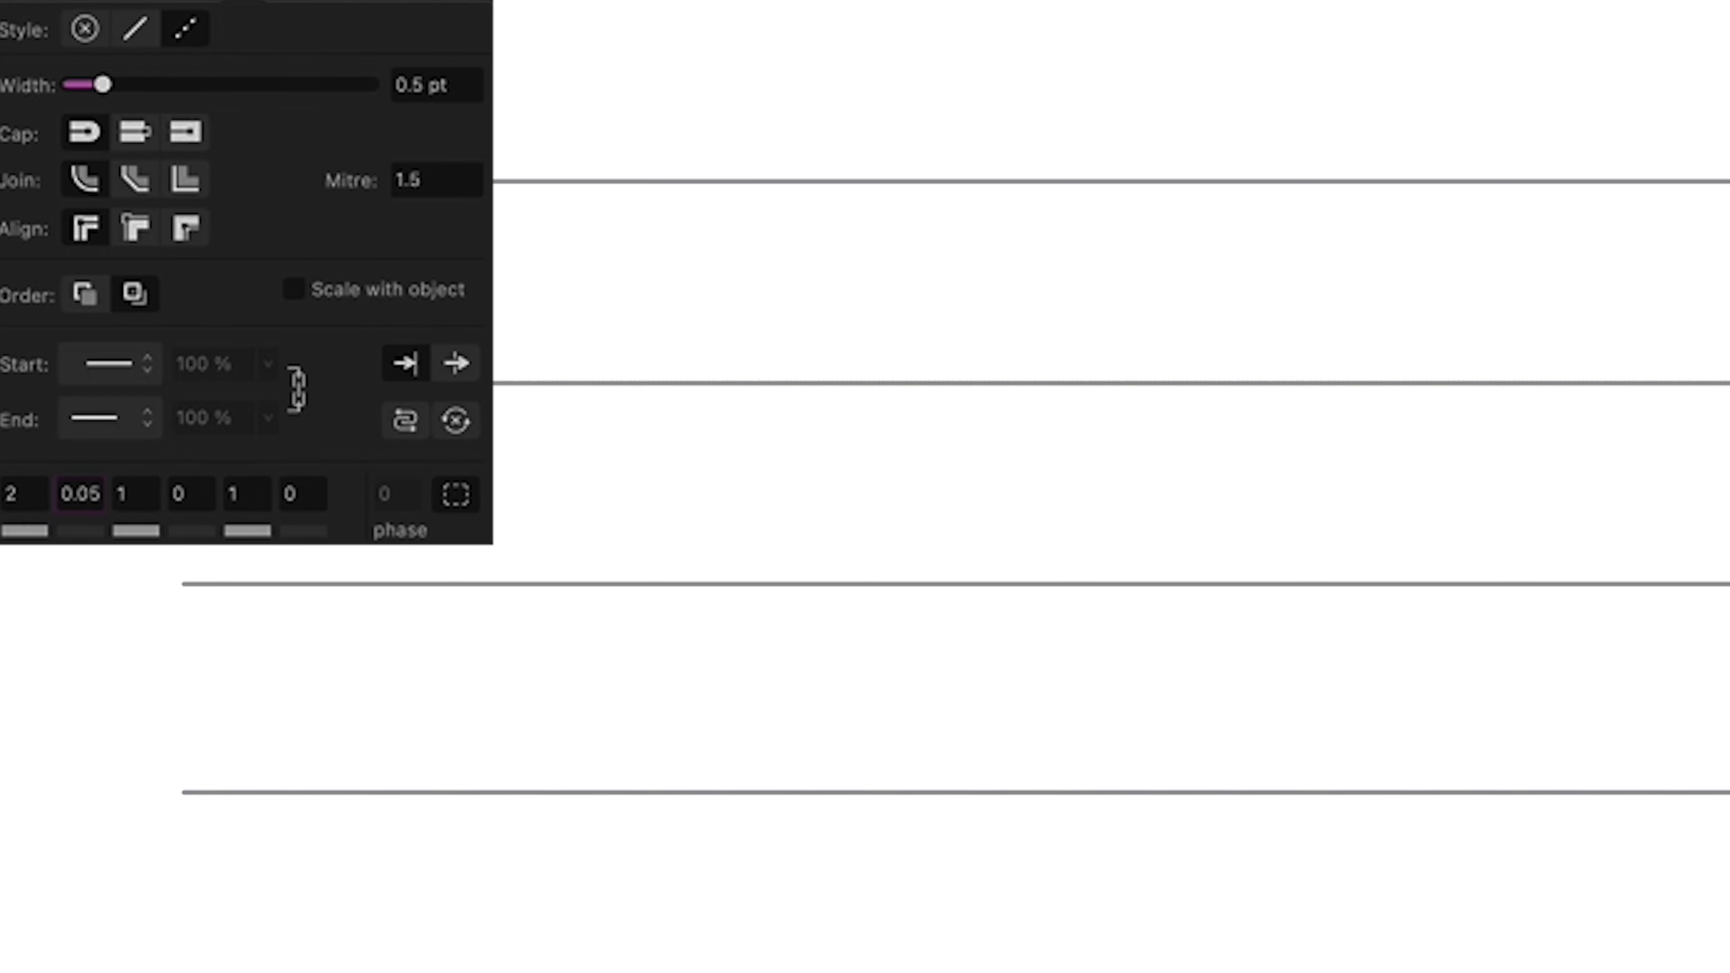
text(2)
key(Tab)
text(0)
key(Tab)
text(0)
key(Tab)
text(0)
key(Tab)
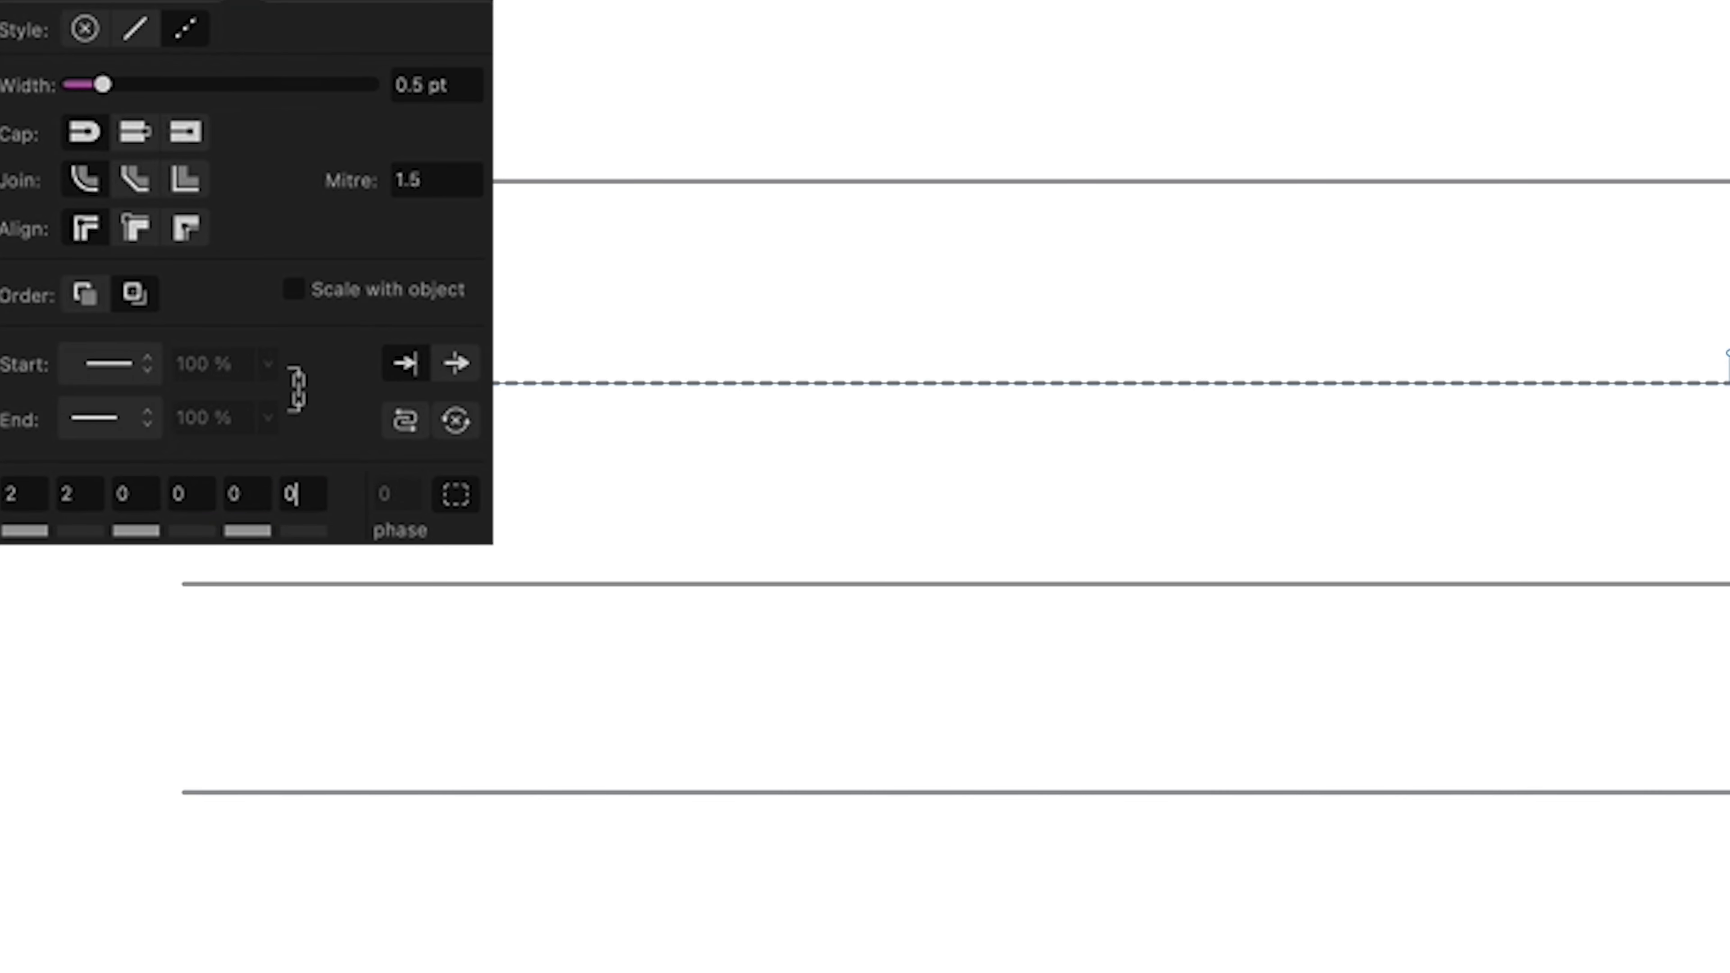
- Set the second dash value of the selected line to 1, for a pattern of 2, 1, 0, 0, 0, 0
click(73, 494)
text(1)
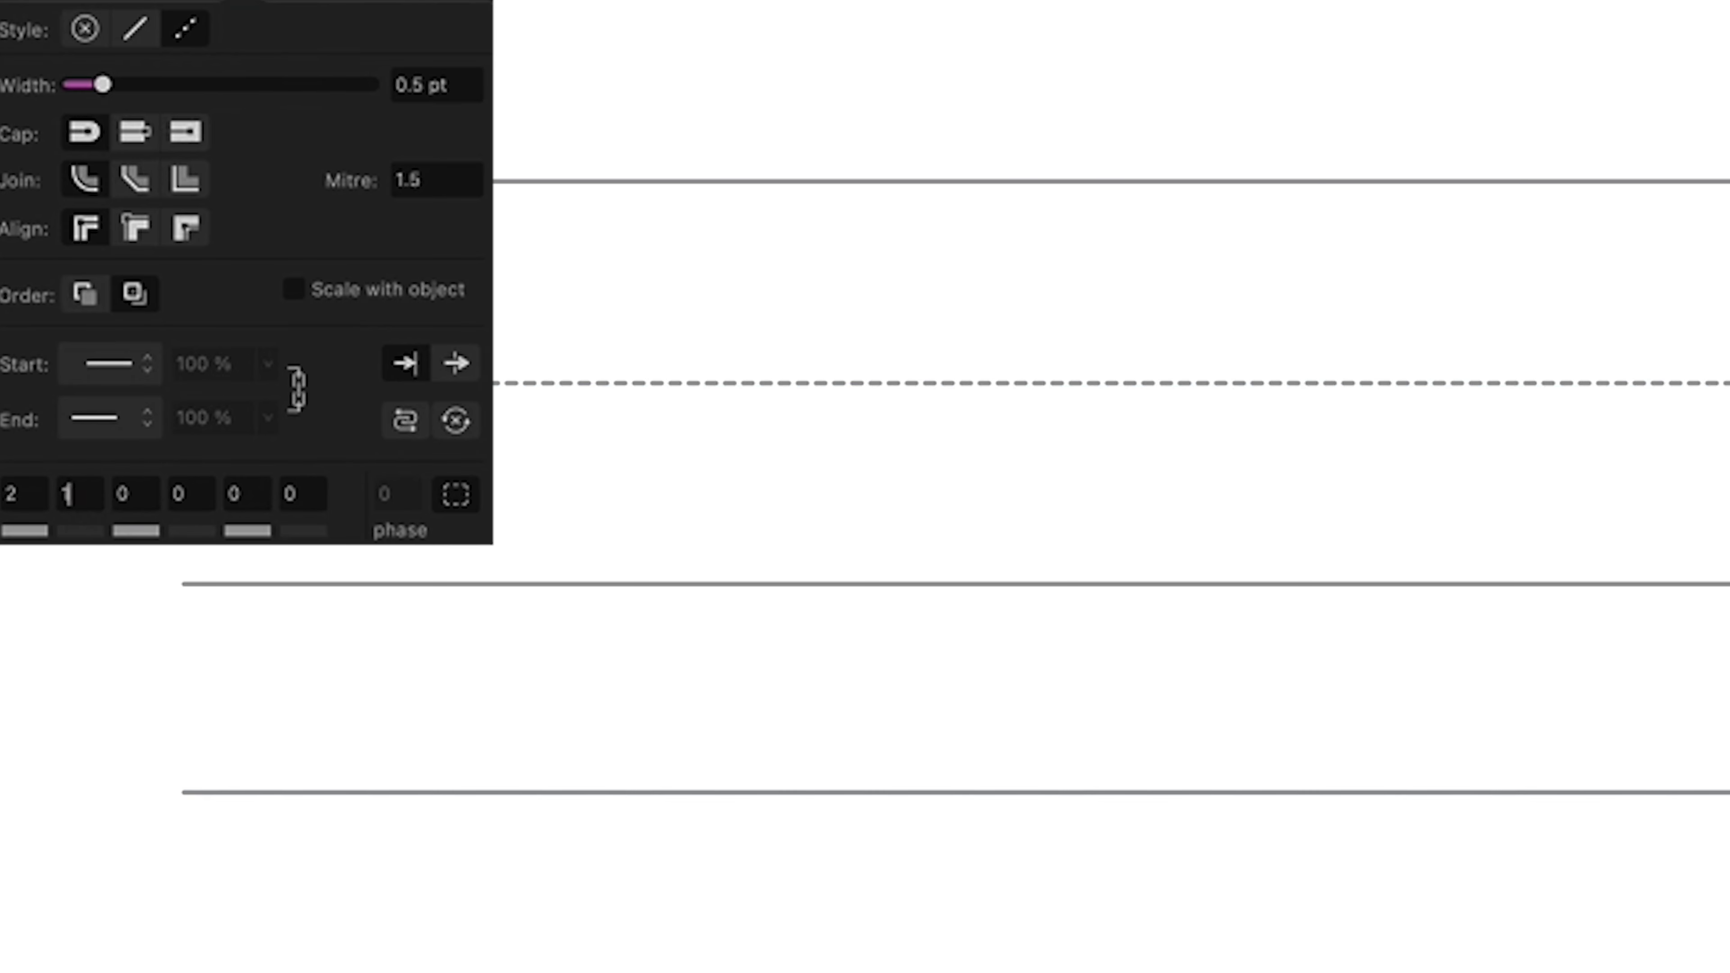
key(Tab)
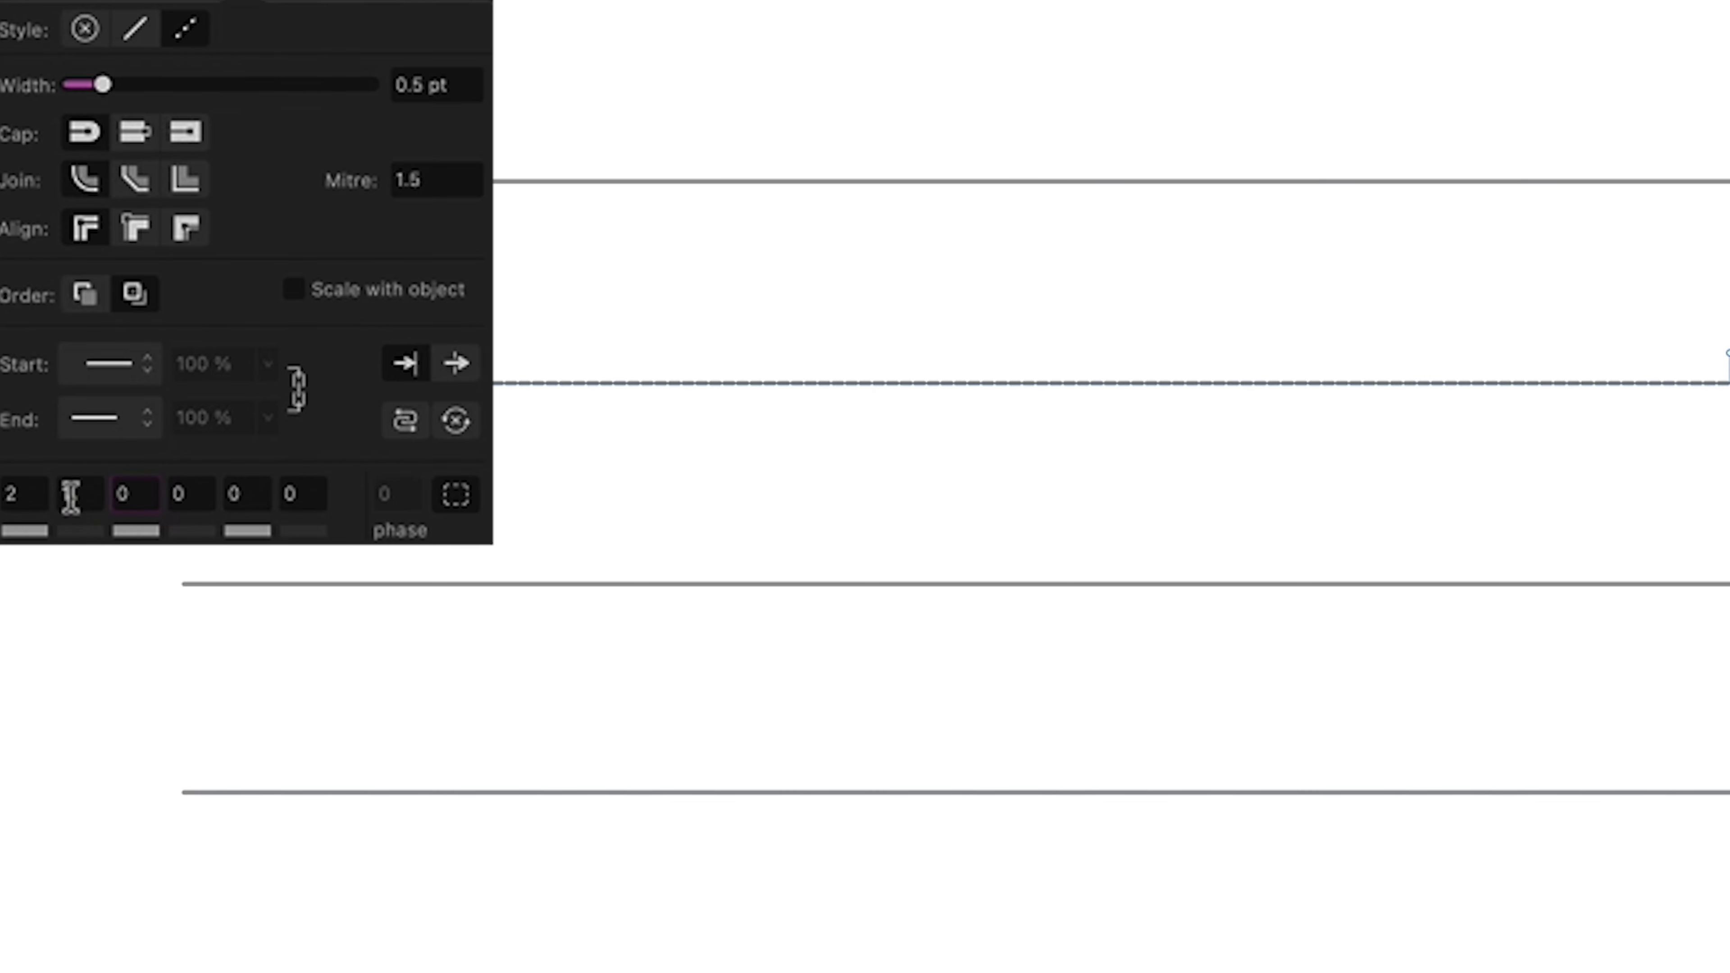
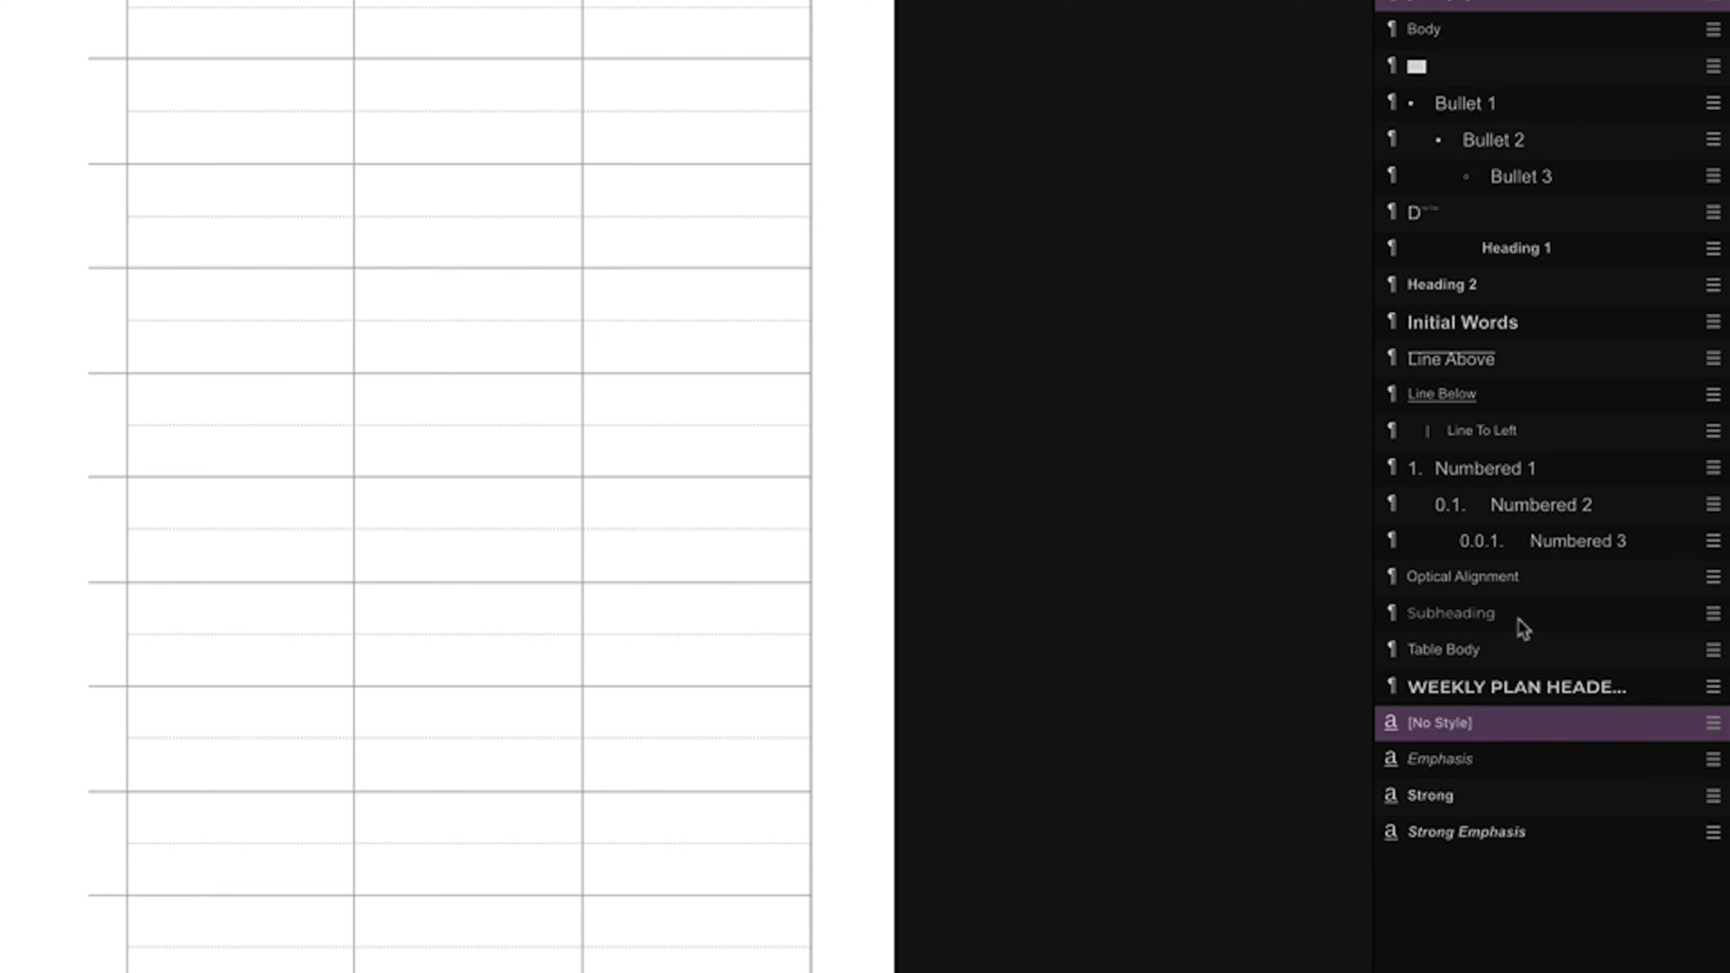
- Open the Subheading text style for editing and bring up its font family choices
click(1625, 617)
double_click(1517, 619)
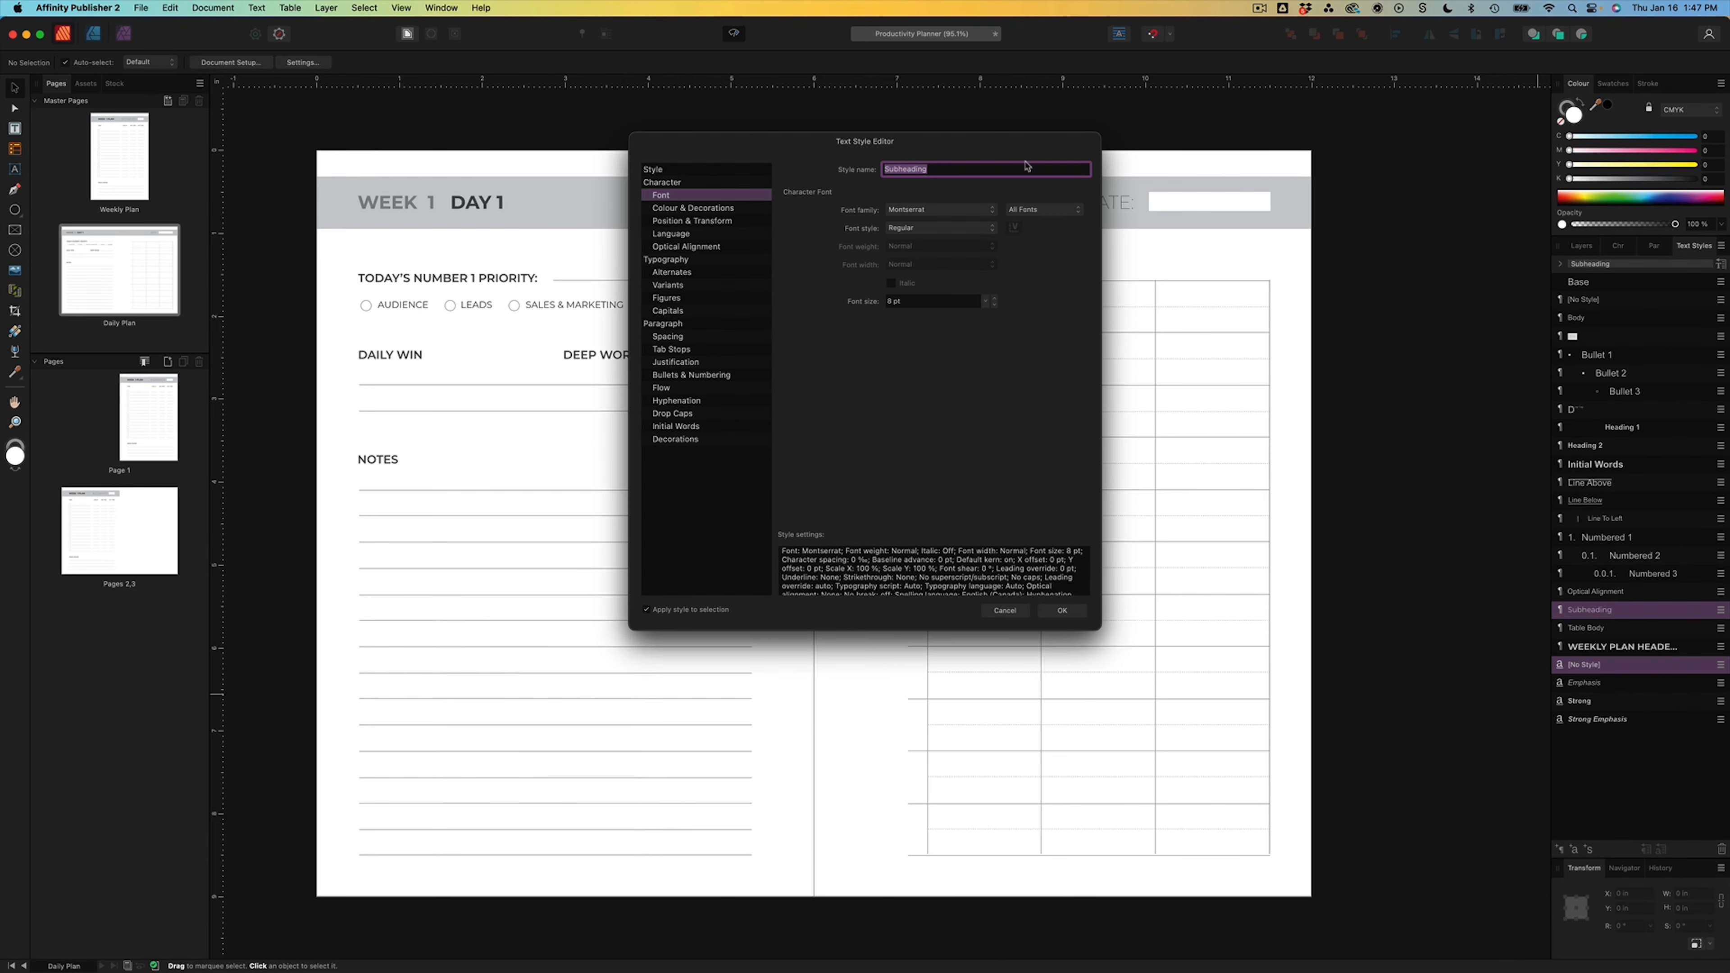
click(950, 213)
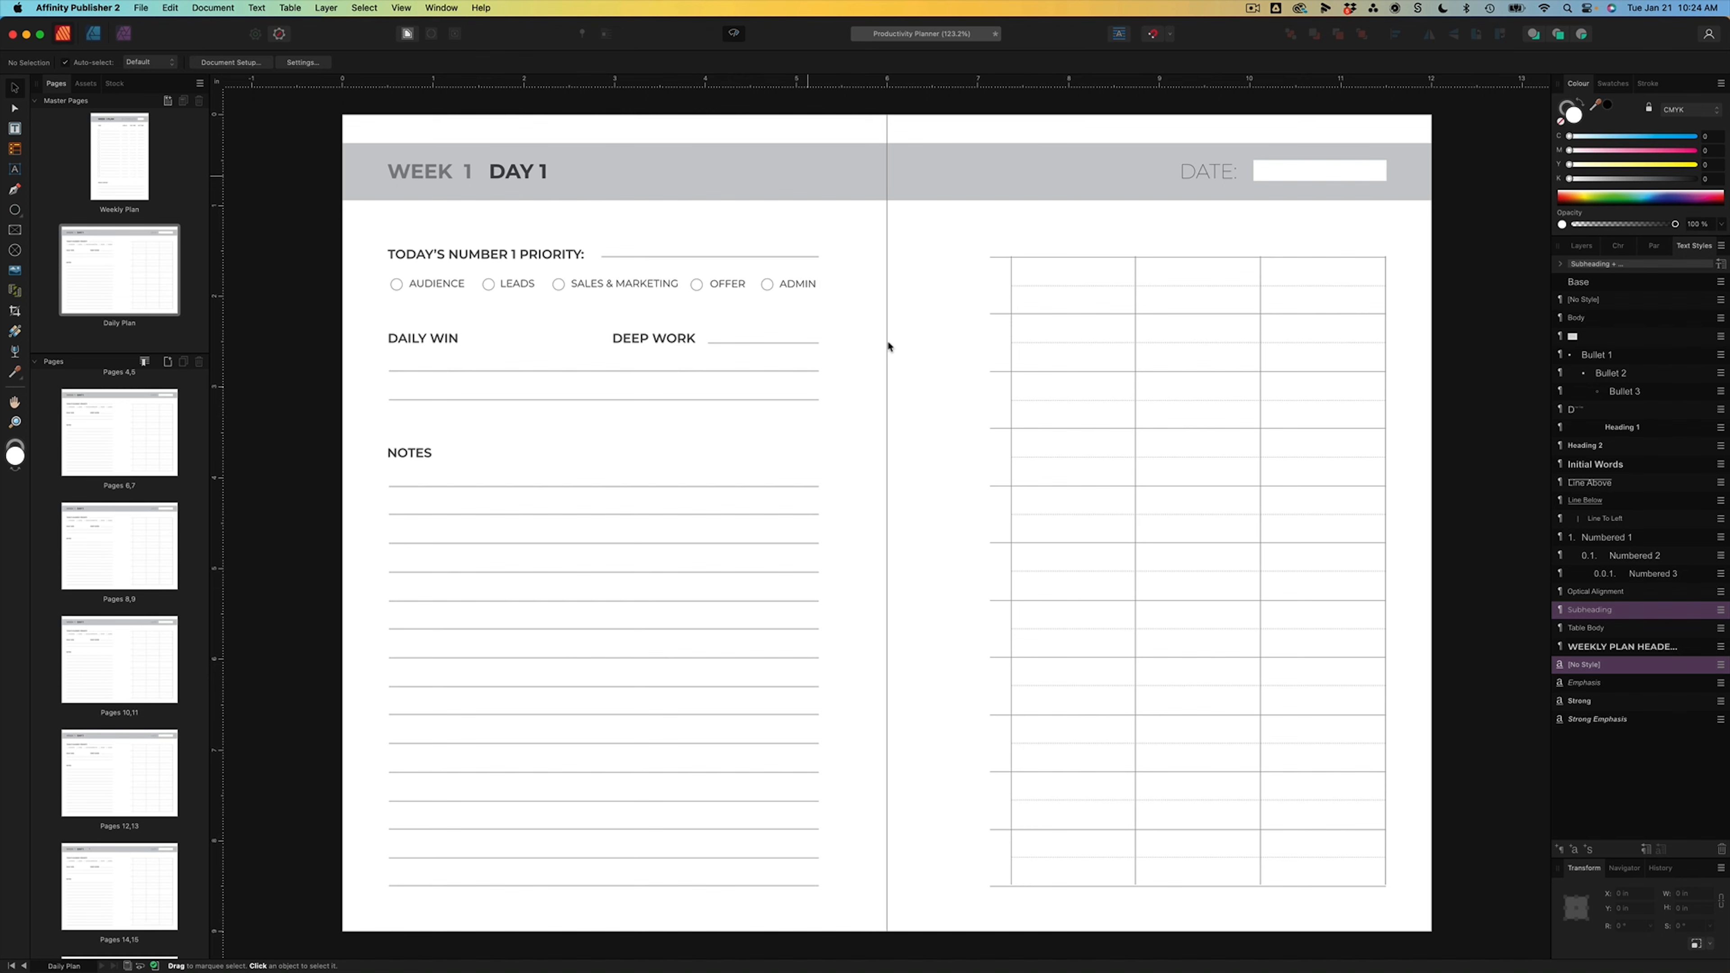
- Duplicate the Daily Plan master page
click(116, 267)
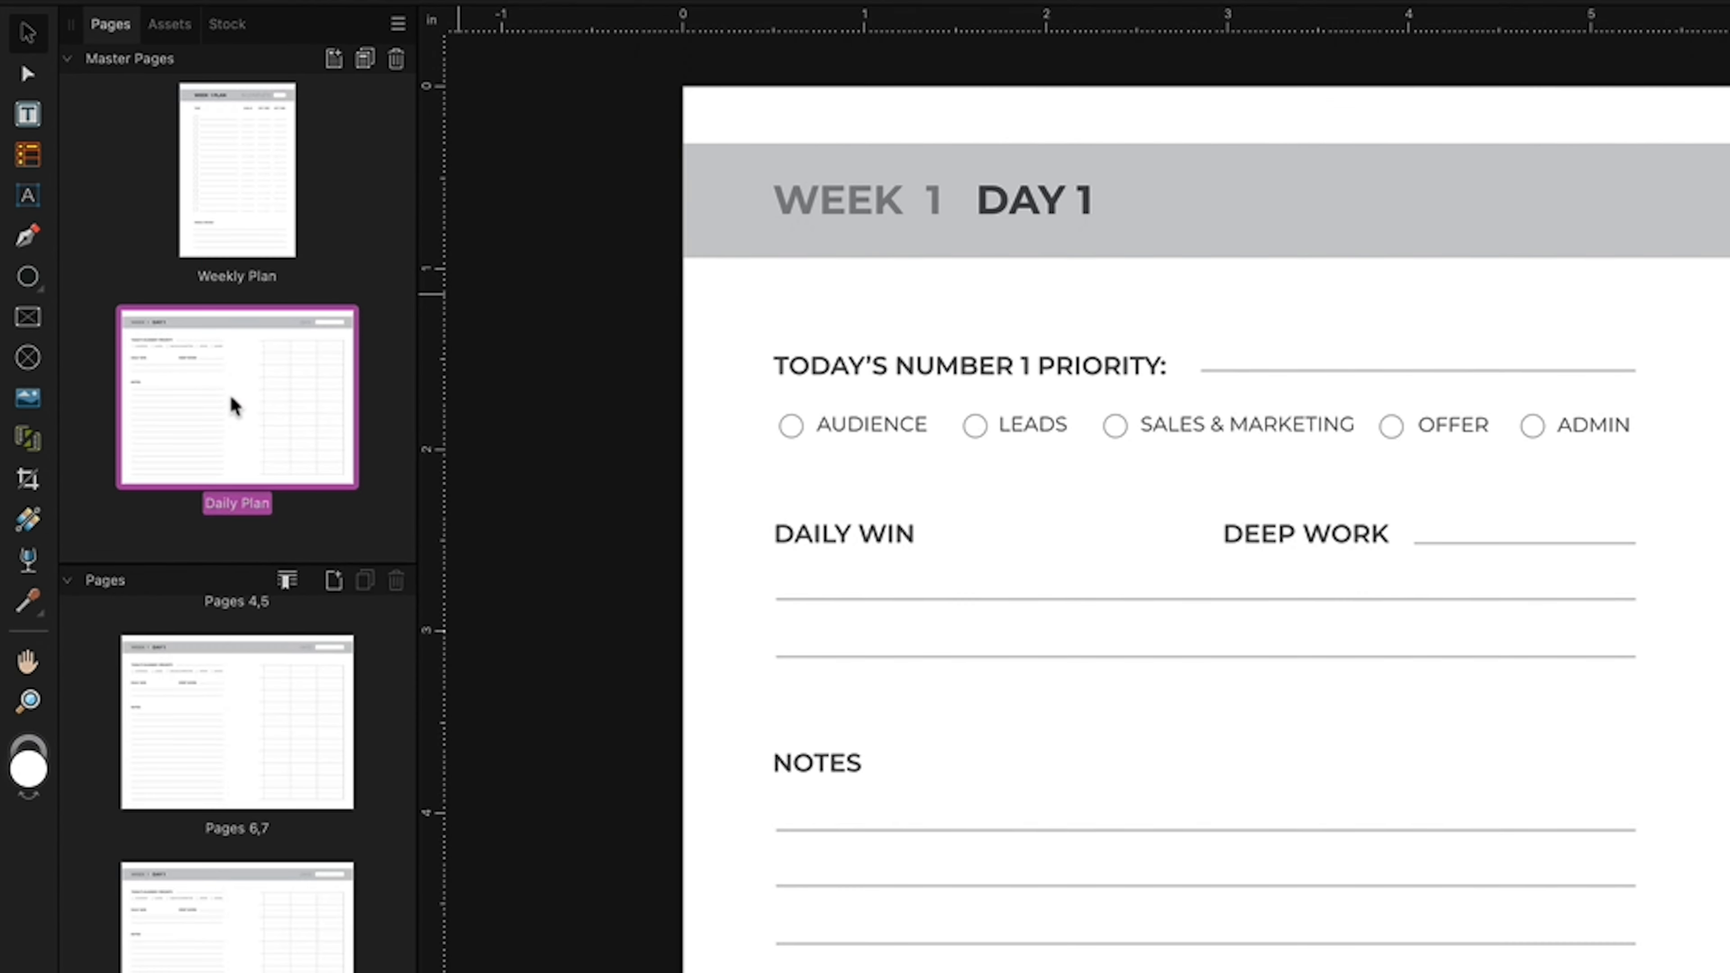
right_click(119, 274)
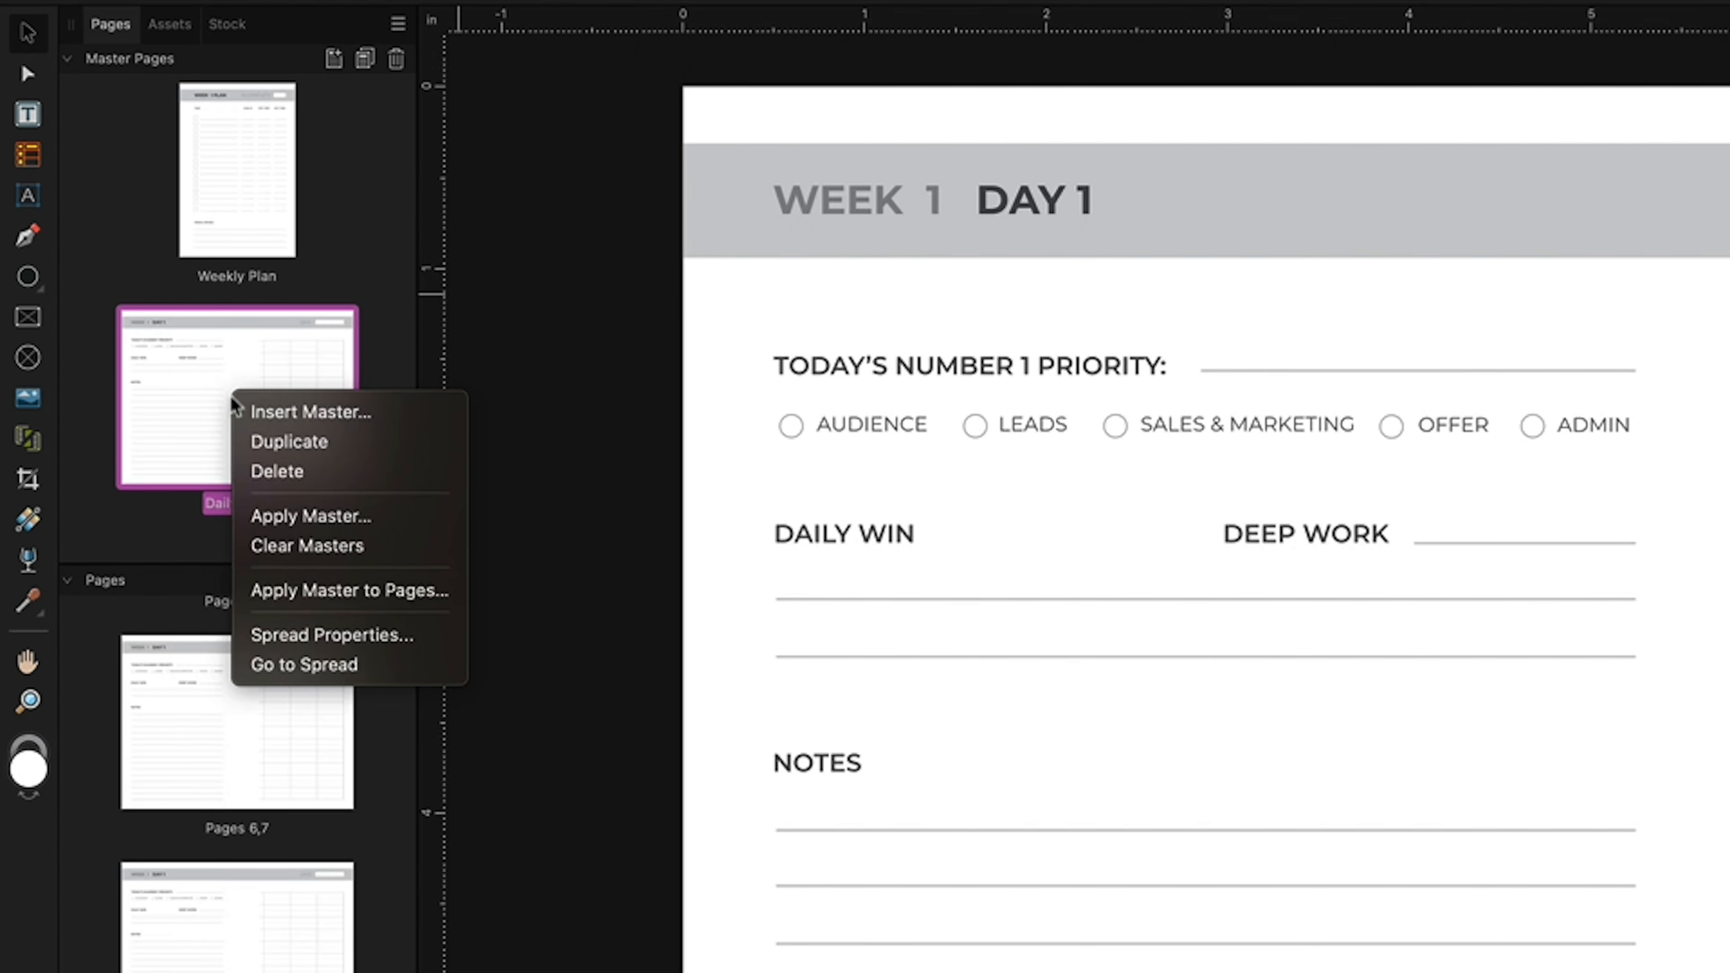
click(289, 443)
scroll(294, 454, down, 3)
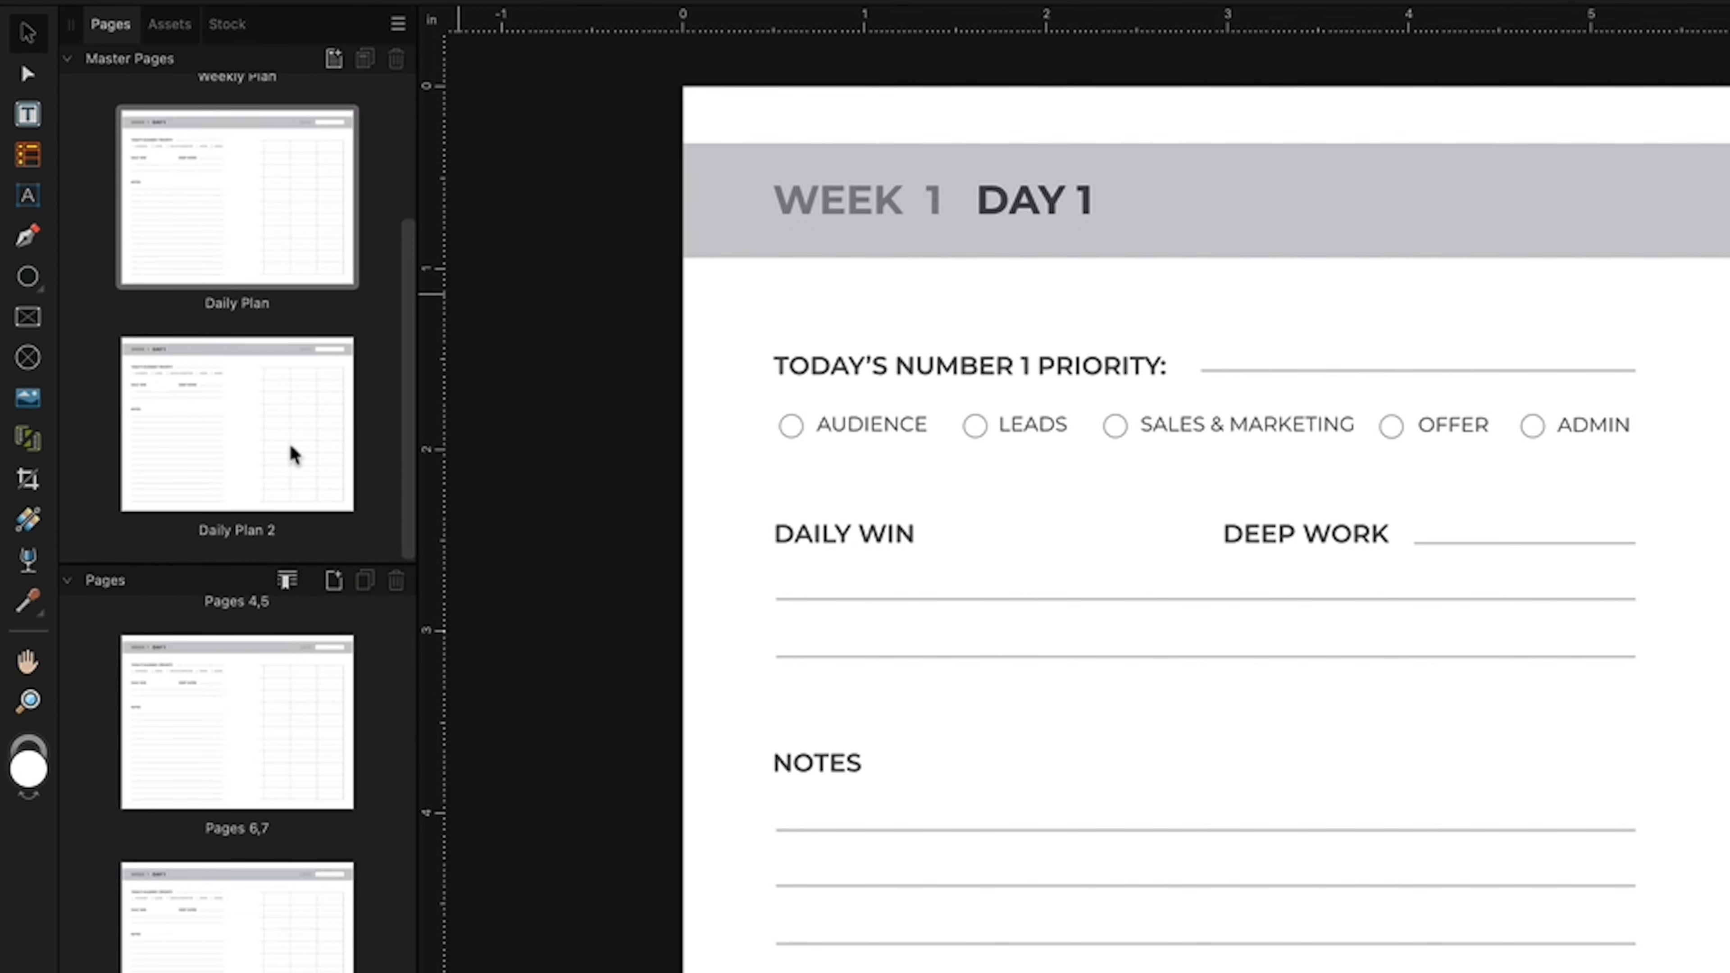
- Rename the duplicated master Daily Plan WEEK 2 in its spread properties
right_click(286, 545)
click(320, 705)
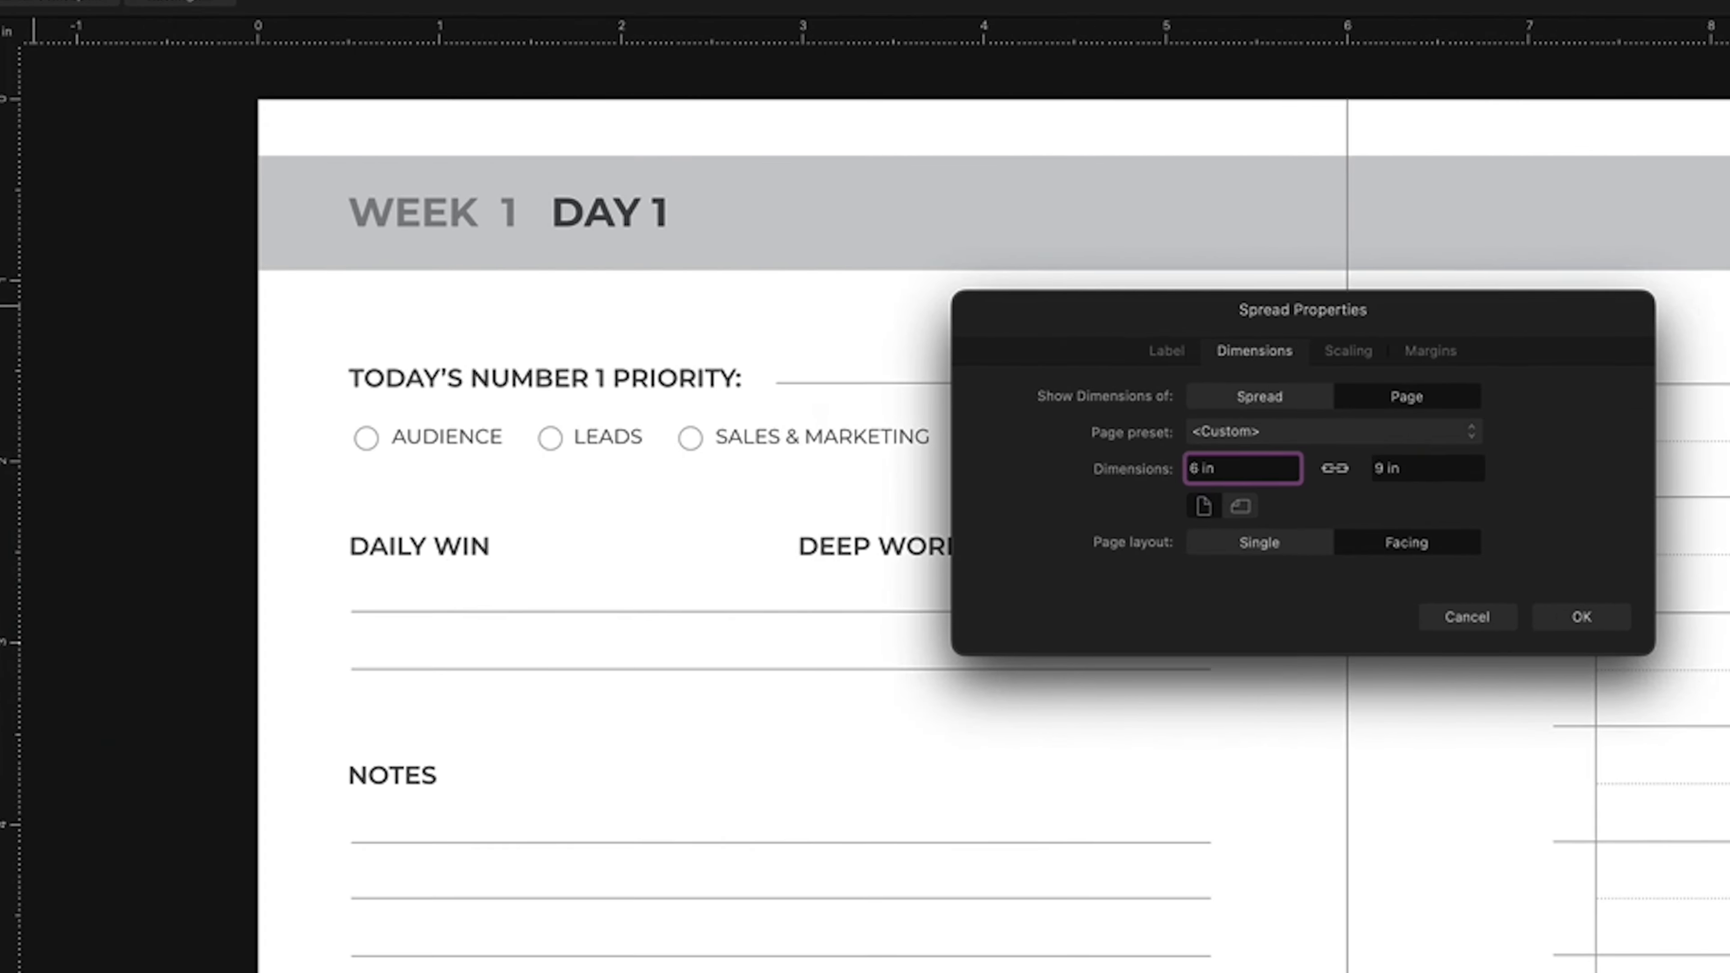
click(736, 359)
key(BackSpace)
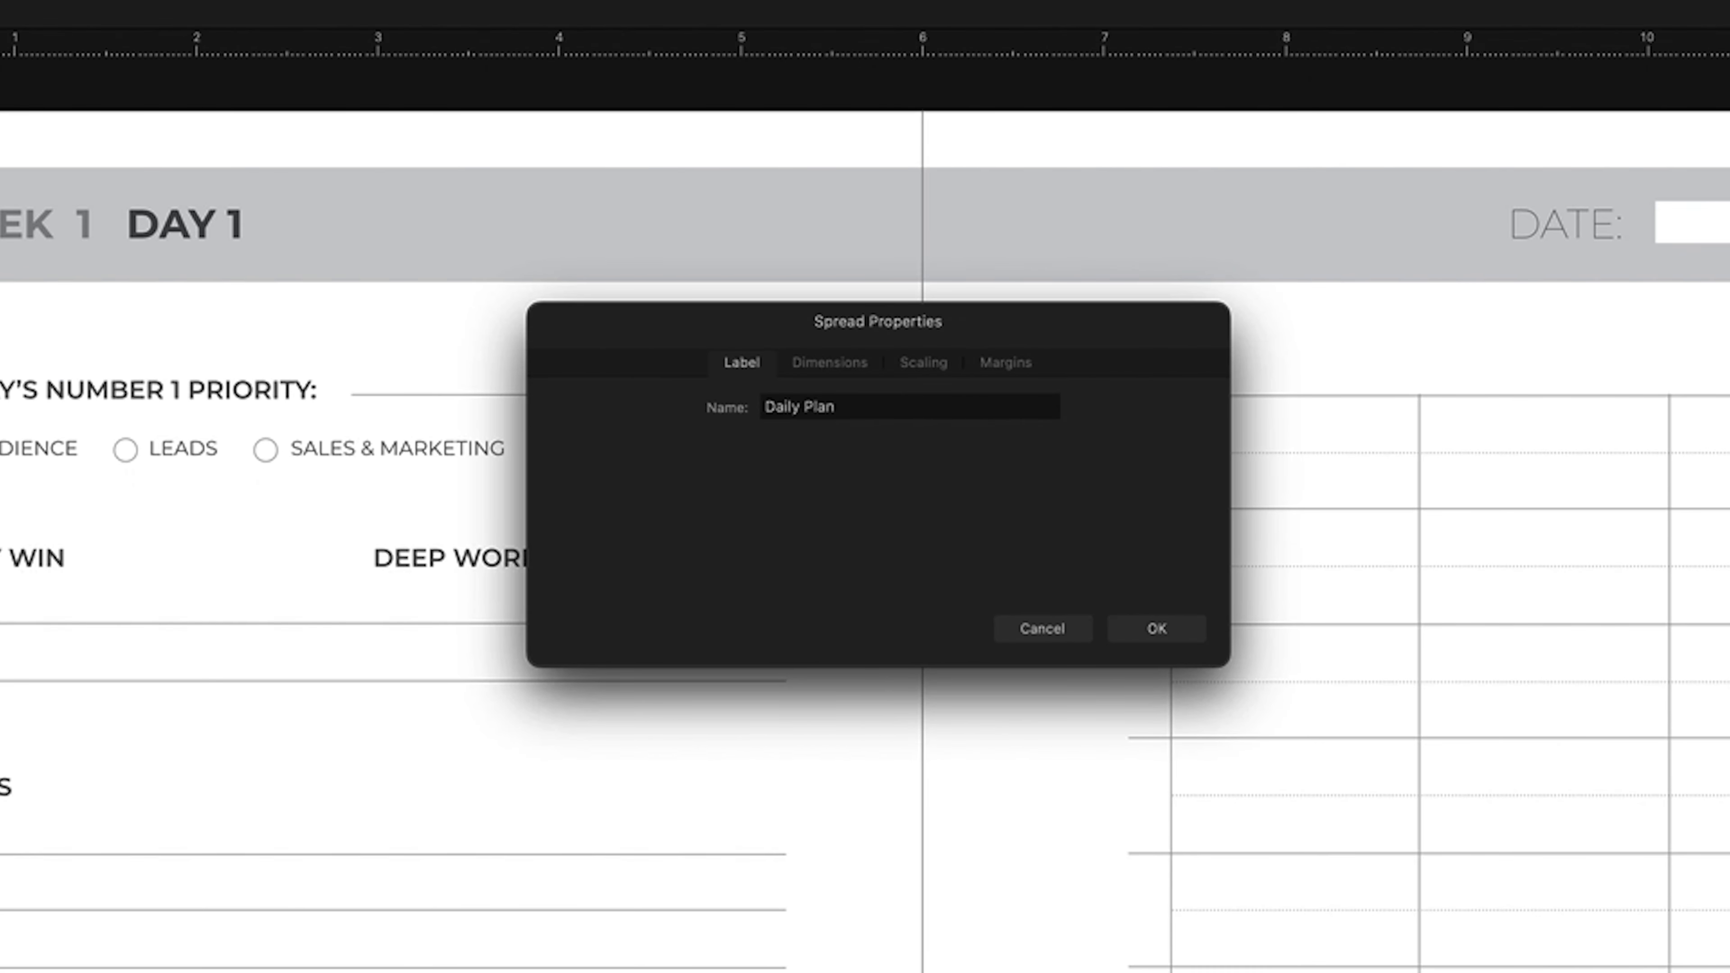
text(WEEK 2)
key(Return)
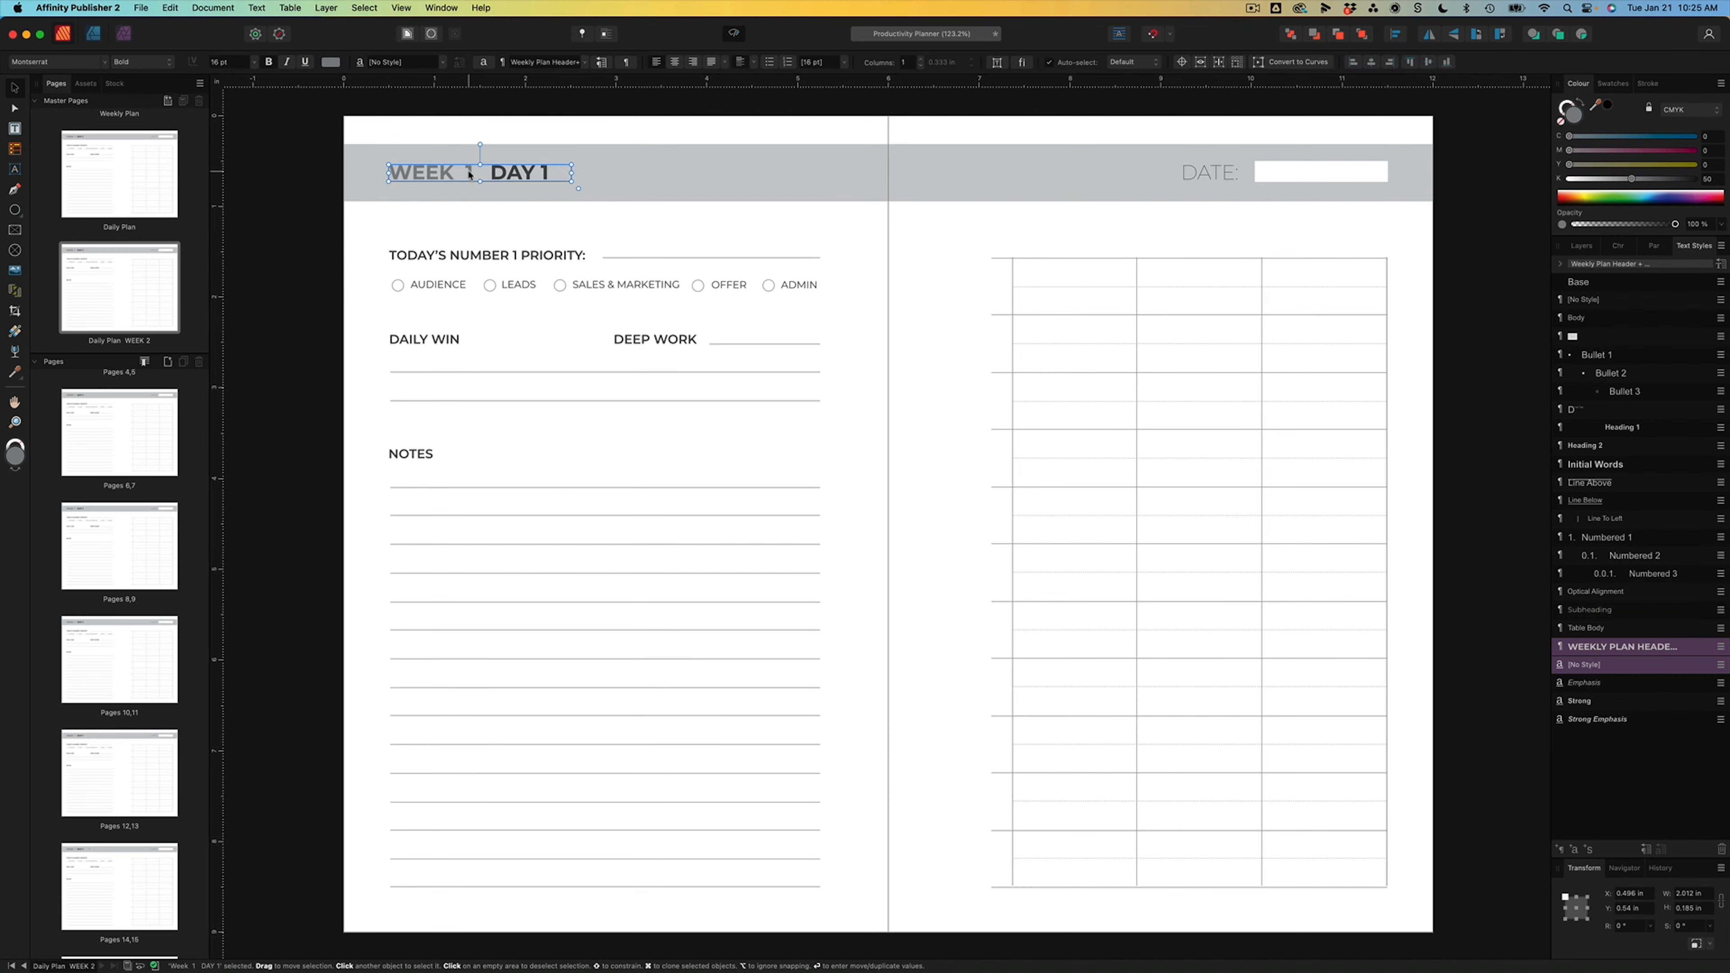
- Change the week number in the duplicated master's header from the copied text to WEEK 2
double_click(468, 173)
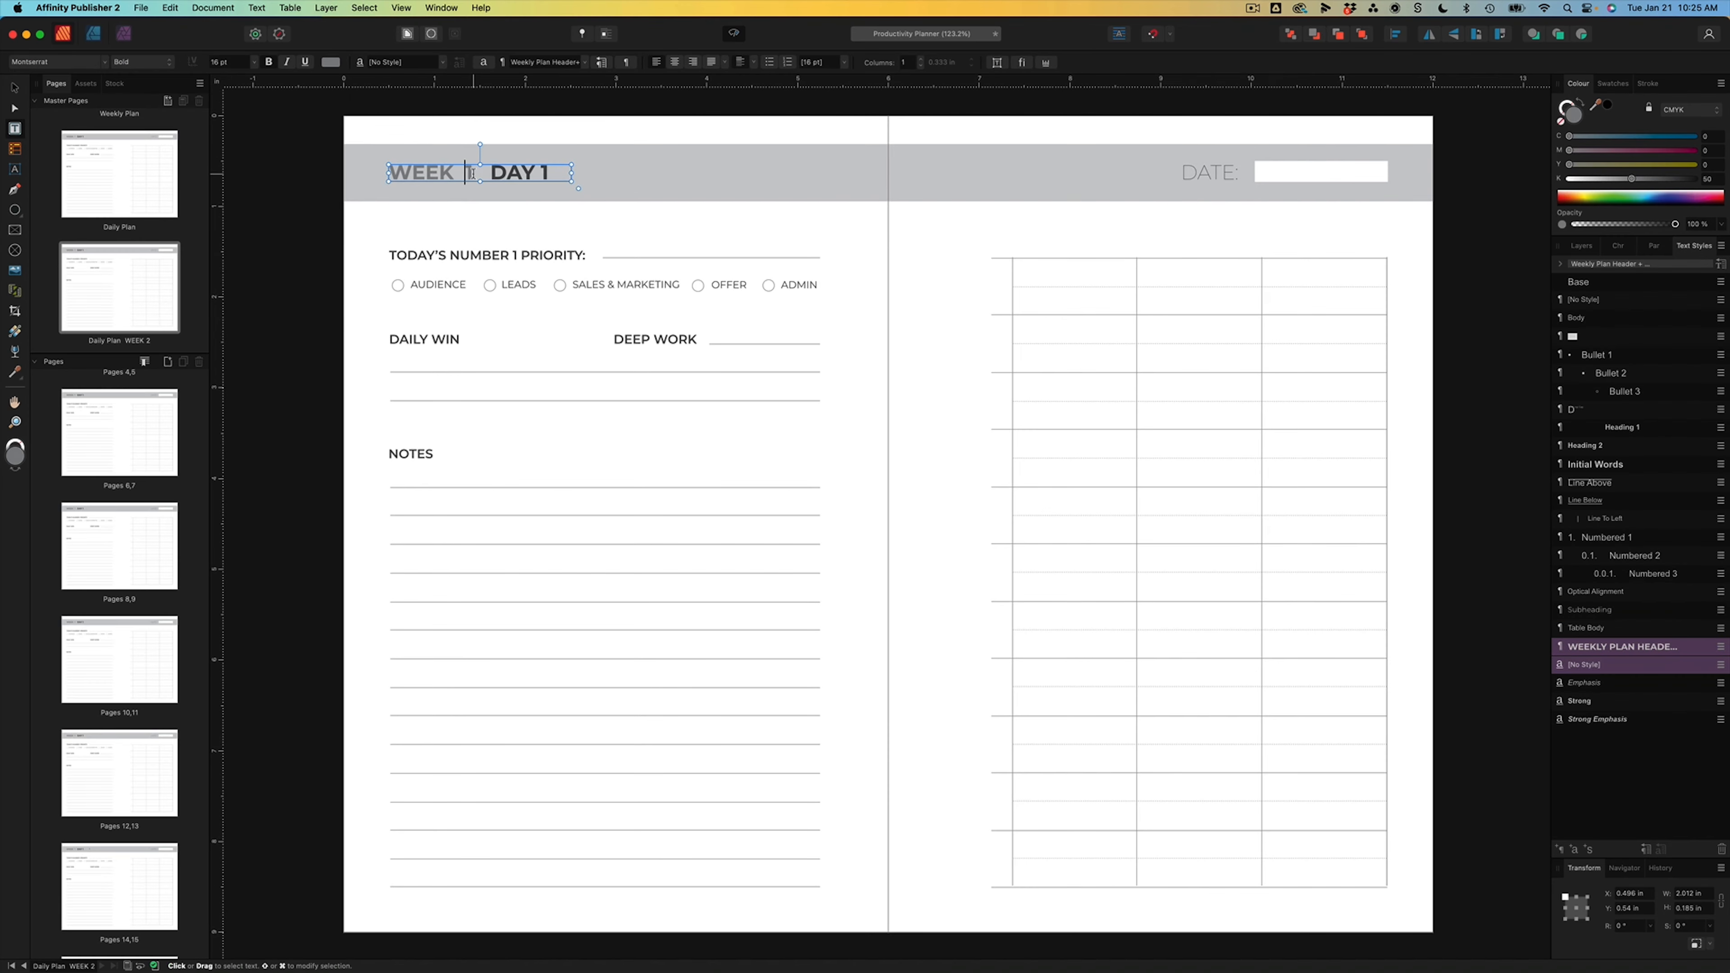
key(BackSpace)
text(2)
click(250, 224)
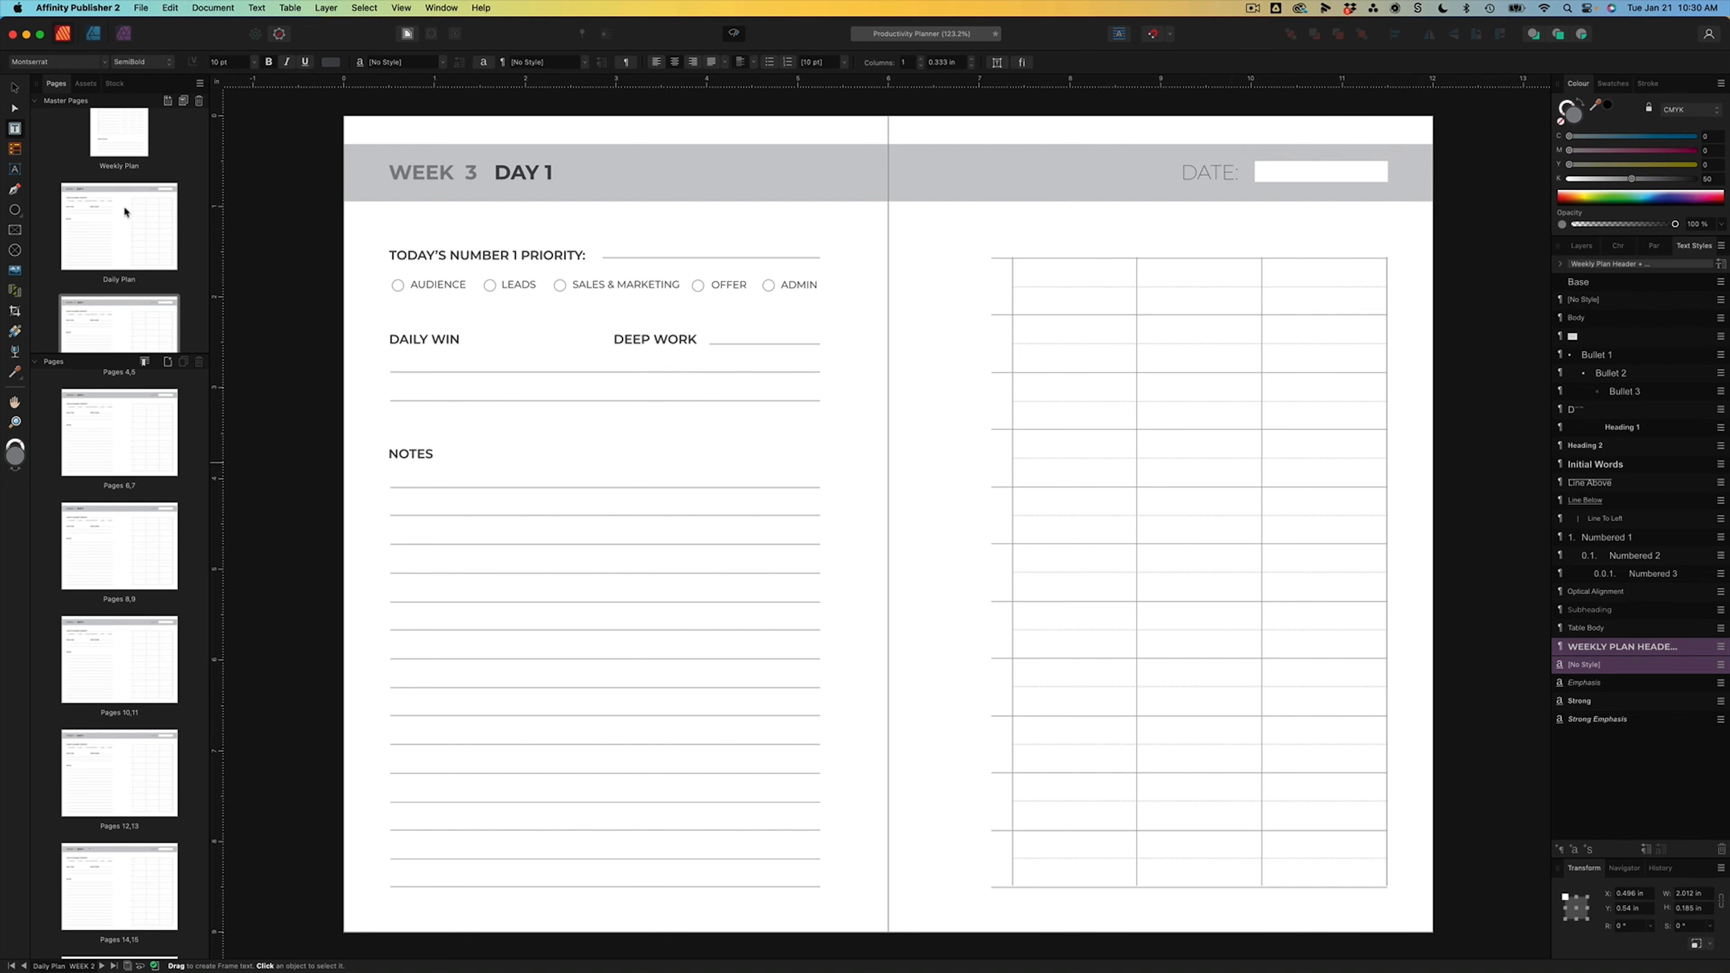
- Review the weekly Daily Plan masters and the first document spreads, checking which master each spread uses
scroll(125, 242, down, 2)
scroll(125, 242, down, 6)
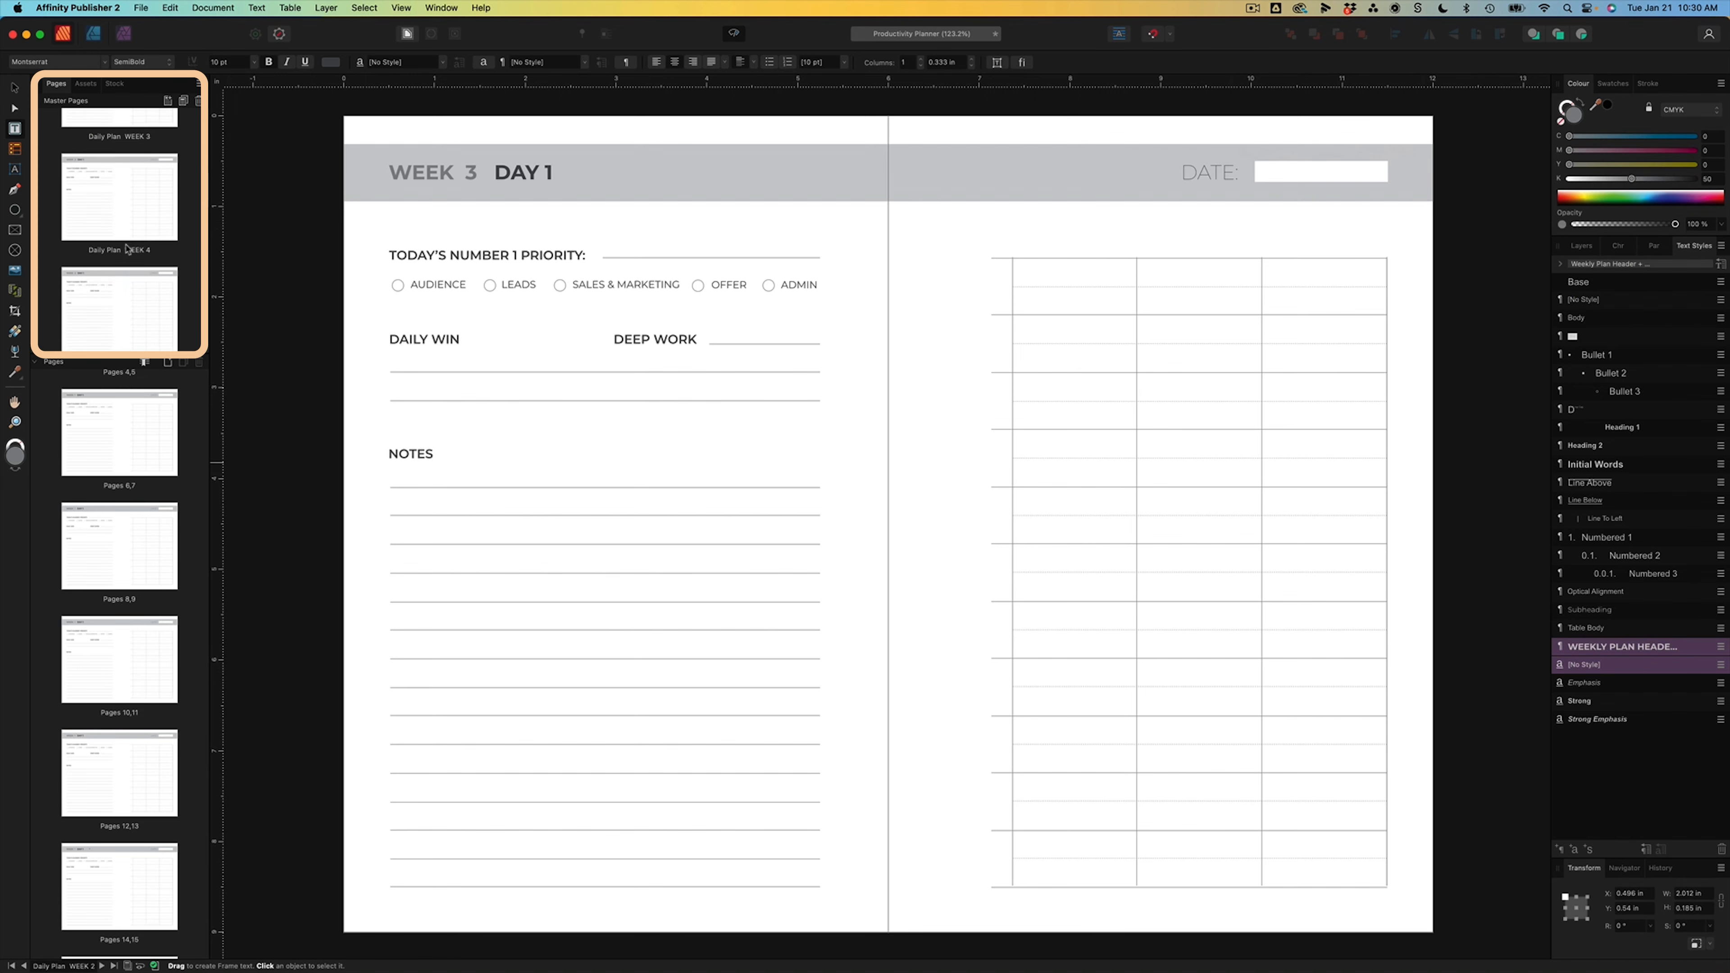
scroll(97, 547, up, 5)
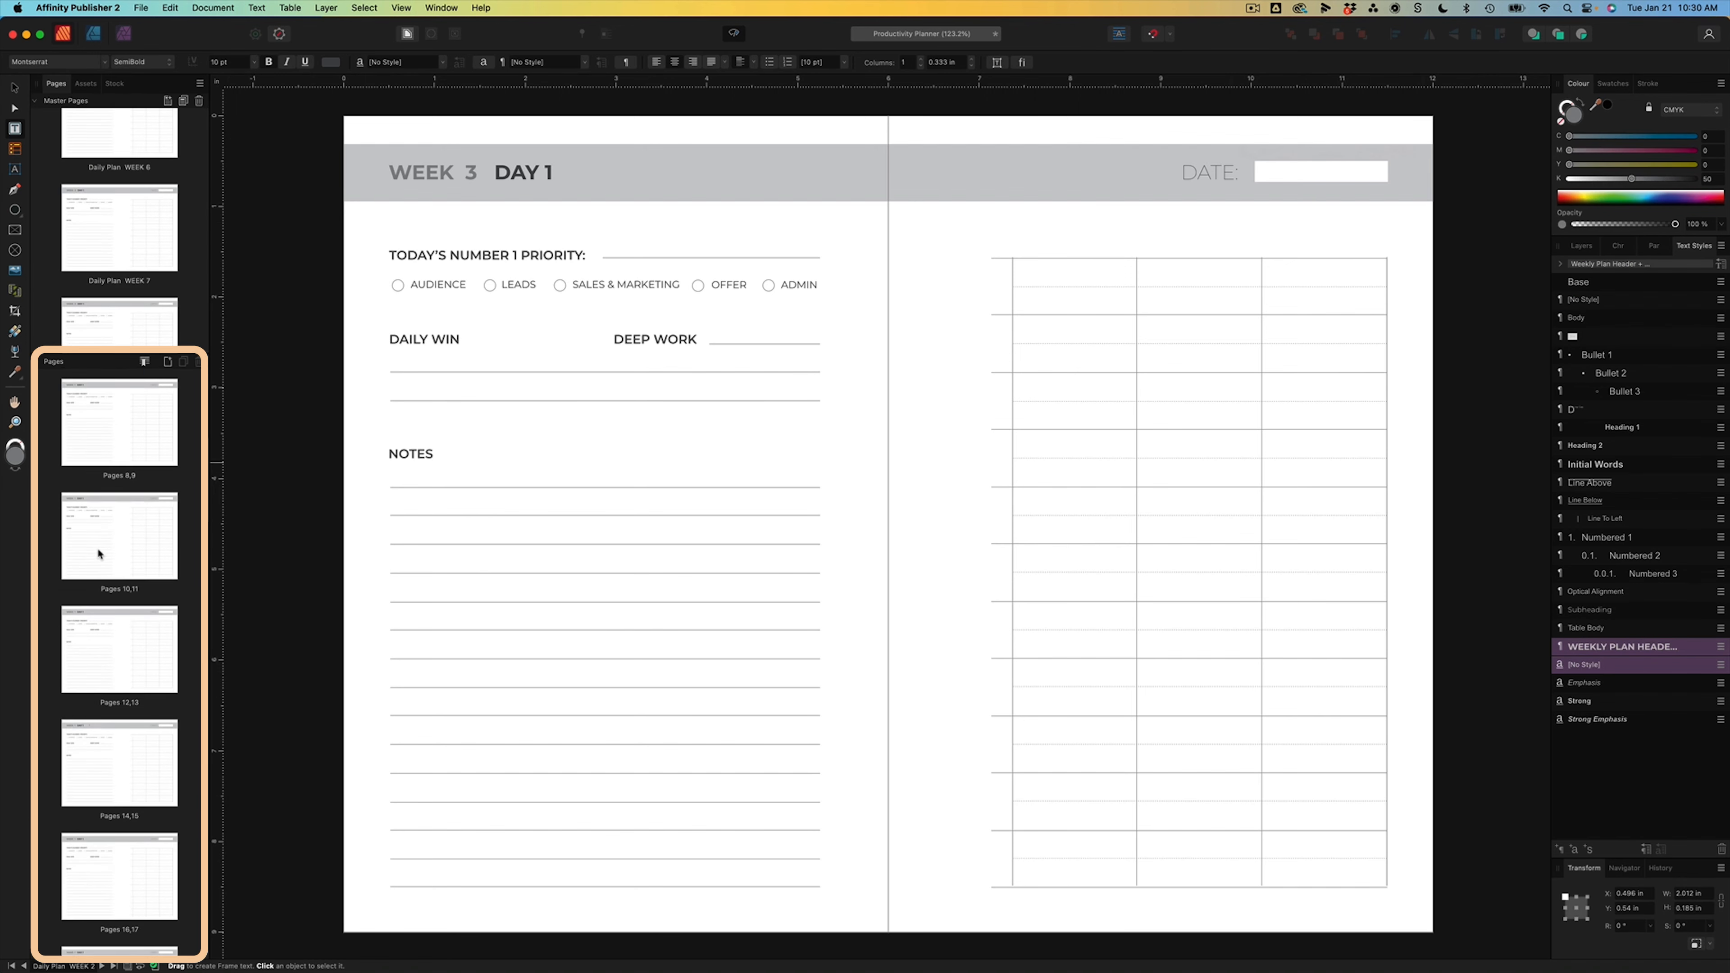
scroll(97, 546, up, 2)
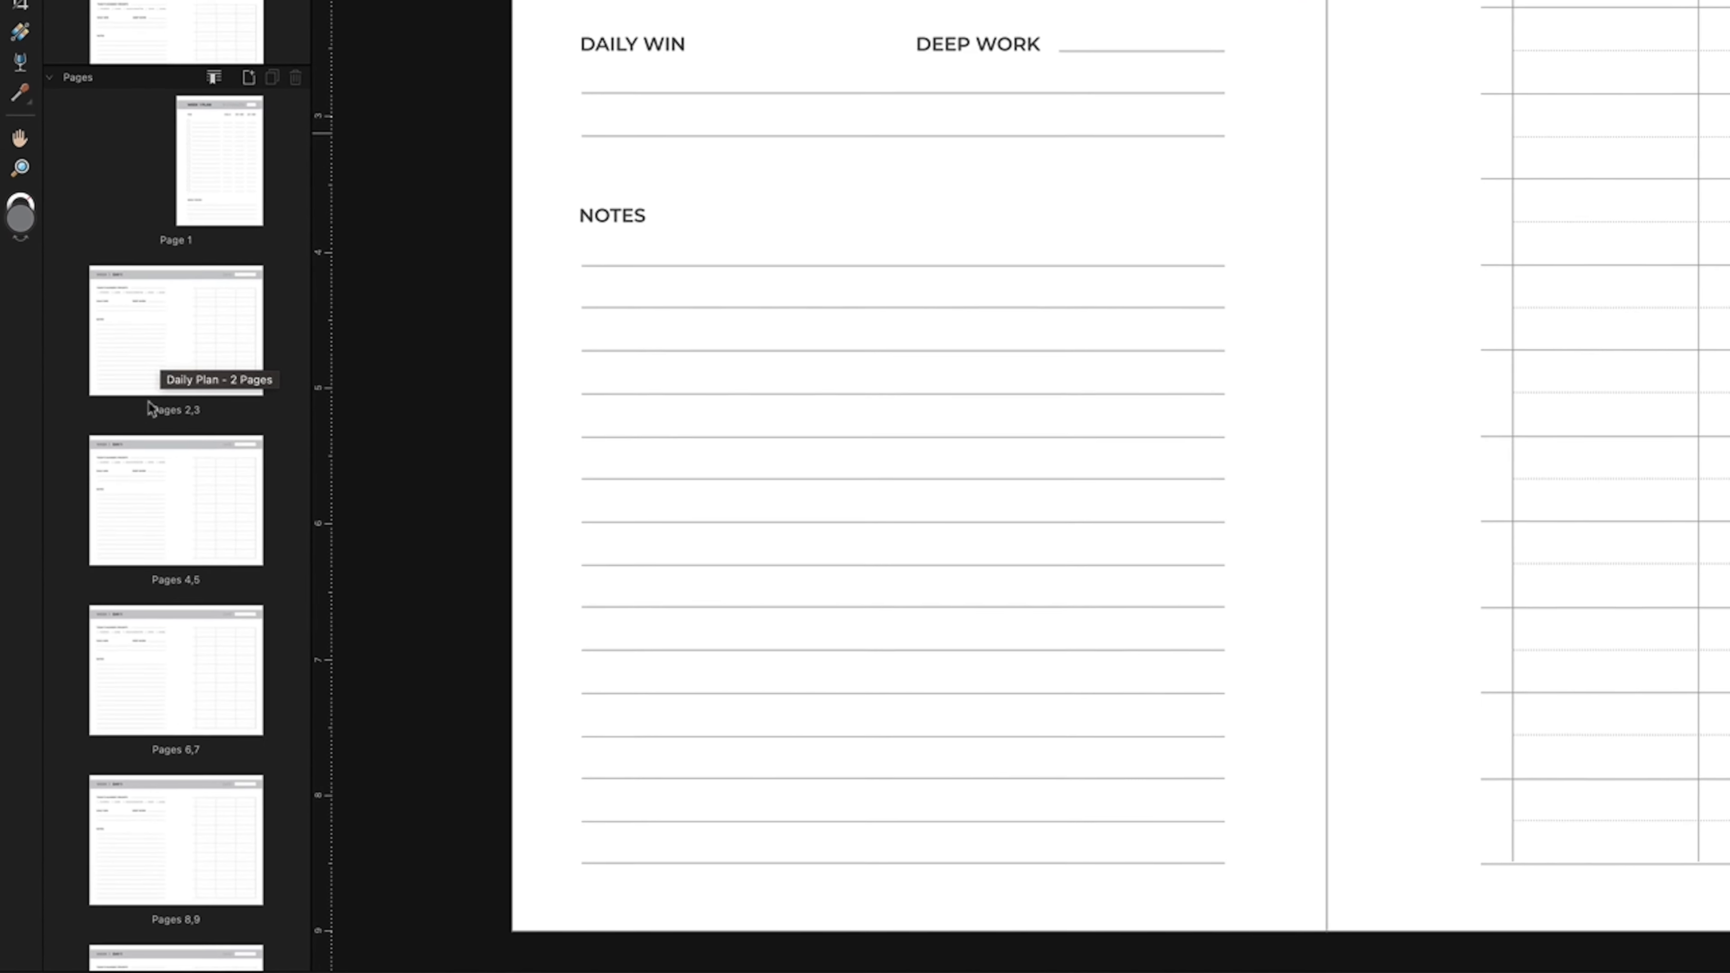
scroll(149, 402, down, 1)
scroll(148, 402, up, 1)
- Apply the Daily Plan master to pages 2-11, replacing the existing master and migrating content
click(259, 371)
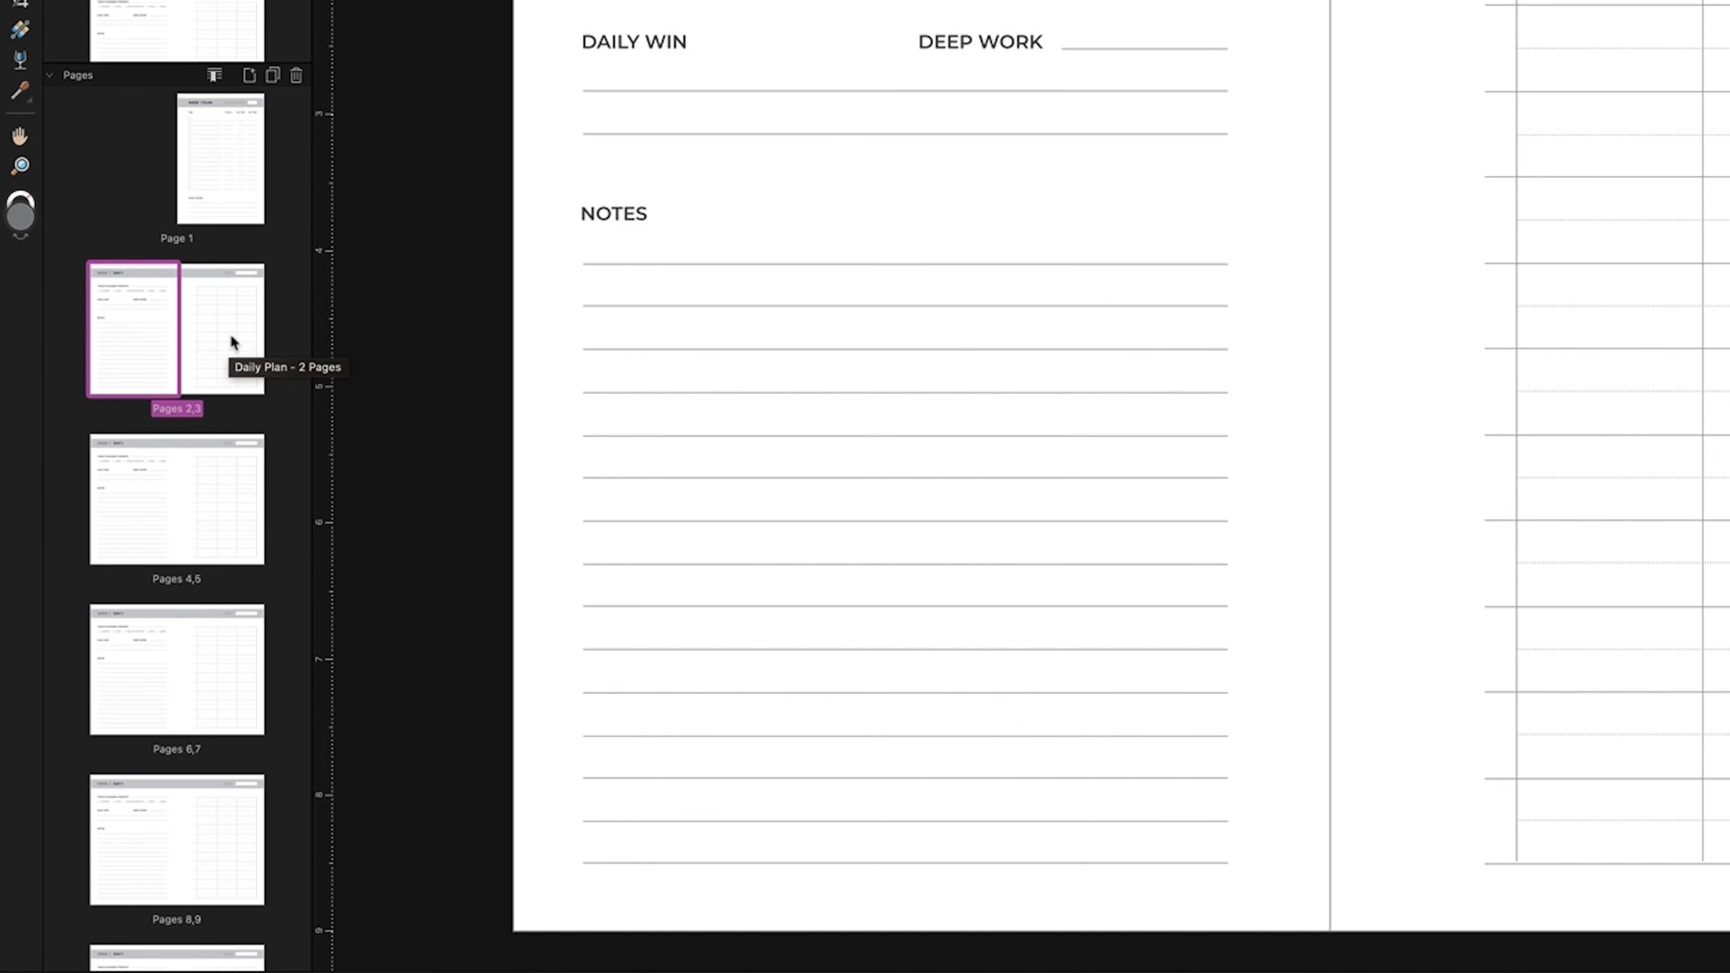
scroll(221, 323, down, 1)
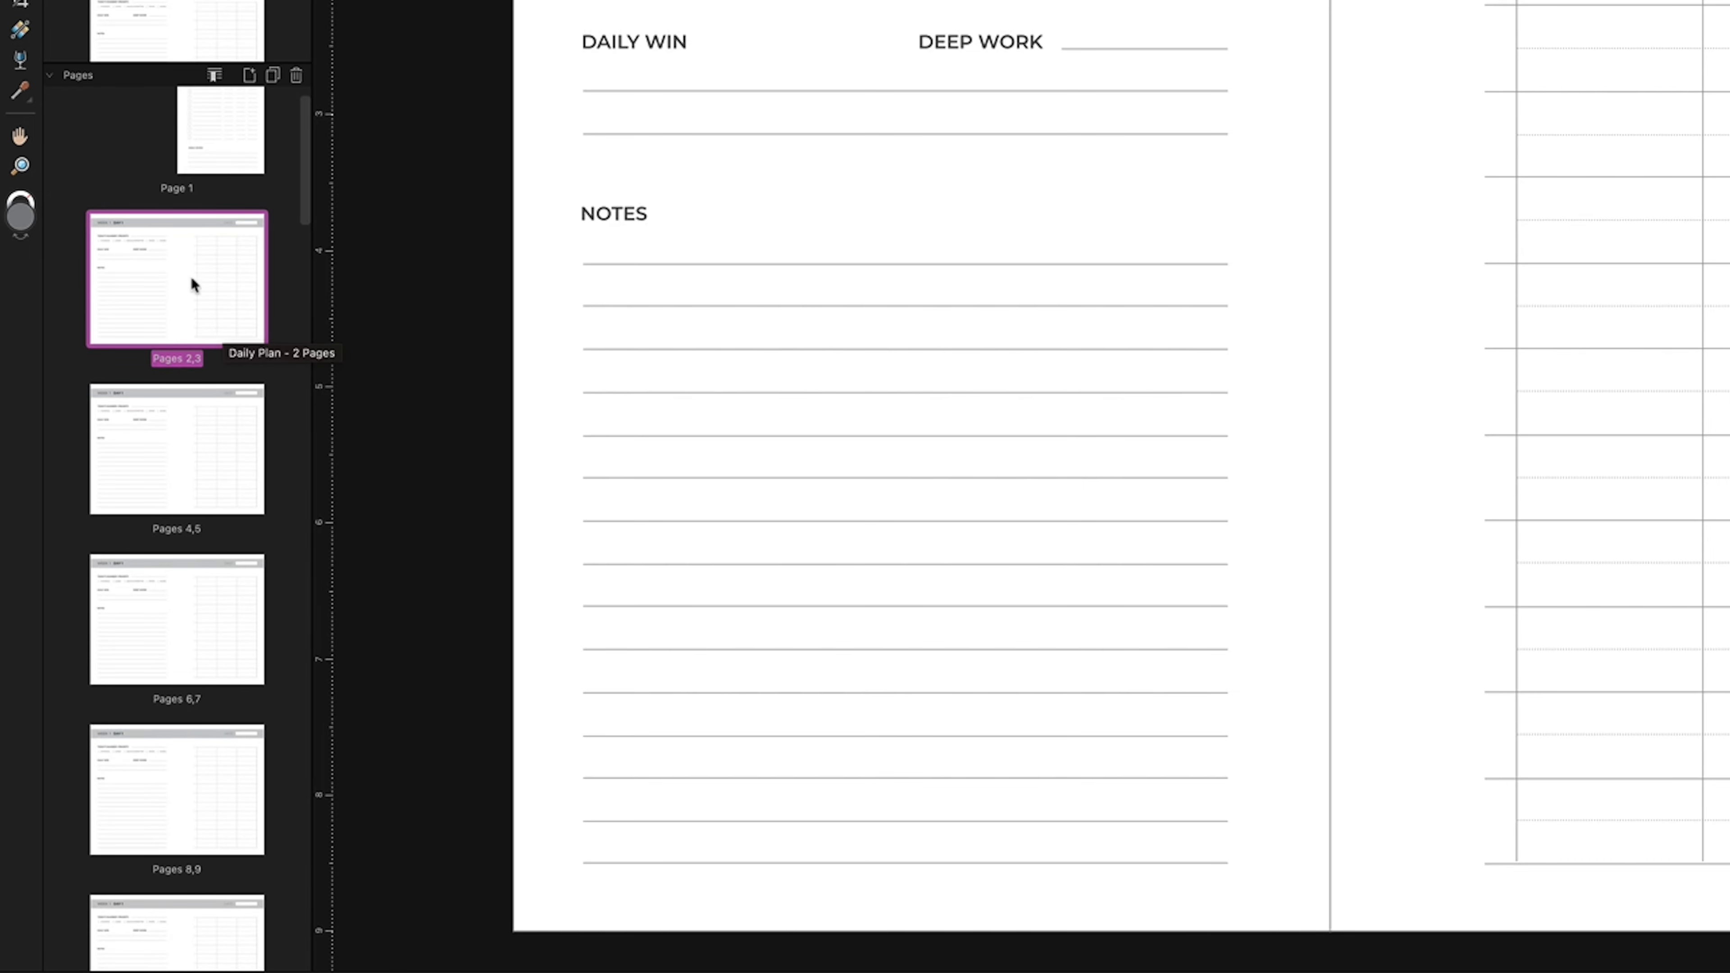
scroll(190, 279, up, 1)
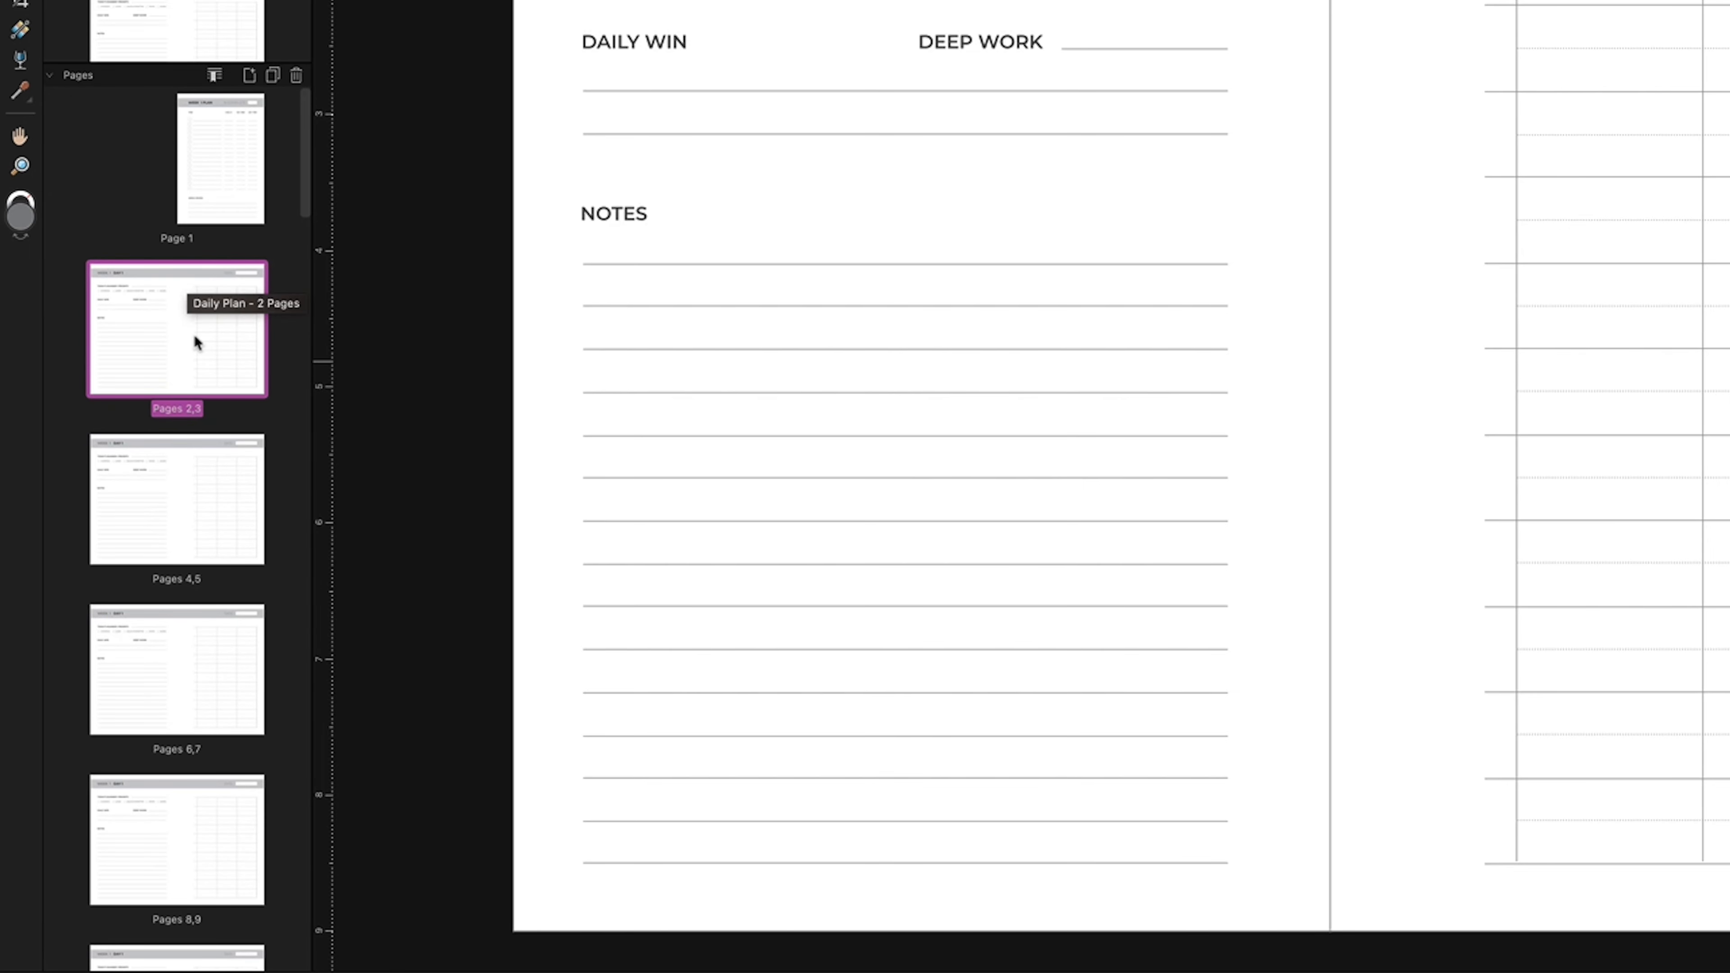
right_click(196, 343)
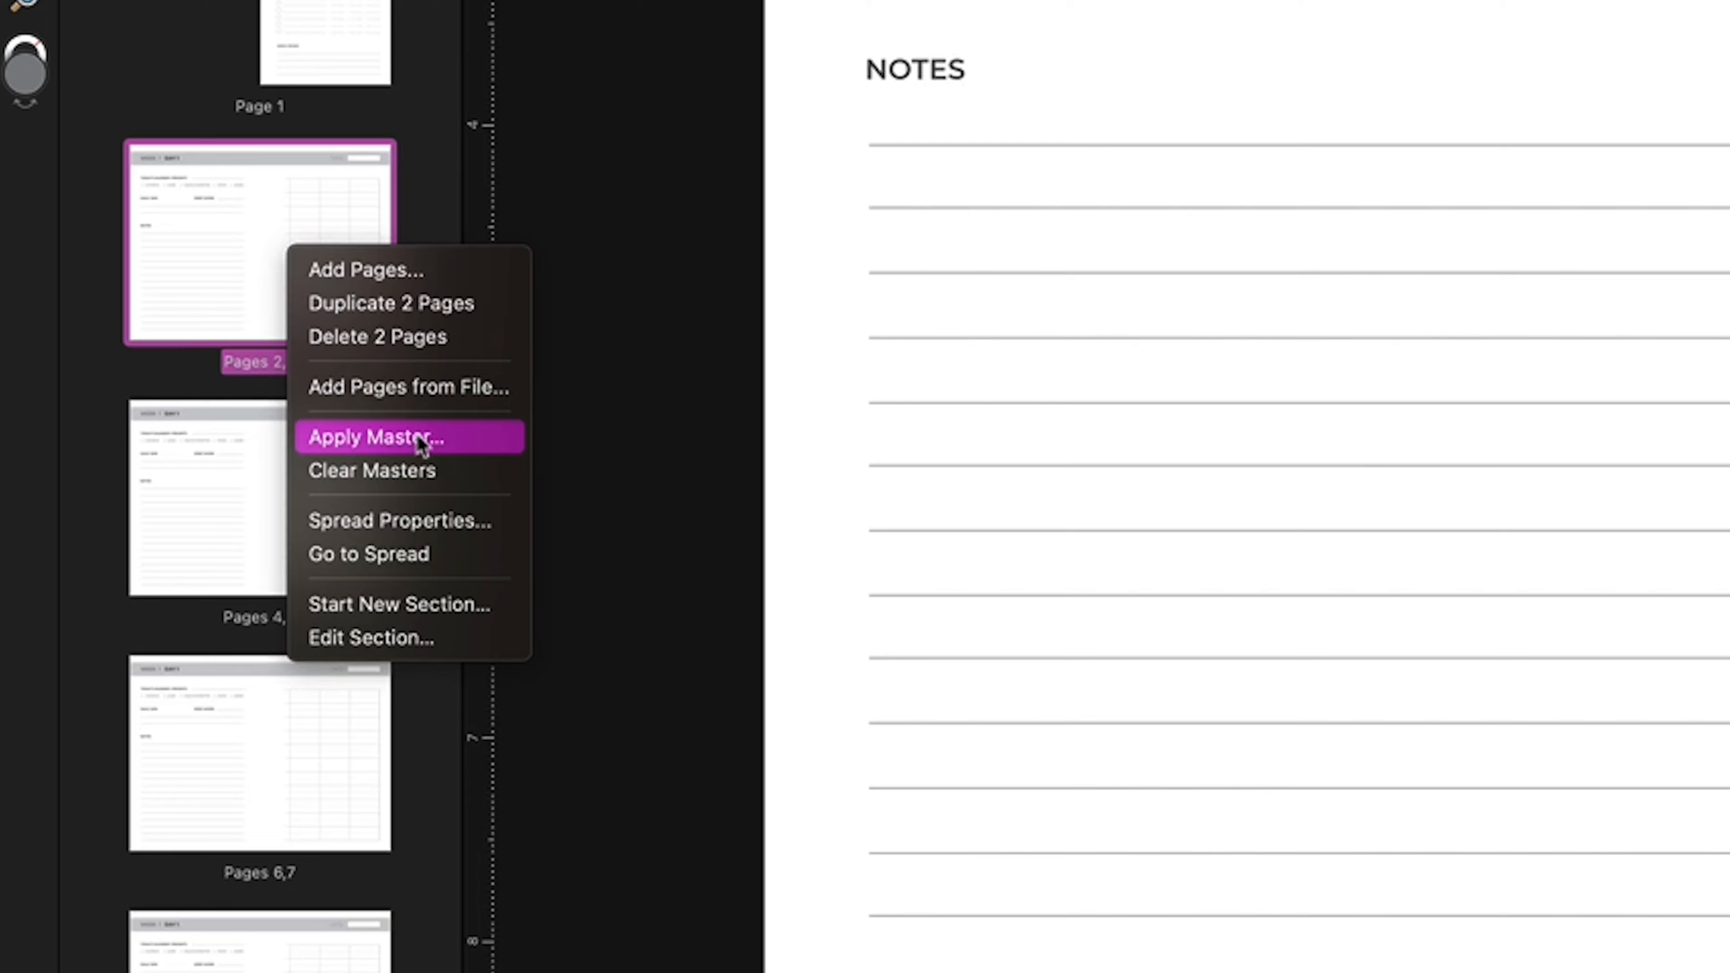
click(416, 444)
click(983, 238)
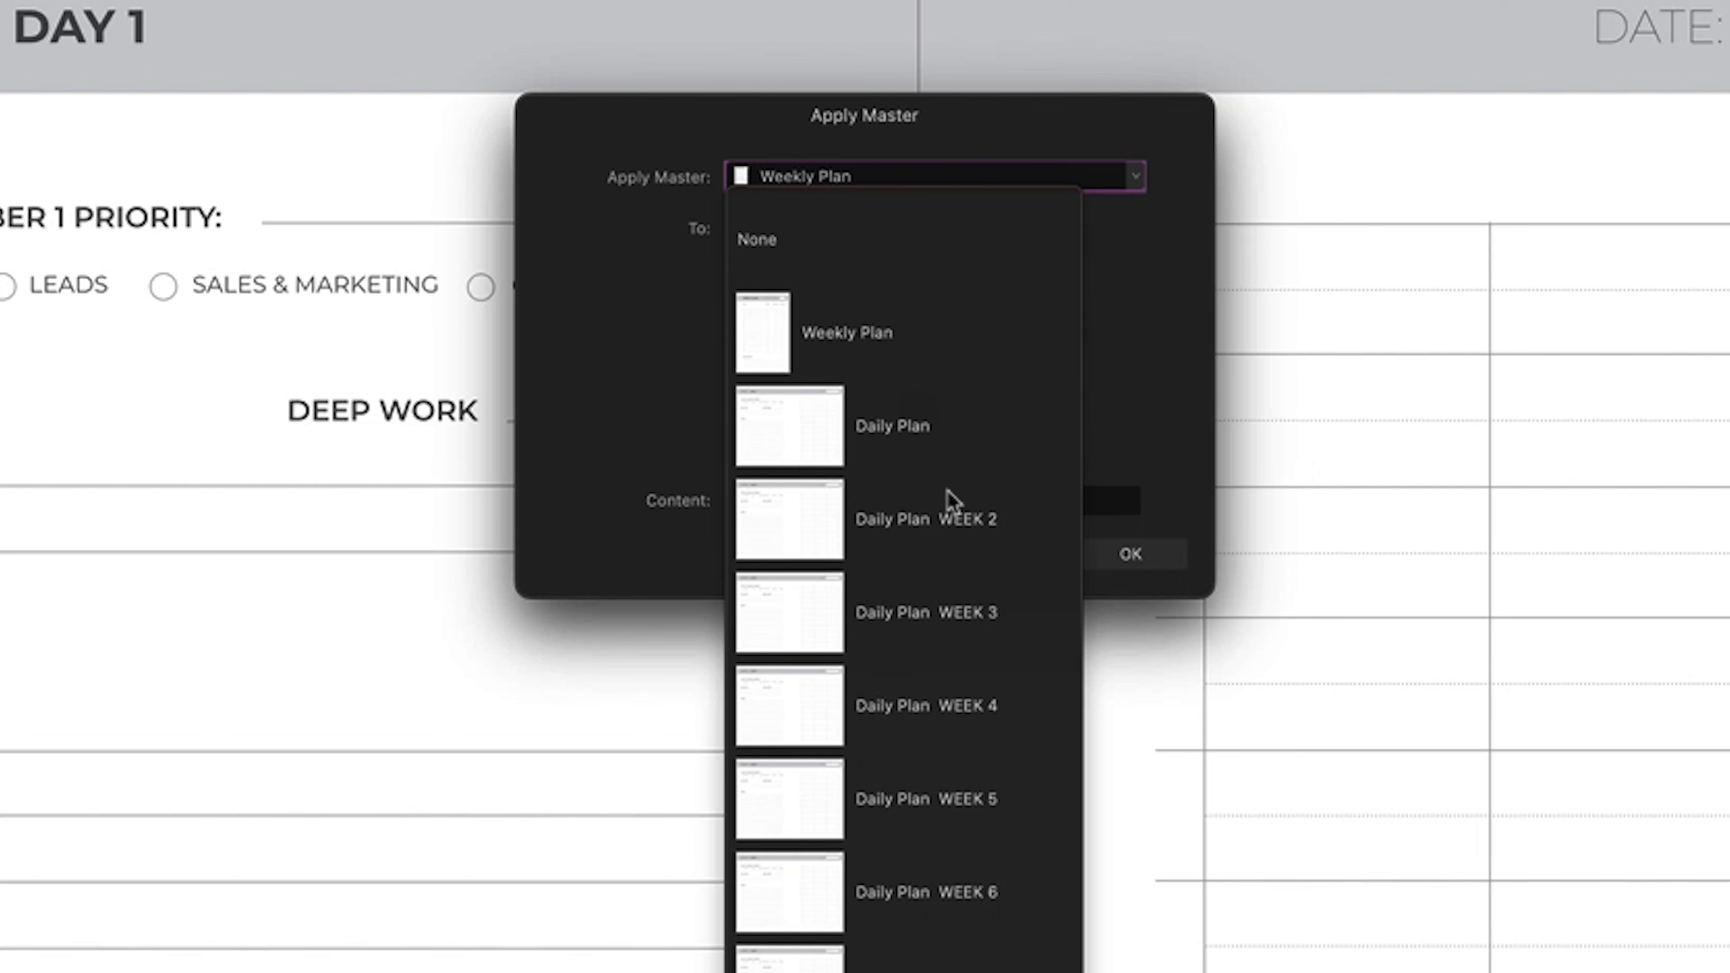
click(900, 429)
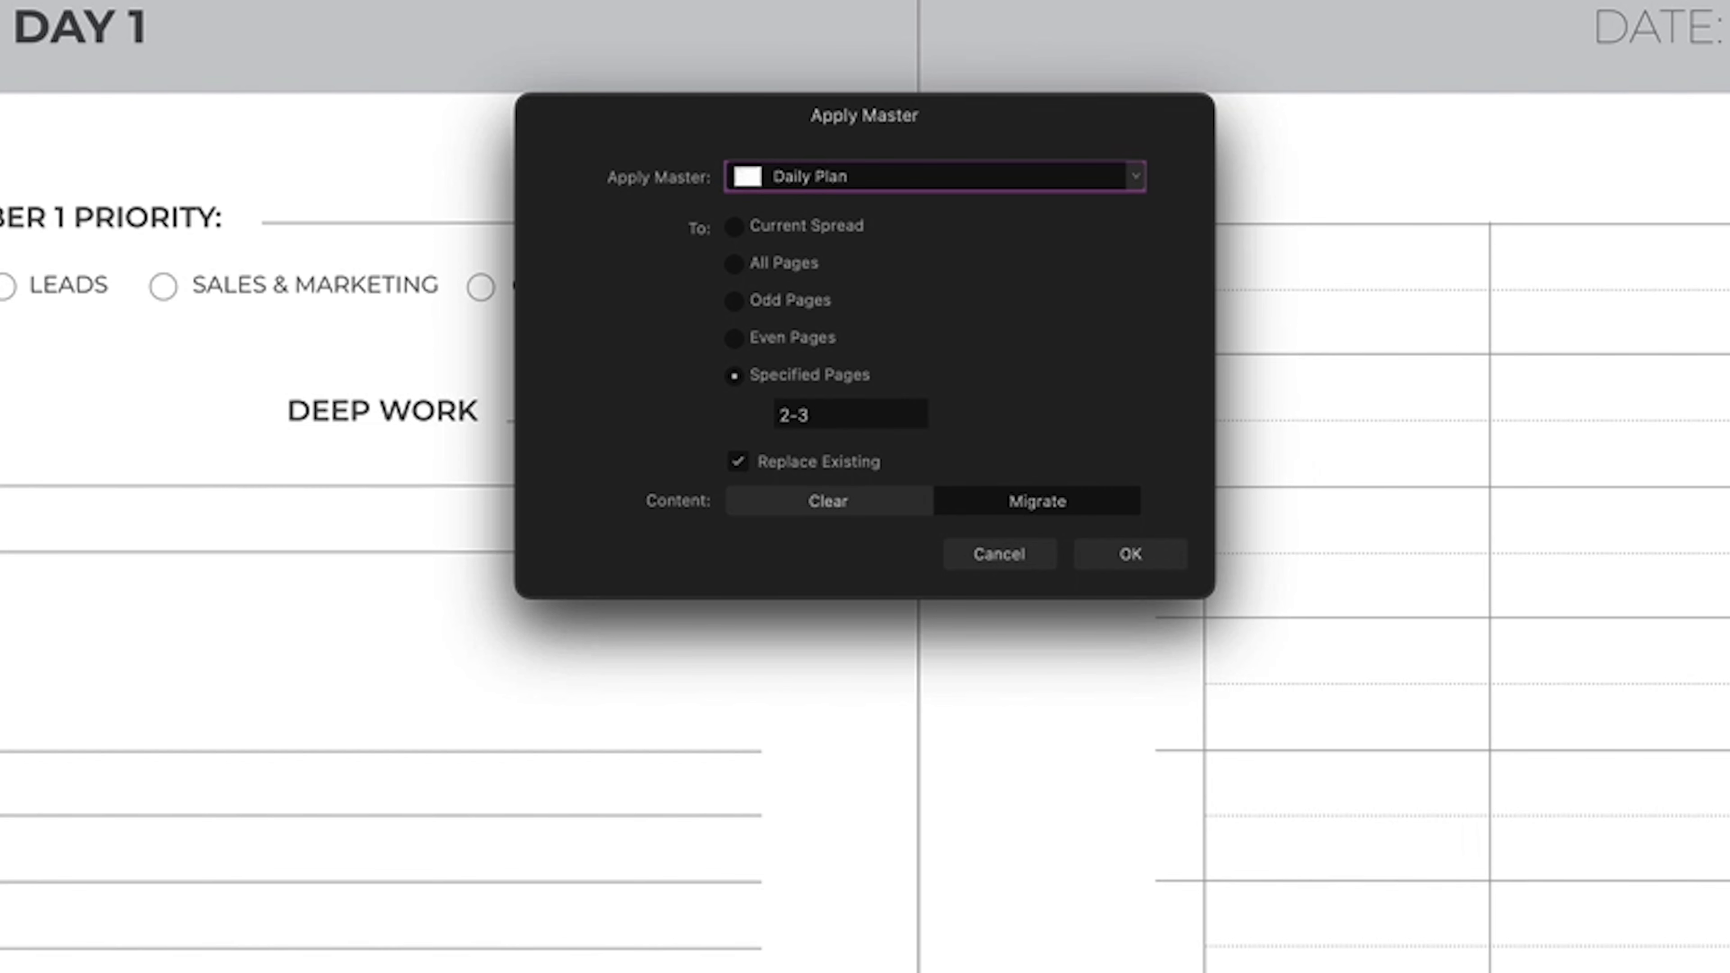
click(844, 419)
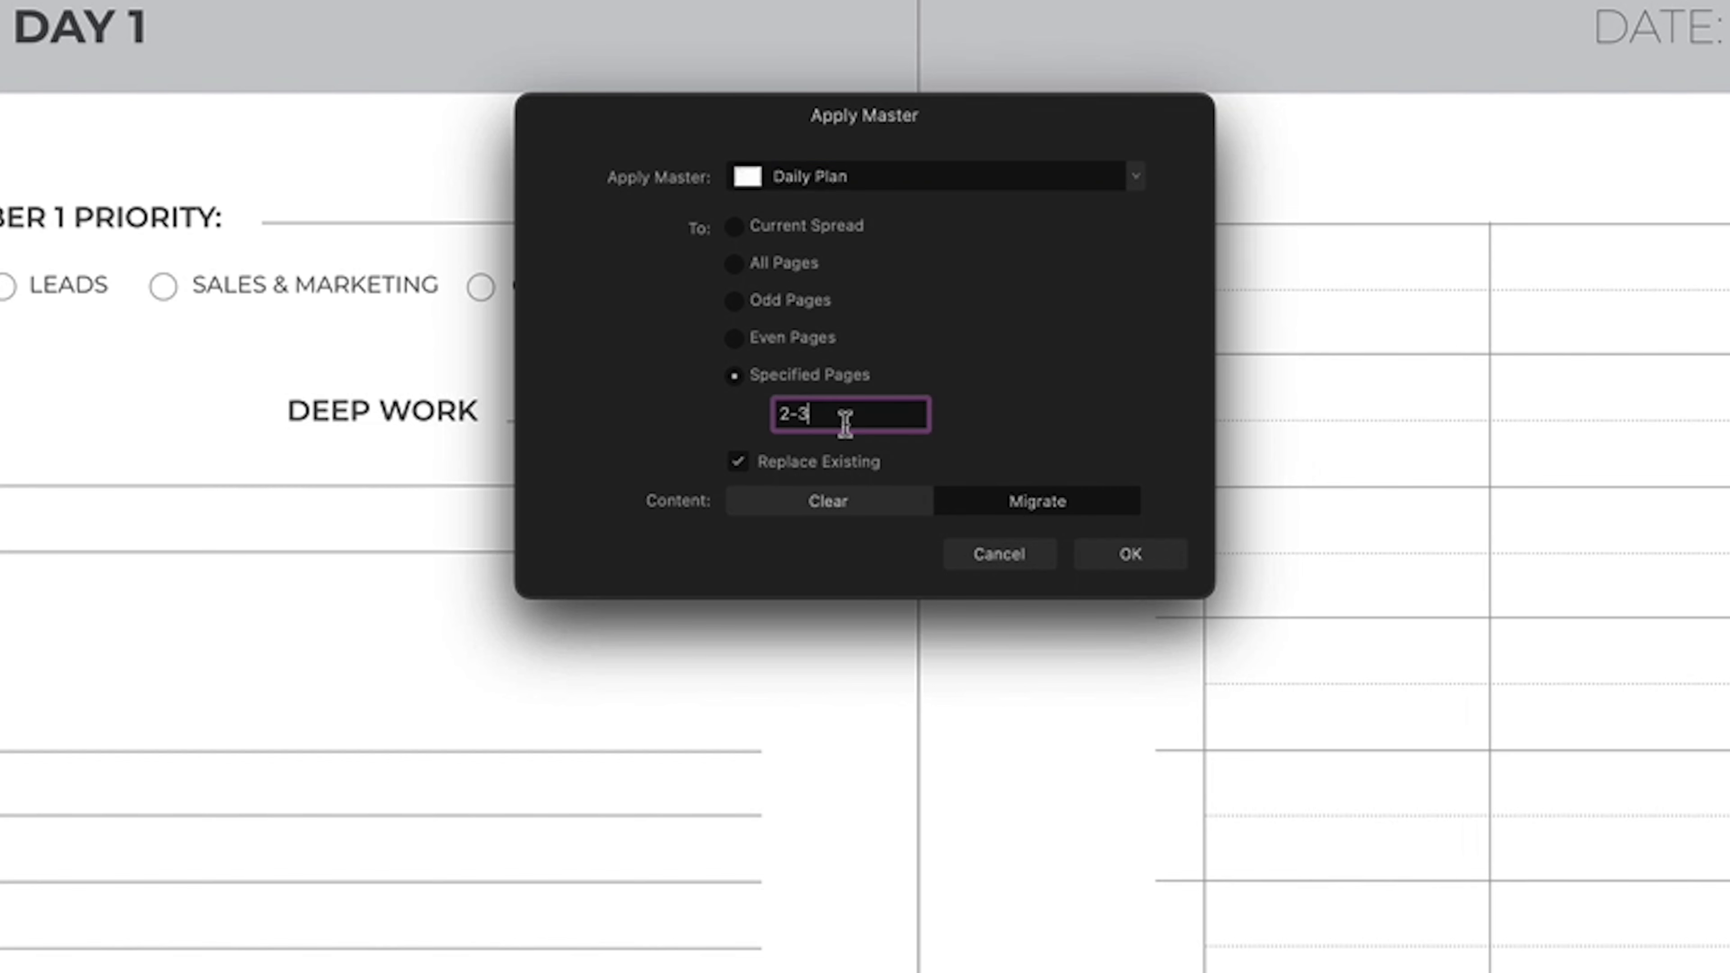
key(BackSpace)
text(11)
click(1131, 553)
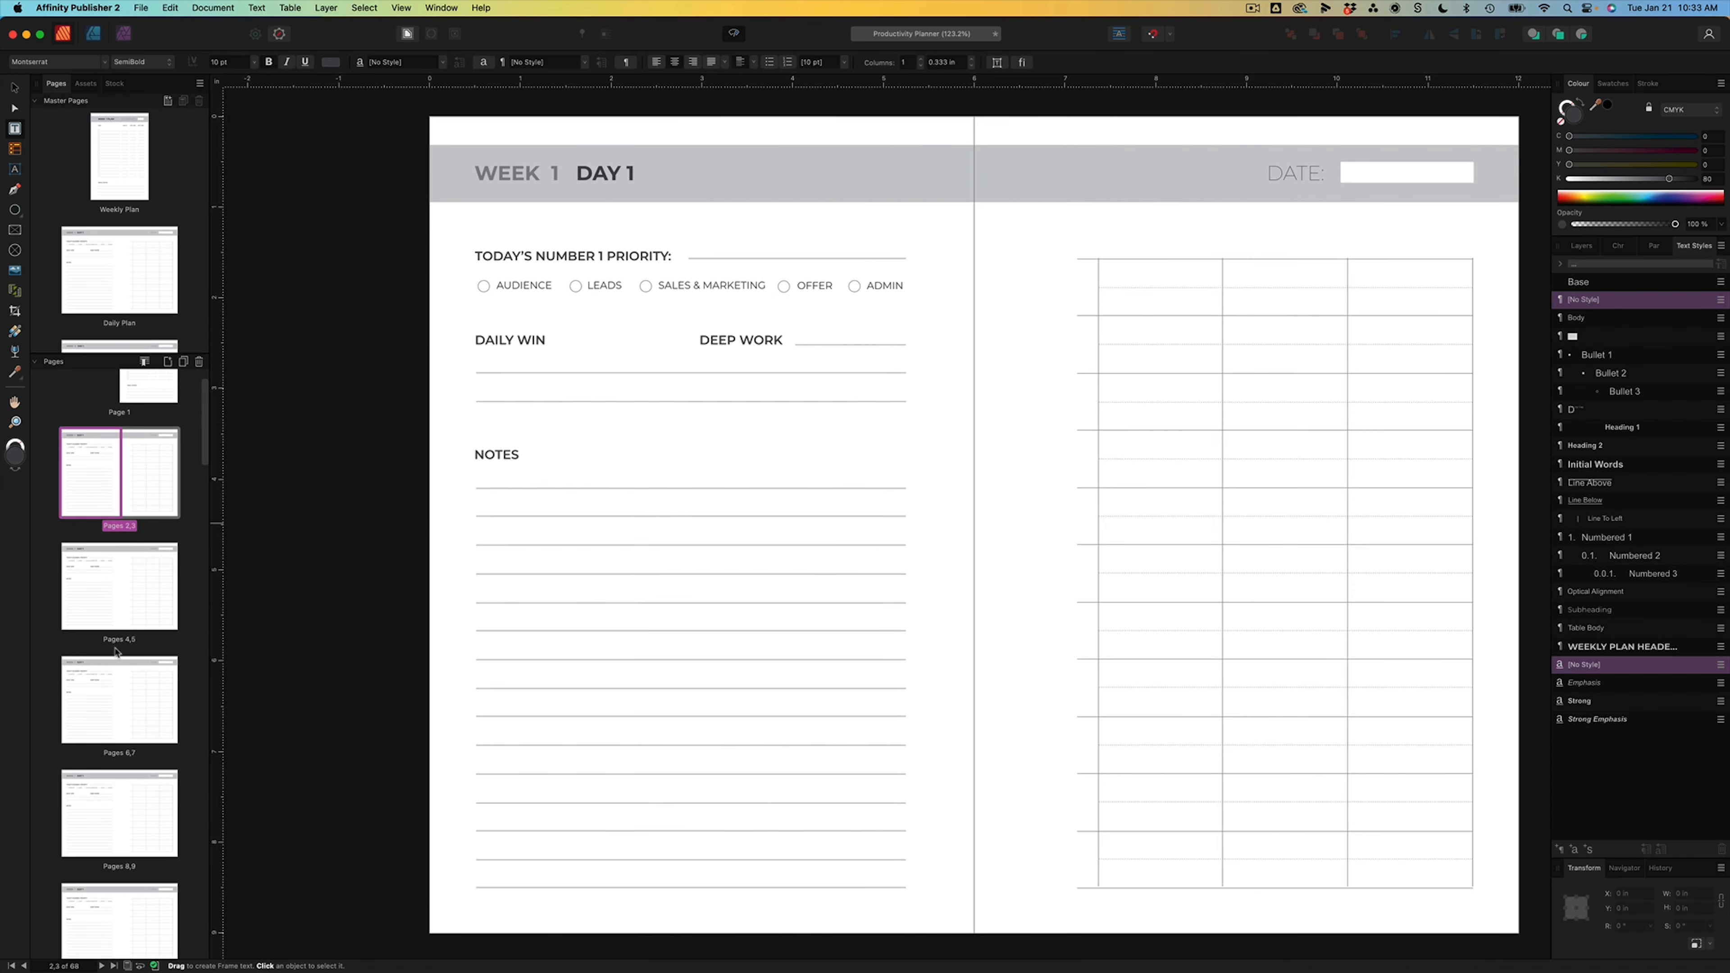
- Check the spreads from pages 4,5 to 12,13 to see where the first week's daily pages end
click(110, 599)
scroll(104, 699, down, 4)
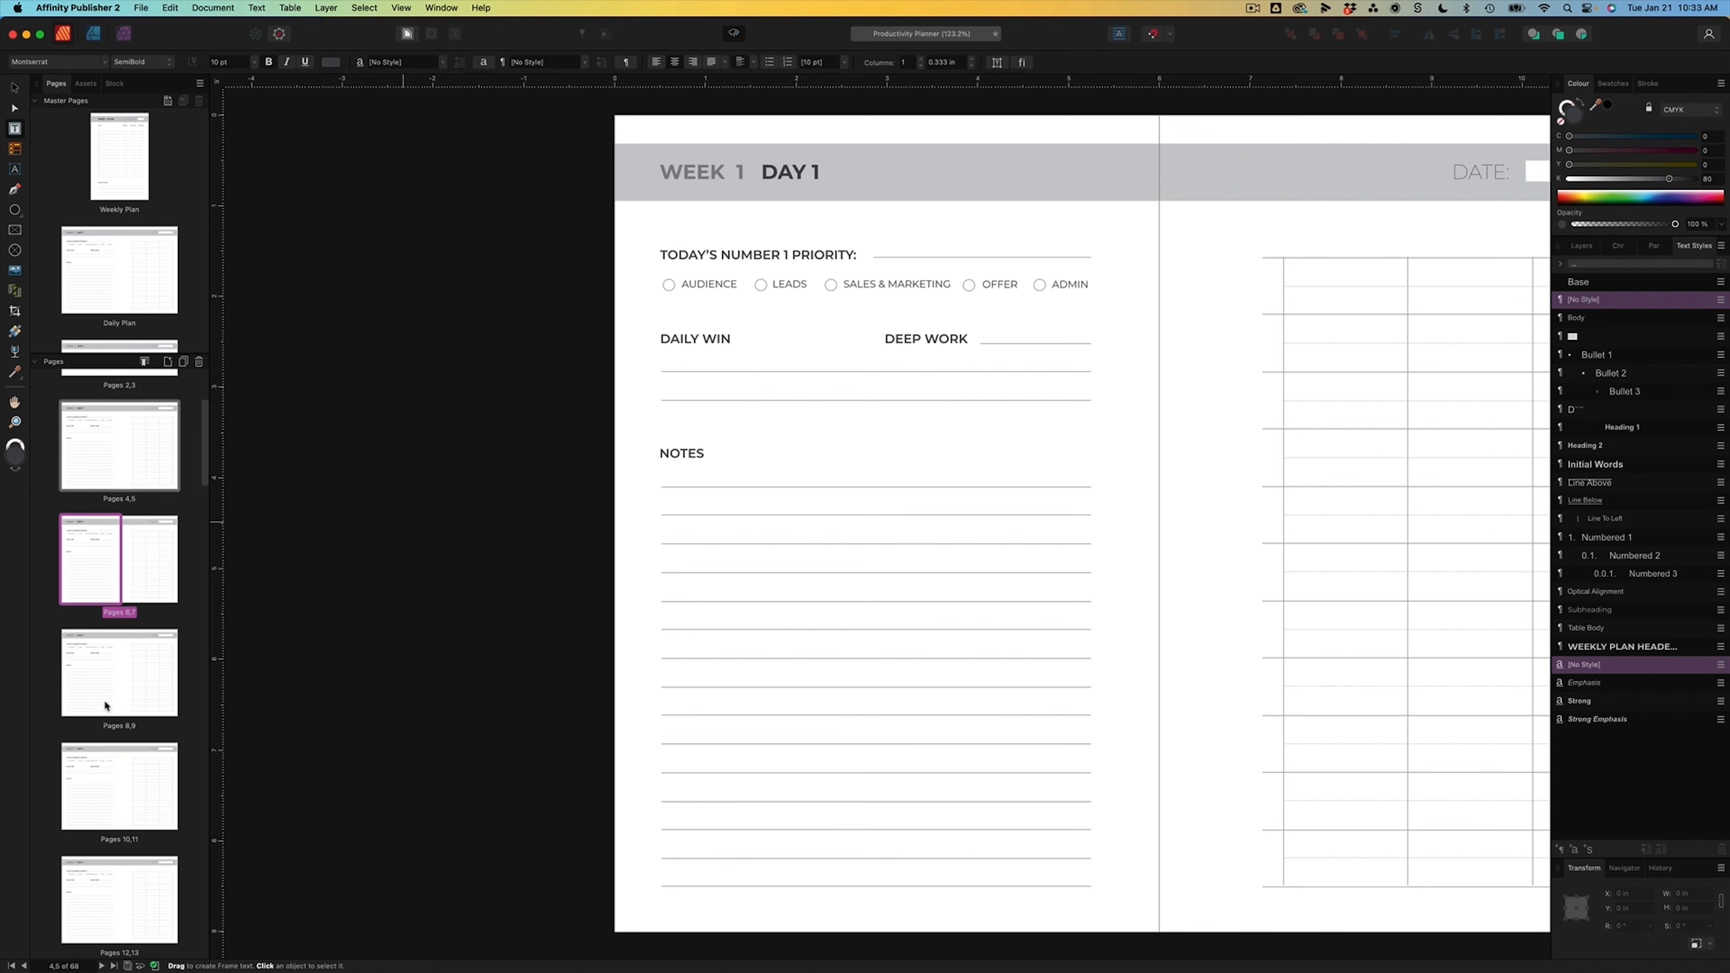
click(96, 790)
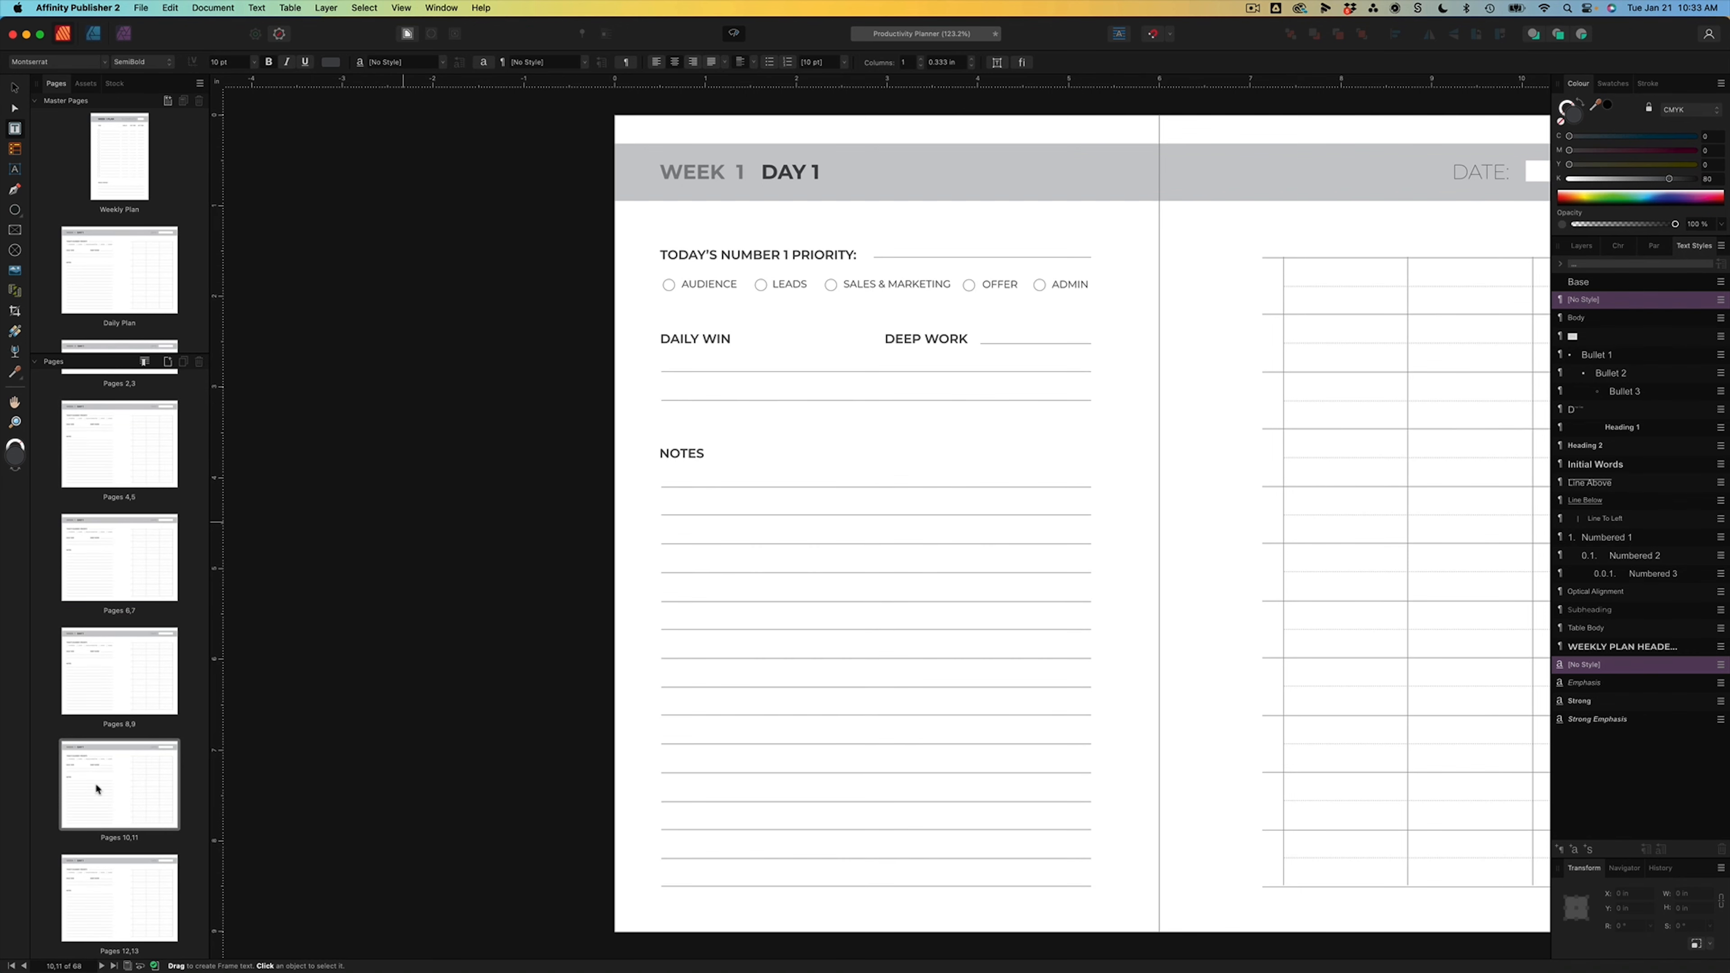
scroll(115, 783, down, 7)
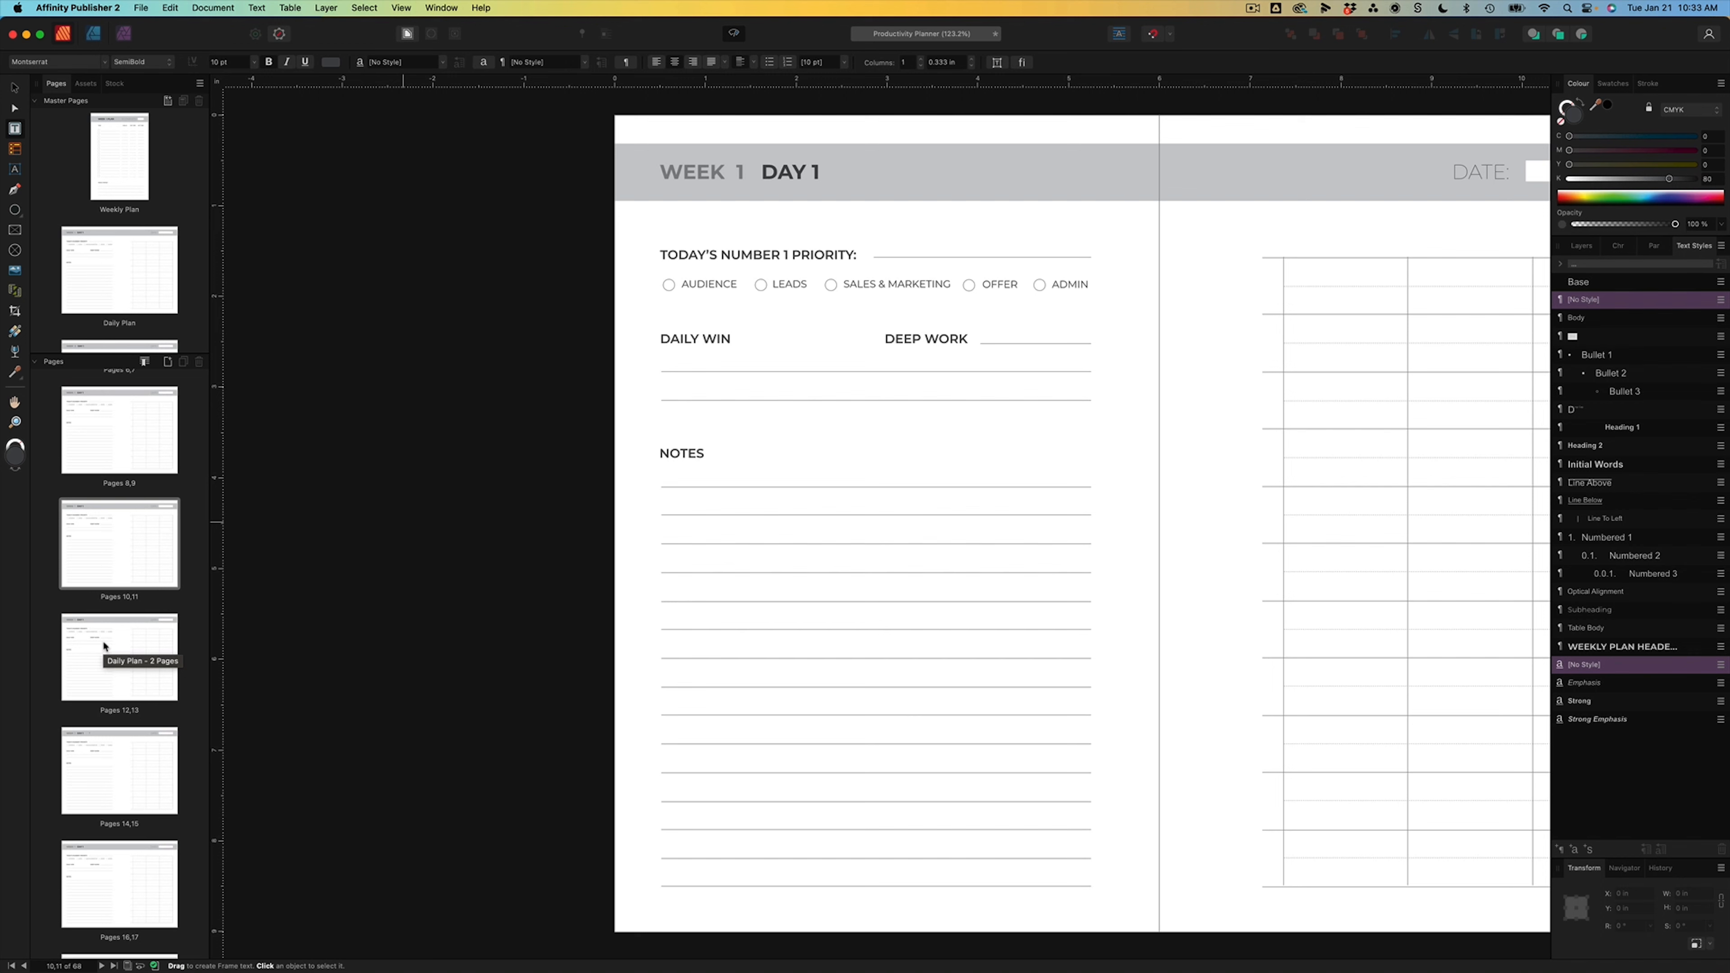
click(104, 645)
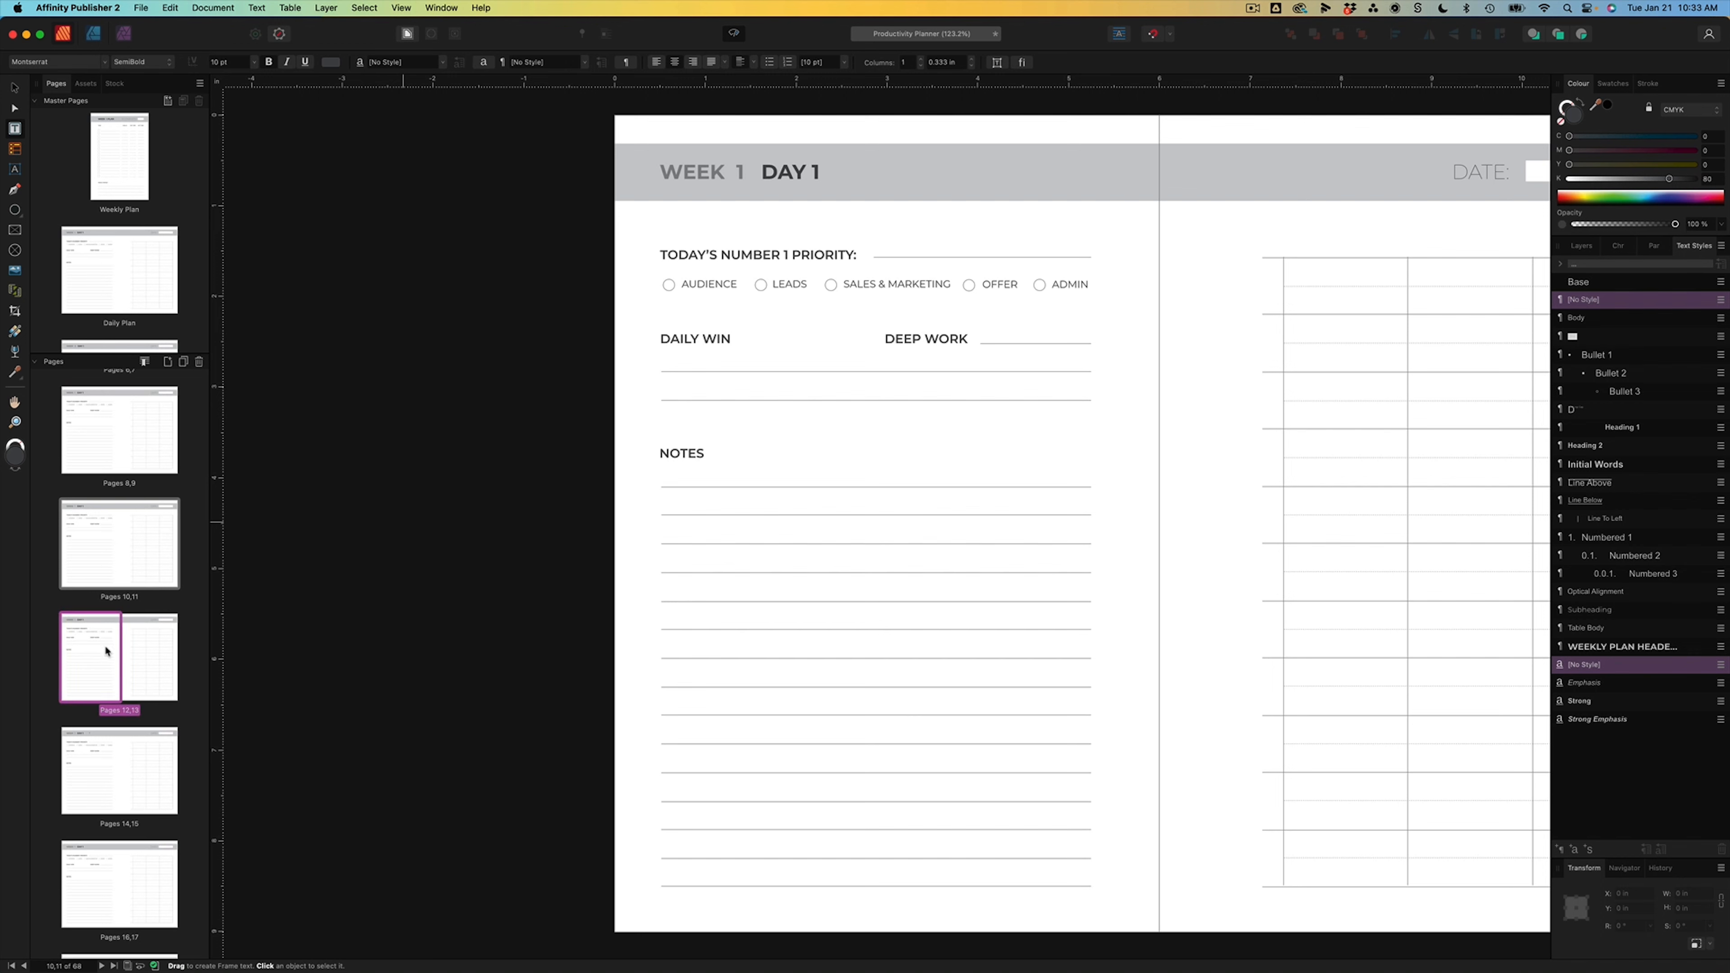
- Apply the Daily Plan WEEK 2 master to pages 12-21, replacing the existing master and migrating content
scroll(104, 644, up, 8)
scroll(155, 298, down, 1)
scroll(155, 298, down, 3)
click(117, 266)
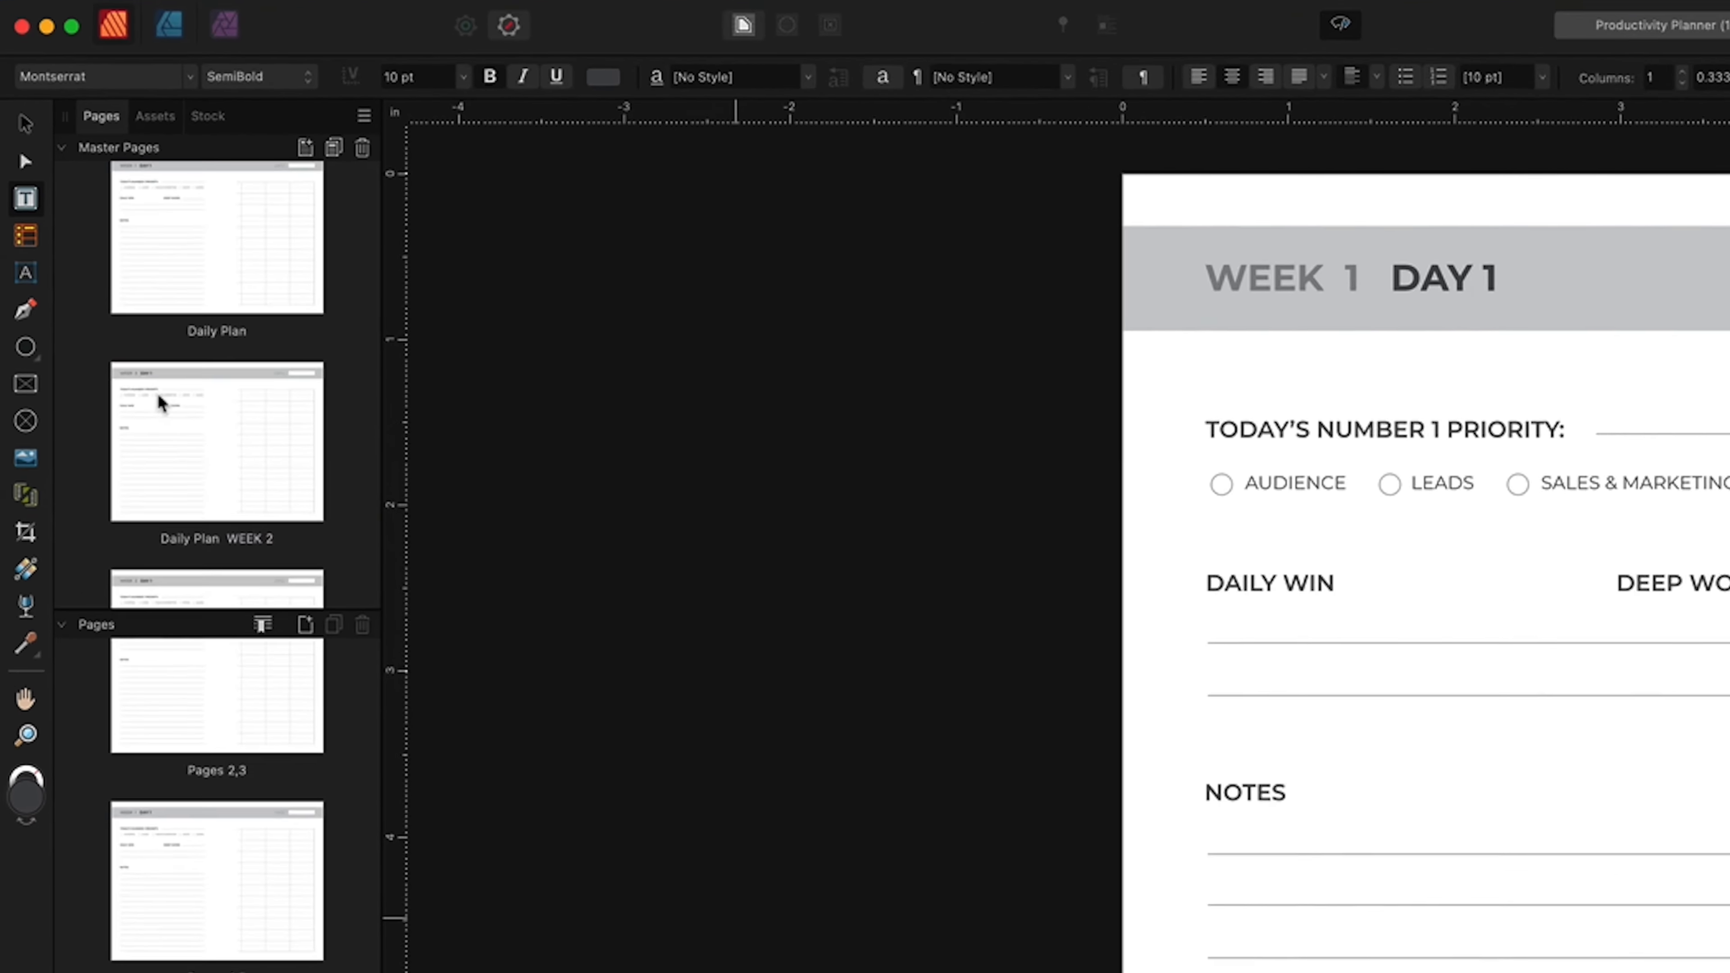
right_click(154, 381)
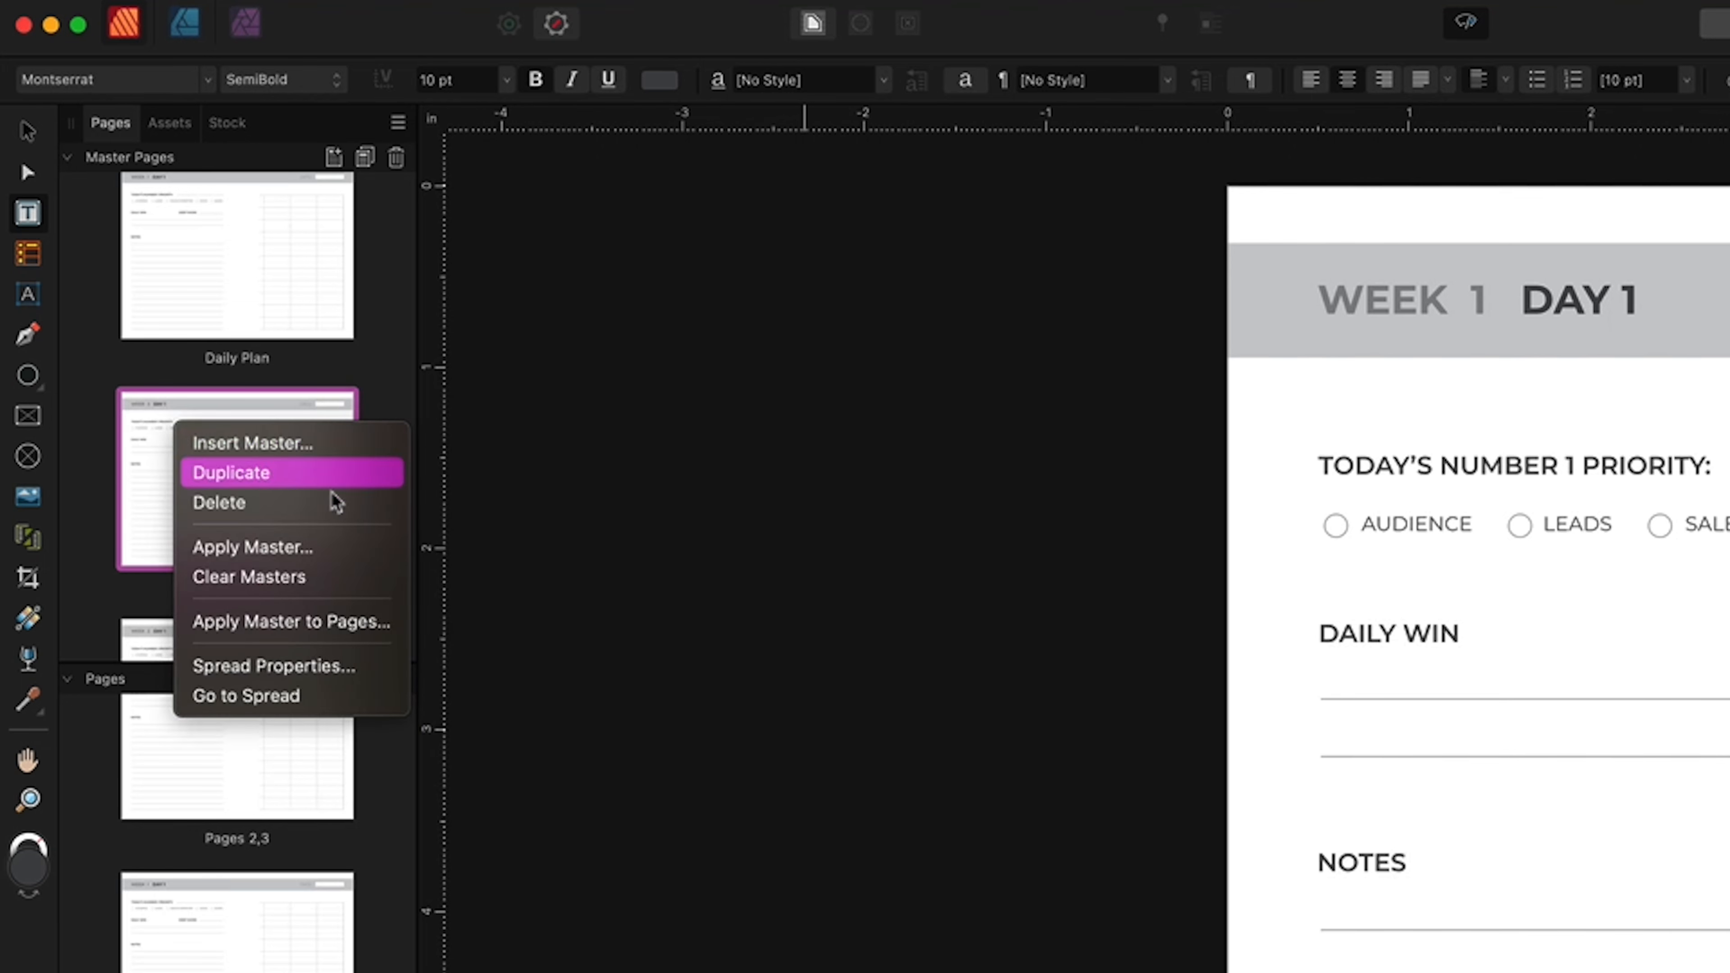
click(263, 623)
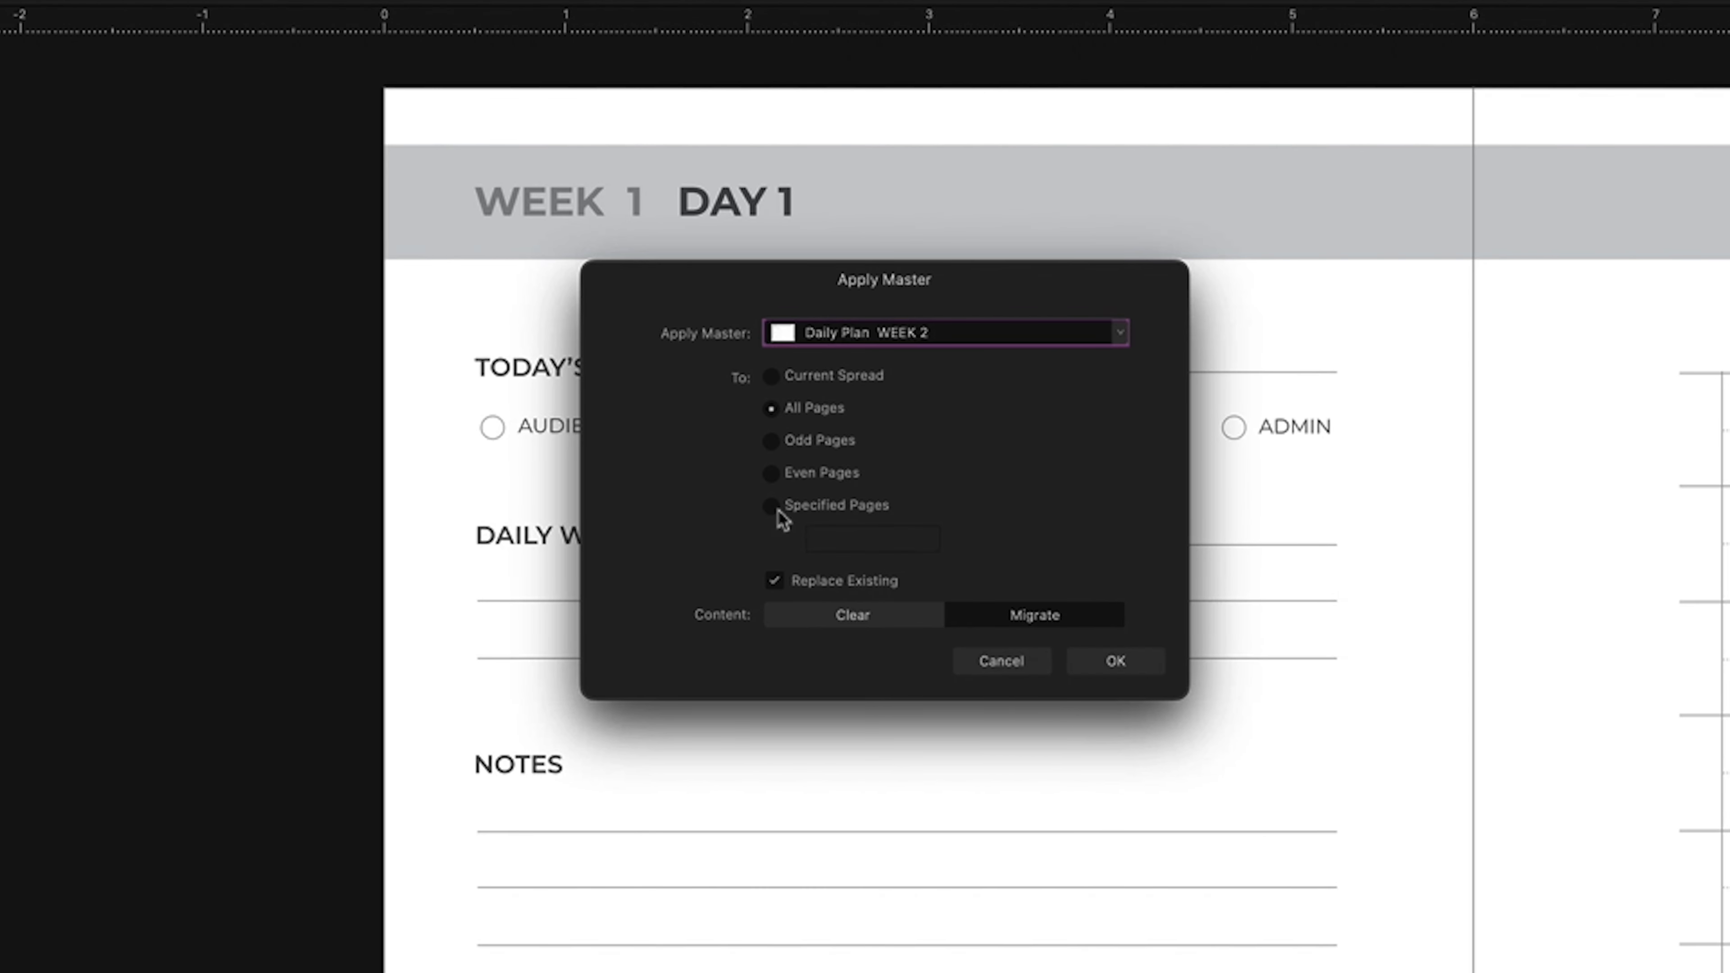
click(772, 505)
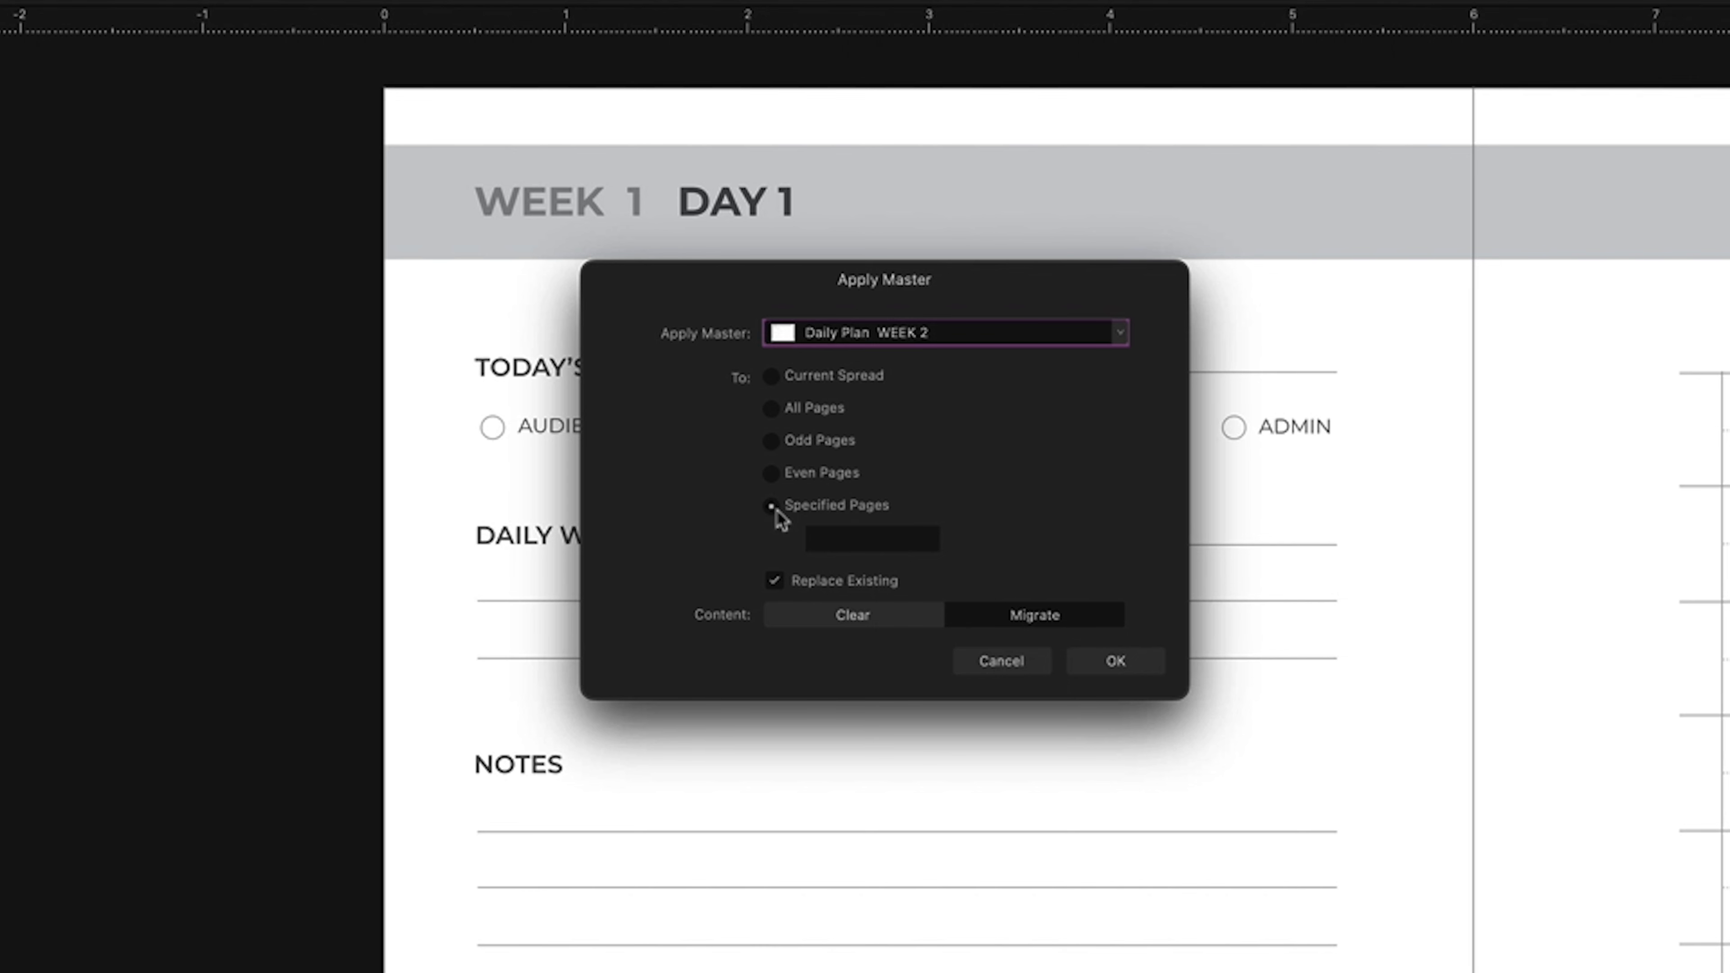
click(854, 538)
text(12)
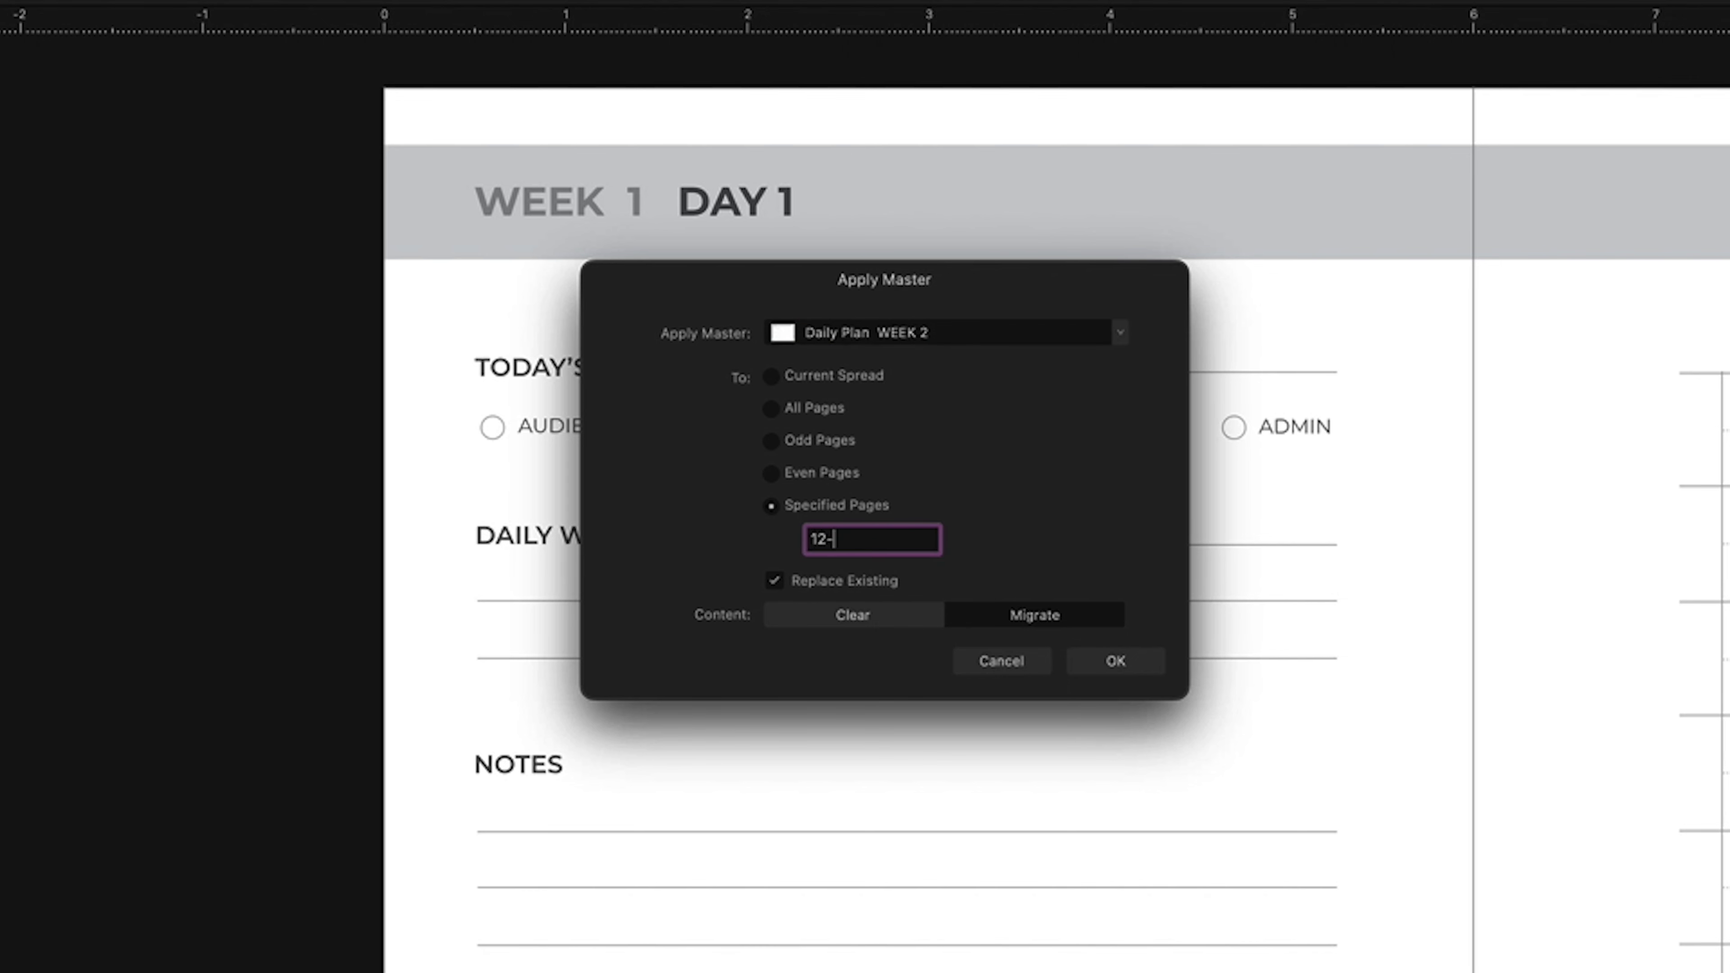
text(-21)
click(1112, 665)
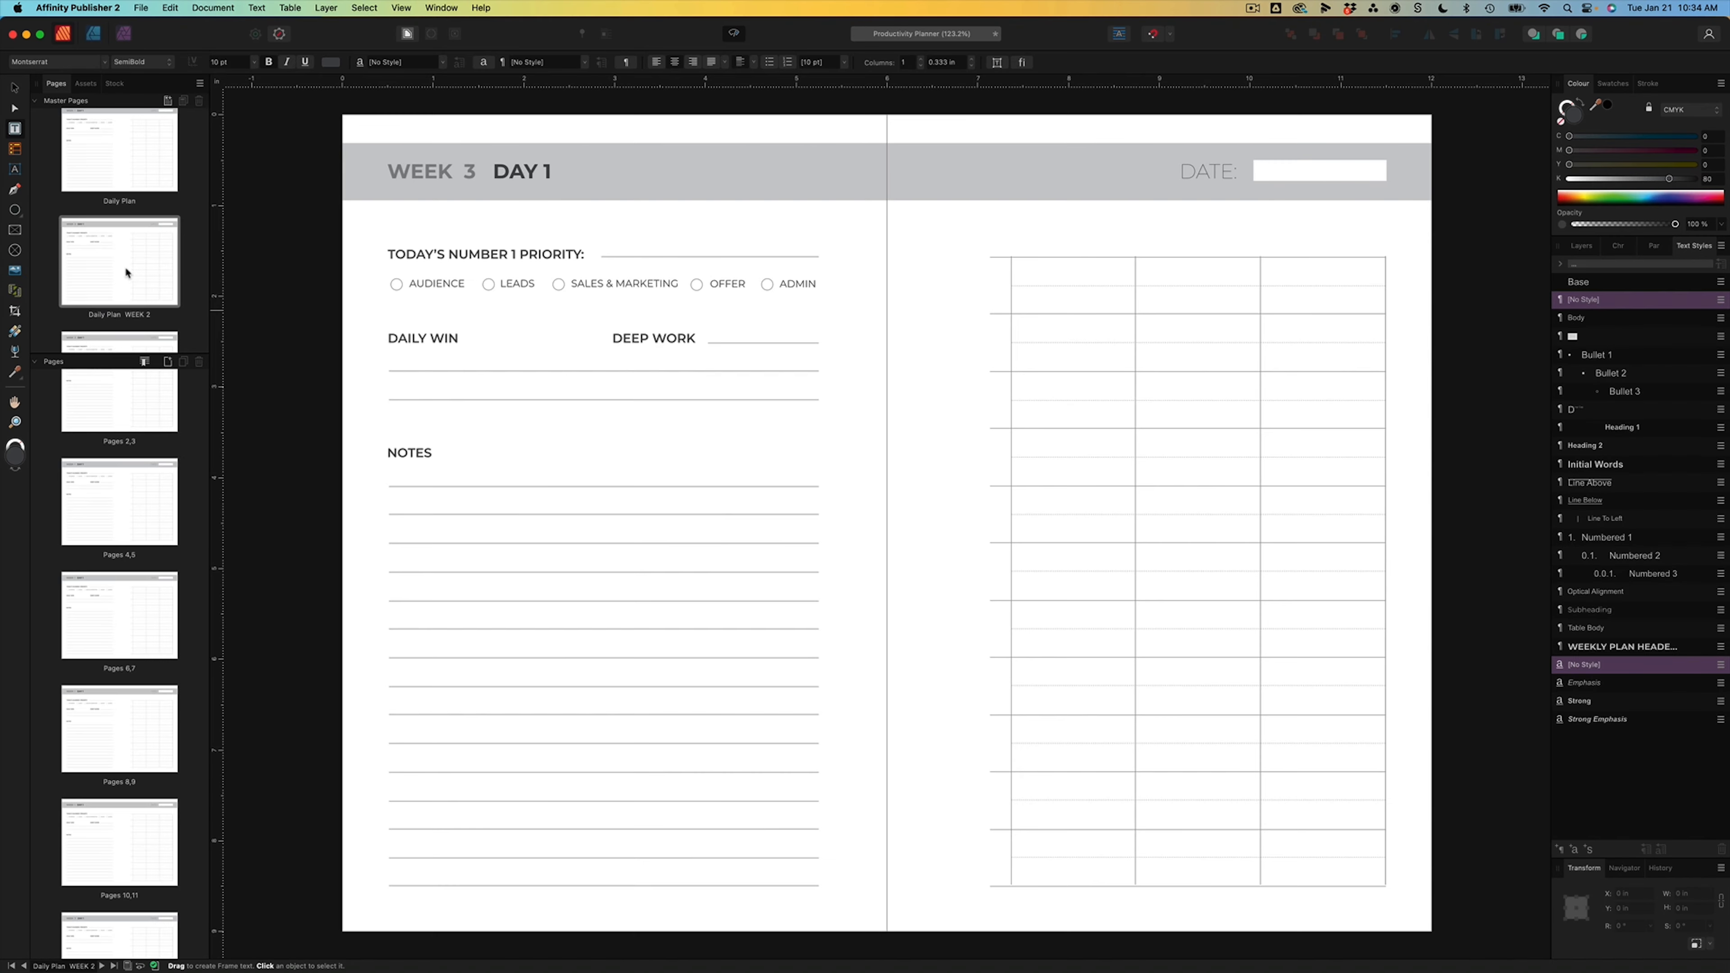
- Correct the header's week number to 2 on the Daily Plan WEEK 2 master
click(475, 172)
double_click(468, 172)
text(2)
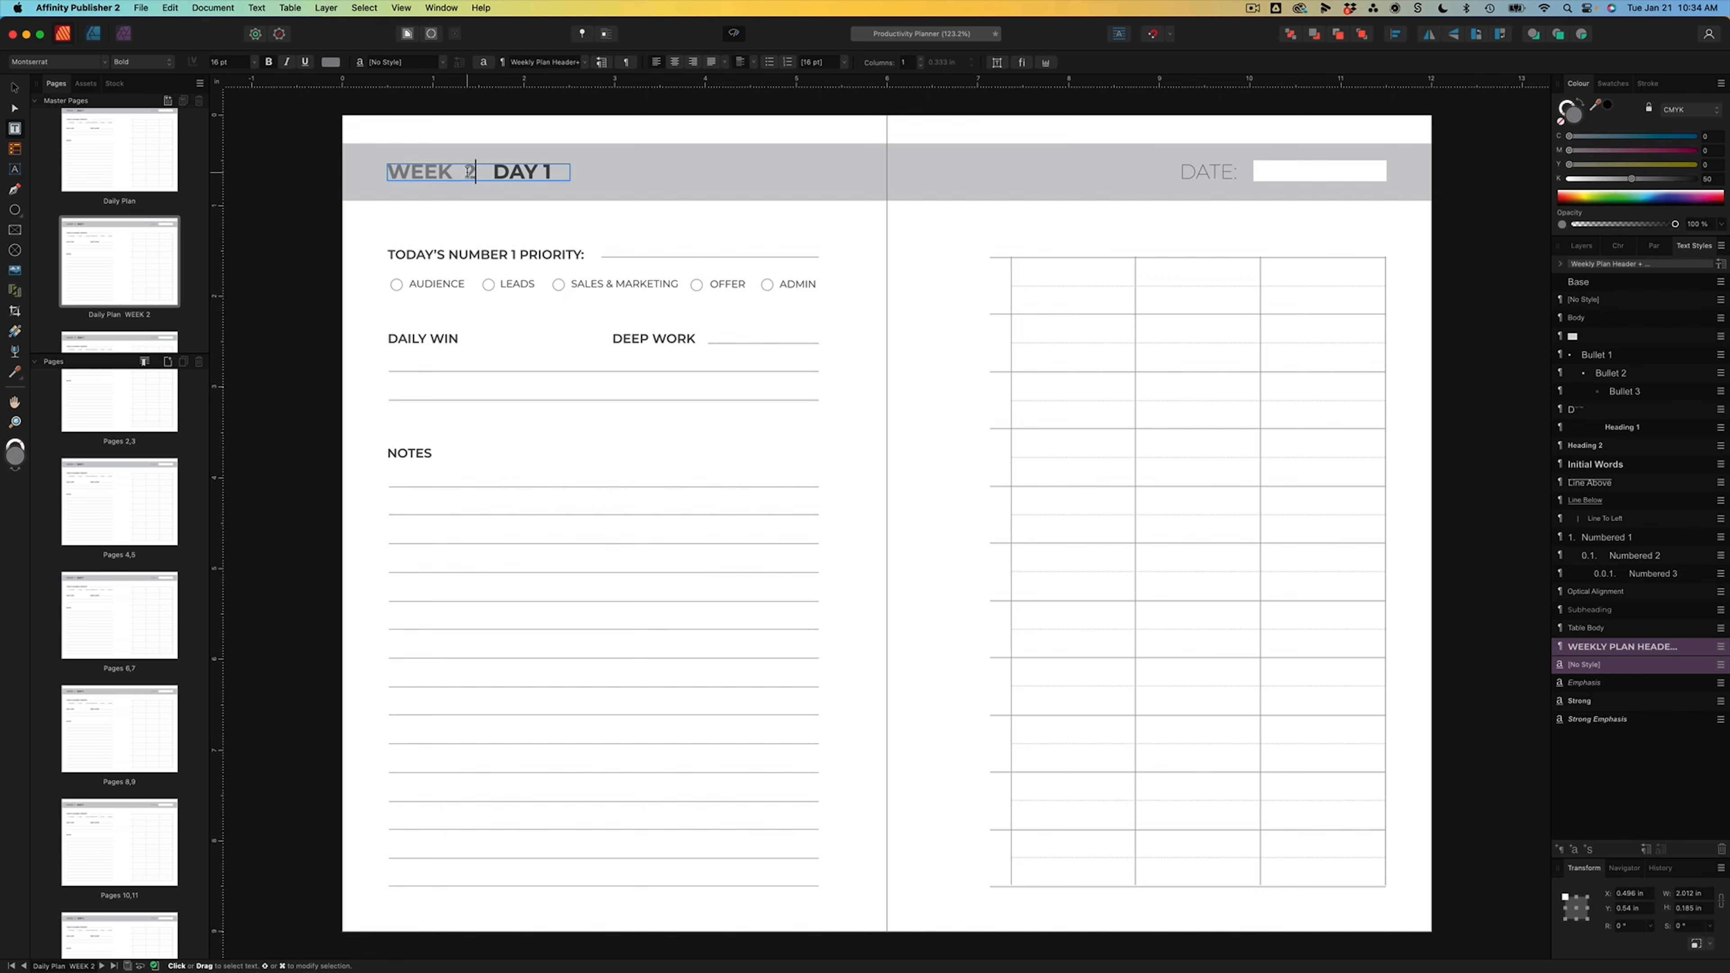
- Open the pages 12,13 spread to check the corrected week number in its header
click(261, 156)
scroll(120, 321, down, 3)
scroll(154, 811, down, 3)
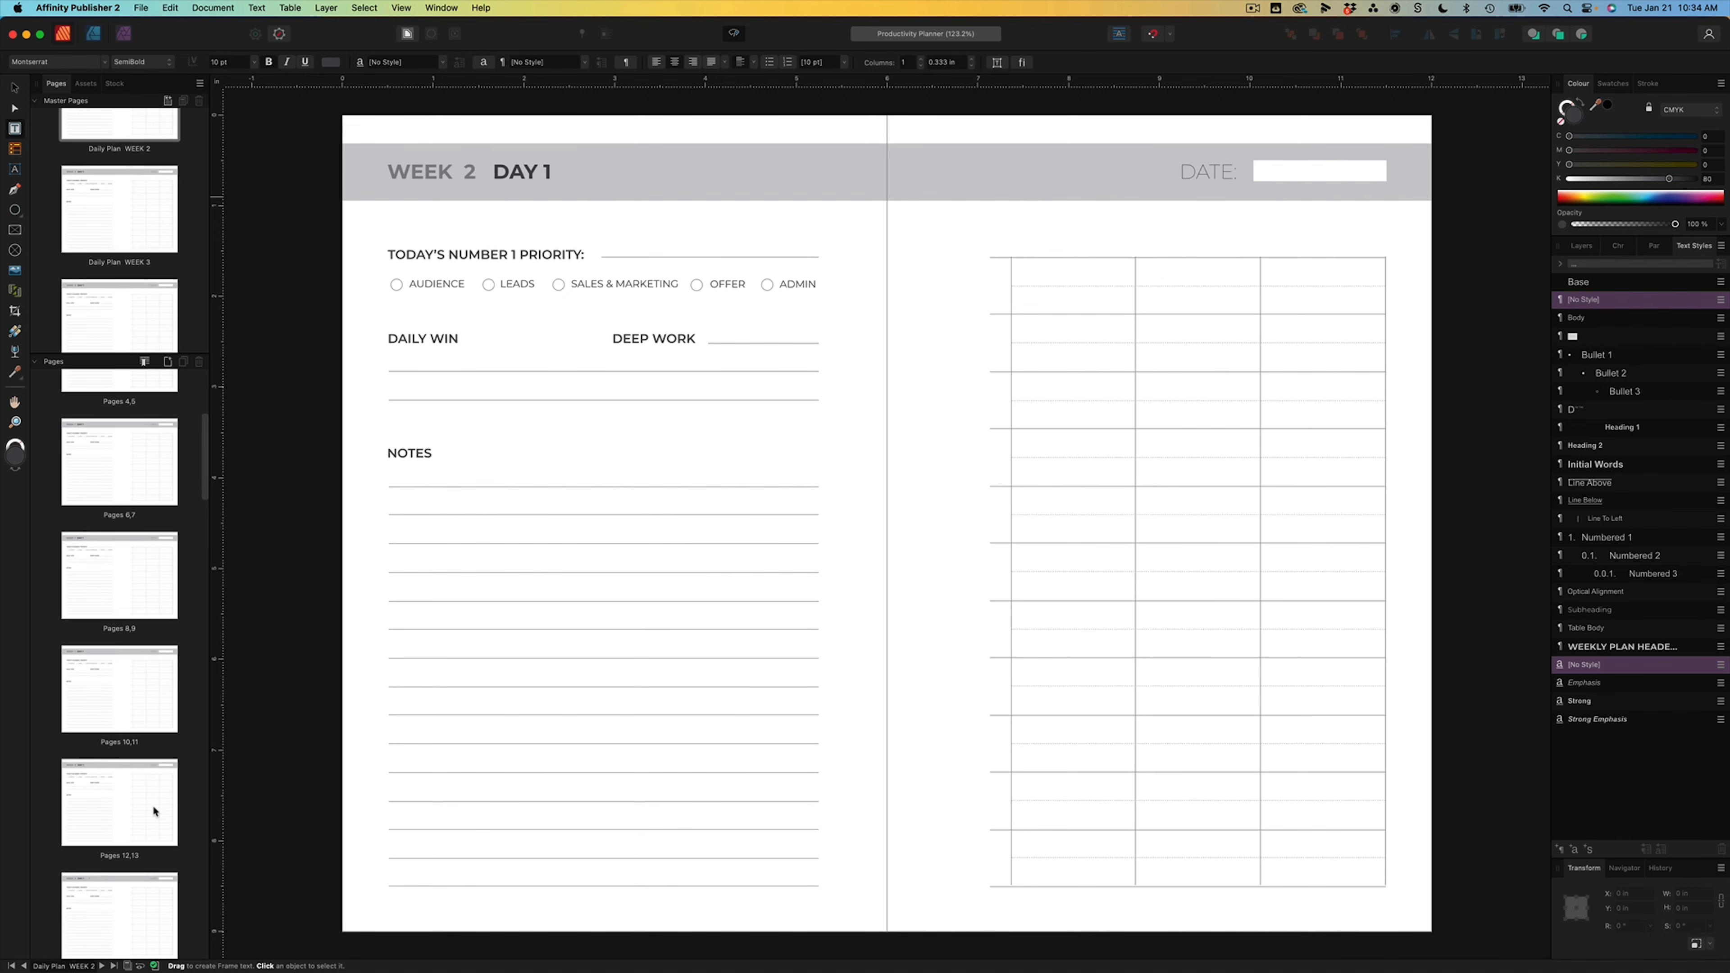
click(105, 820)
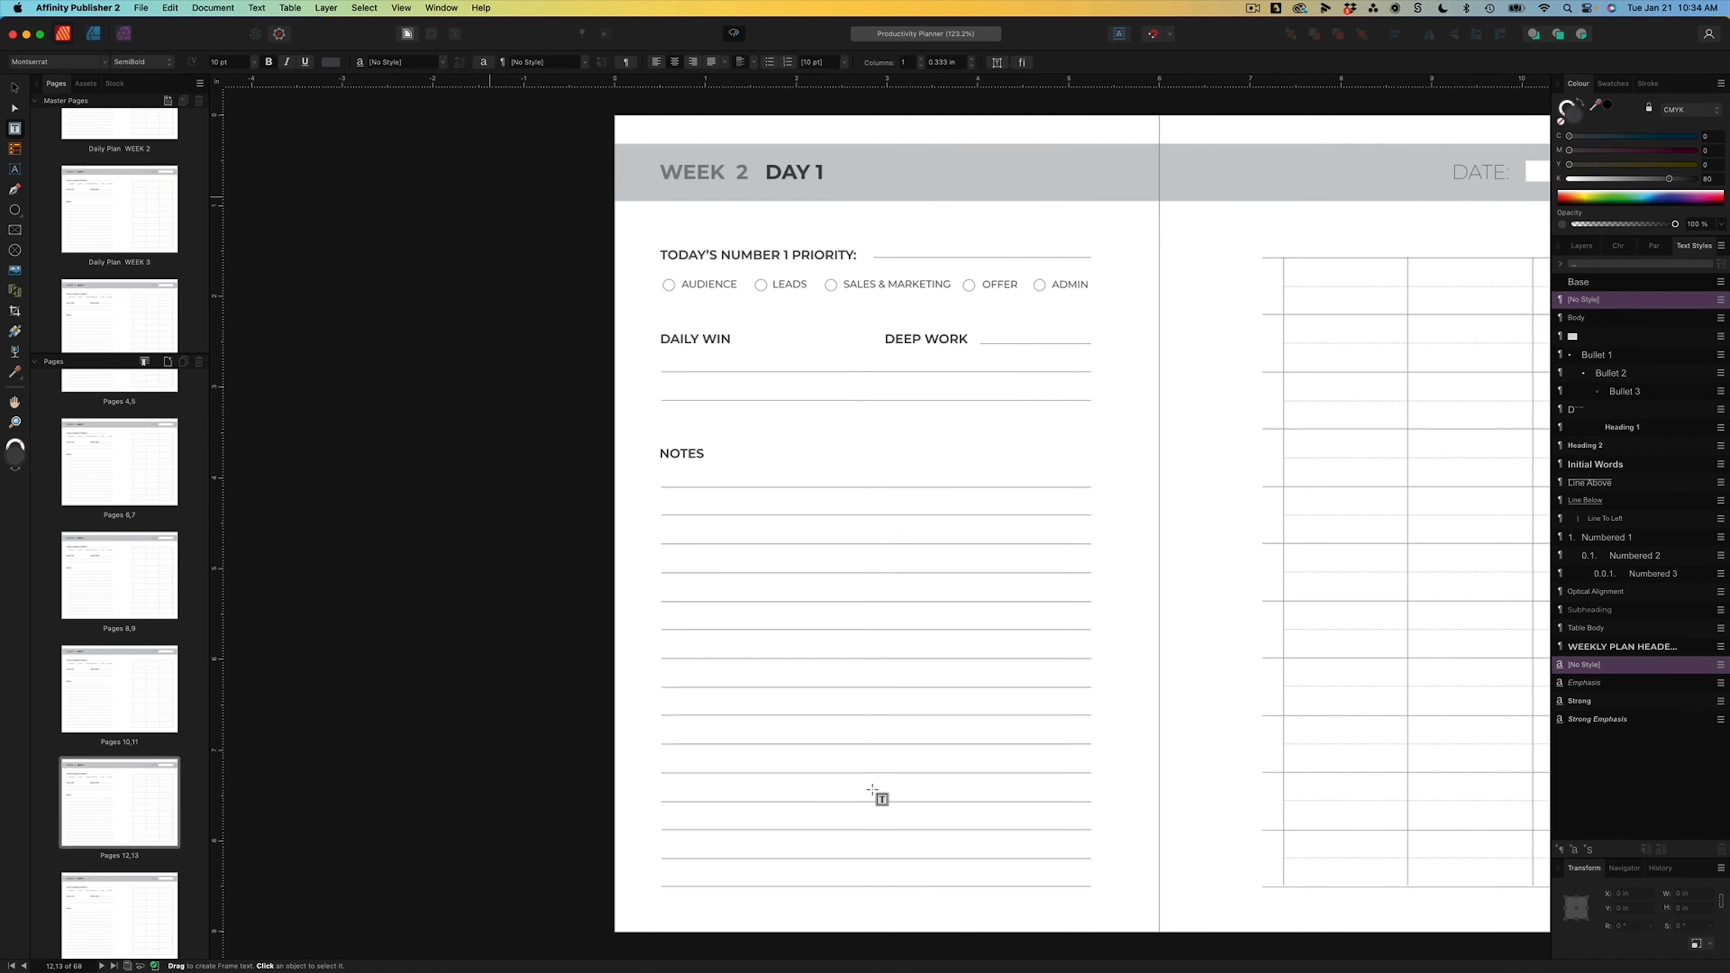
scroll(864, 790, right, 2)
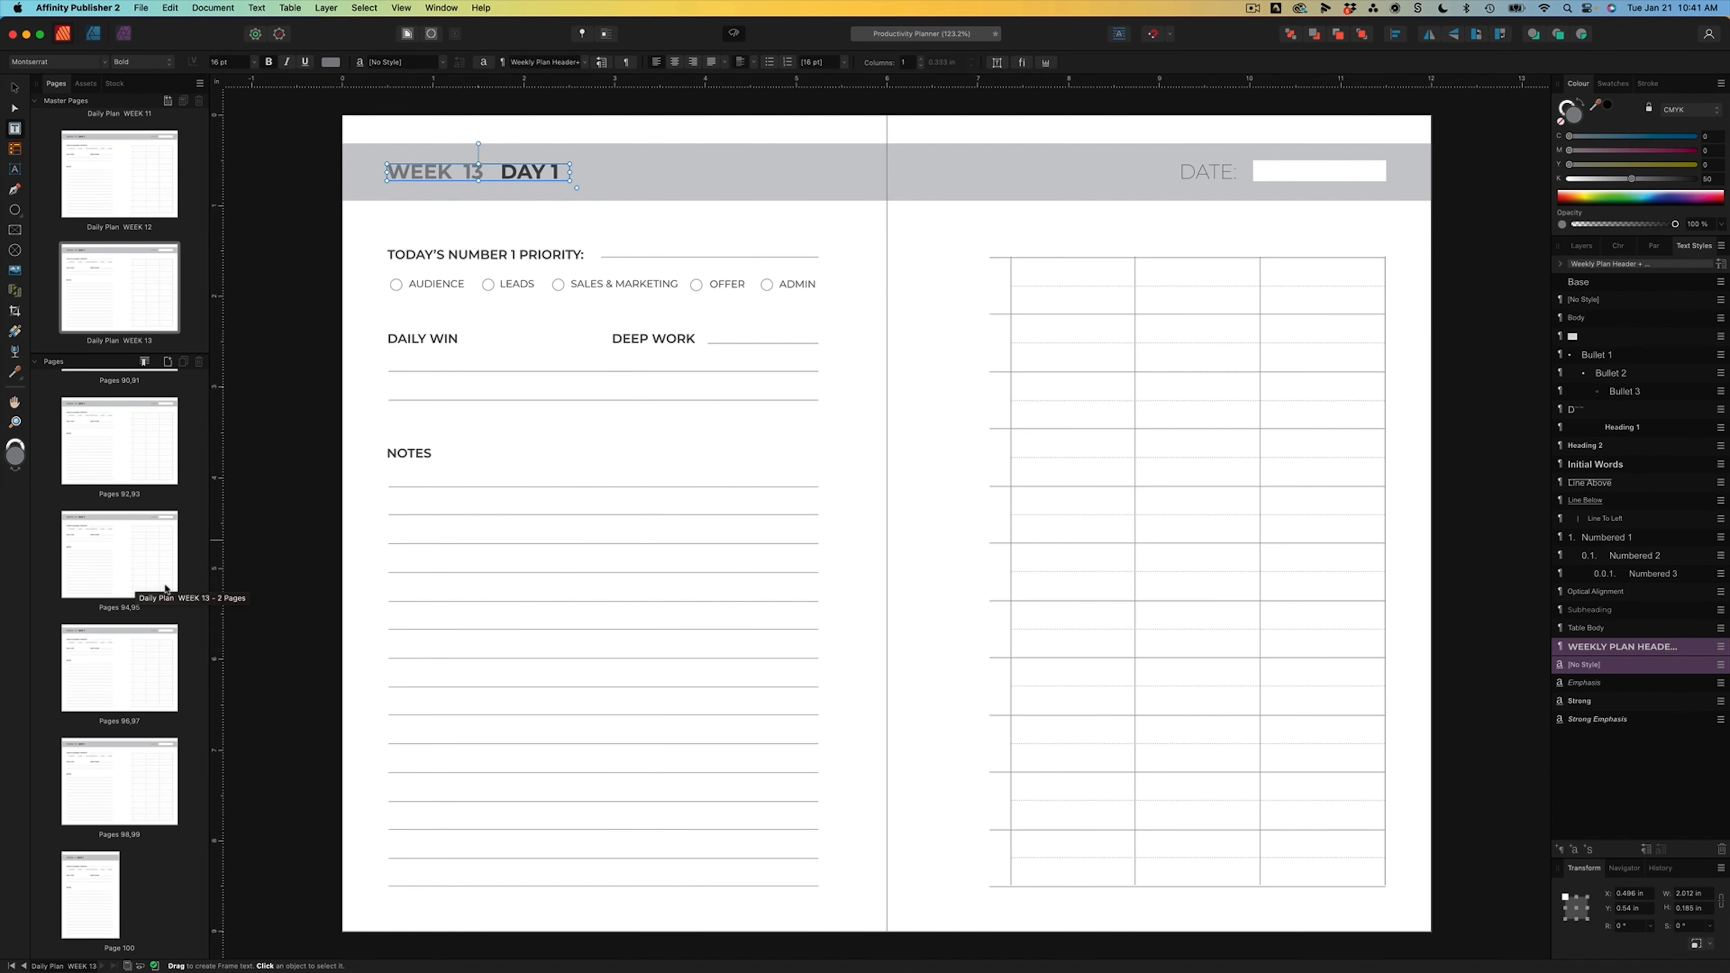
- Draw a text frame about 0.53 x 0.22 in at the lower-left corner of the Daily Plan WEEK 13 master and insert a Page Number field
click(91, 308)
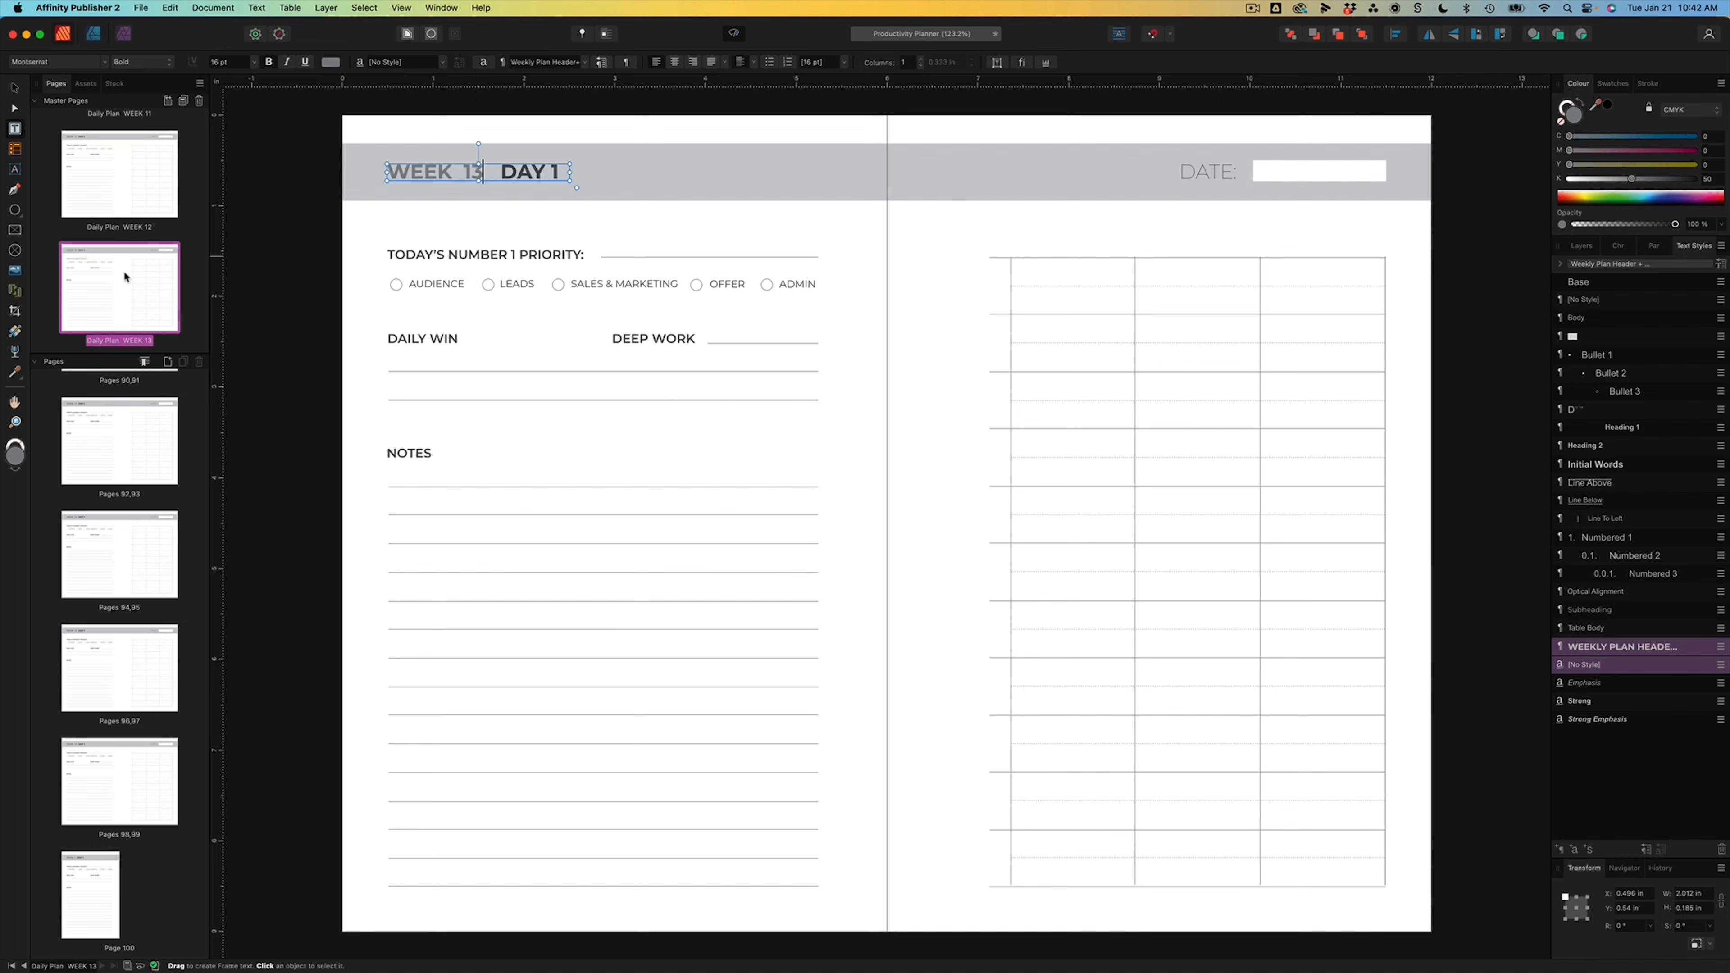
drag(126, 275, 127, 782)
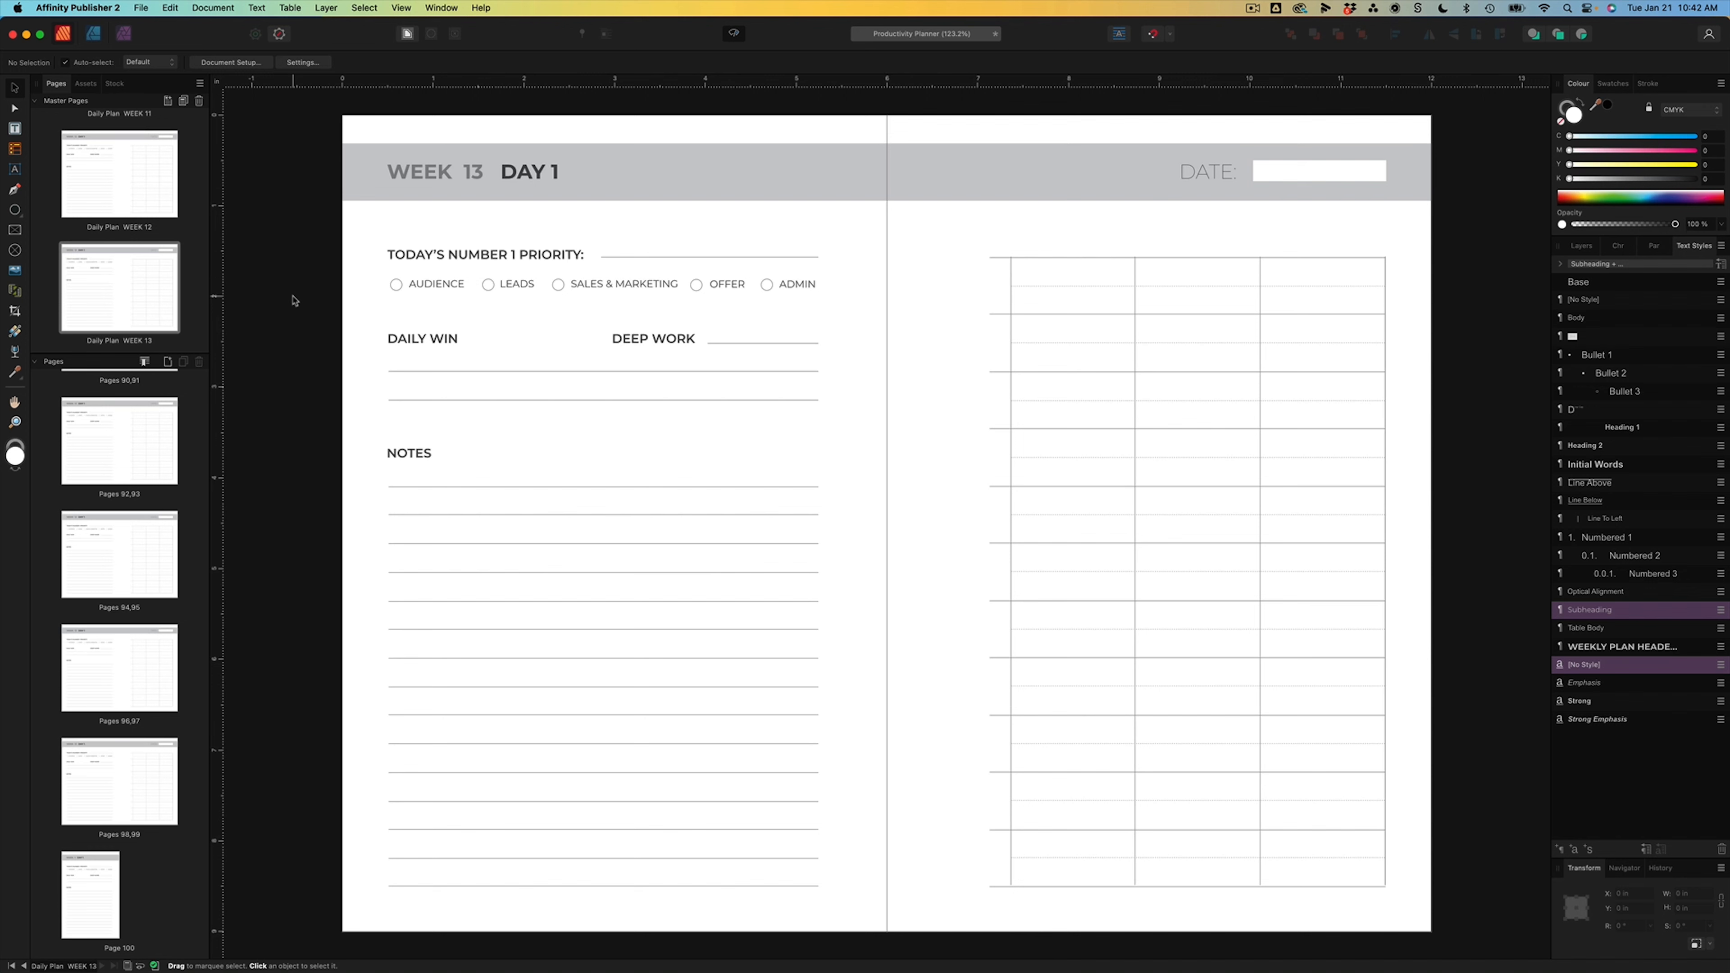
click(15, 128)
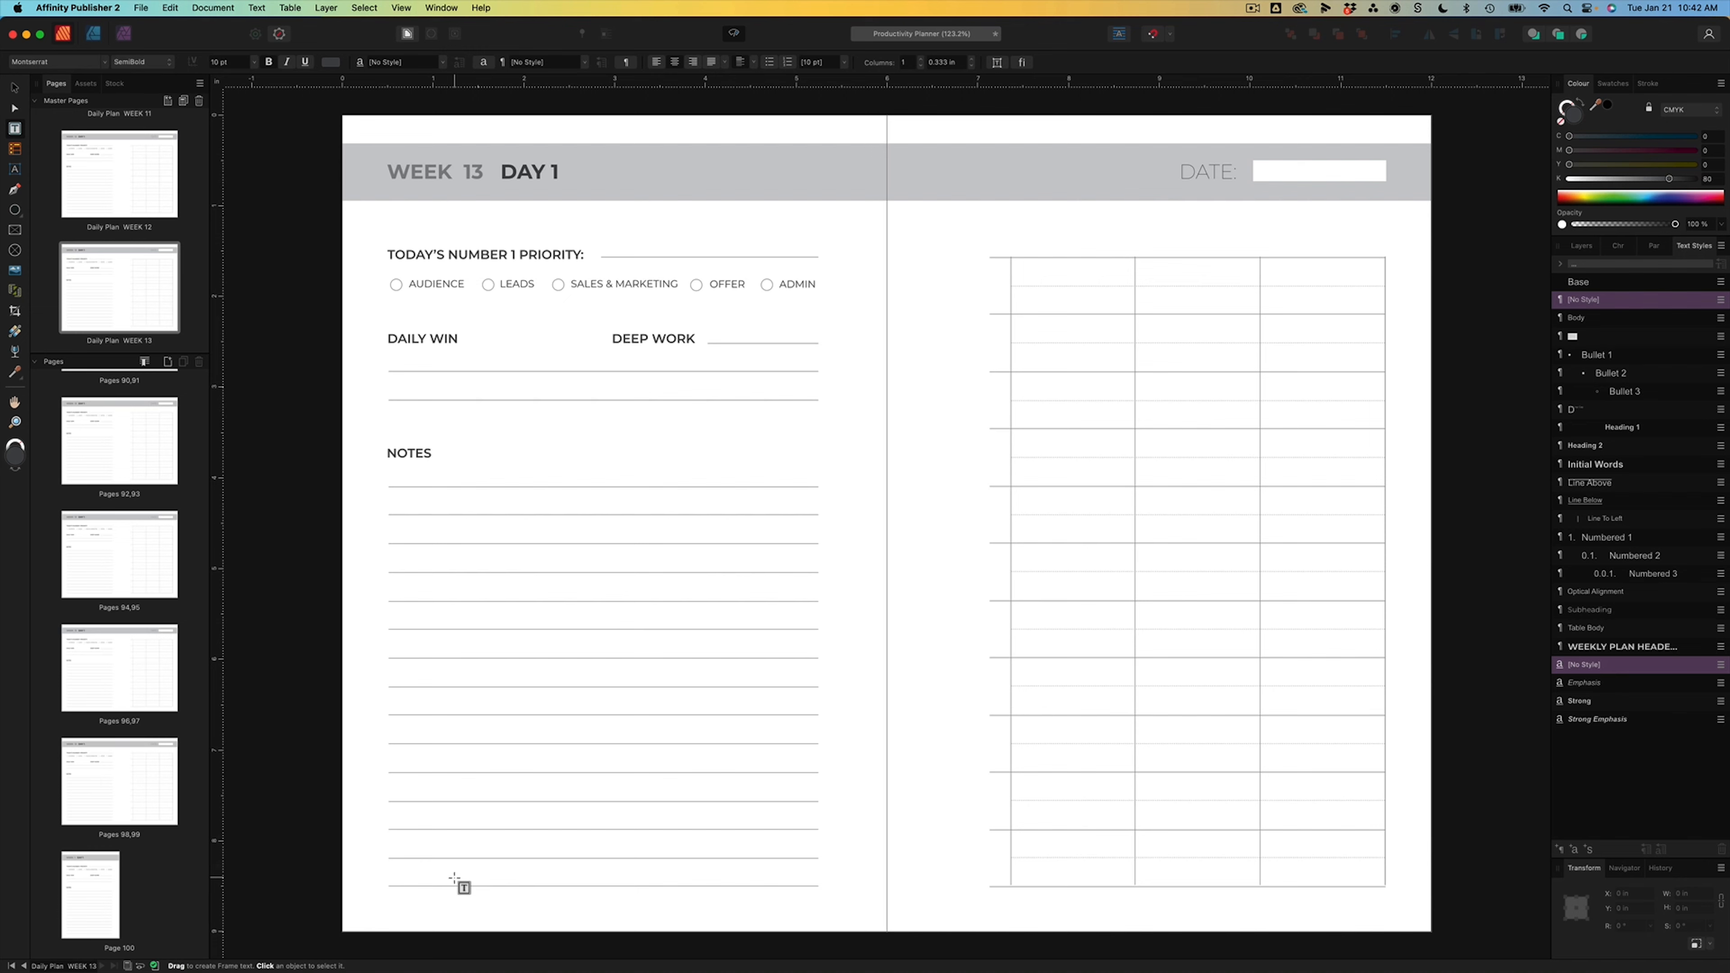
drag(378, 895, 427, 913)
drag(752, 882, 752, 882)
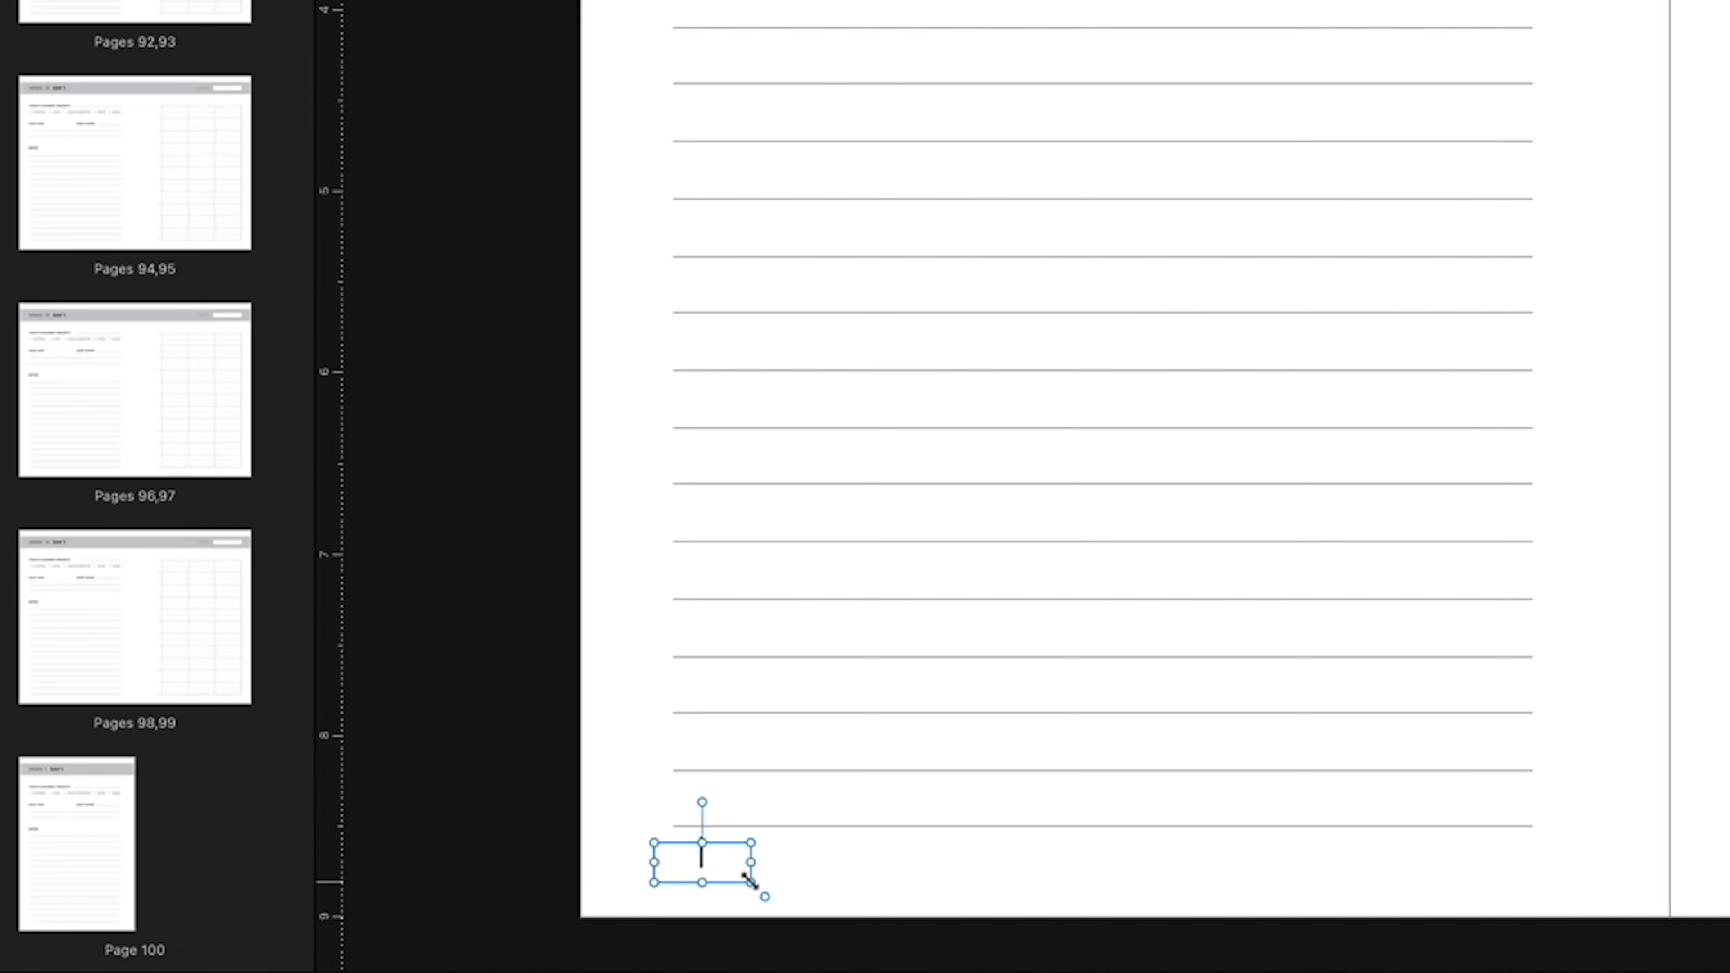
click(401, 2)
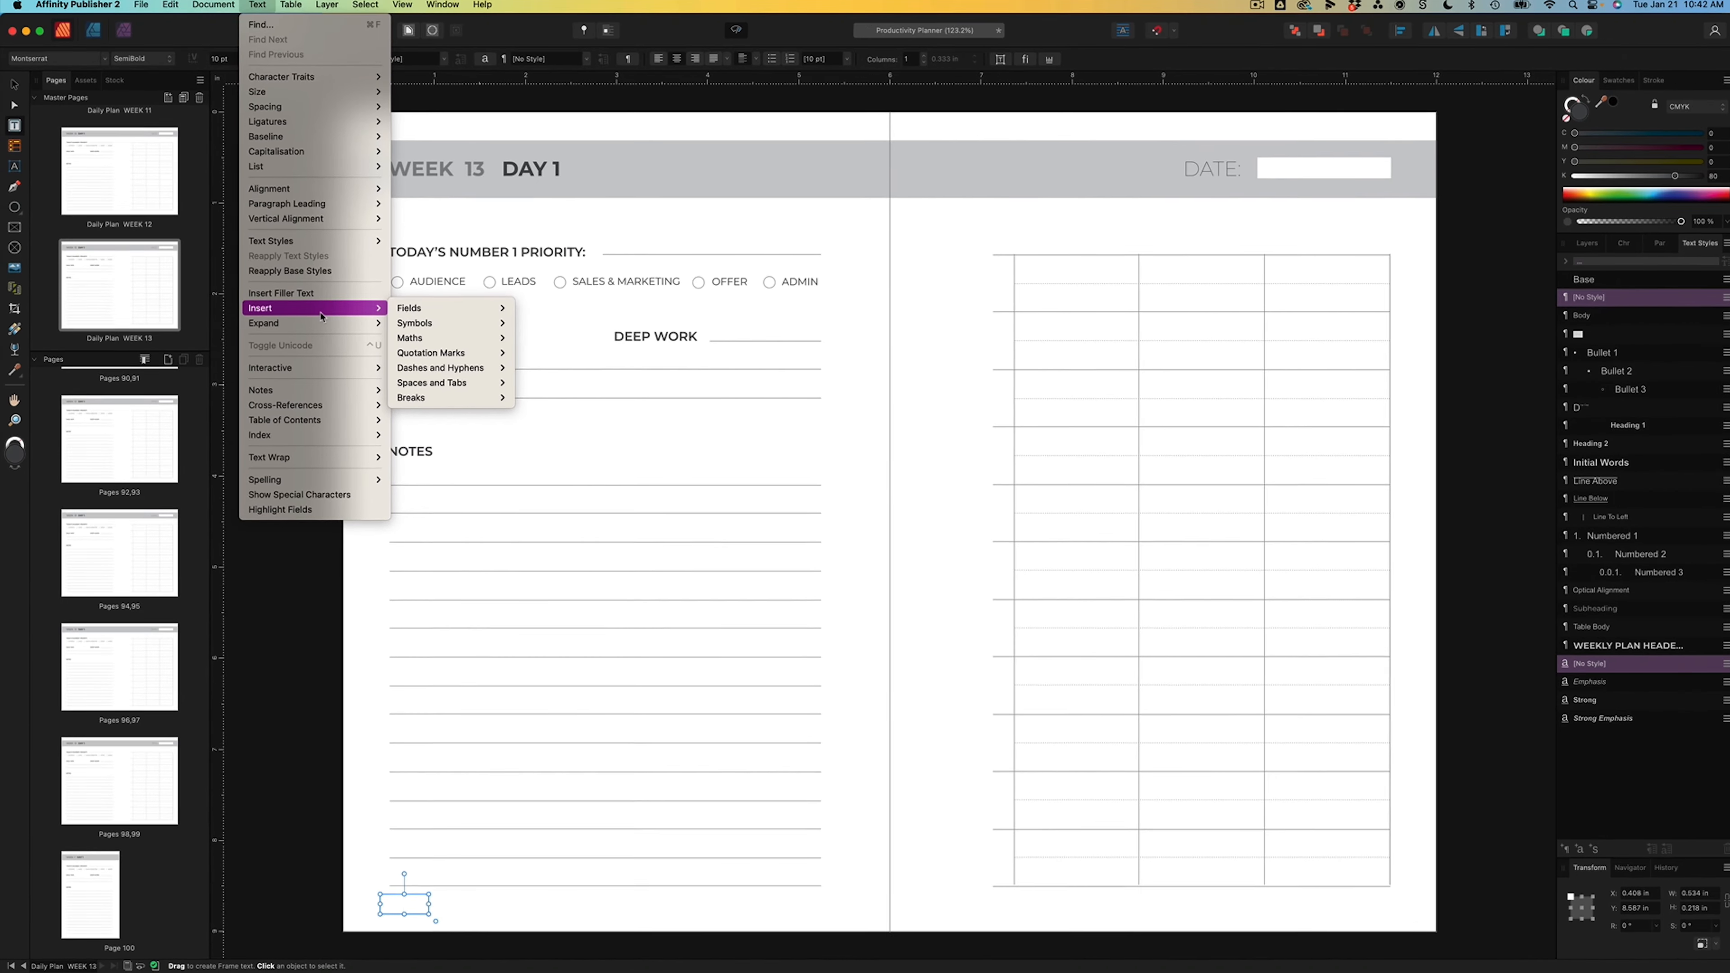
mouse_move(402, 312)
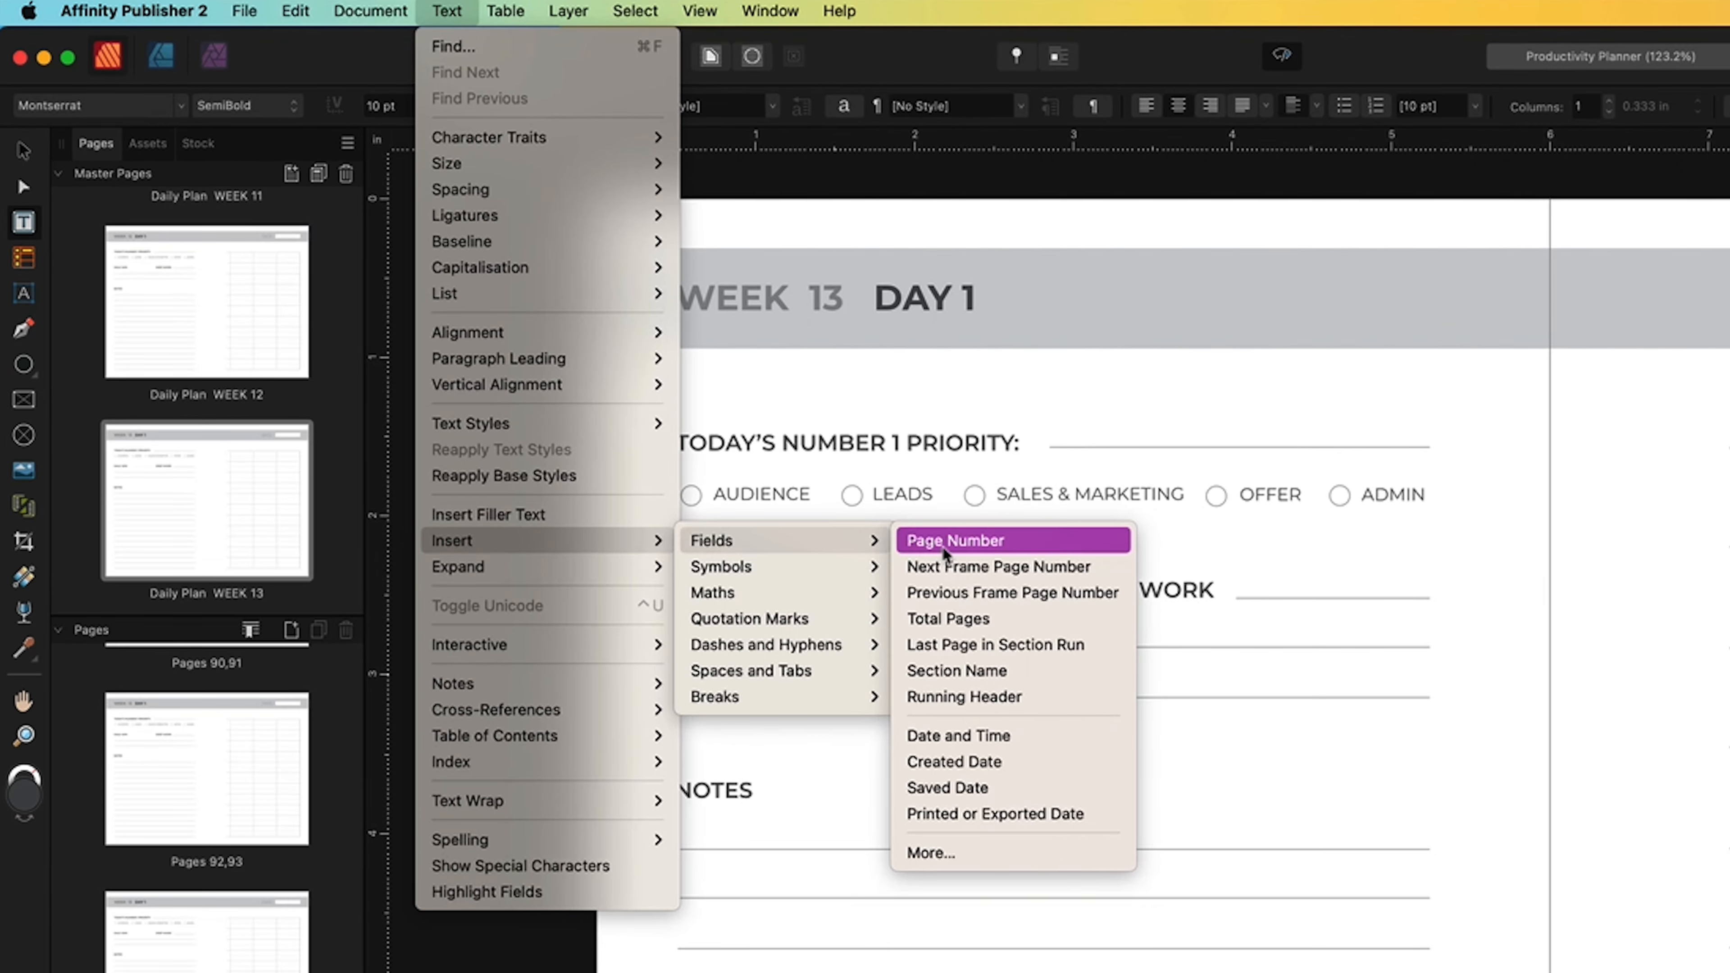
click(942, 542)
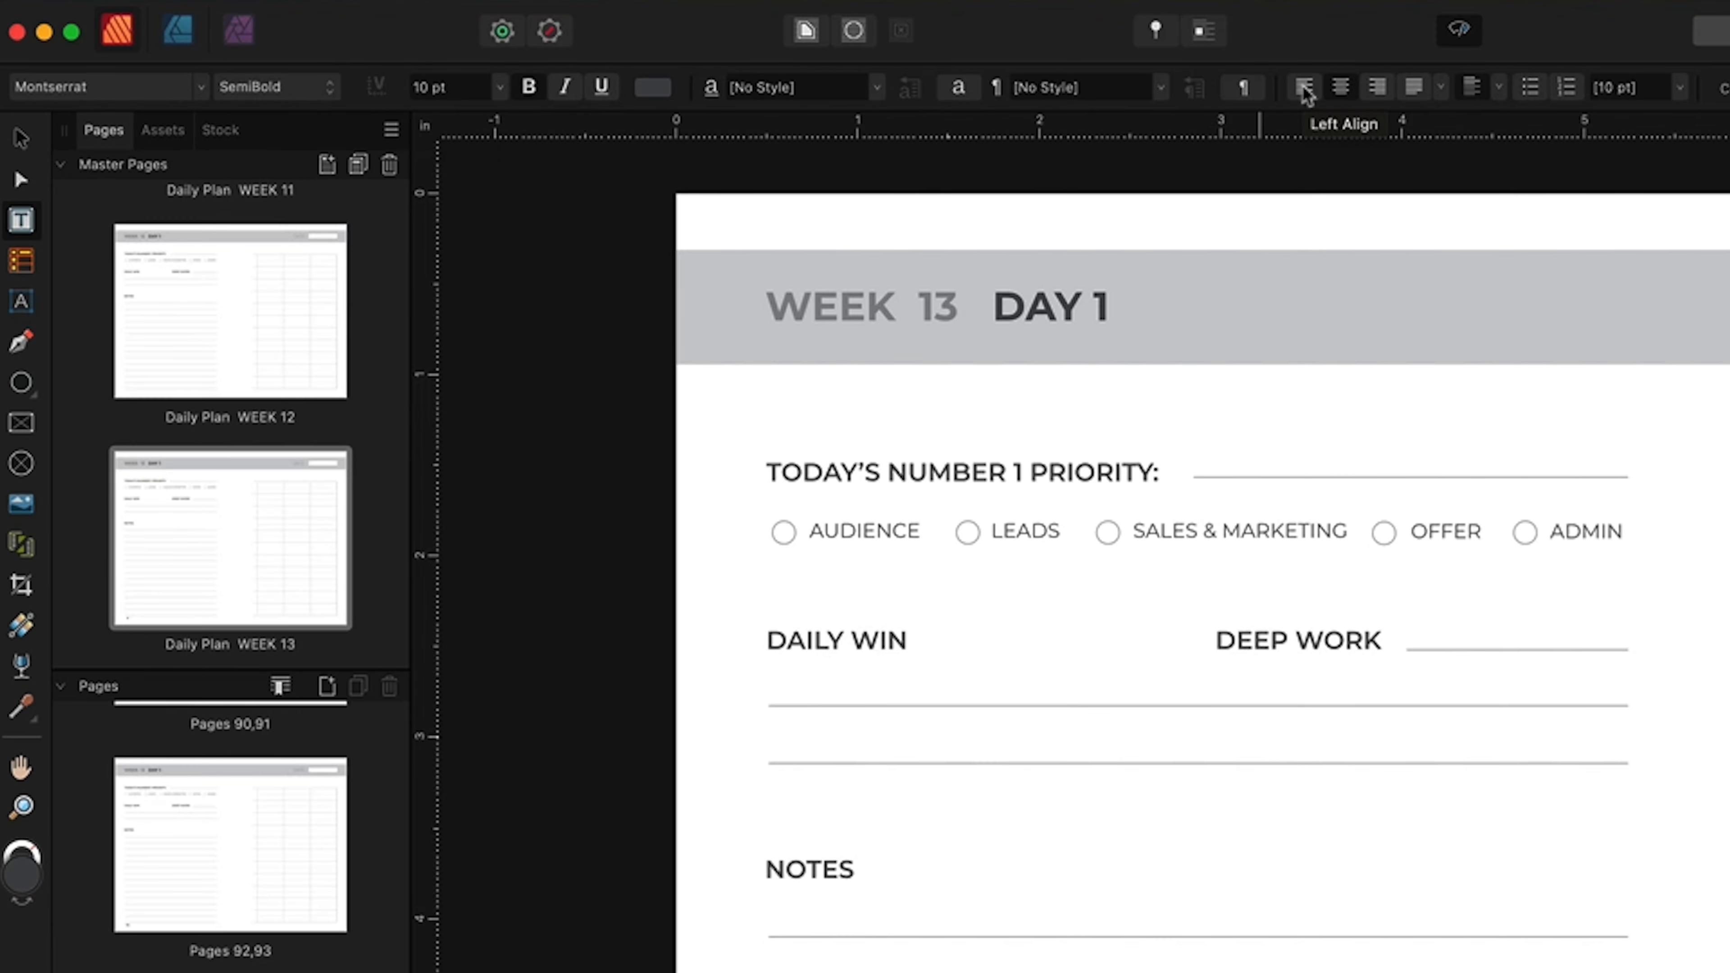
- Review the alignment, font size, paragraph and character formatting options for the page number text
click(884, 75)
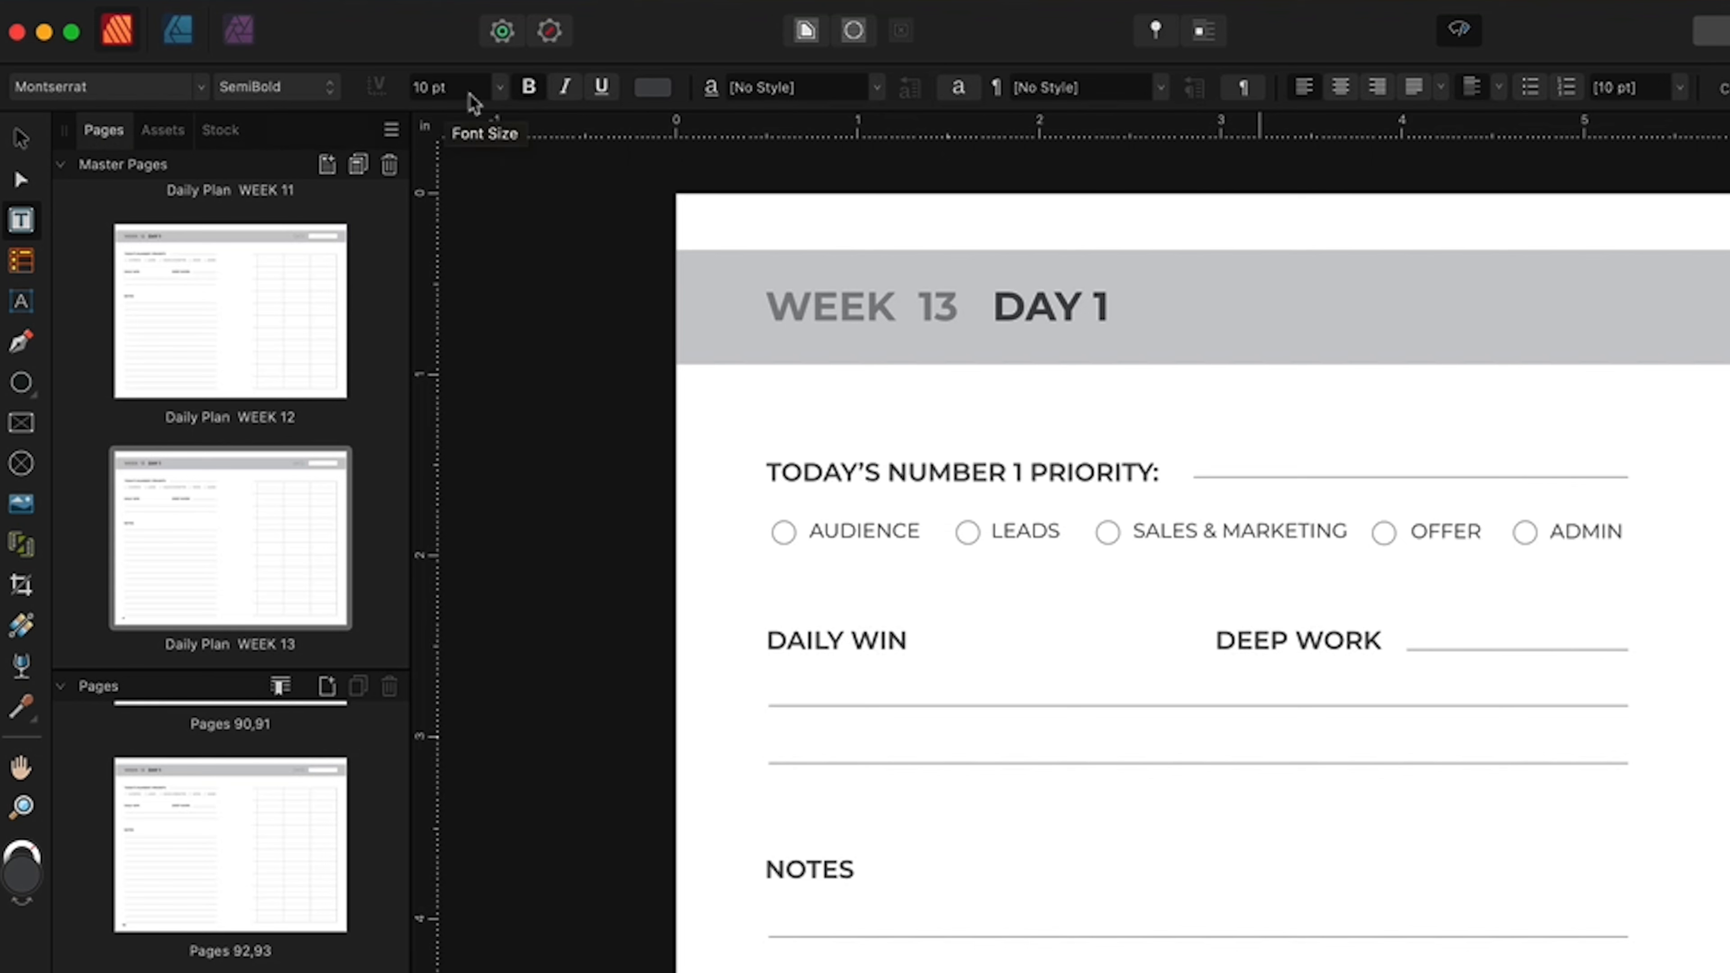
click(501, 89)
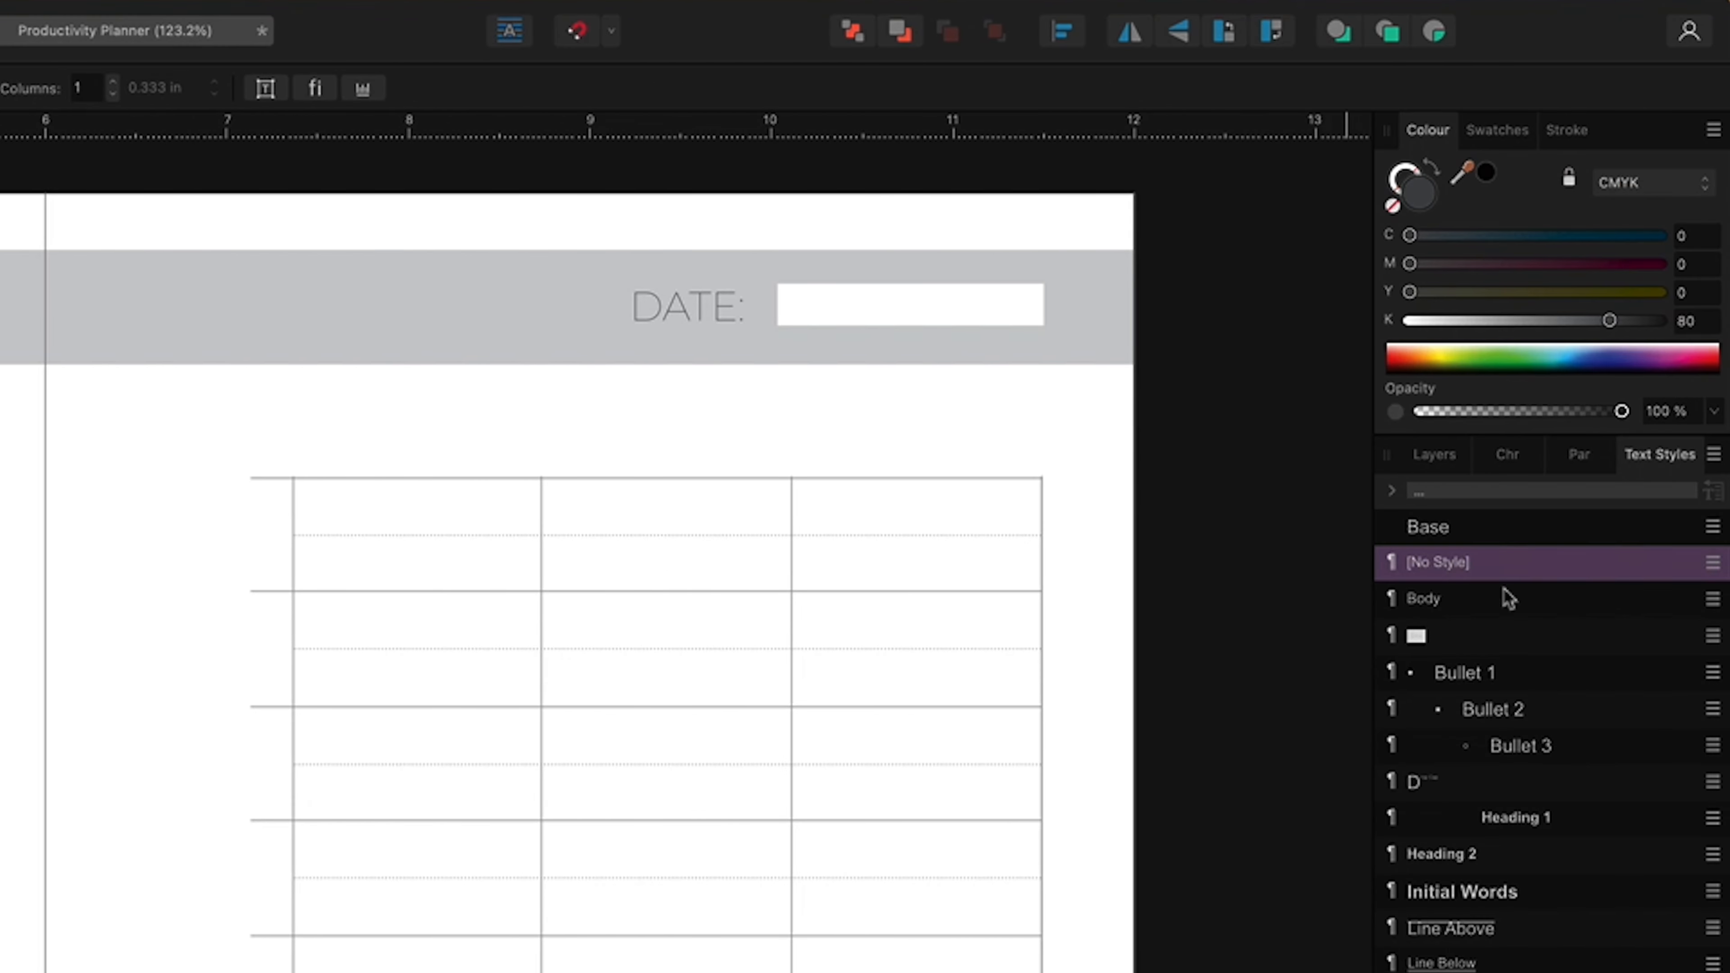
click(1589, 462)
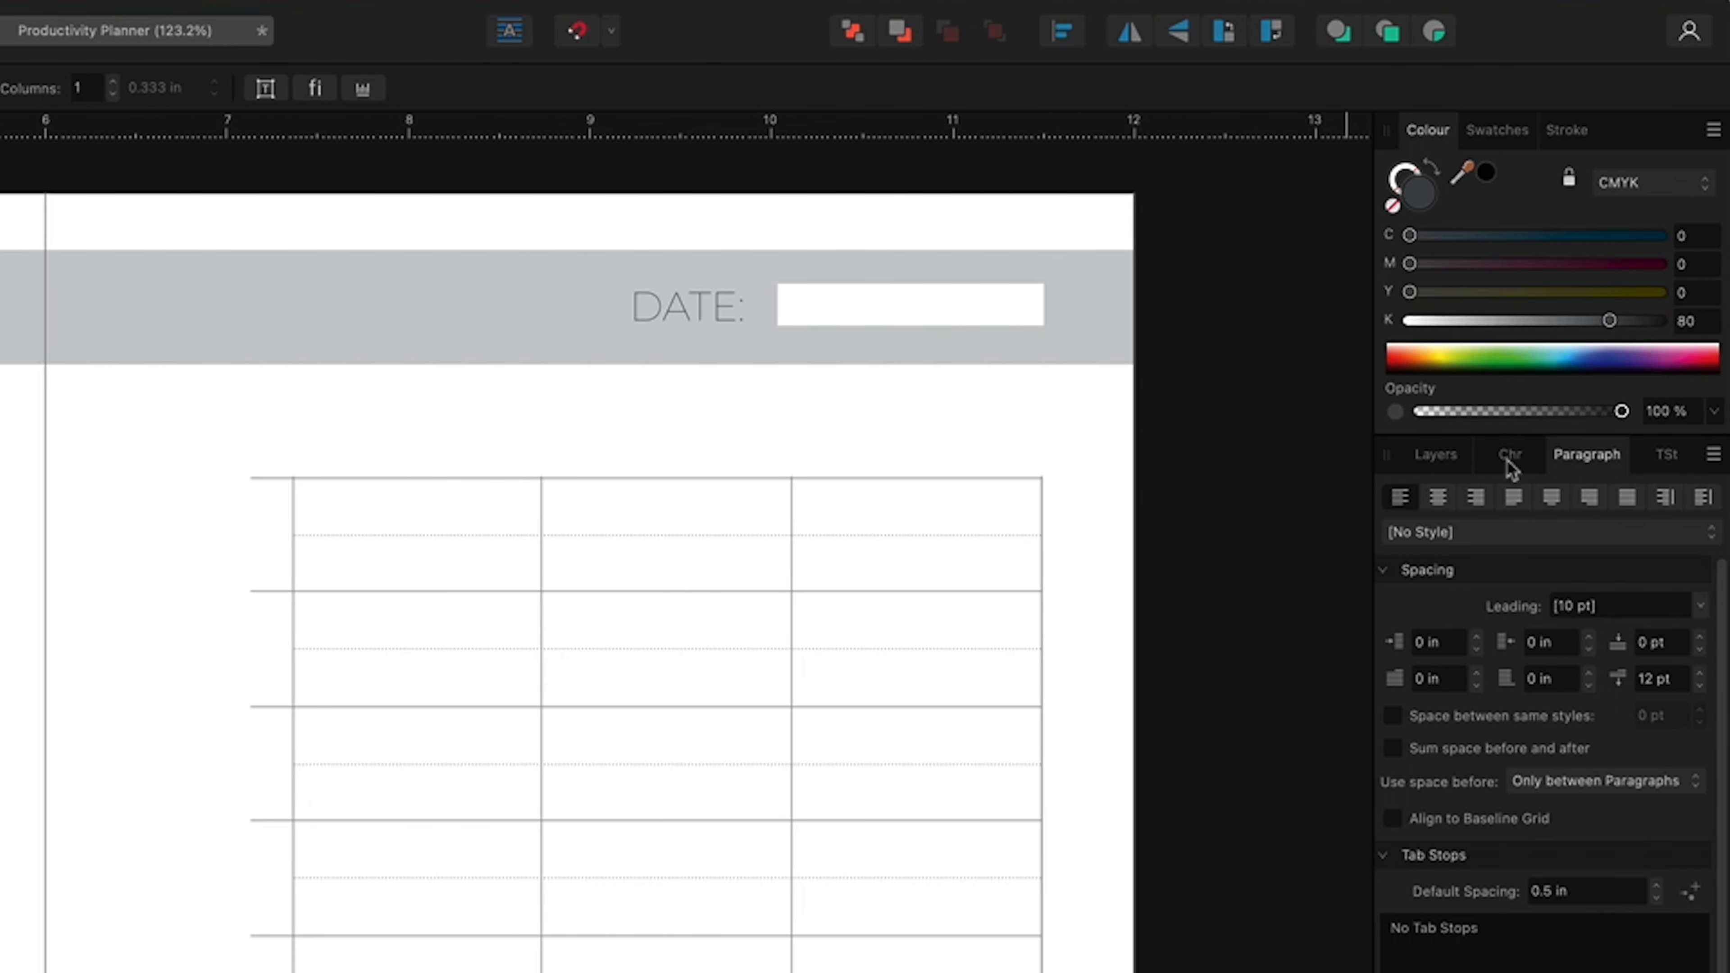
click(1507, 463)
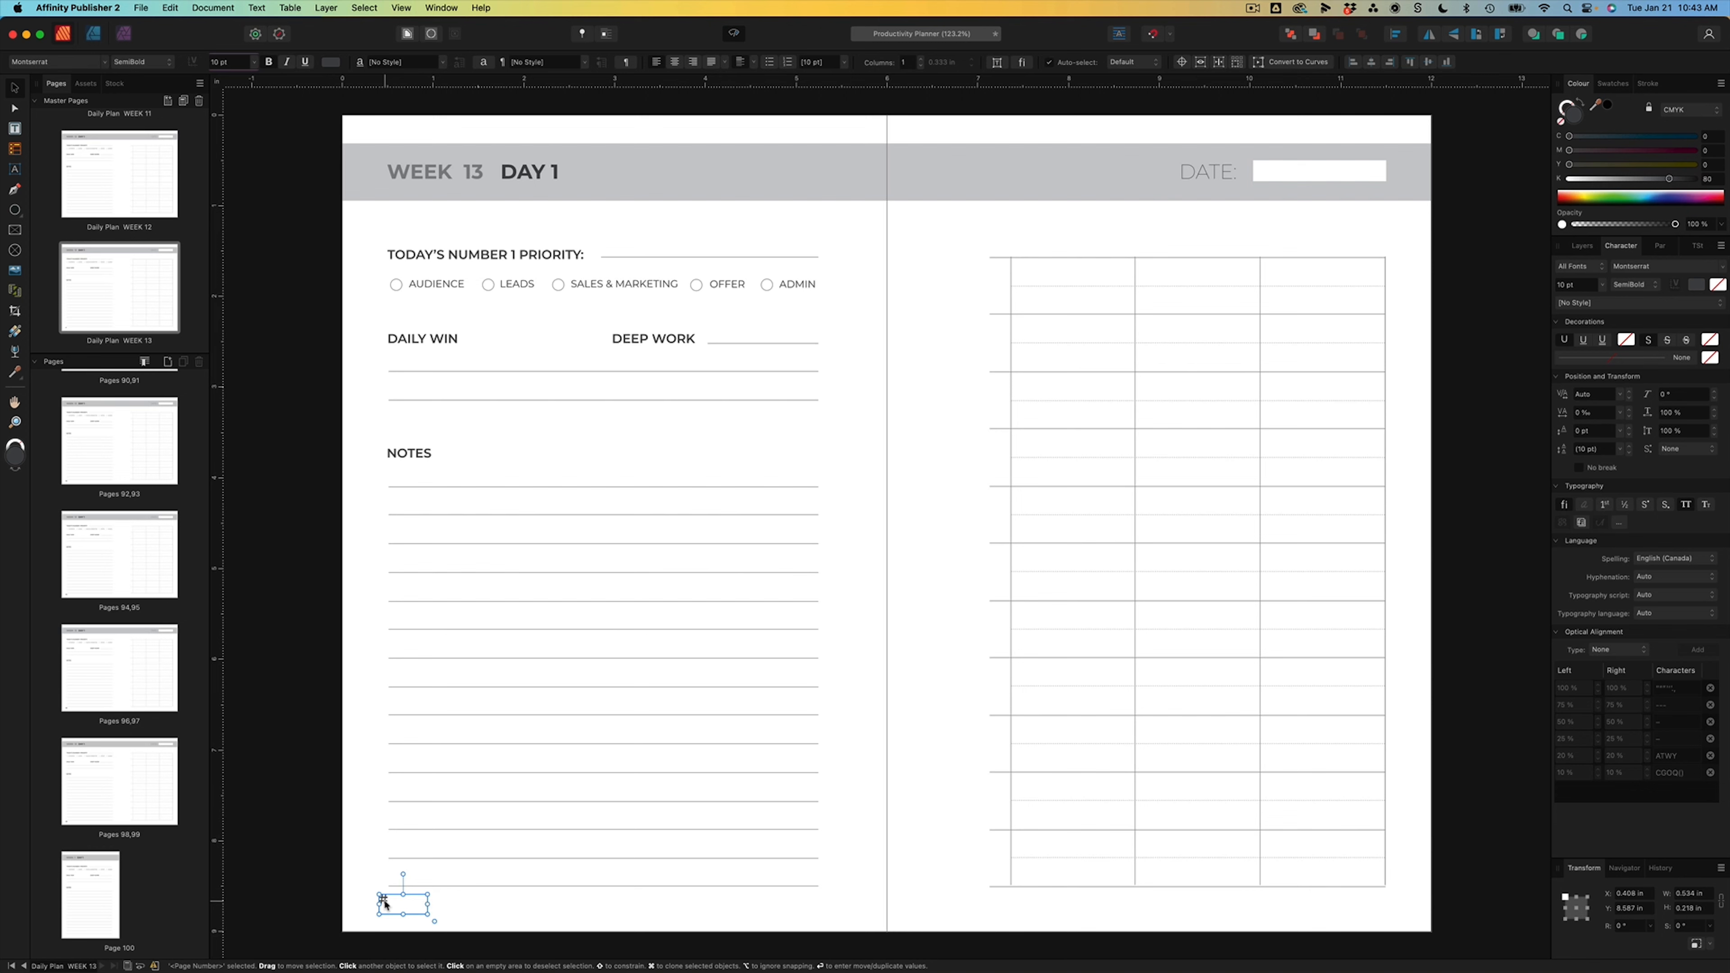
- Duplicate the page number frame to the lower-right corner of the WEEK 13 master's facing page and right-align its text
drag(384, 904, 1343, 944)
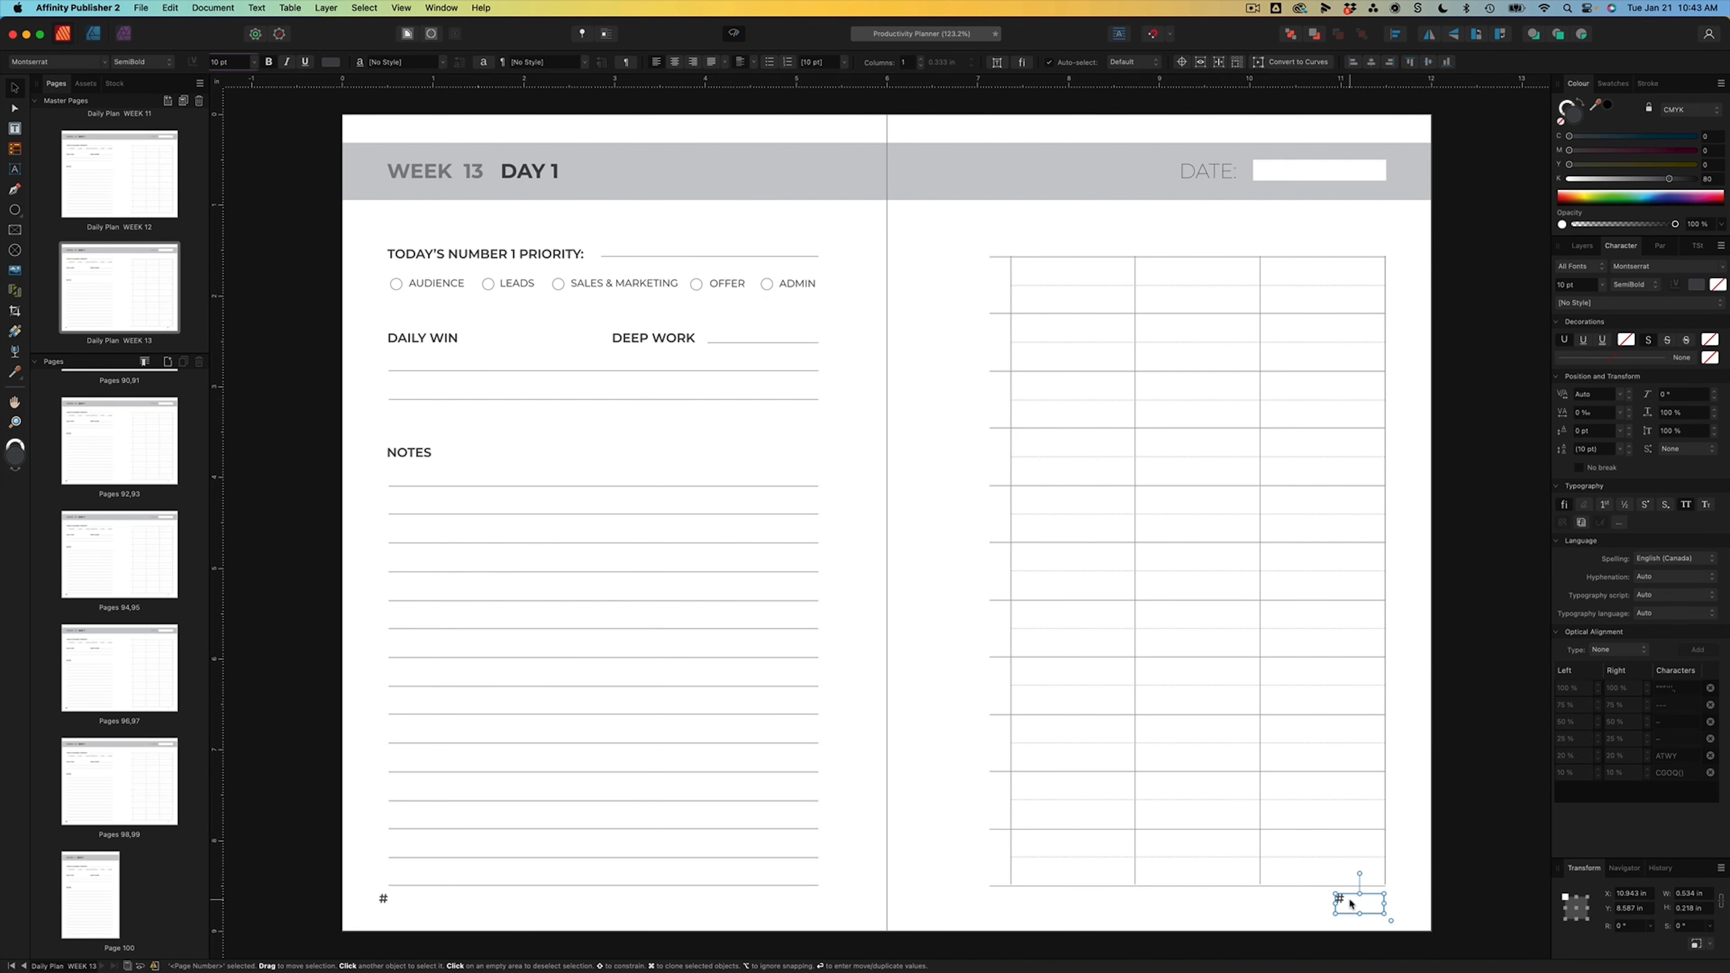
double_click(1351, 903)
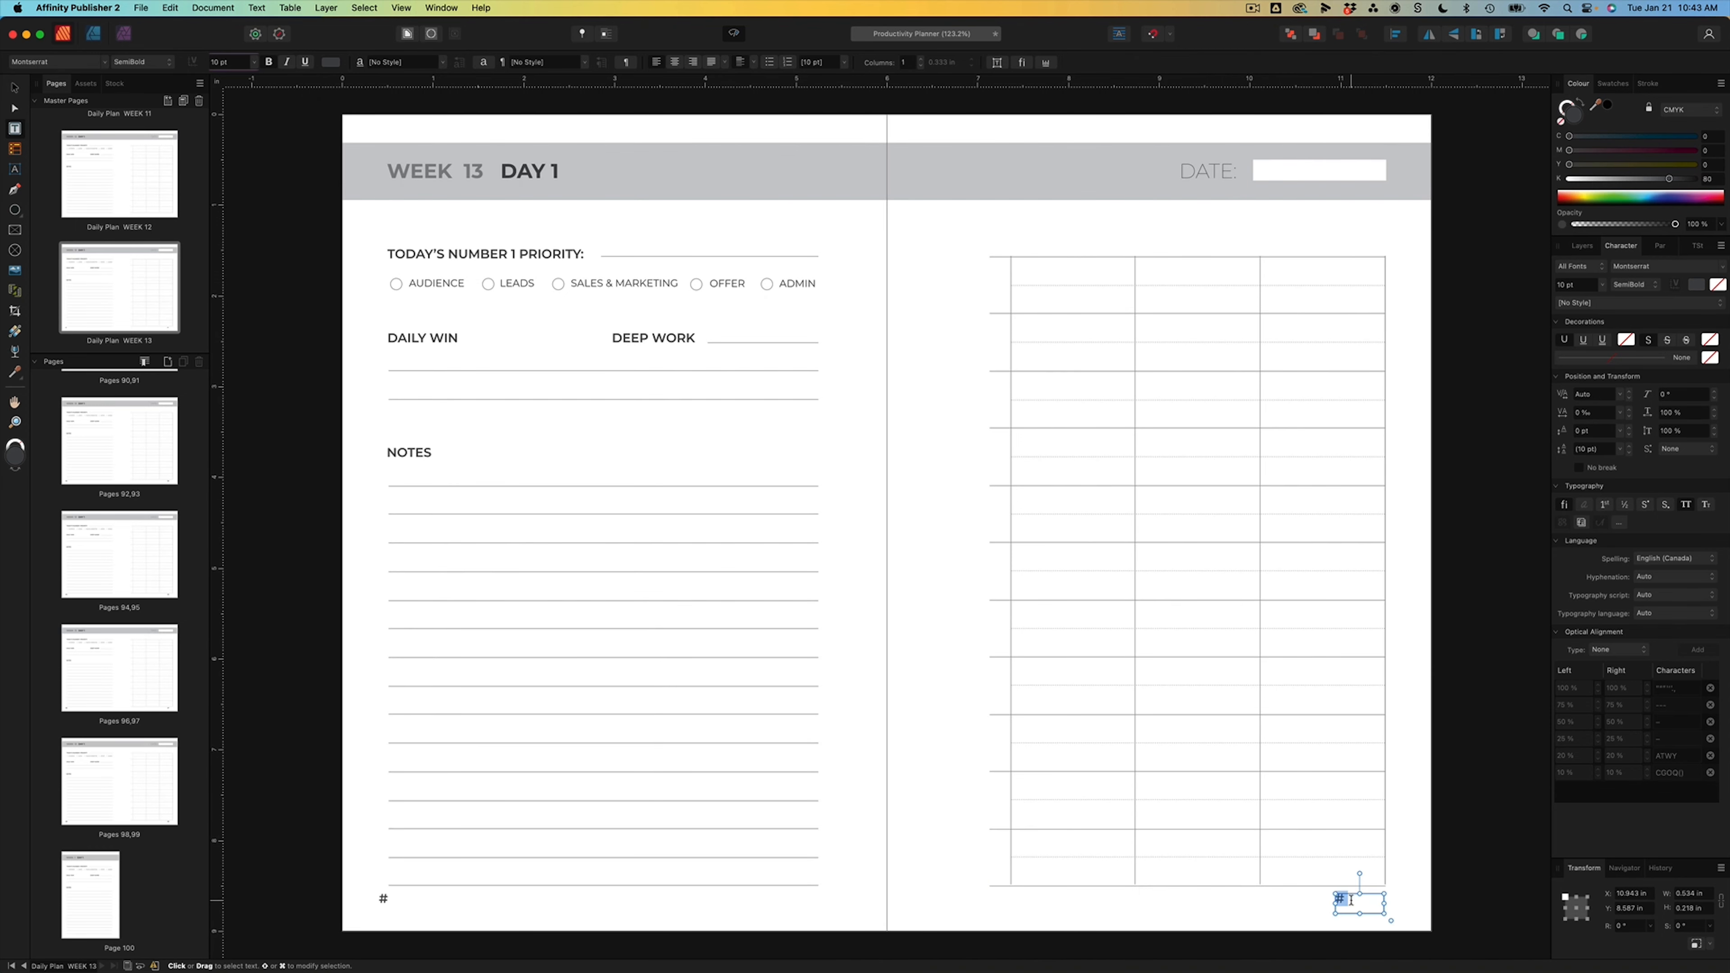
click(692, 63)
click(14, 87)
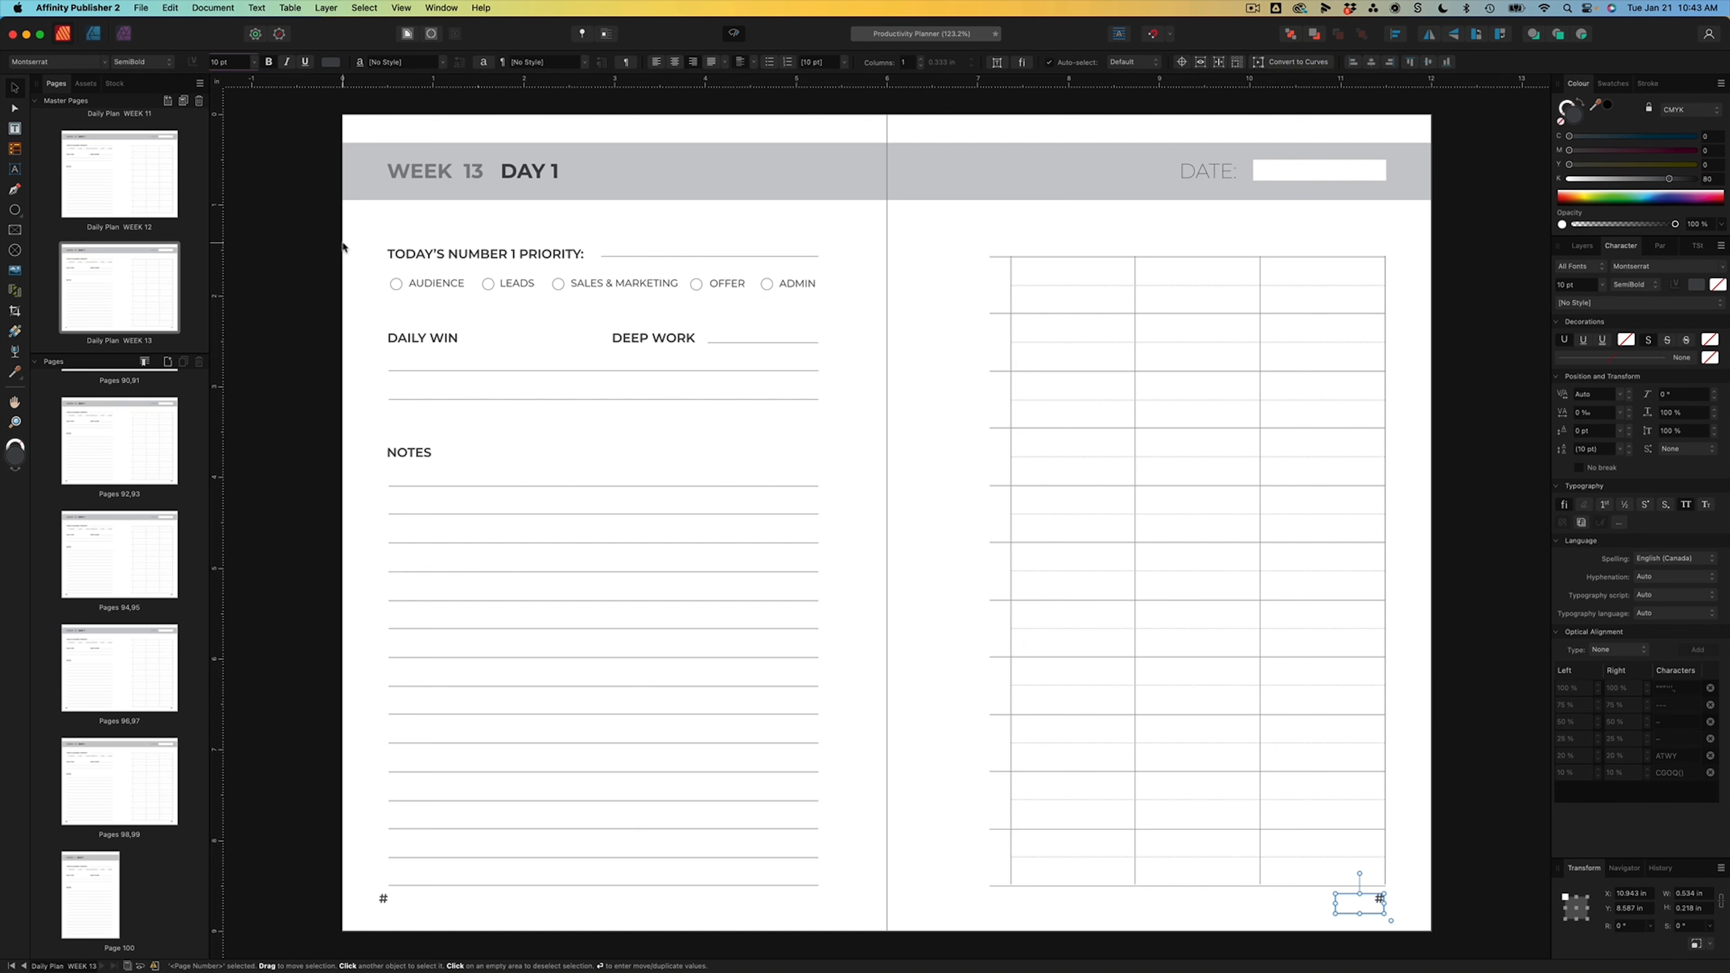
click(305, 238)
- Open the pages 98,99 spread and examine the page numbers on both pages
click(113, 788)
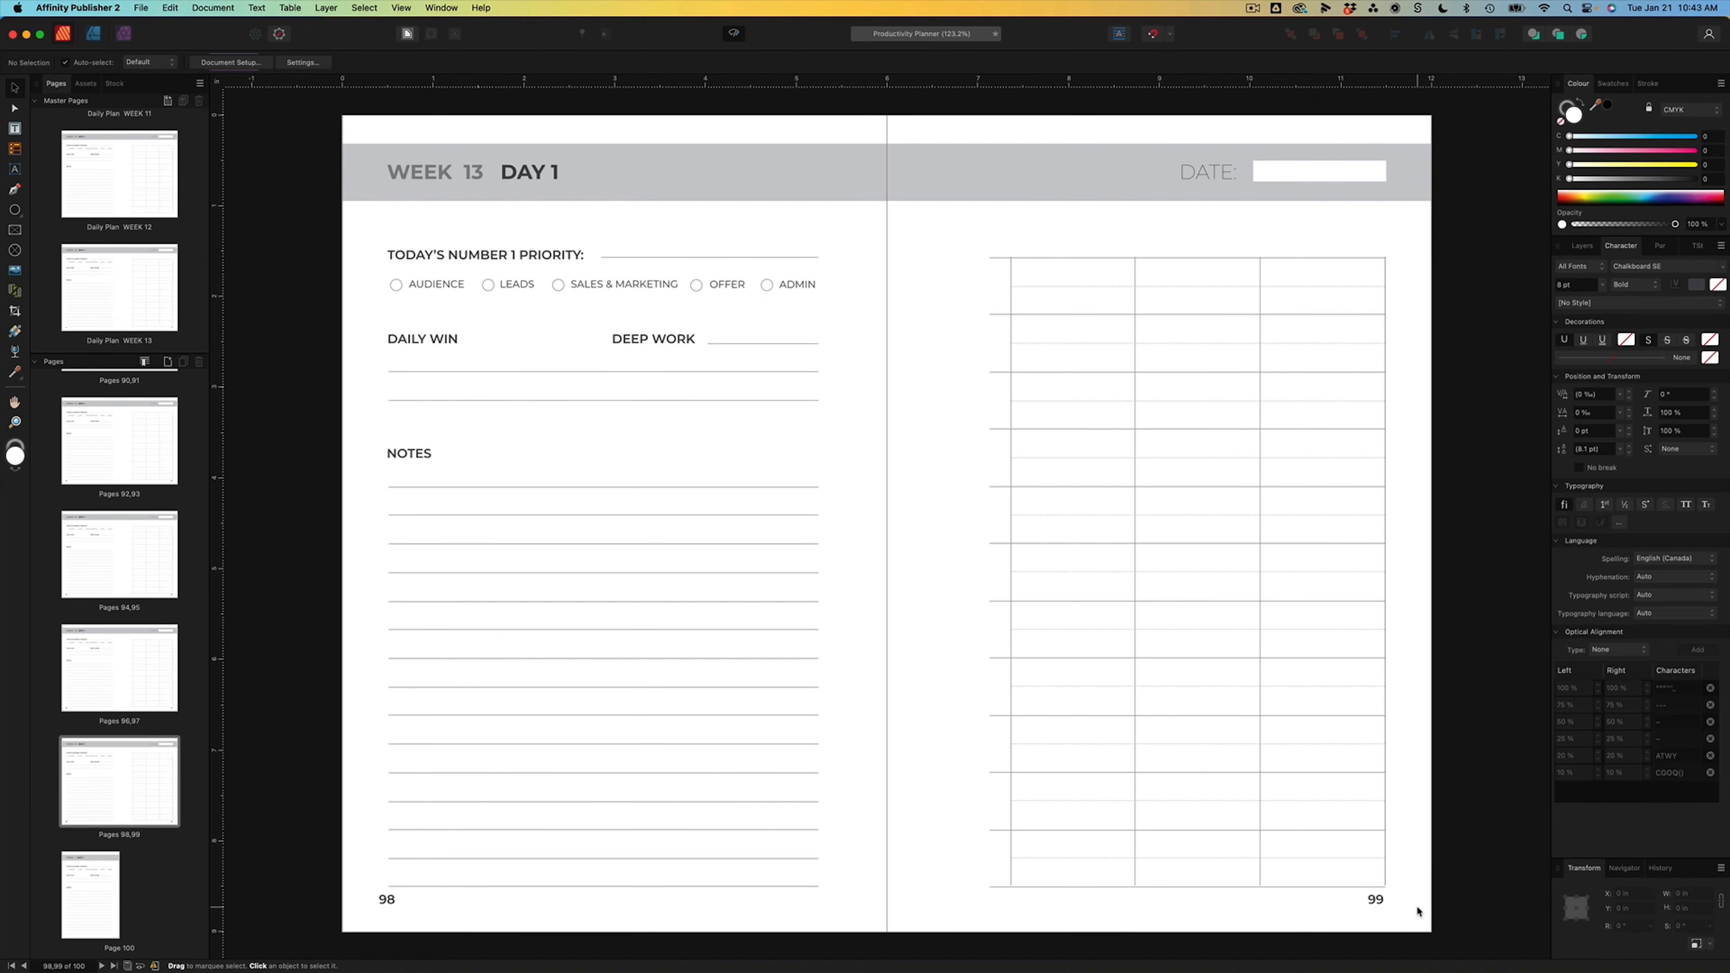
click(146, 665)
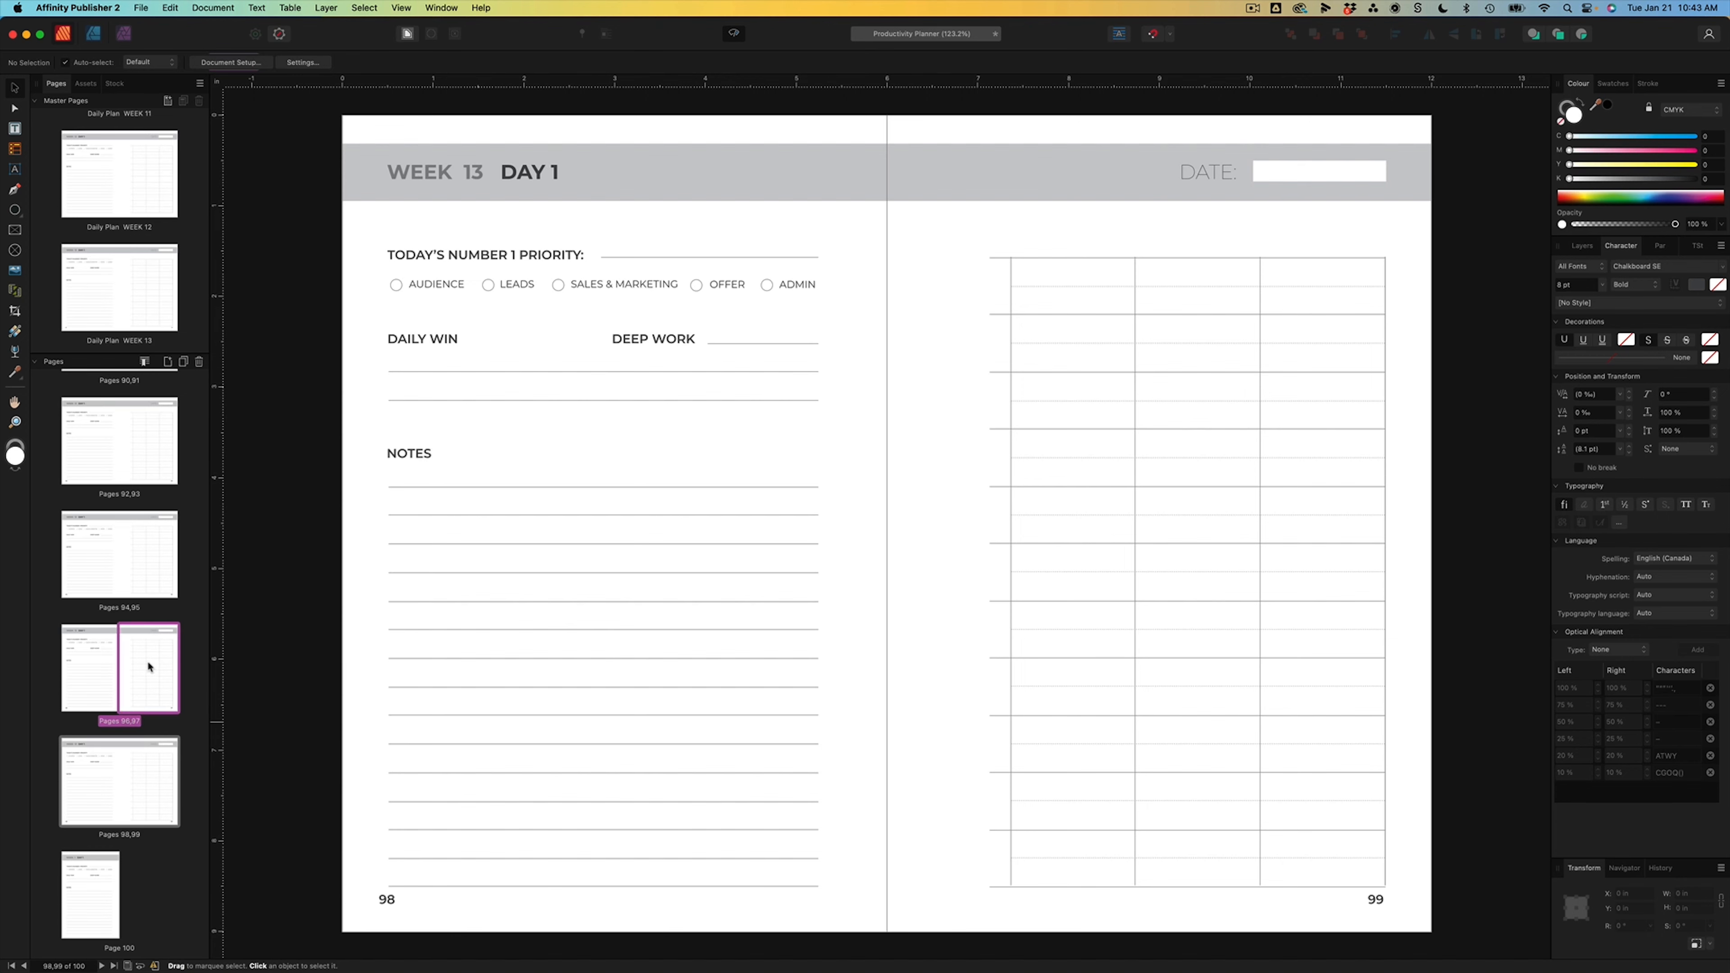
double_click(86, 665)
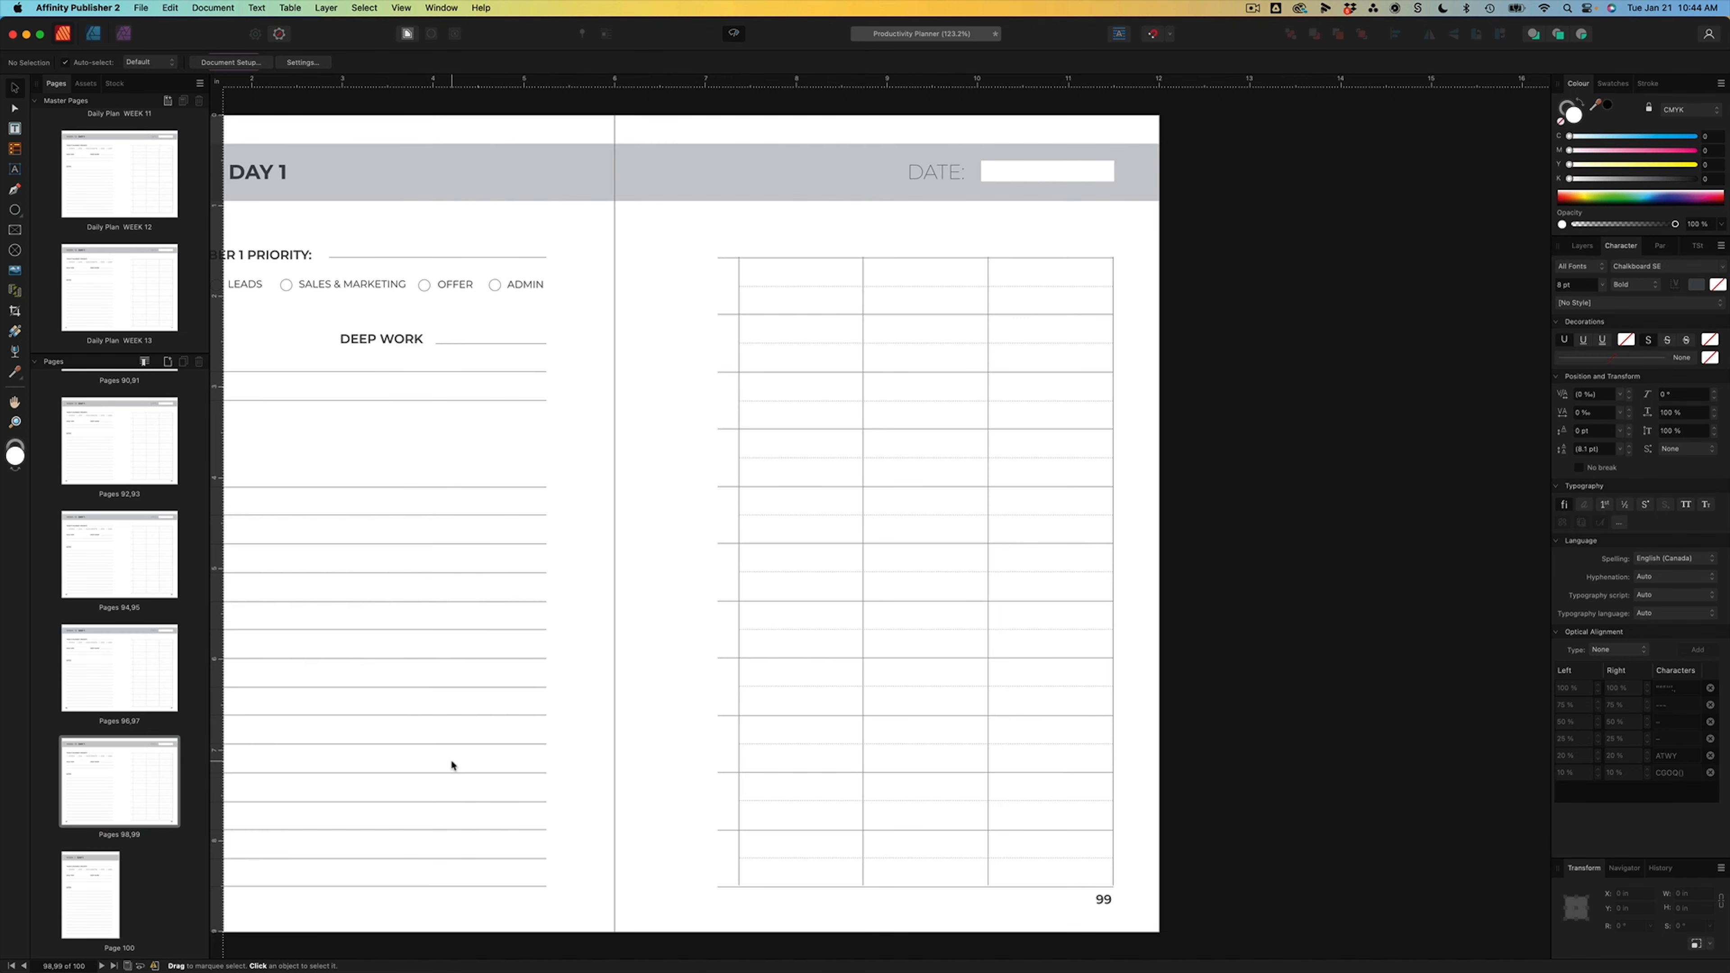
scroll(451, 763, left, 5)
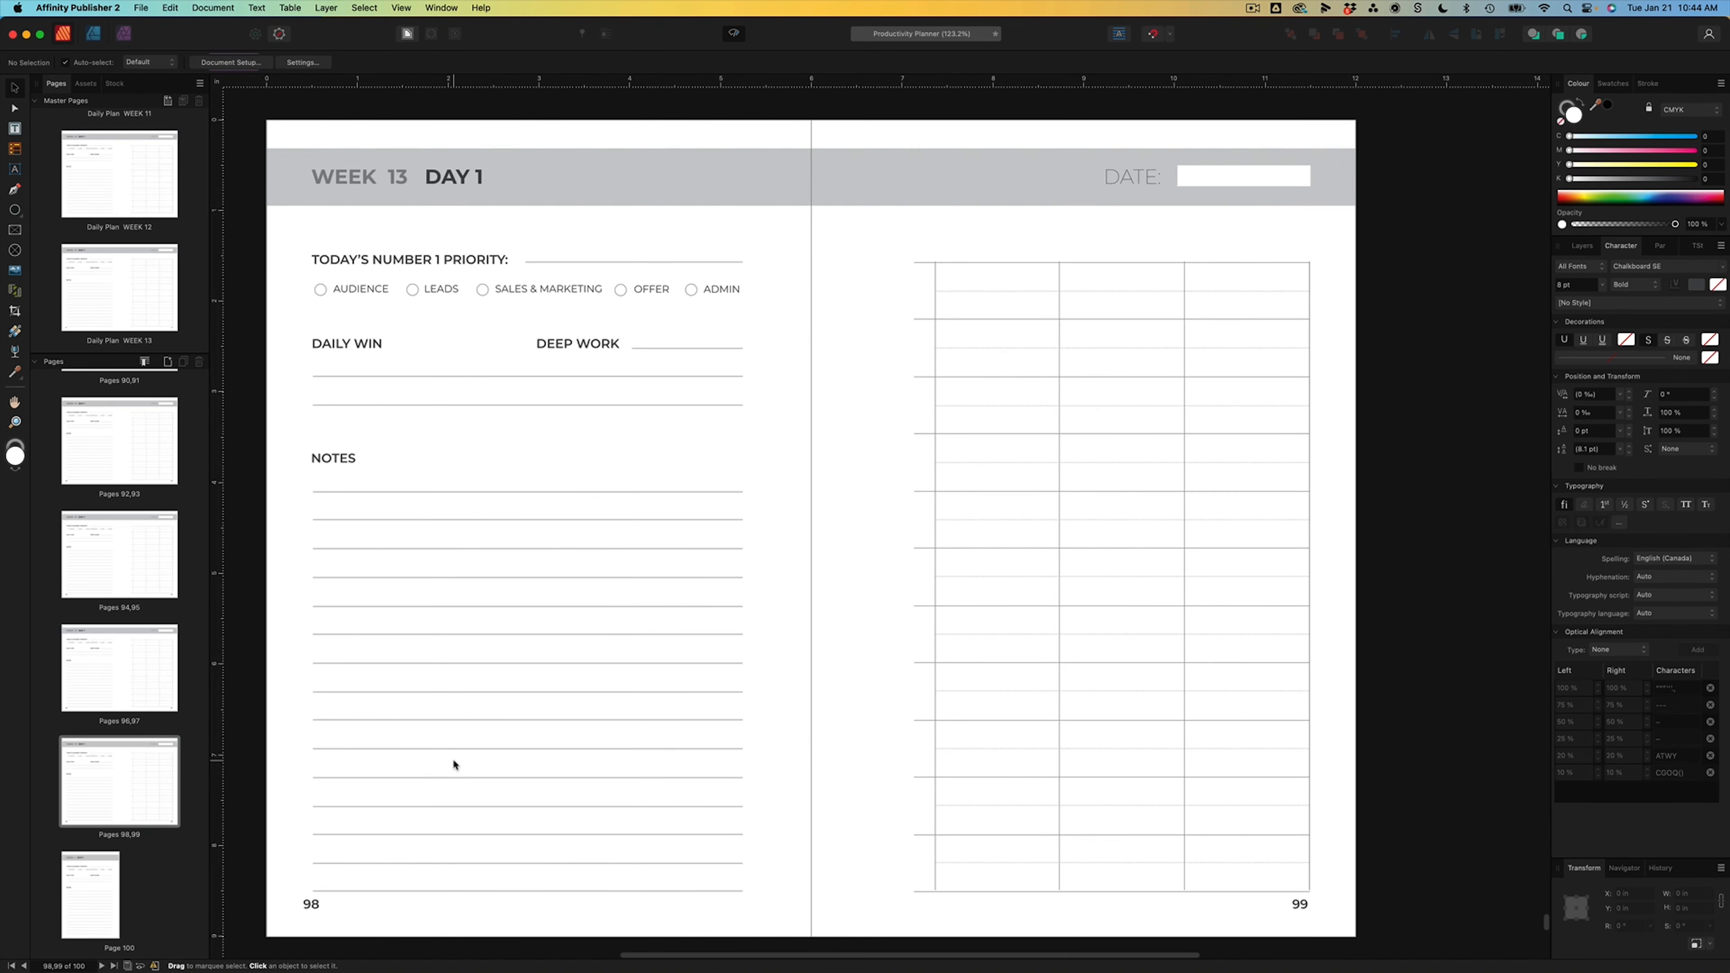
scroll(117, 252, down, 2)
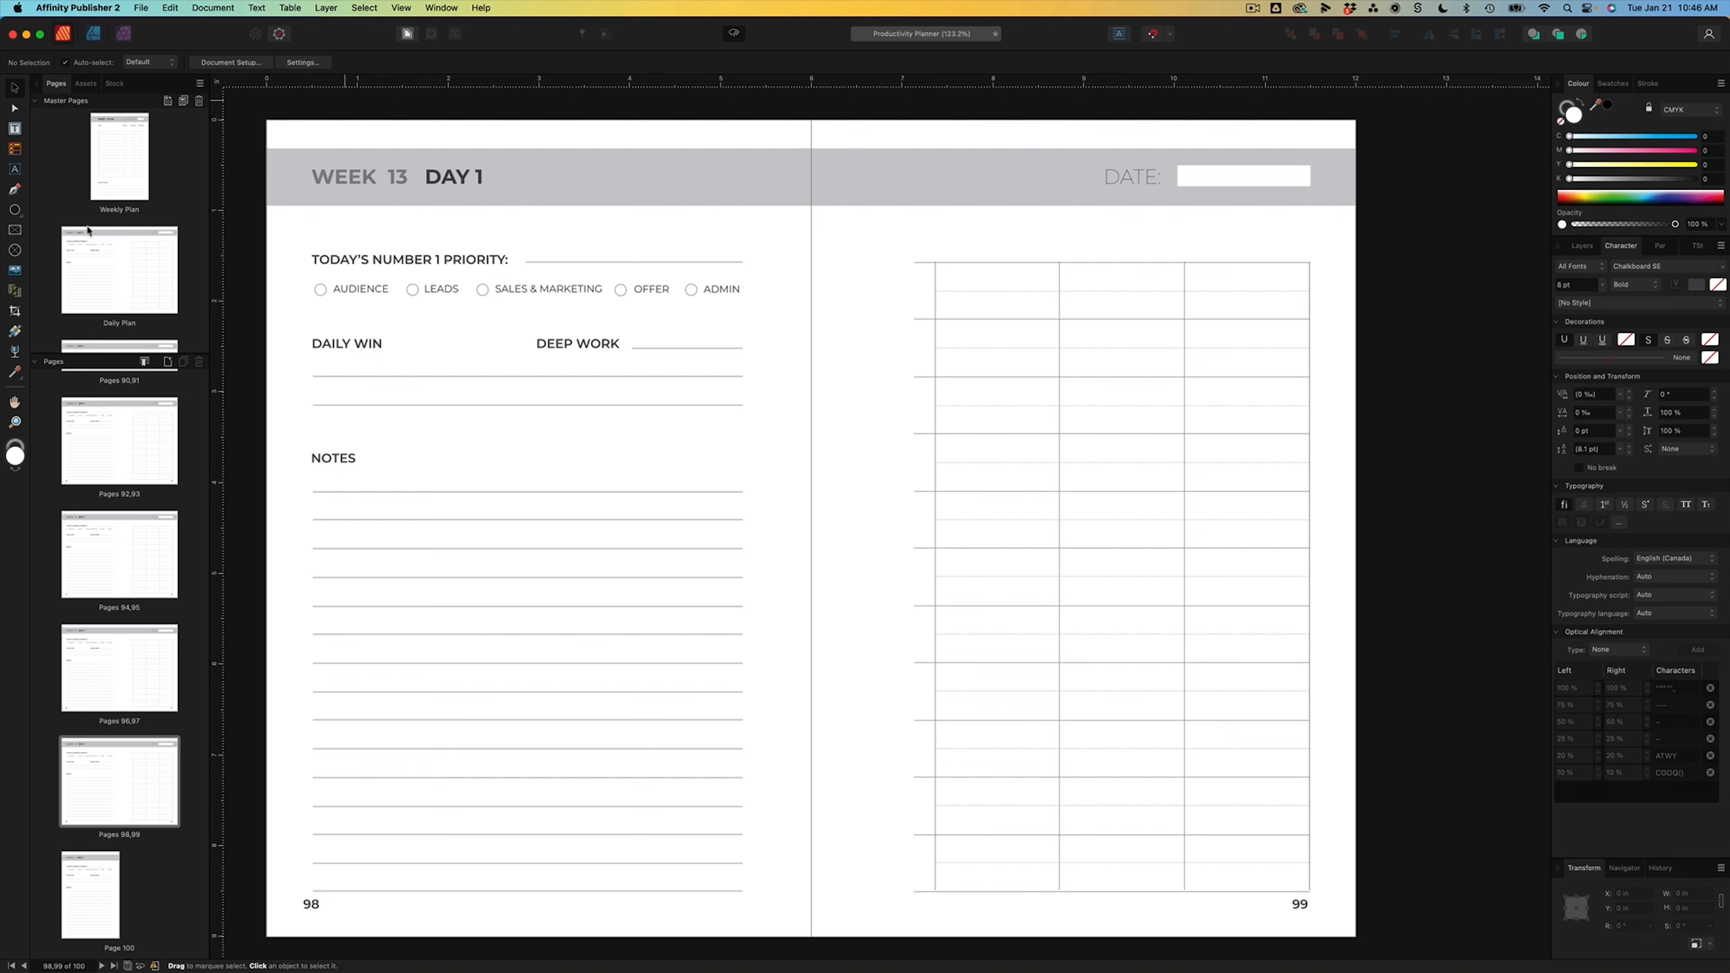
scroll(150, 280, up, 3)
click(124, 151)
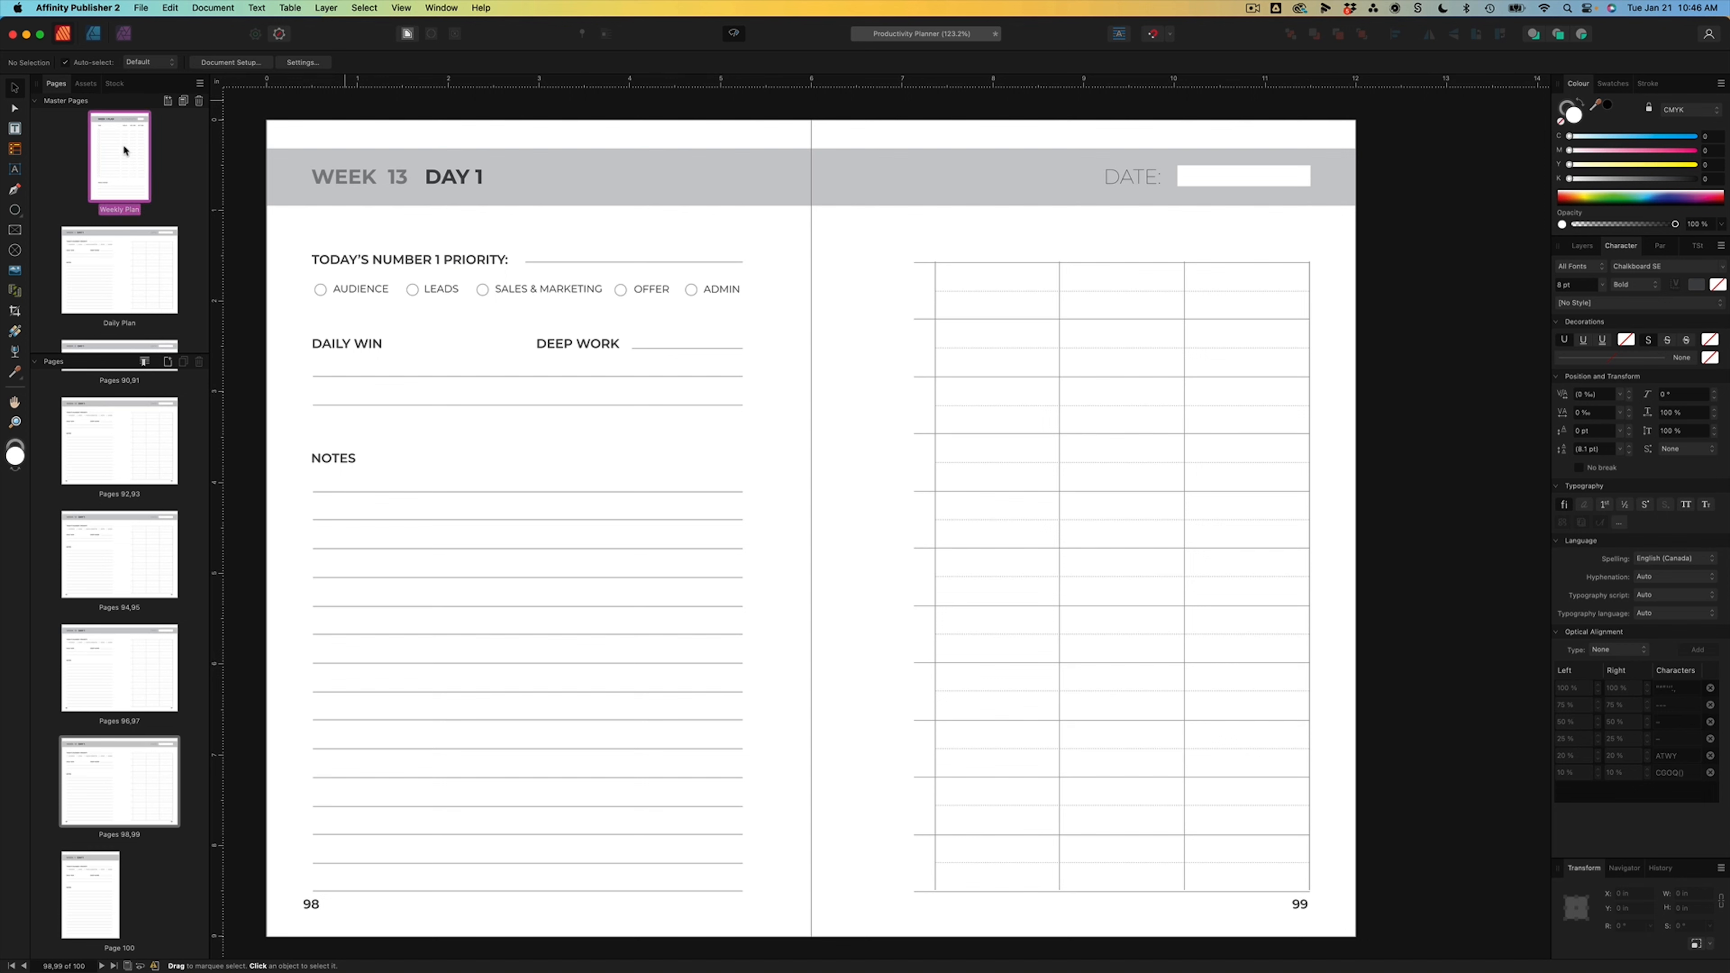
drag(124, 151, 141, 112)
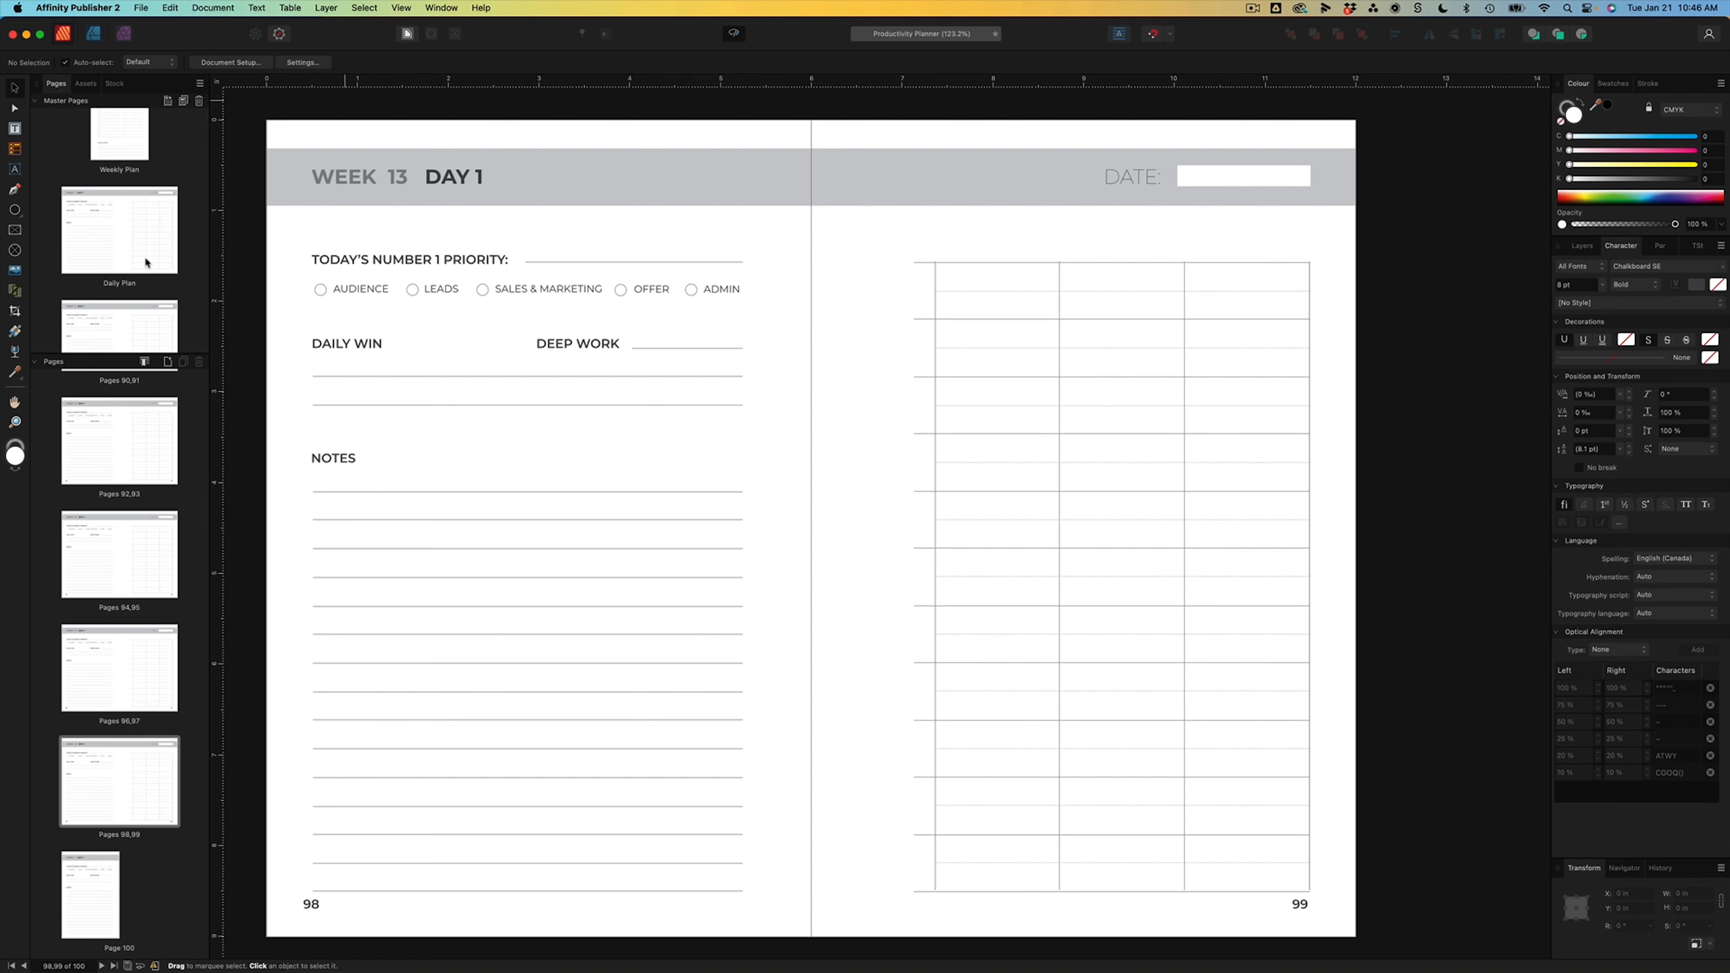
click(125, 319)
scroll(126, 325, down, 3)
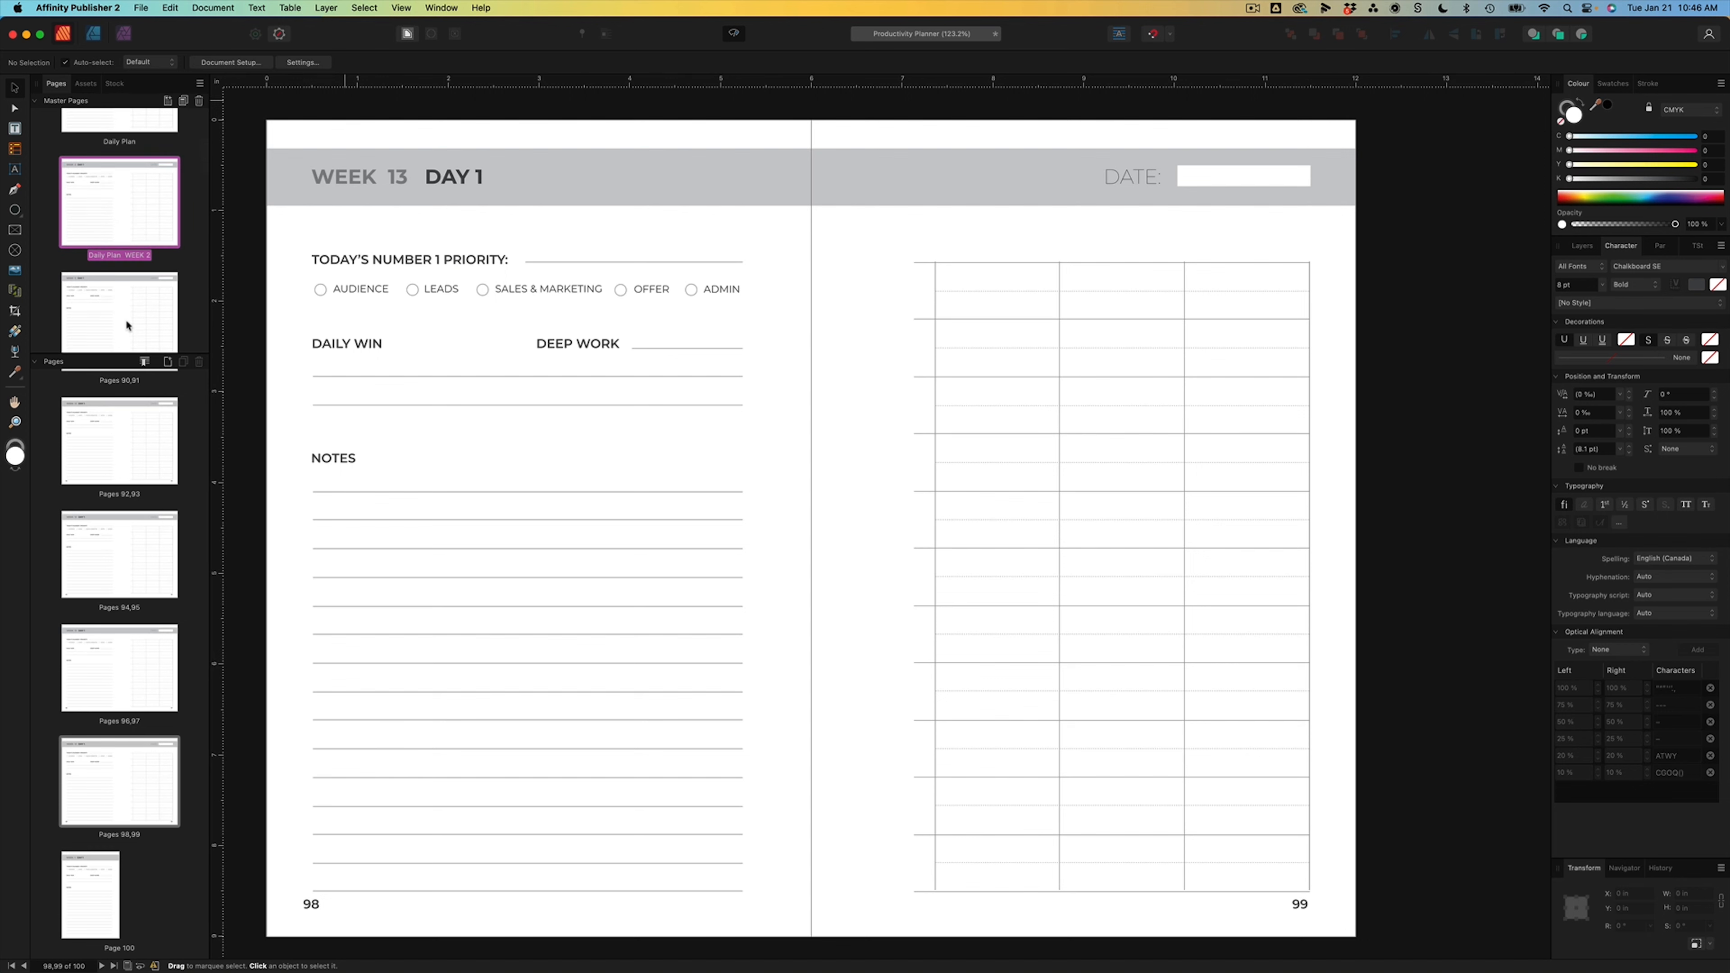
click(315, 910)
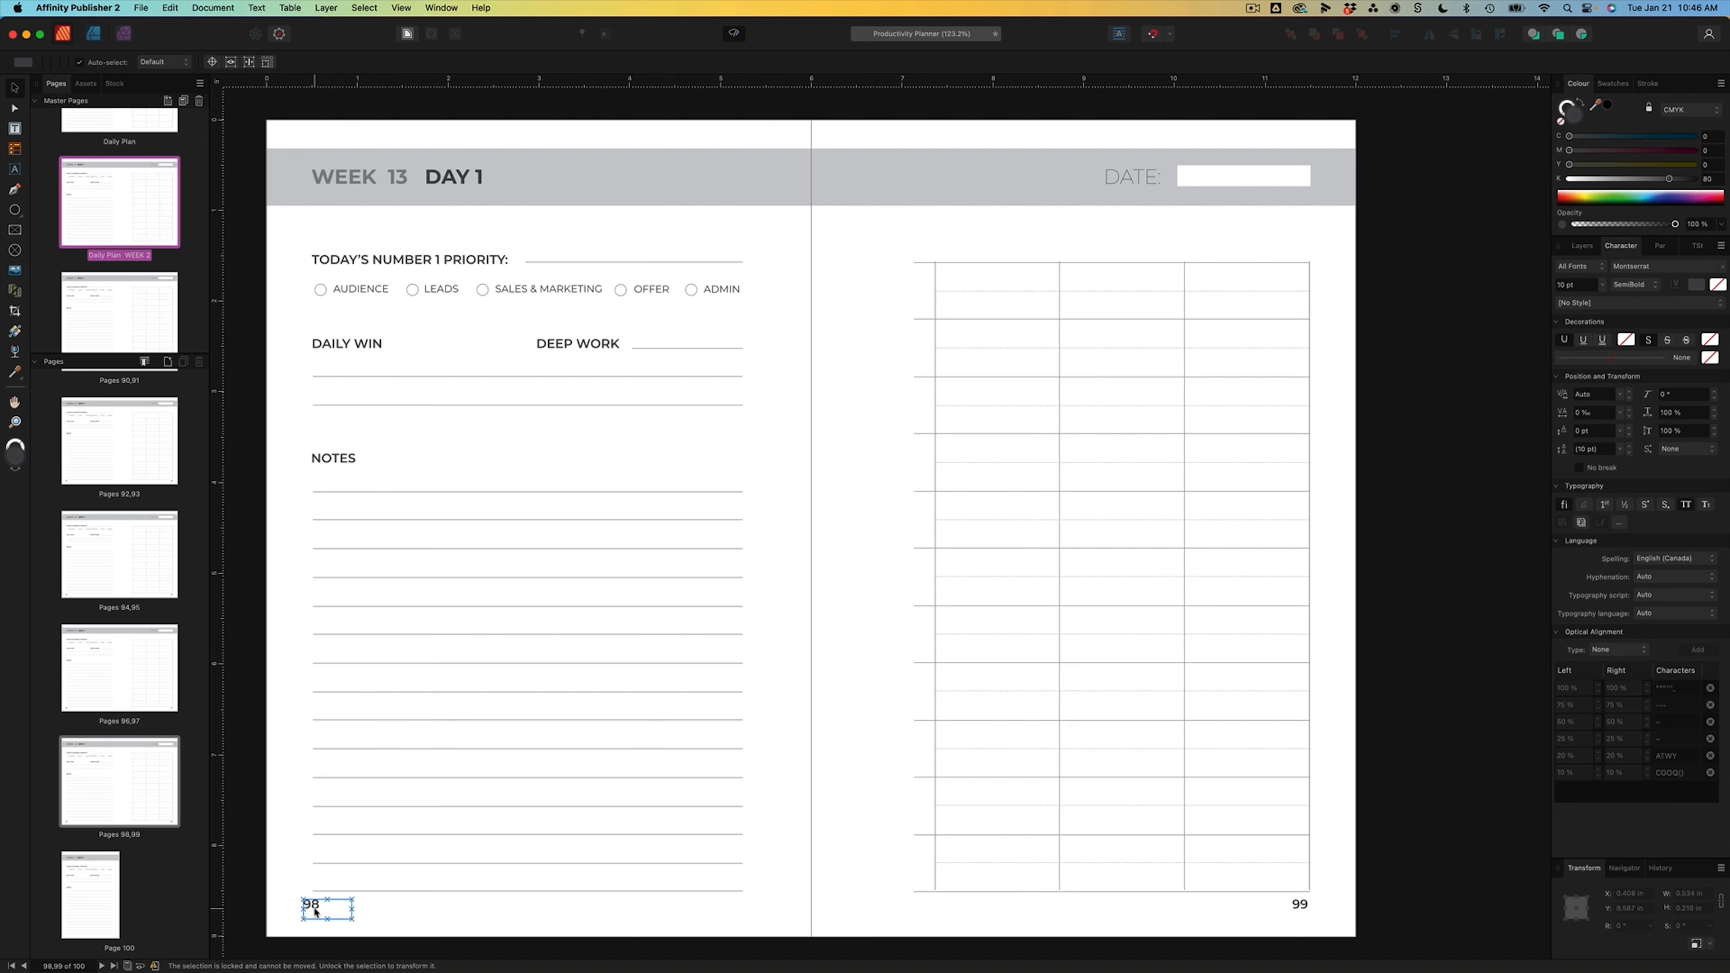
click(295, 911)
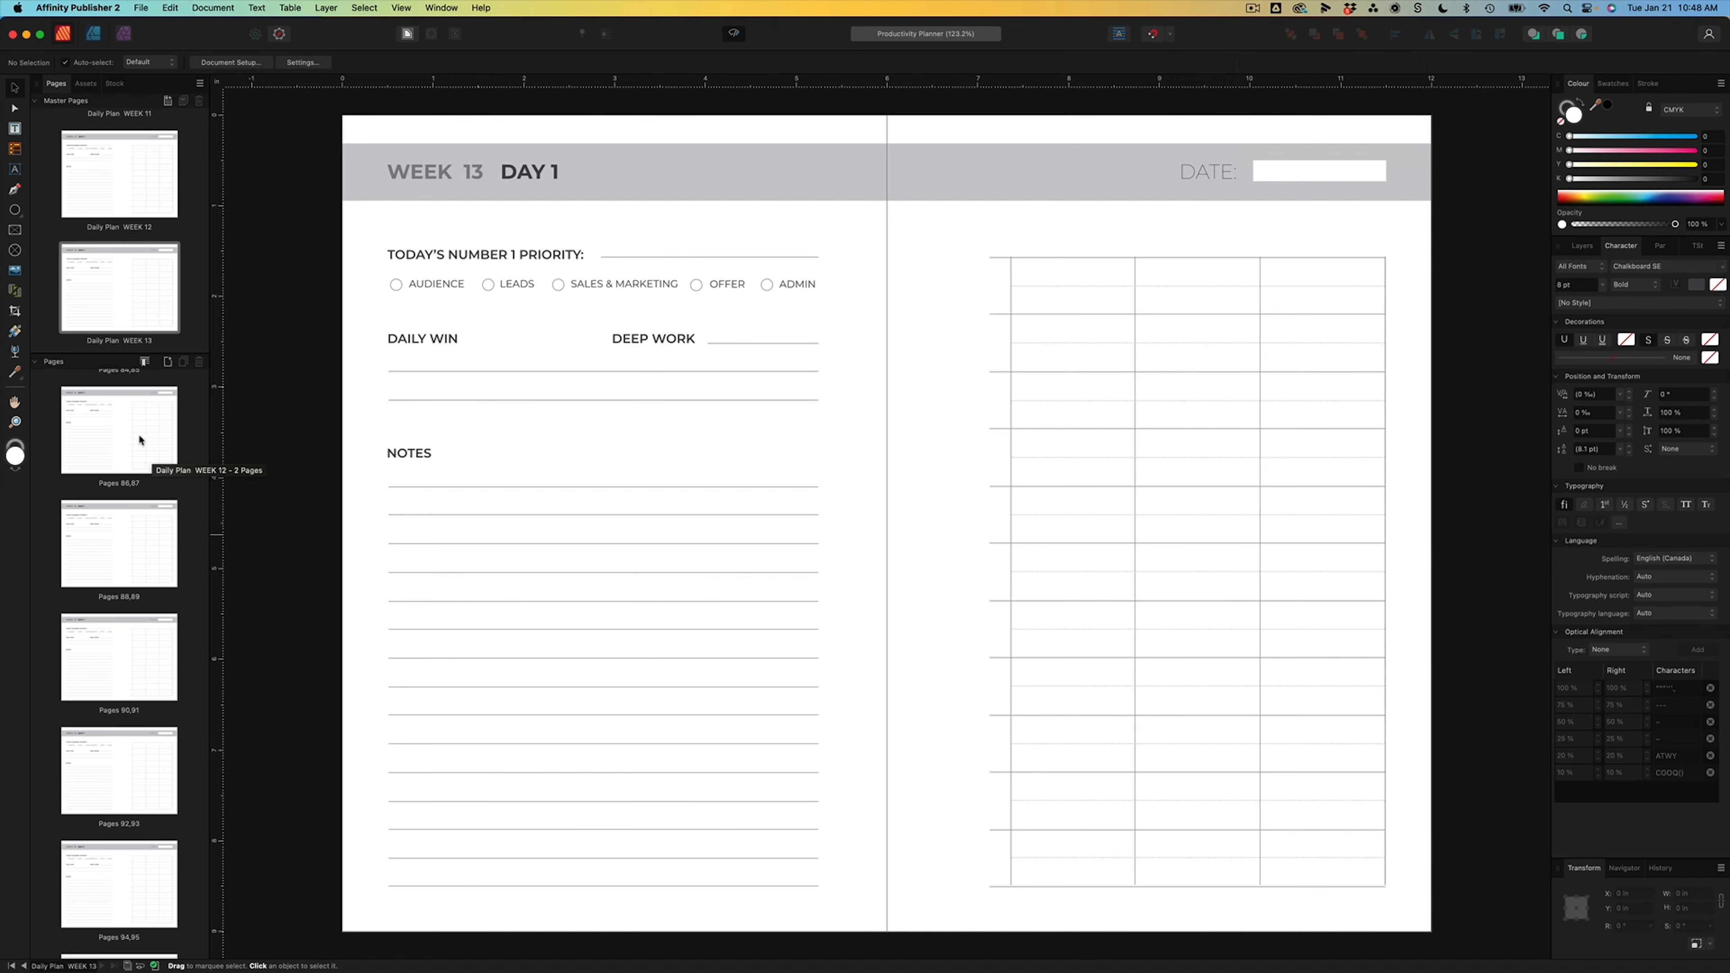
- Add 2 pages after page 37 with the master page set to None
scroll(140, 440, up, 20)
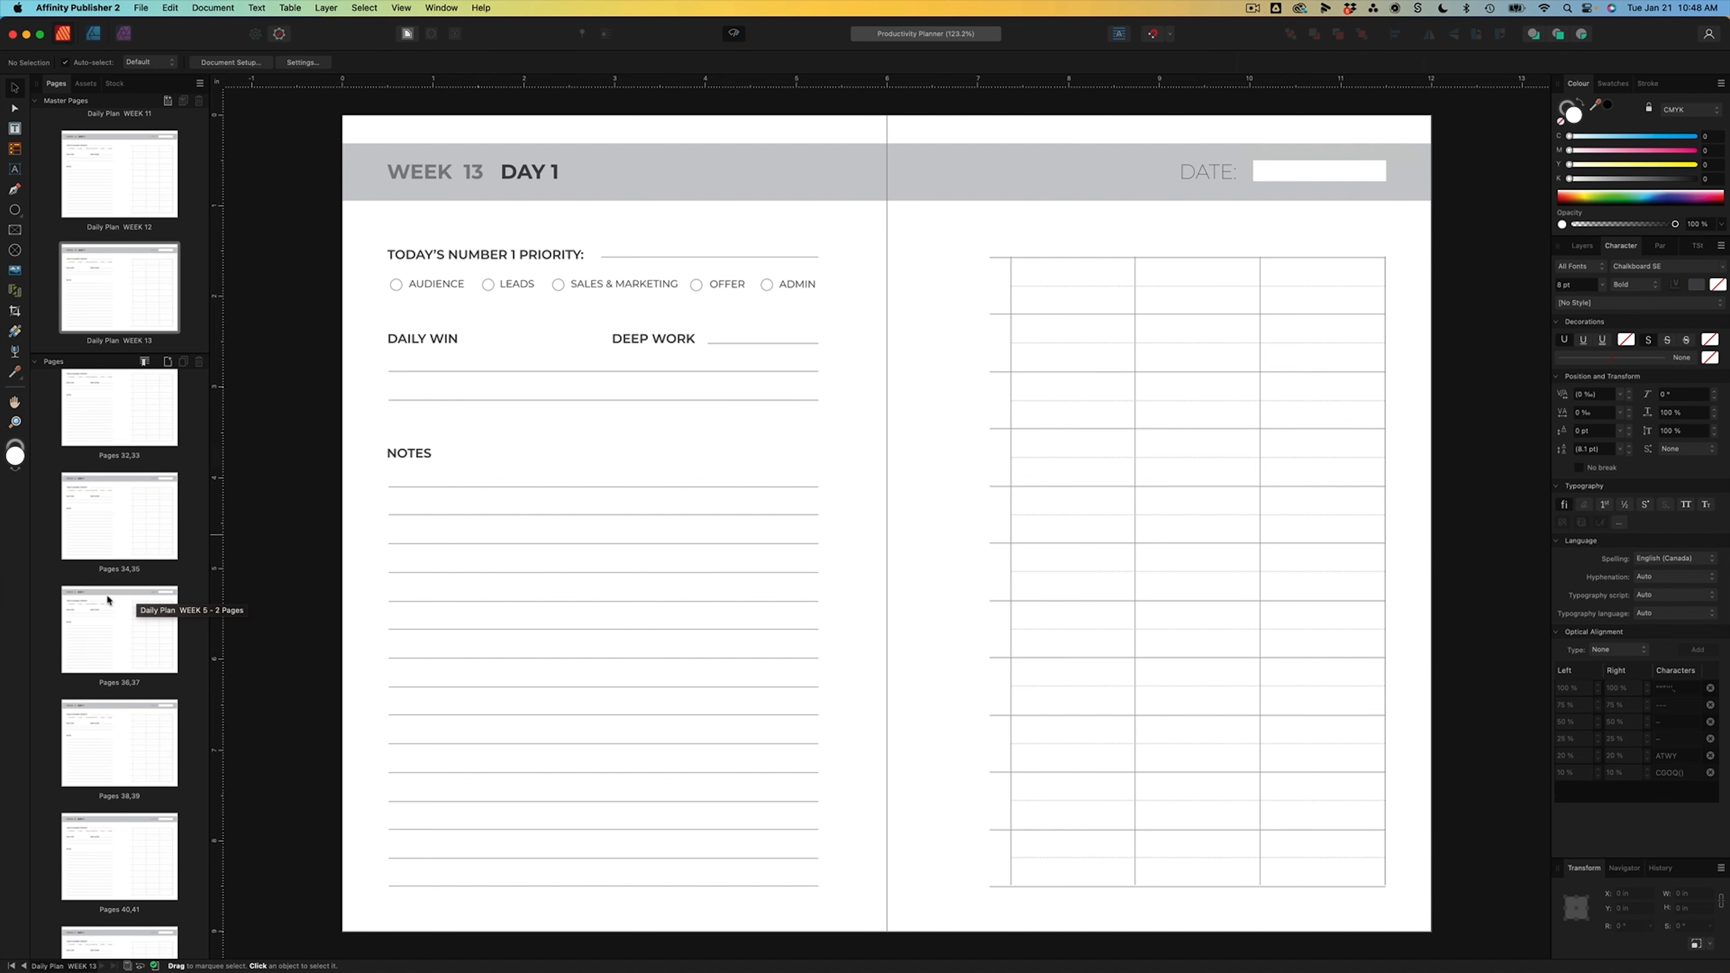
click(149, 643)
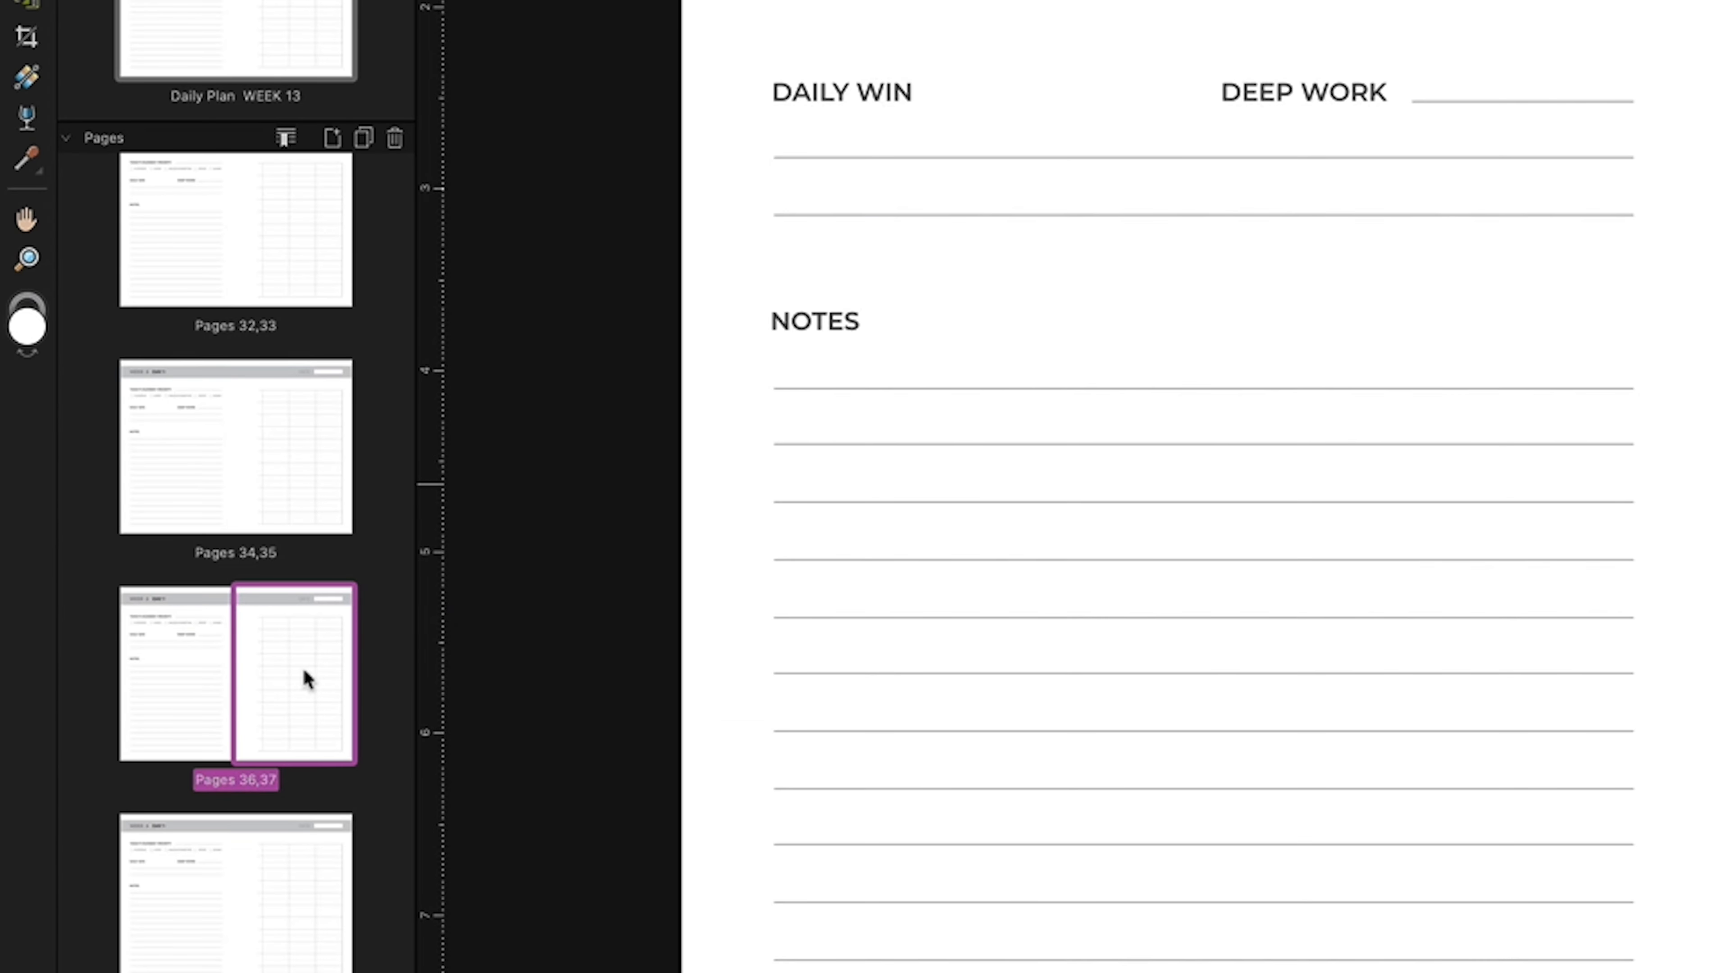
click(330, 141)
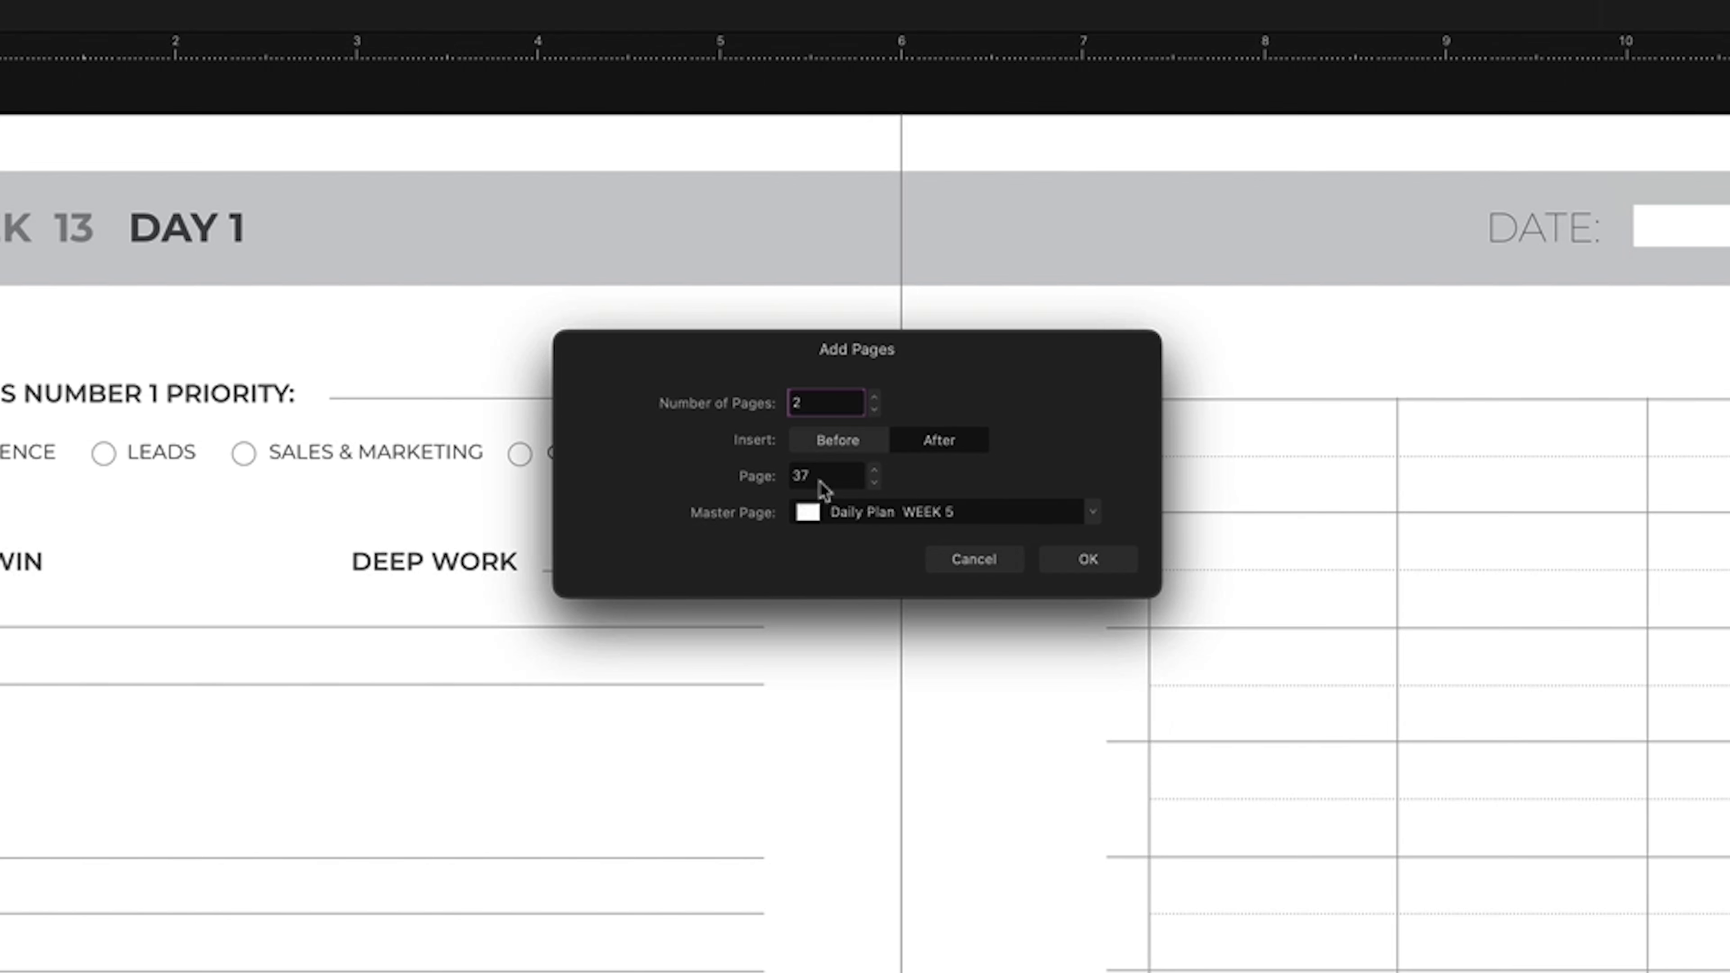
click(1091, 516)
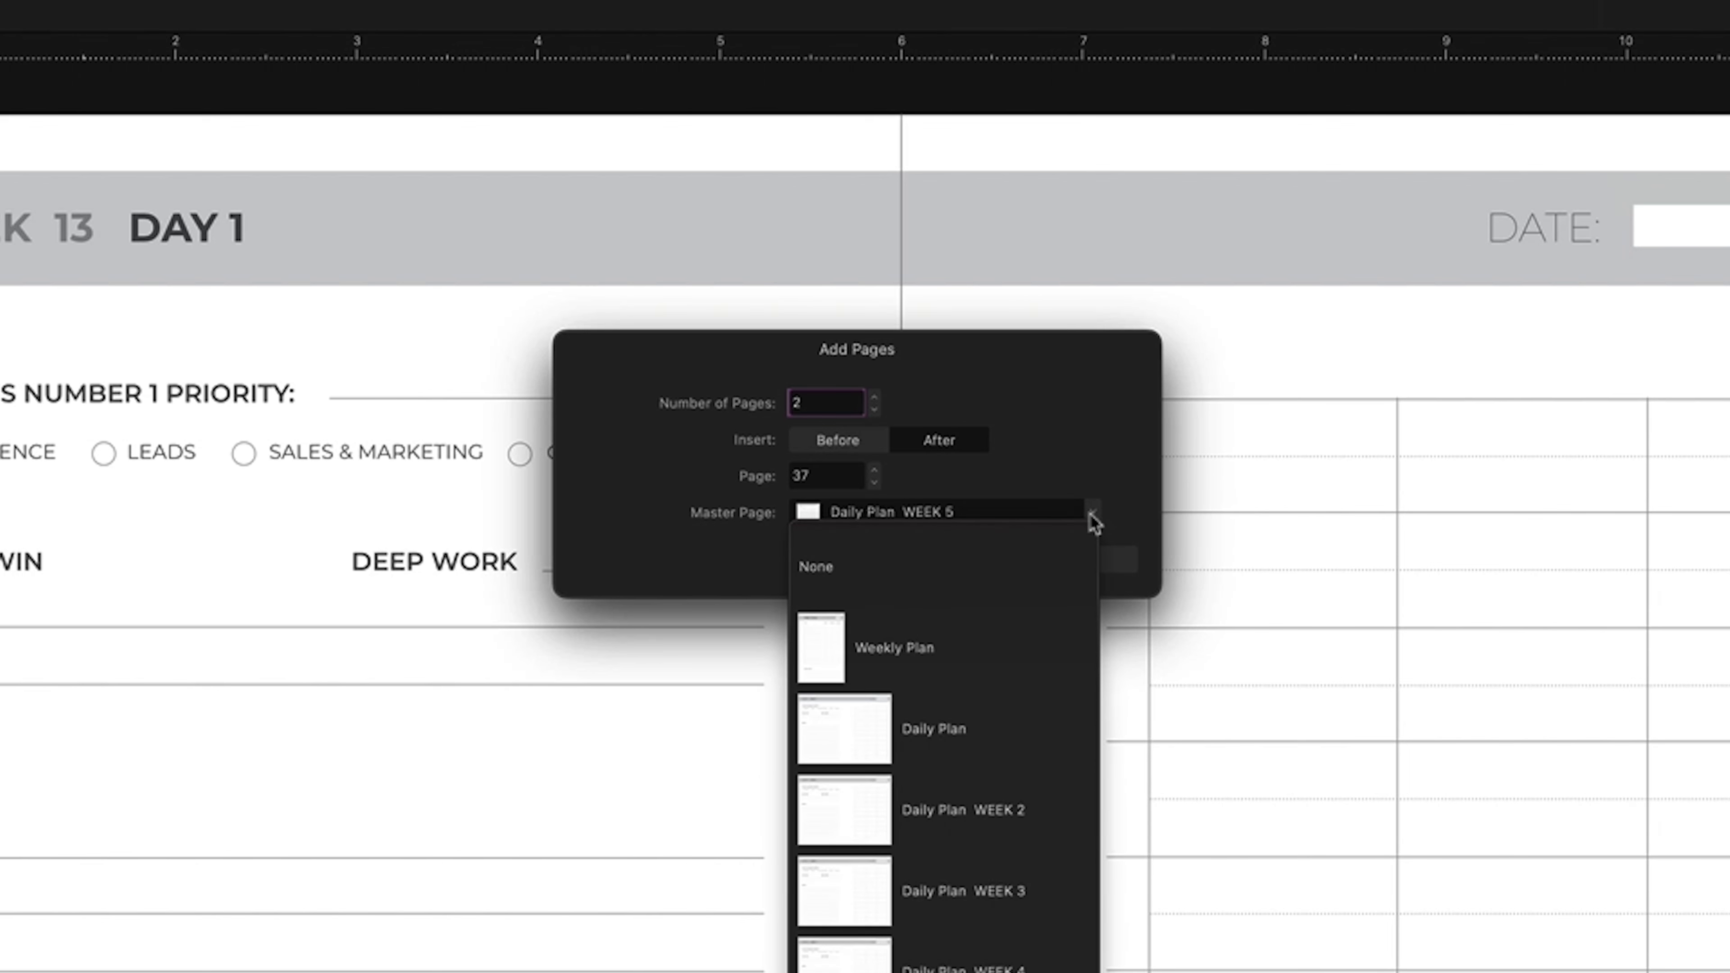
click(825, 576)
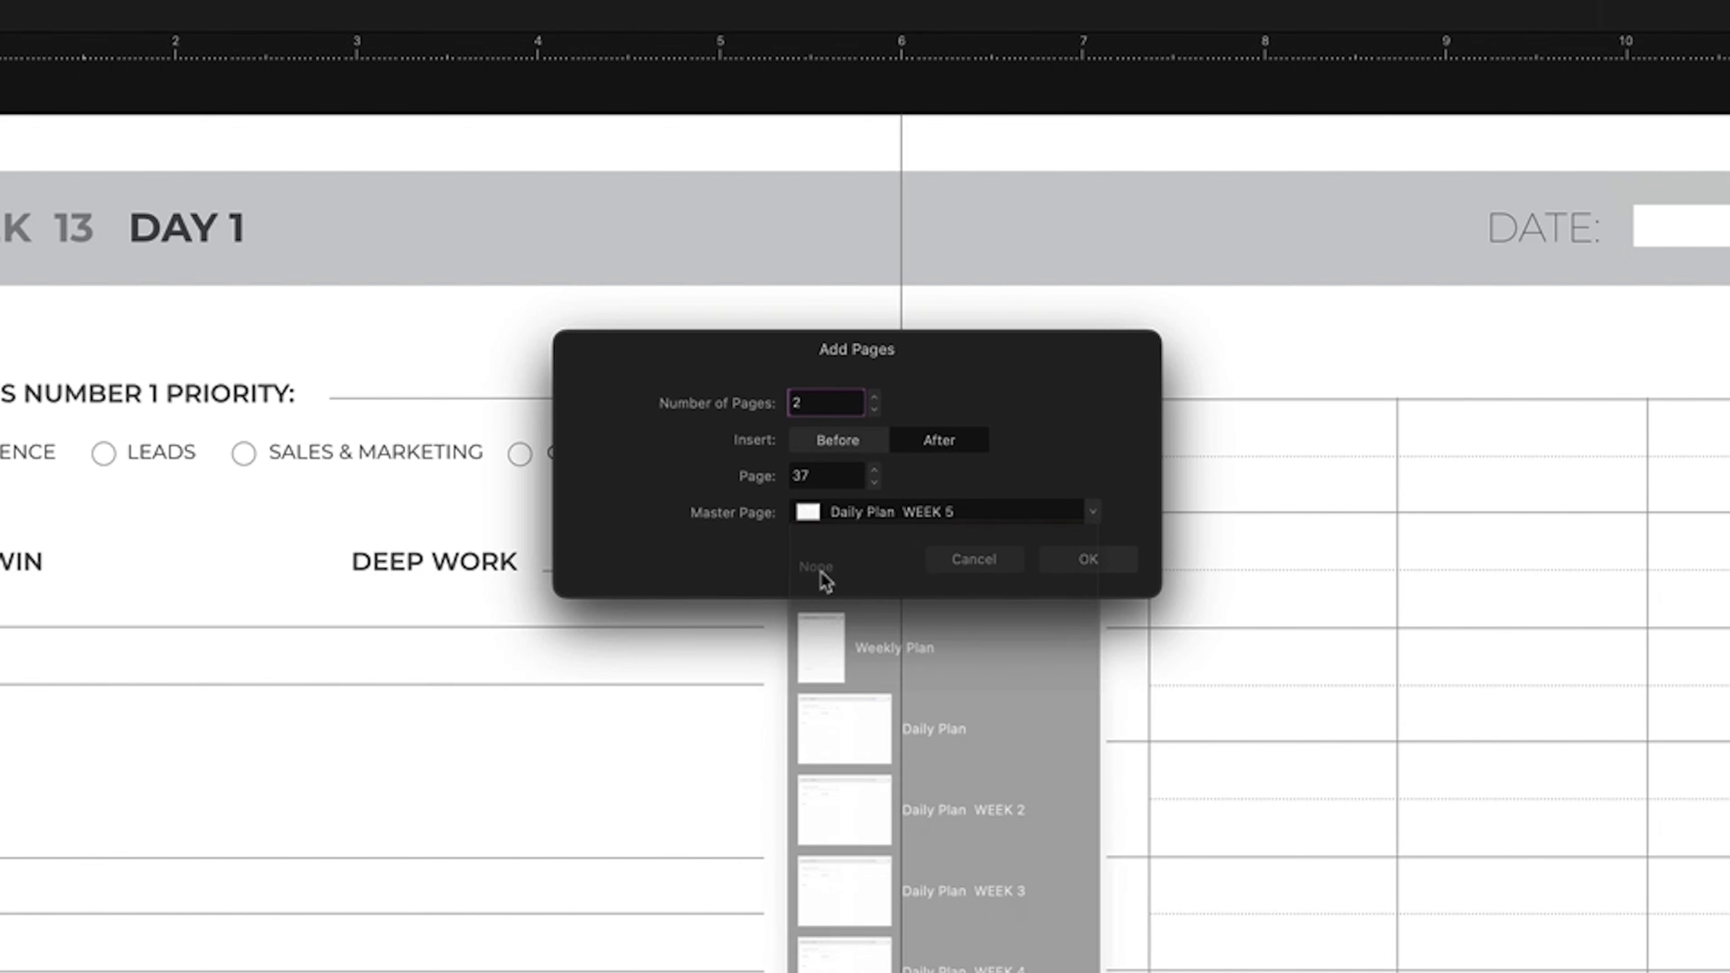
click(1087, 560)
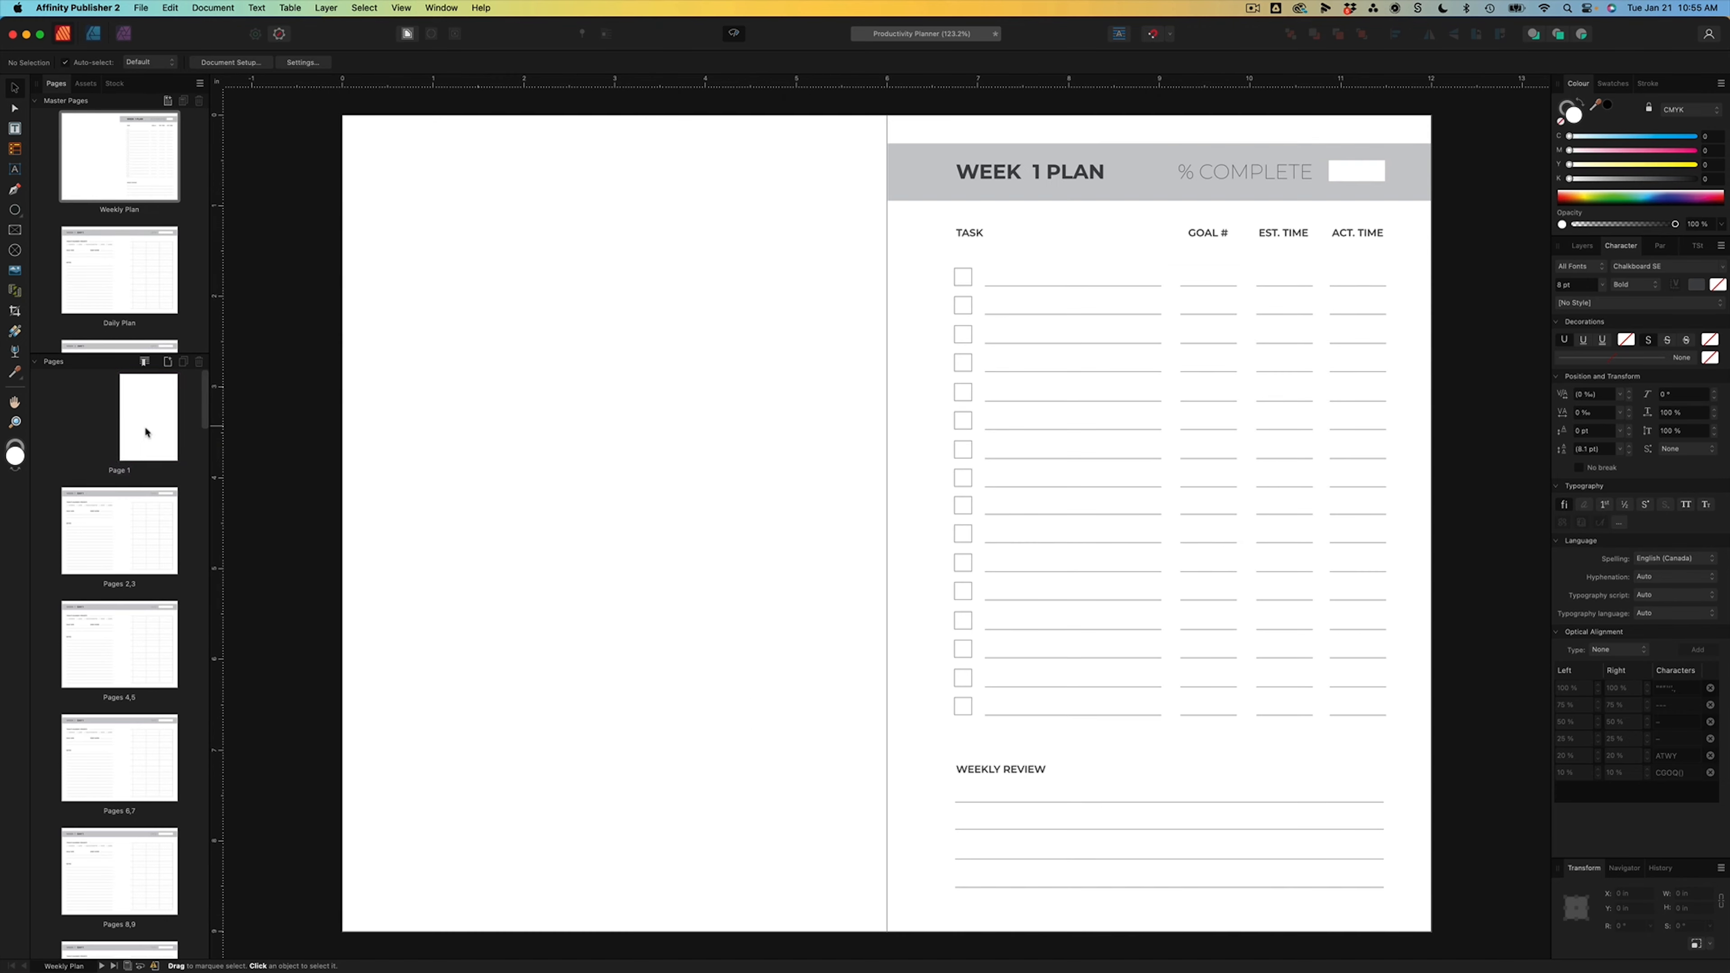
- Add 2 pages after page 1 with the Weekly Plan master applied
double_click(145, 424)
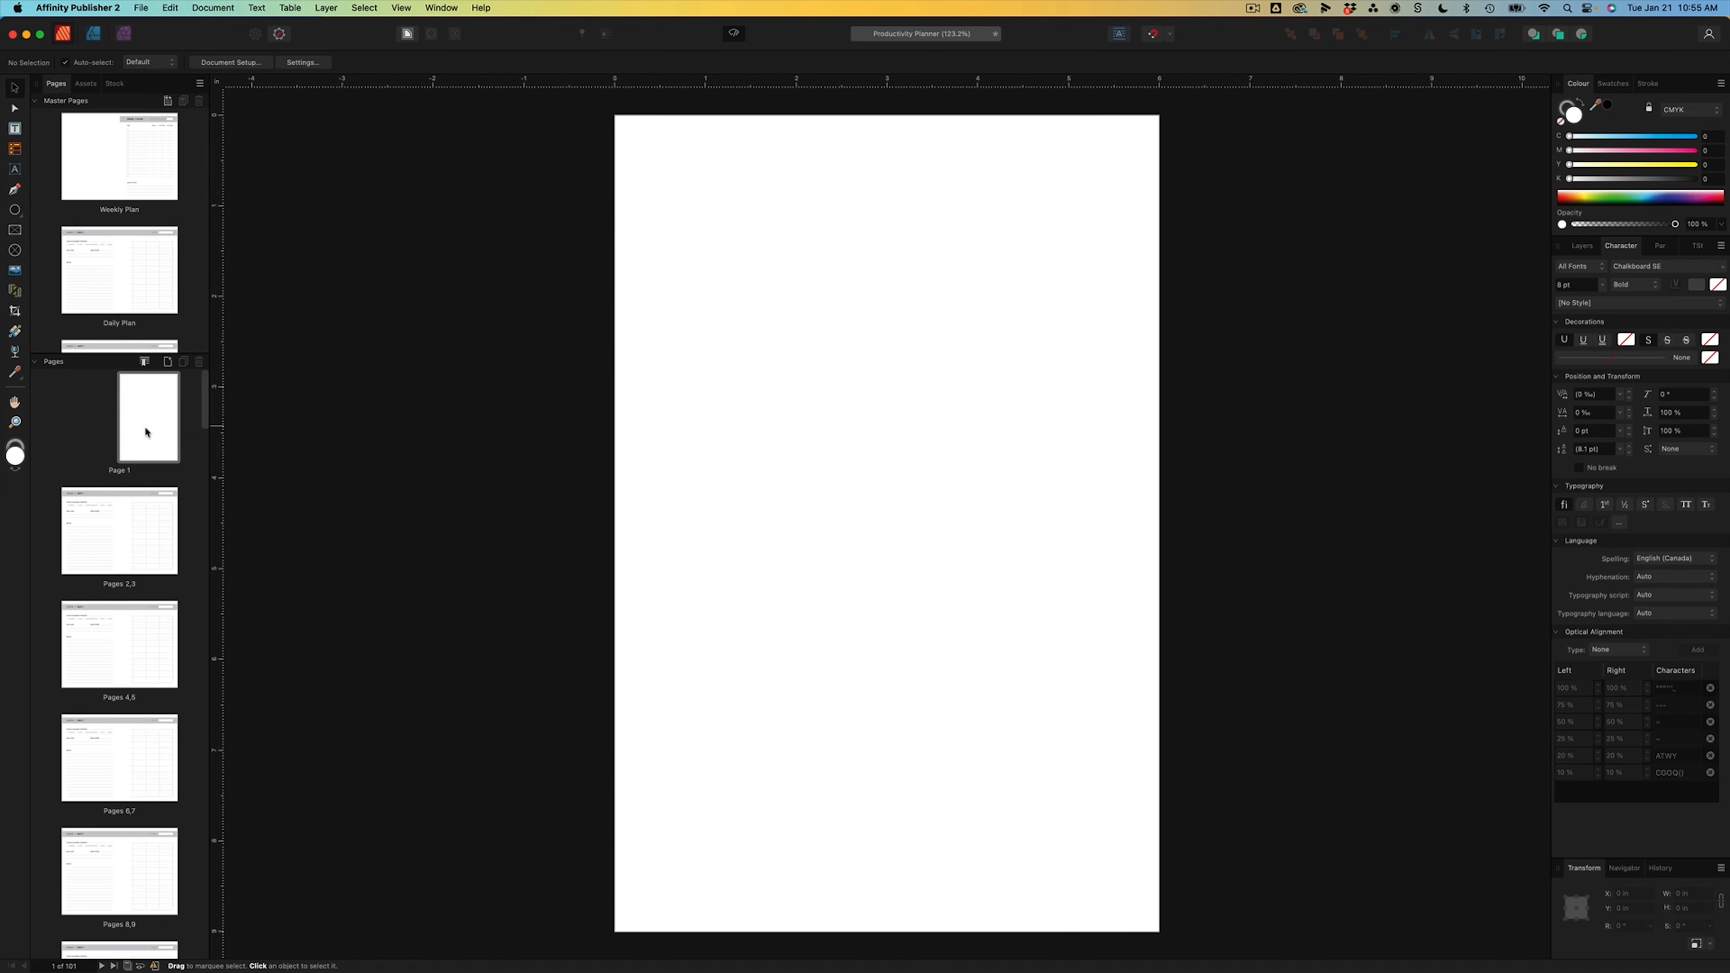
click(168, 361)
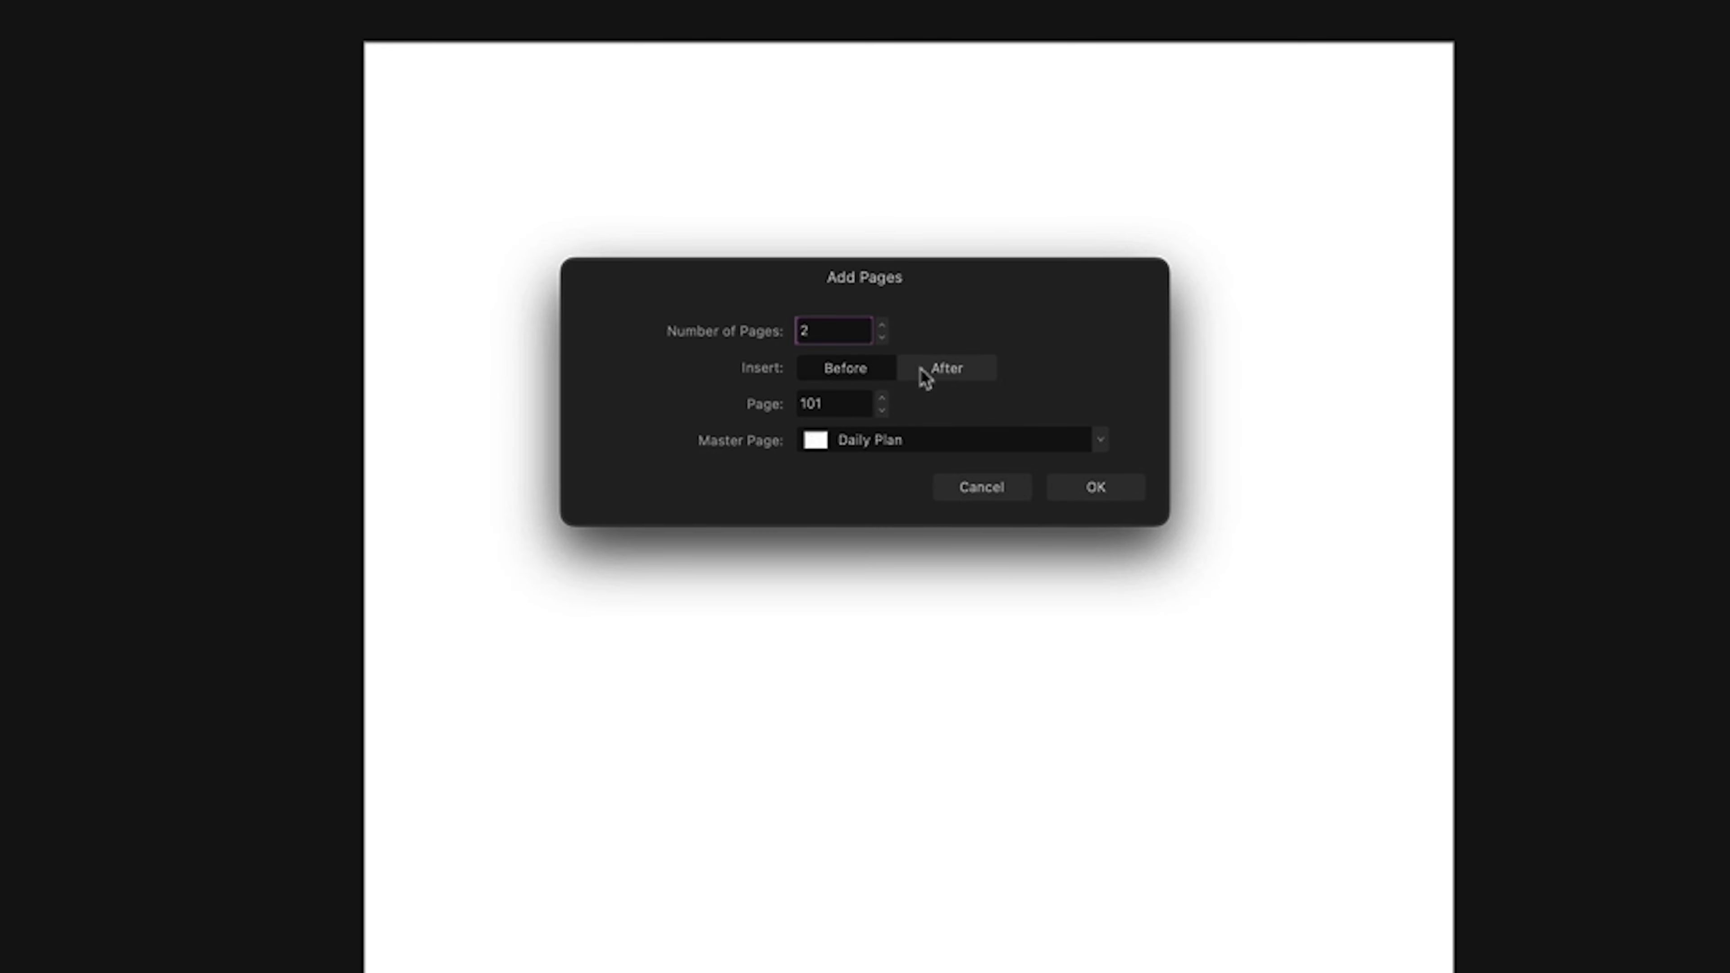
click(836, 404)
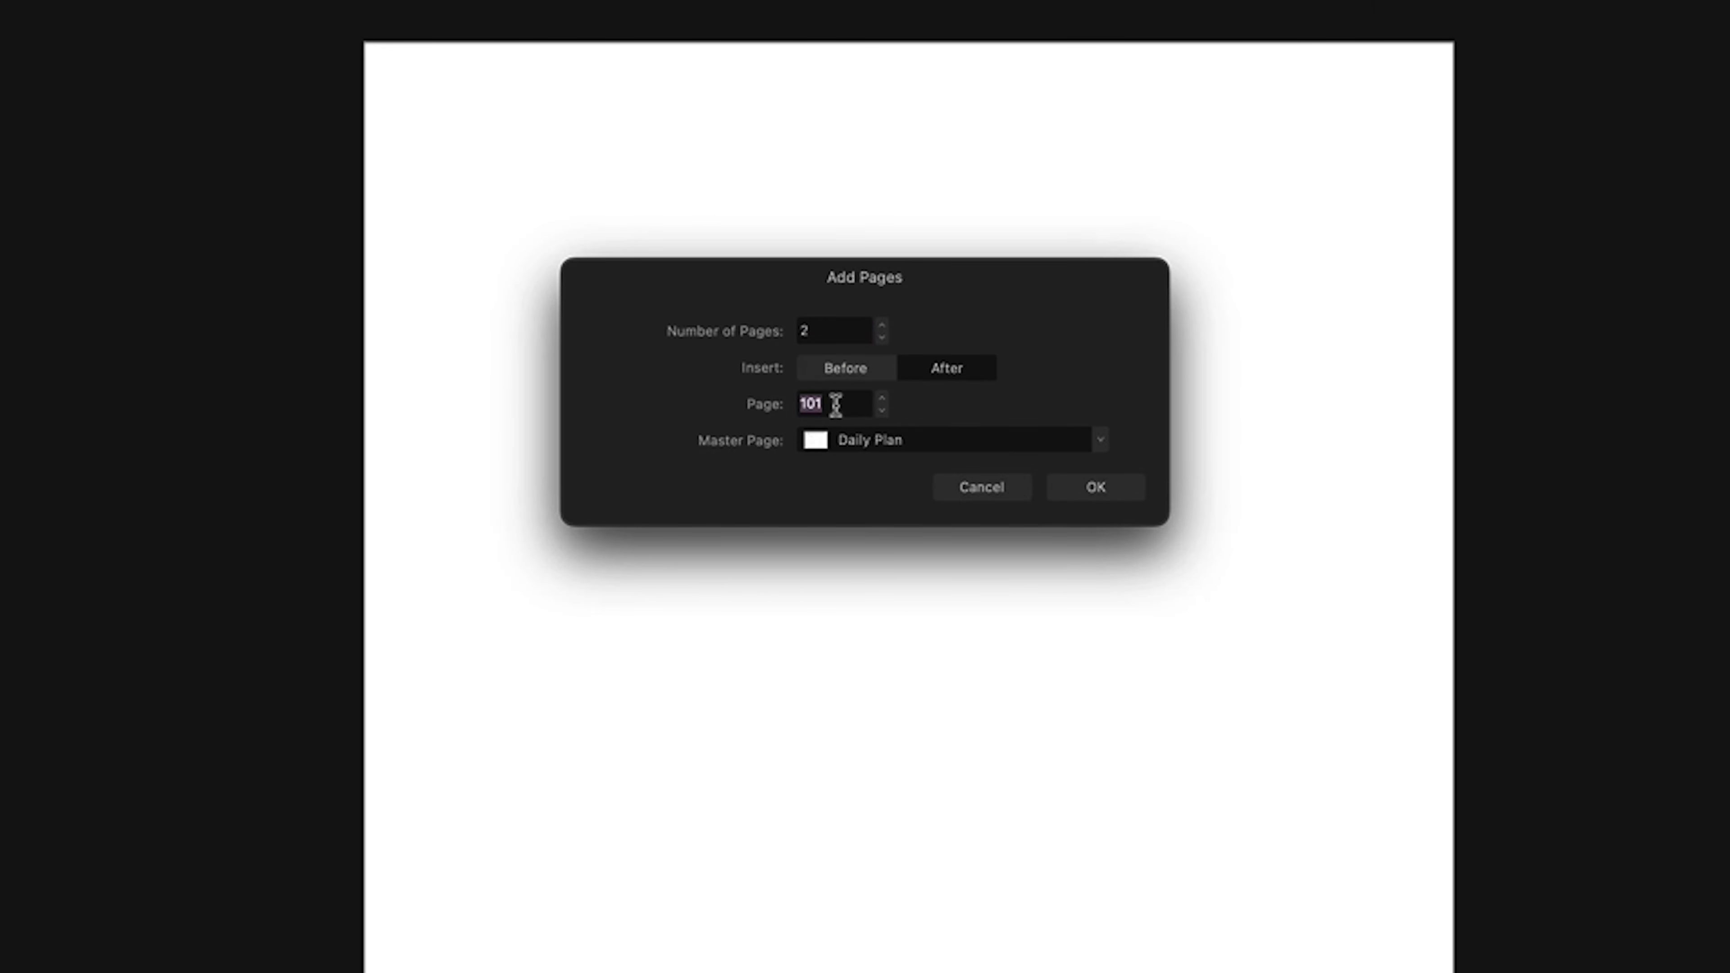
text(1)
click(1097, 448)
click(961, 580)
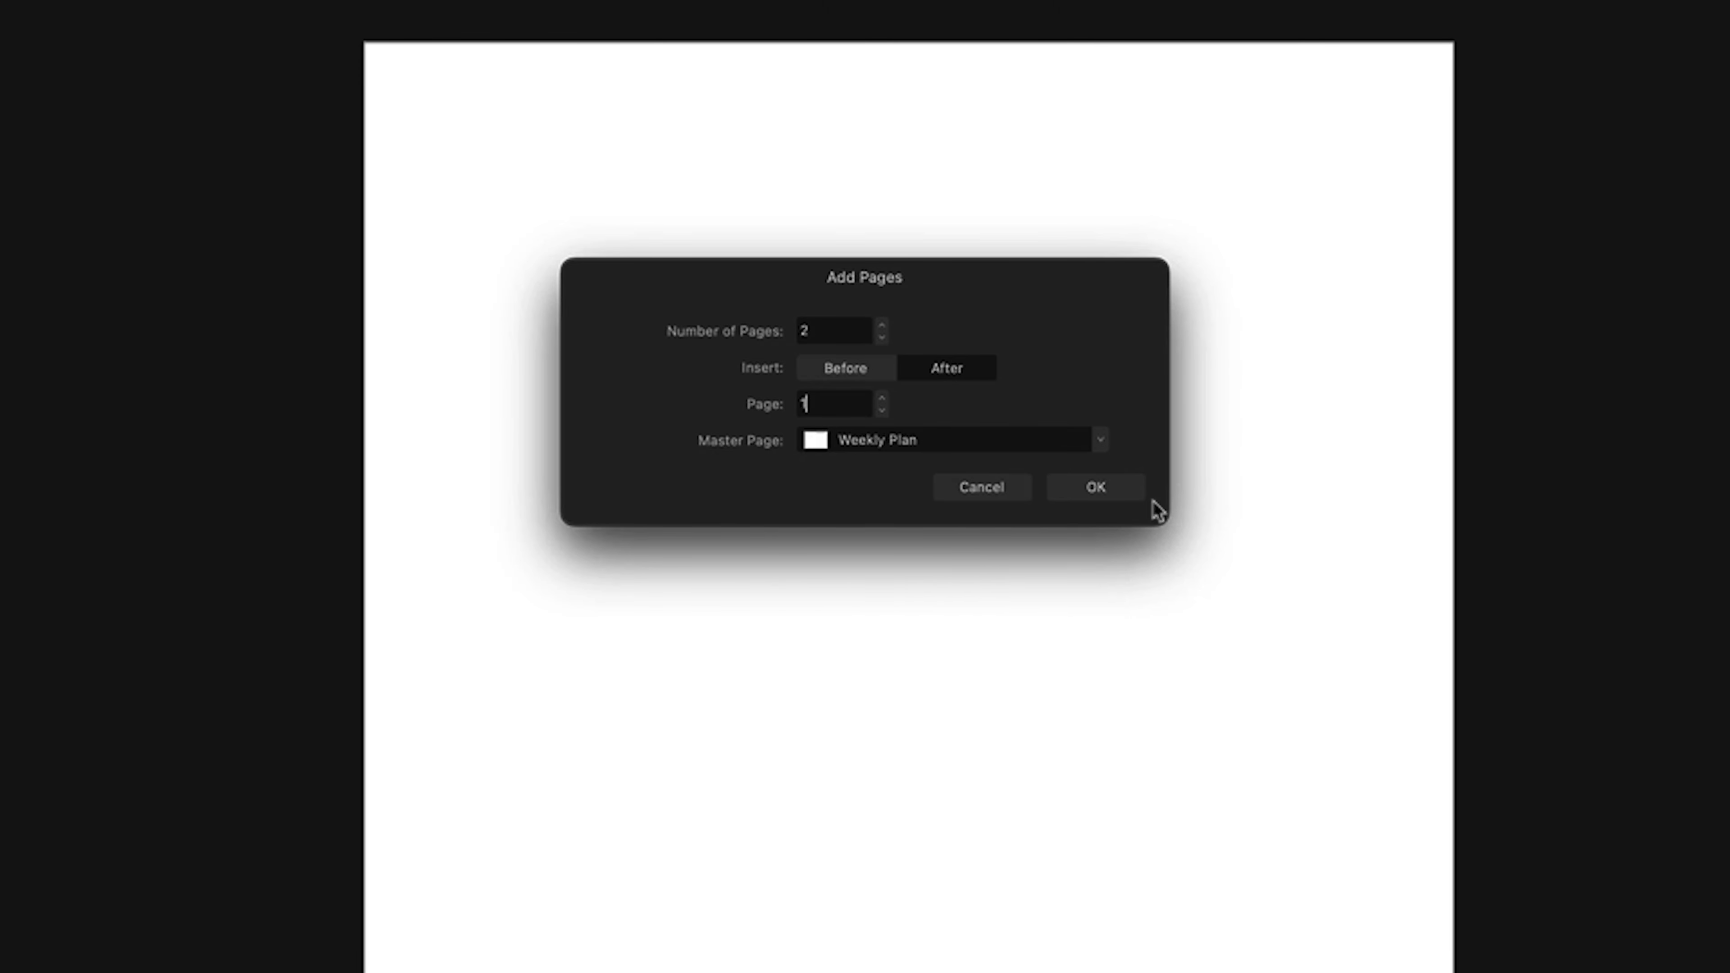
click(1110, 500)
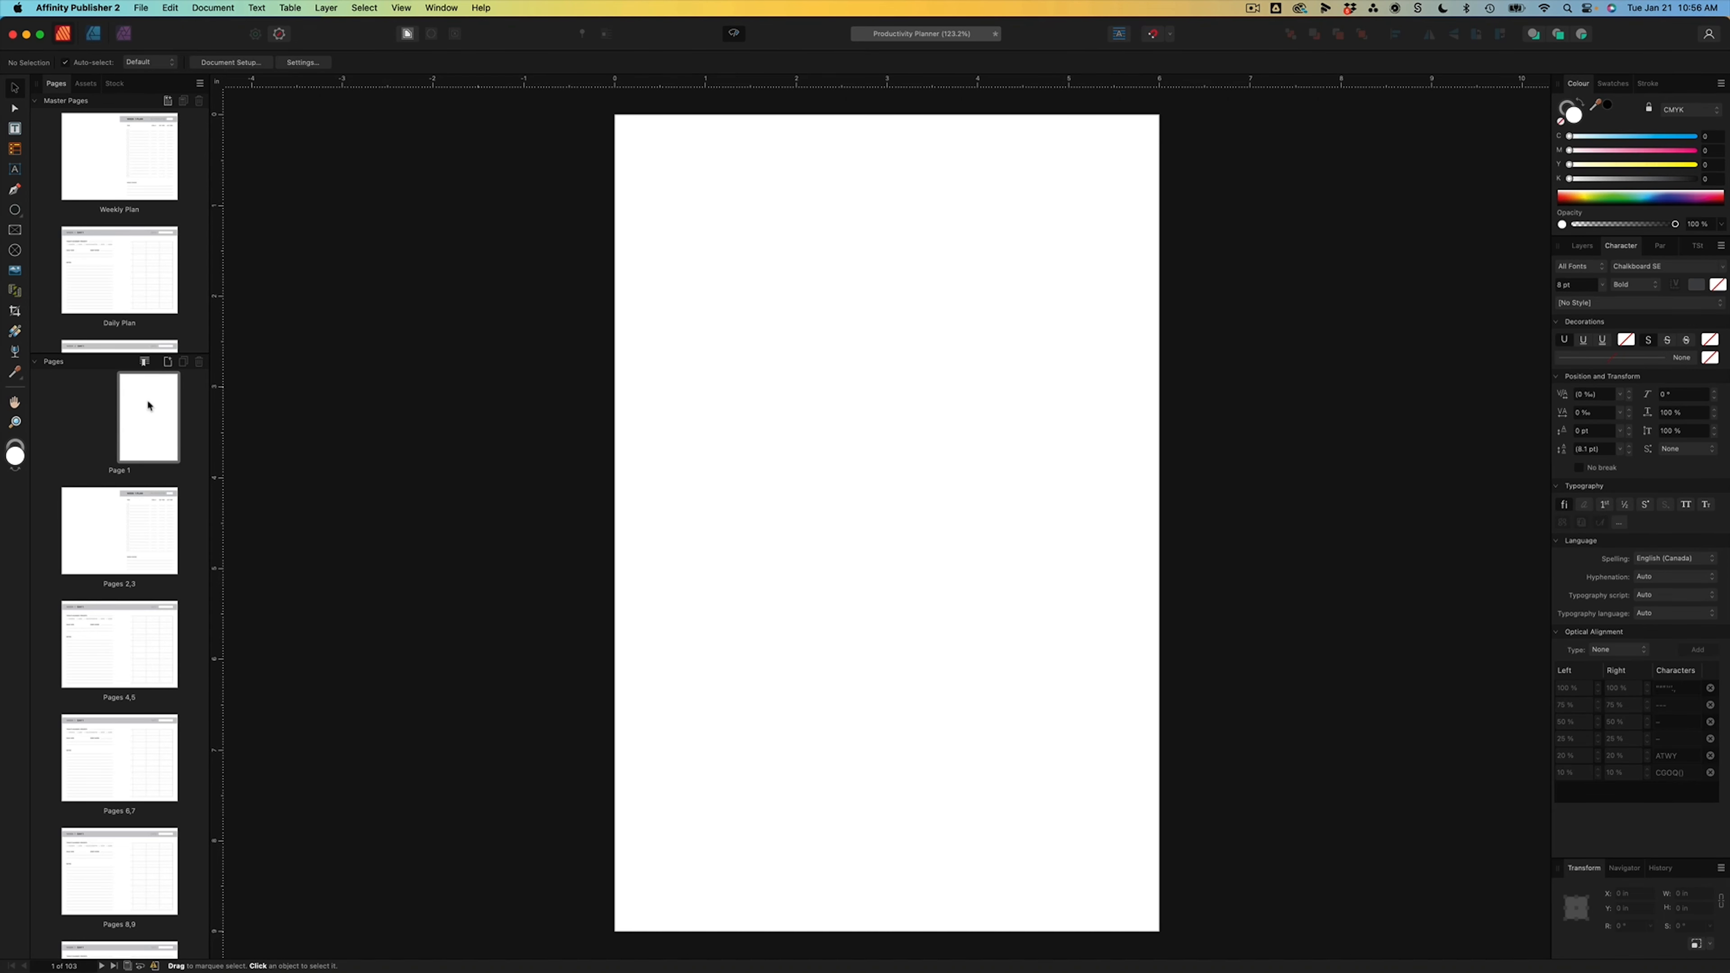
- Draw a text frame about 3.4 x 1.3 in on the upper half of page 1 containing the title PRODUCTIVITY PLANNER
click(15, 128)
drag(740, 364, 1045, 483)
text(PRODUCTIVITY PLANNER)
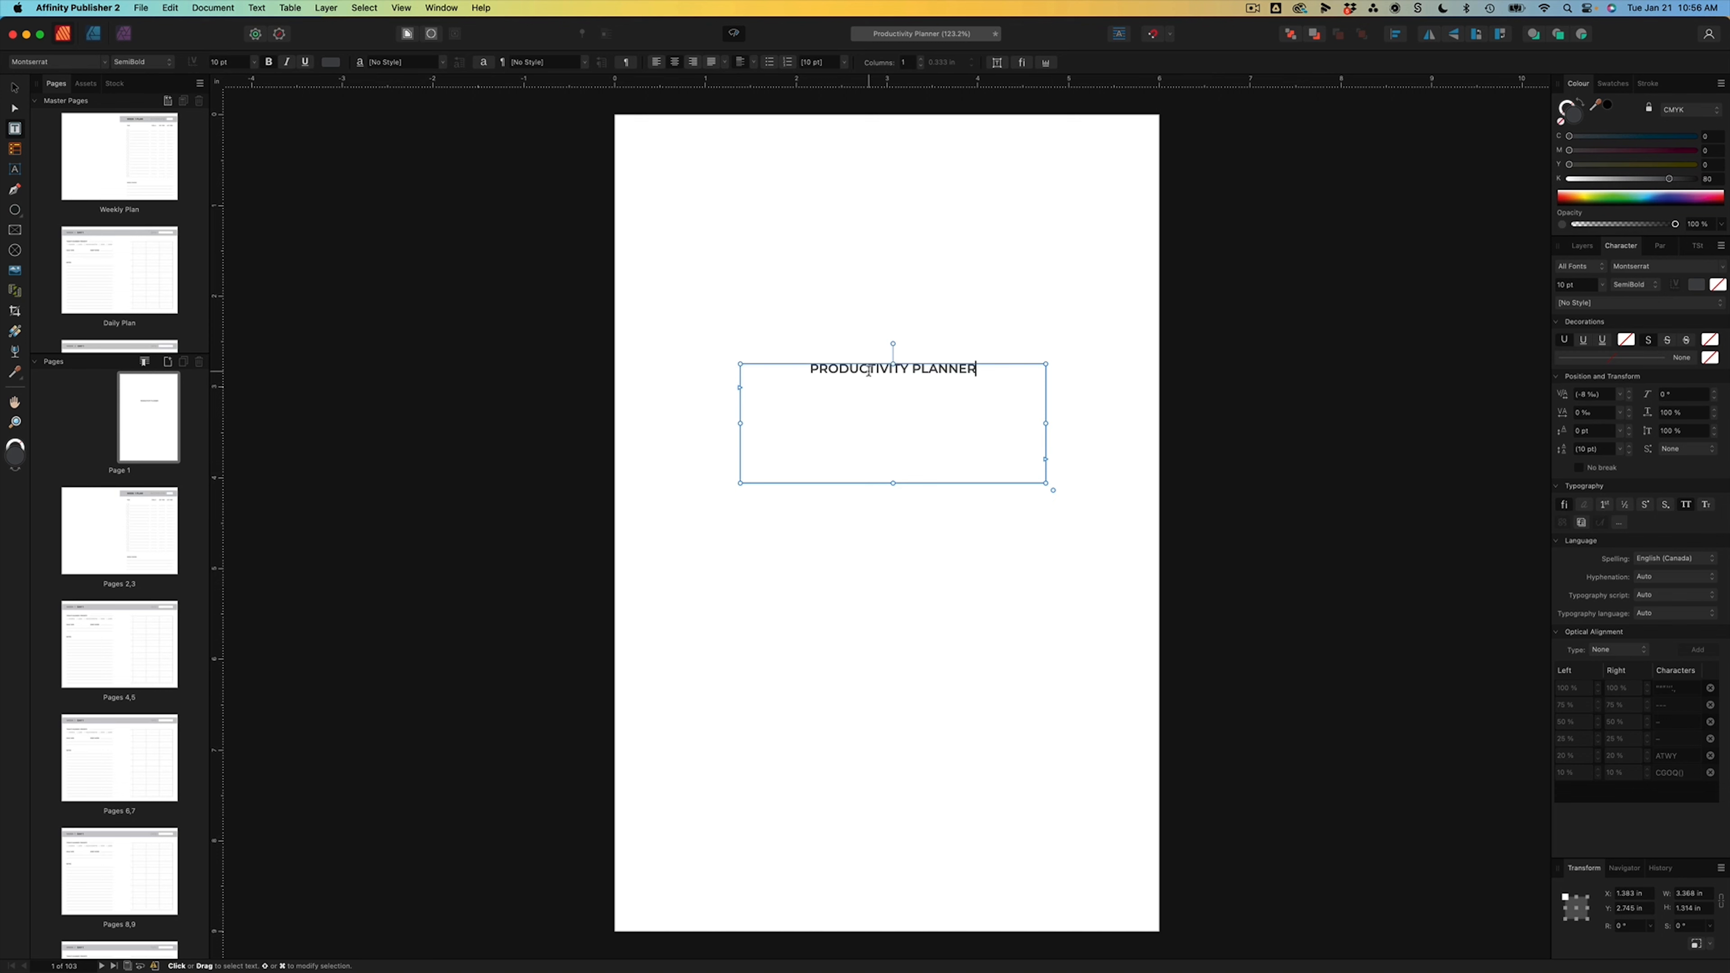
- Set the PRODUCTIVITY PLANNER title to 18 pt with the ExtraBold weight
triple_click(869, 370)
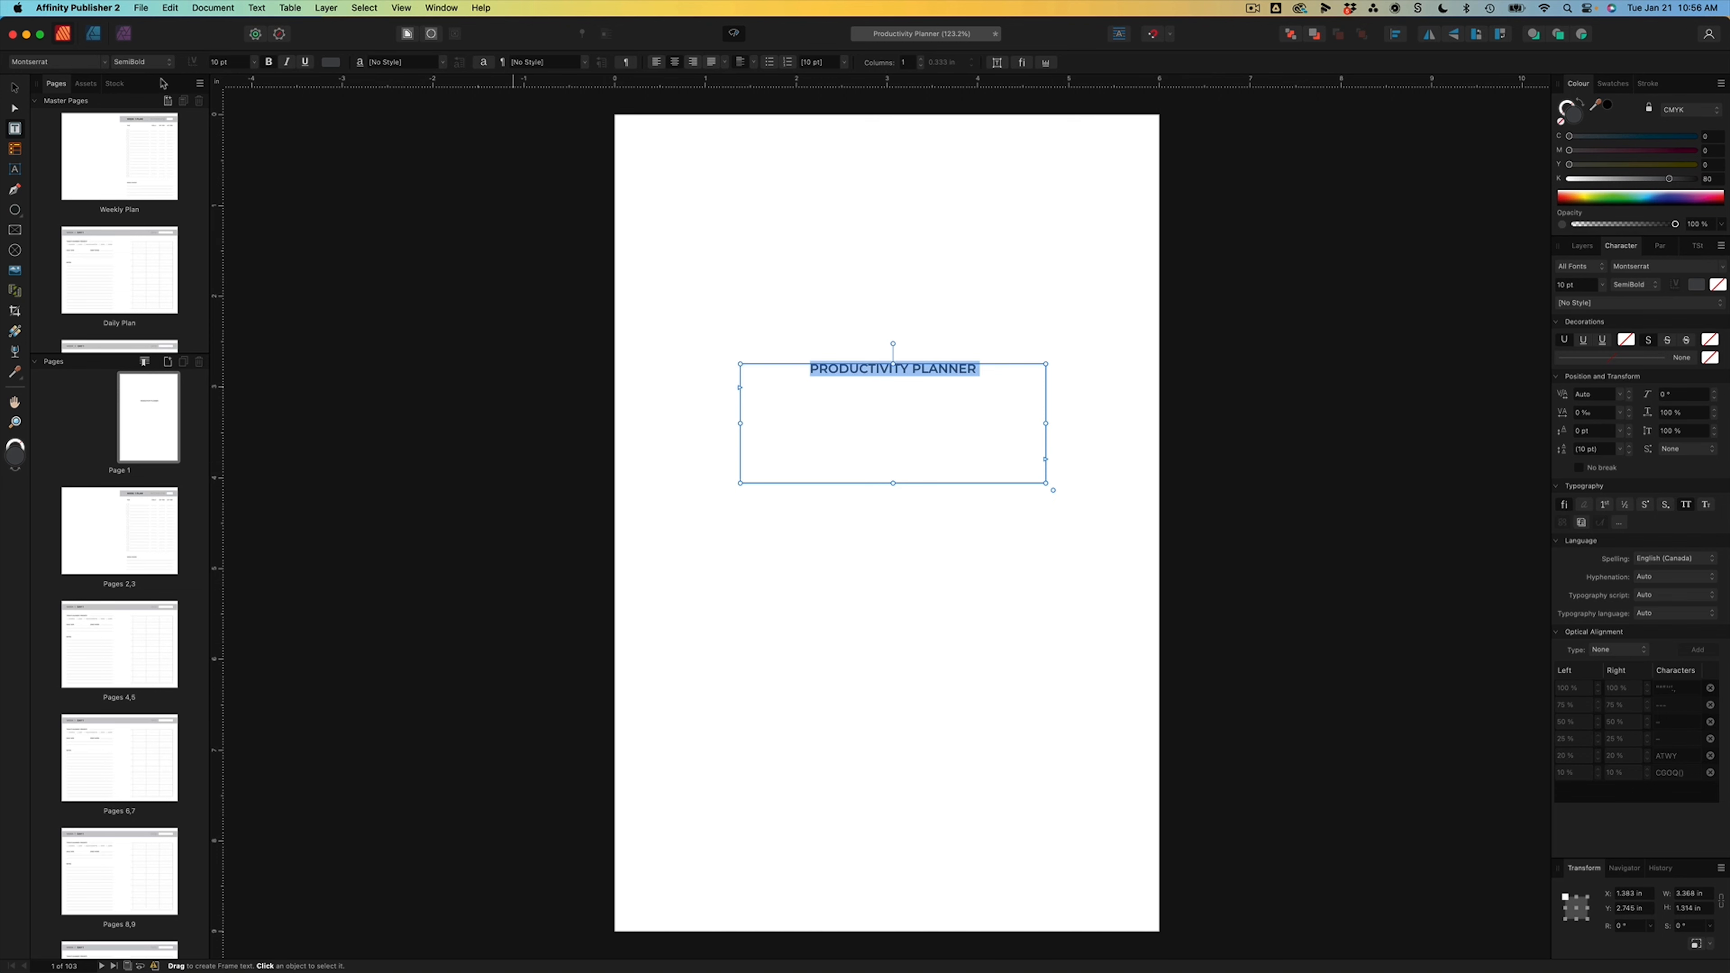
click(253, 63)
click(234, 262)
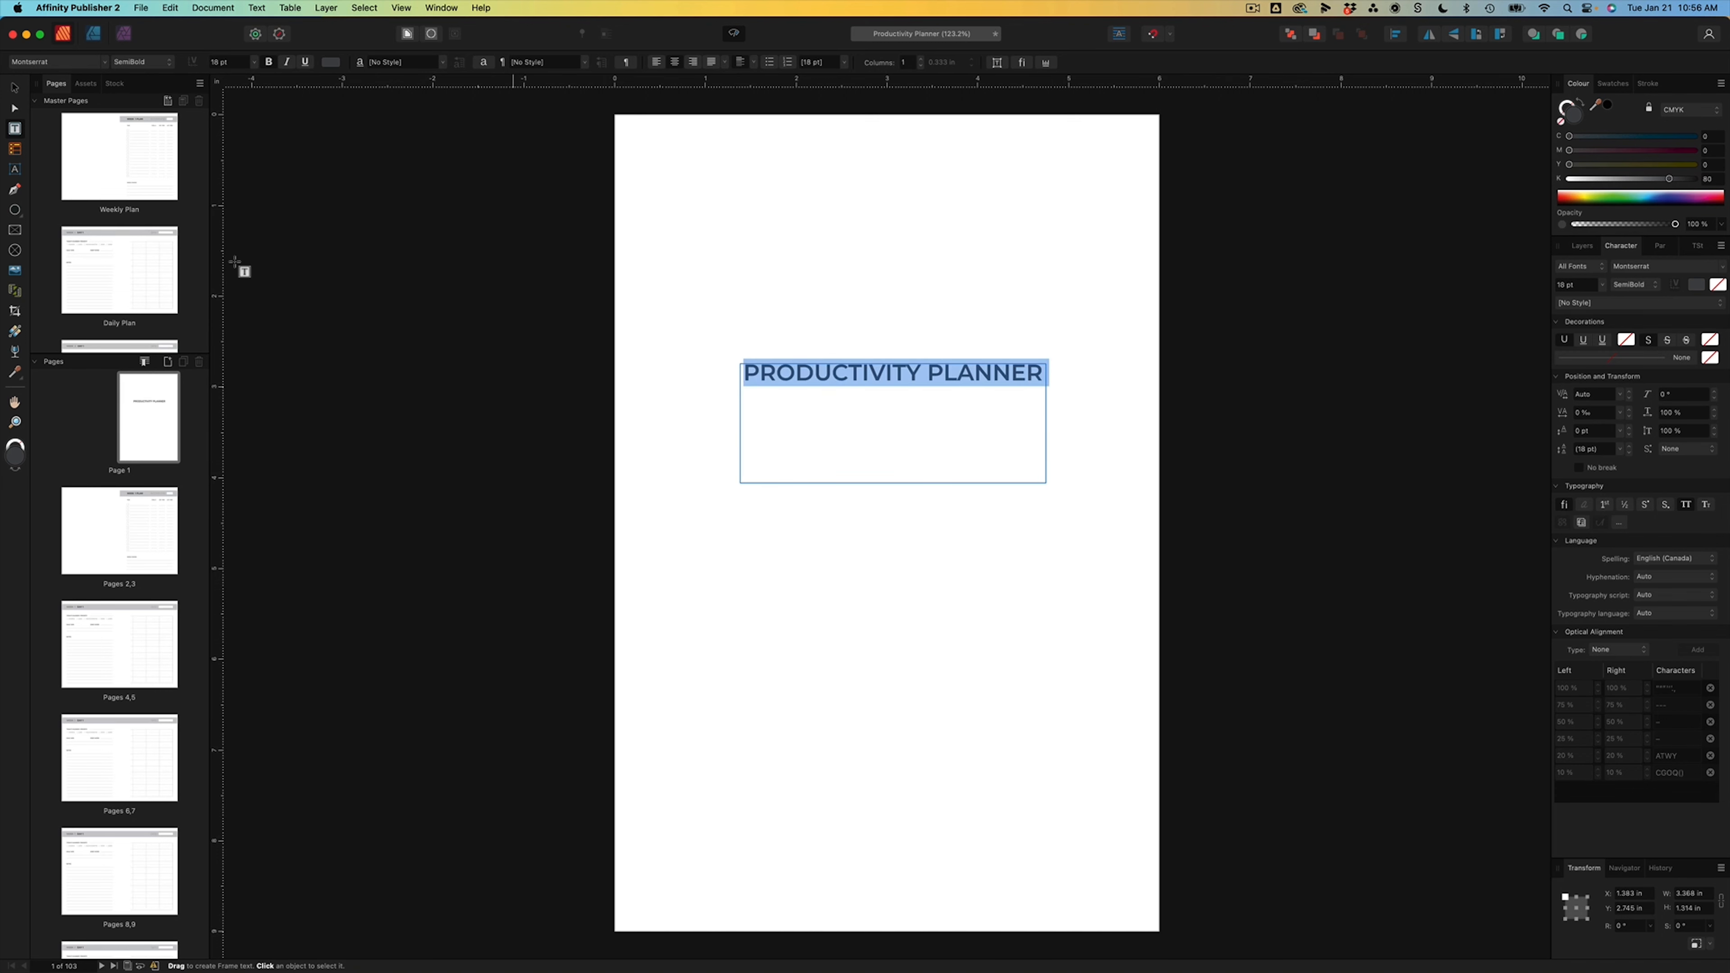
click(129, 61)
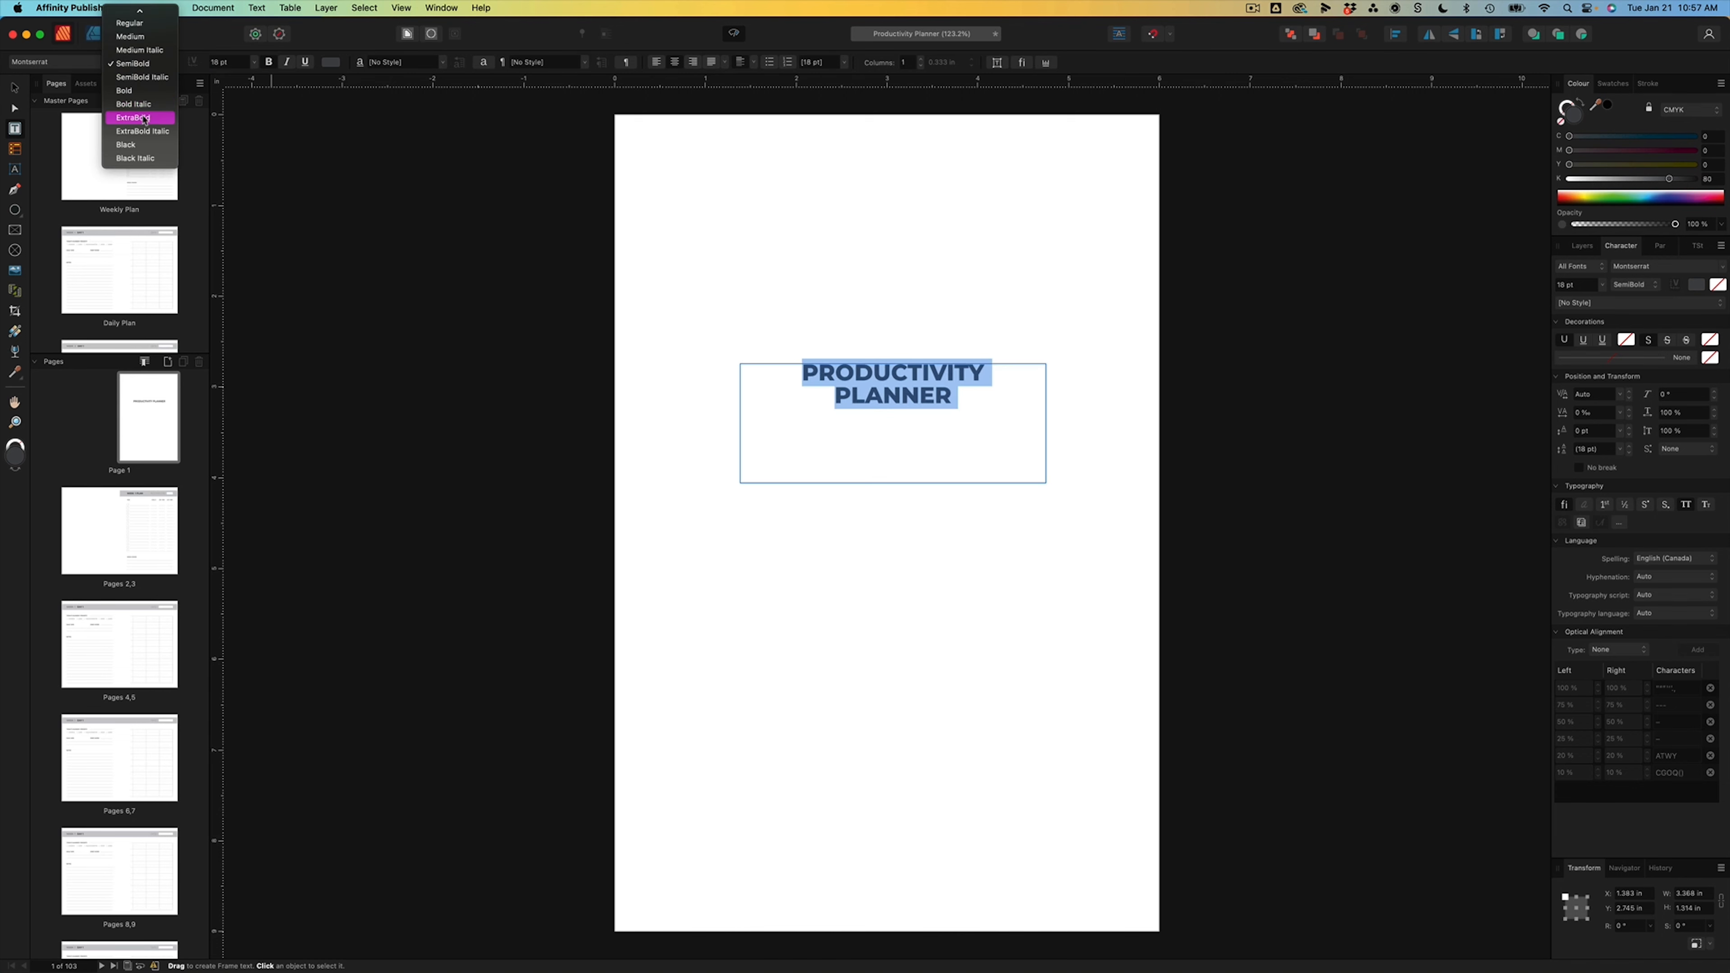
click(144, 119)
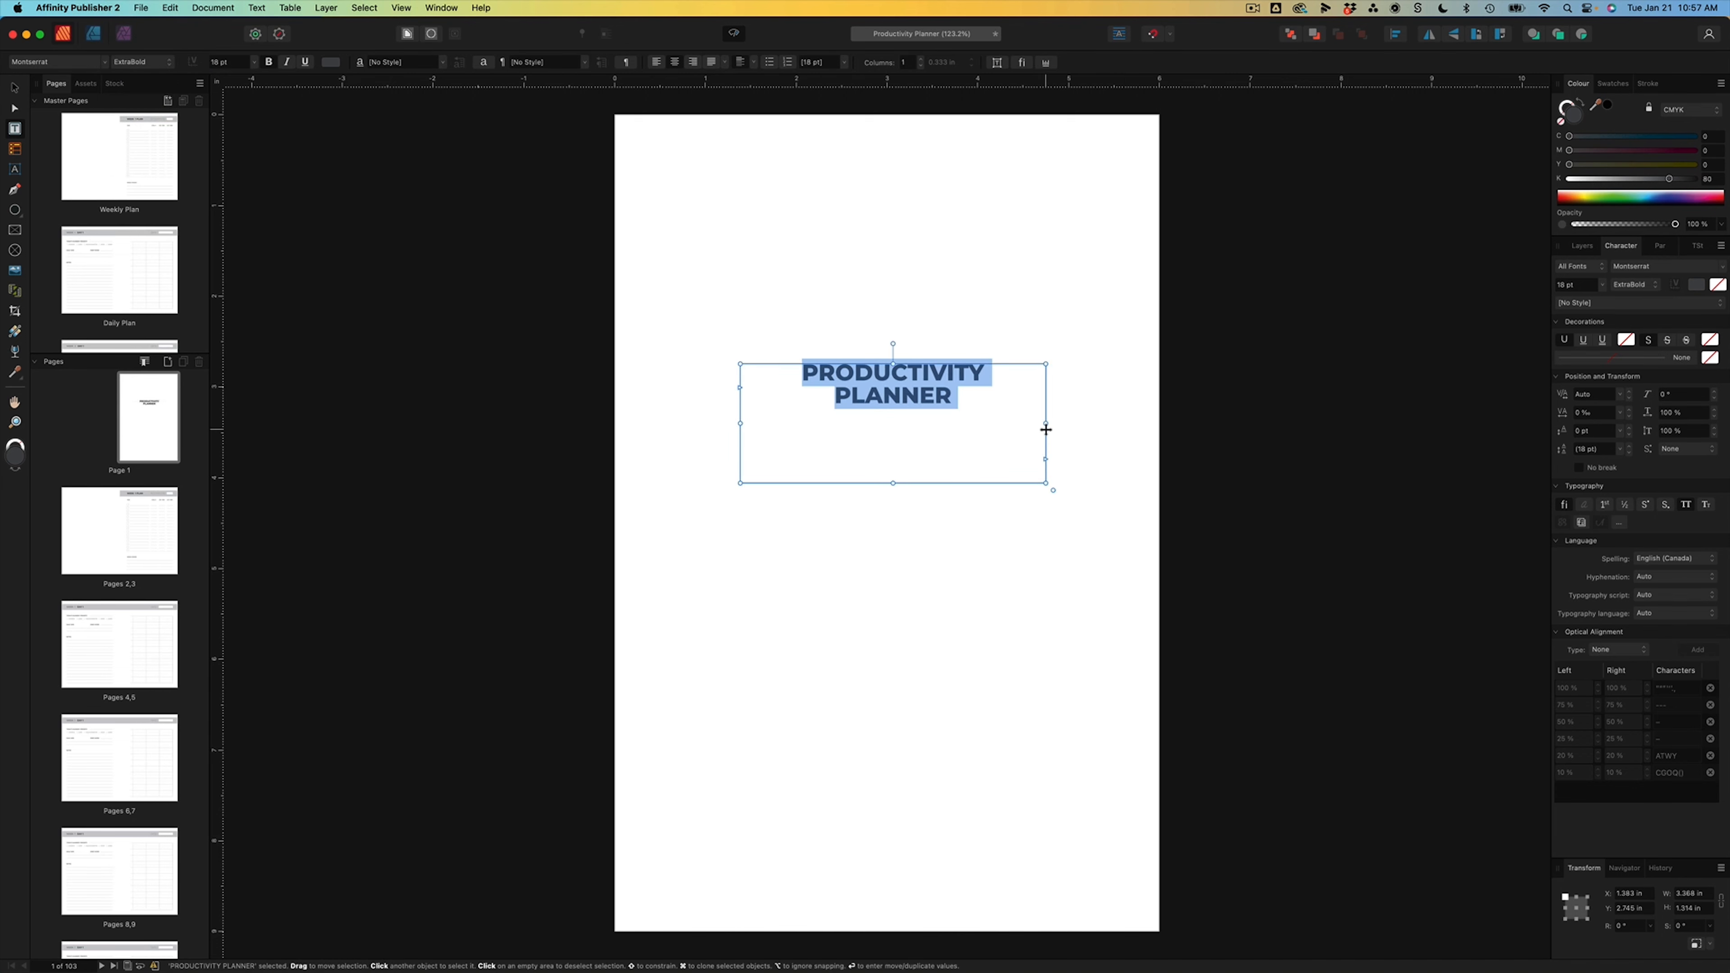
- Widen the title frame to about 4.1 in and increase the title's tracking to 110 ‰
triple_click(817, 372)
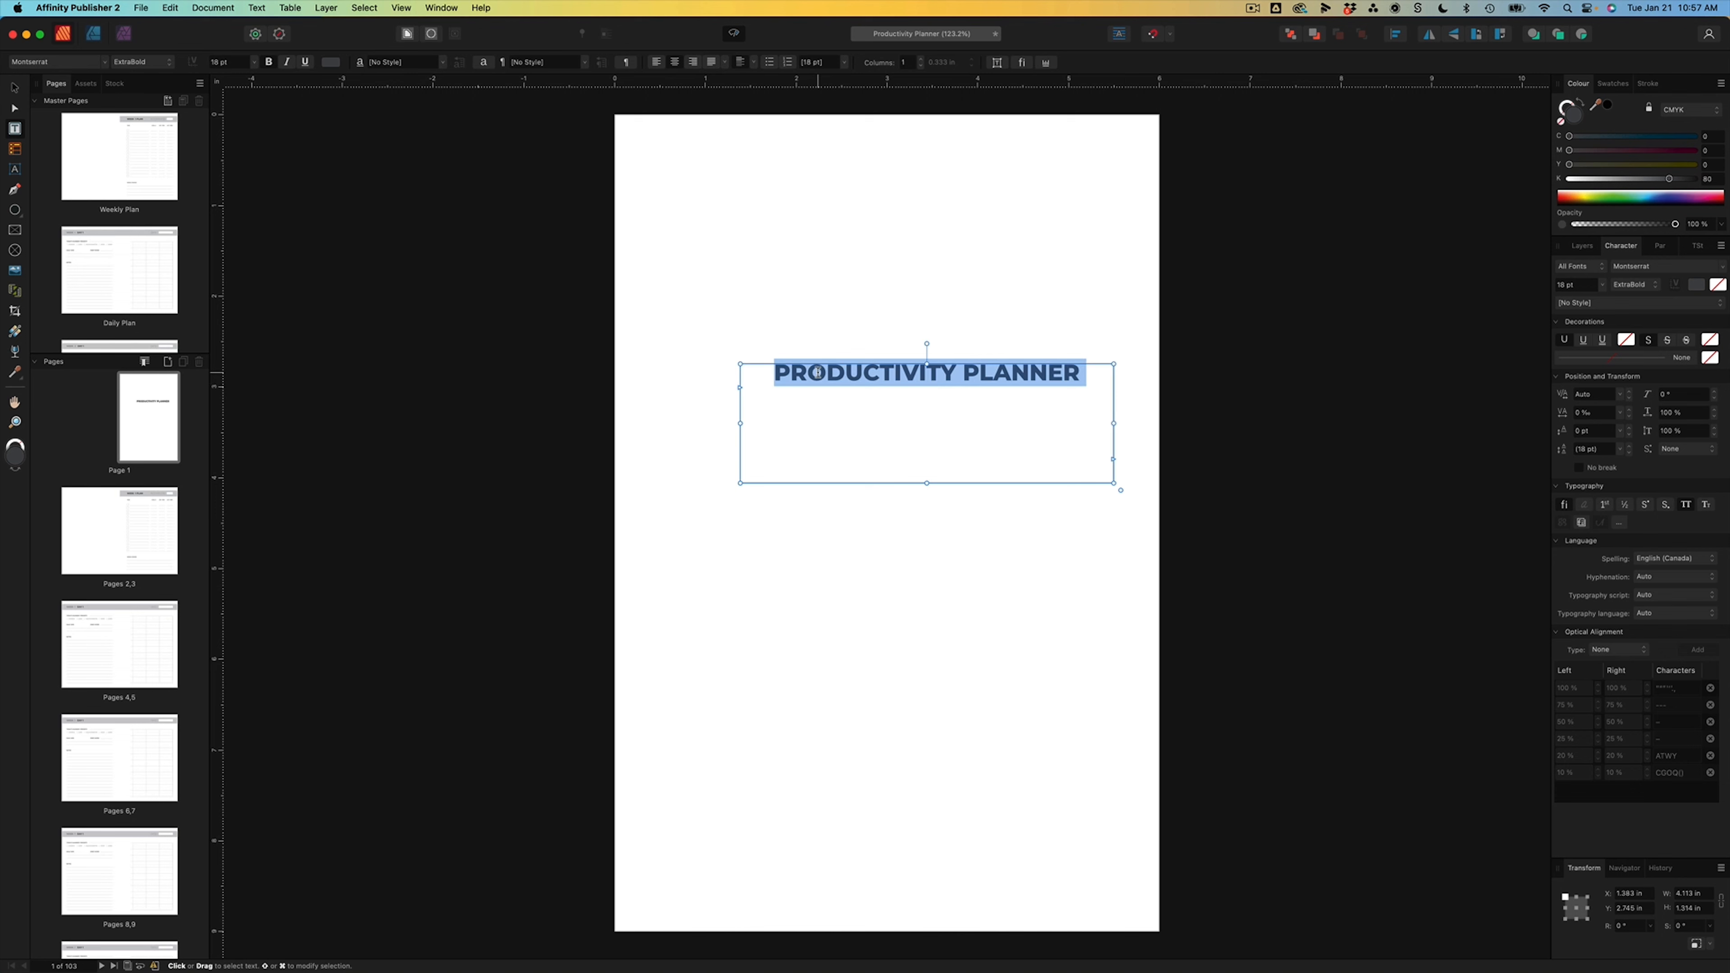
key(alt+Right)
key(alt+Right)
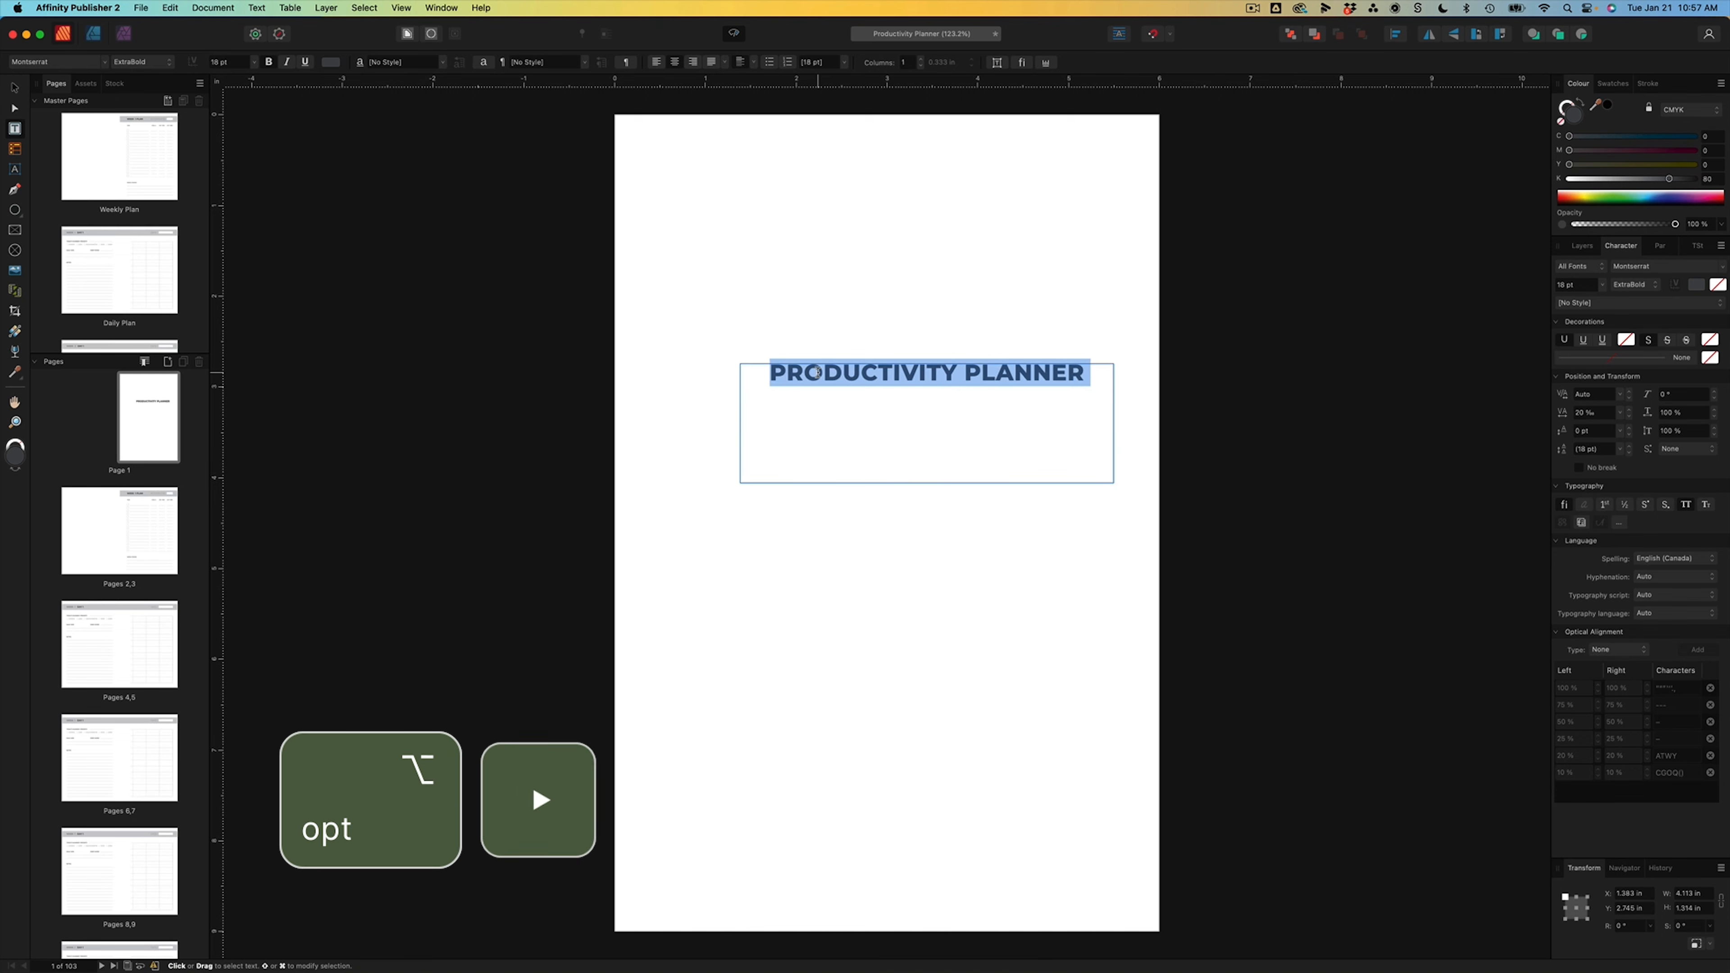
key(alt+Right)
key(alt+Right)
key(alt+Right)
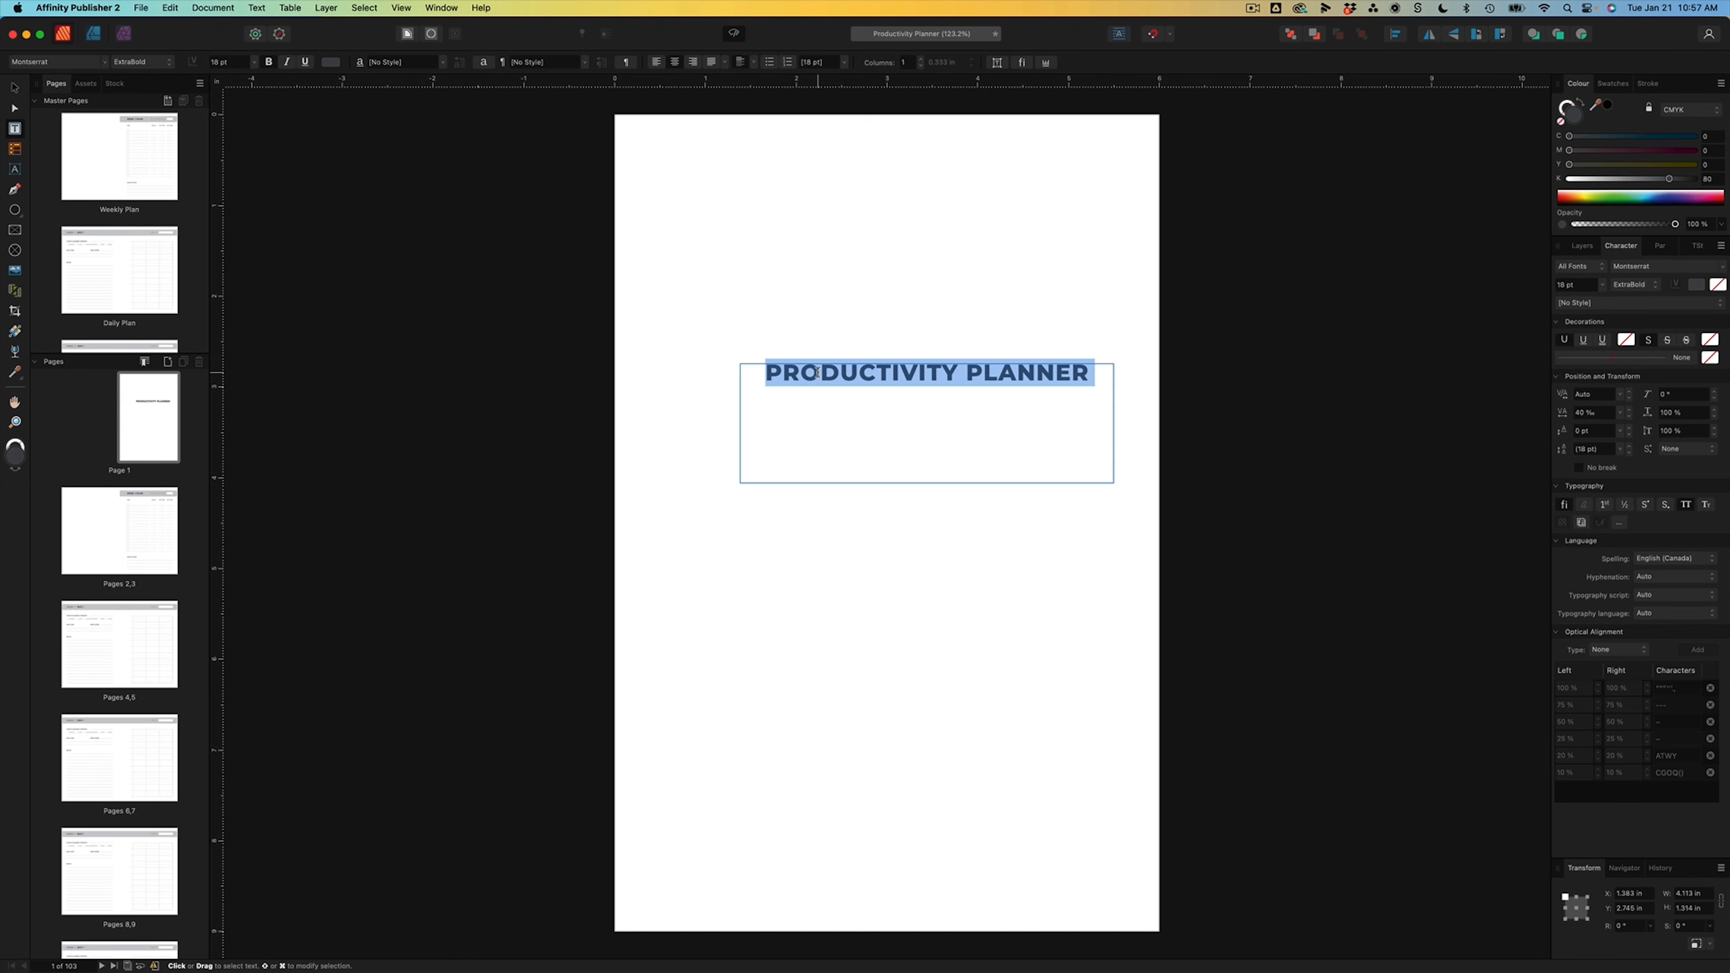
key(alt+Right)
key(alt+Right)
key(alt+Right)
key(alt+Right)
key(alt+Right)
key(alt+Right)
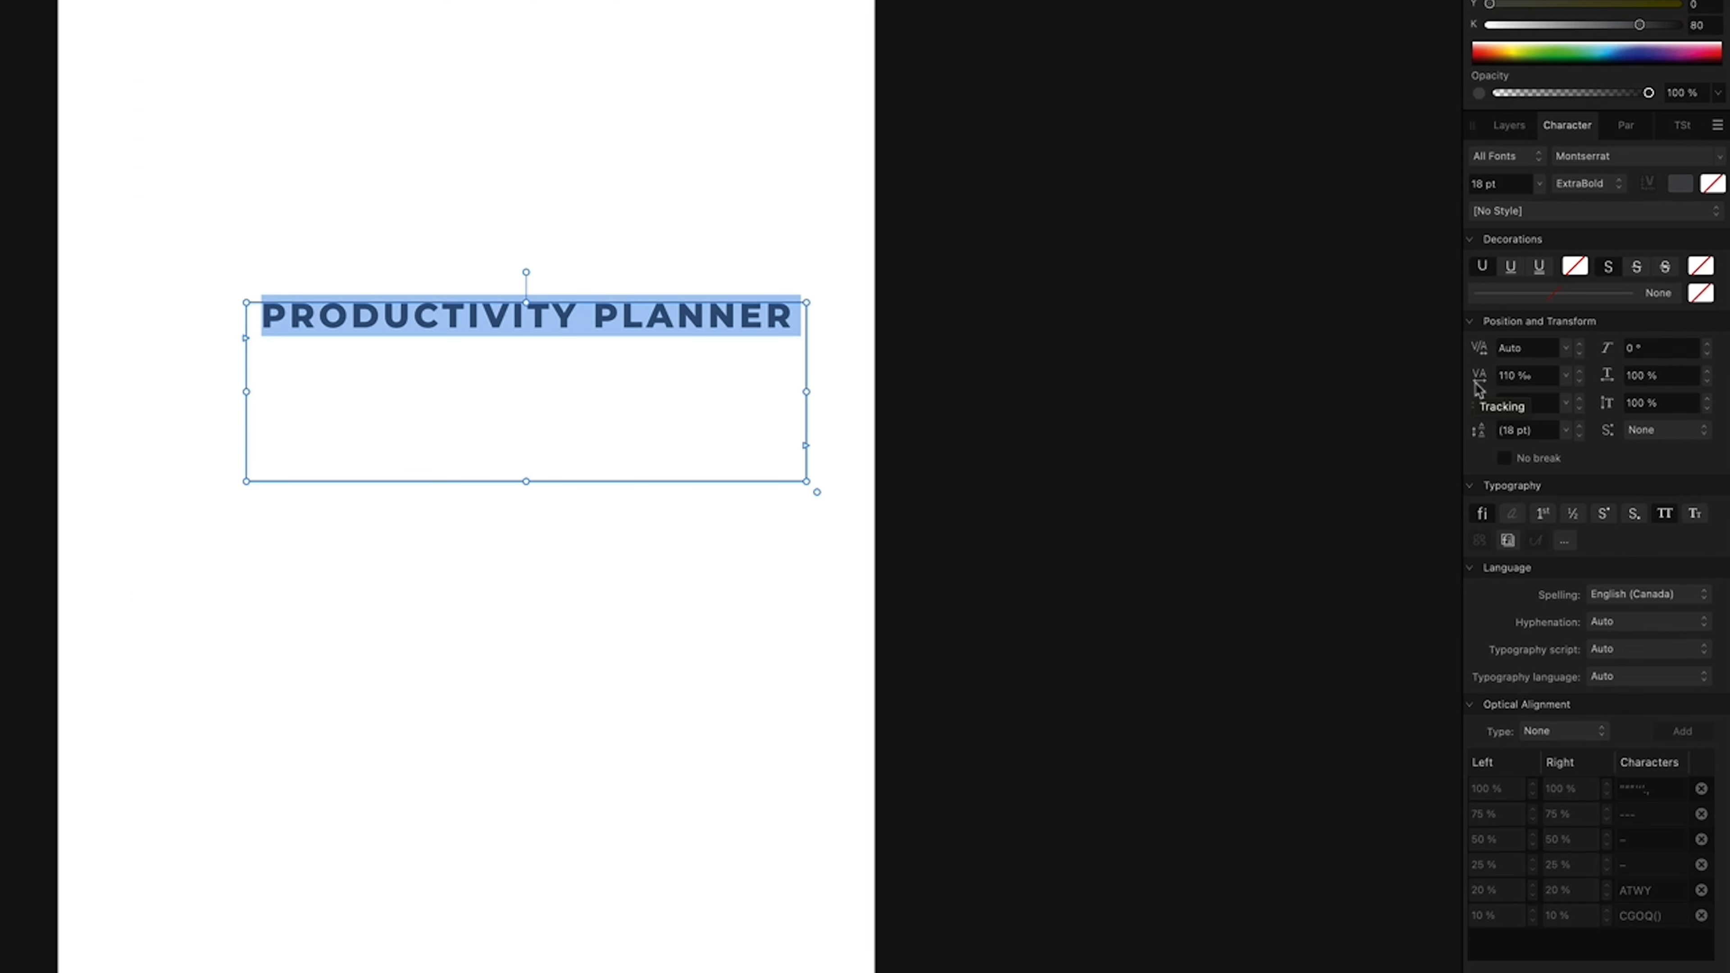
click(1565, 375)
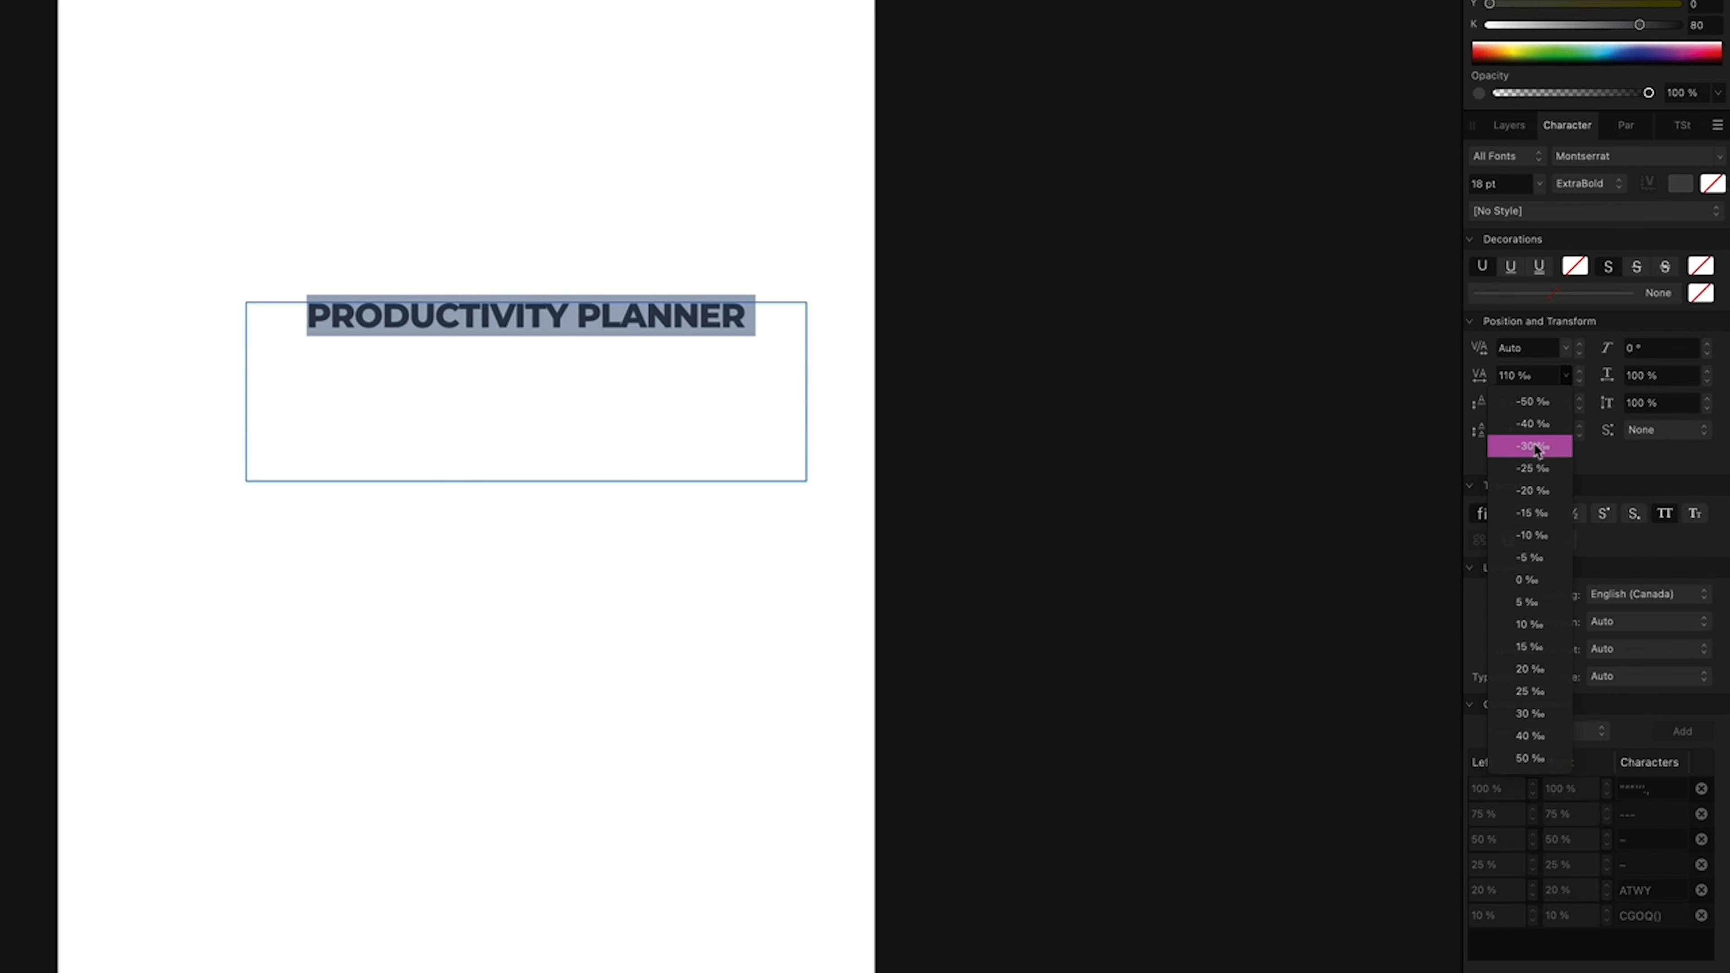
click(1528, 379)
key(Escape)
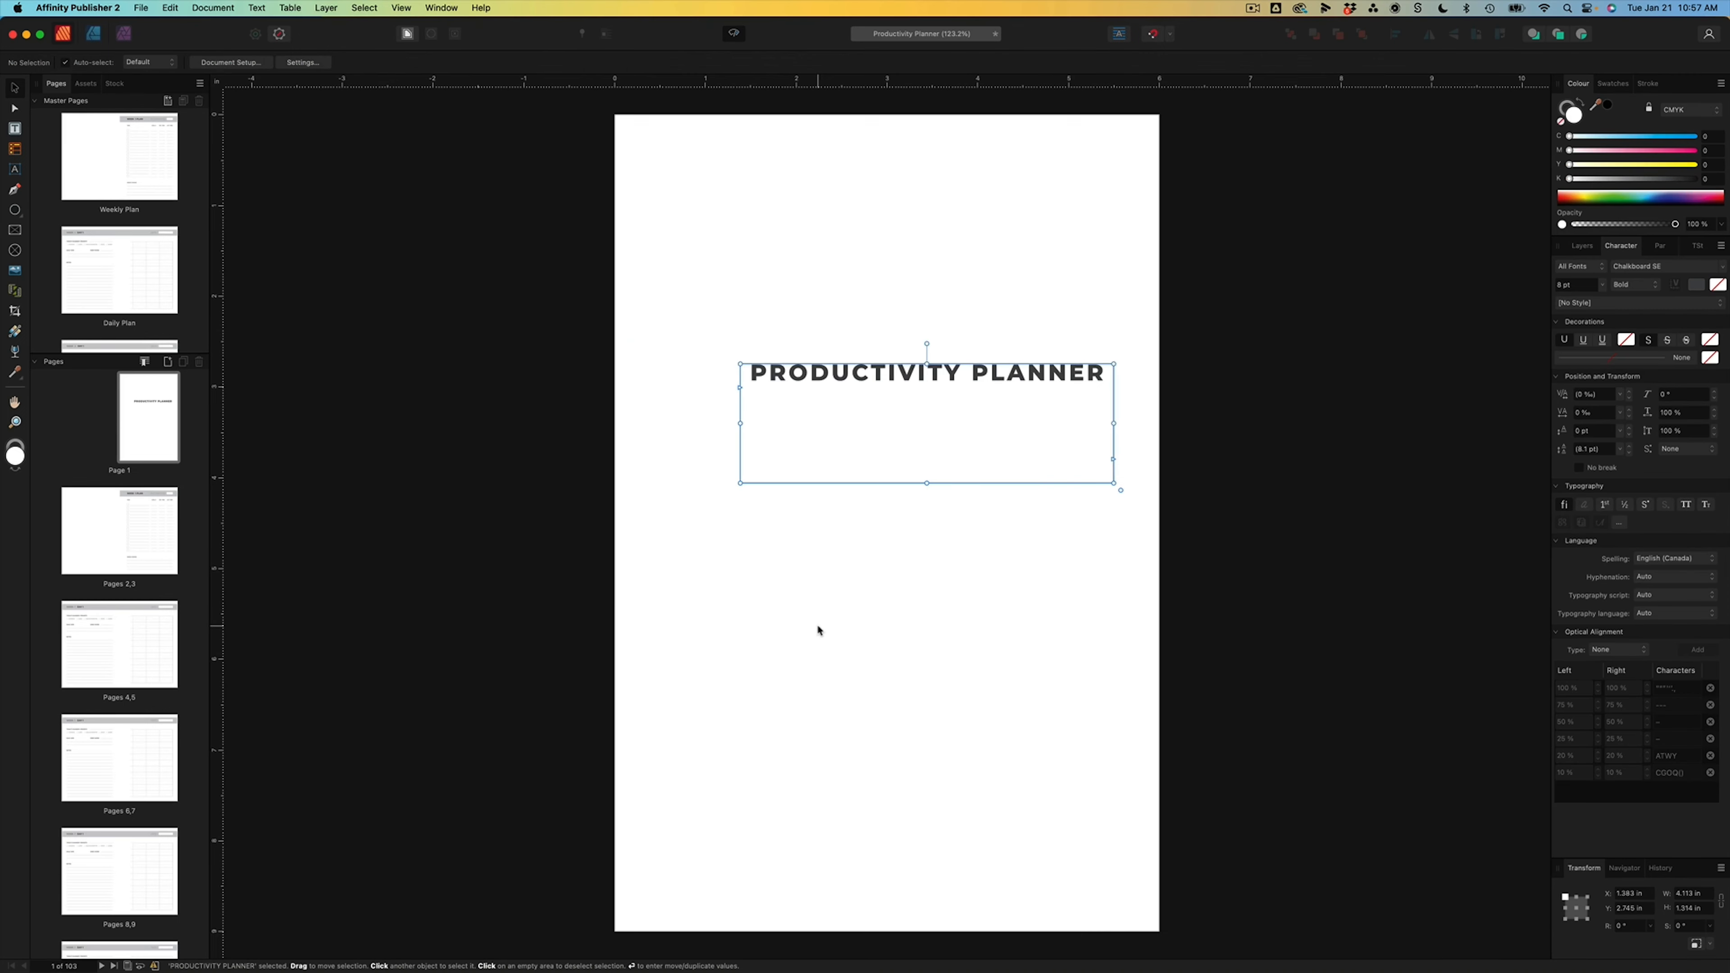
click(818, 630)
- Centre the title frame horizontally on page 1
click(931, 368)
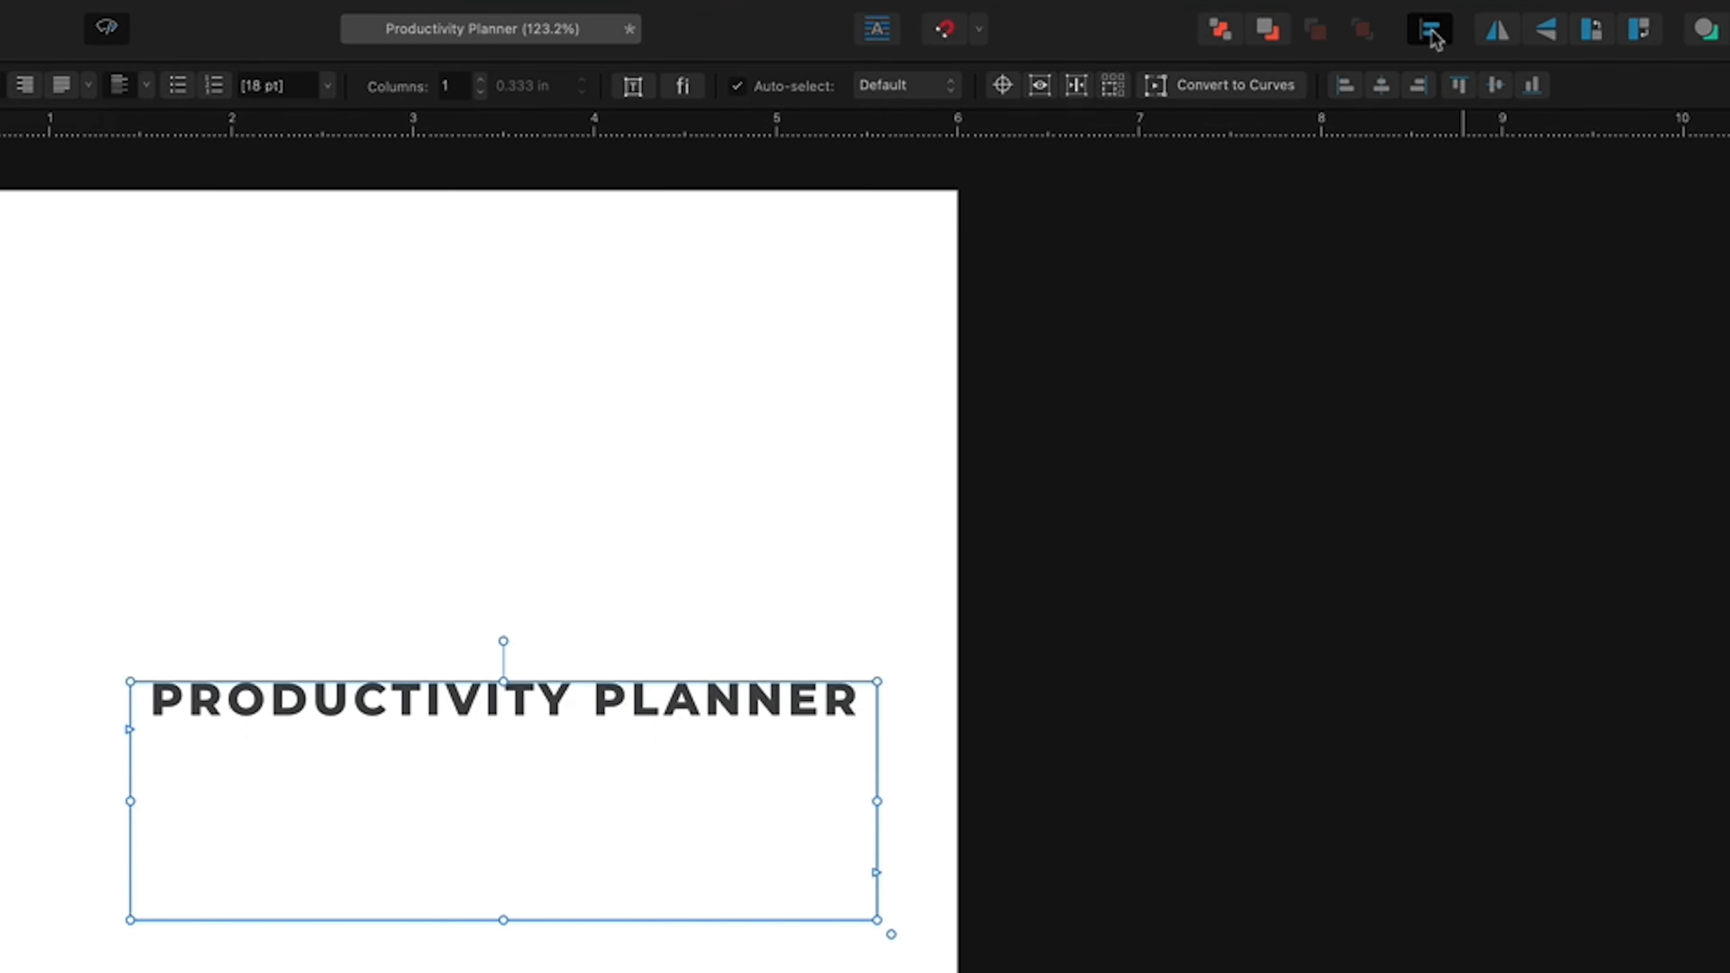
click(1398, 34)
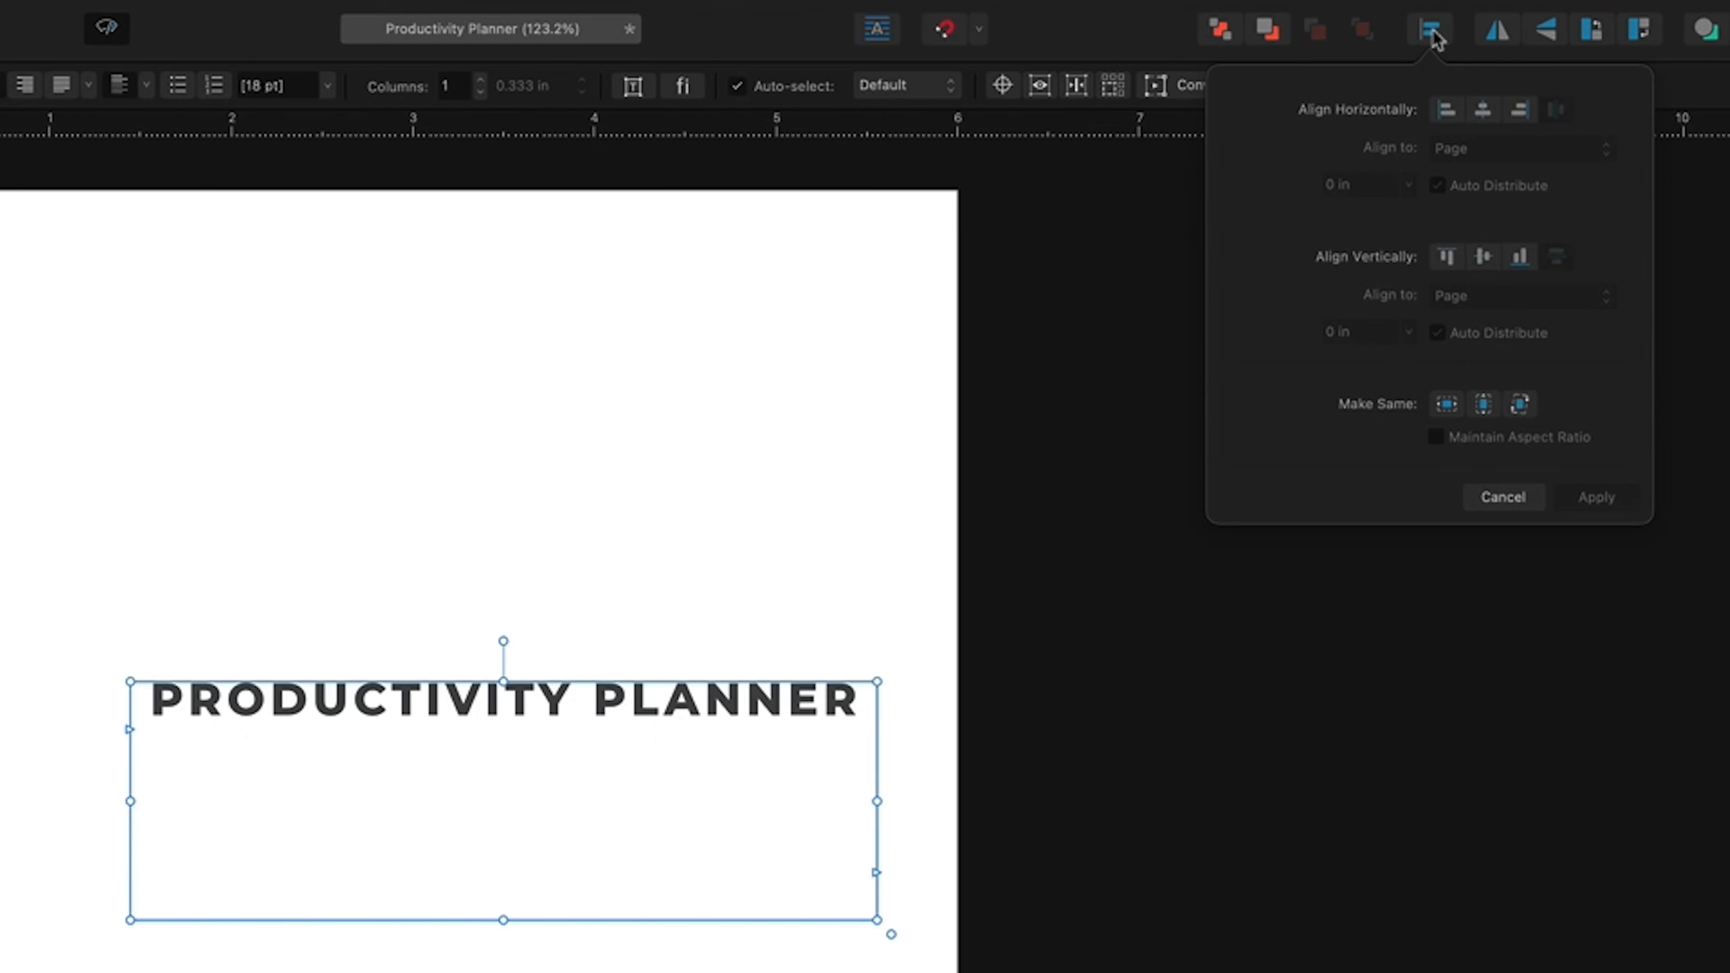
click(1485, 118)
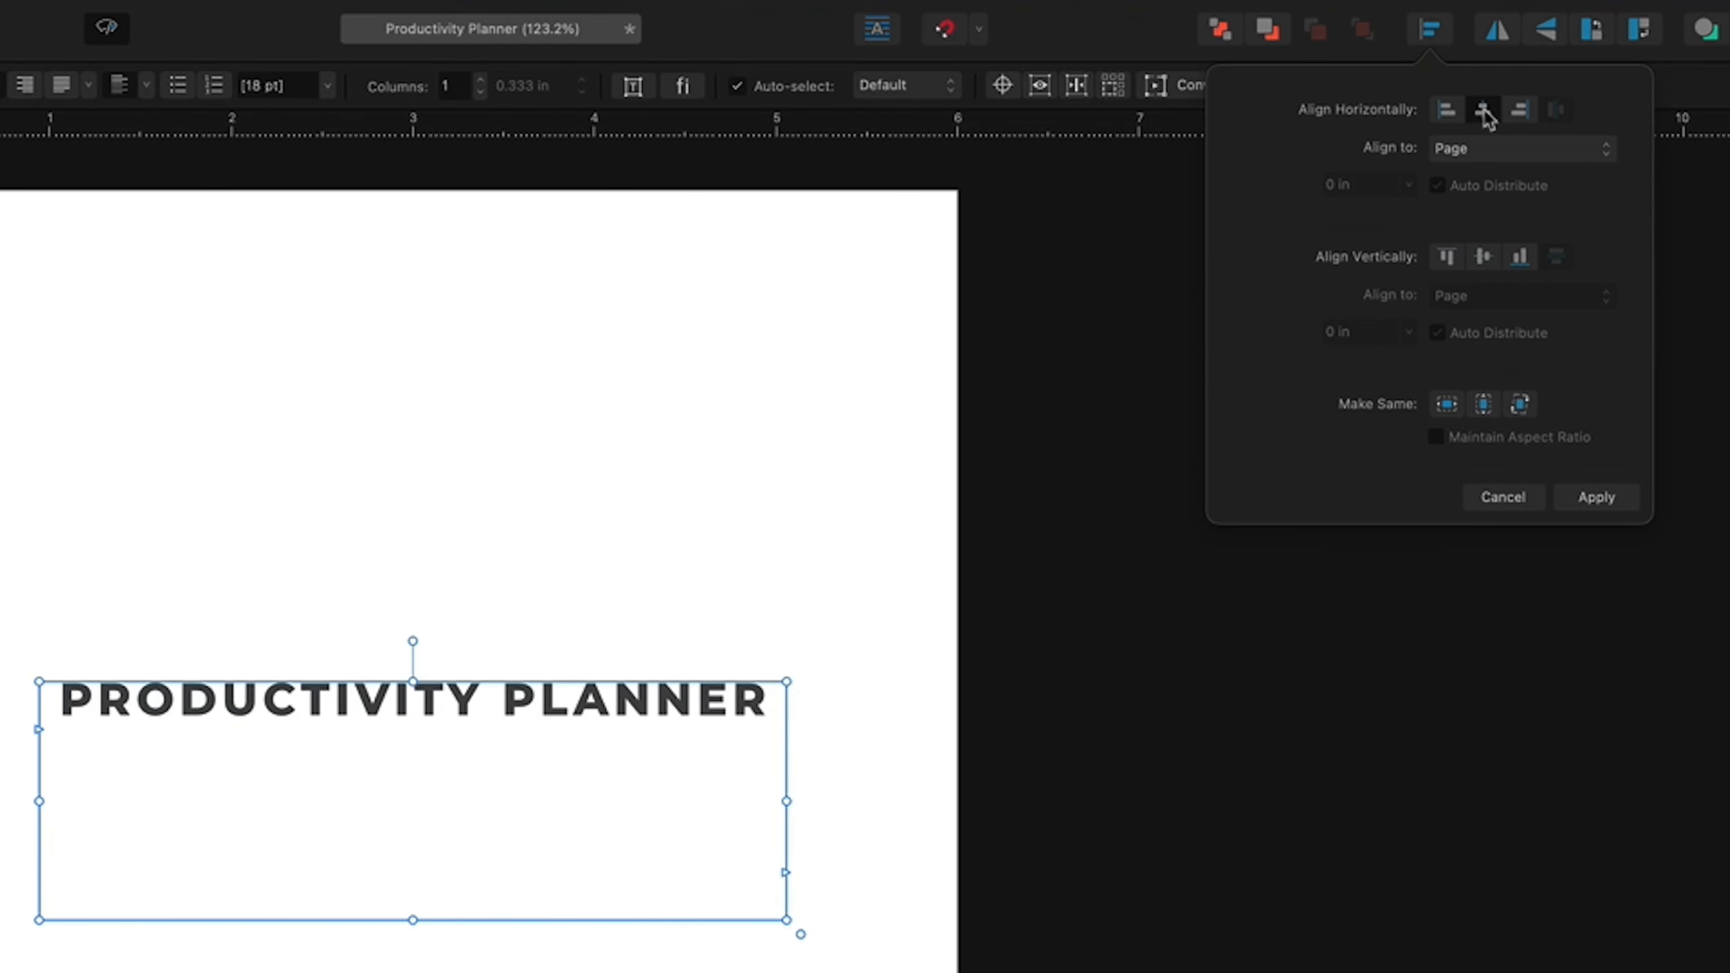
click(312, 486)
click(414, 880)
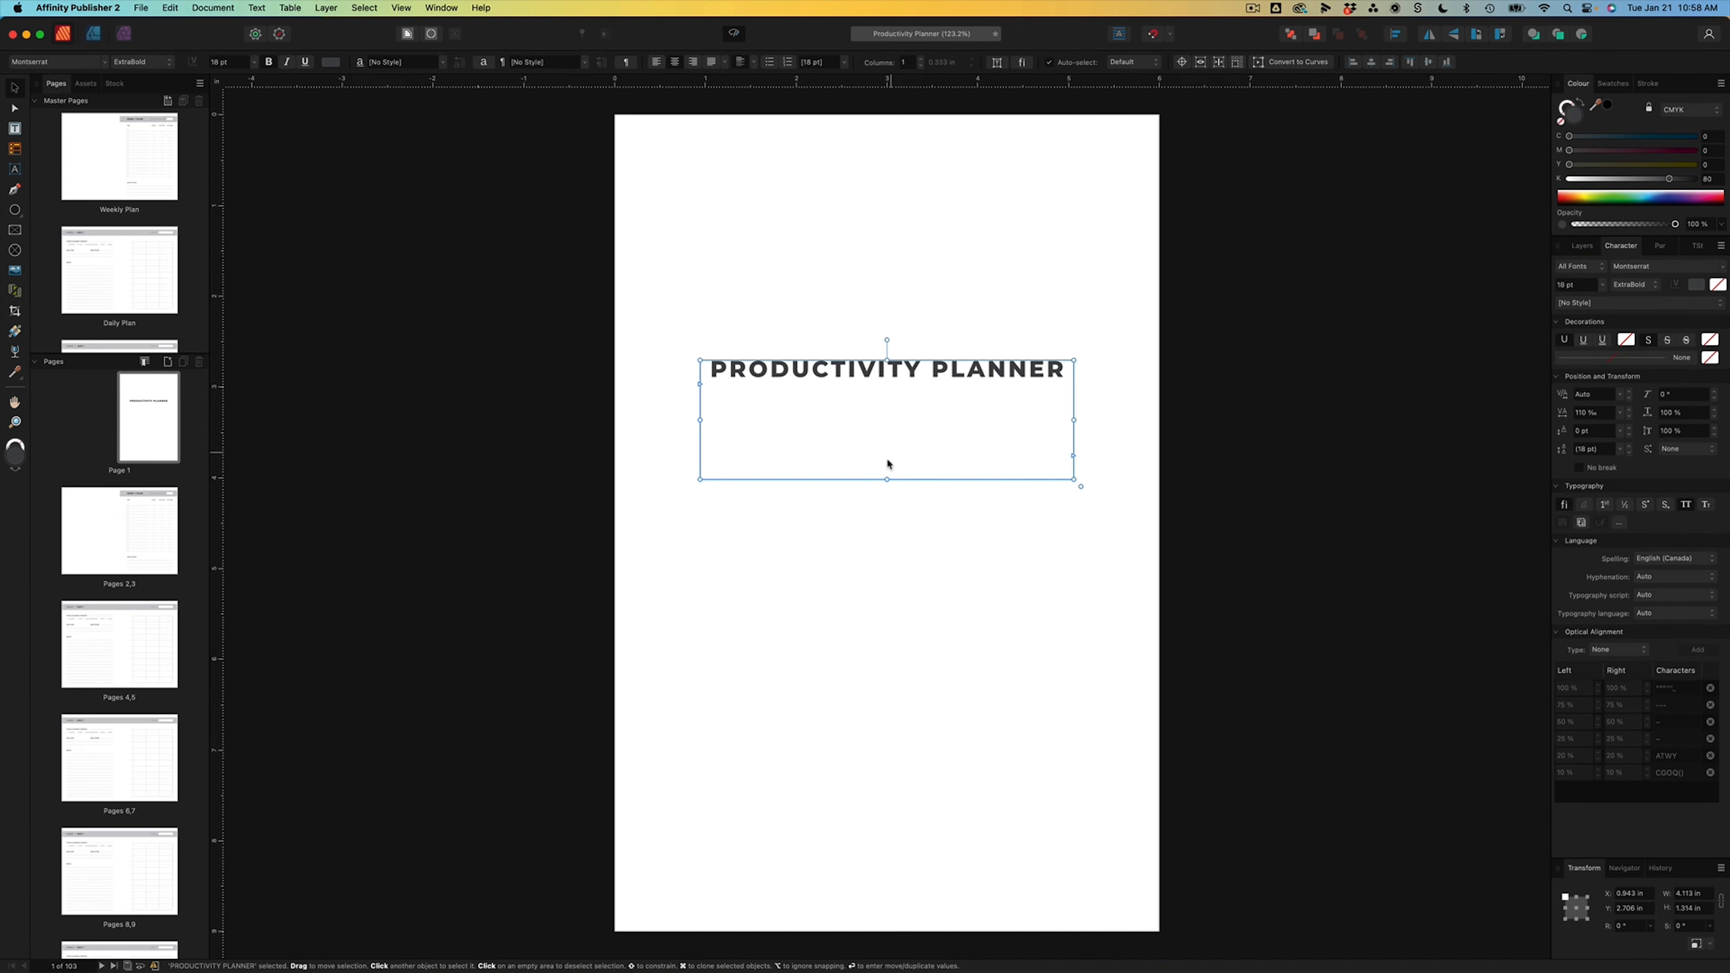
- Shorten the title frame to fit its single line of text and move it slightly down the page
drag(886, 480, 887, 396)
drag(957, 368, 957, 388)
click(970, 302)
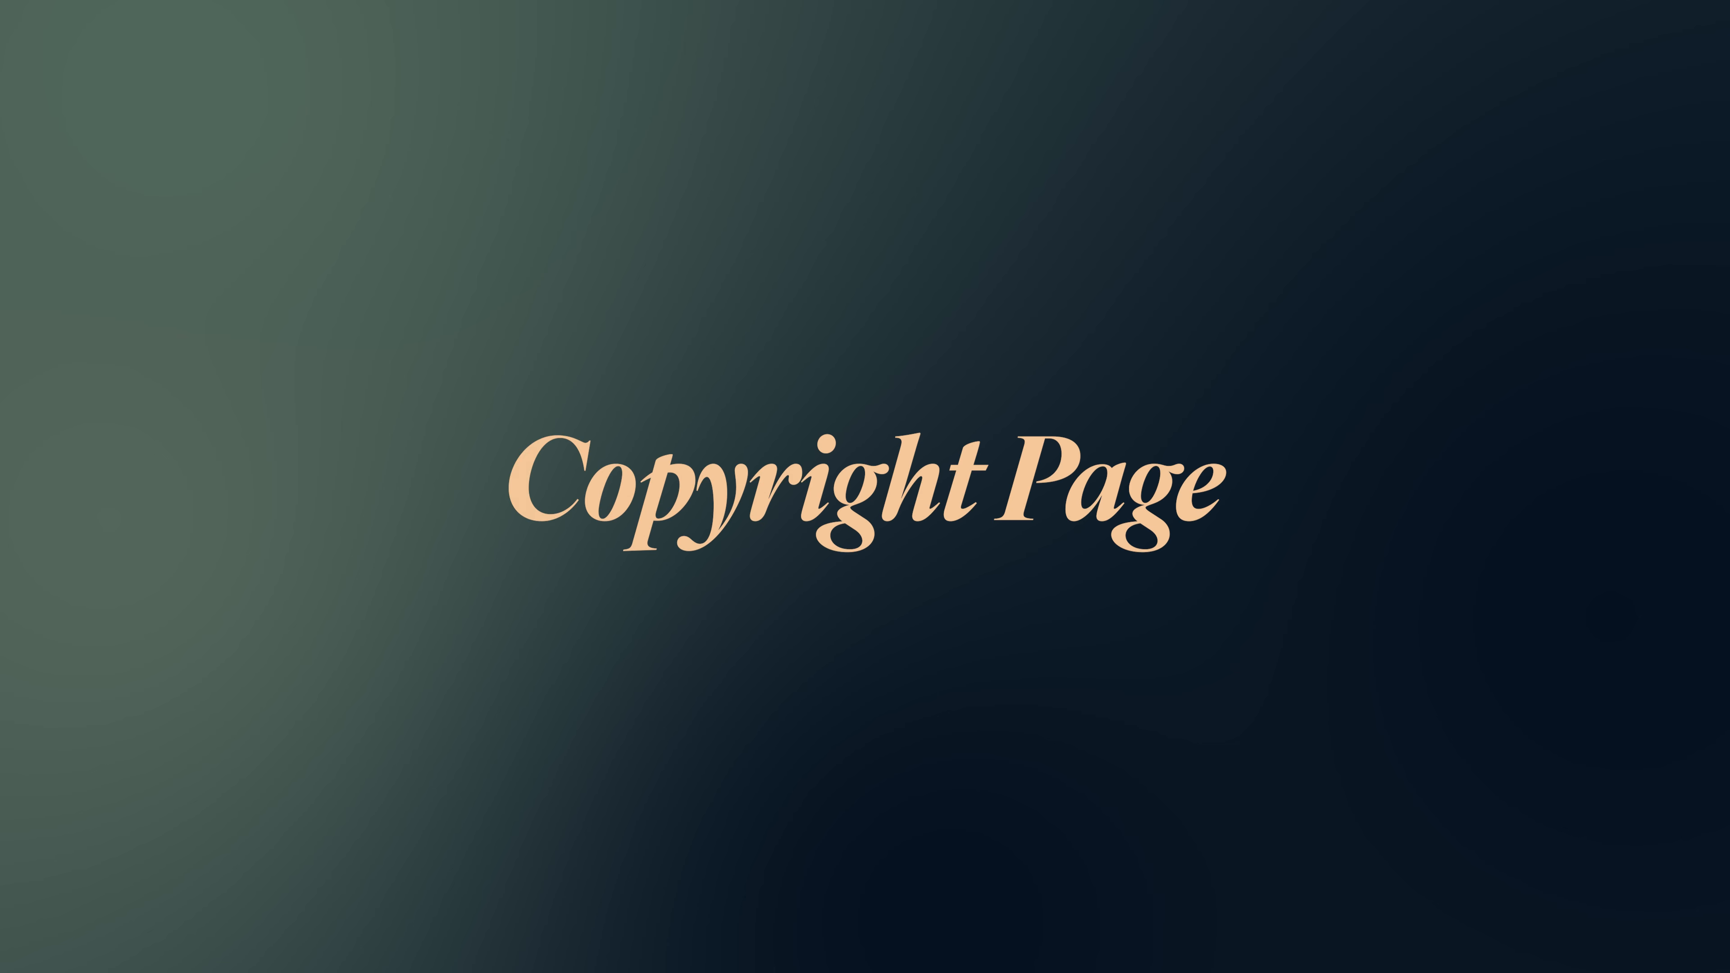
- Add 2 pages after page 1 with the master page set to None
click(168, 362)
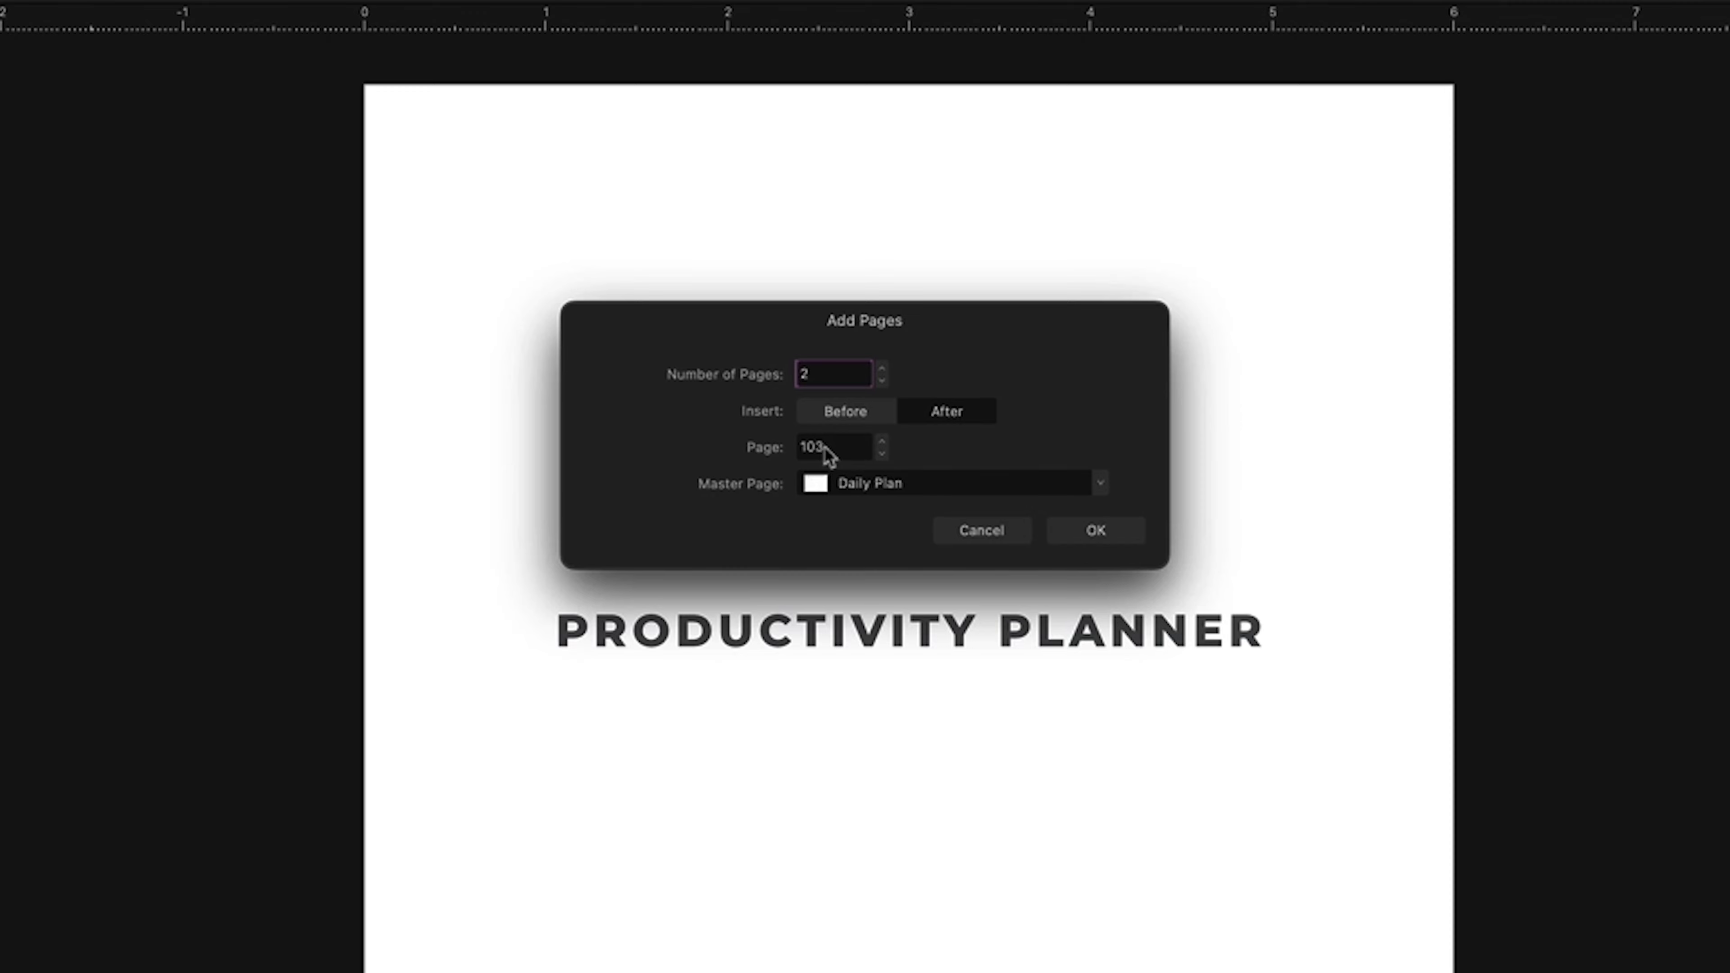
double_click(823, 448)
text(1)
click(1102, 484)
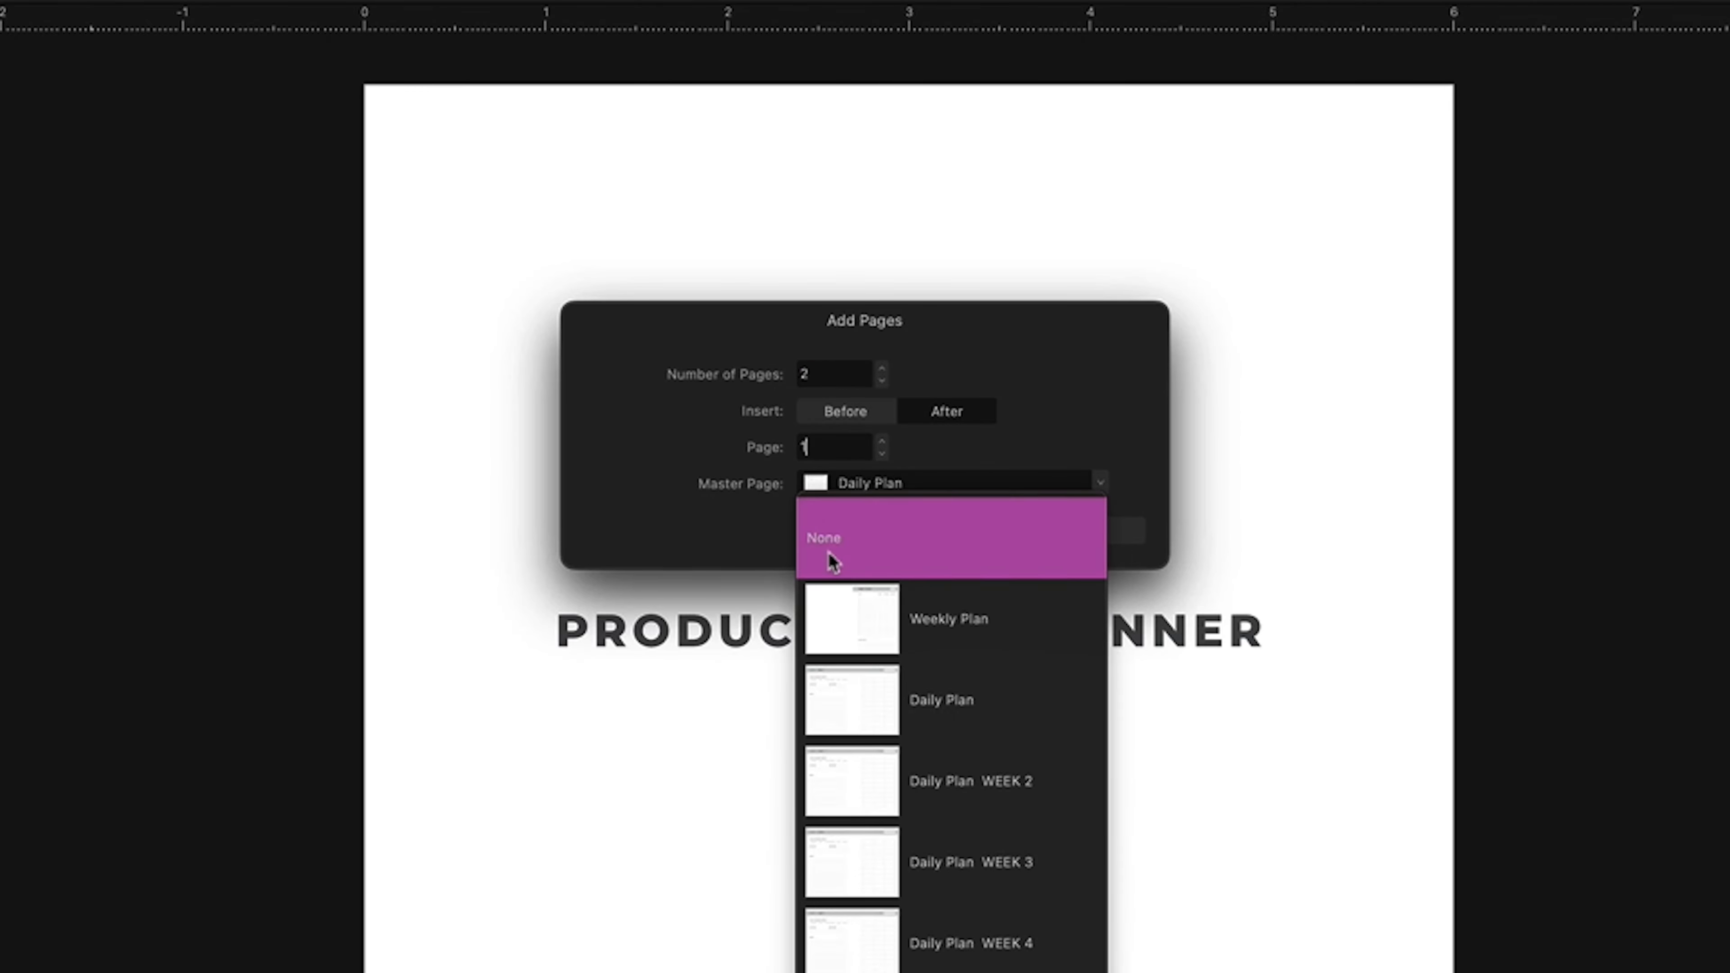
click(828, 552)
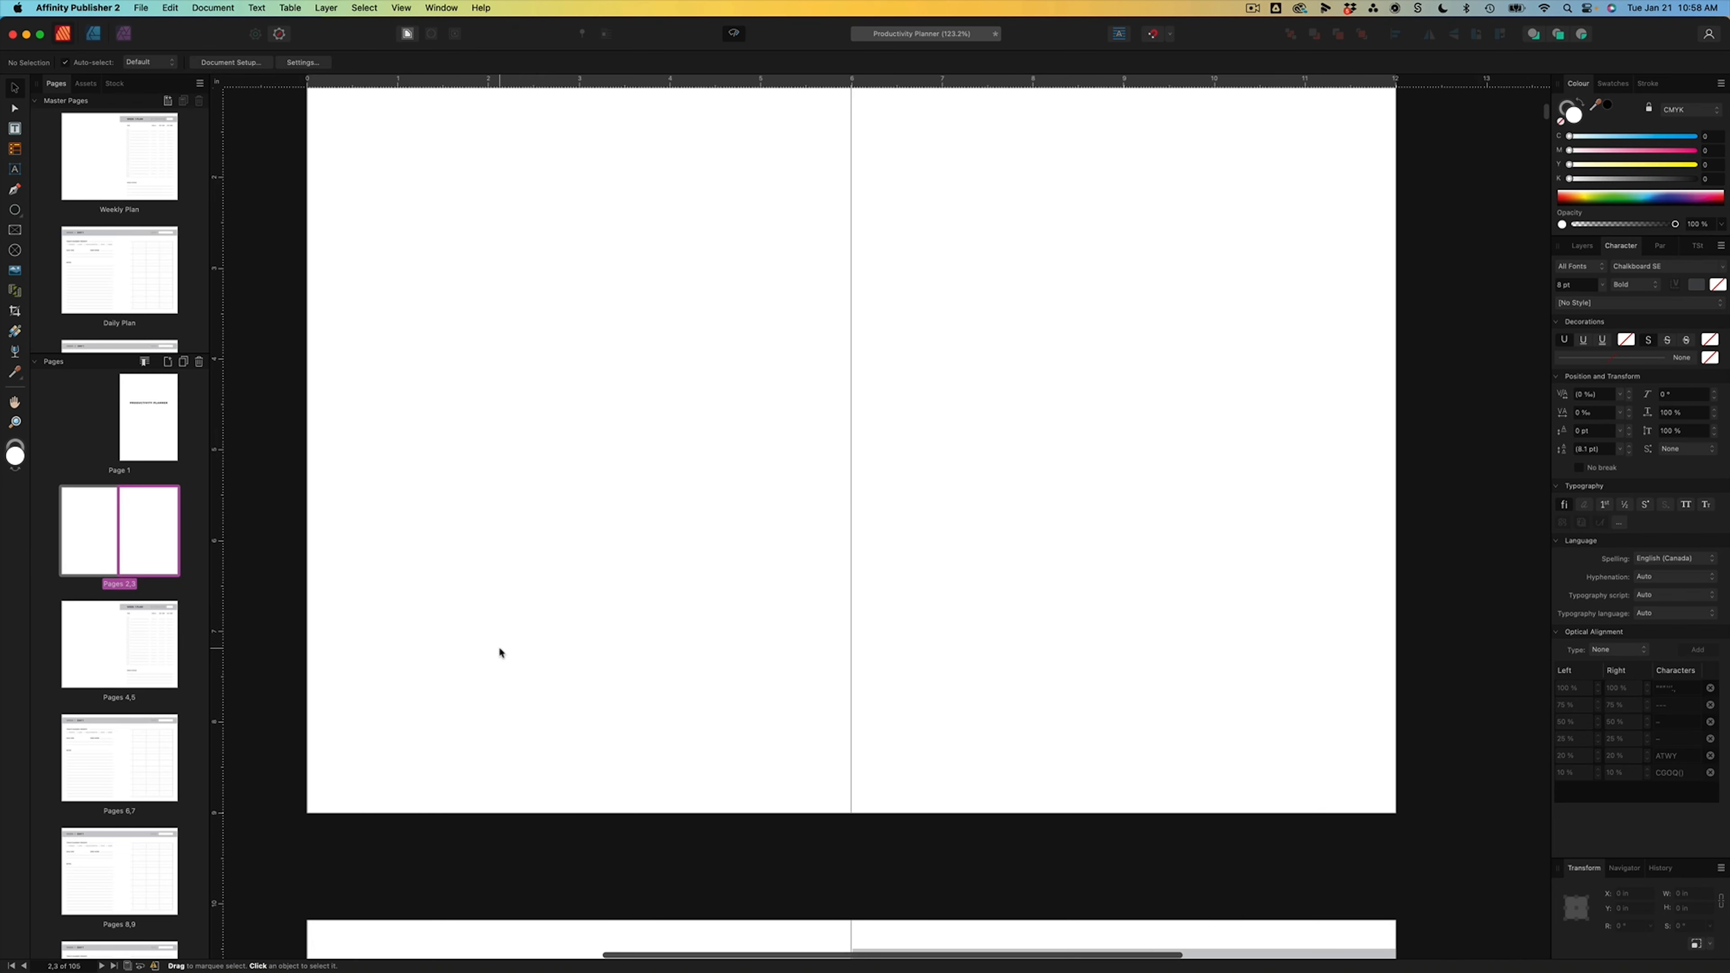
- Place a vertical guide about 0.5 in from the outer edge of page 2
scroll(500, 648, left, 2)
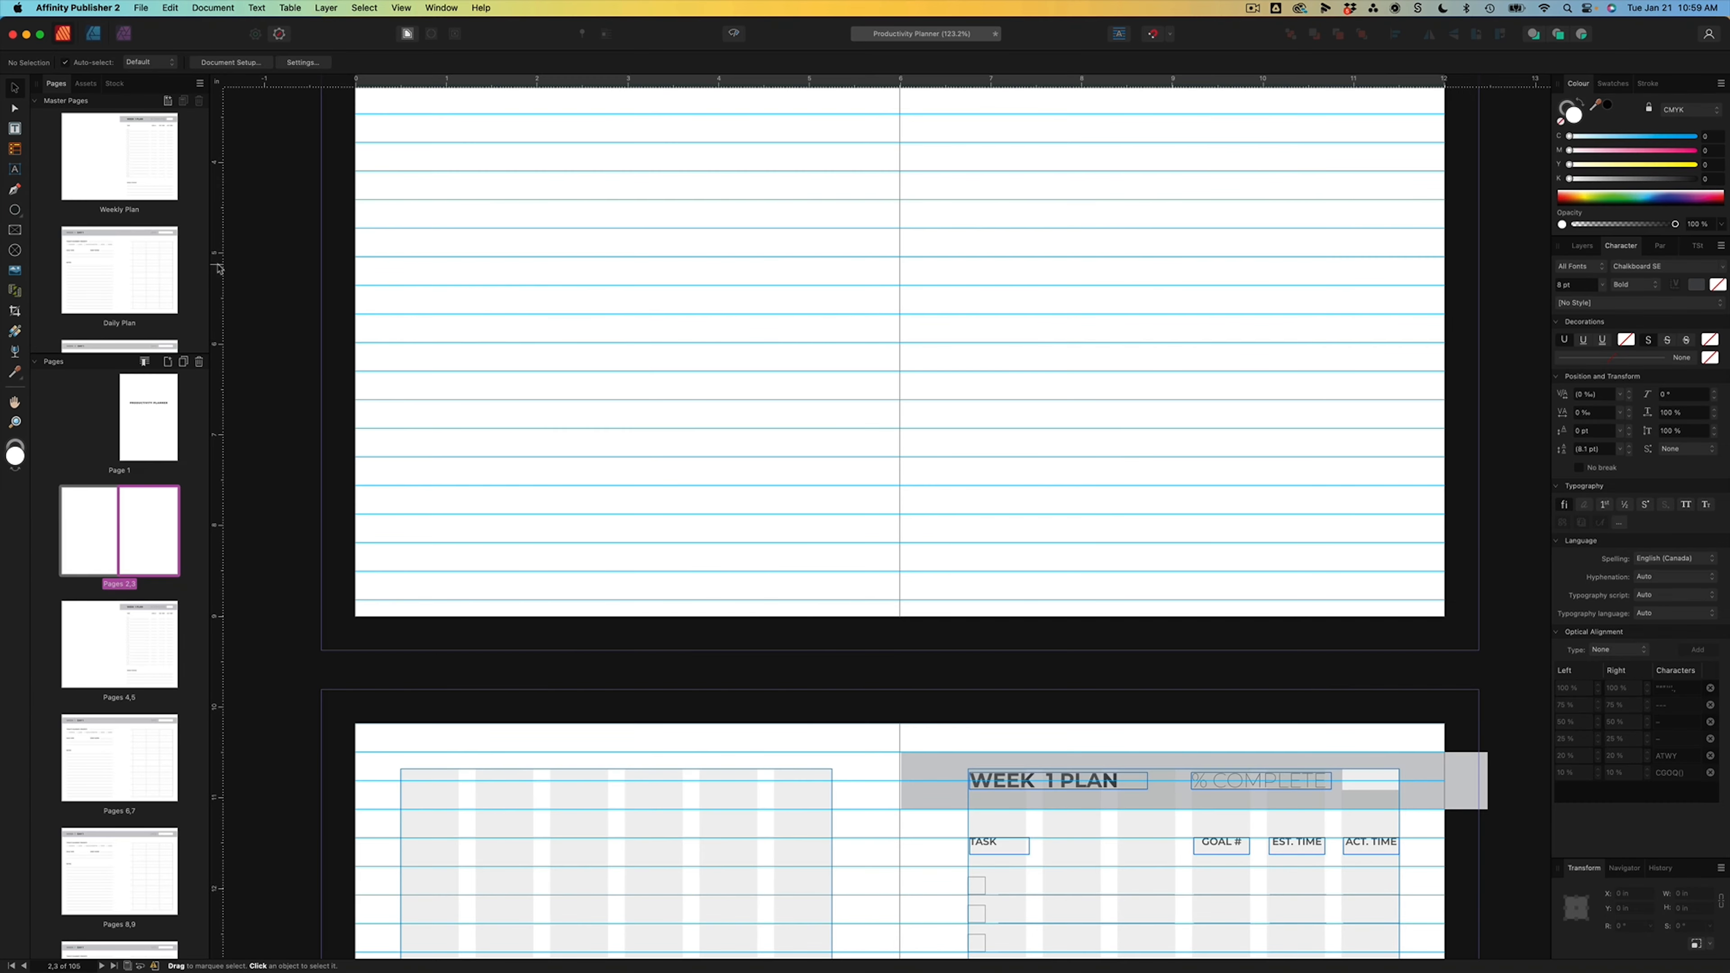
click(400, 8)
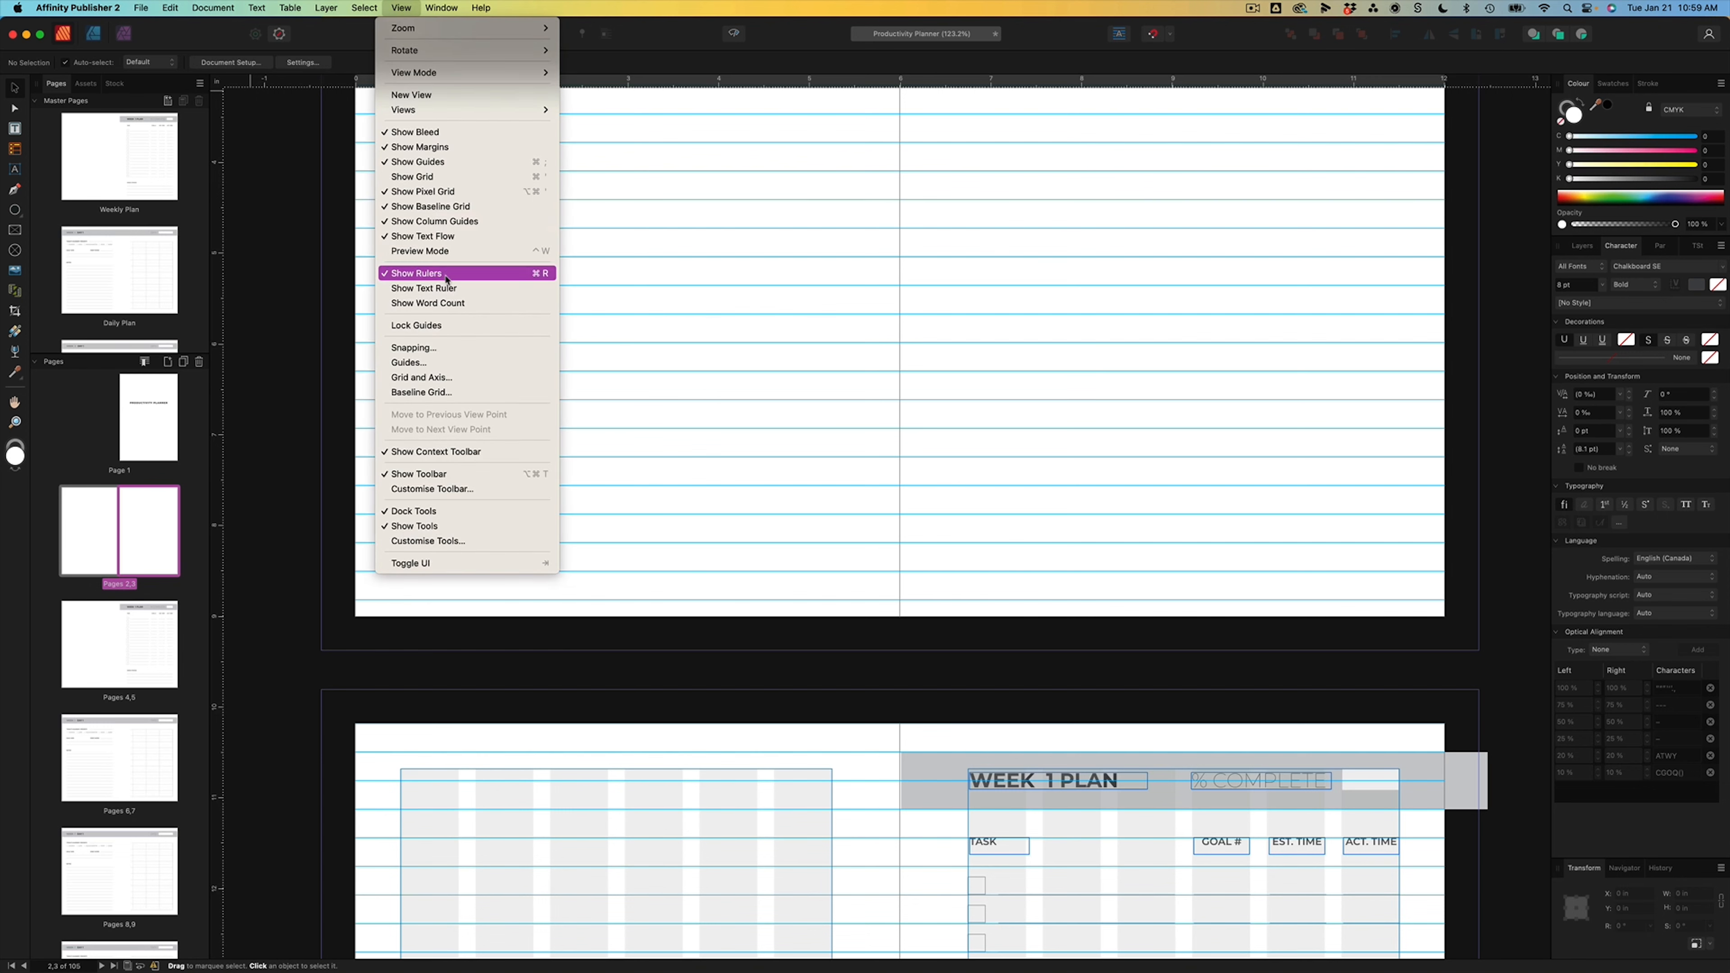
click(217, 242)
drag(217, 242, 401, 302)
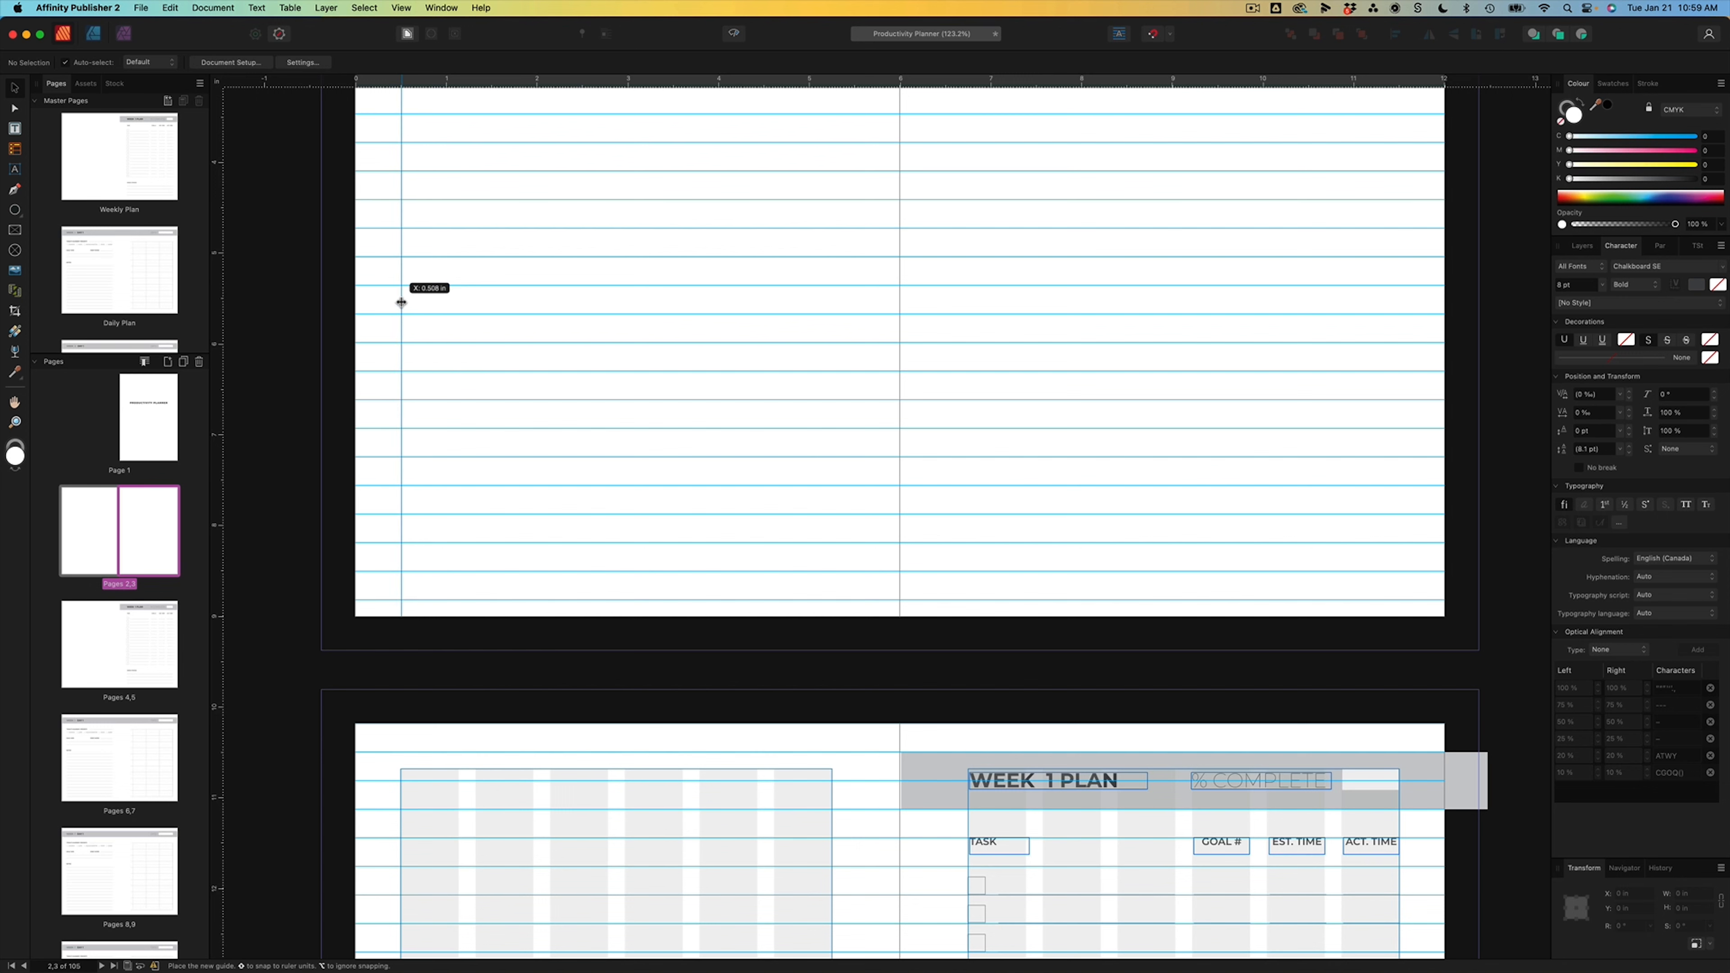
drag(401, 301, 401, 302)
- Draw a text frame about 2 in wide from the guide near the foot of page 2, set to left-aligned 12 pt text lighter than ExtraBold
click(17, 133)
drag(401, 514, 579, 543)
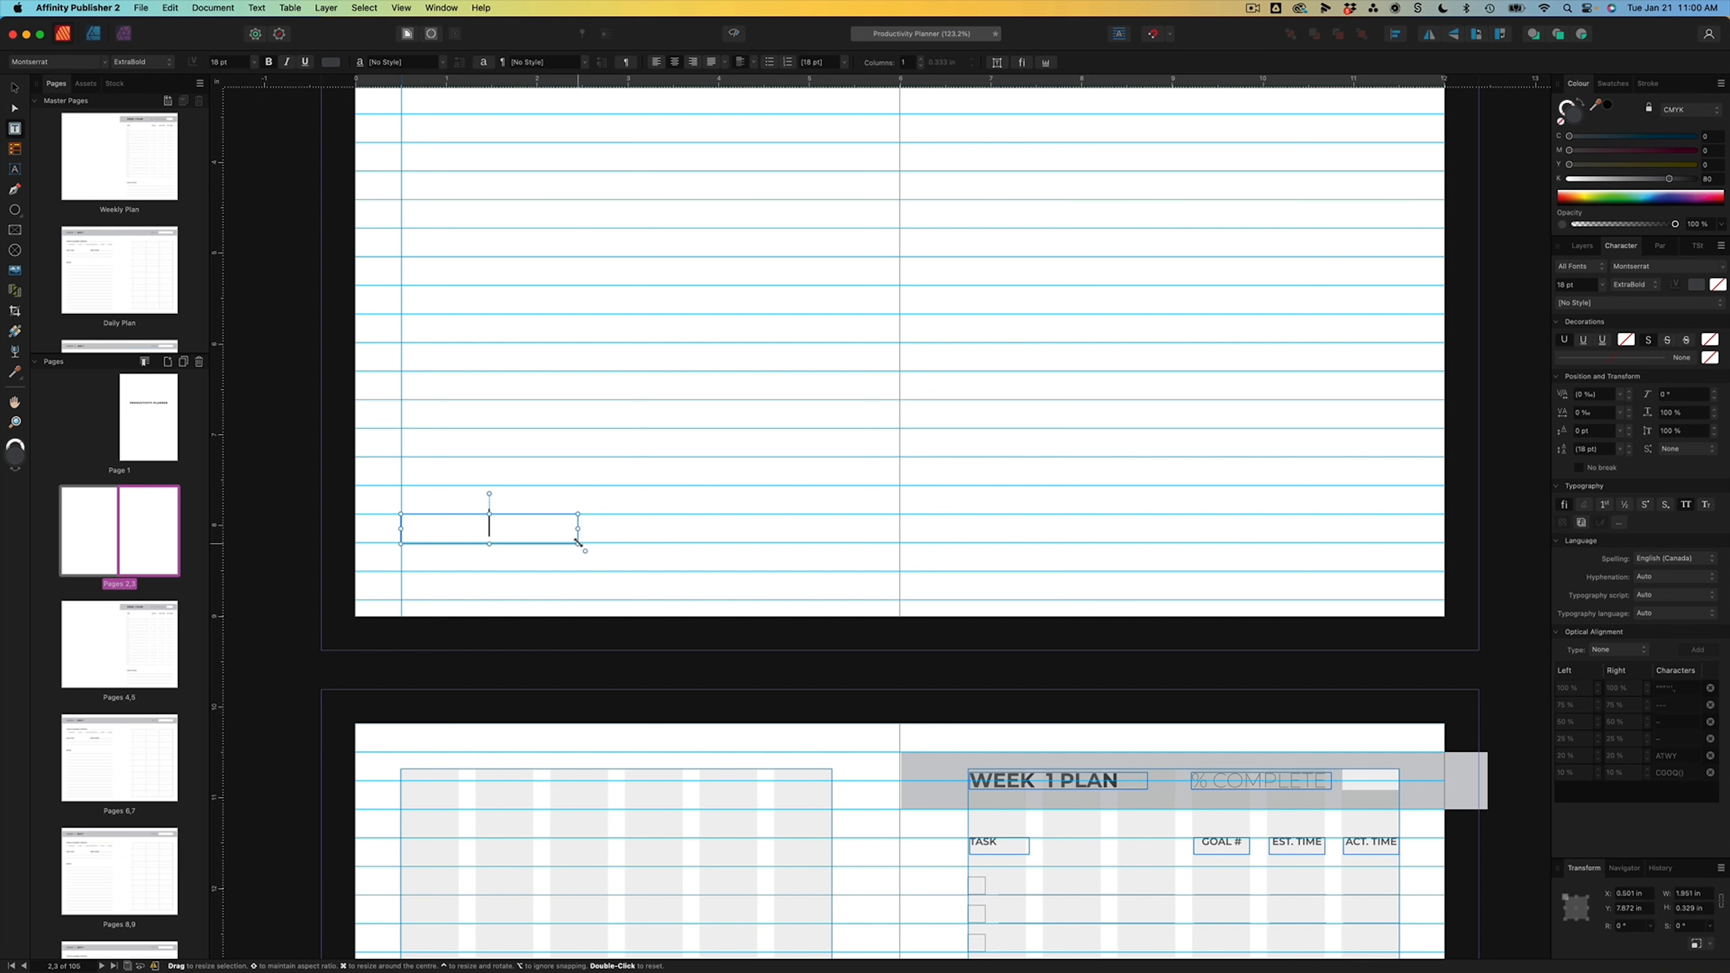
click(253, 63)
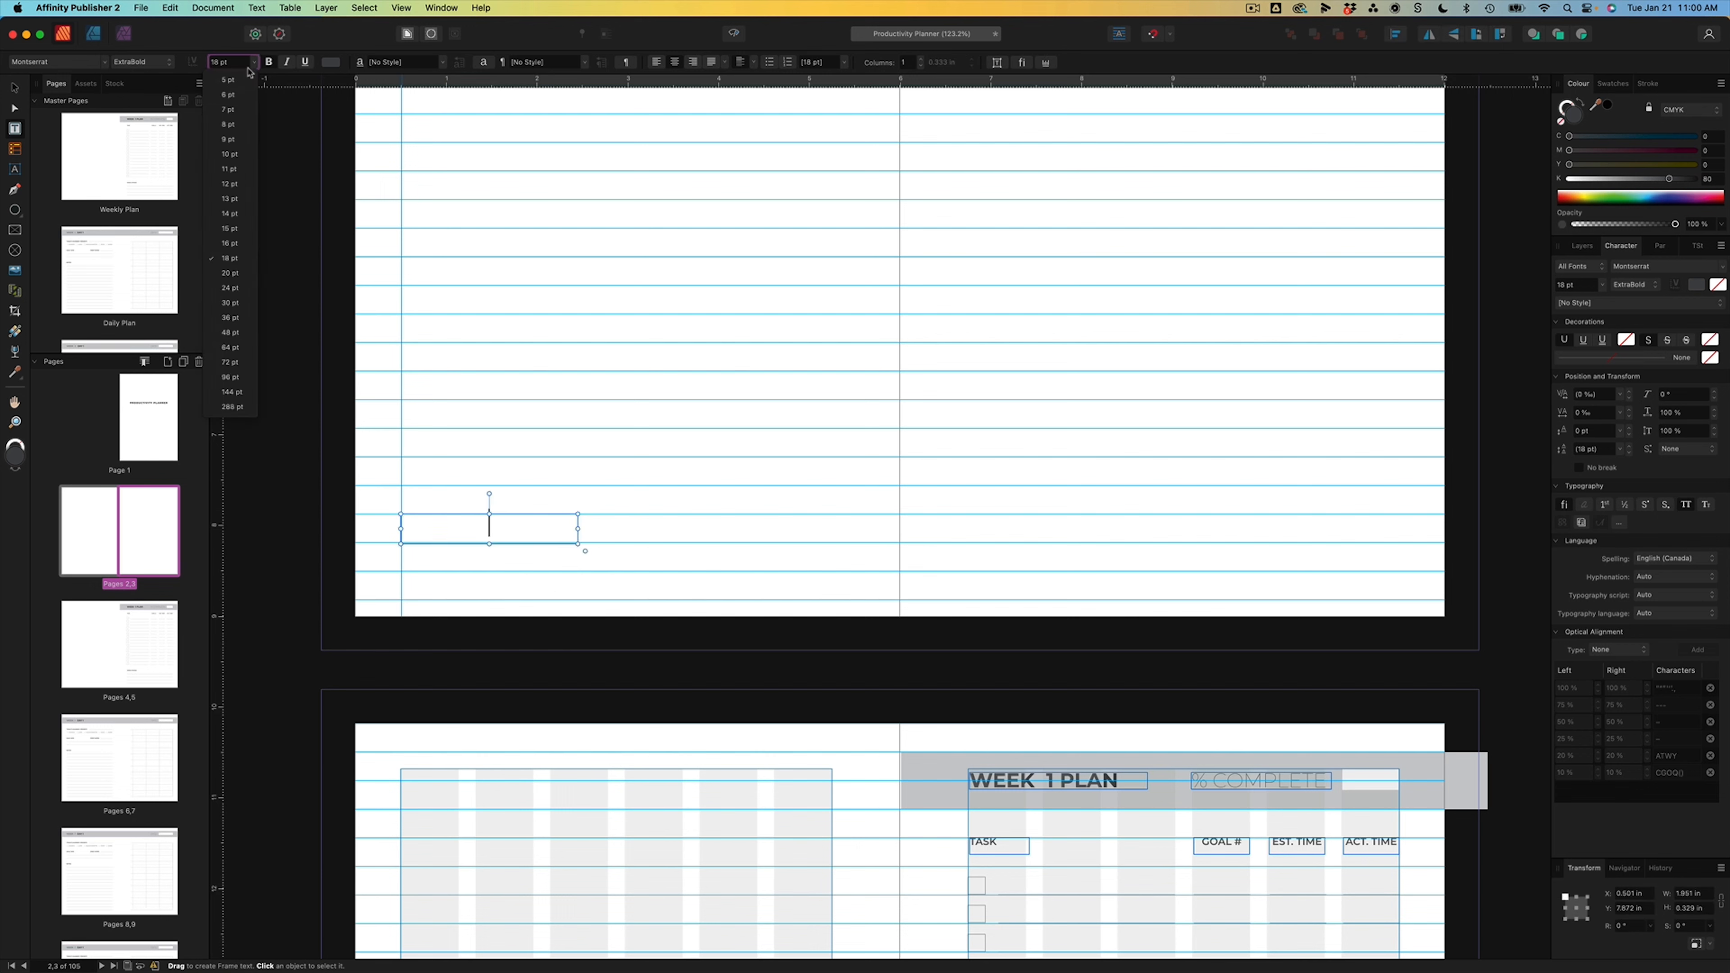
click(235, 186)
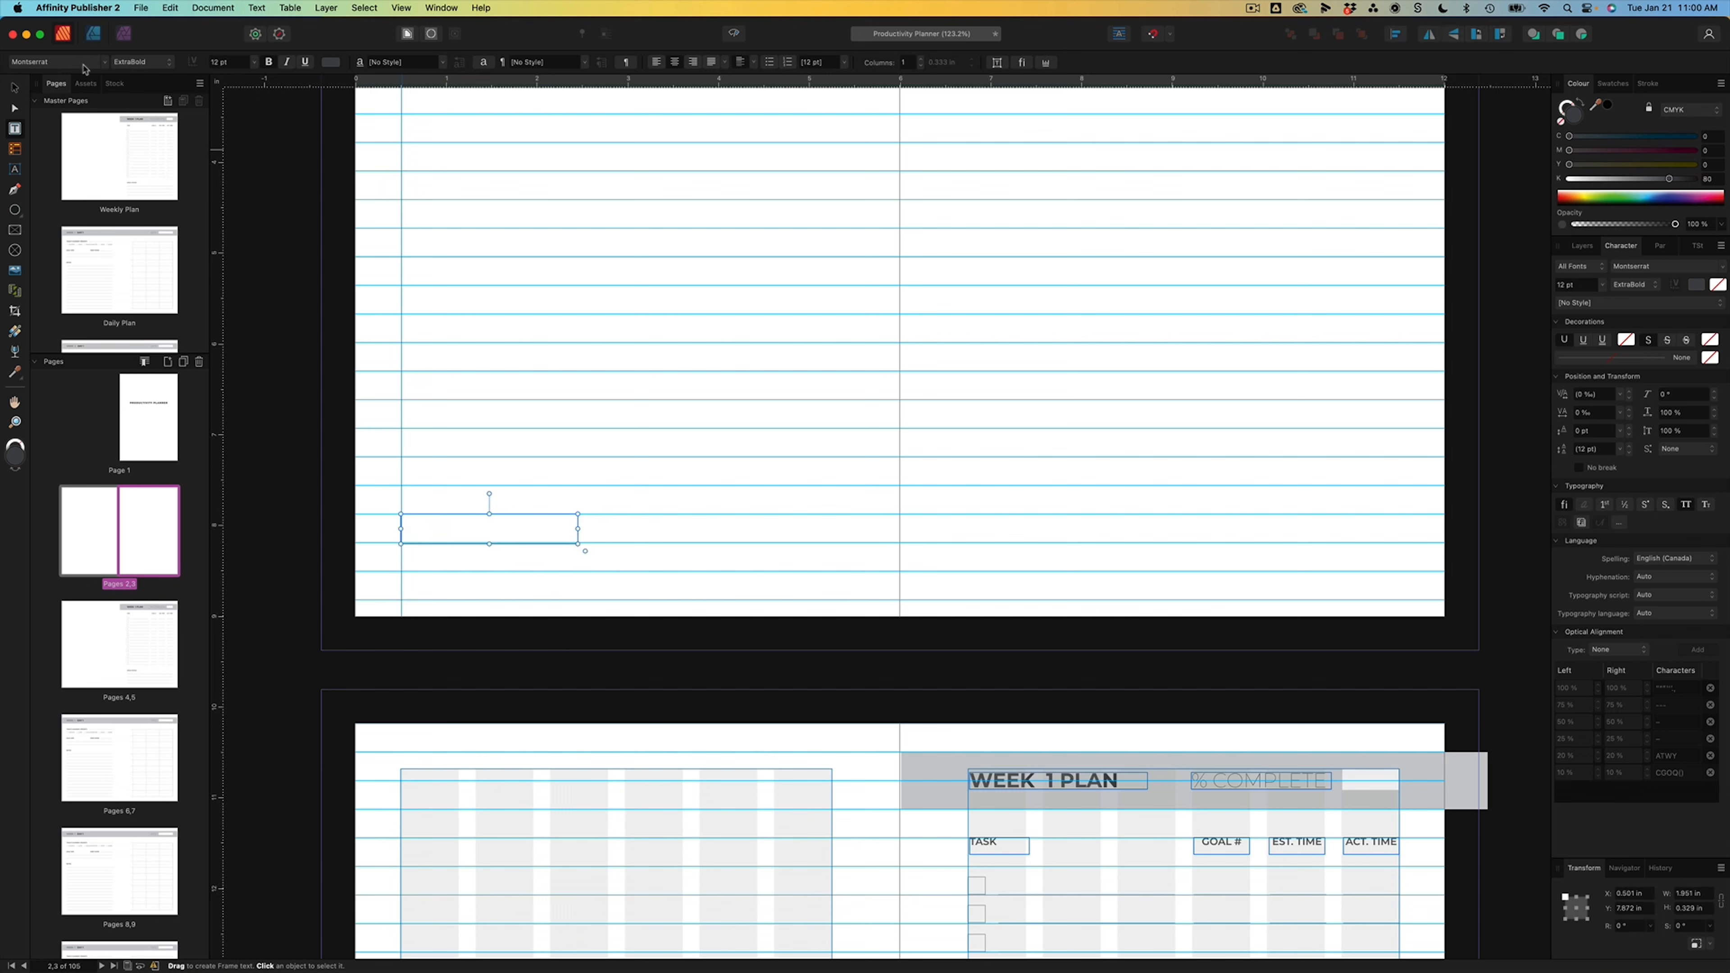
click(140, 62)
click(138, 41)
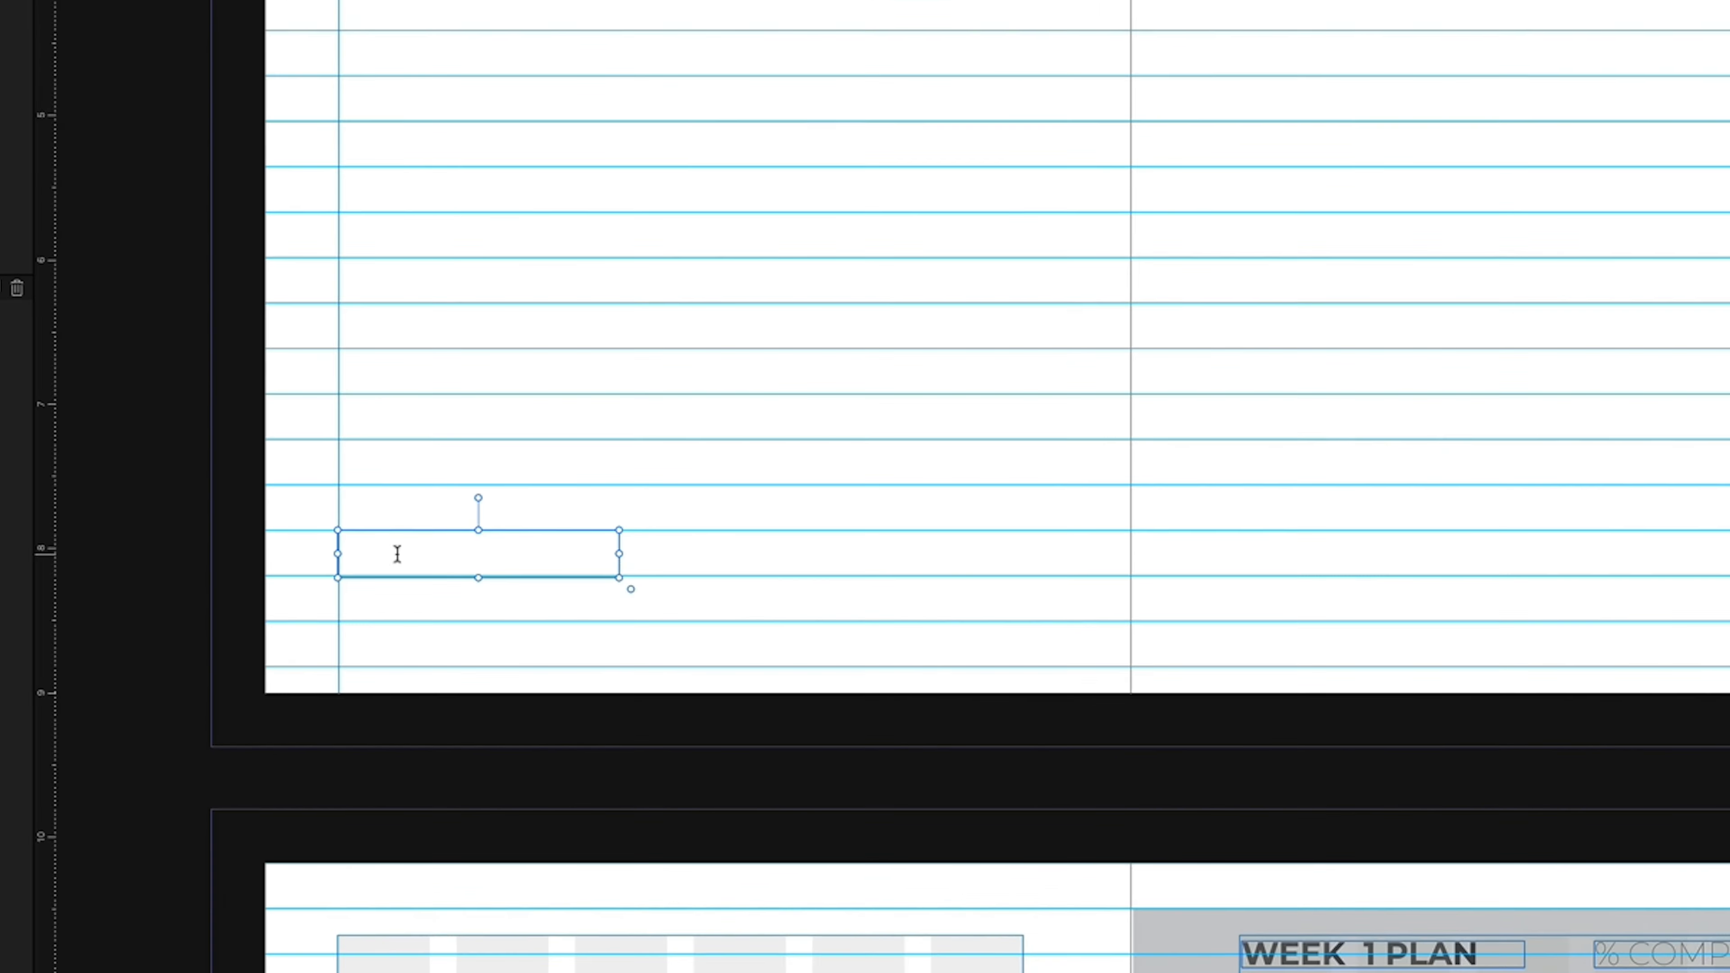
- Enter the copyright line ©2025 followed by the author's full name, and widen and lower the frame to fit it on one line
key(alt+g)
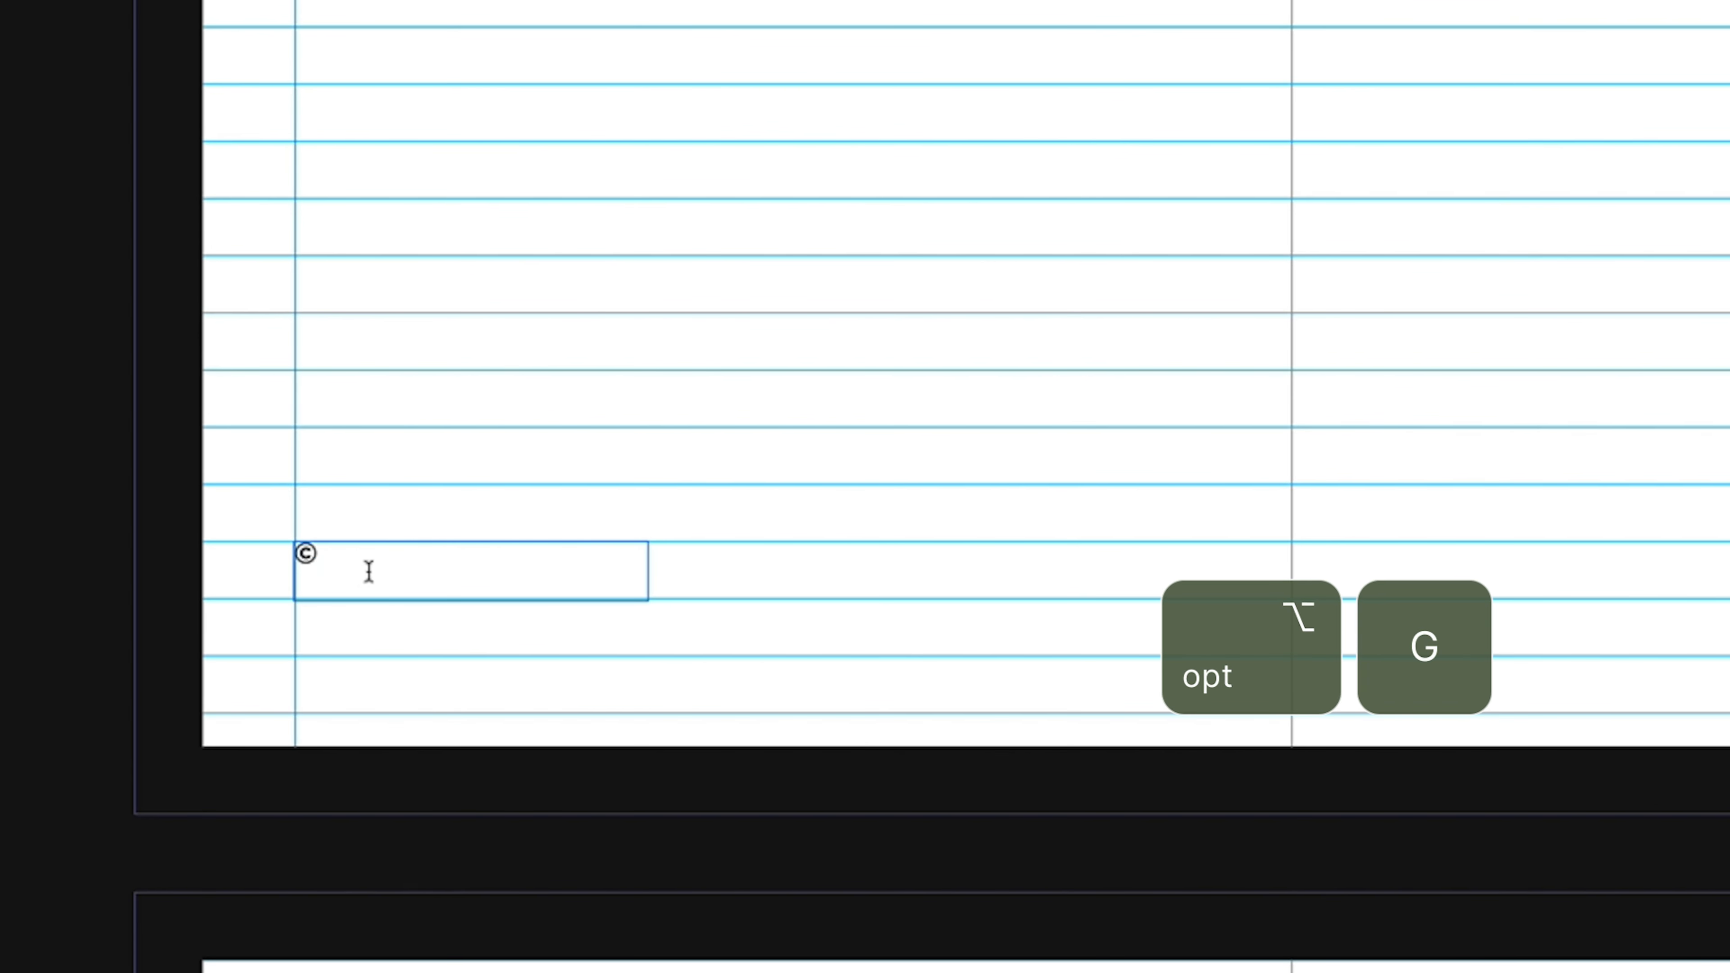
text(2025)
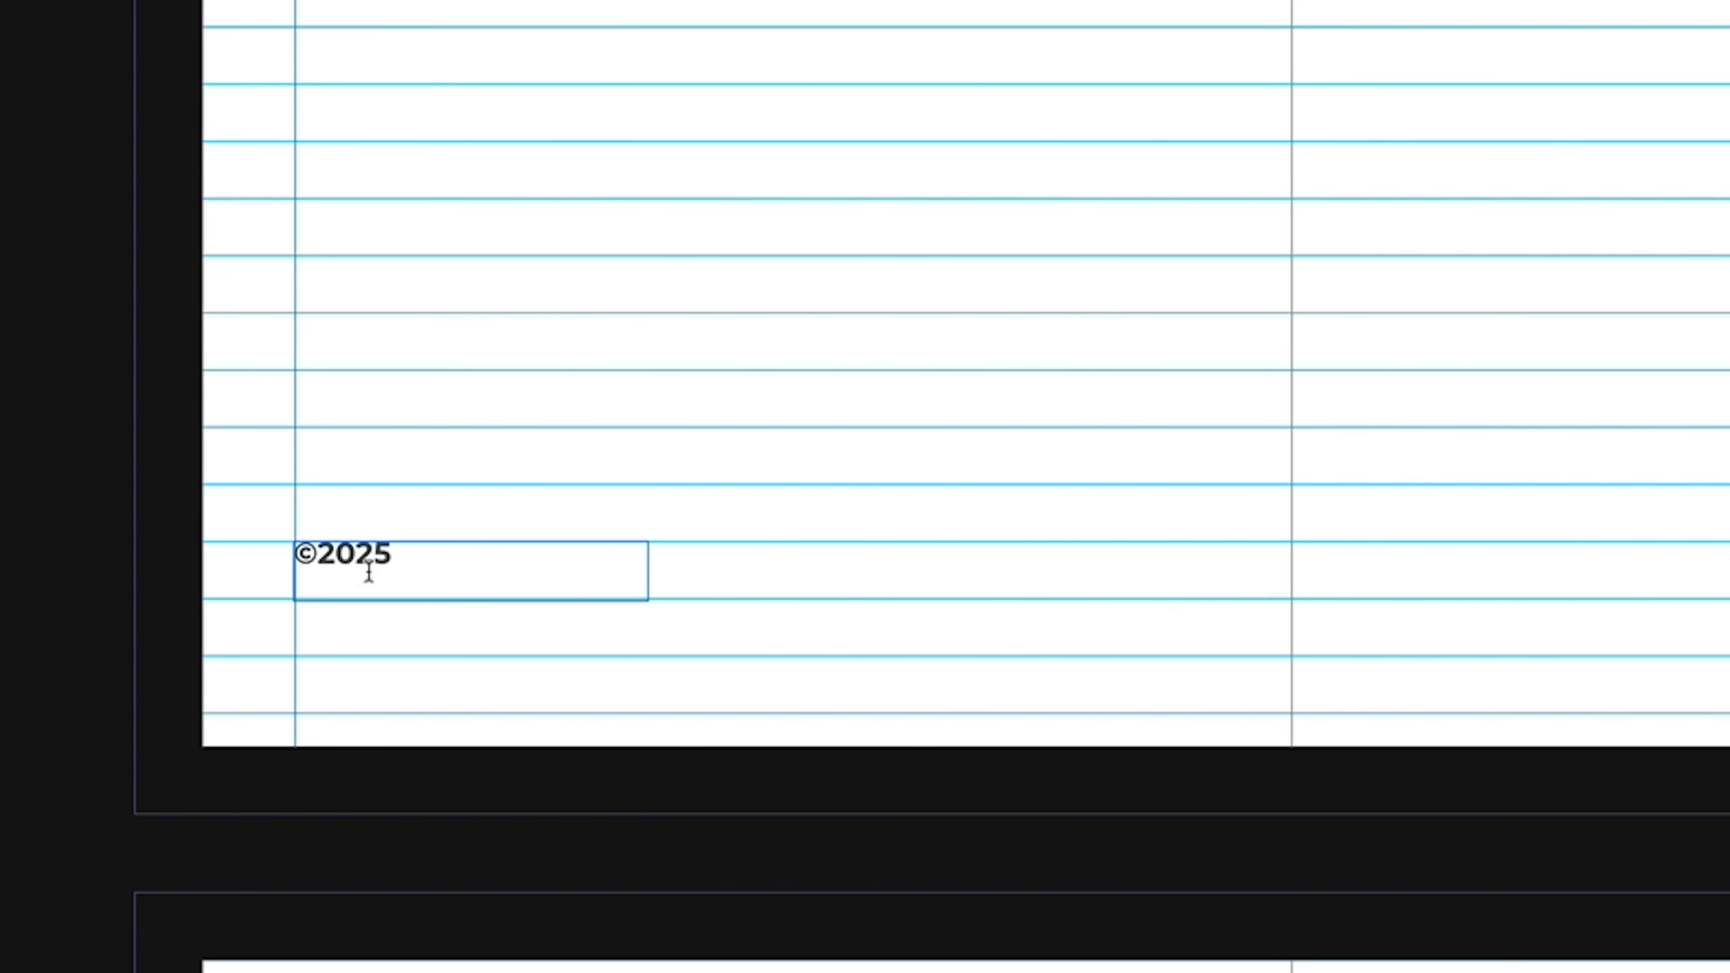
text( RACHEL HARRISON-SUND)
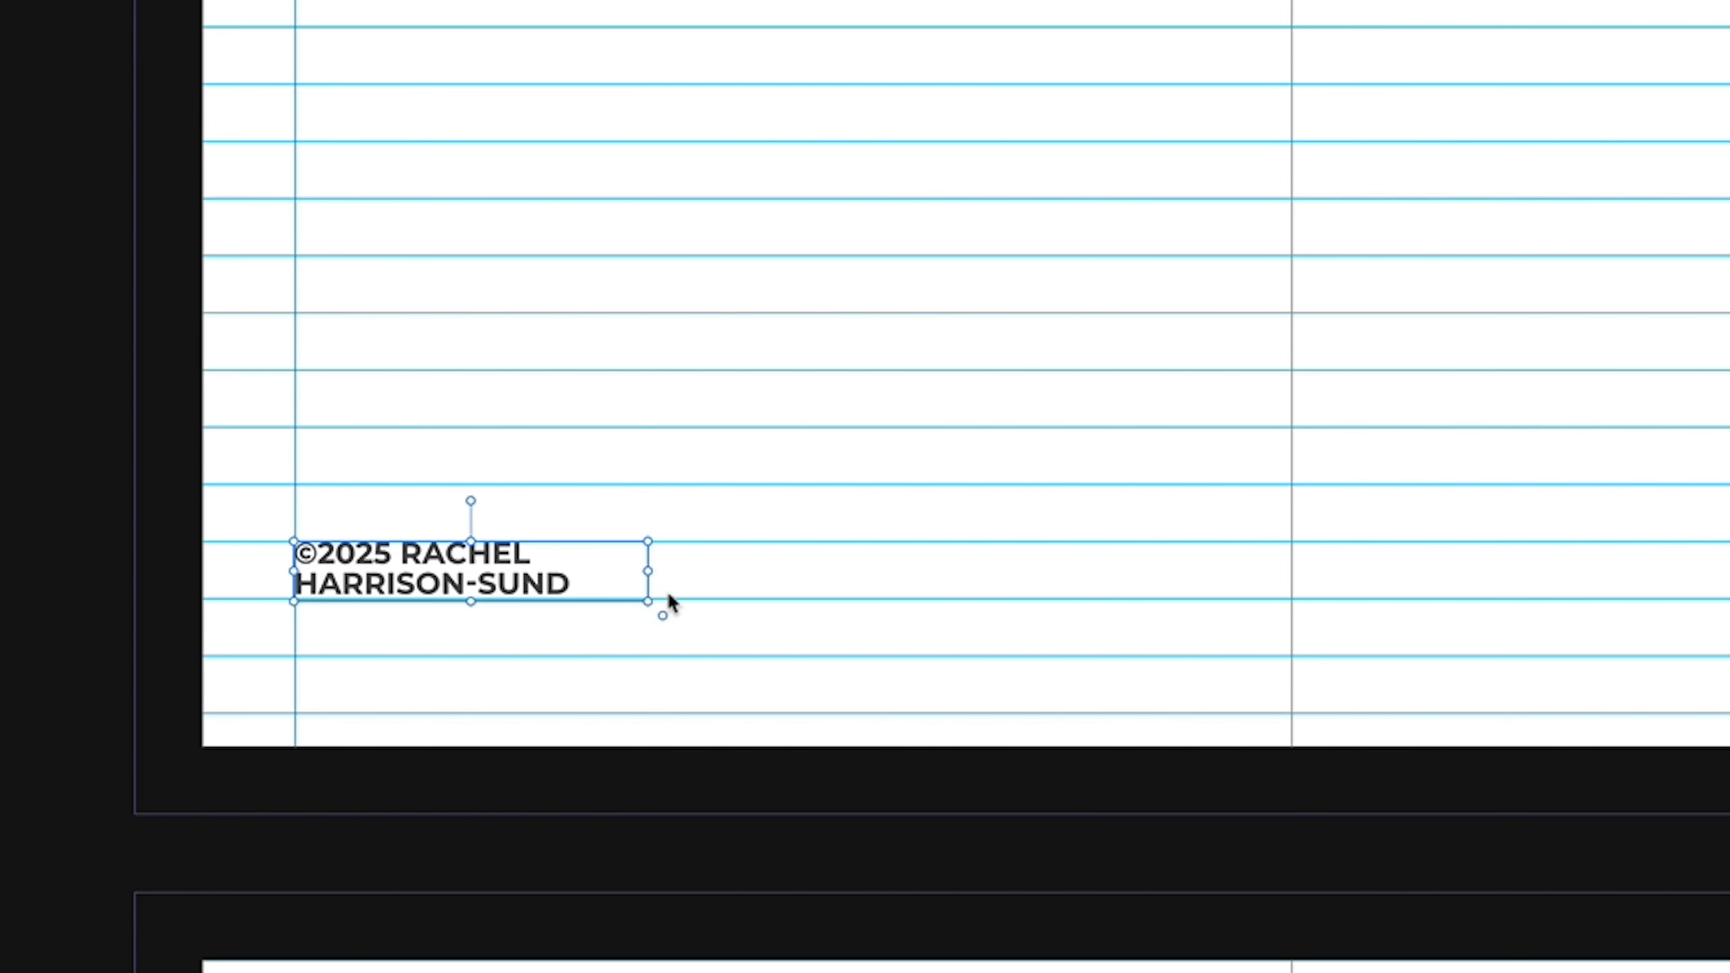
drag(651, 573, 862, 571)
drag(749, 553, 747, 589)
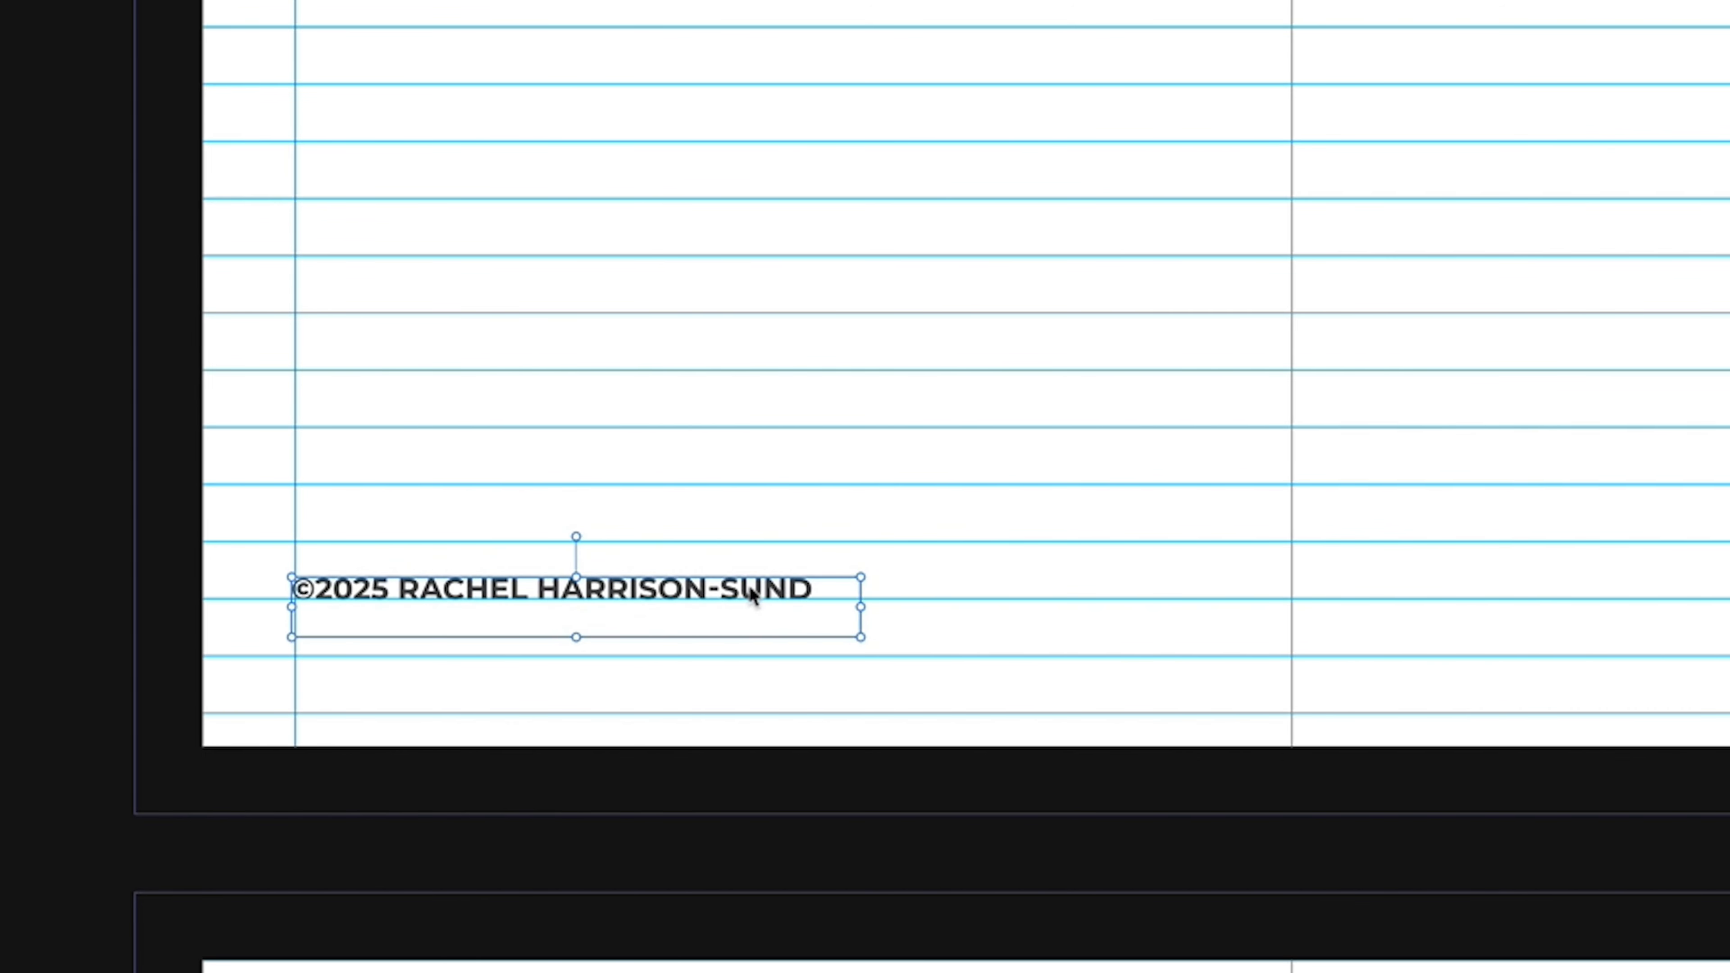
- Switch to Bitly's QR Codes page in Chrome and download the existing website QR code as a PNG
click(984, 542)
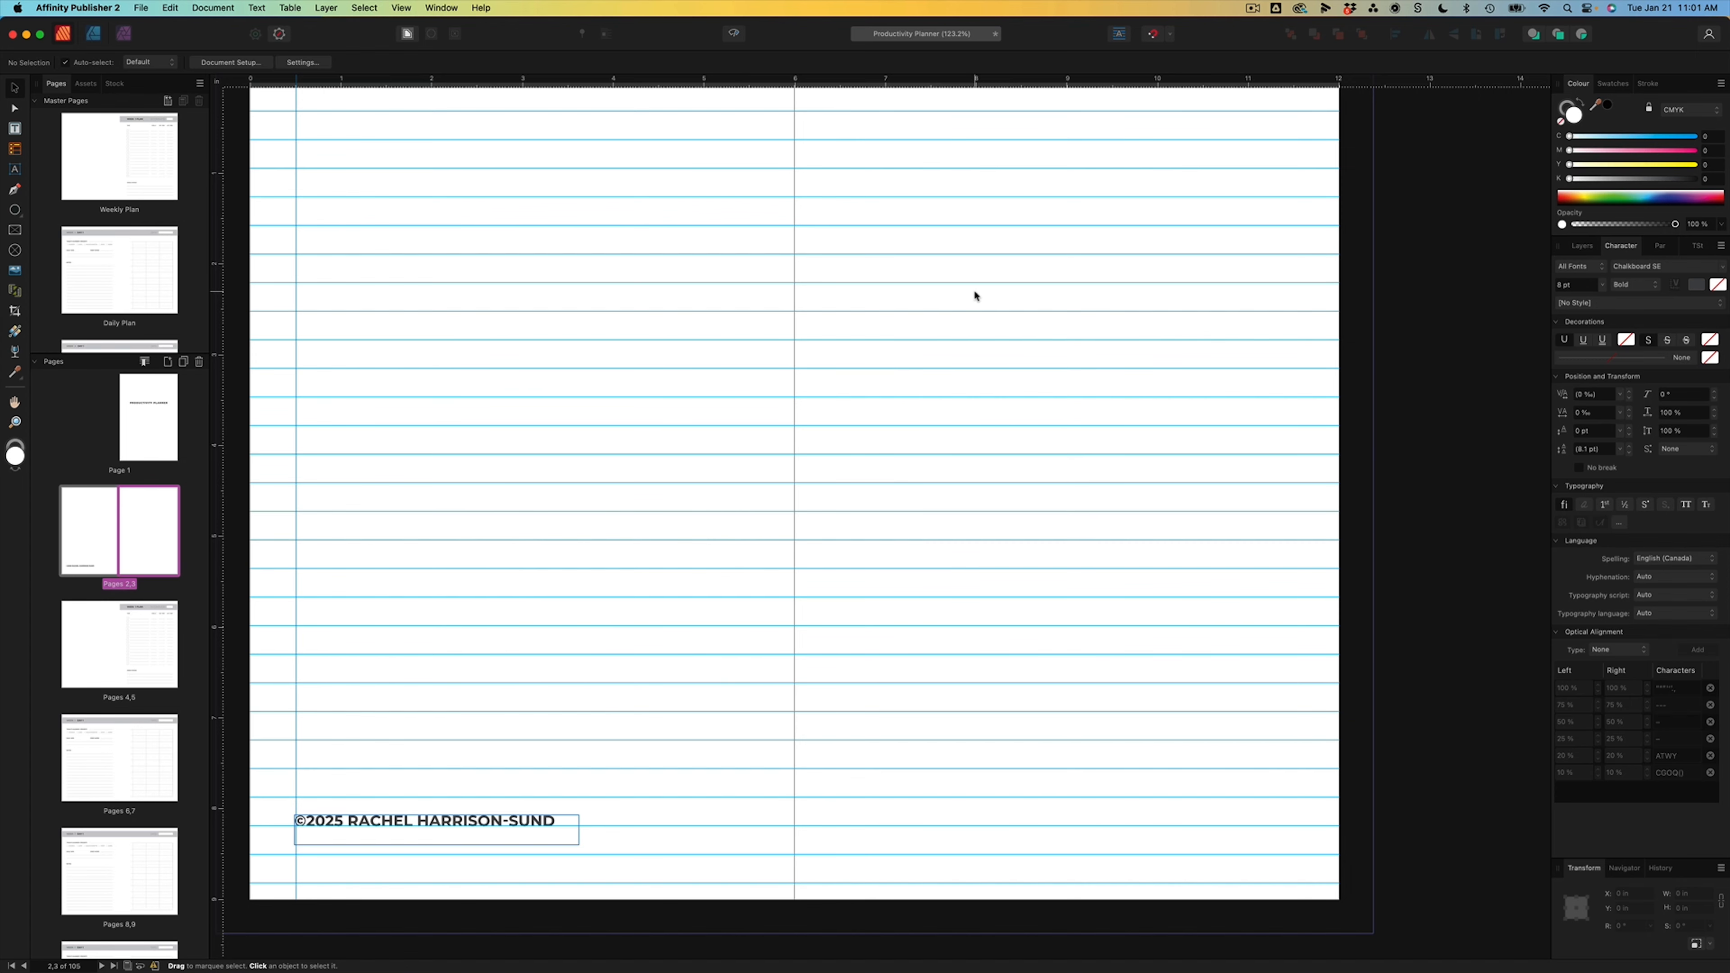
scroll(973, 289, up, 3)
scroll(973, 288, down, 2)
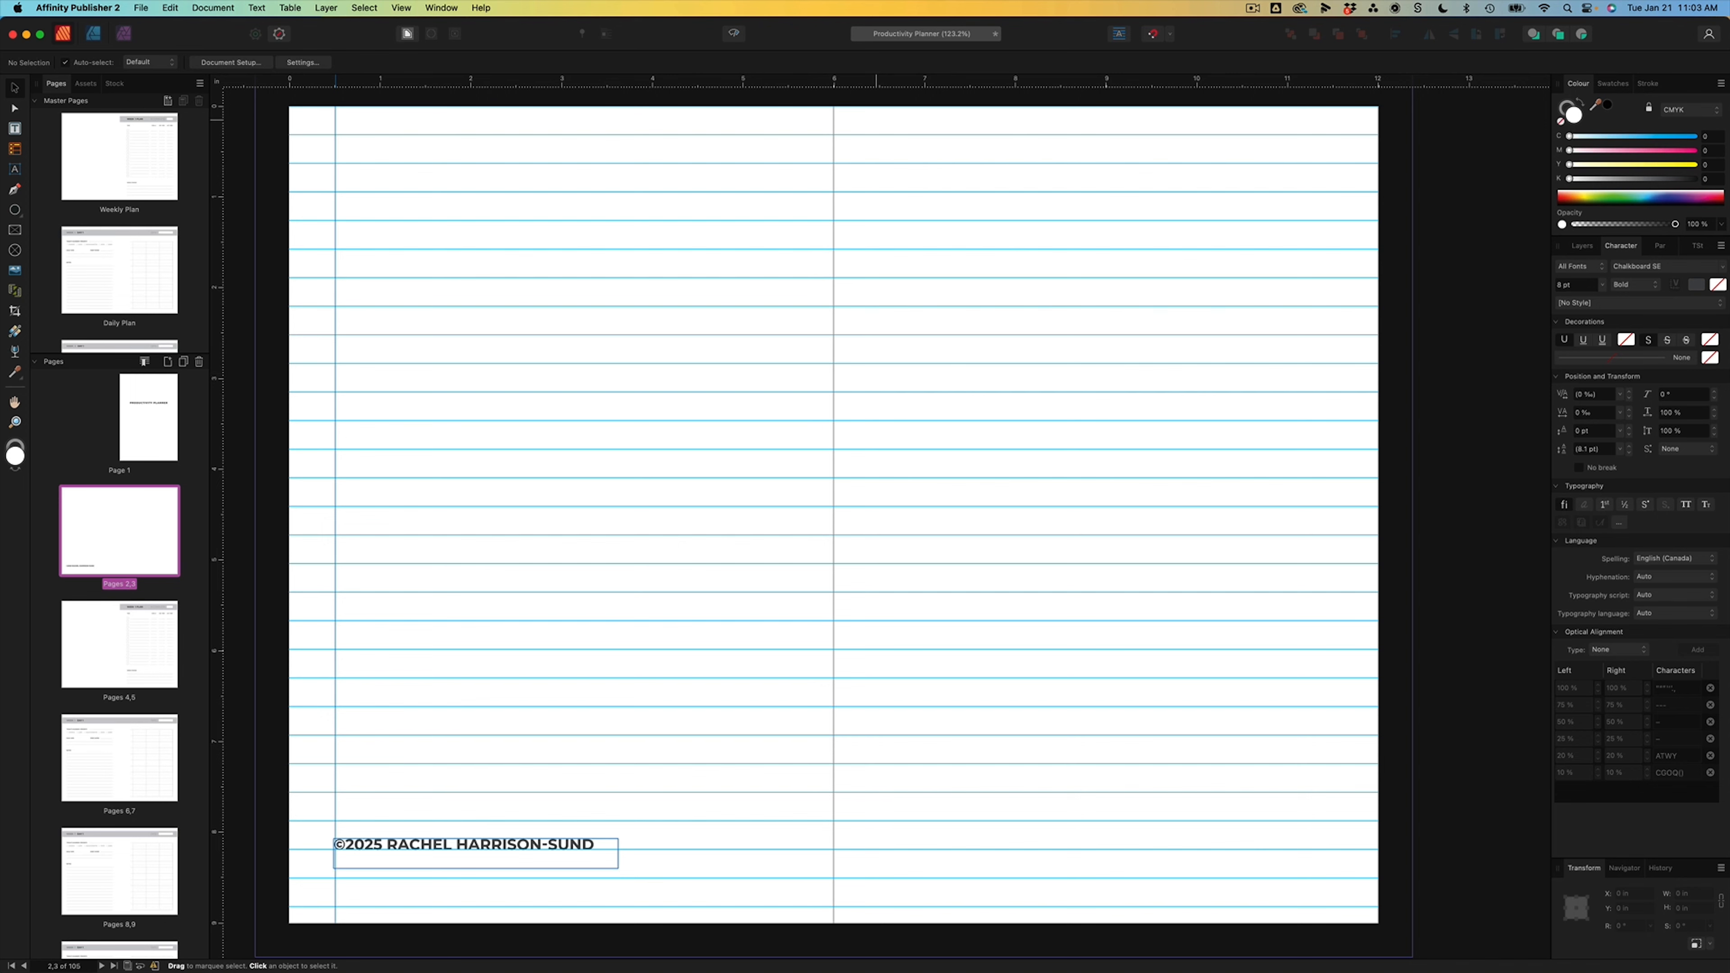
drag(1, 42, 726, 68)
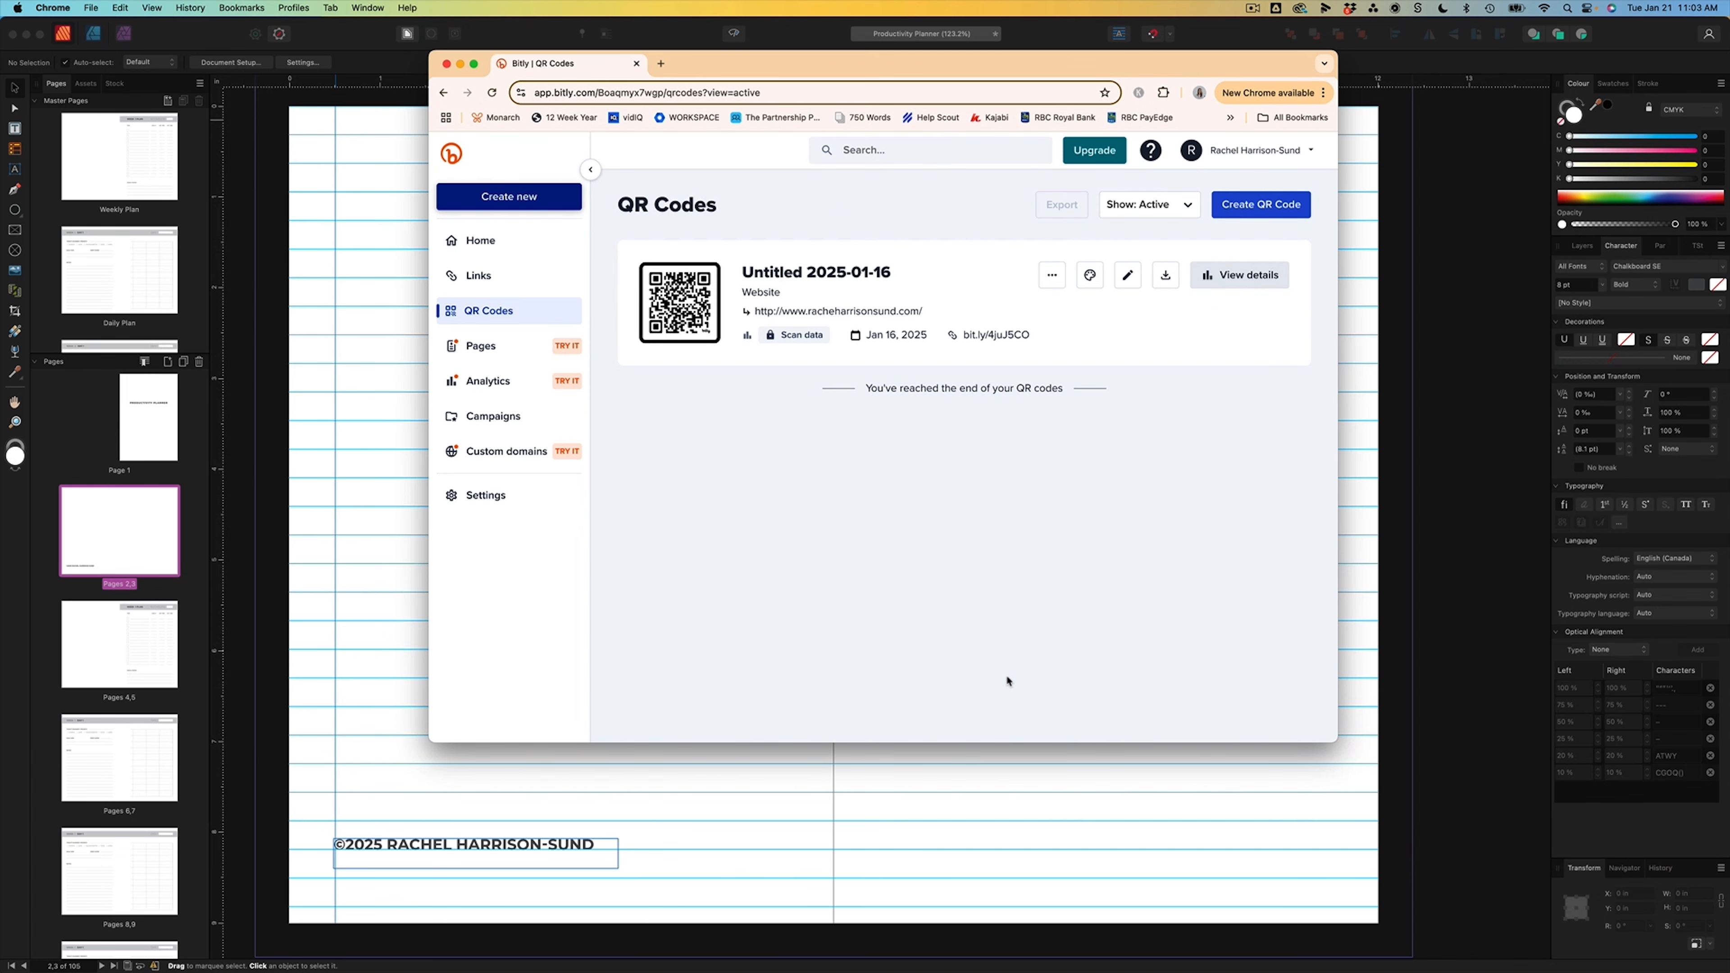
drag(428, 743, 280, 912)
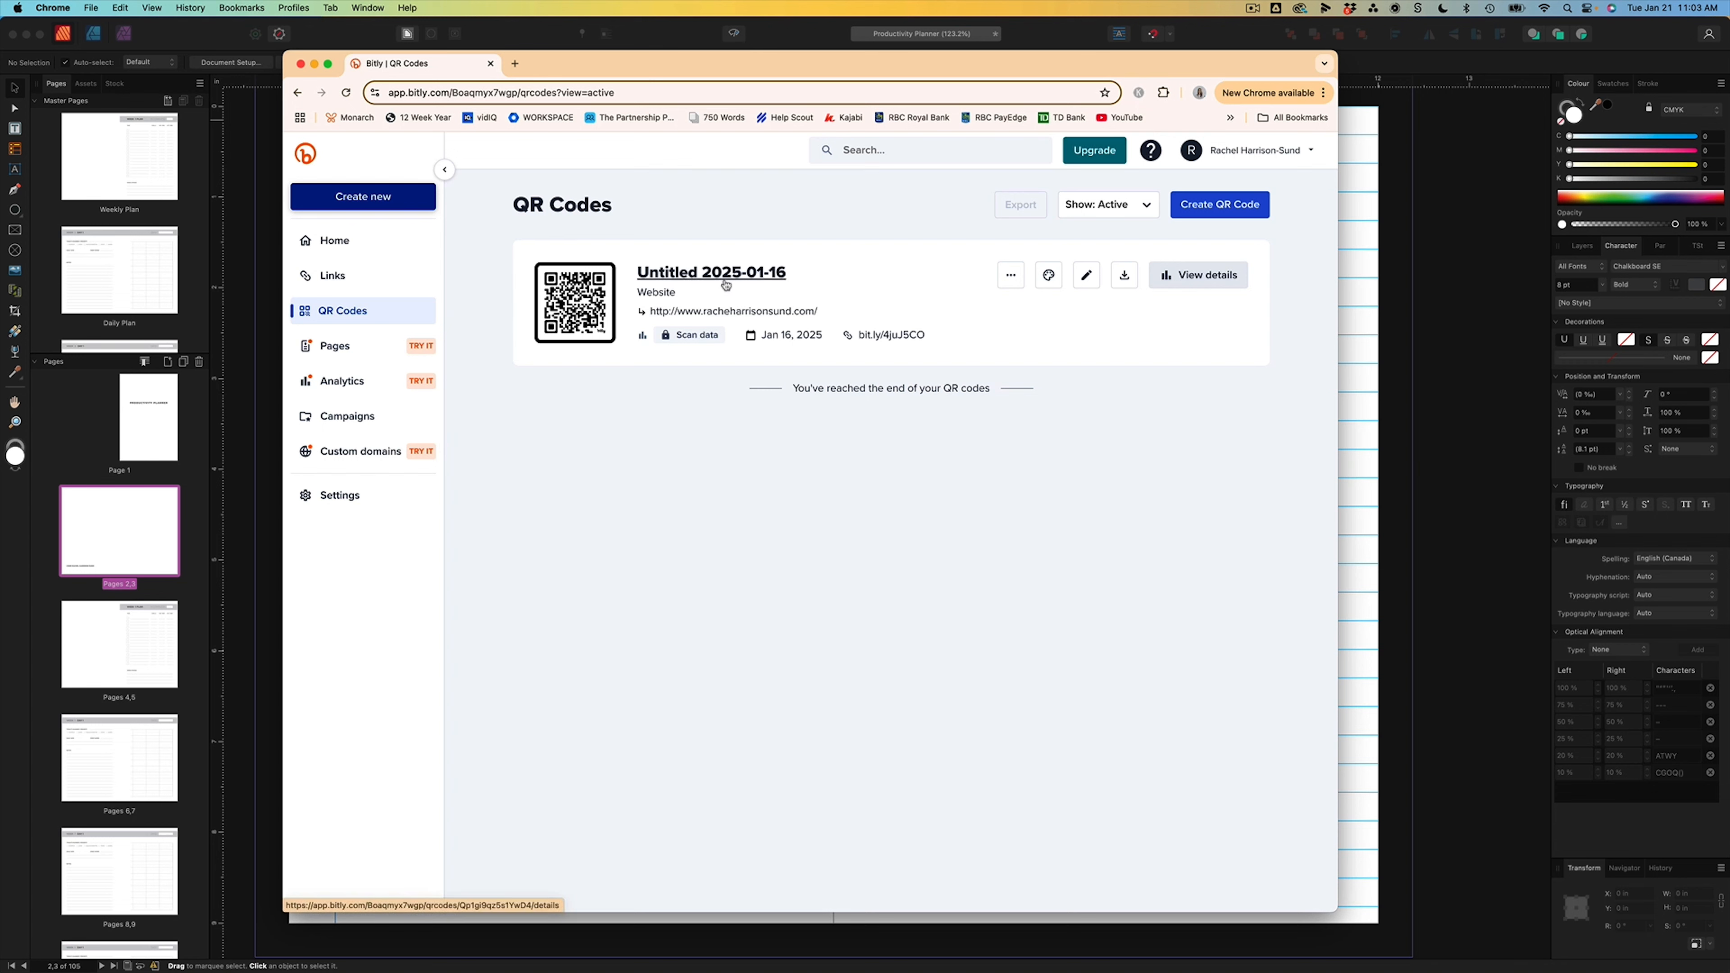
click(1124, 277)
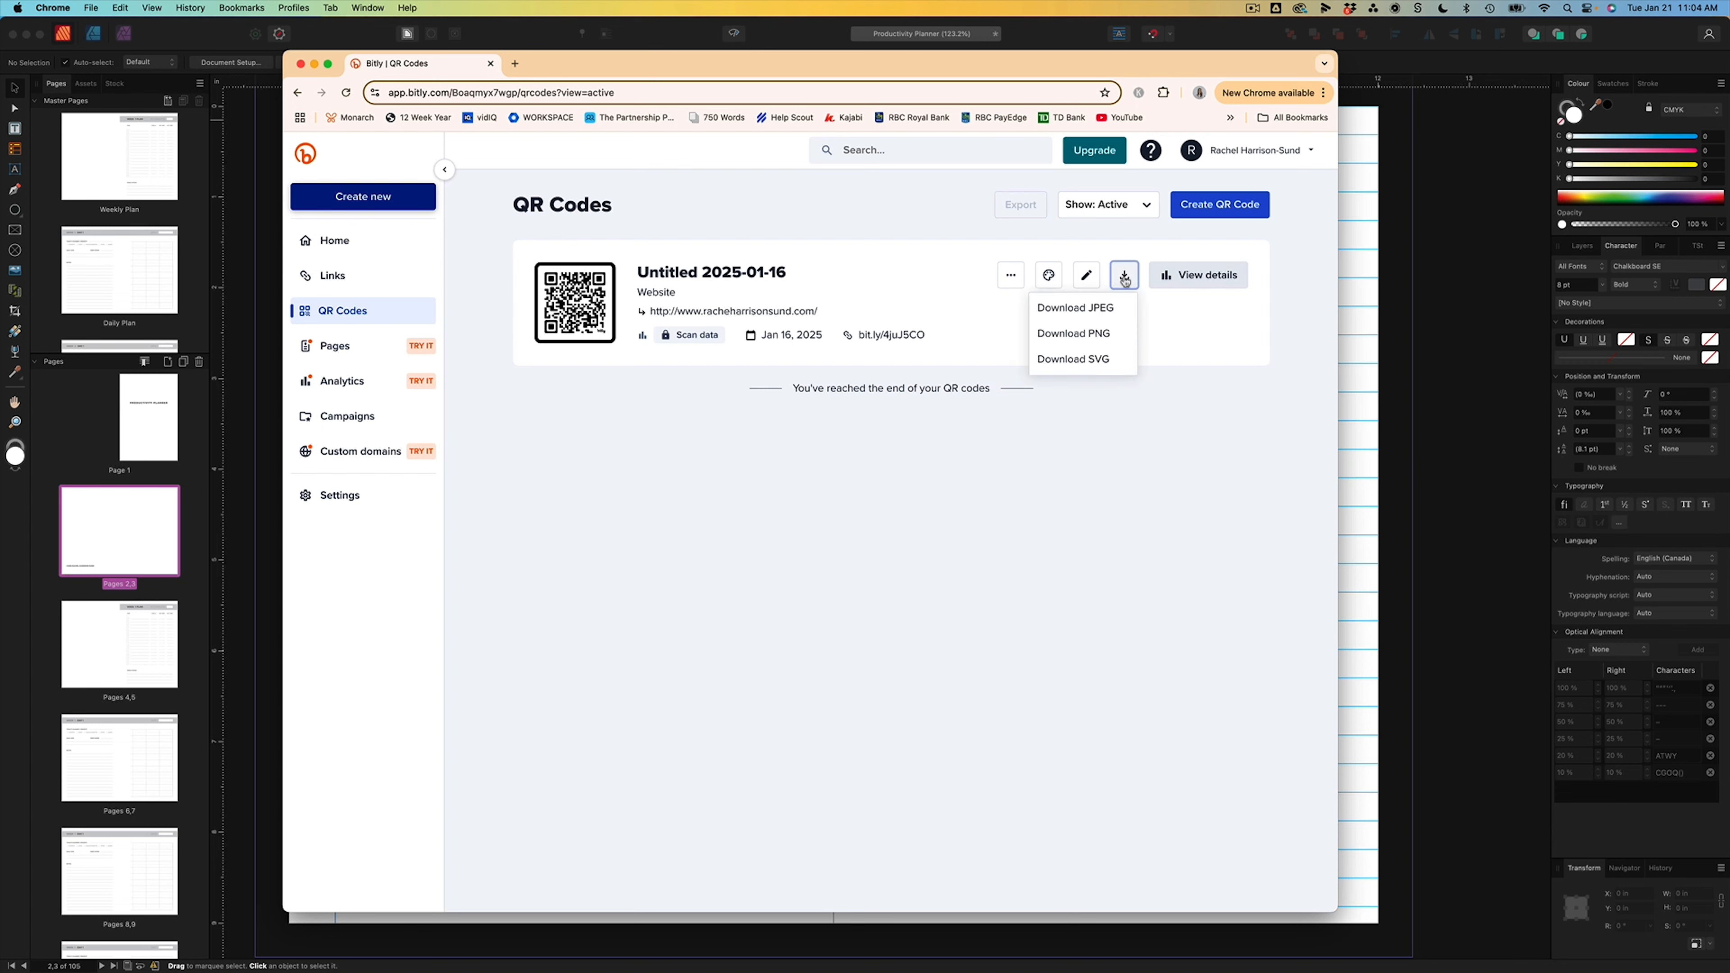
click(1074, 333)
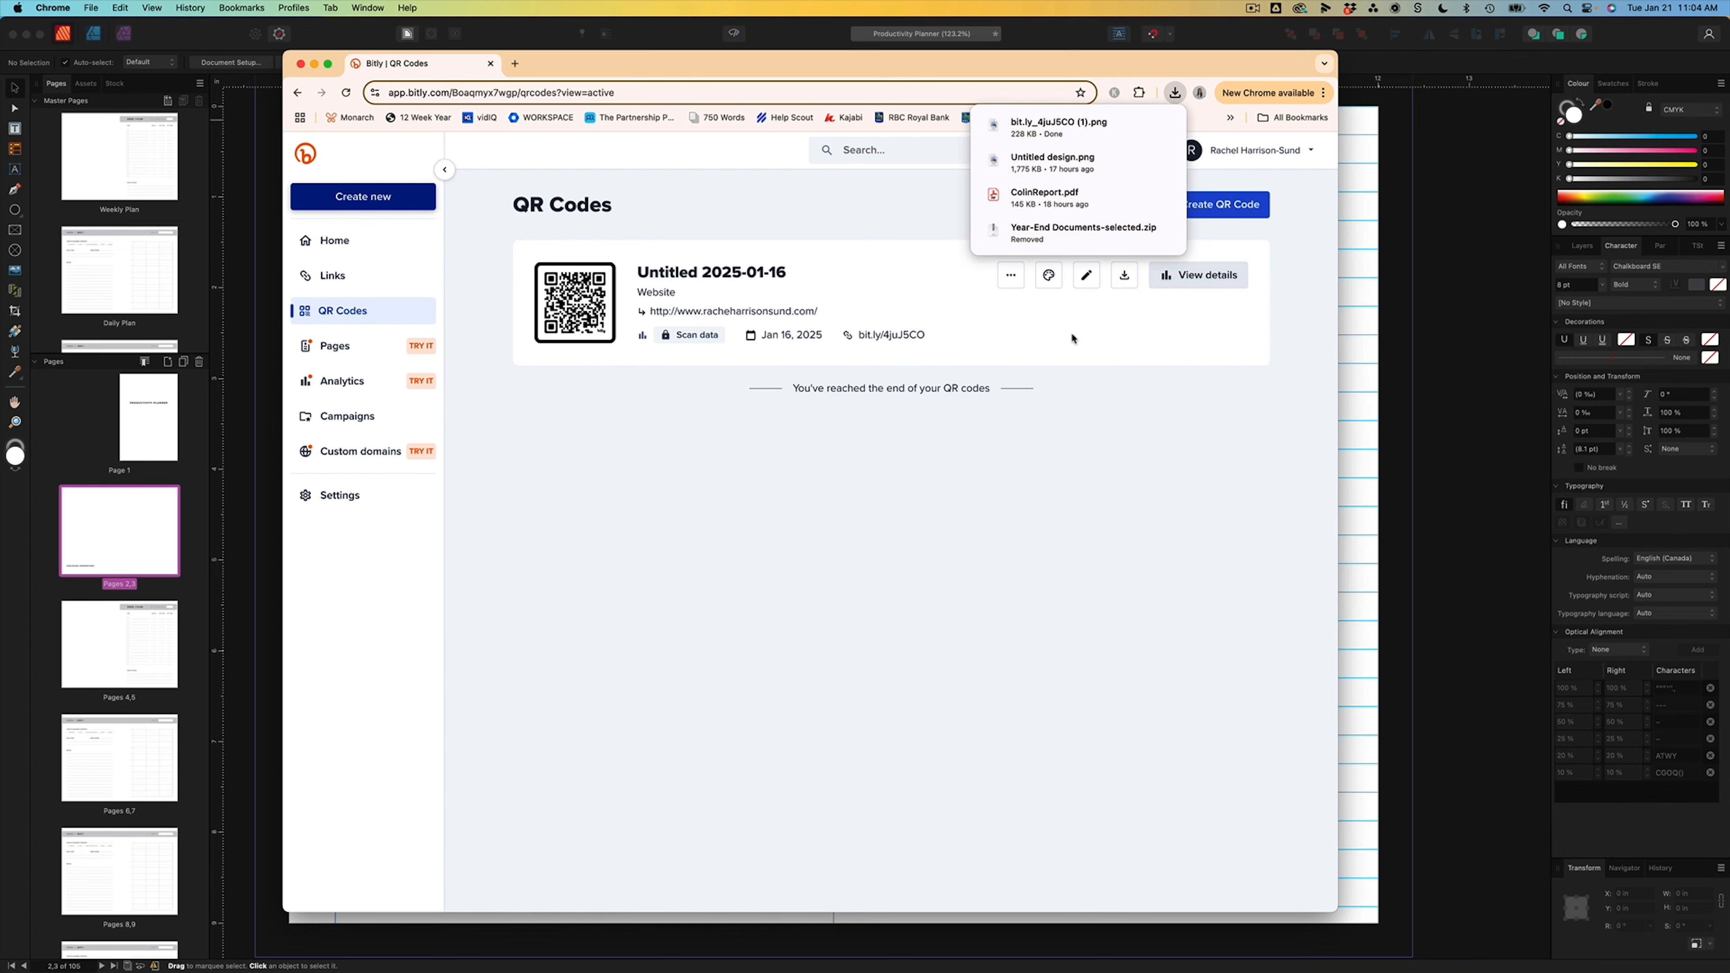
- Return to Affinity Publisher and place bit.ly_4juJ5CO (1).png at about 1.8 in square on page 3
click(1361, 339)
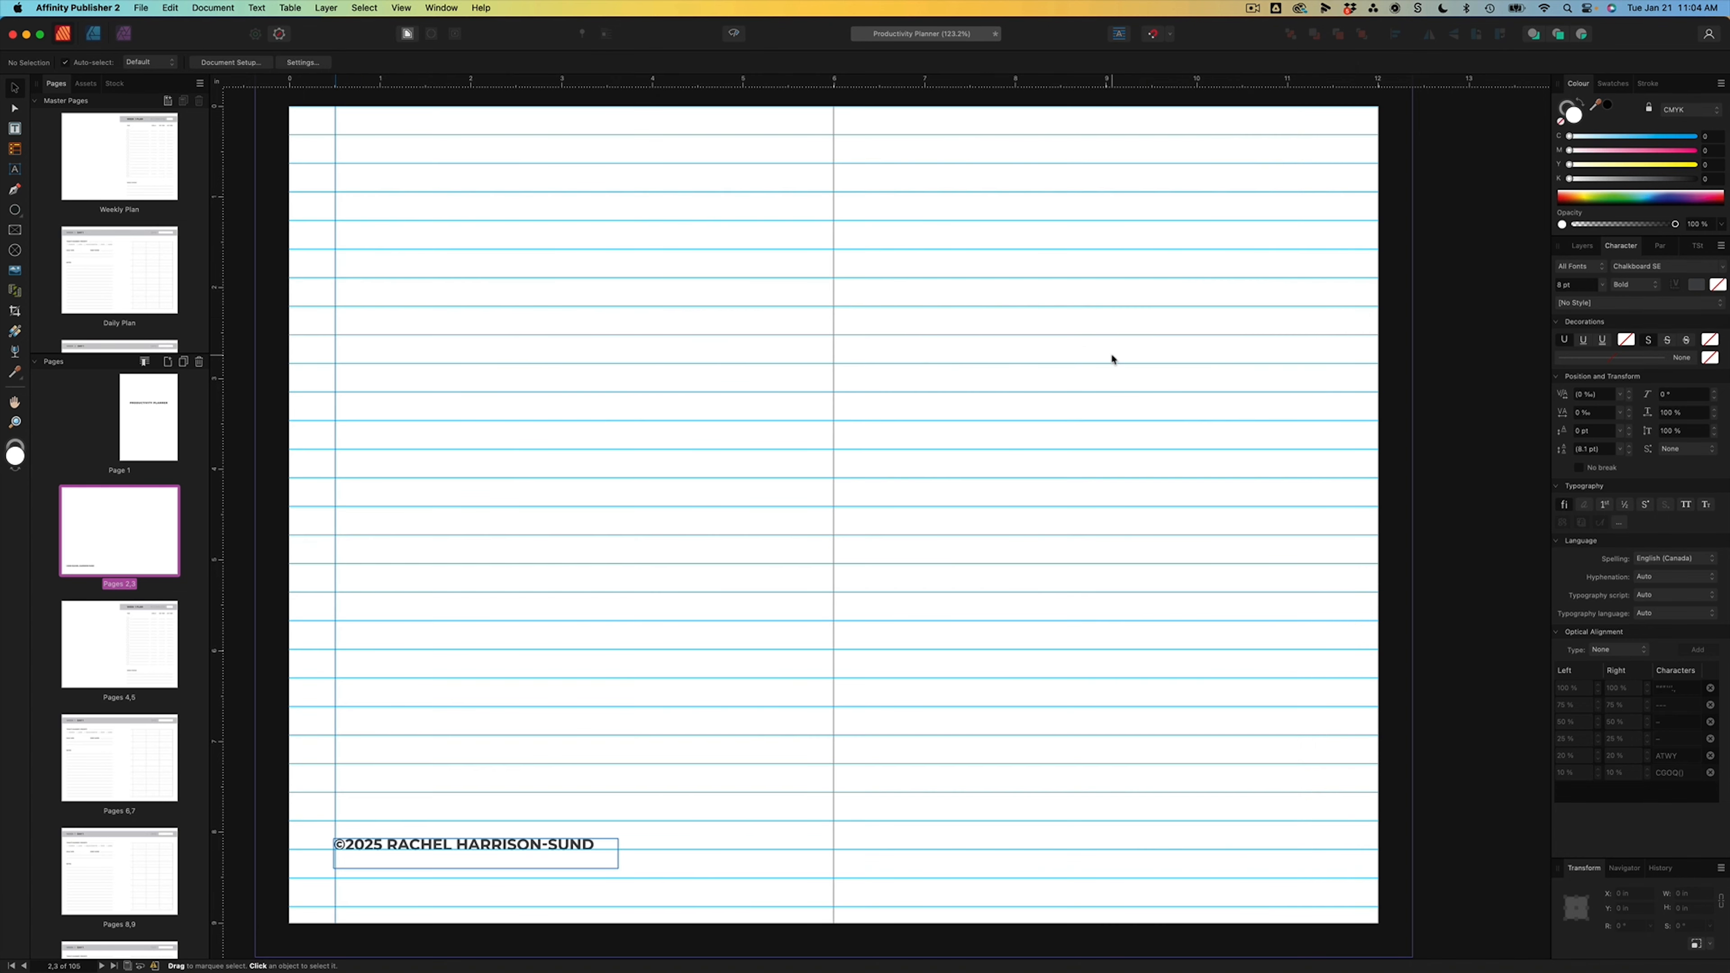
scroll(1110, 351, up, 3)
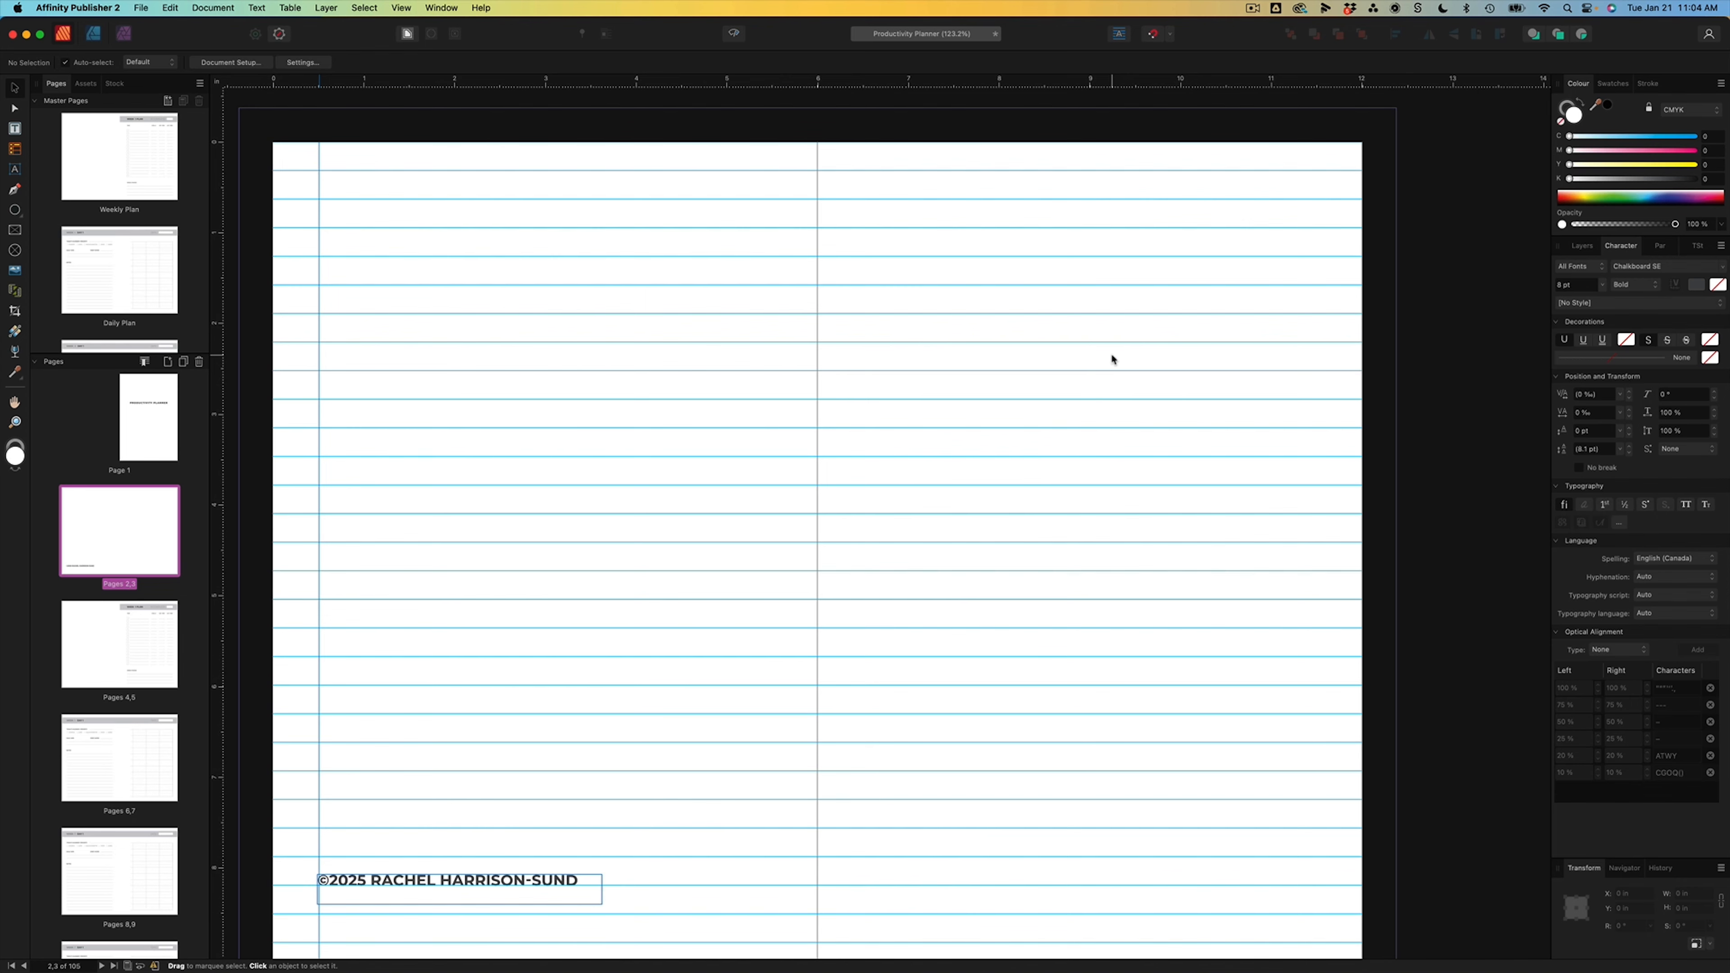
click(140, 8)
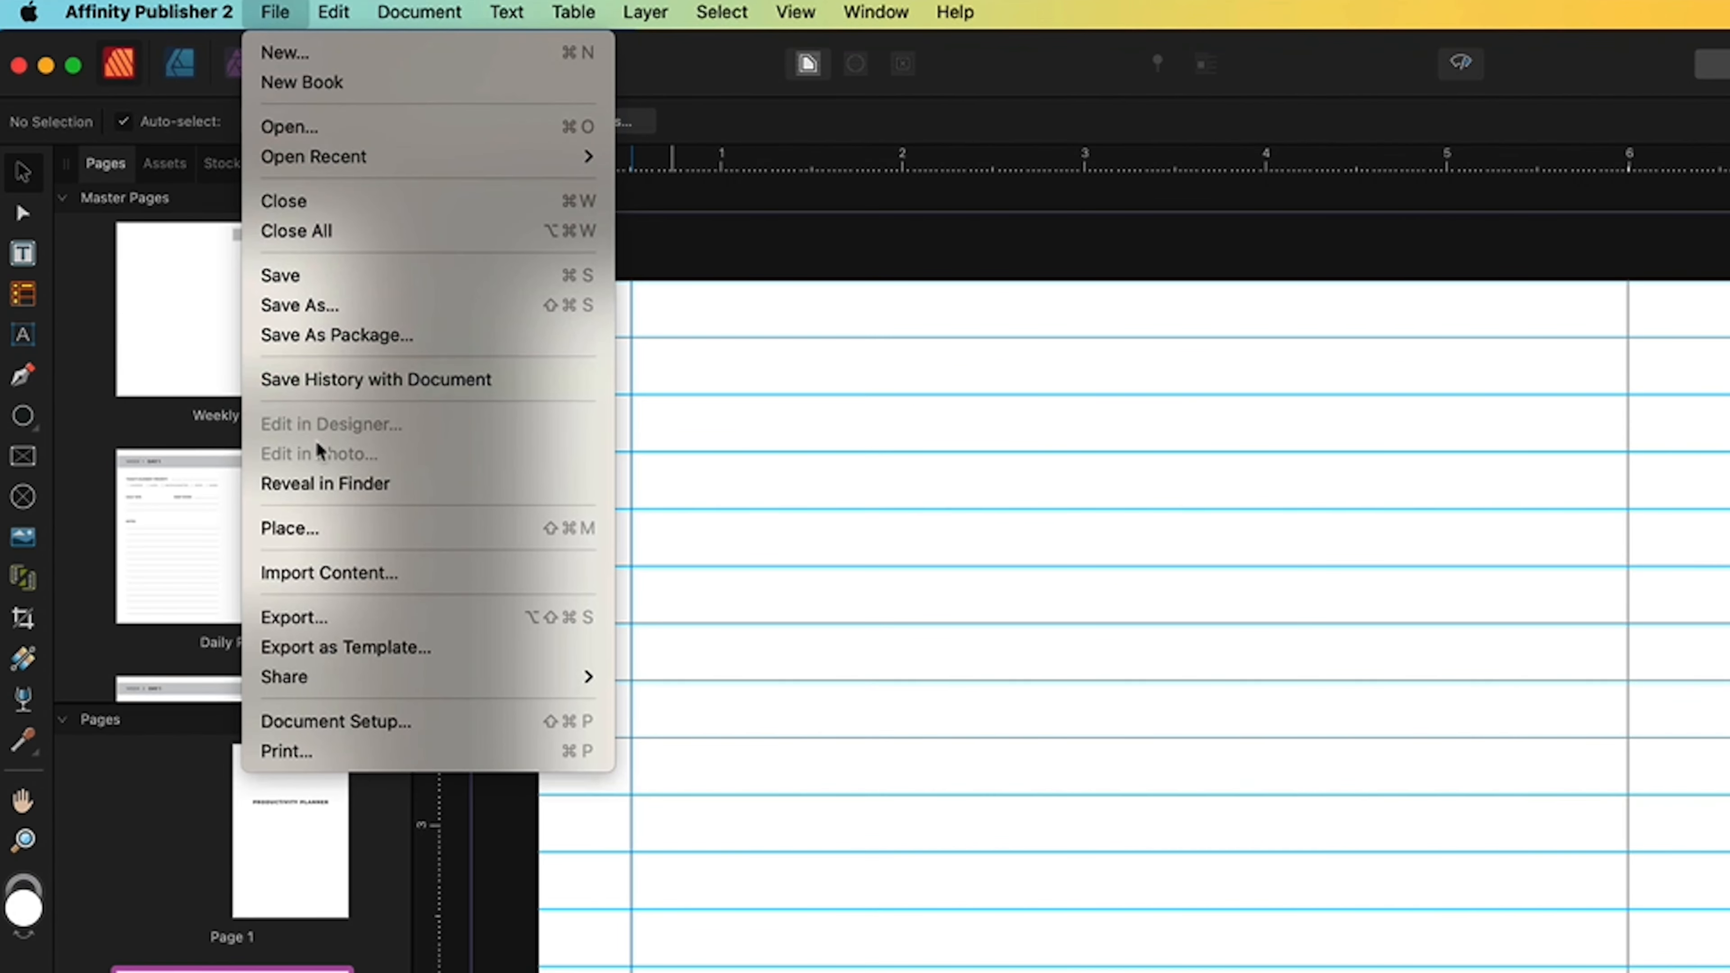
click(293, 528)
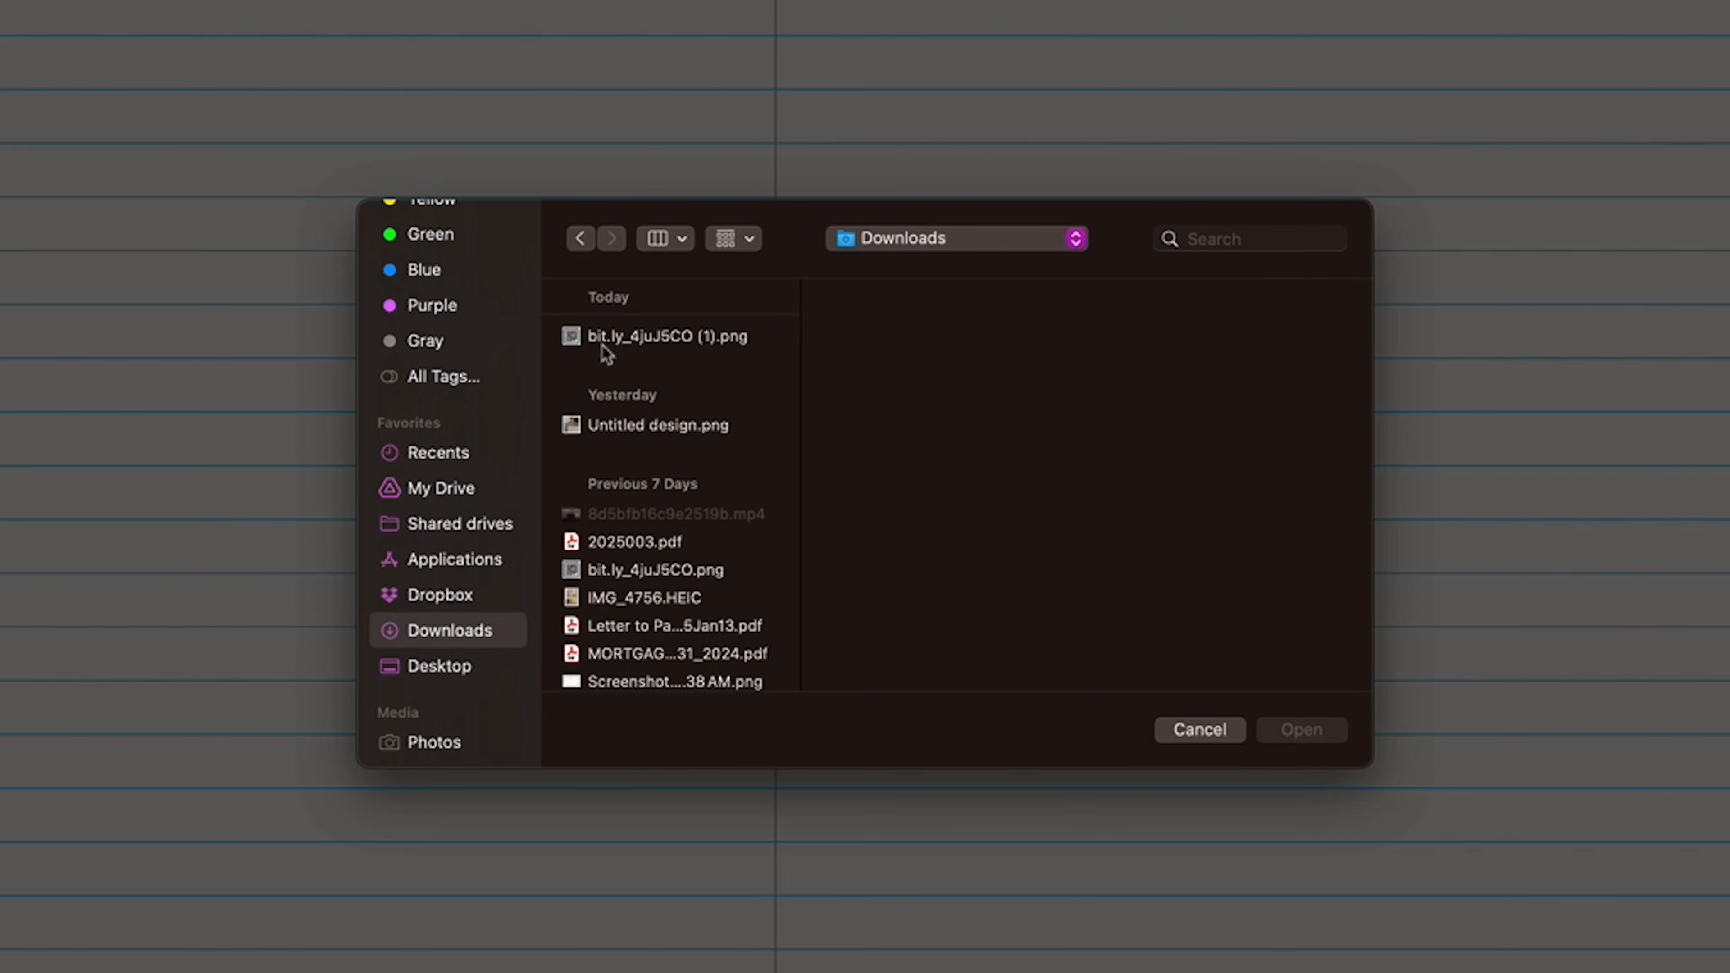
click(647, 337)
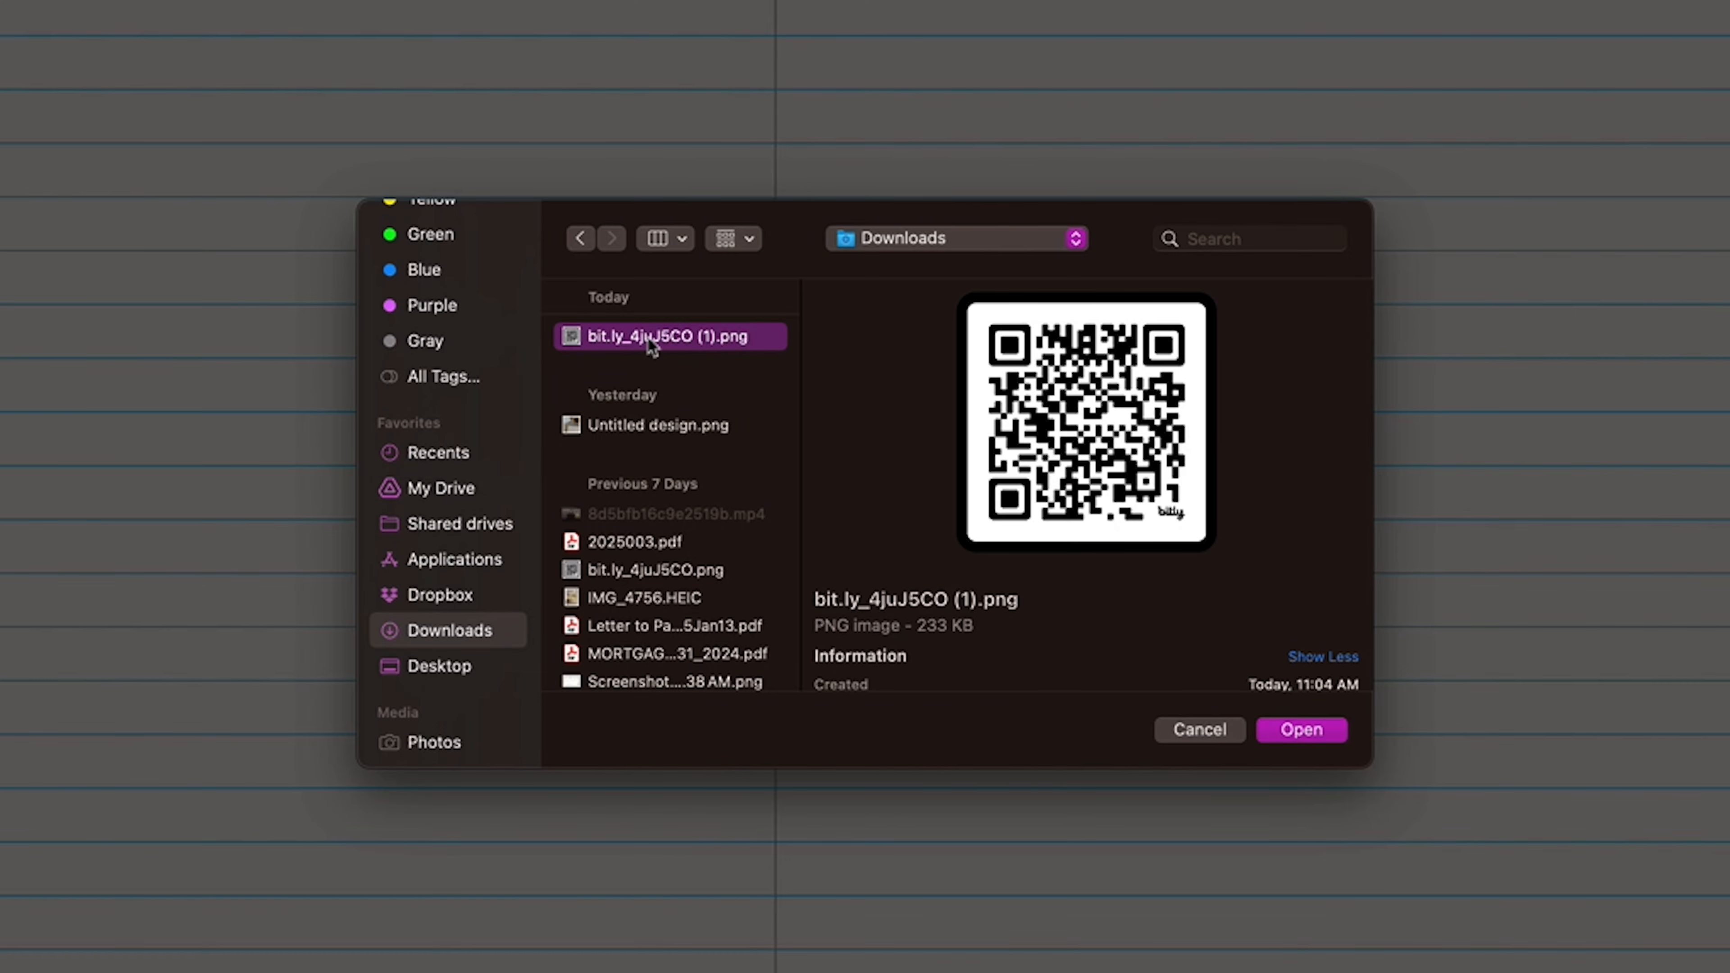
click(1312, 732)
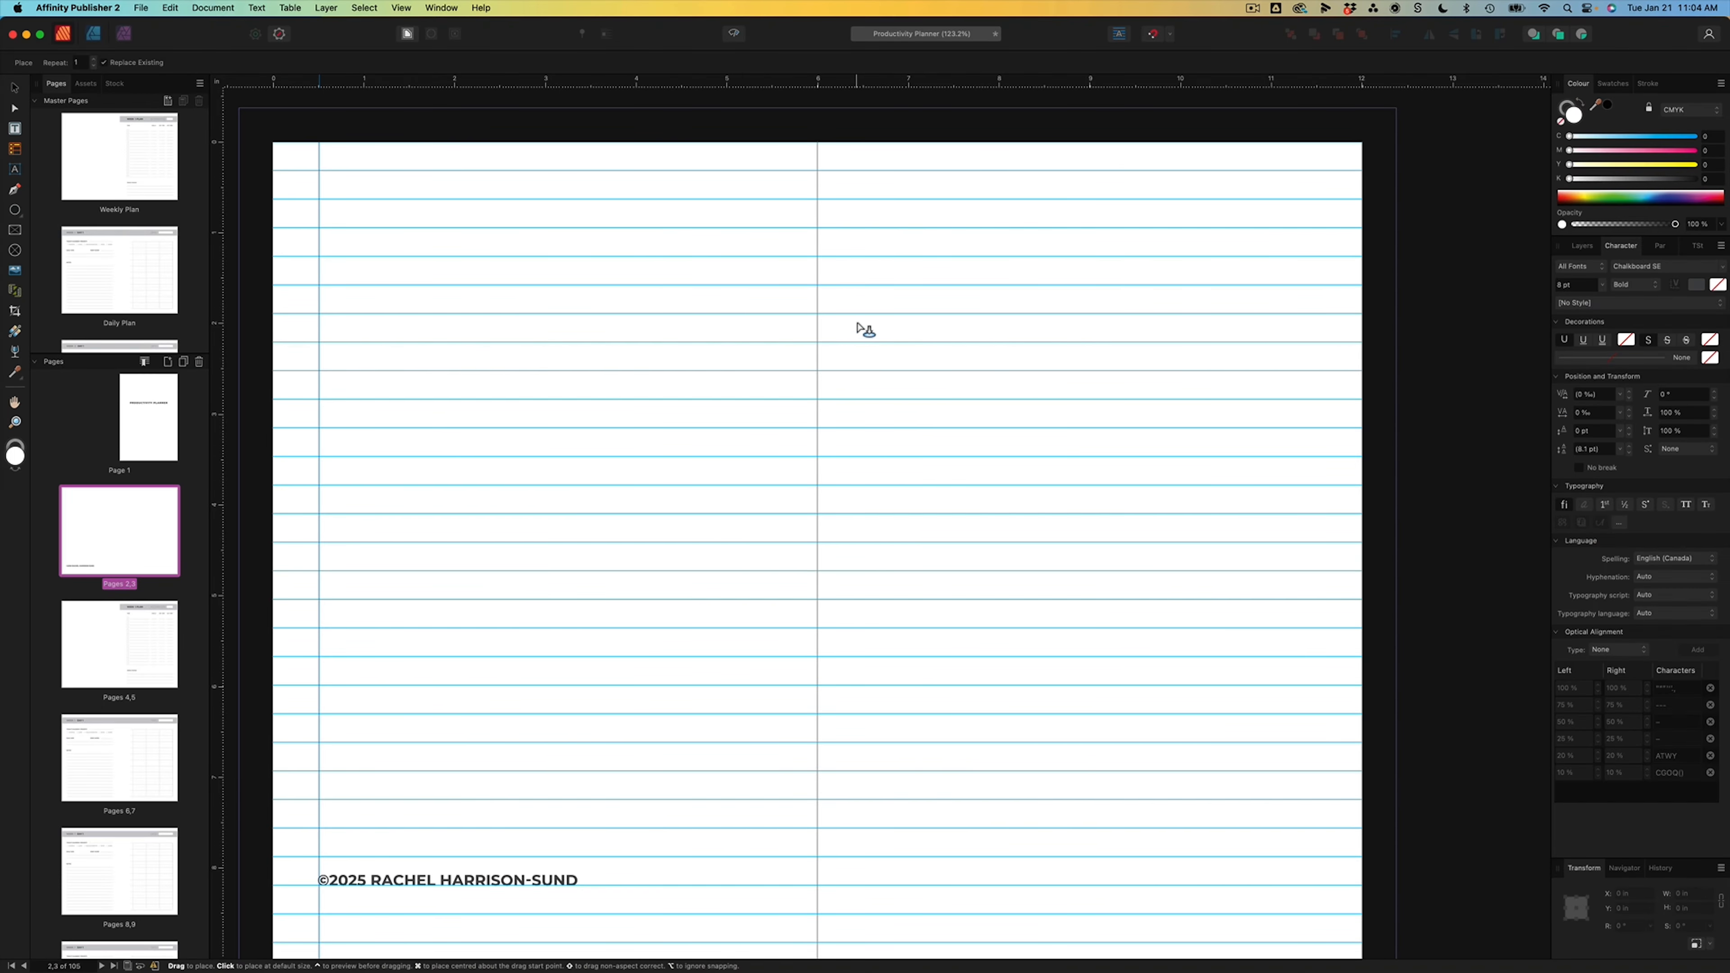
drag(856, 309, 1083, 538)
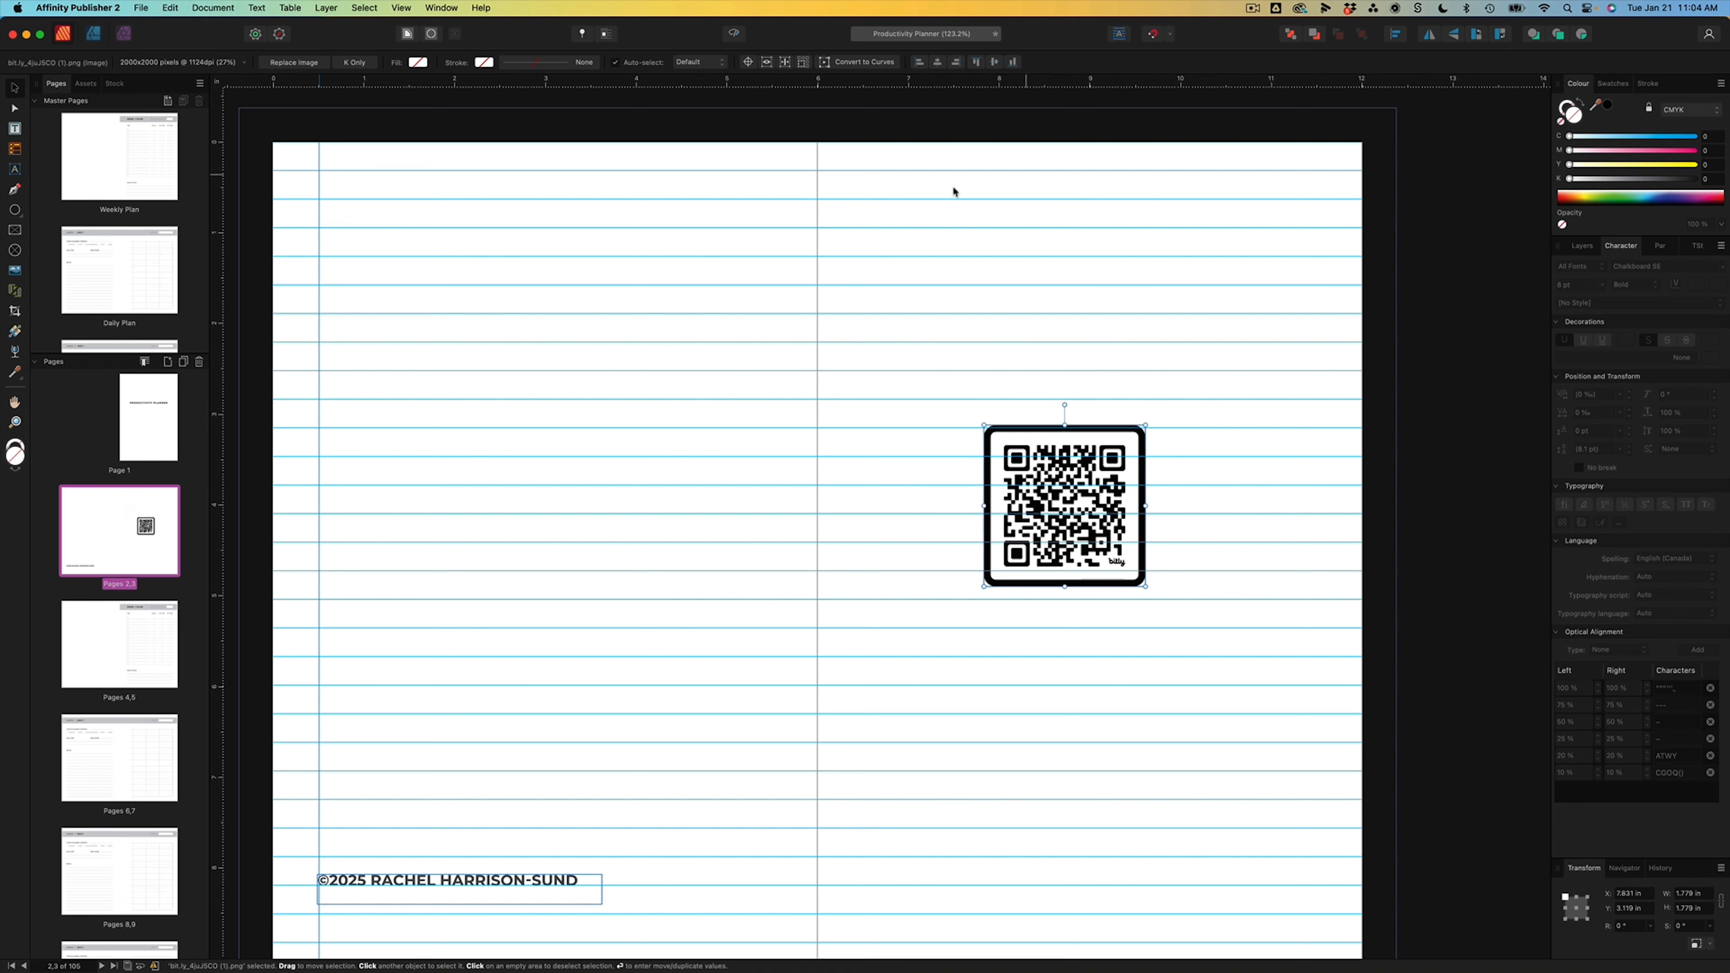
- Centre the QR code horizontally and vertically on page 3
click(1394, 34)
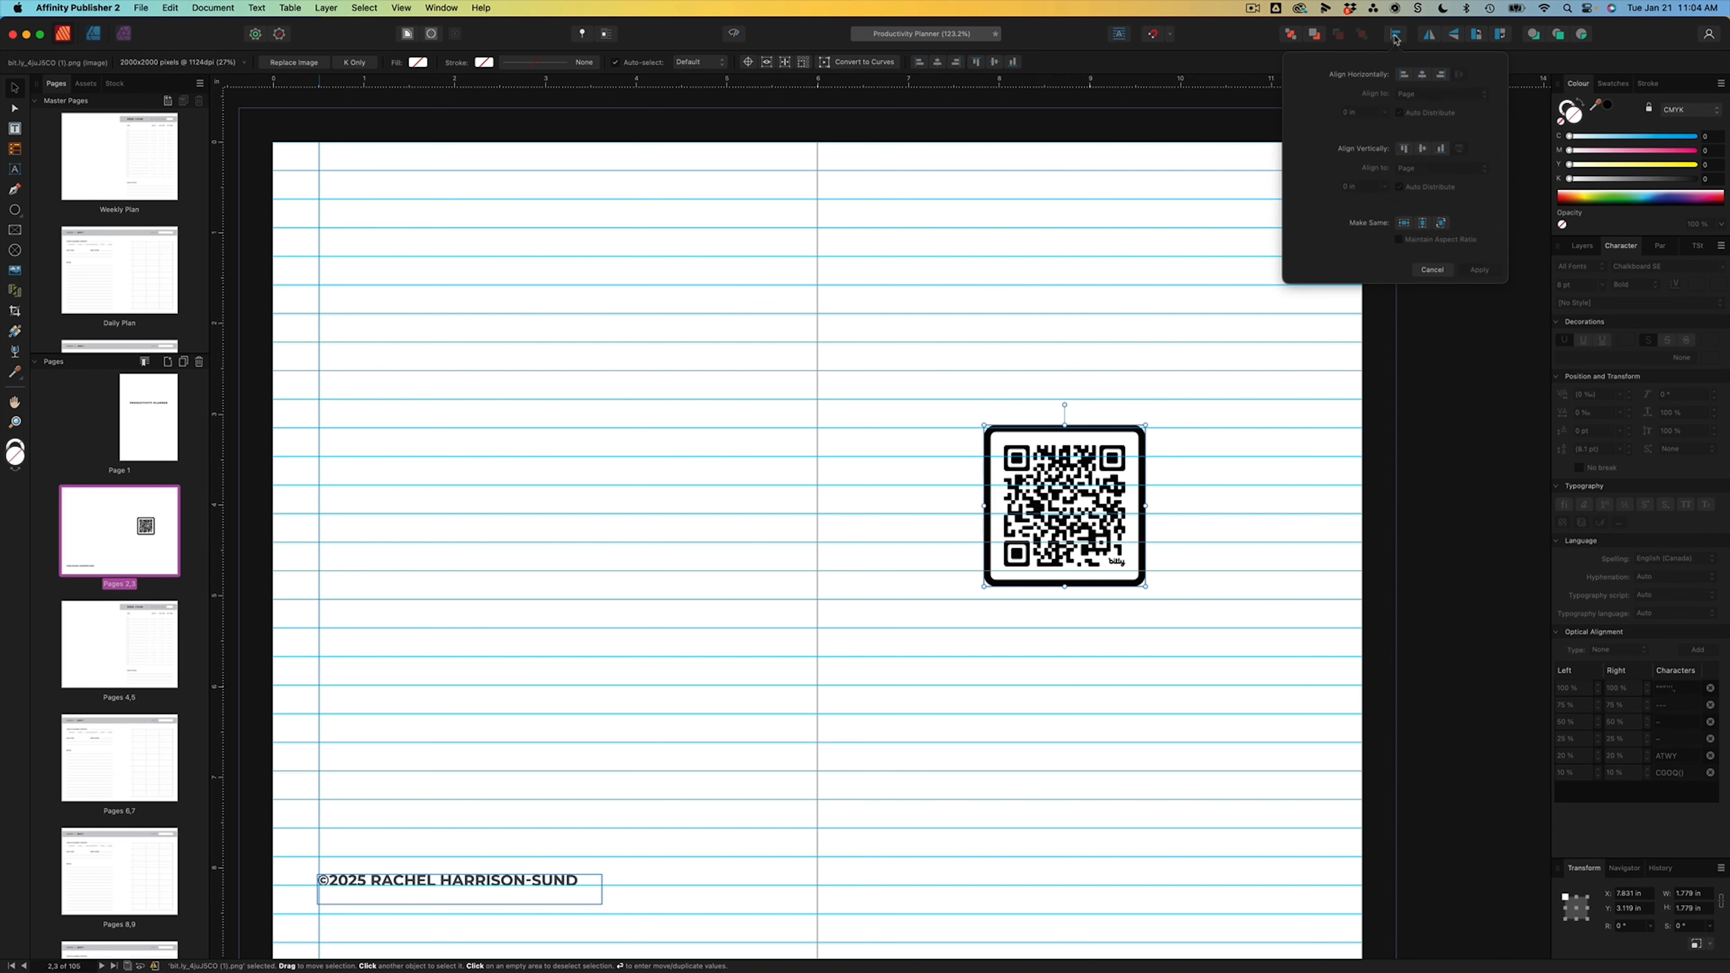
click(1422, 75)
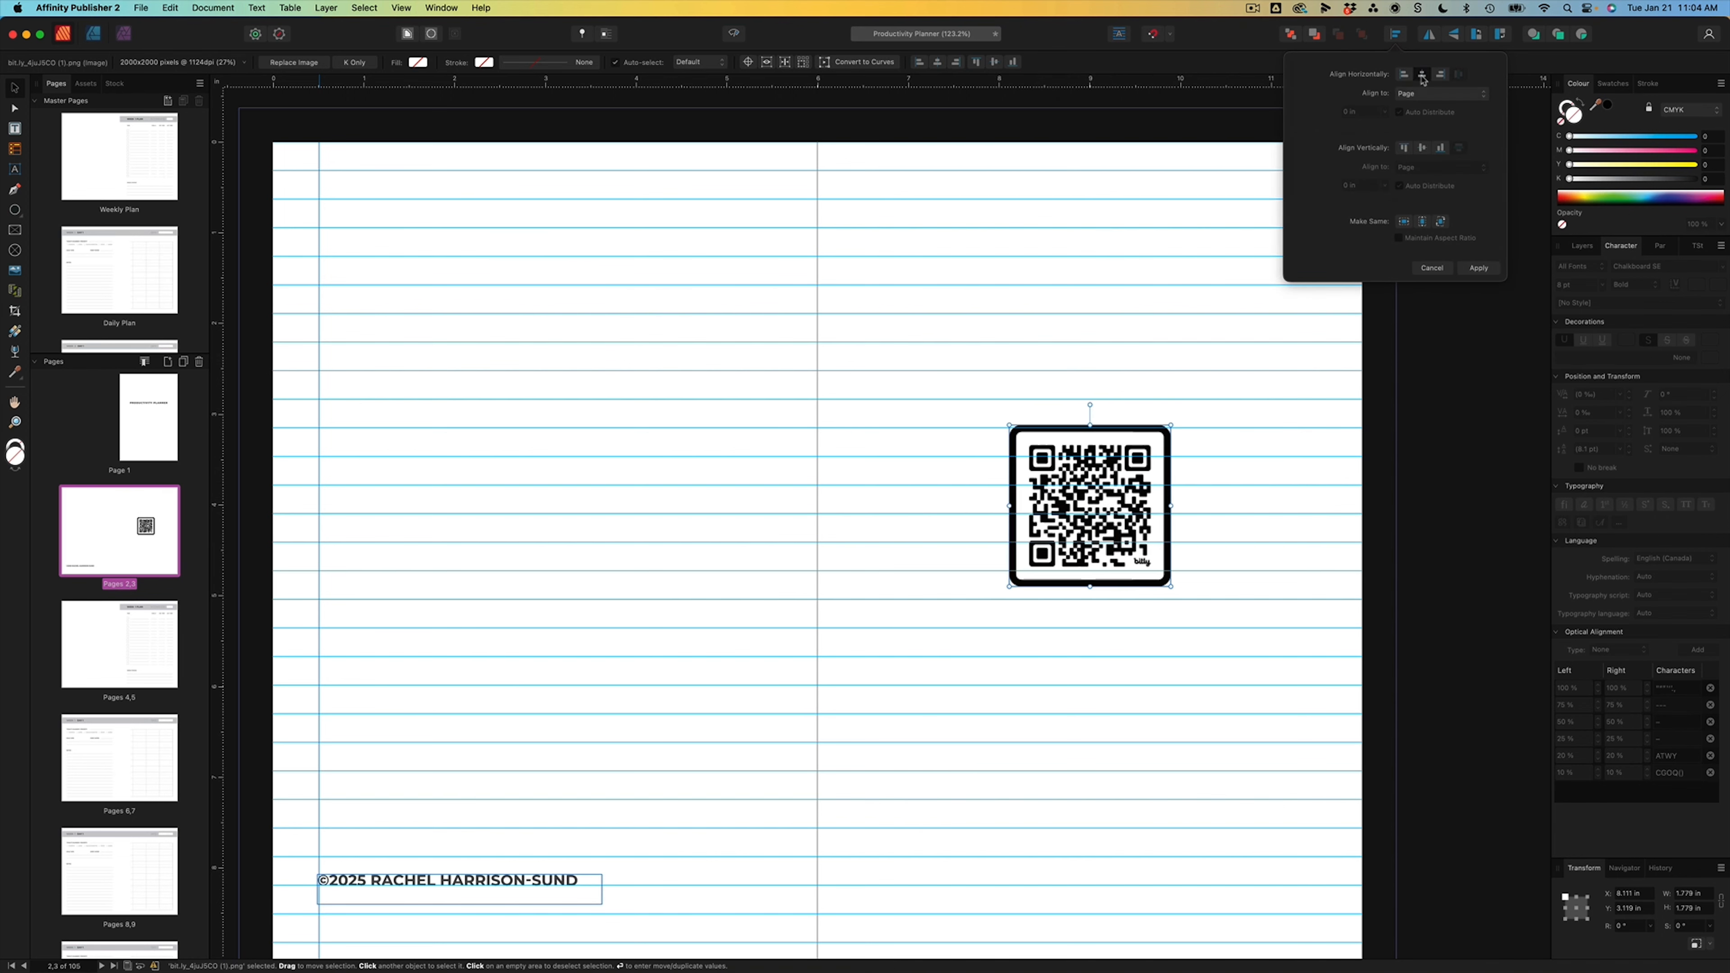
click(1422, 150)
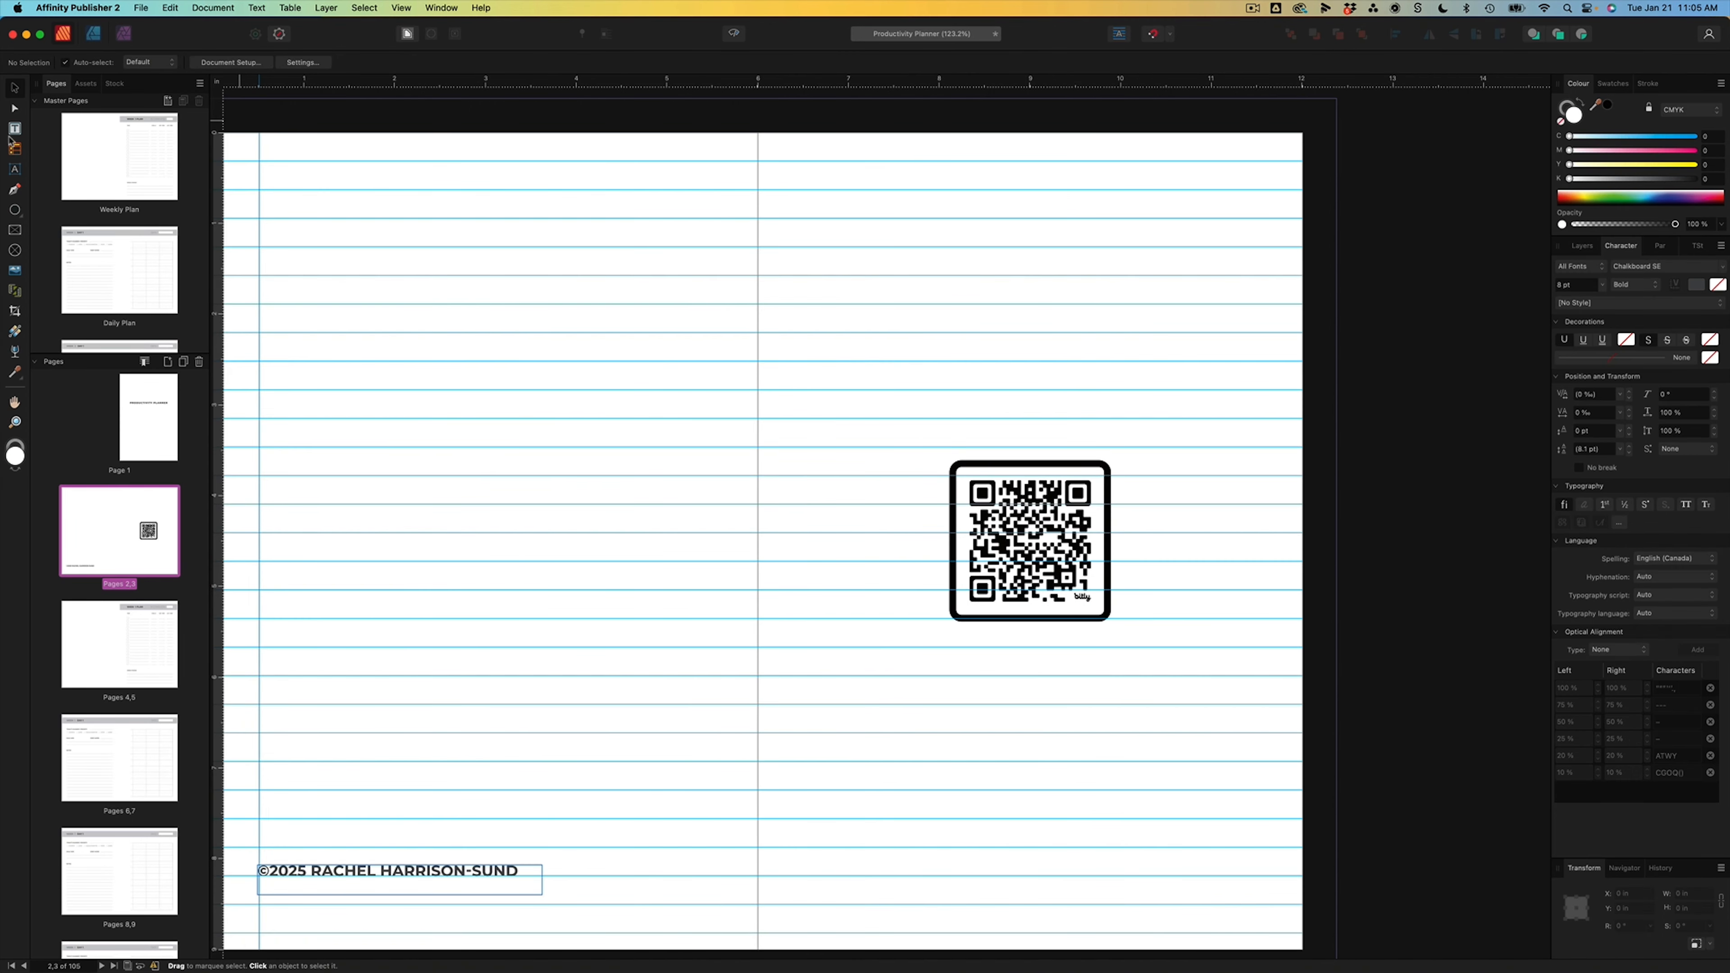
- Draw a text frame about 3.6 in wide above the QR code and enter "SCAN QR CODE FOR INSTRUCTIONS ON HOW TO USE THIS PLANNER."
click(15, 128)
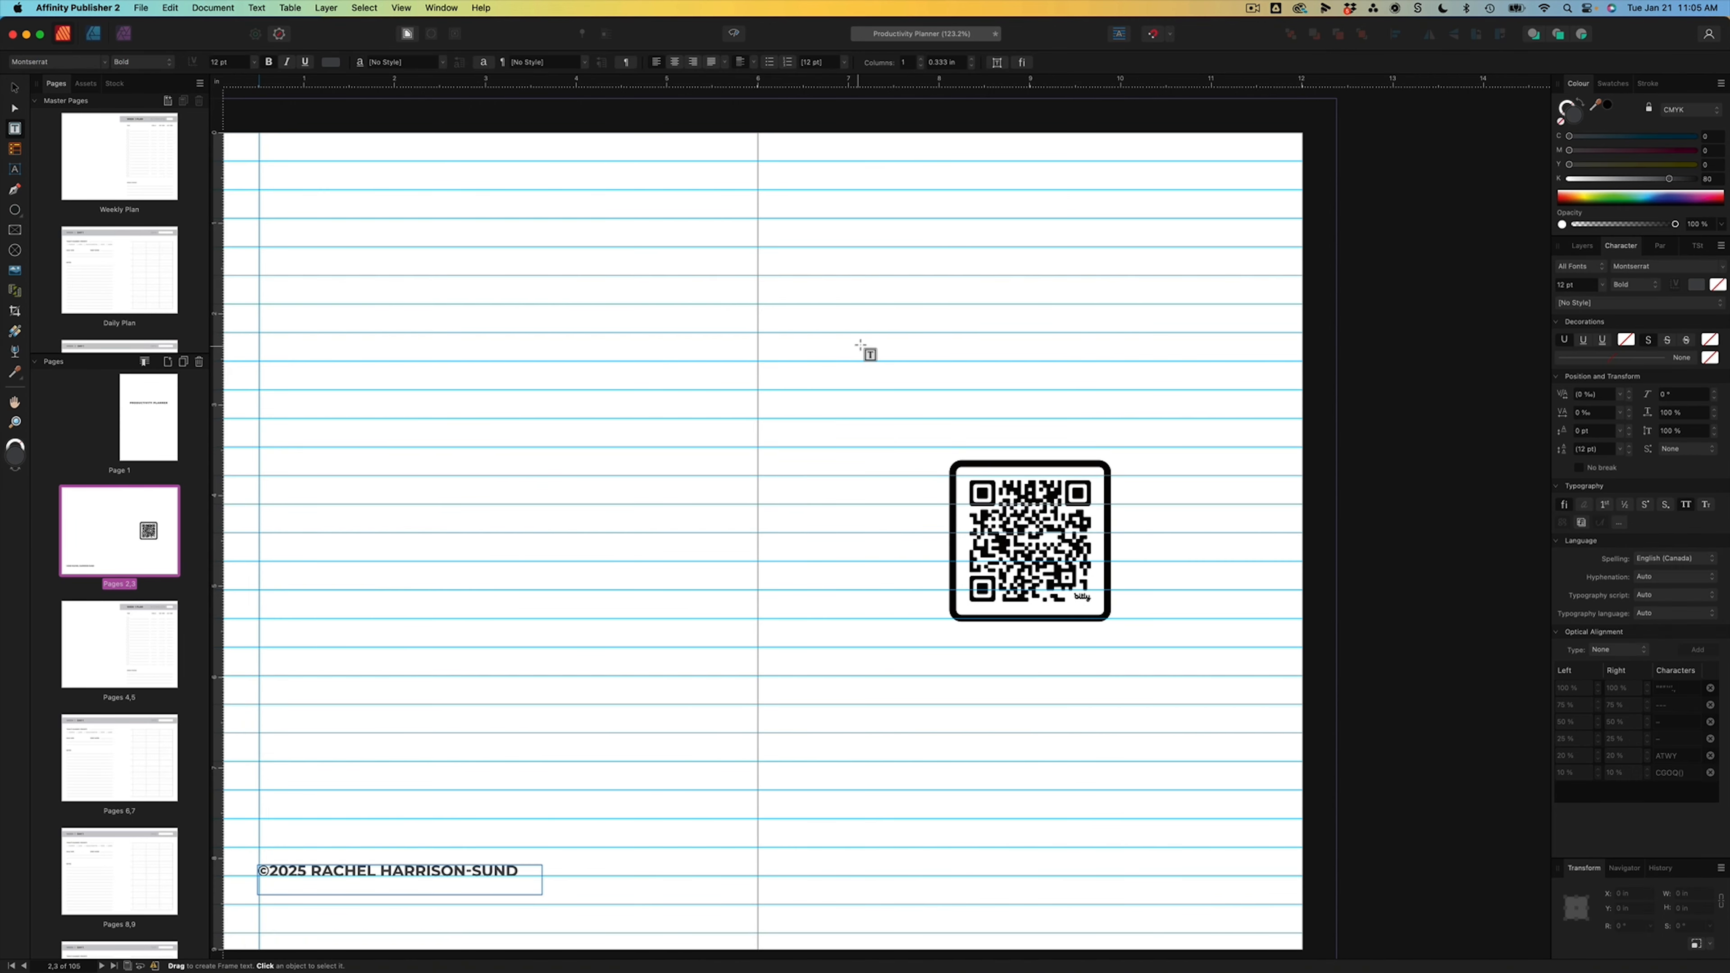
drag(870, 332, 1194, 418)
text(SCAN QR CODE)
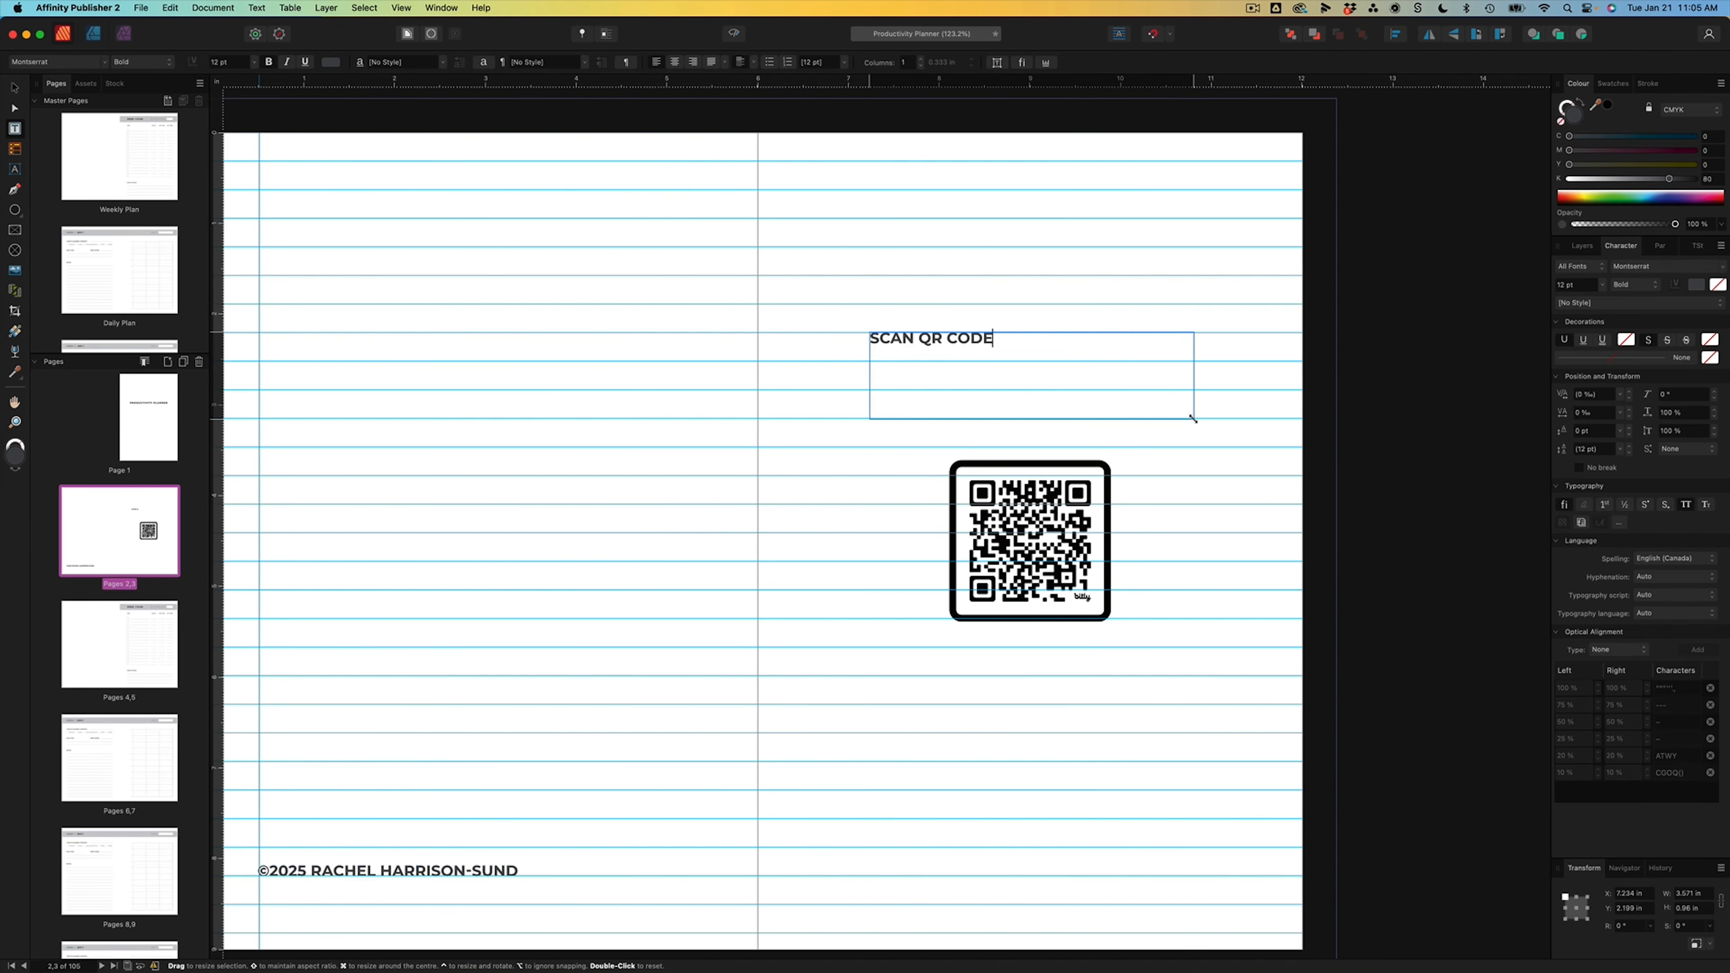
text( FOR INSTRUCTIONS ON )
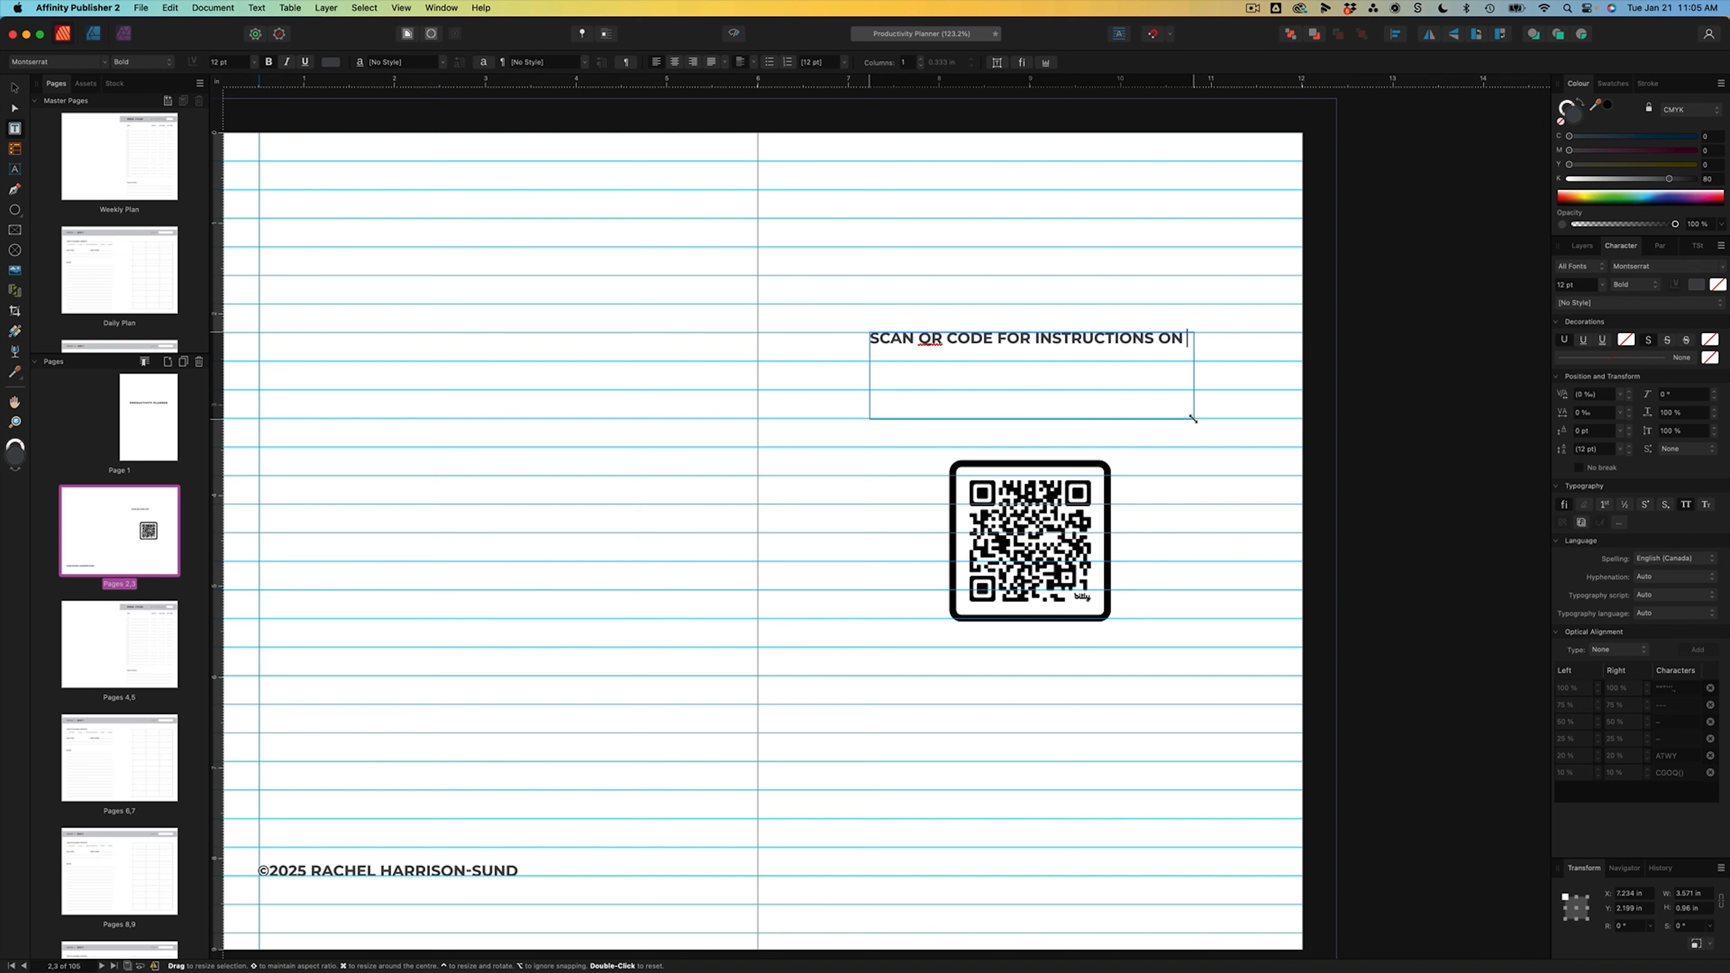
text(HOW TO USE THIS PLANNER.)
- Centre-align the instruction text in SemiBold, shorten its frame to about 0.5 in high and move it just above the QR code
key(Escape)
click(675, 62)
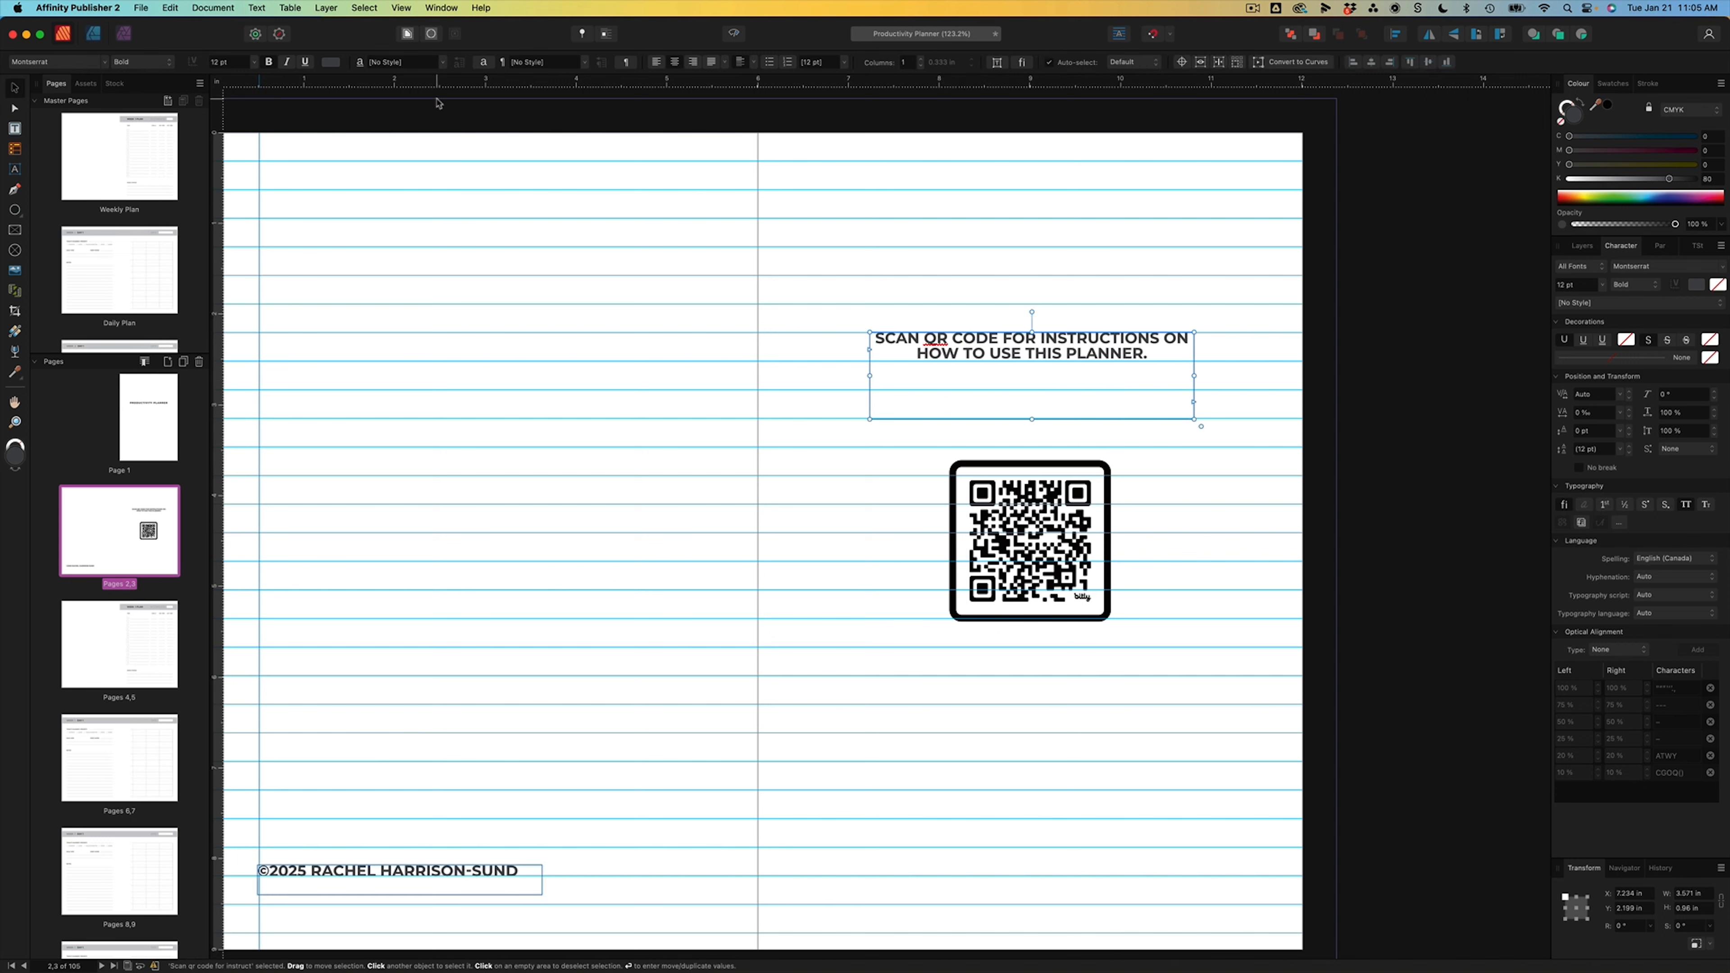
click(153, 62)
click(136, 109)
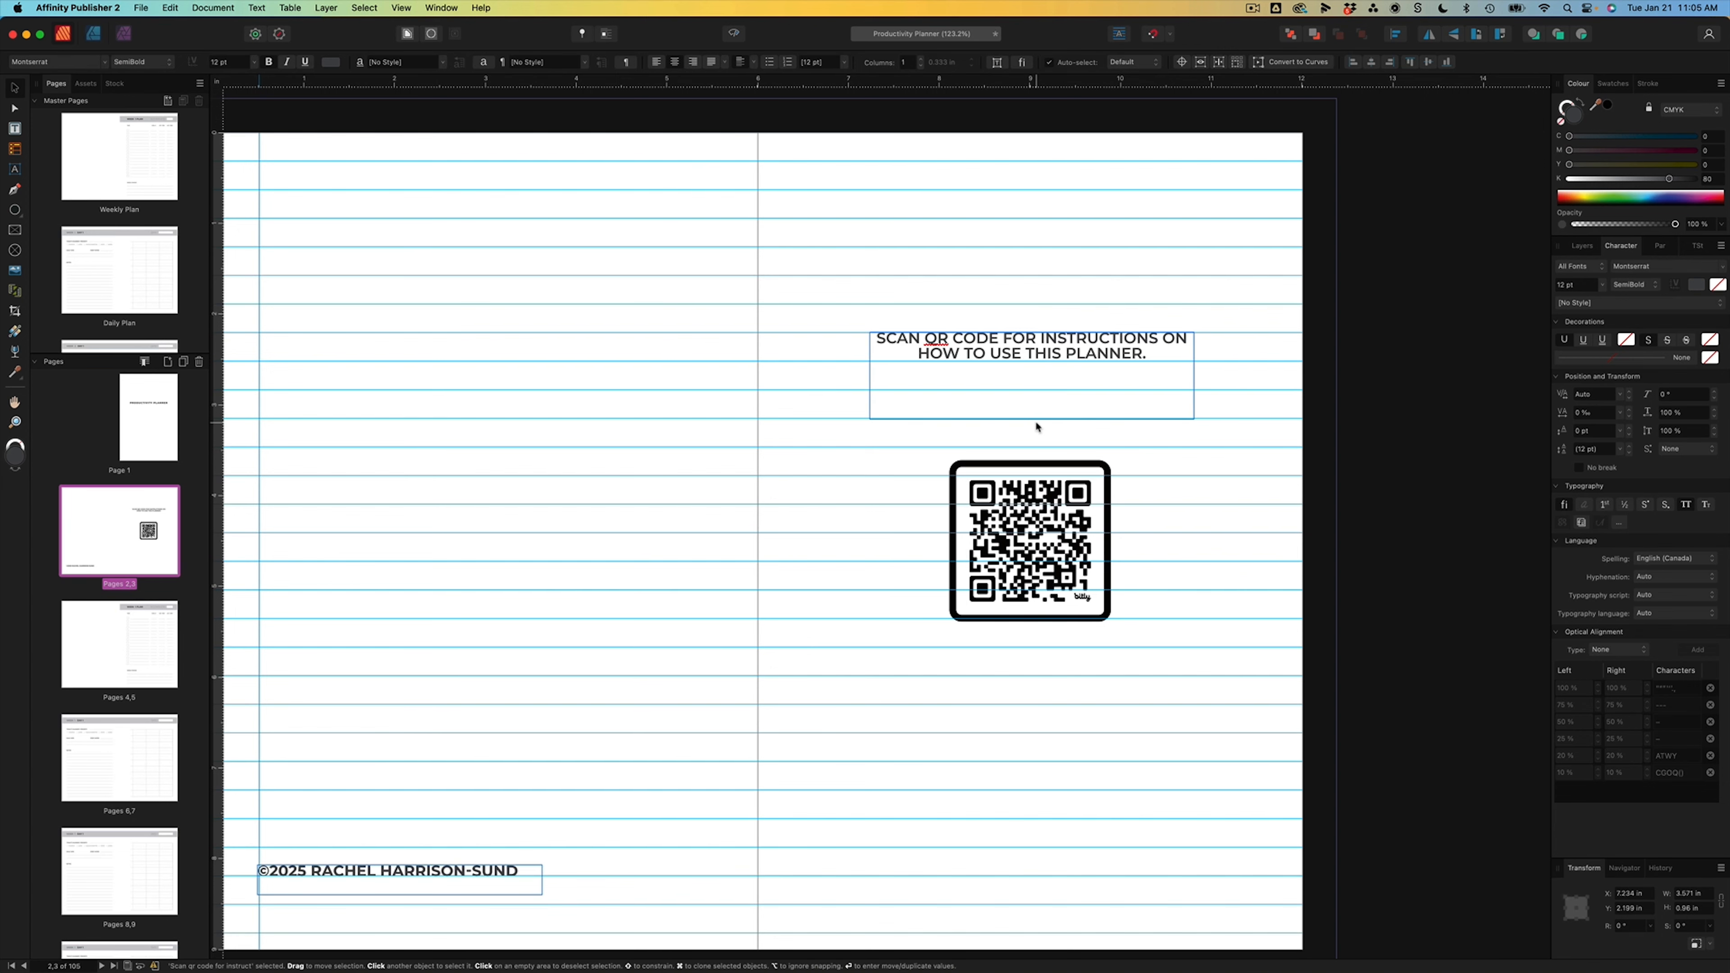
drag(1031, 418, 1072, 407)
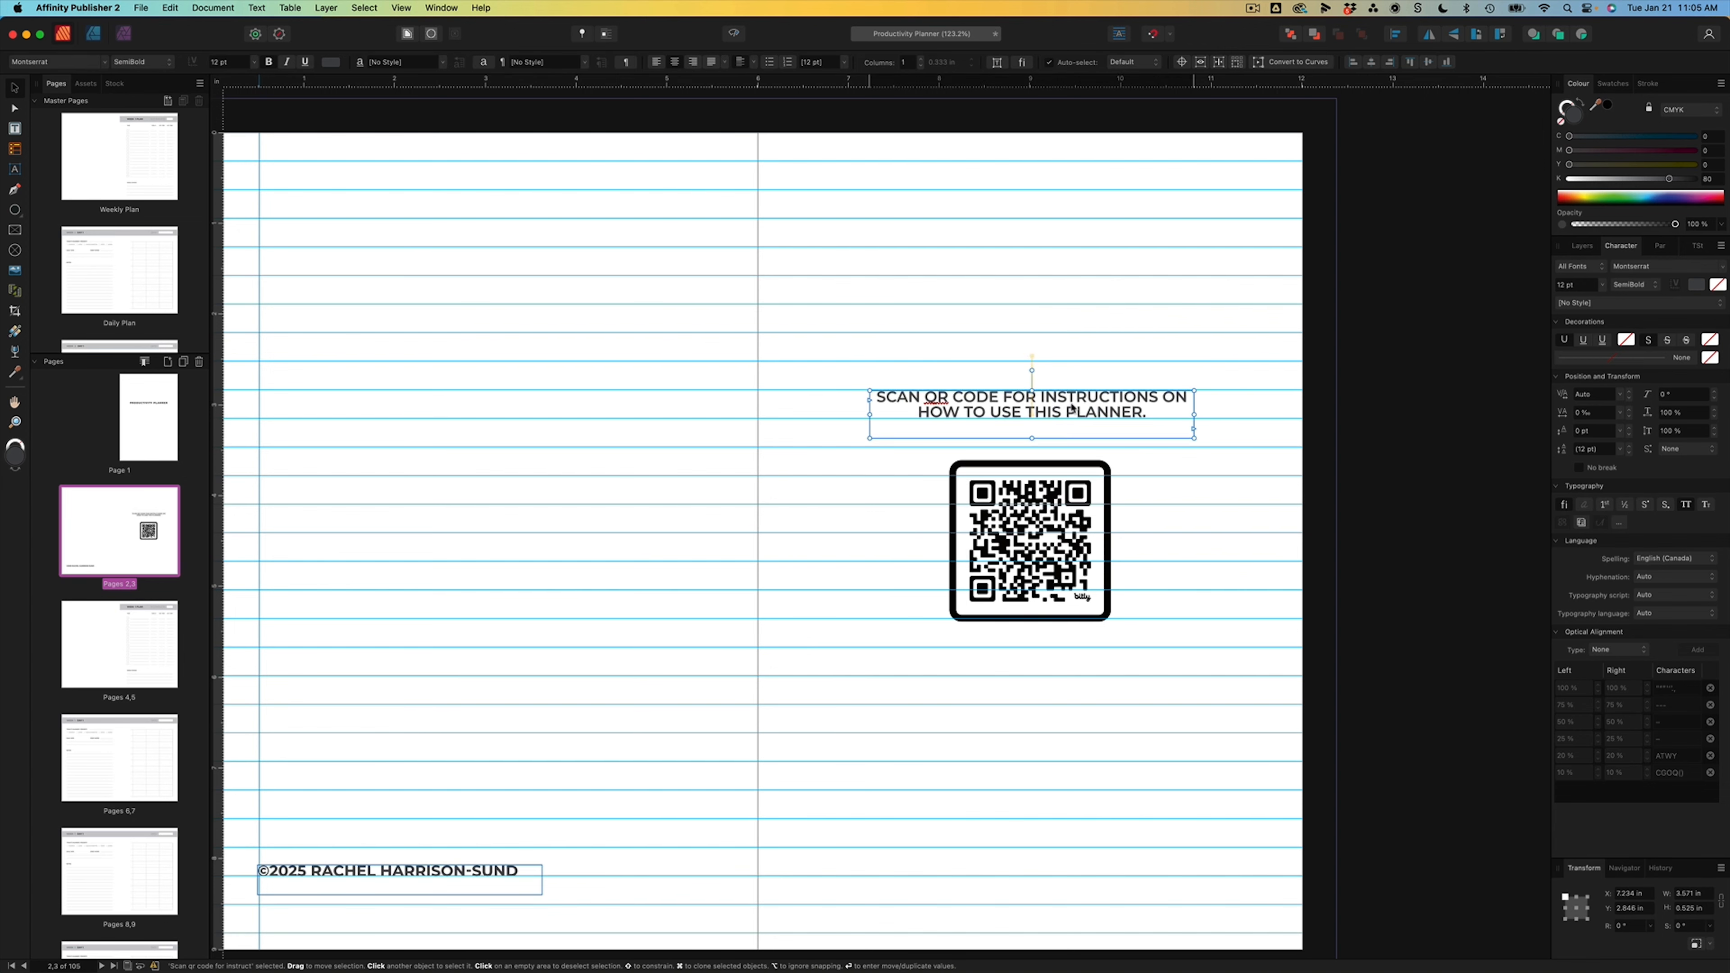
click(1080, 310)
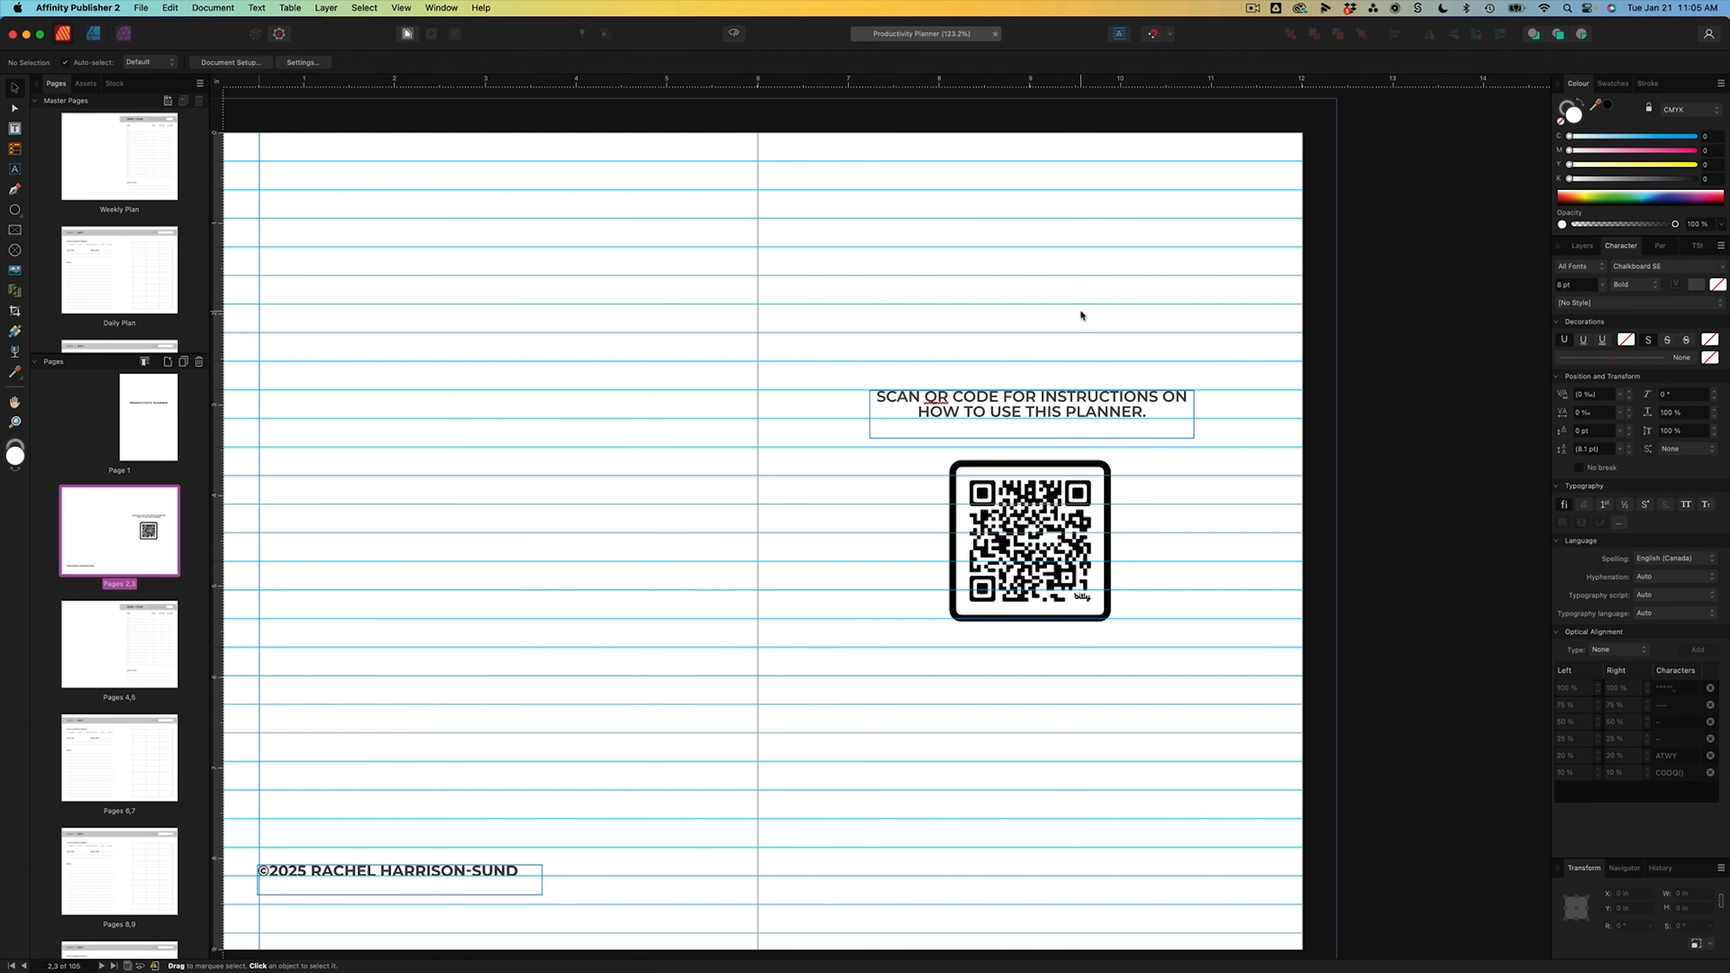
key(super+1)
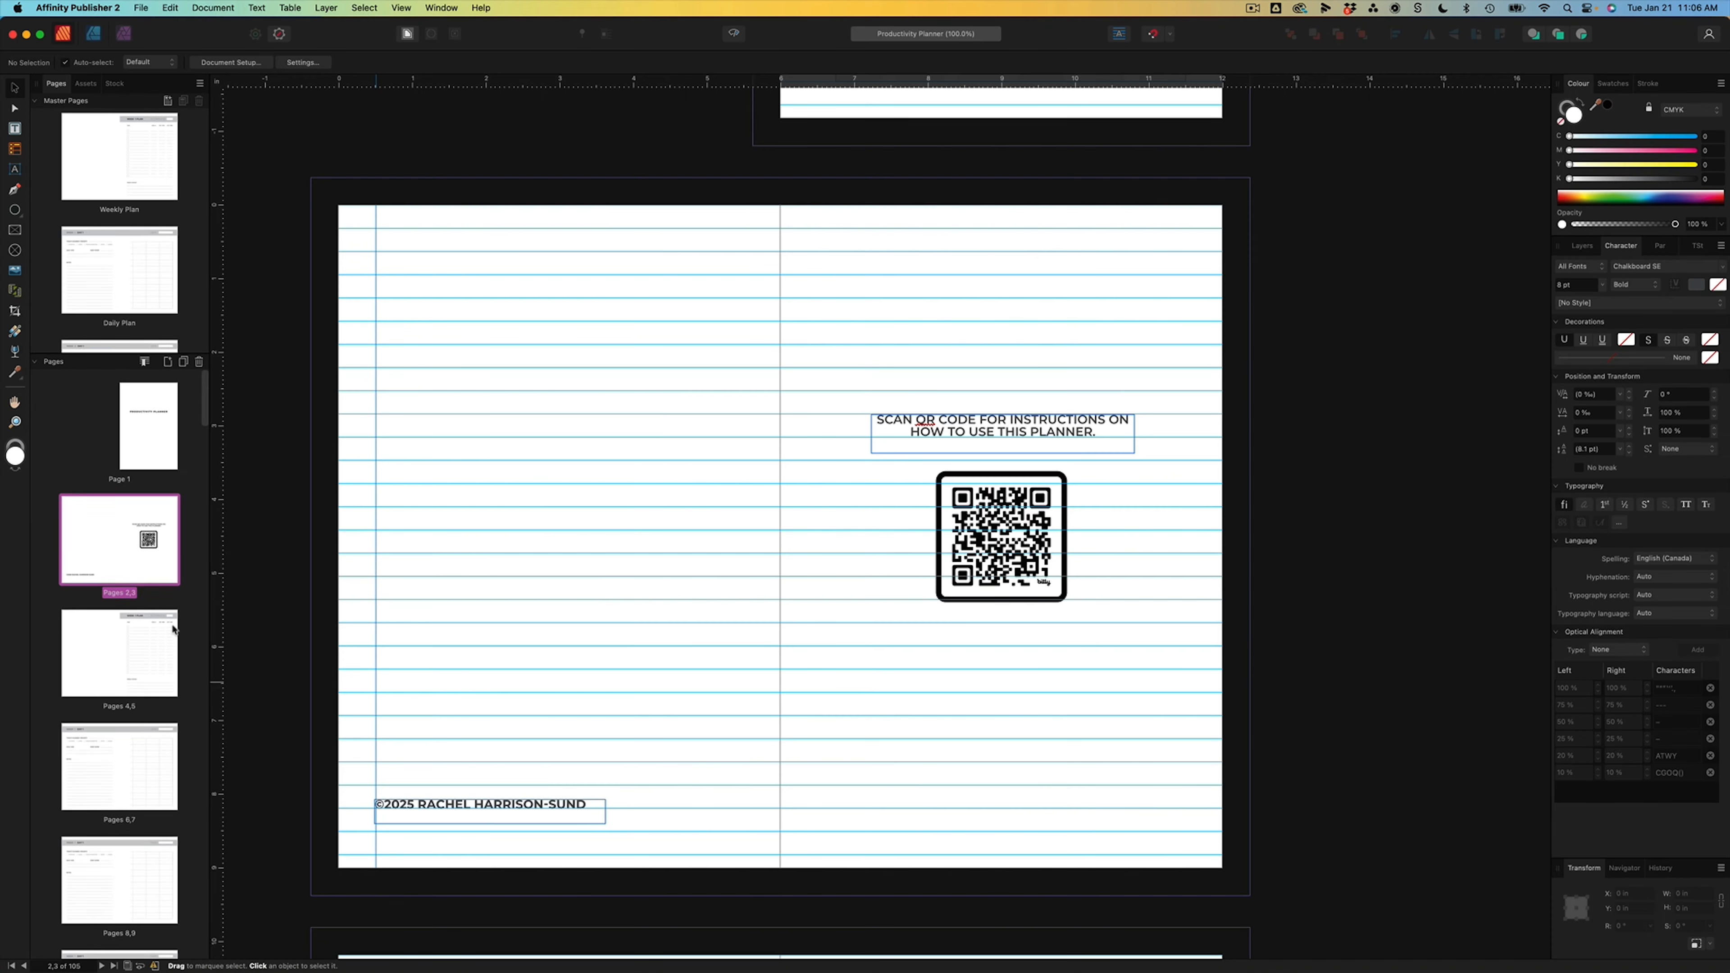
scroll(172, 629, up, 1)
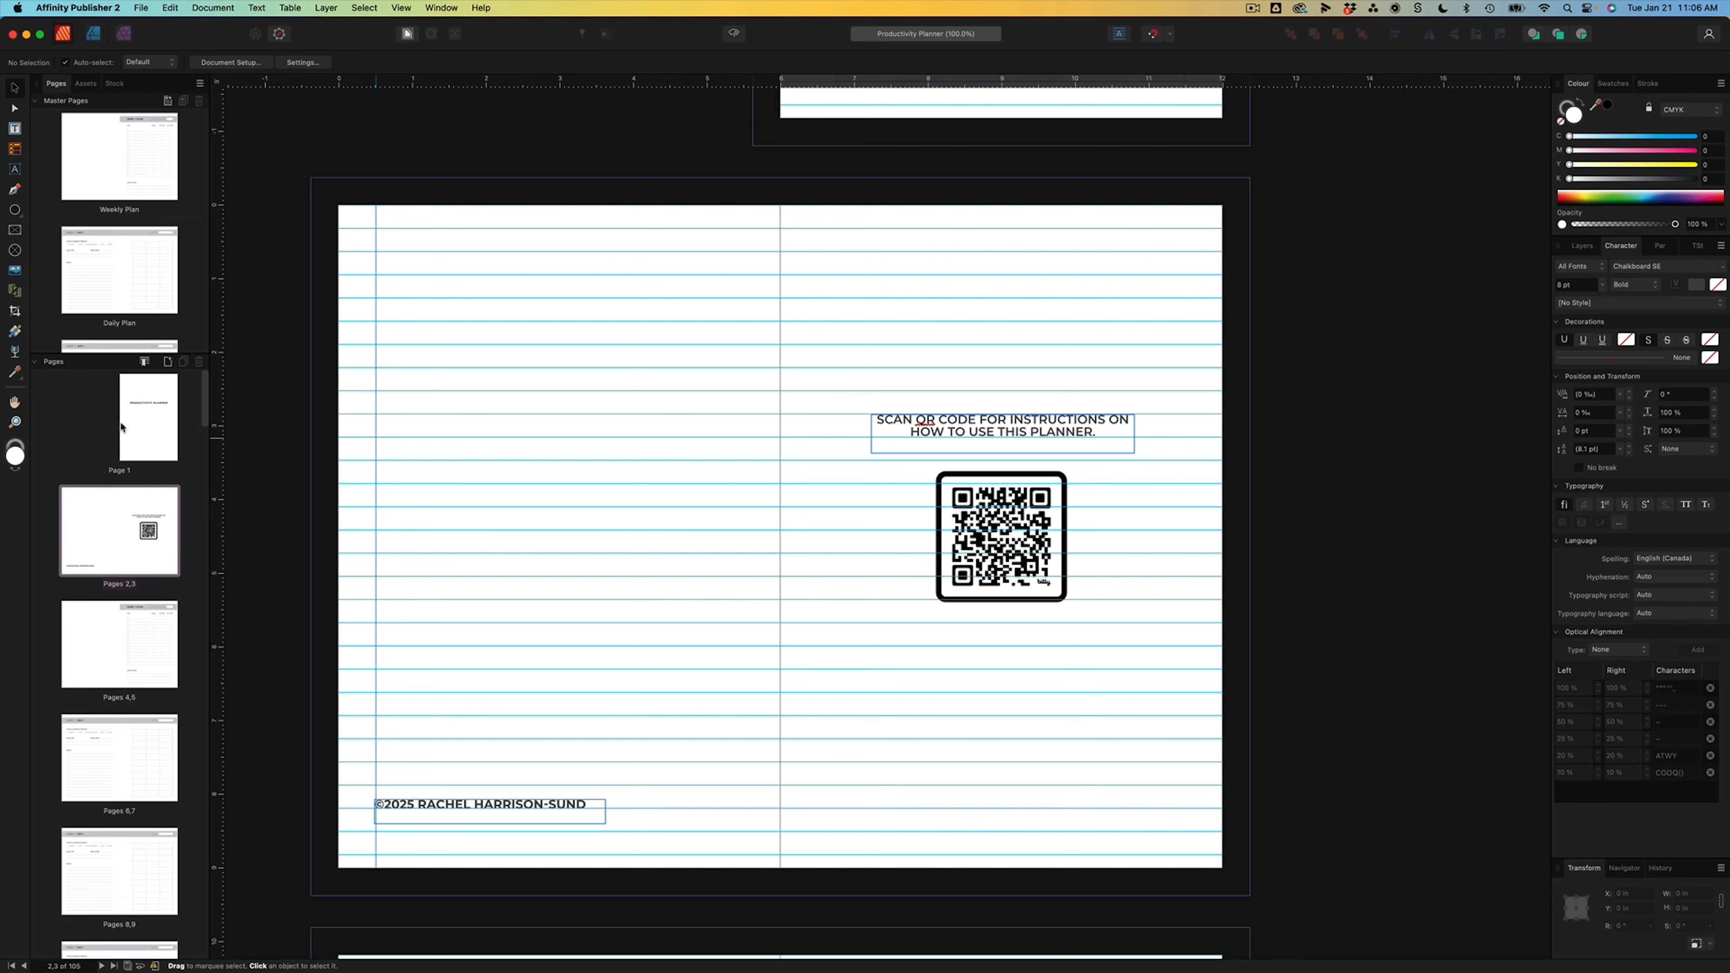
click(137, 426)
click(162, 532)
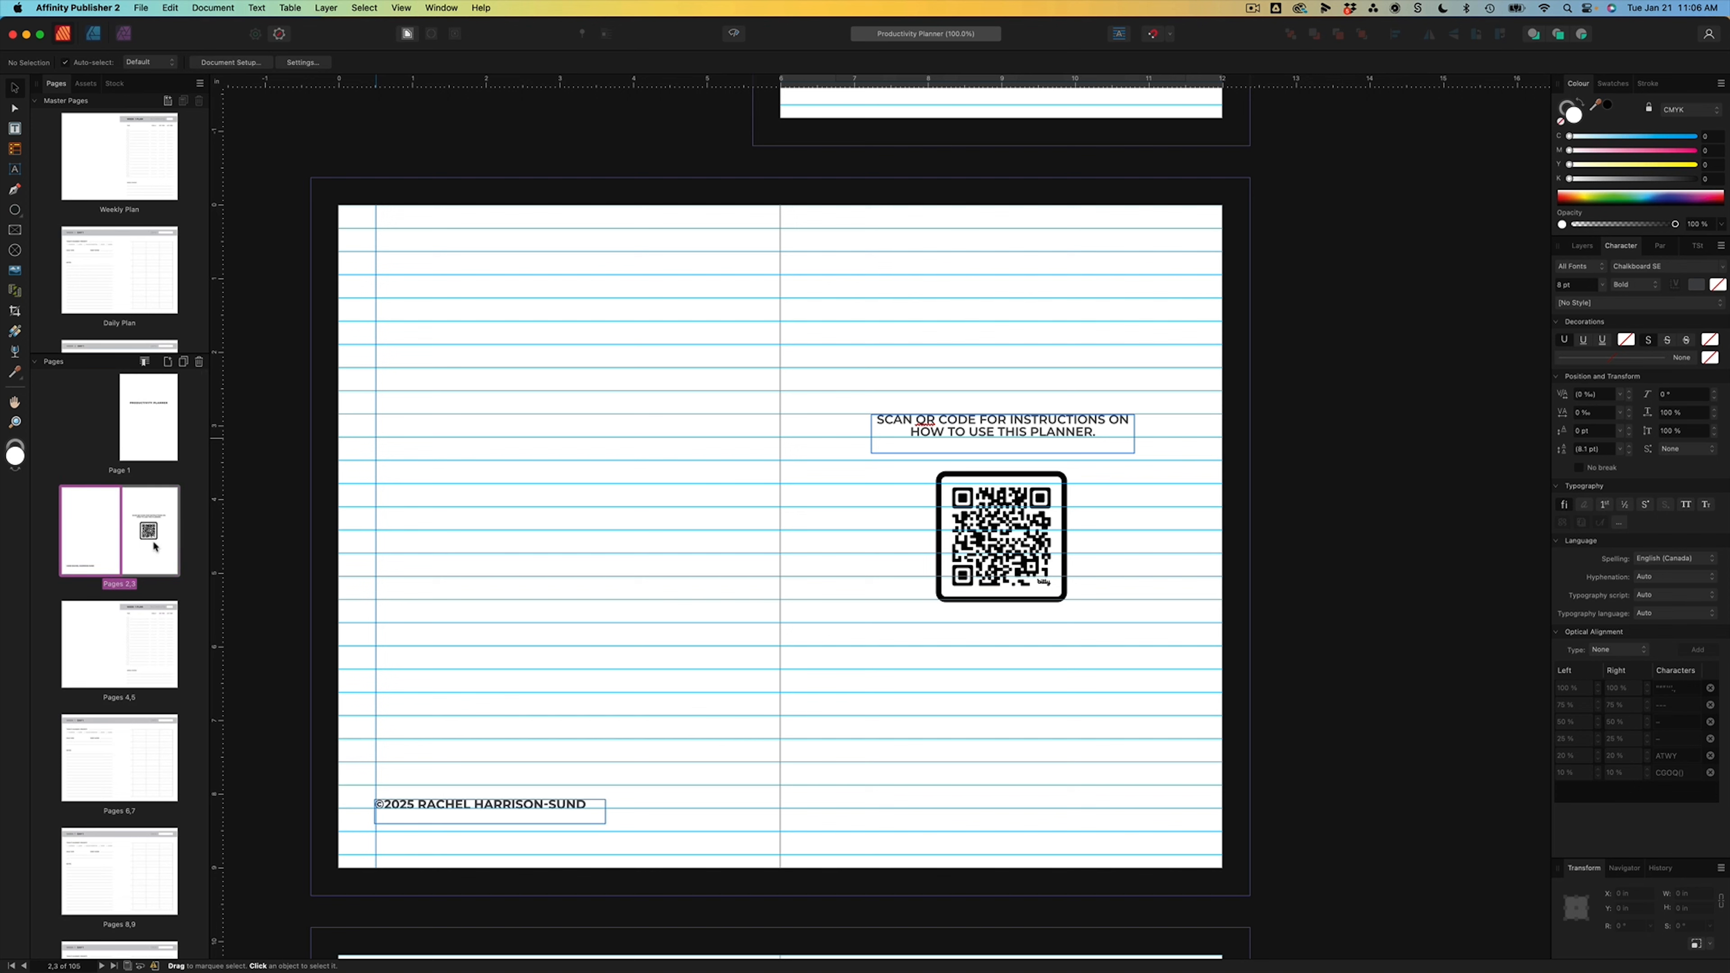
scroll(143, 533, down, 3)
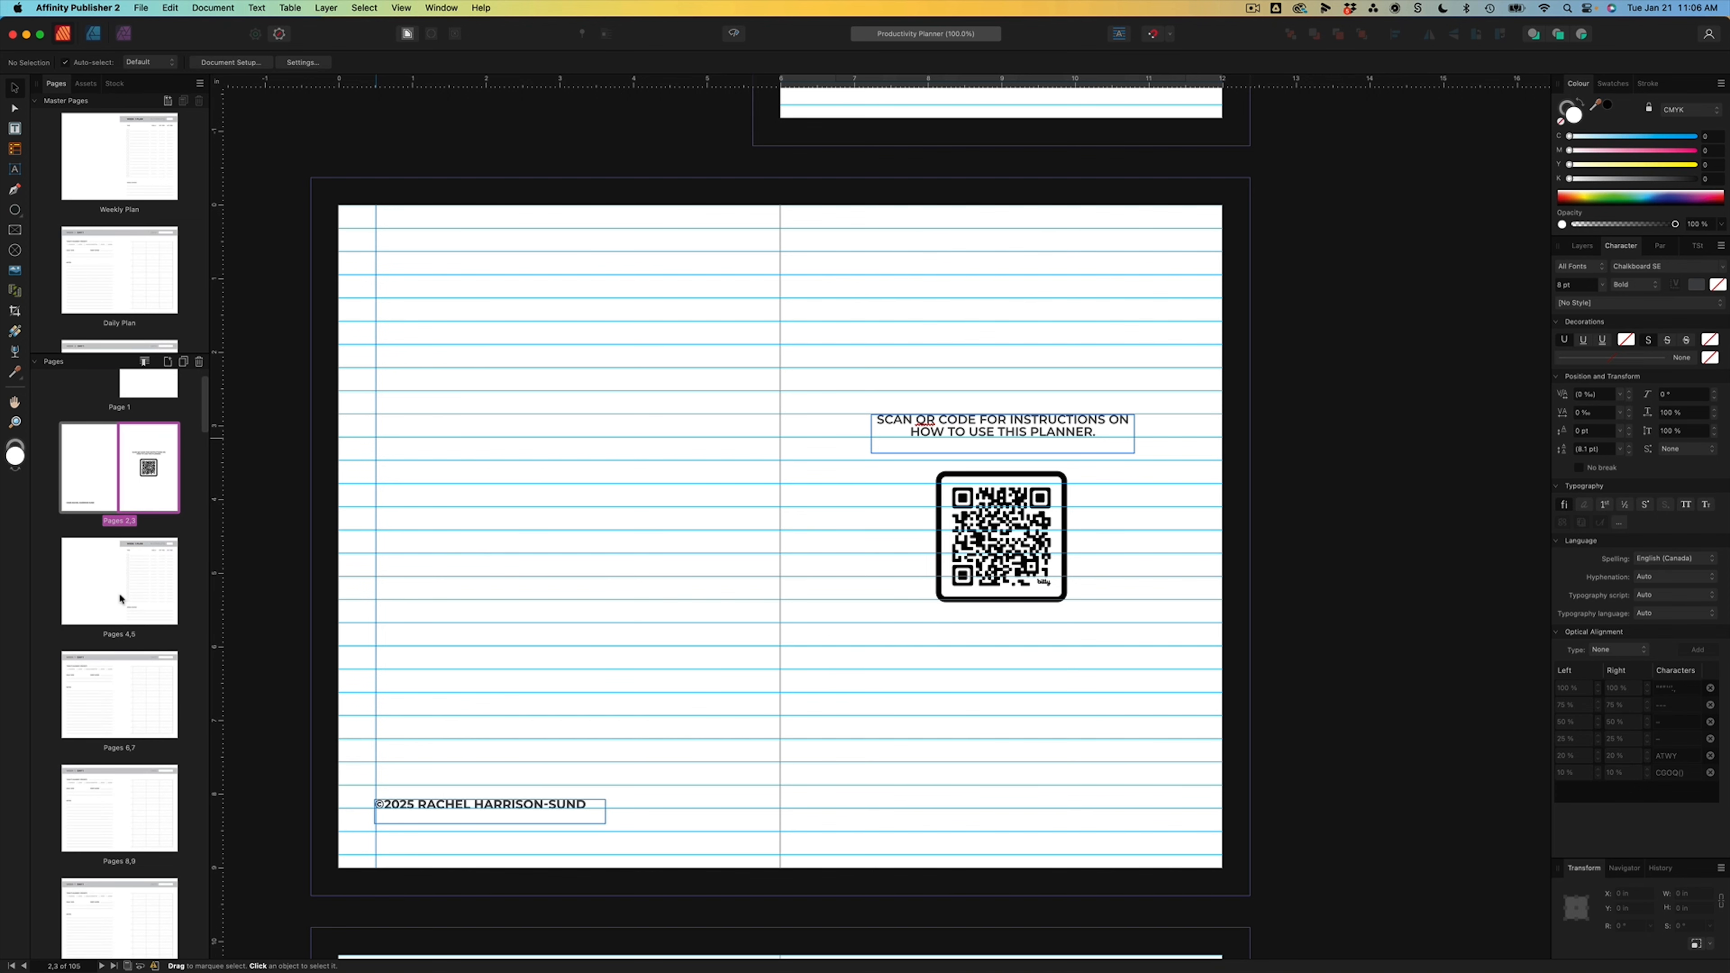
scroll(138, 621, down, 20)
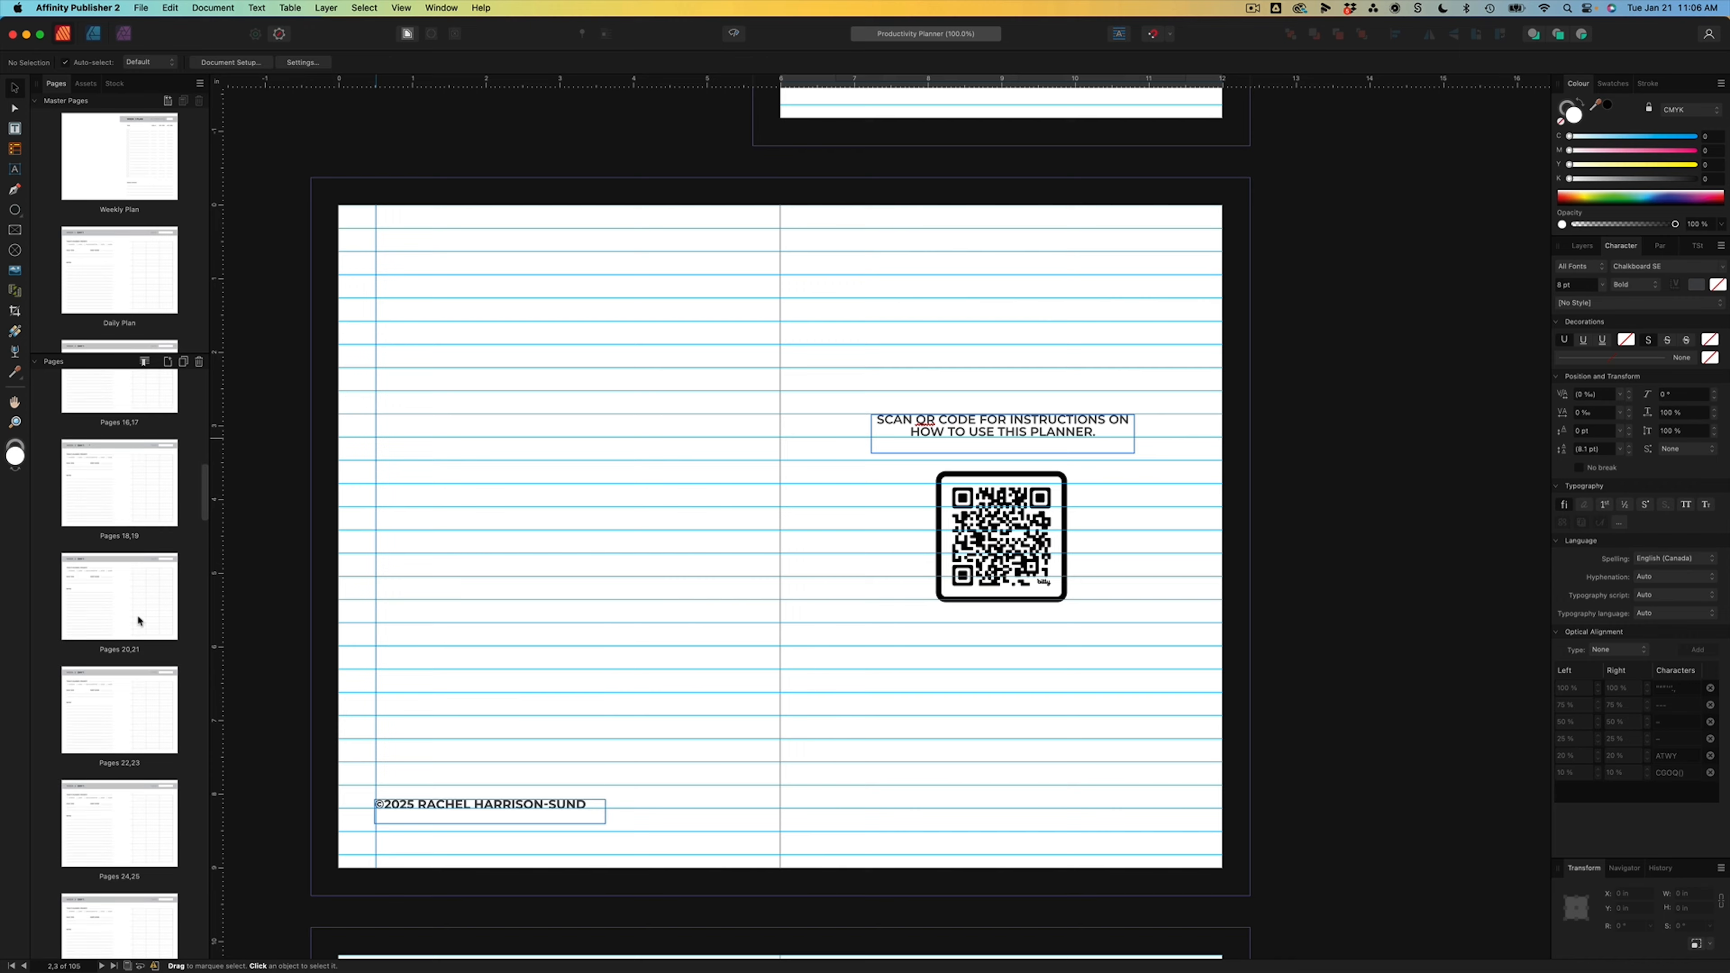
- Start a PDF export of All Pages that includes bleed and previews the export when complete
click(140, 8)
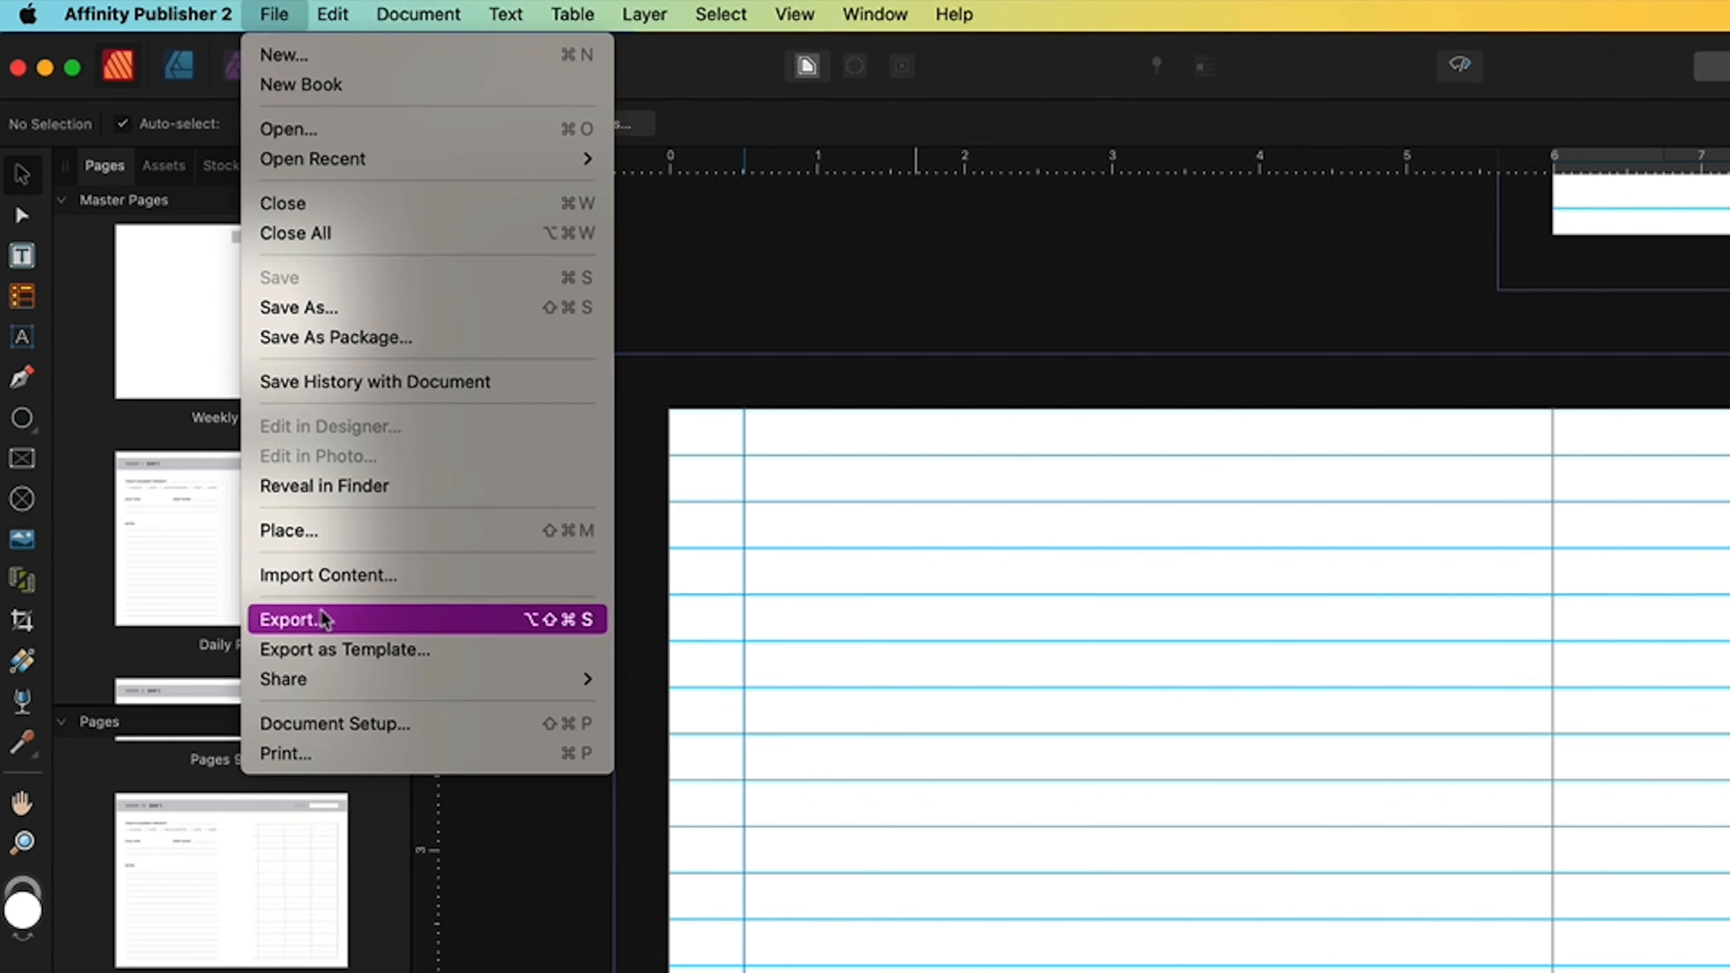
click(163, 309)
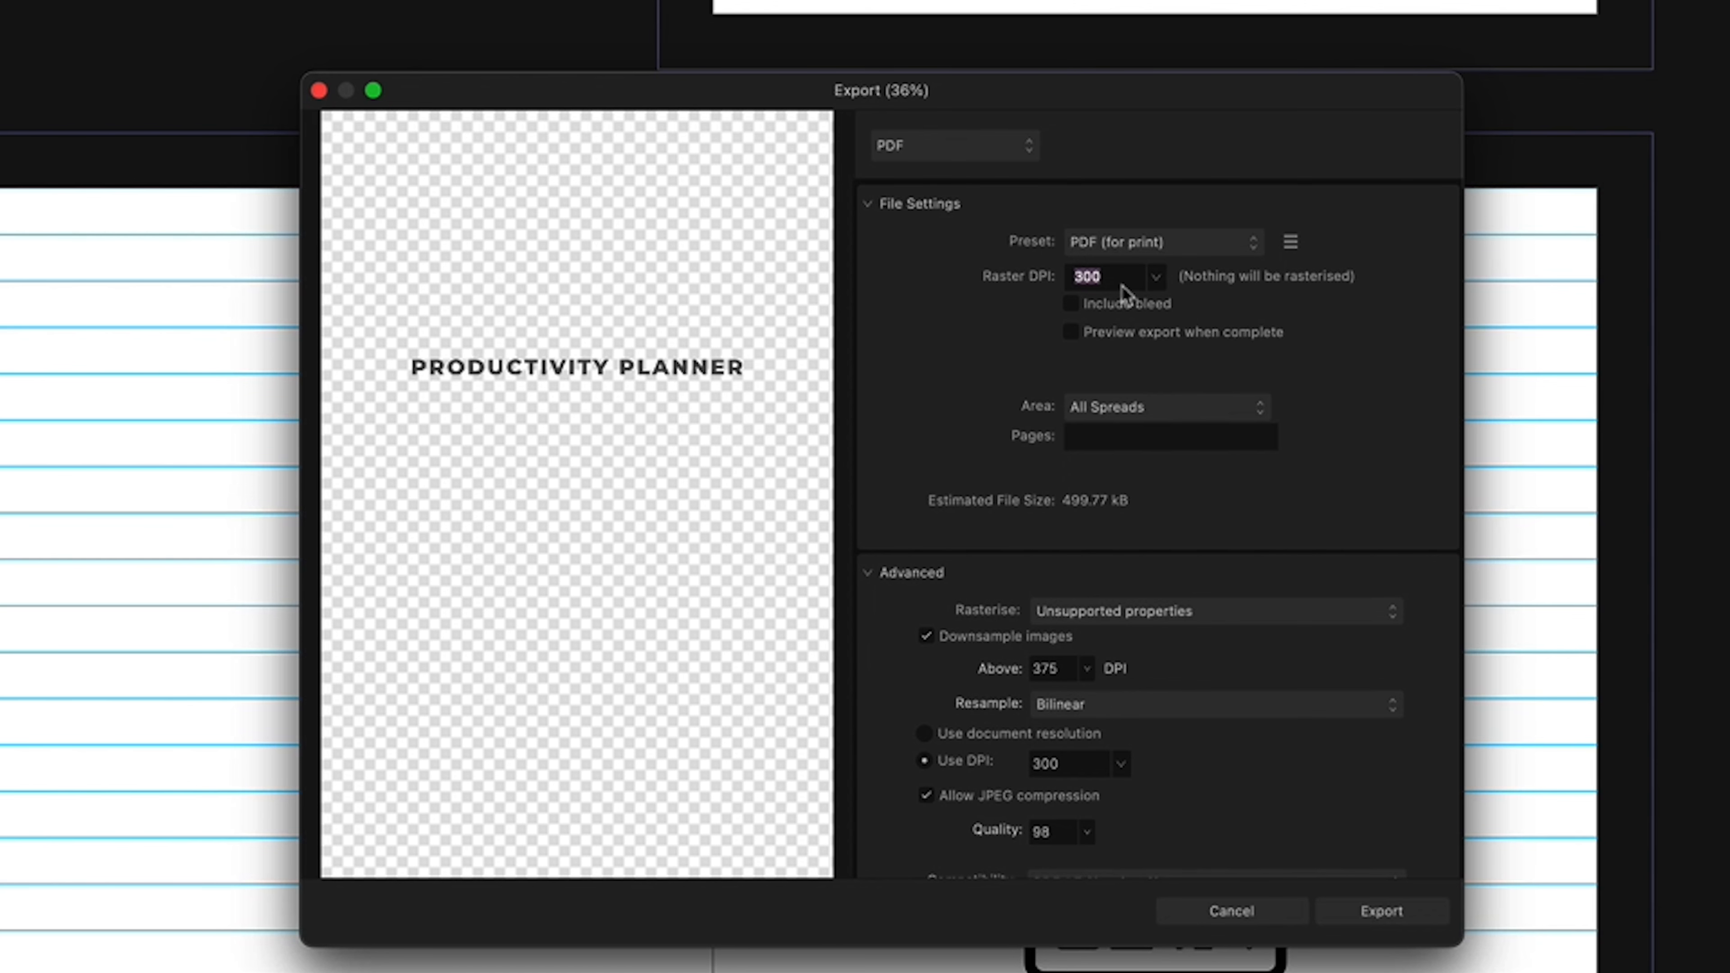
click(1072, 304)
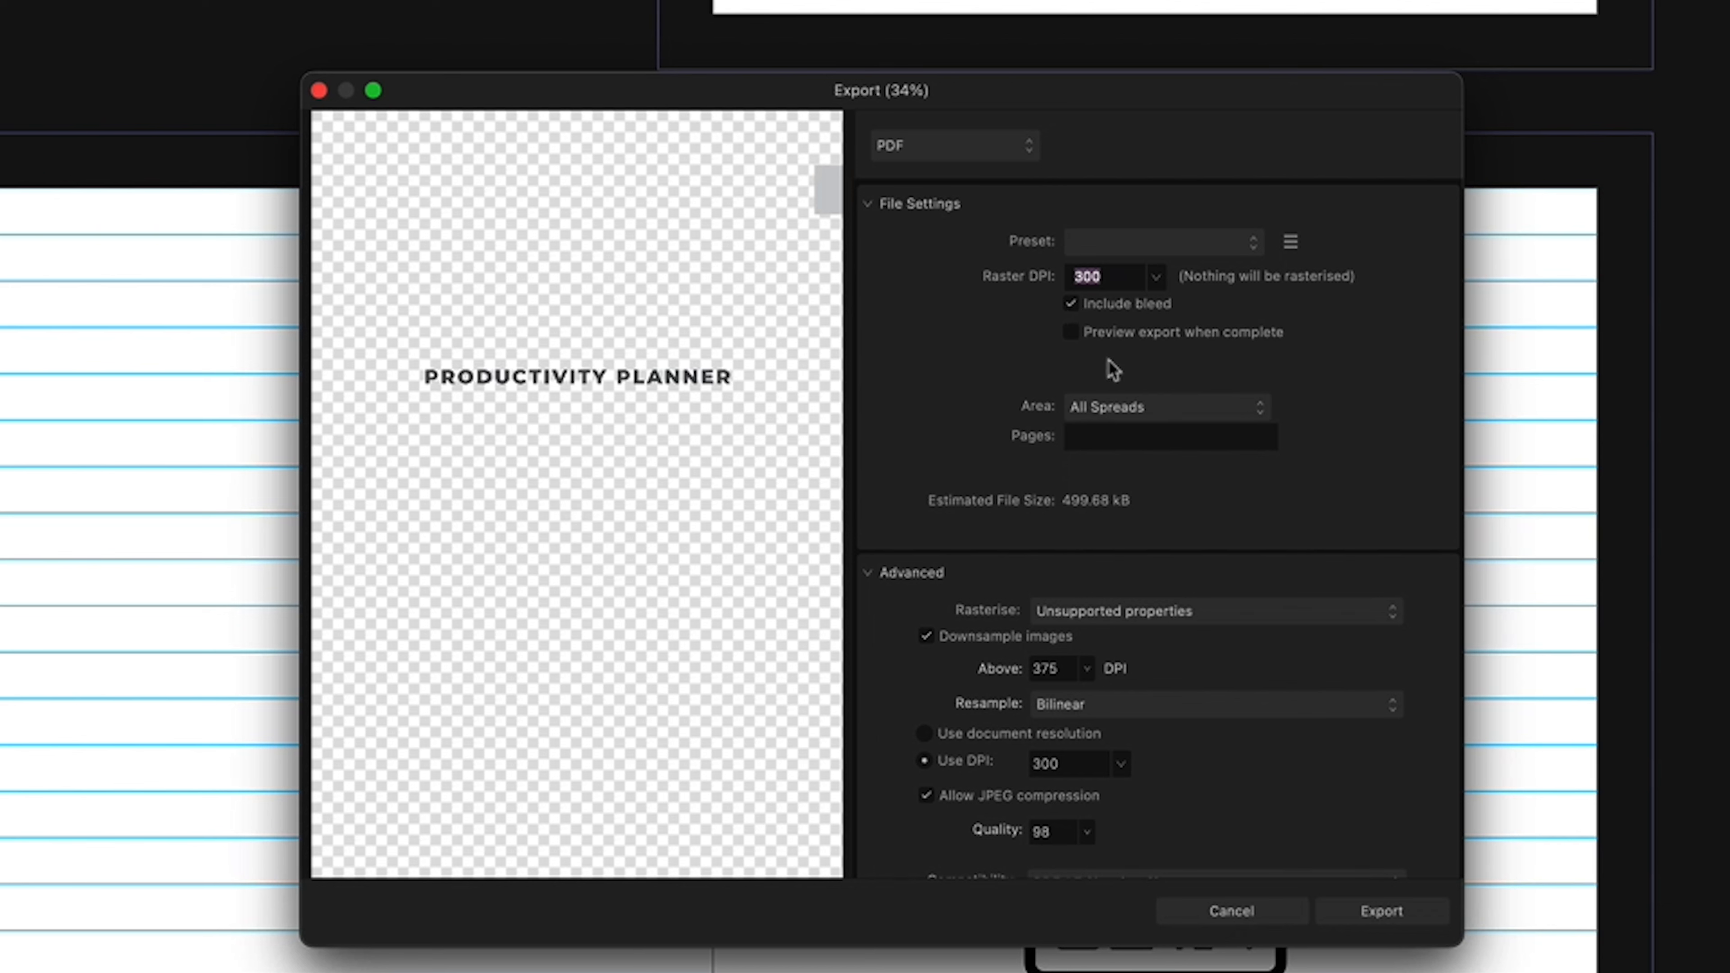
click(1074, 332)
scroll(911, 352, down, 3)
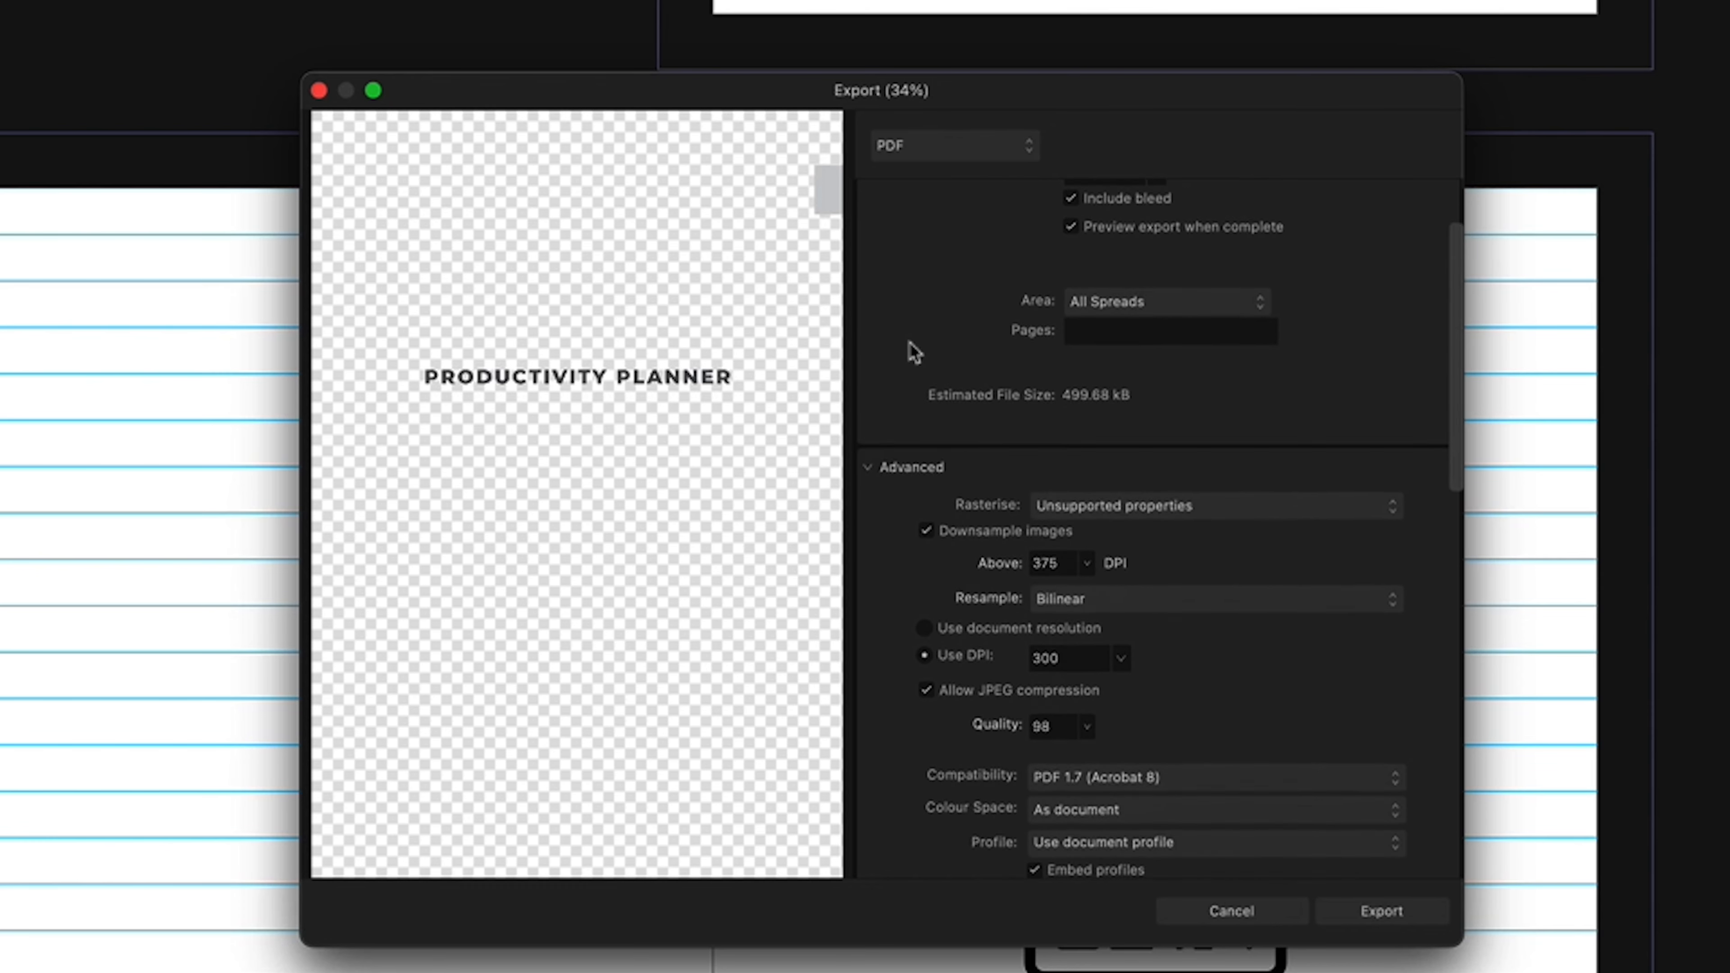
click(1157, 294)
click(1103, 332)
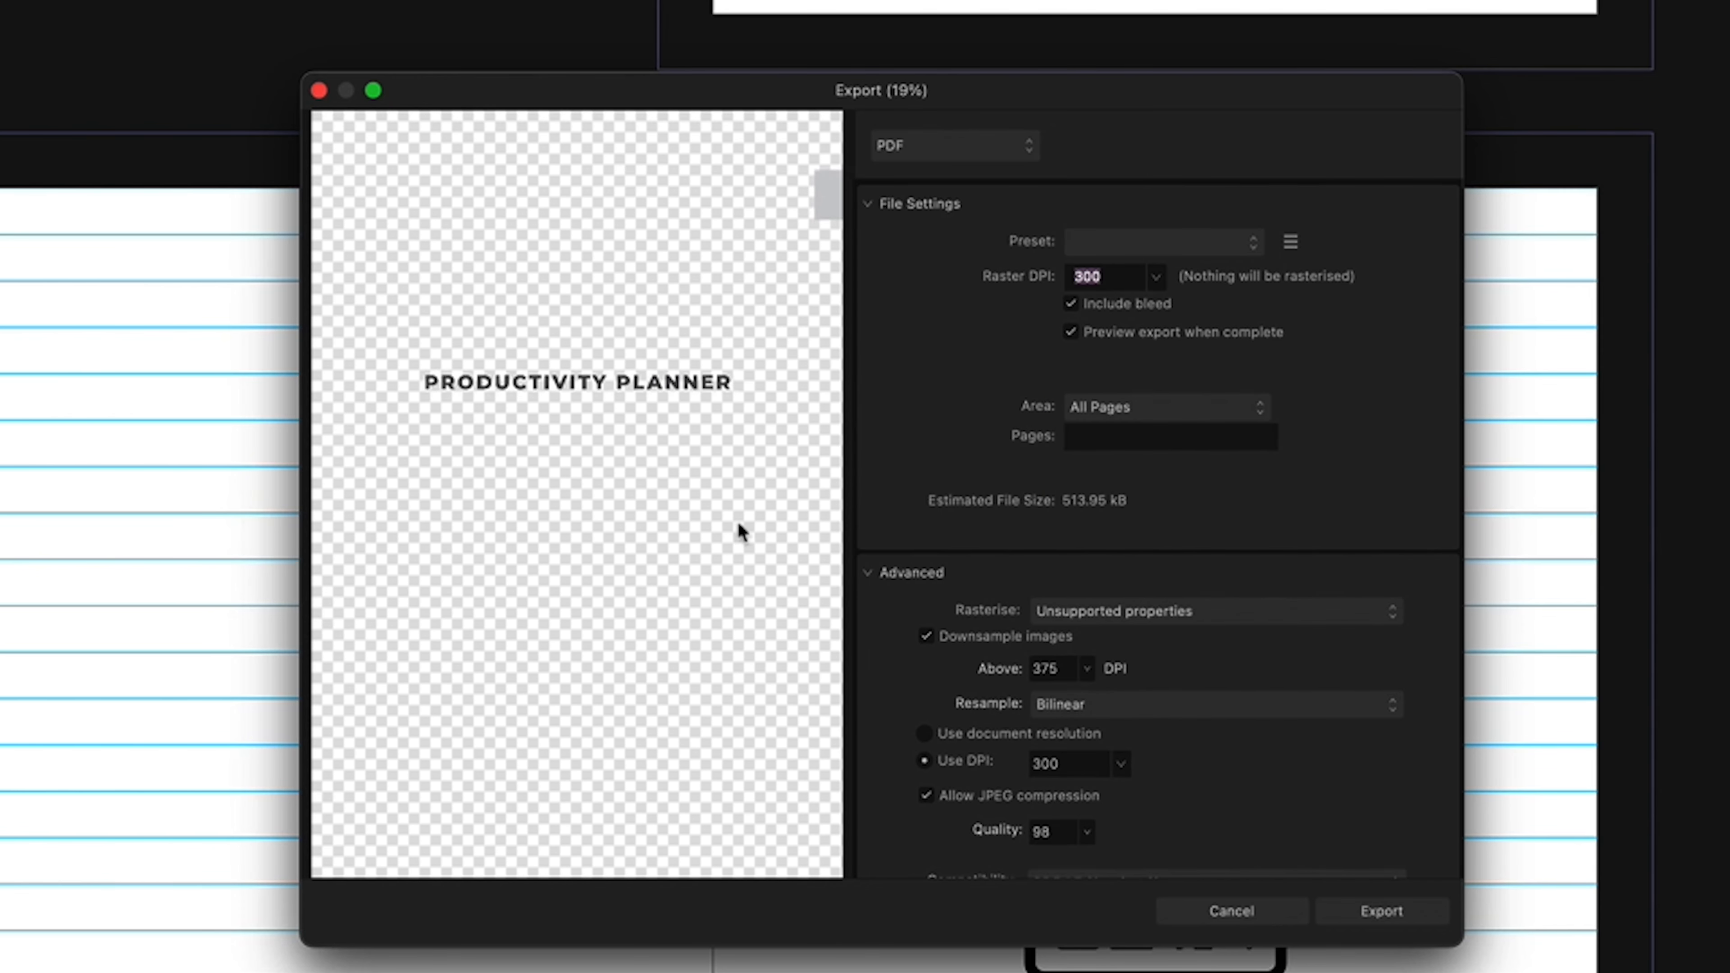
- Set the PDF export preset to PDF (for print)
click(1237, 242)
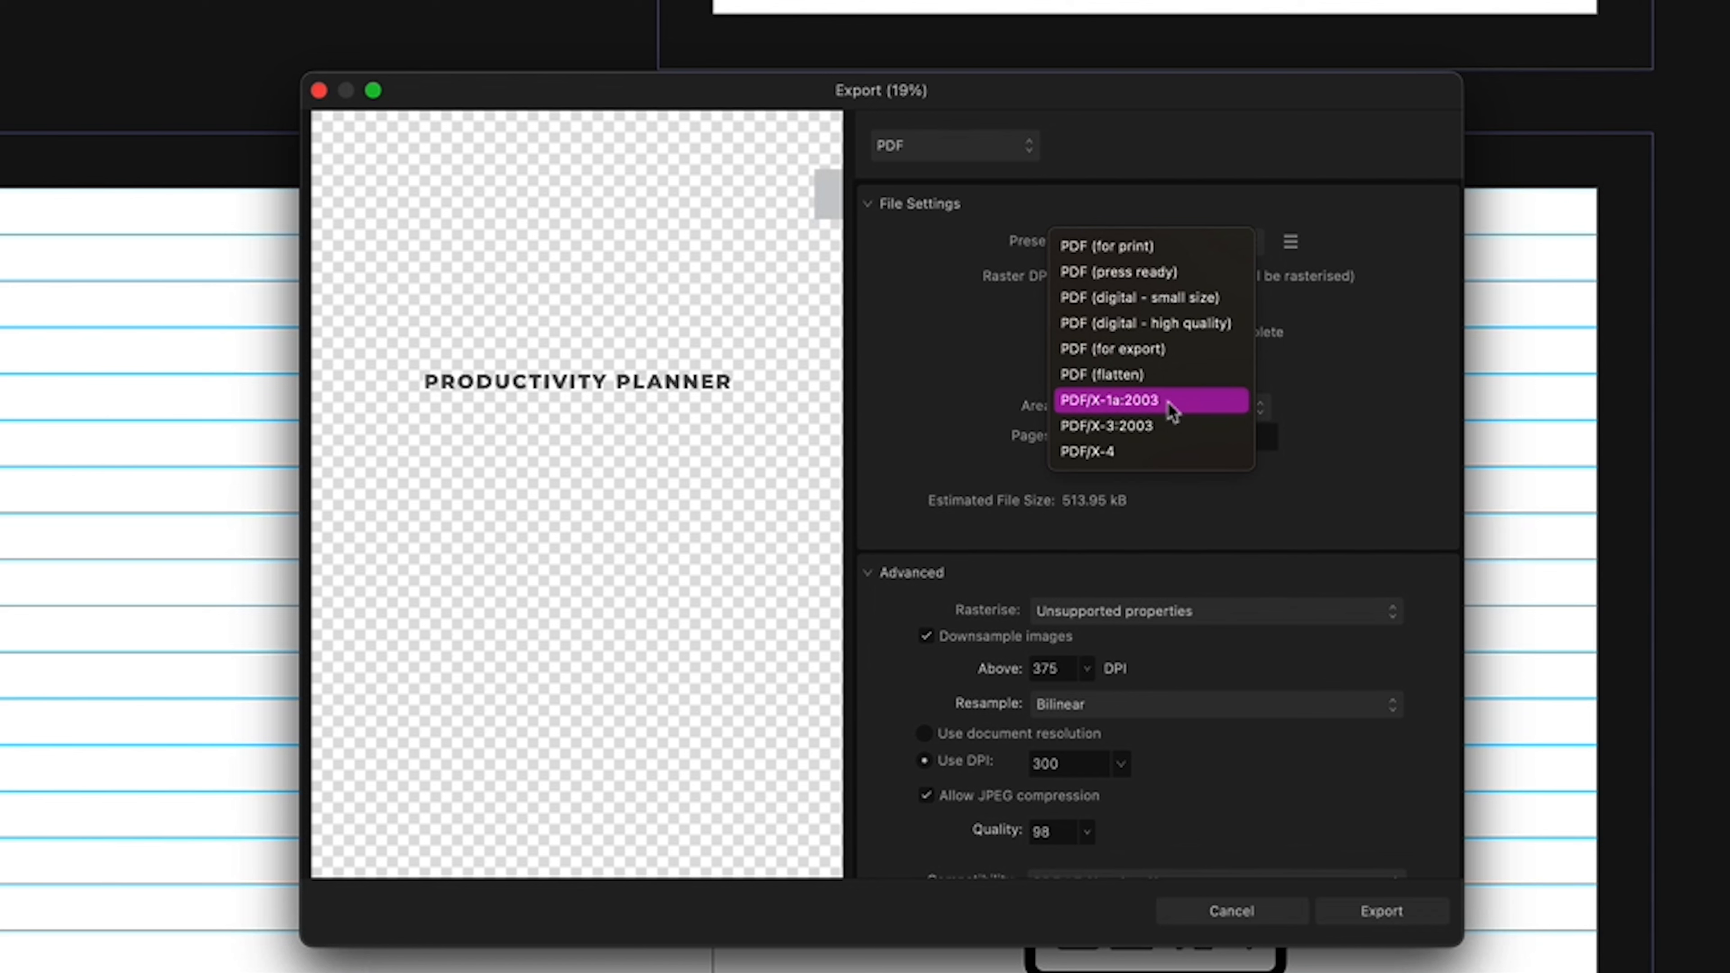
click(1162, 250)
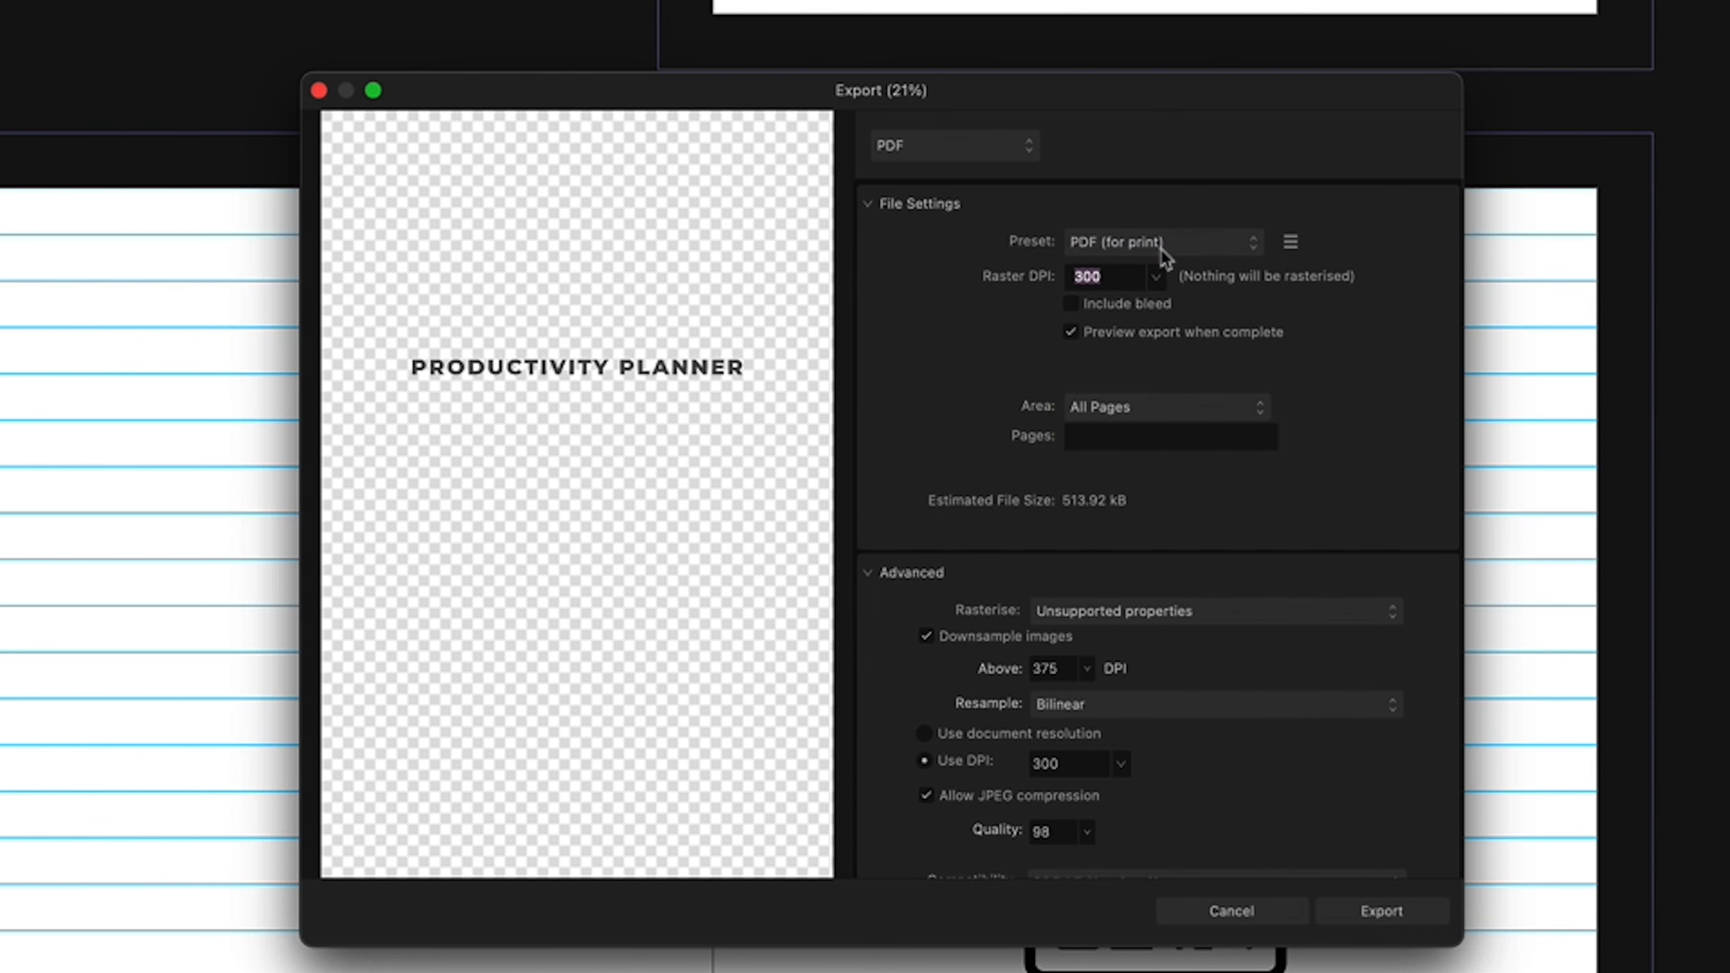
- Include bleed in the PDF export and embed All Fonts, leaving printers marks and password protection off
scroll(1294, 568, down, 15)
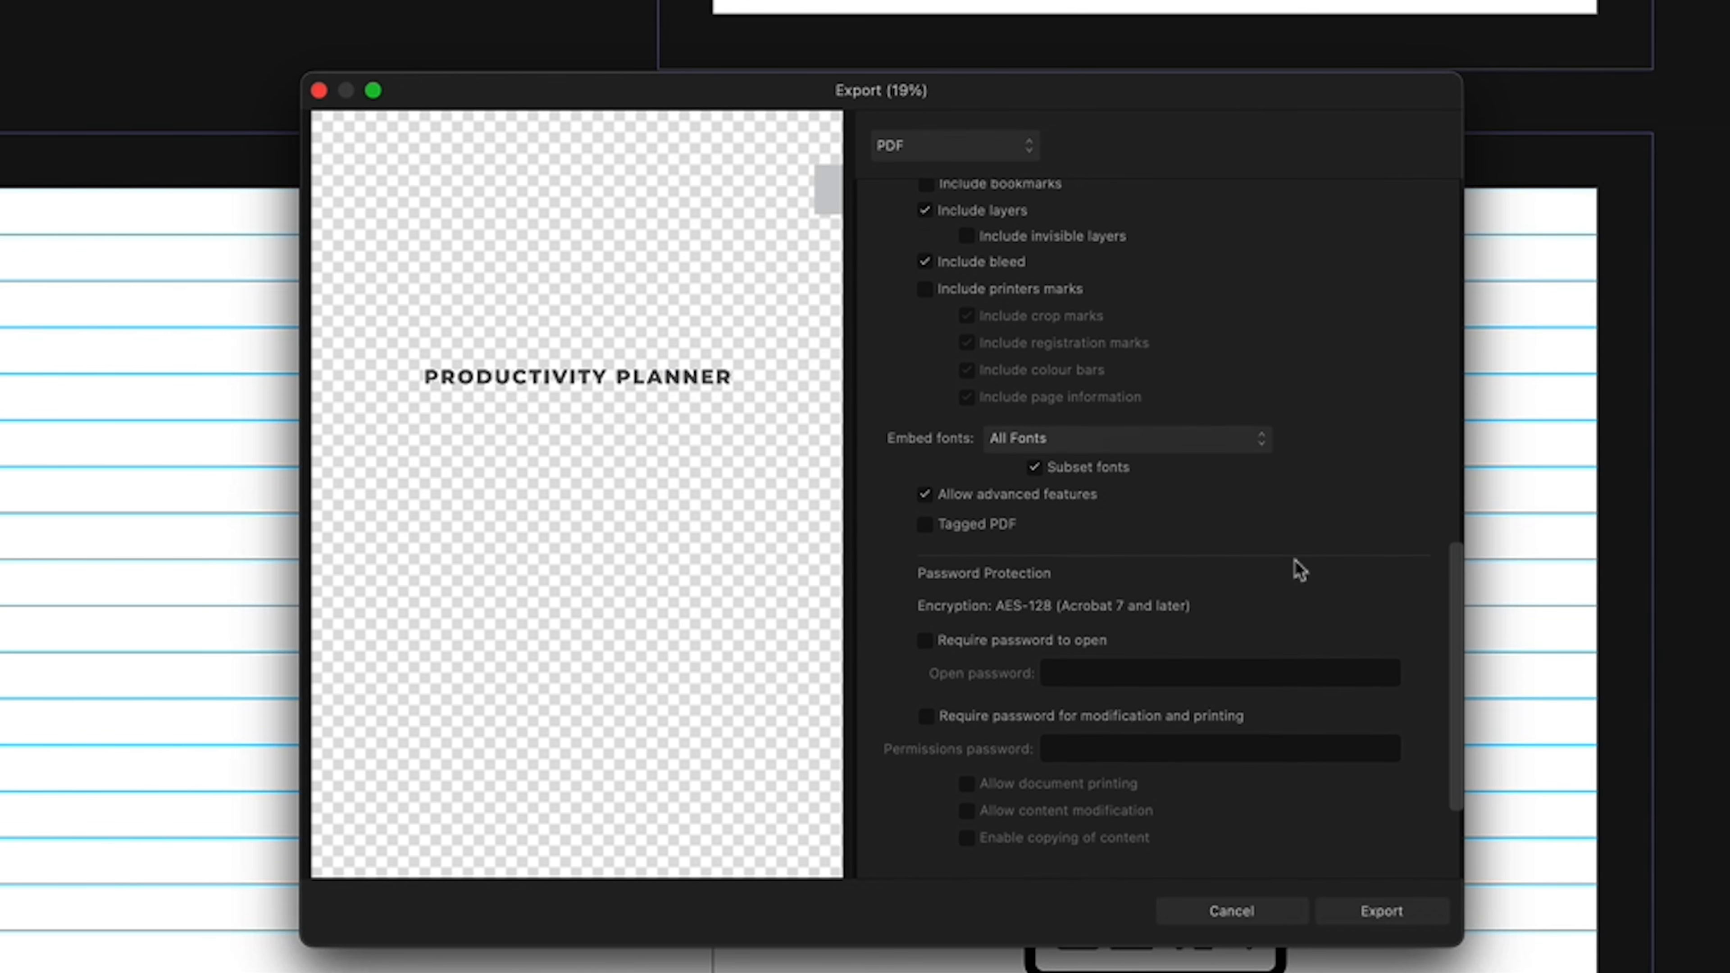
scroll(1299, 569, down, 1)
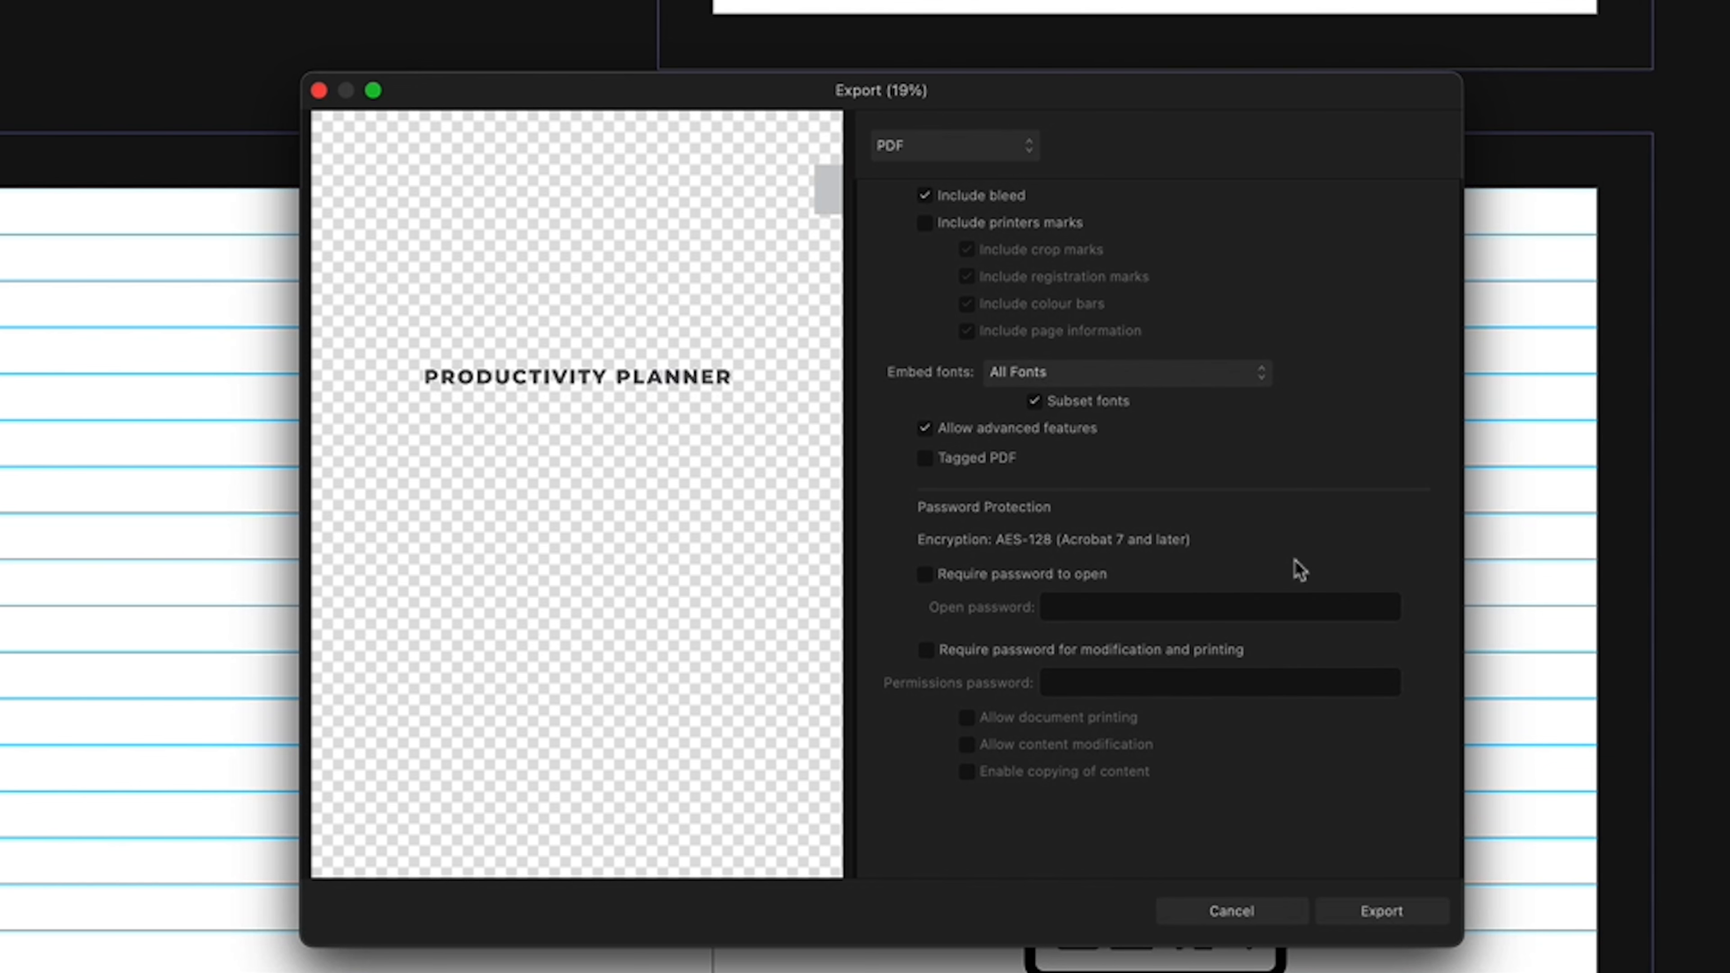
click(1159, 383)
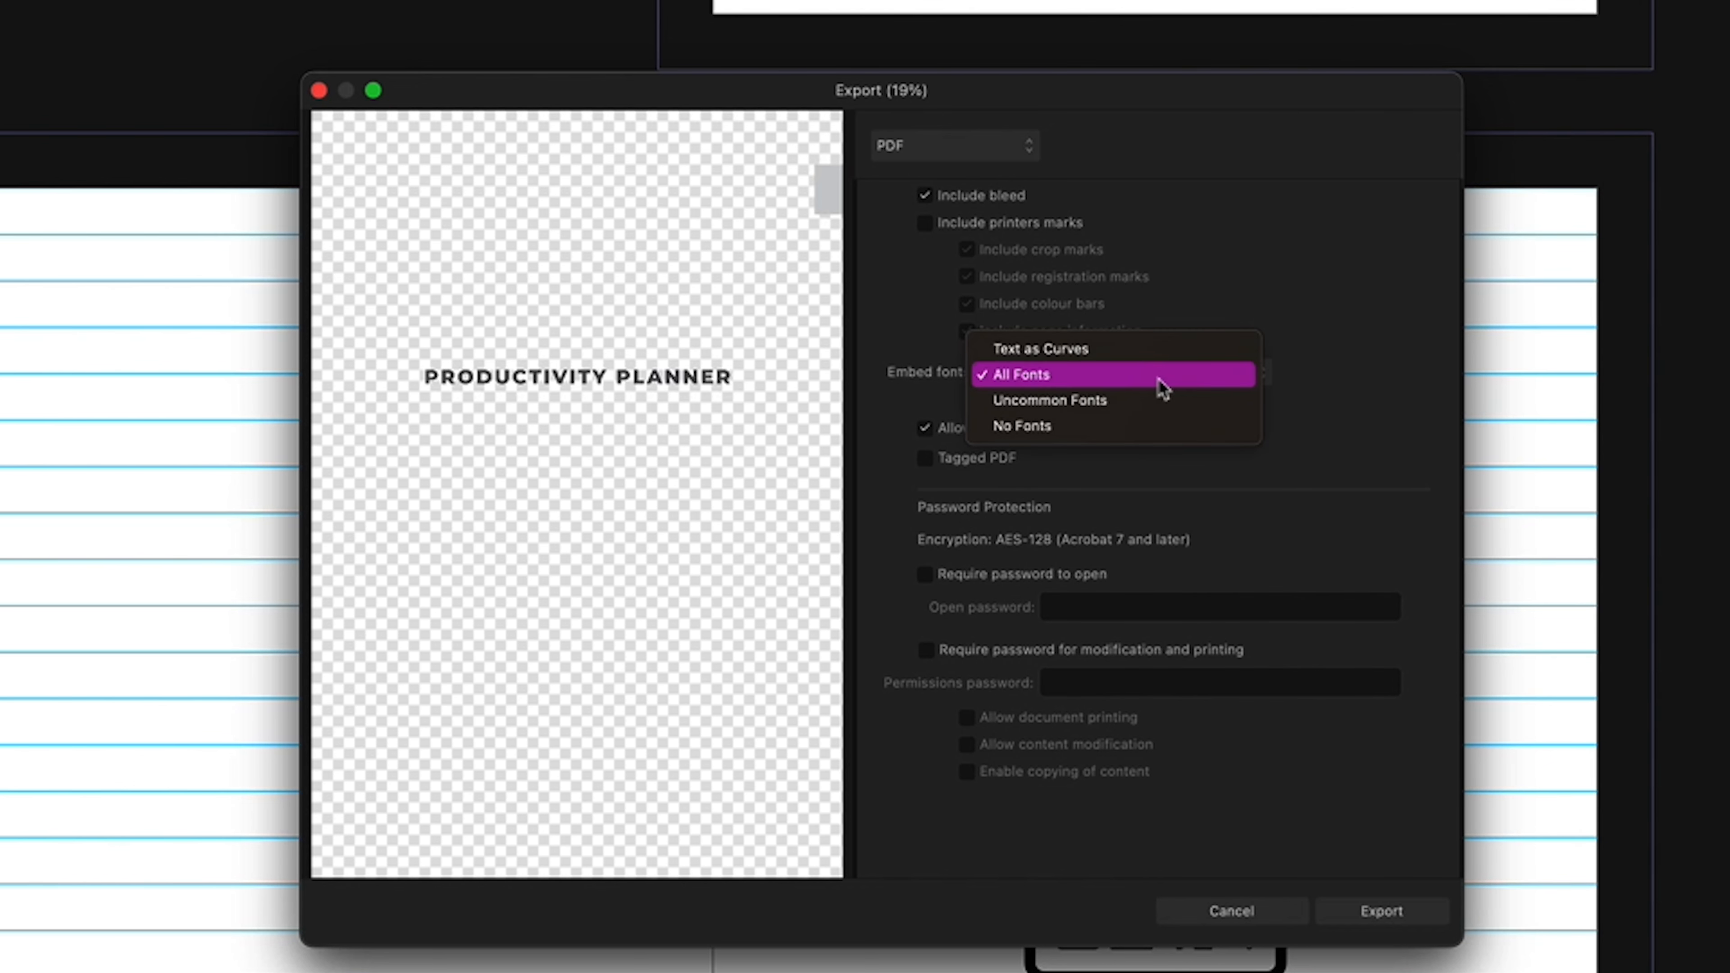
click(1159, 382)
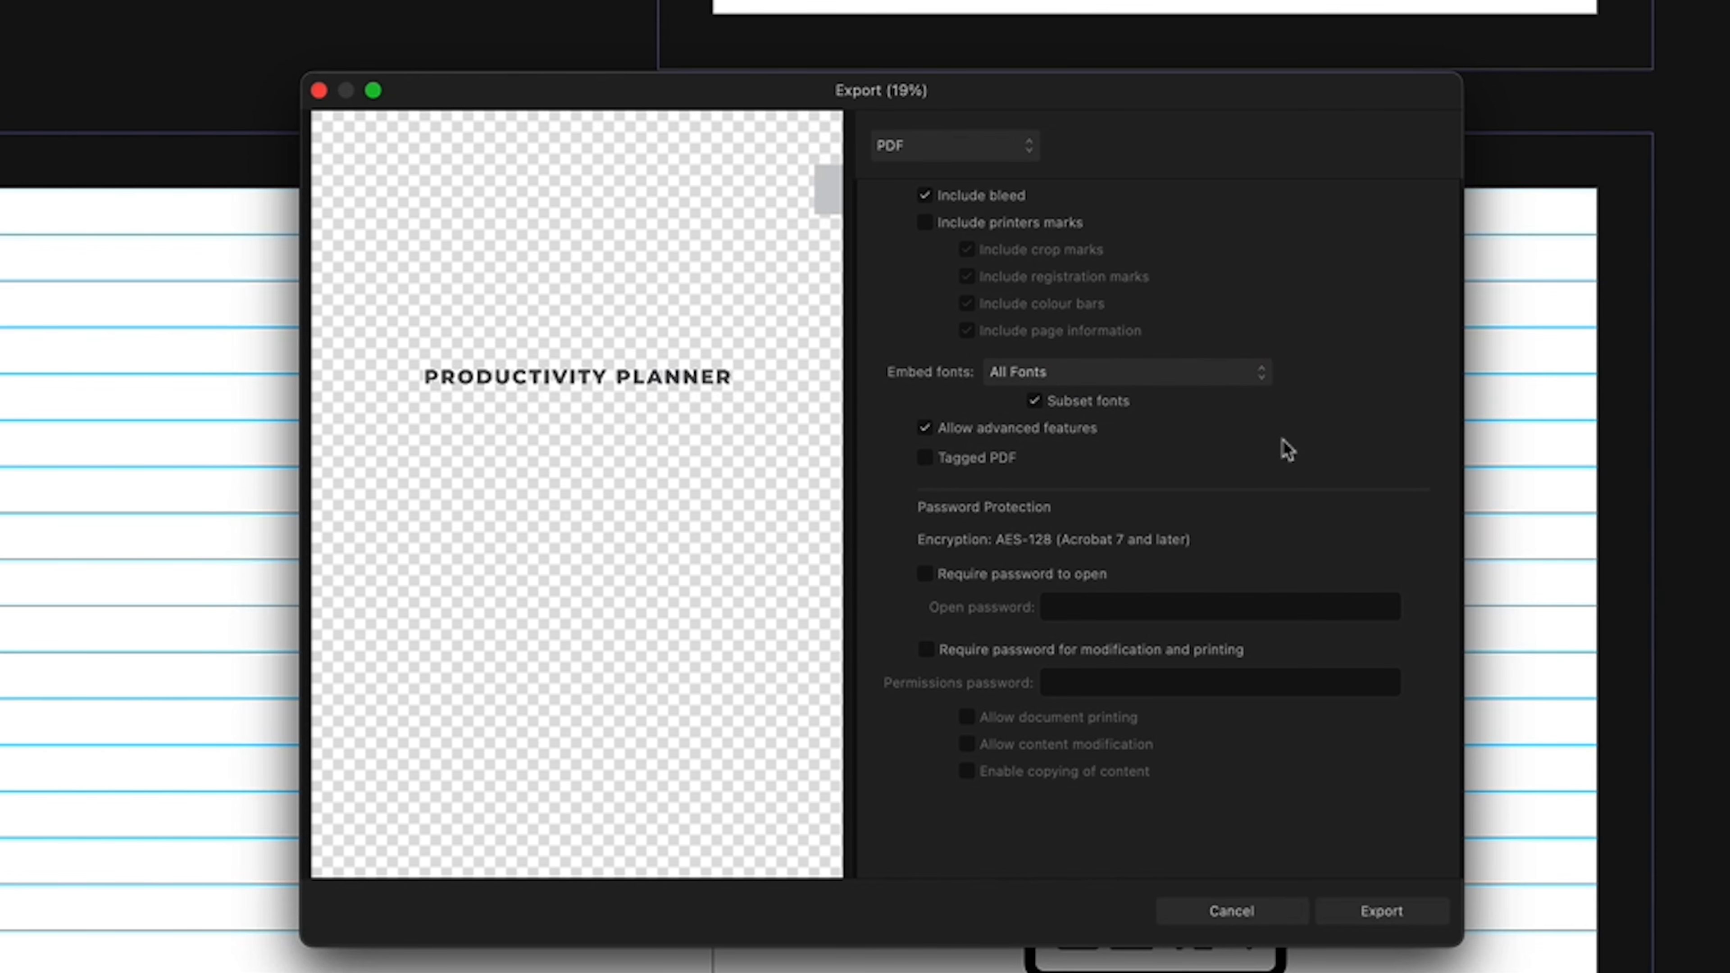
scroll(1286, 450, down, 3)
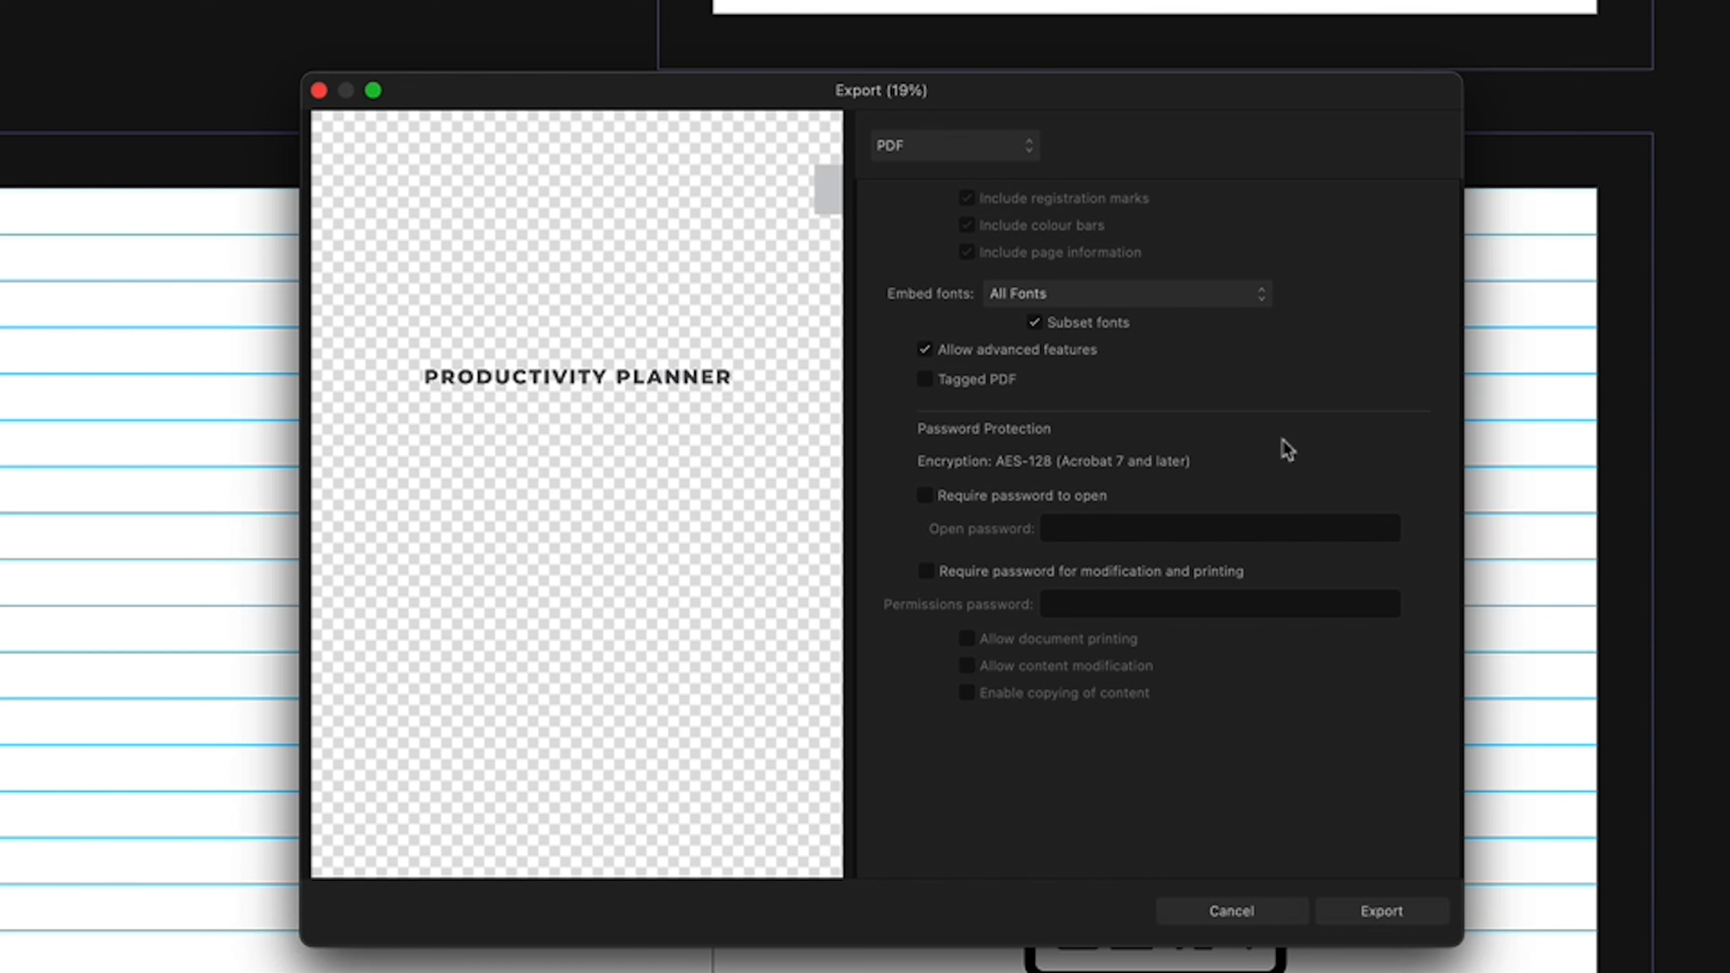
- Export the planner and save the PDF under the name Productivity Planner
click(1375, 916)
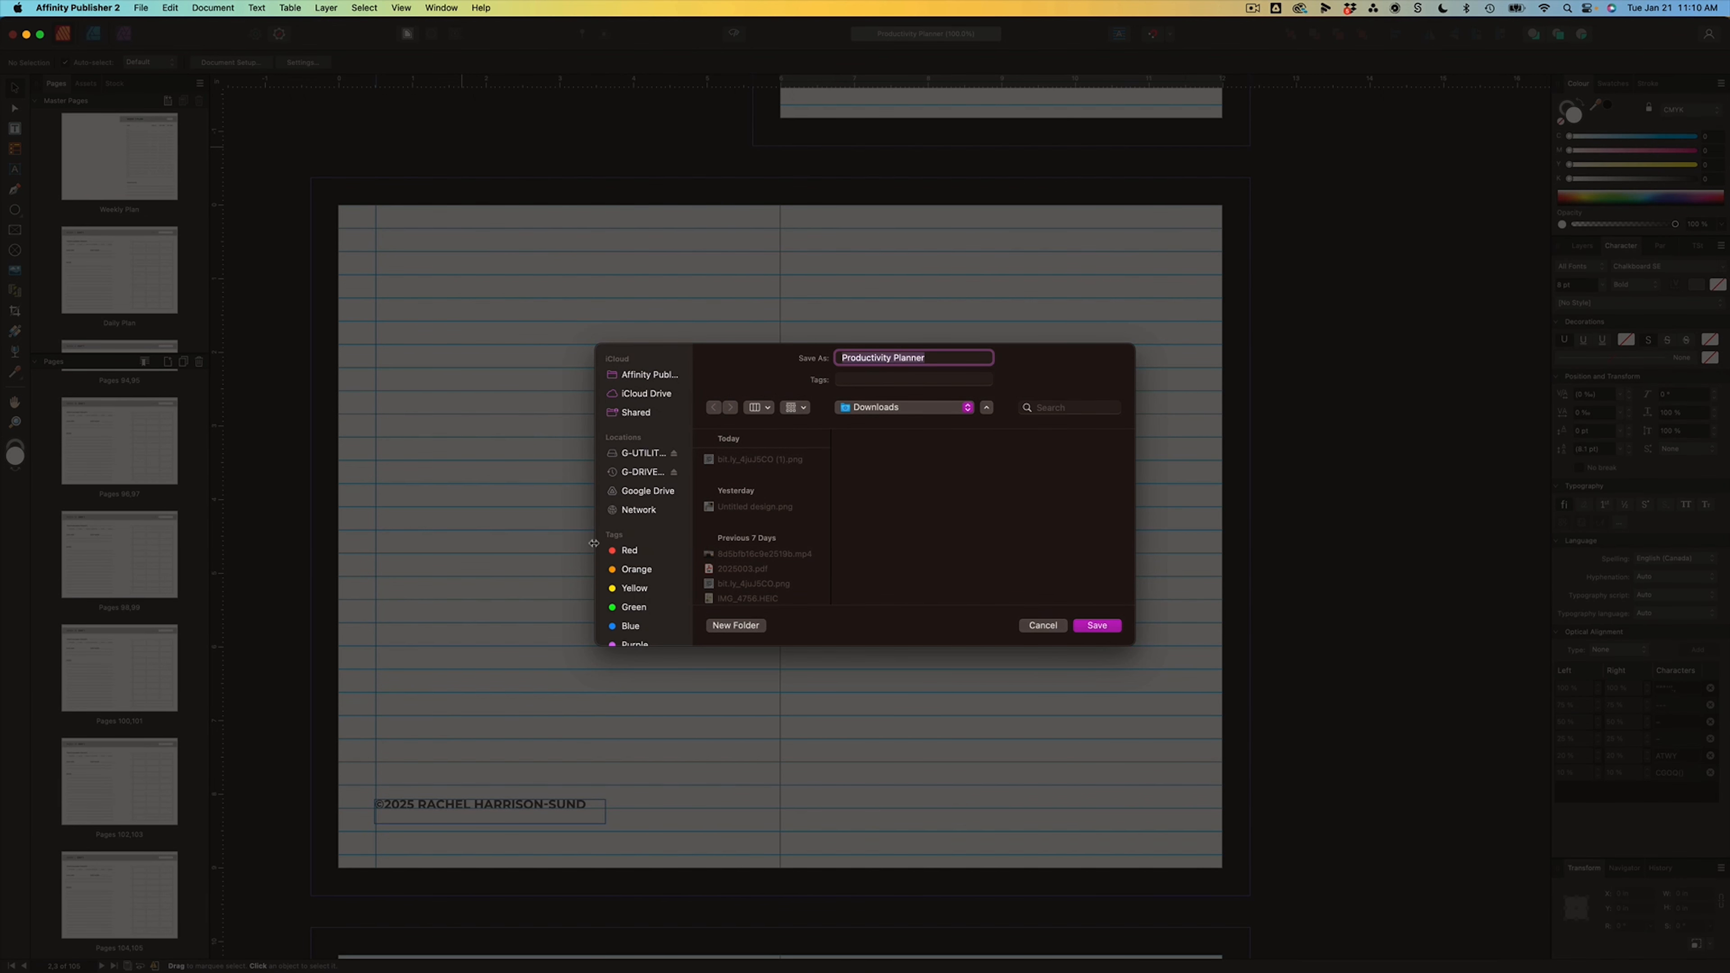
scroll(652, 574, up, 3)
click(1091, 622)
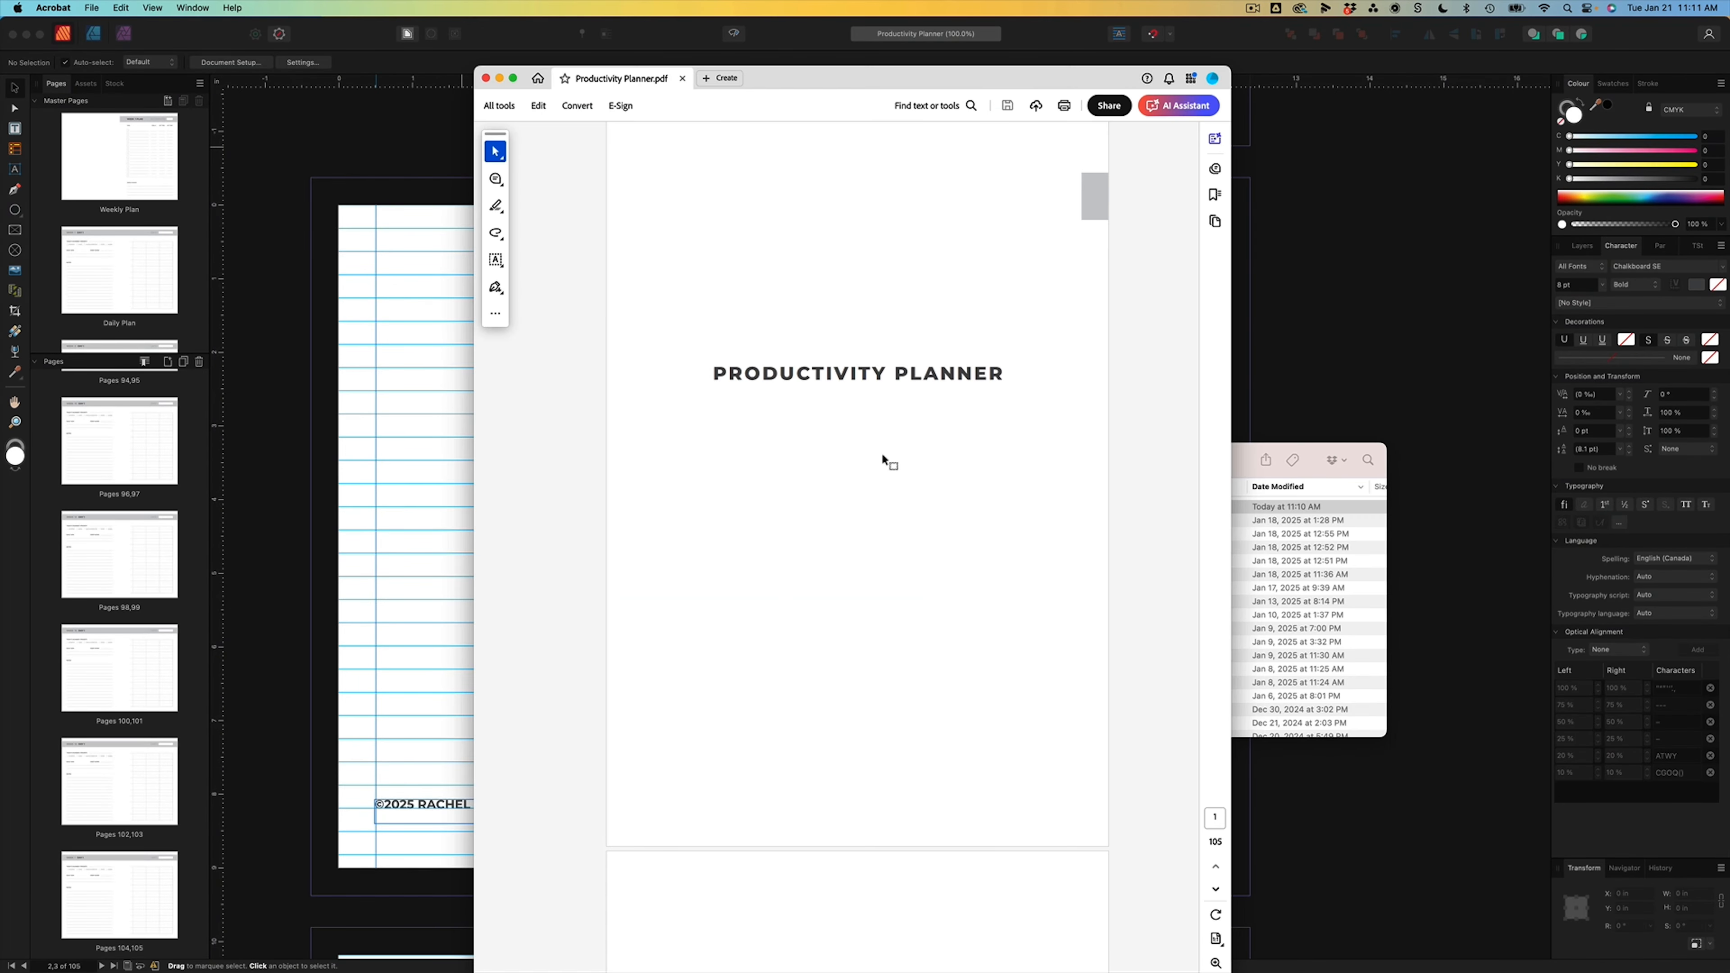
- Check the exported PDF's title, copyright, QR code, weekly plan and first daily plan pages in Acrobat
scroll(881, 452, down, 15)
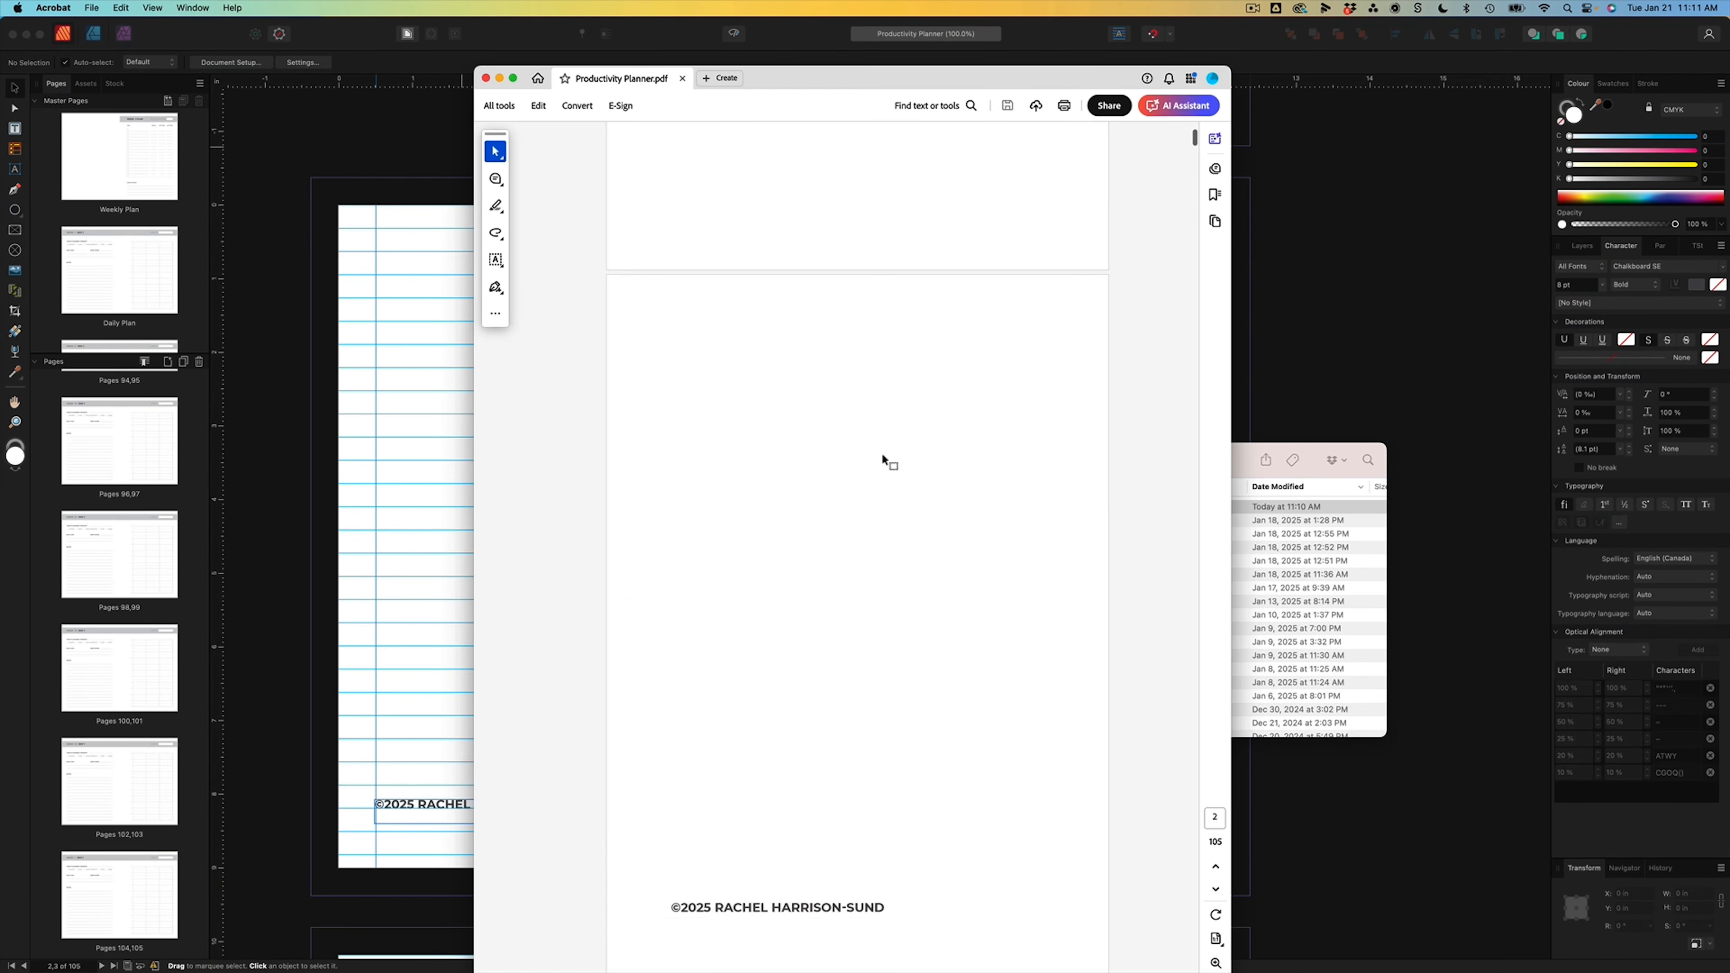
scroll(882, 455, down, 10)
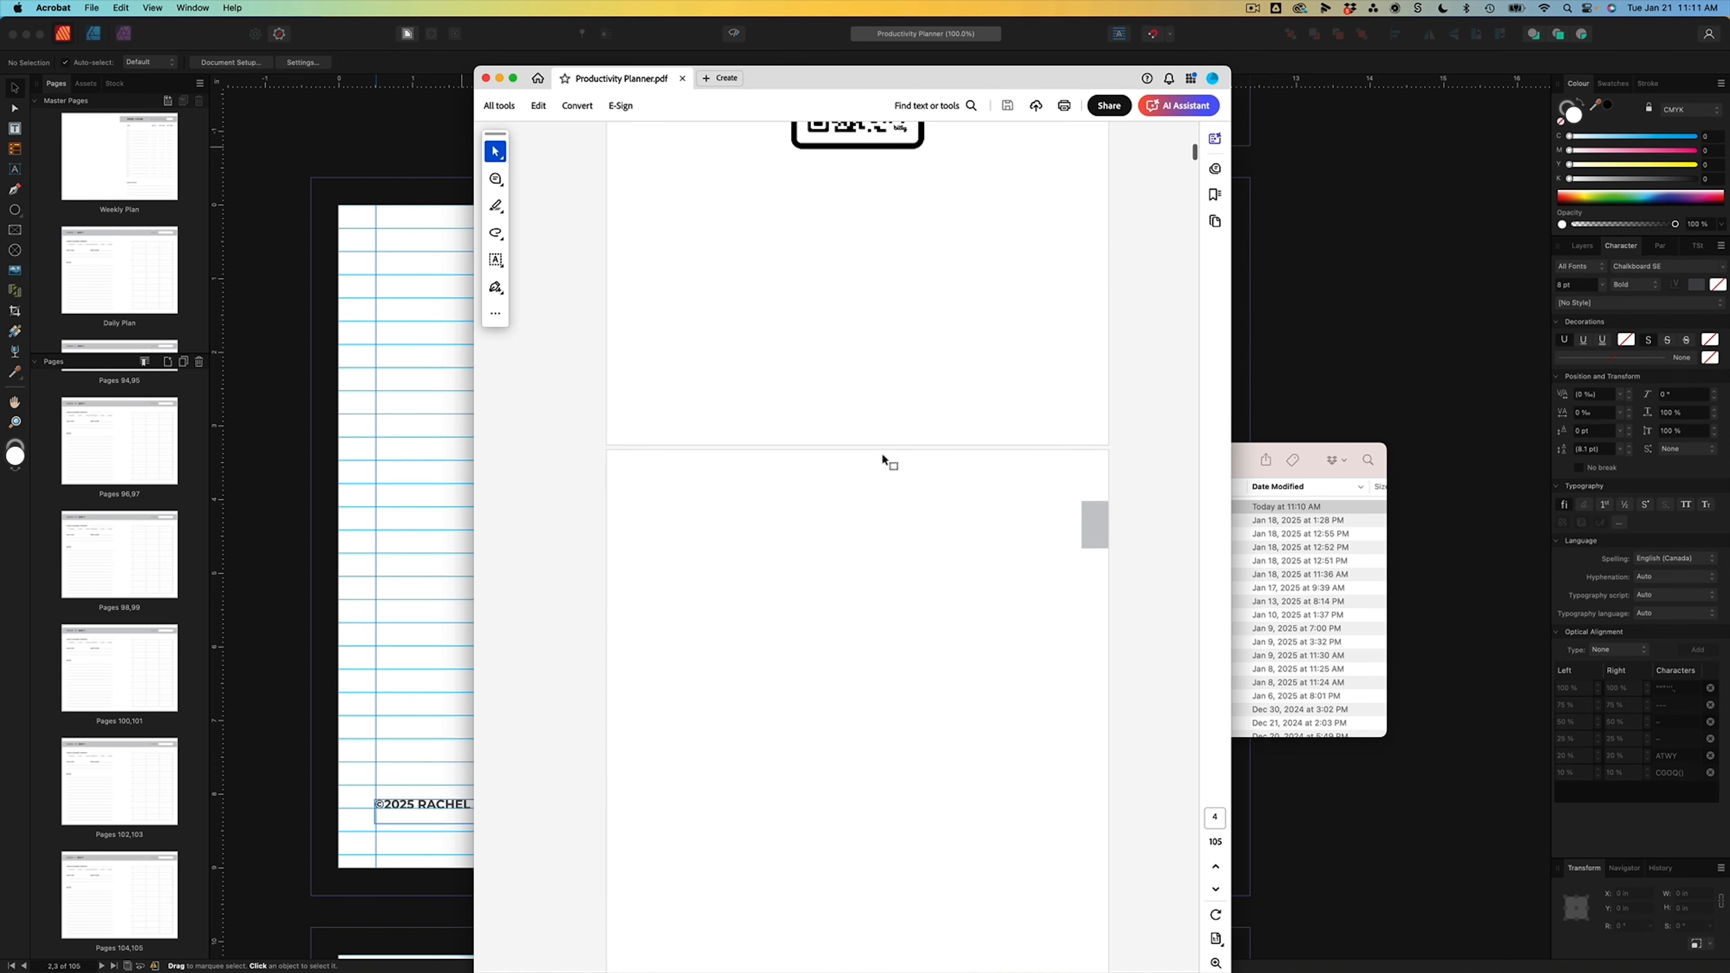
scroll(881, 451, down, 7)
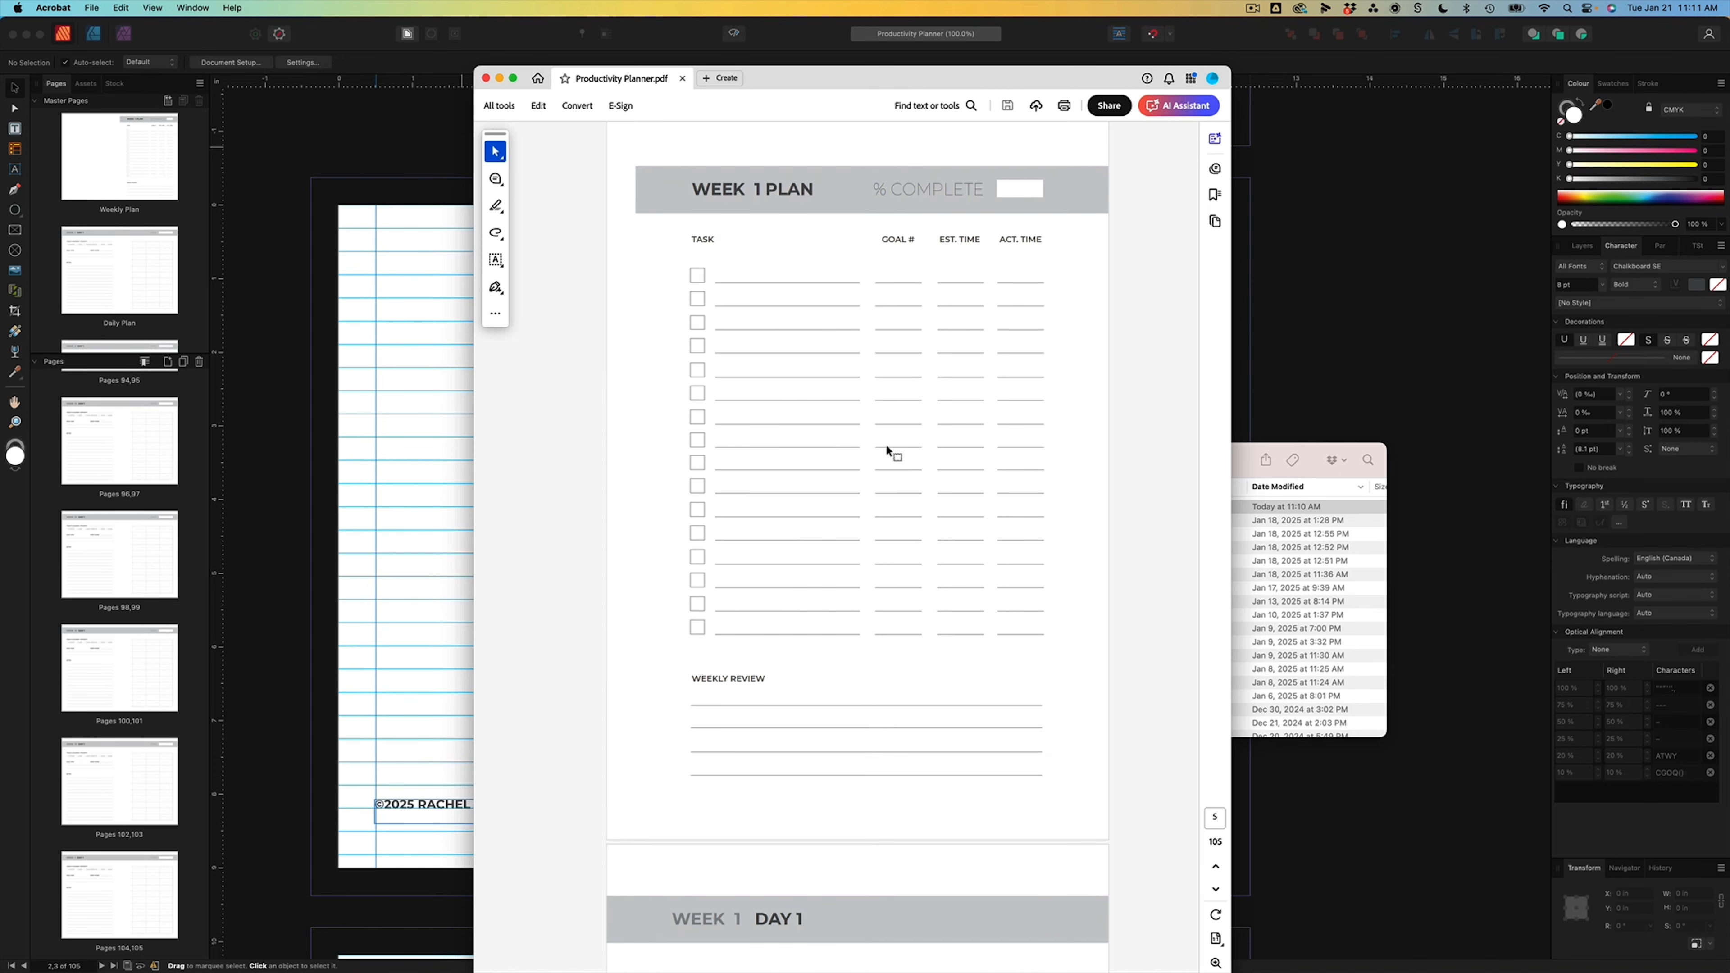
scroll(891, 466, down, 15)
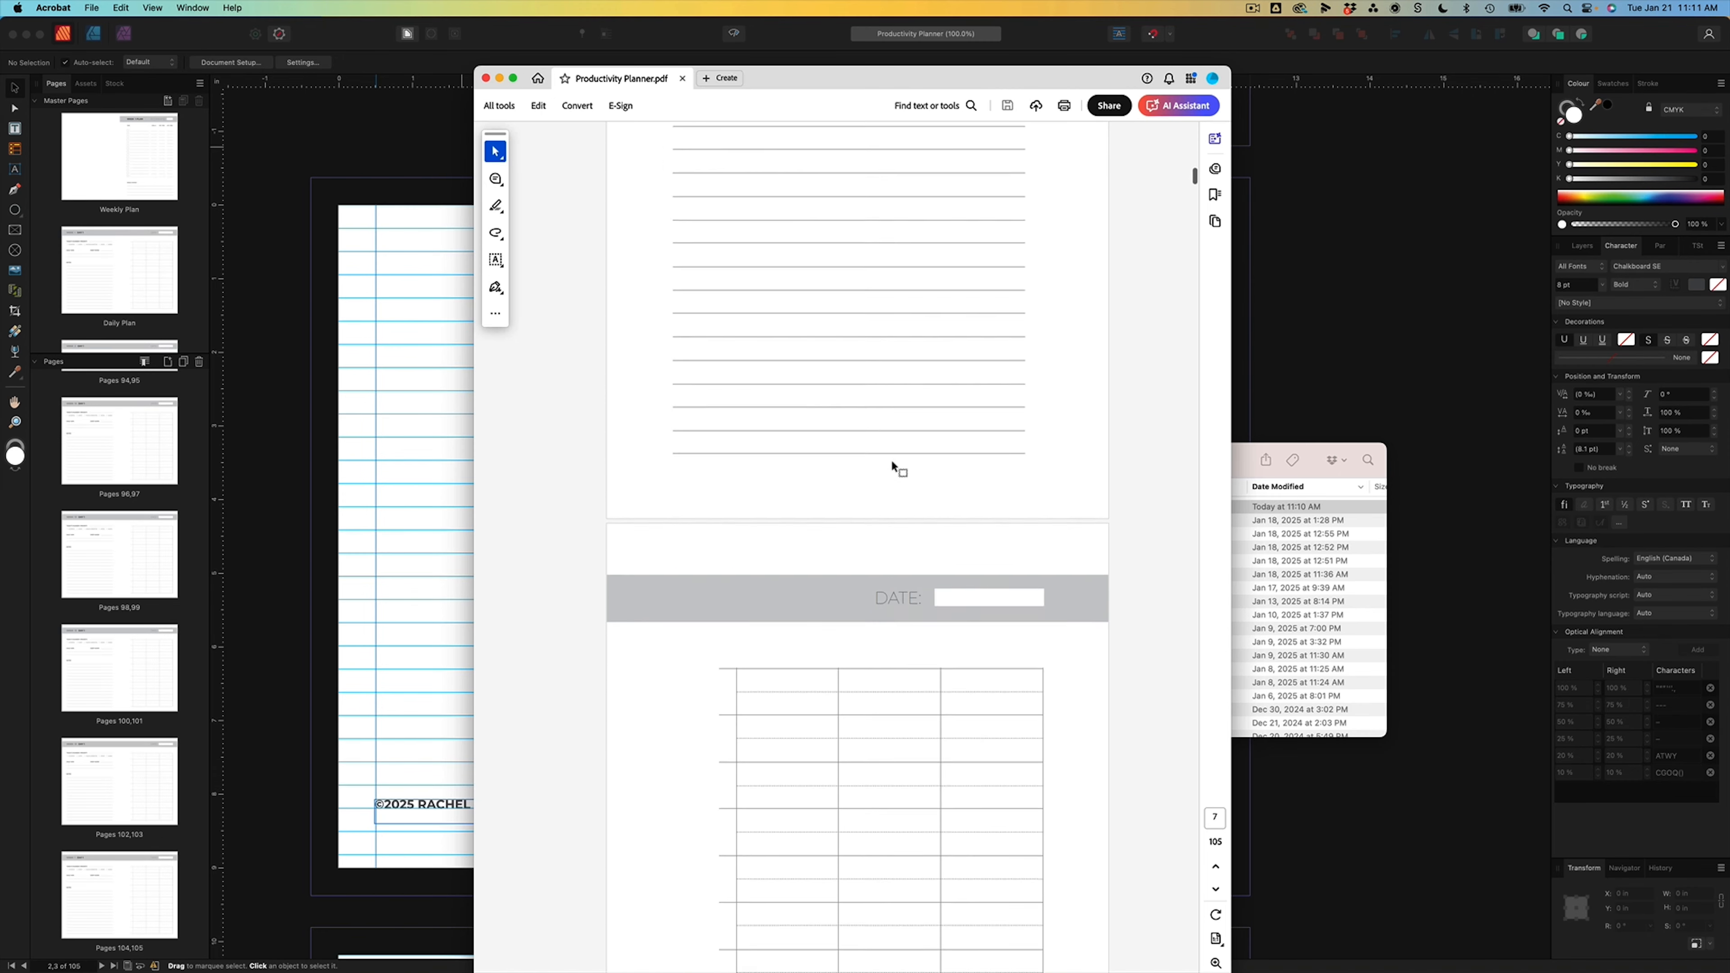
scroll(890, 464, down, 8)
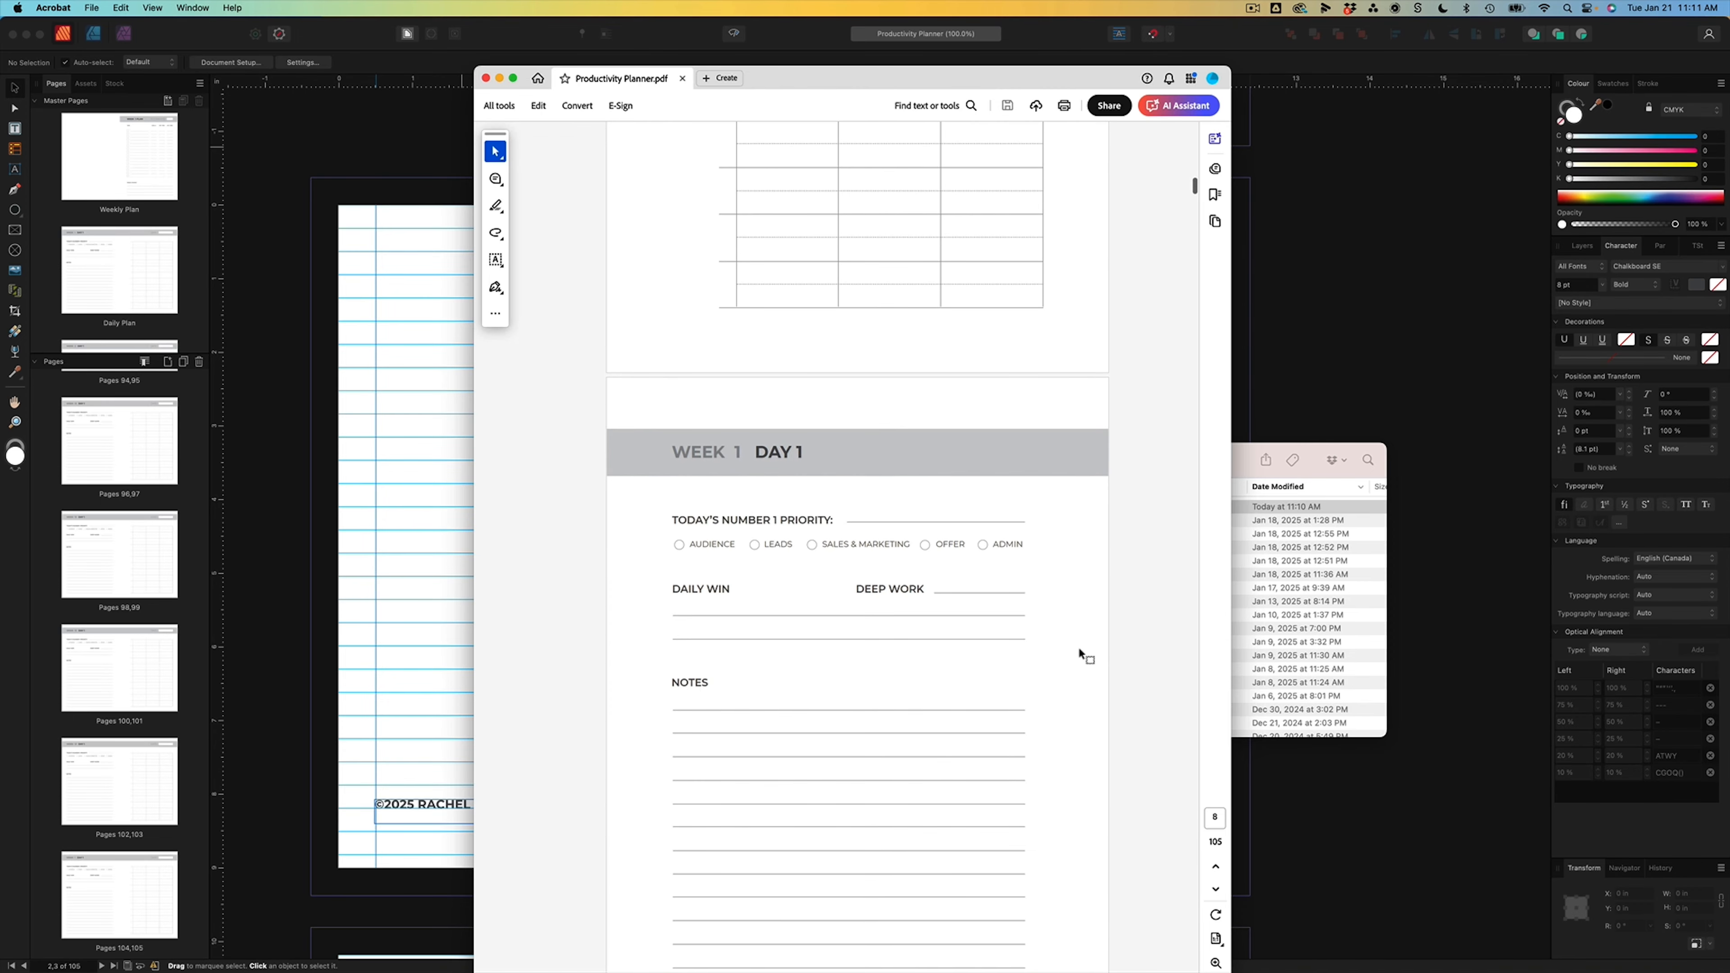
scroll(1077, 645, down, 6)
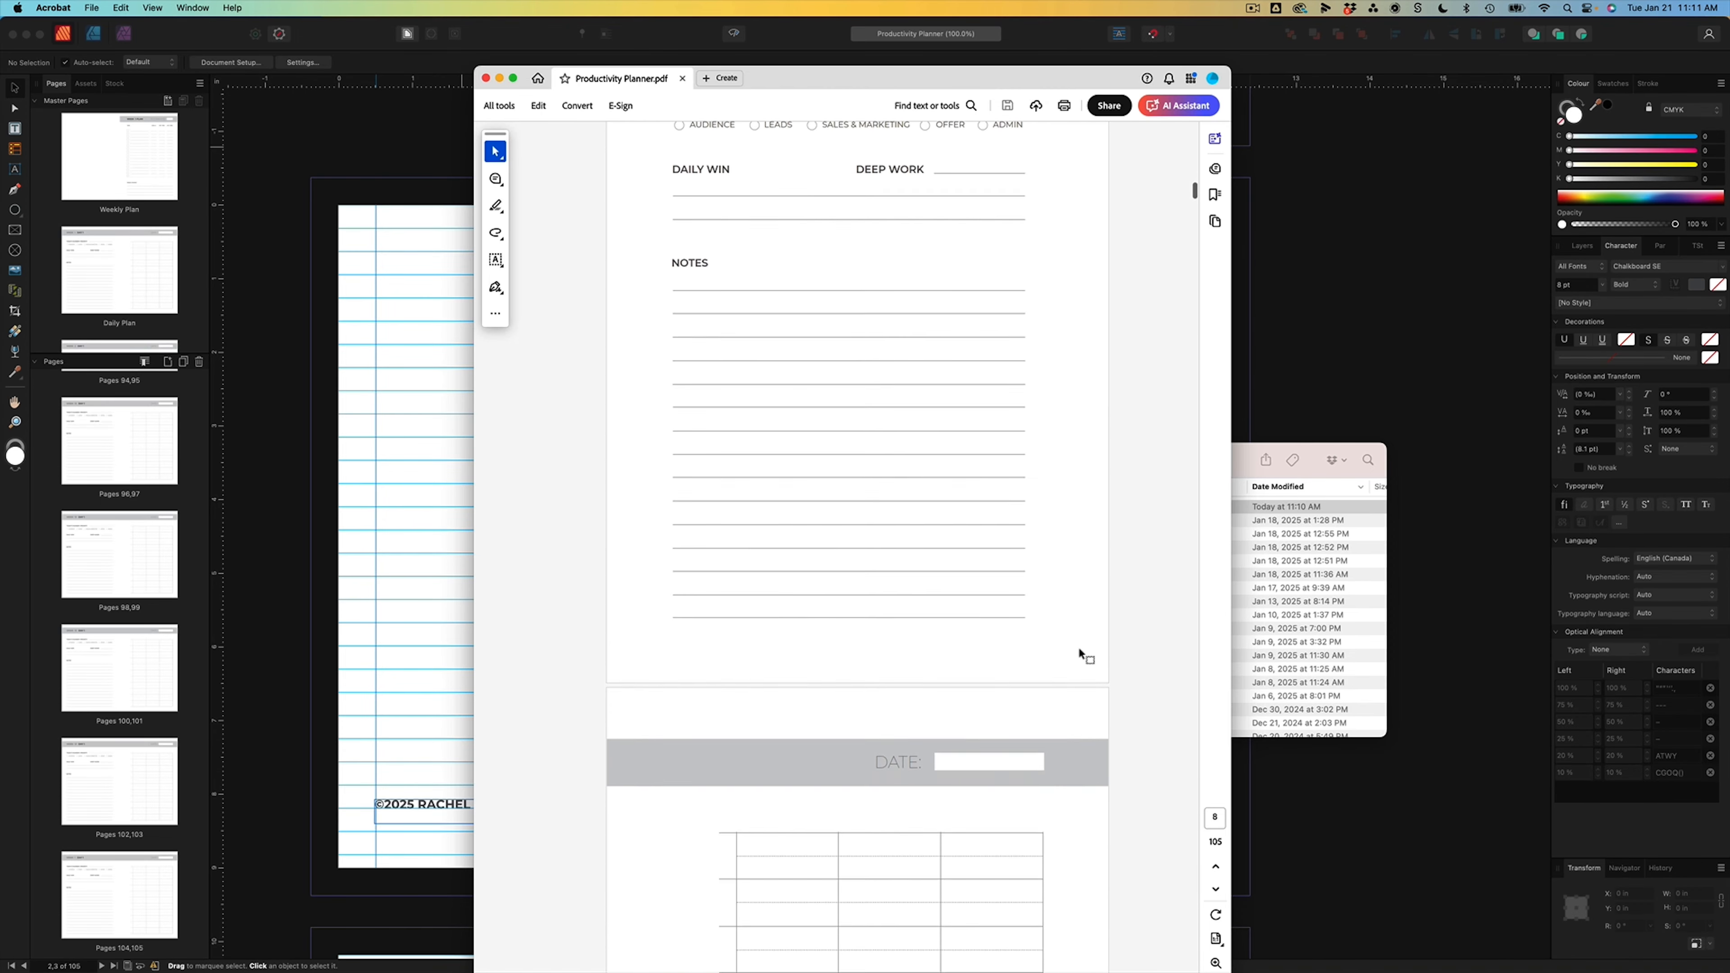